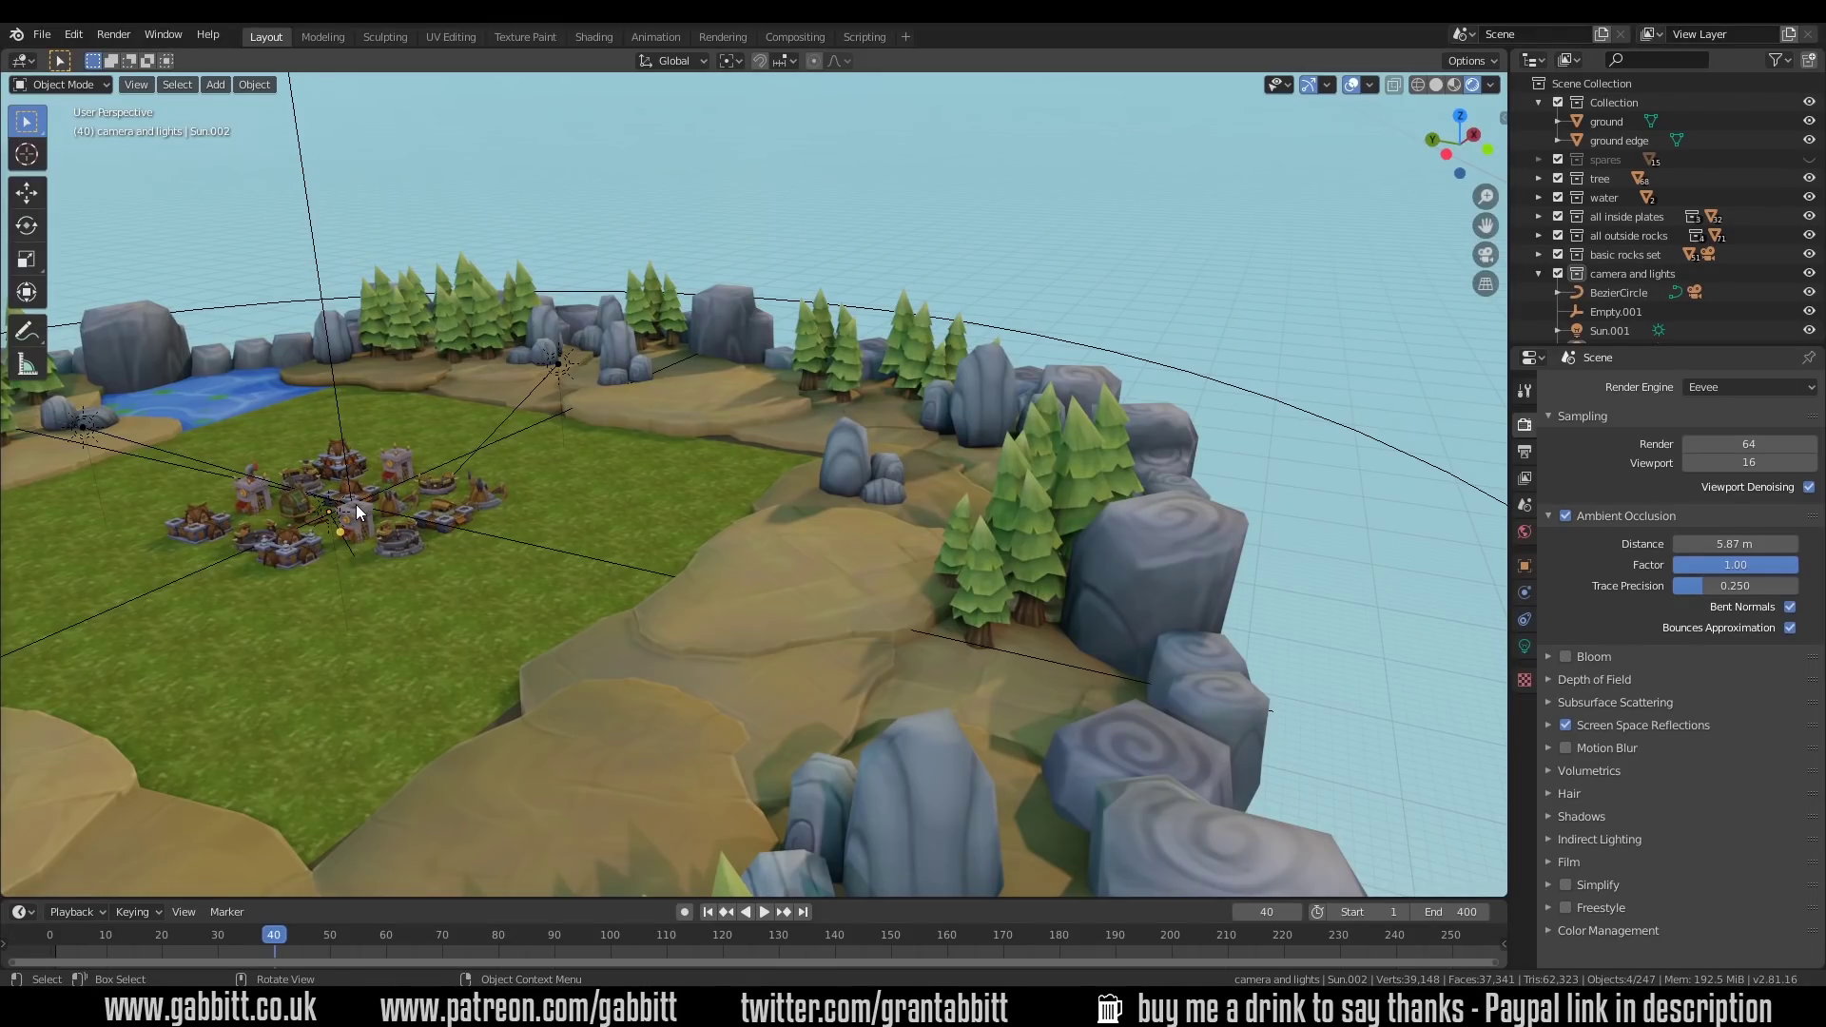
Review the village from a lower angle, zooming in and out, then orbit around the whole floating island
{"action": "middle_click_drag", "start_coordinate": [453, 575], "coordinate": [629, 498]}
{"action": "scroll", "coordinate": [686, 538], "scroll_direction": "down", "scroll_amount": 5}
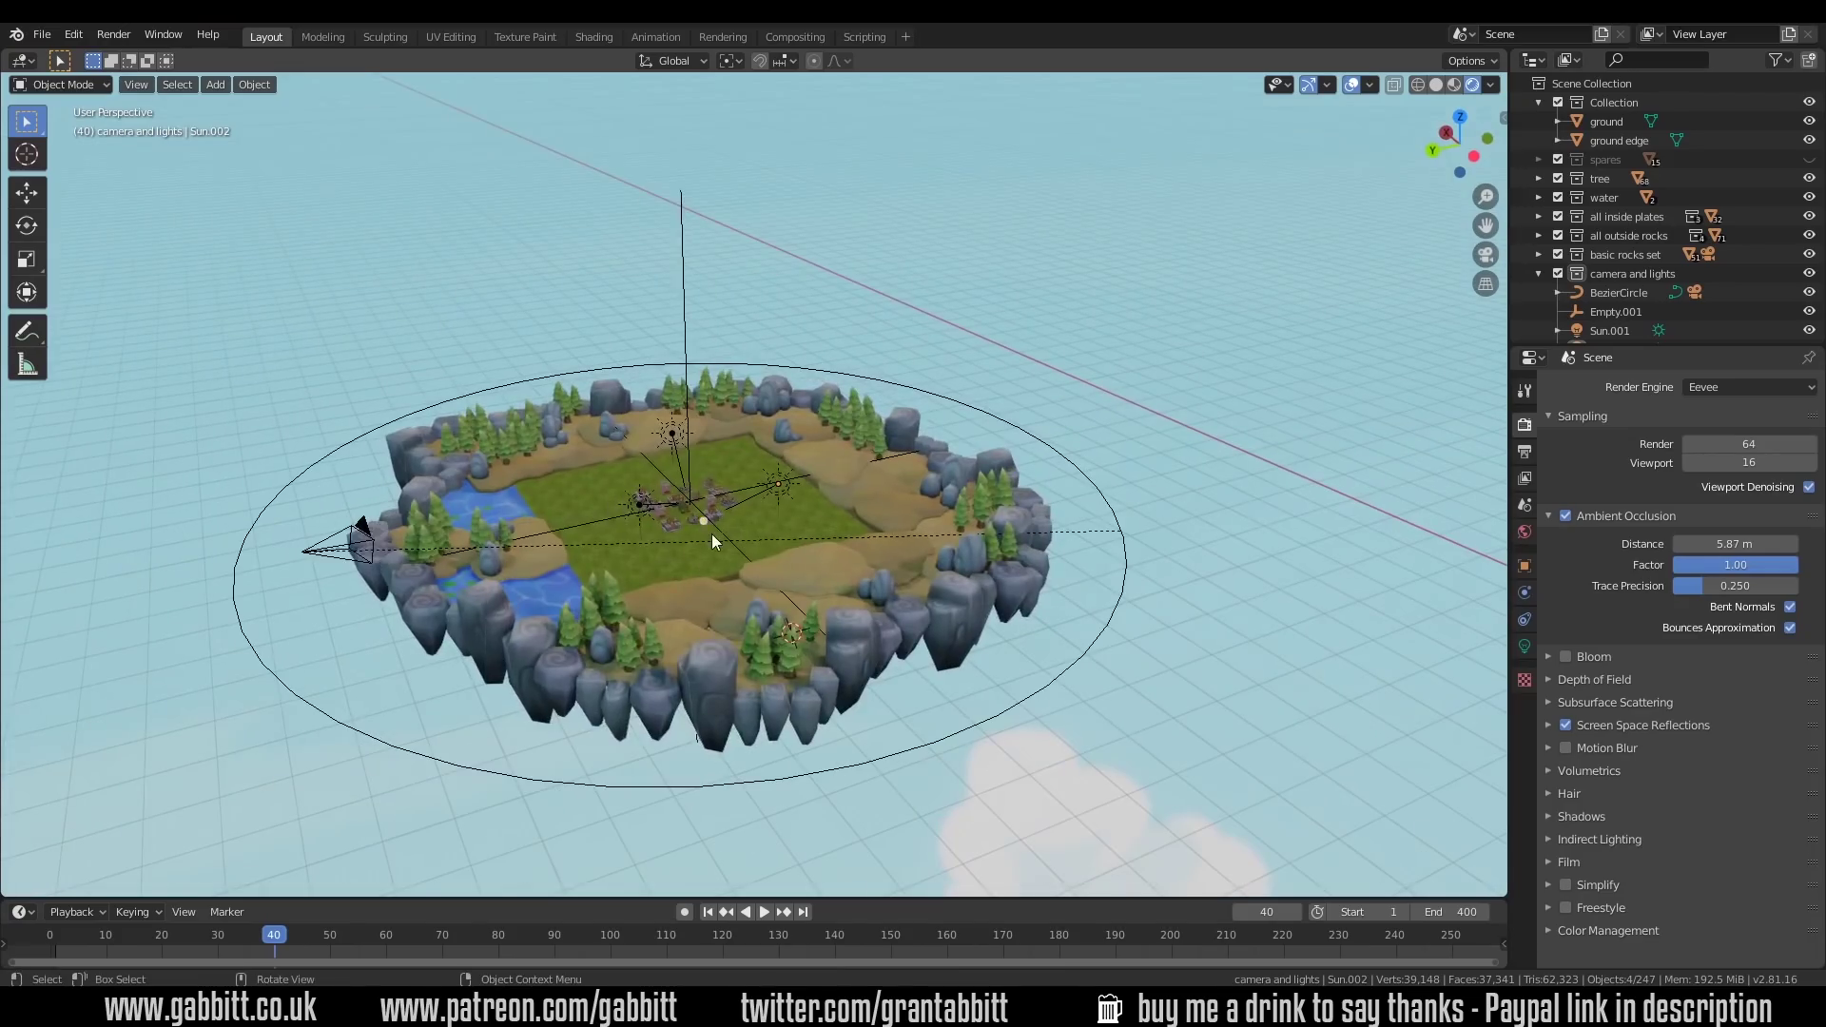
{"action": "scroll", "coordinate": [710, 533], "scroll_direction": "up", "scroll_amount": 6}
{"action": "scroll", "coordinate": [825, 574], "scroll_direction": "up", "scroll_amount": 6}
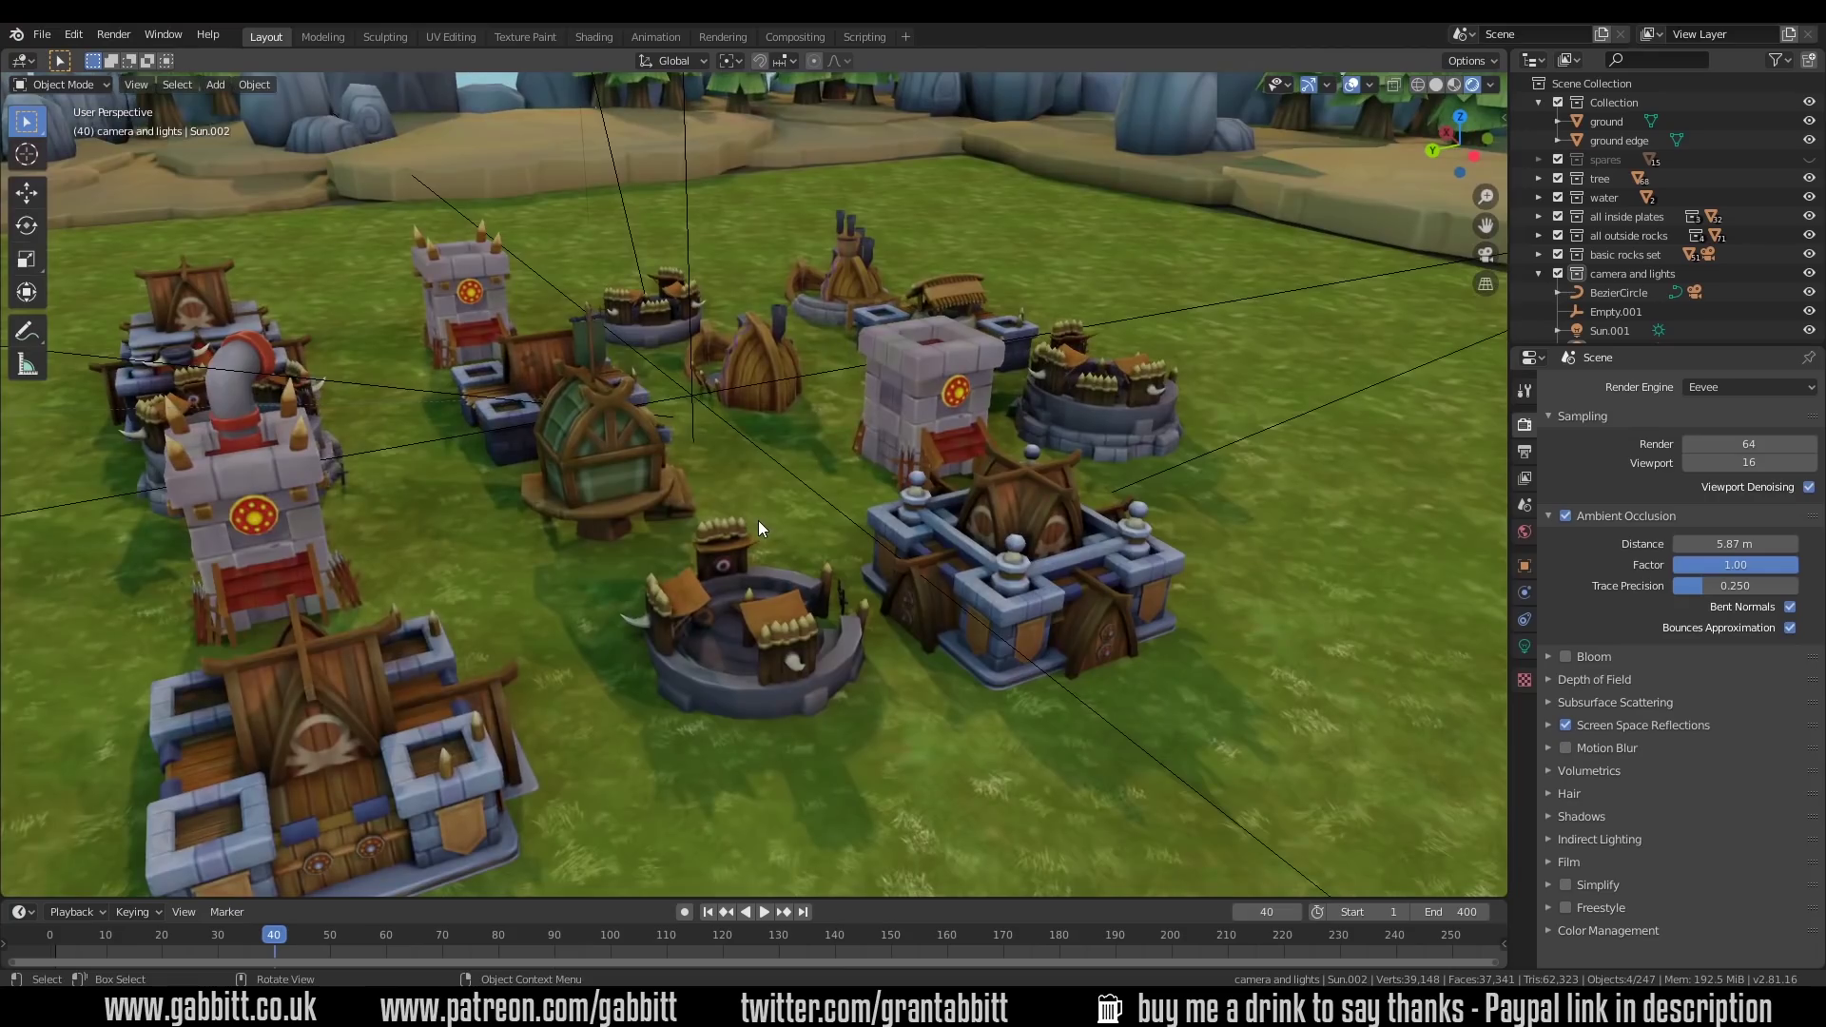
{"action": "scroll", "coordinate": [757, 526], "scroll_direction": "down", "scroll_amount": 4}
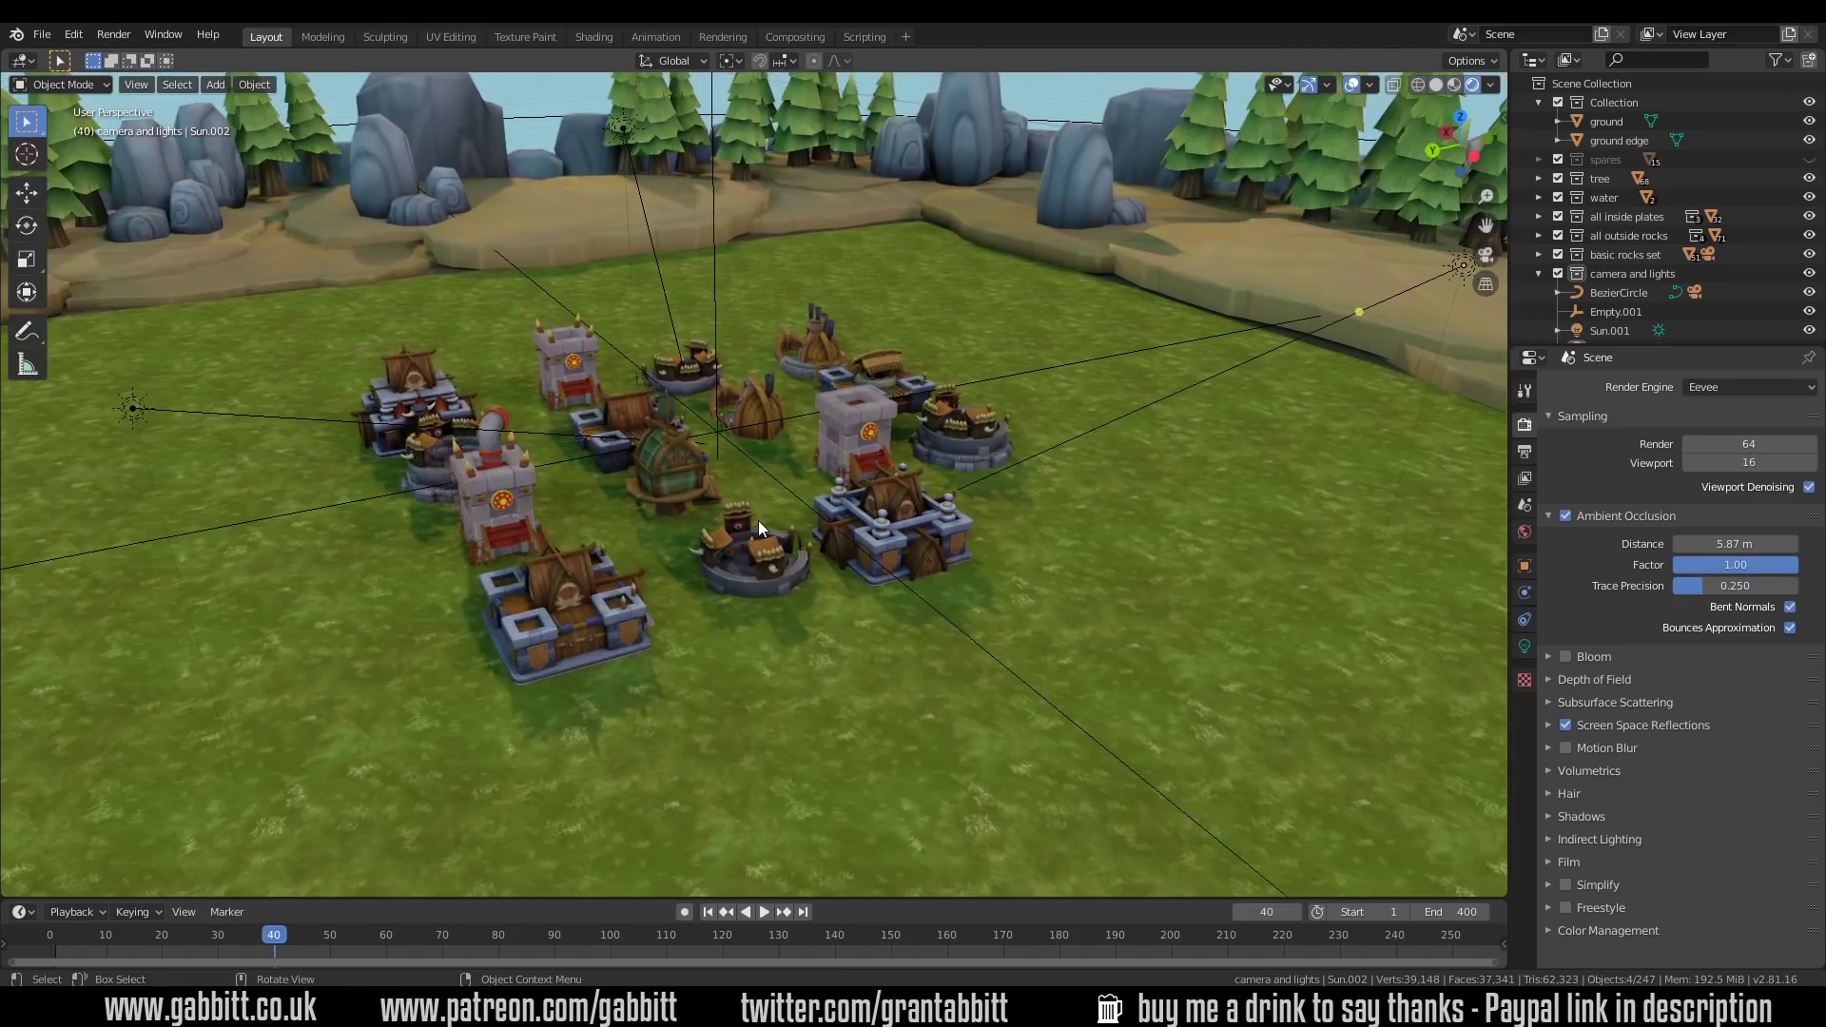
{"action": "scroll", "coordinate": [757, 521], "scroll_direction": "down", "scroll_amount": 5}
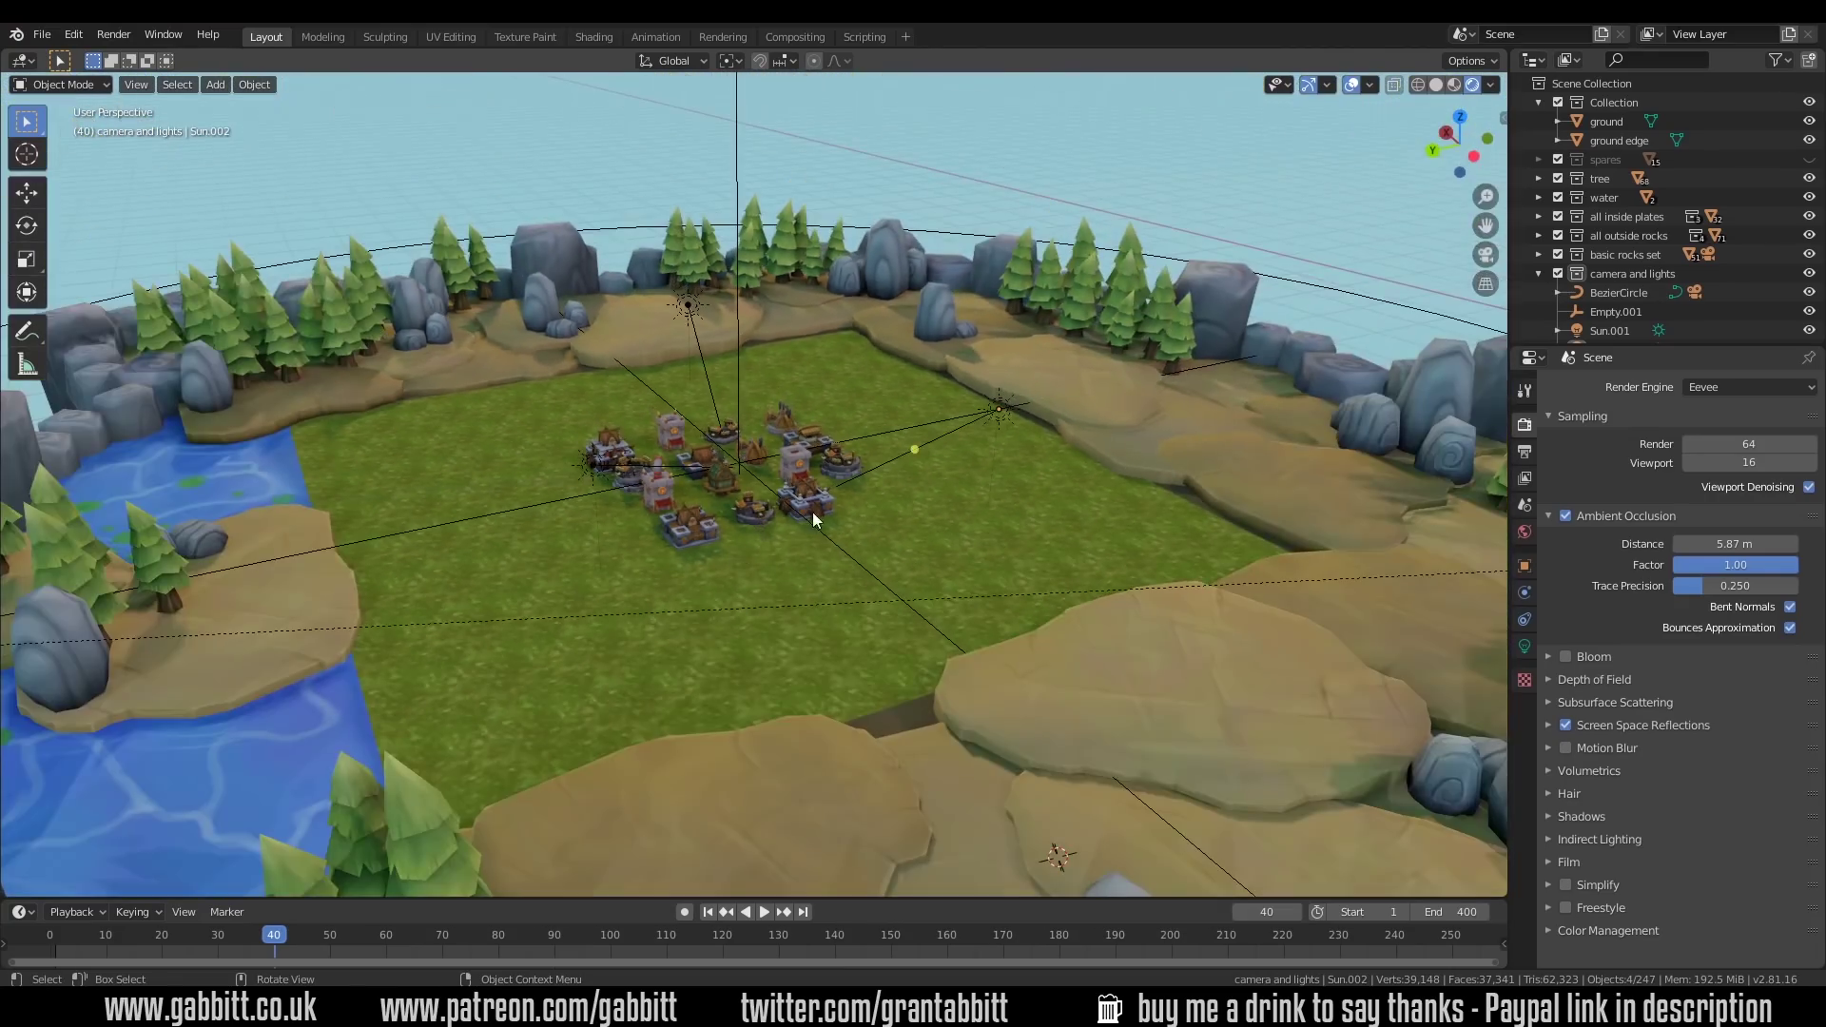
{"action": "scroll", "coordinate": [812, 512], "scroll_direction": "down", "scroll_amount": 5}
{"action": "middle_click_drag", "start_coordinate": [850, 556], "coordinate": [629, 555]}
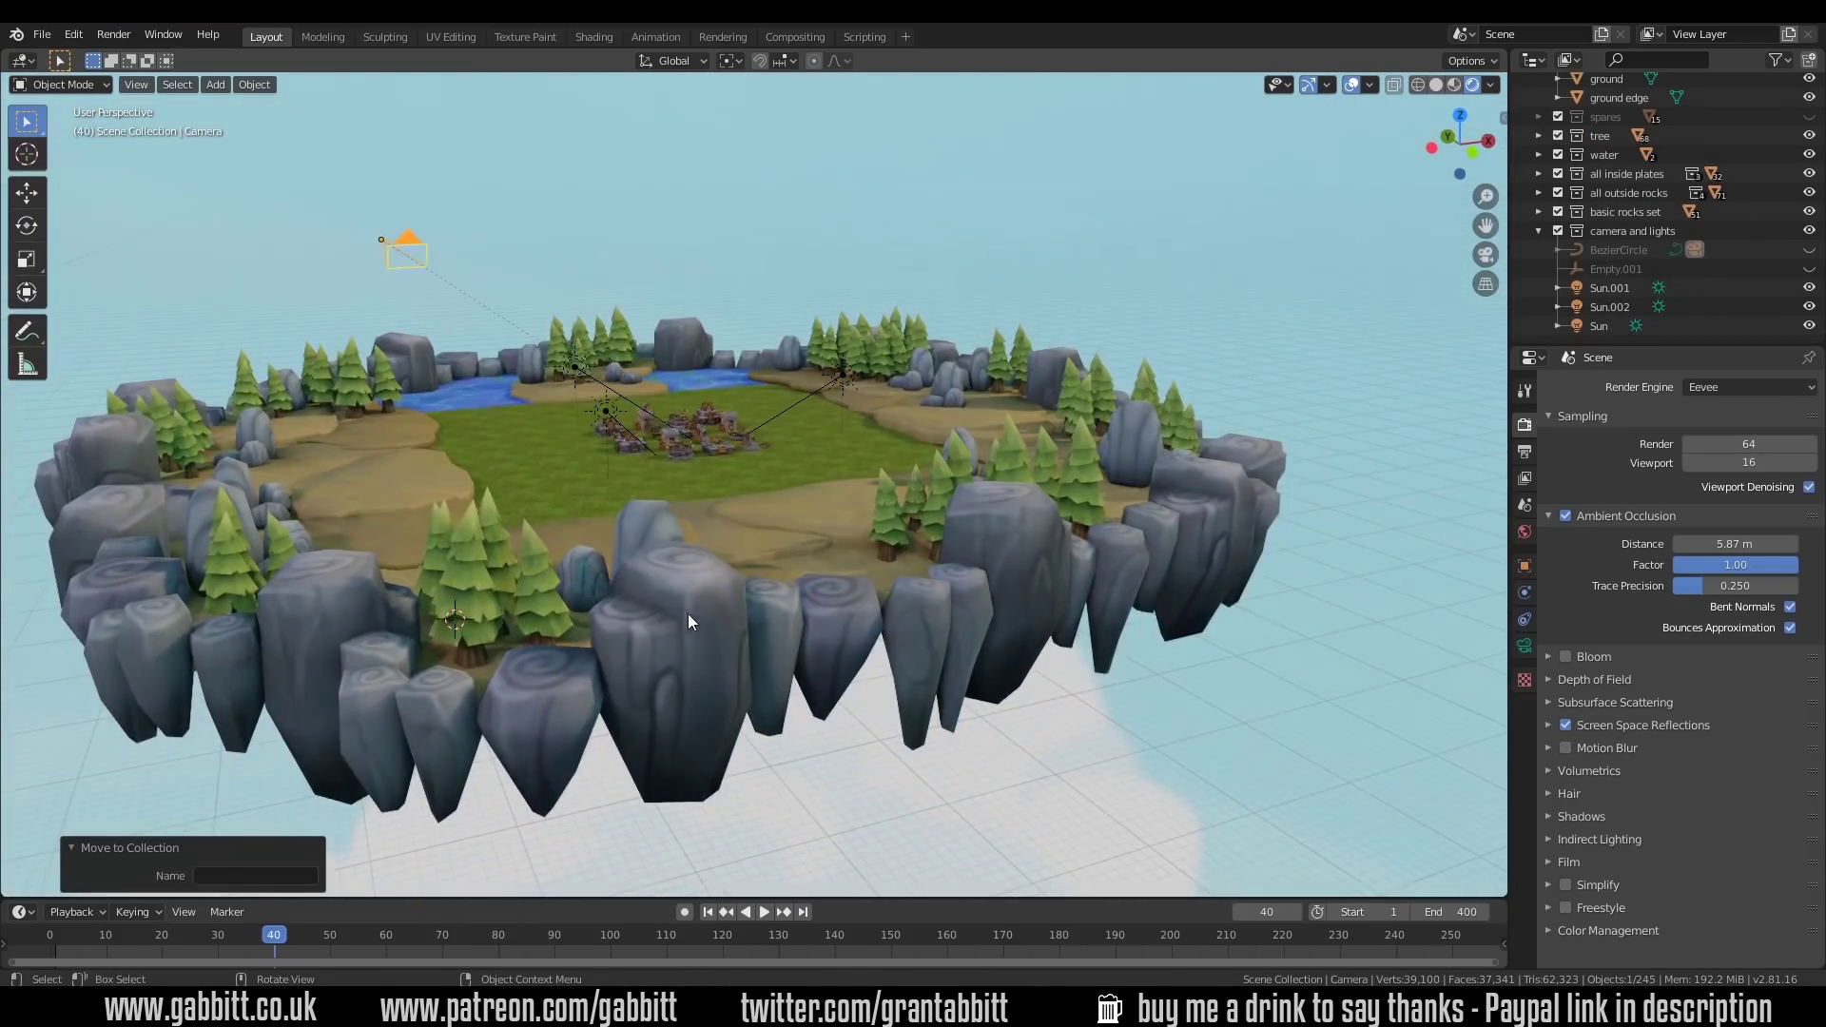
Inspect a swirl rim rock's low-poly mesh in Edit Mode from several angles, then select the front rock
{"action": "left_click", "coordinate": [702, 627]}
{"action": "key", "text": "Tab"}
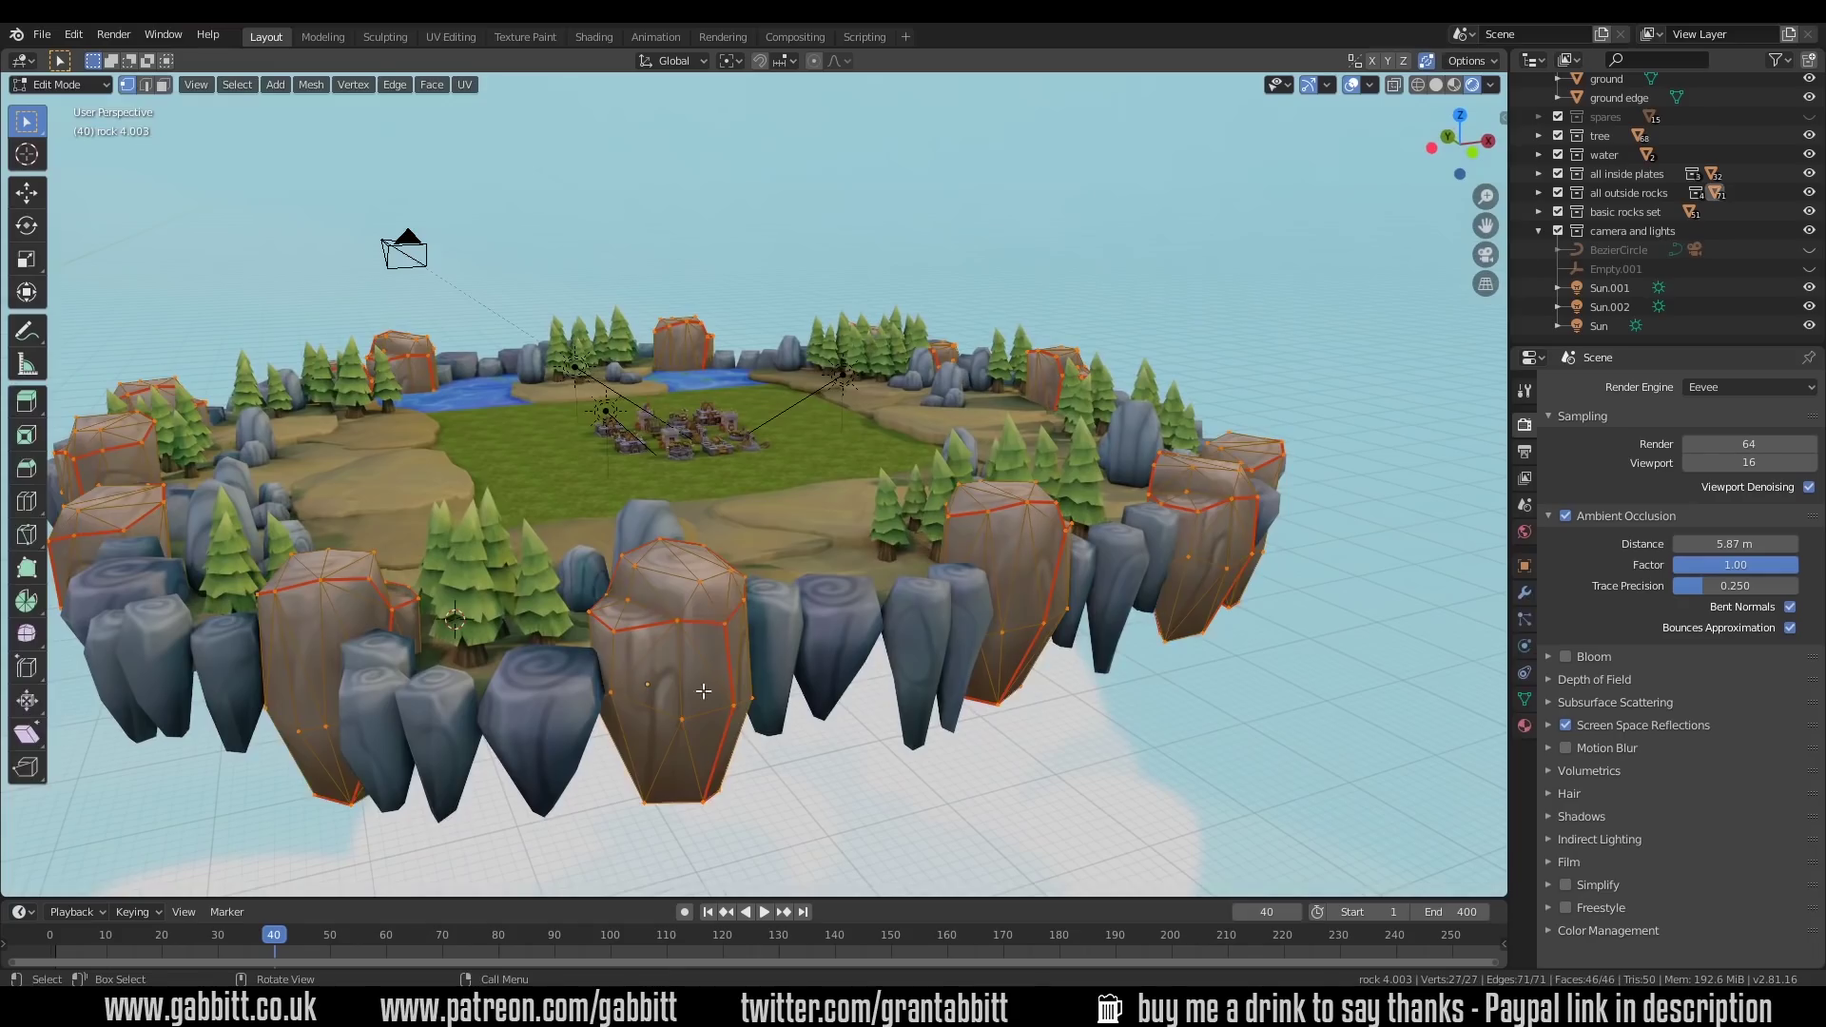
{"action": "middle_click_drag", "start_coordinate": [724, 690], "coordinate": [701, 676]}
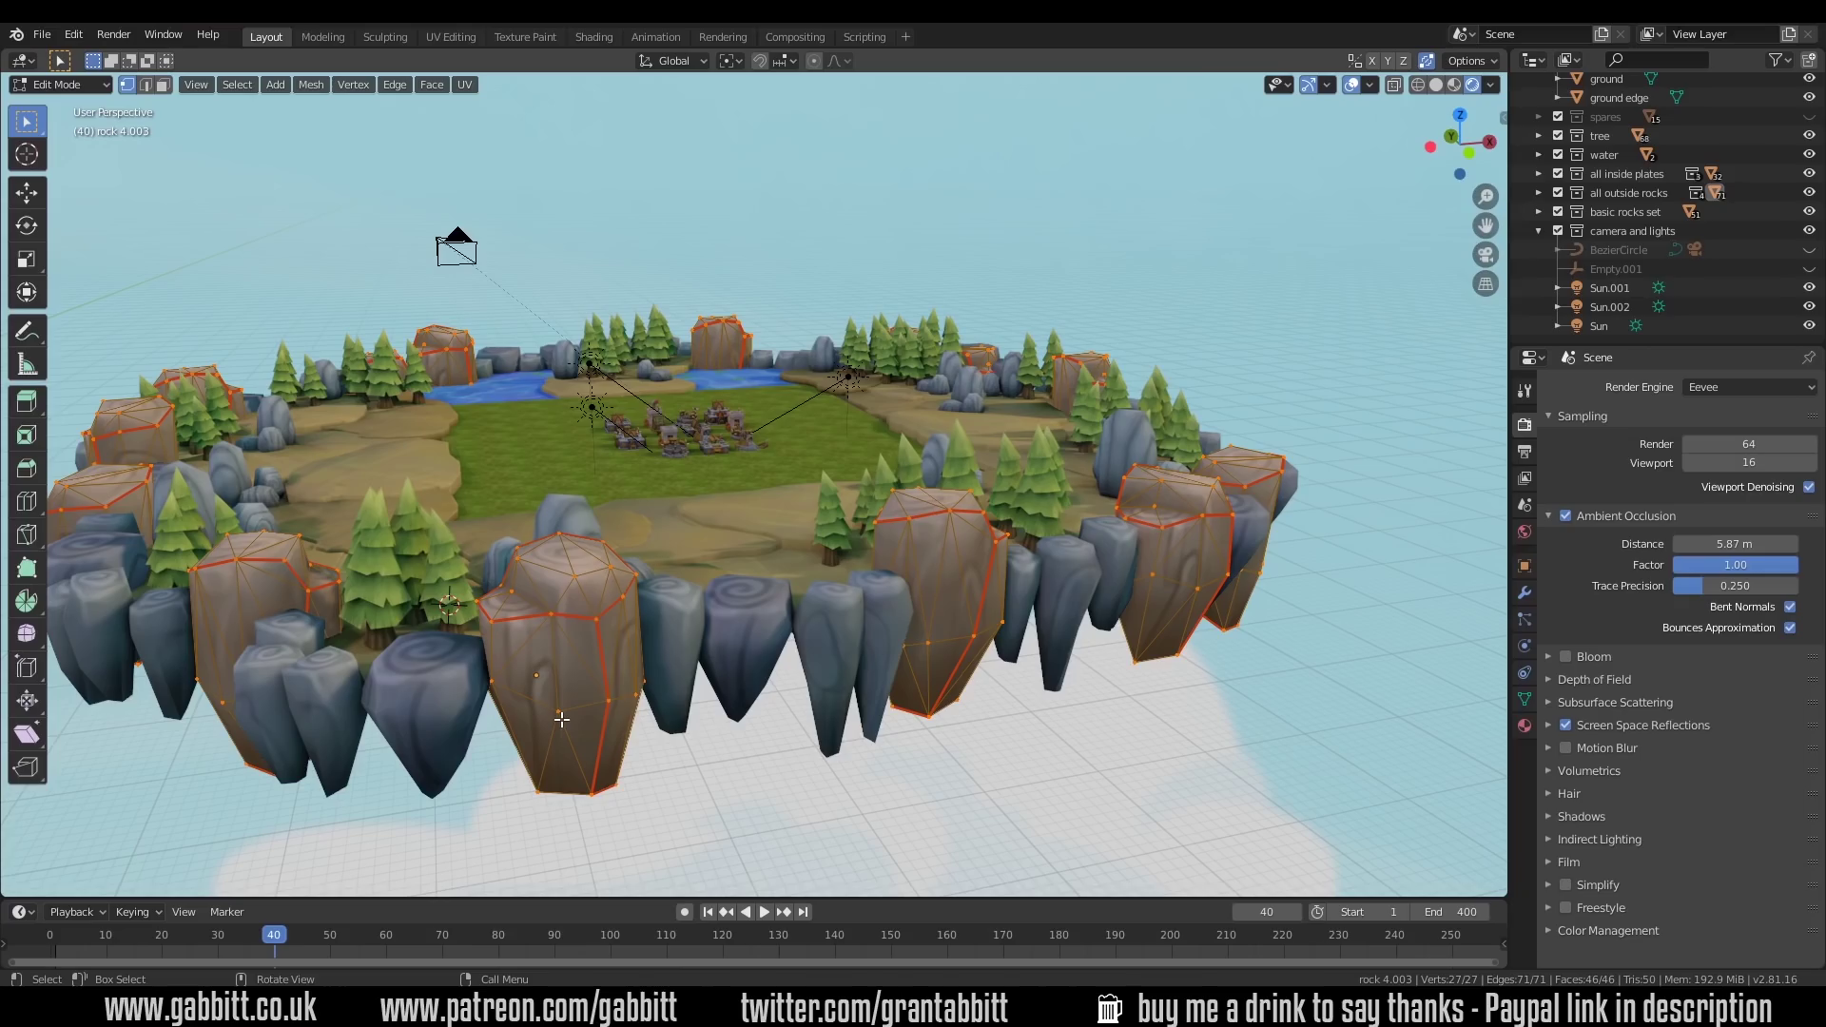
{"action": "scroll", "coordinate": [561, 719], "scroll_direction": "up", "scroll_amount": 4}
{"action": "scroll", "coordinate": [559, 609], "scroll_direction": "up", "scroll_amount": 3}
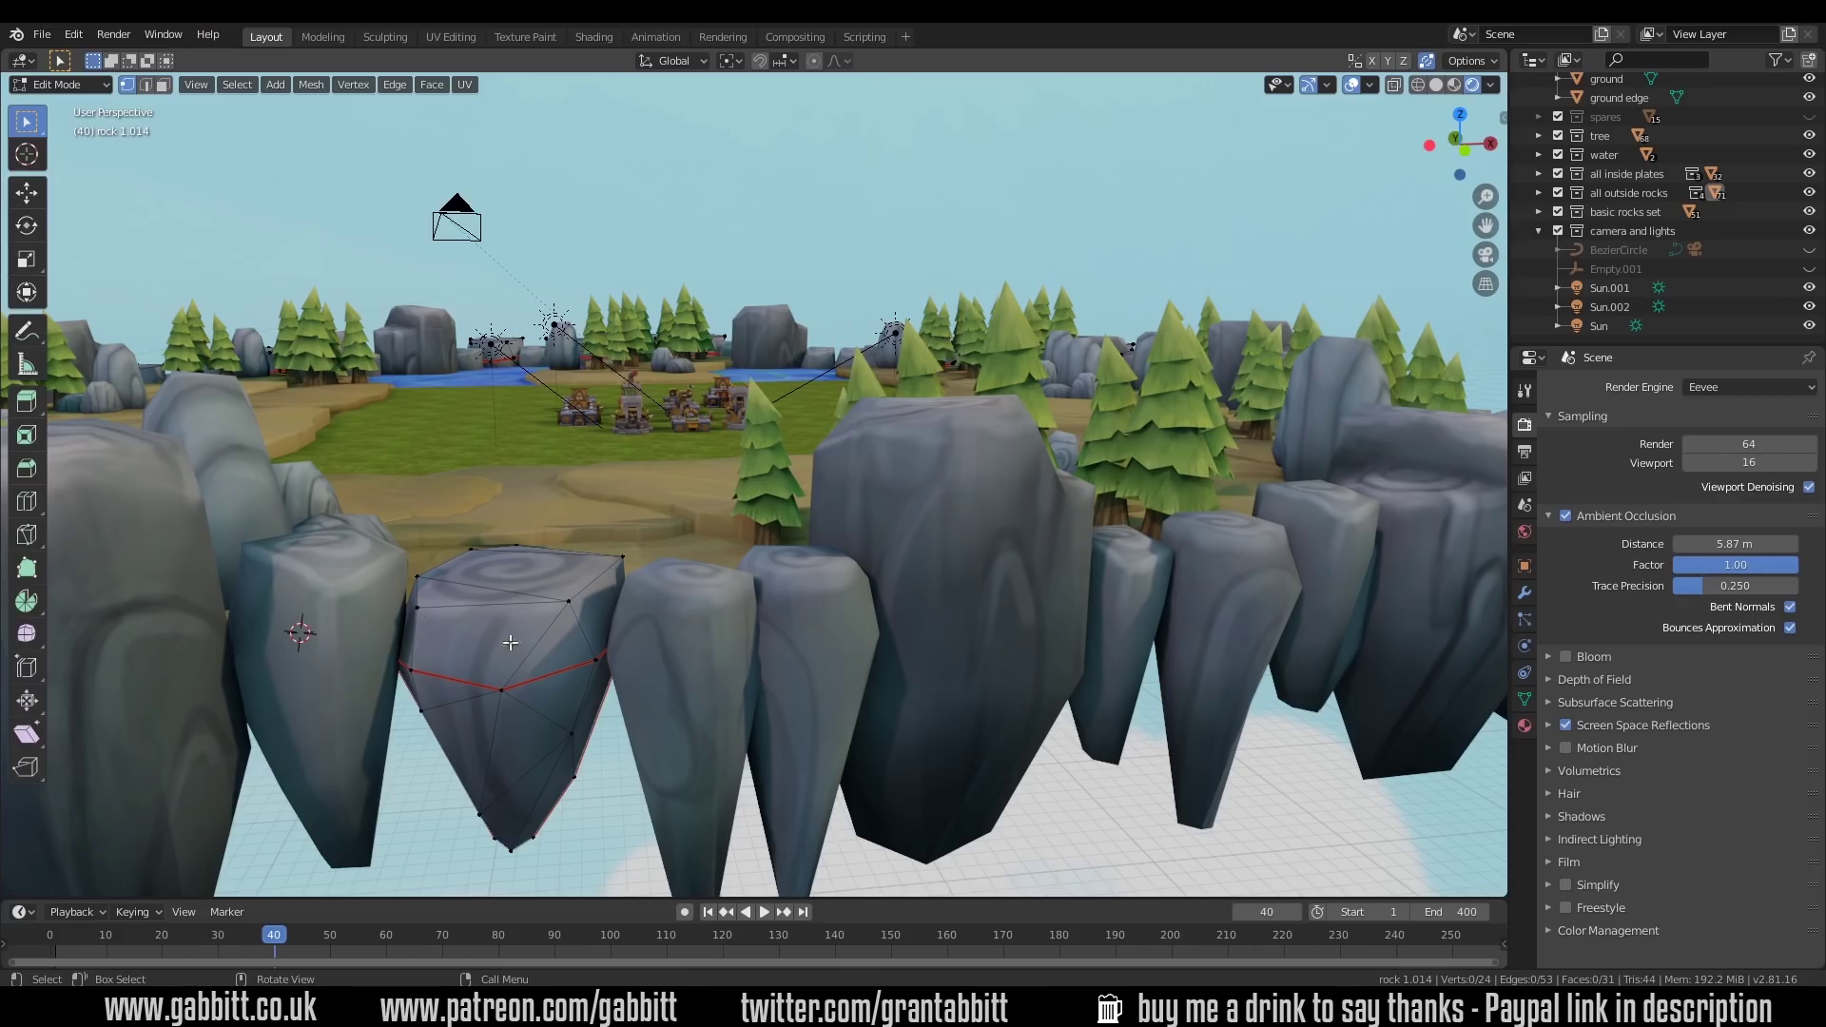
{"action": "middle_click_drag", "start_coordinate": [564, 783], "coordinate": [532, 751]}
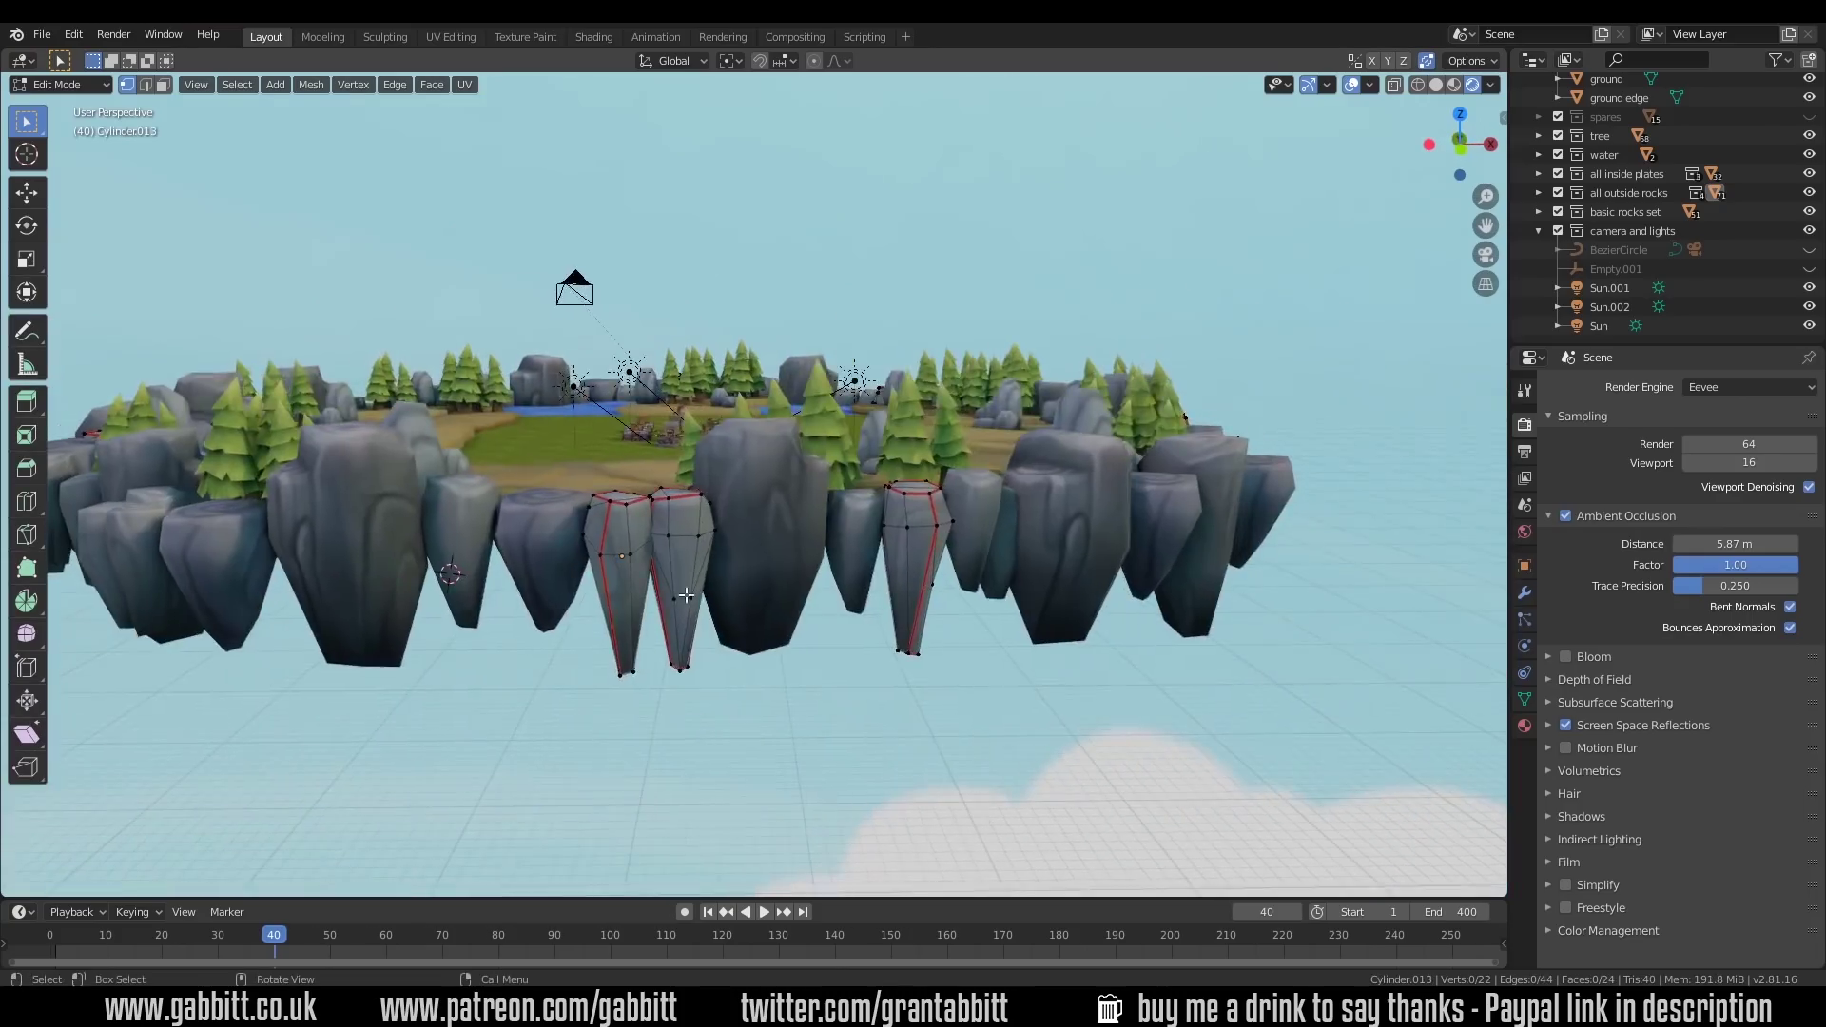
{"action": "scroll", "coordinate": [571, 656], "scroll_direction": "up", "scroll_amount": 3}
{"action": "middle_click_drag", "start_coordinate": [571, 609], "coordinate": [570, 659]}
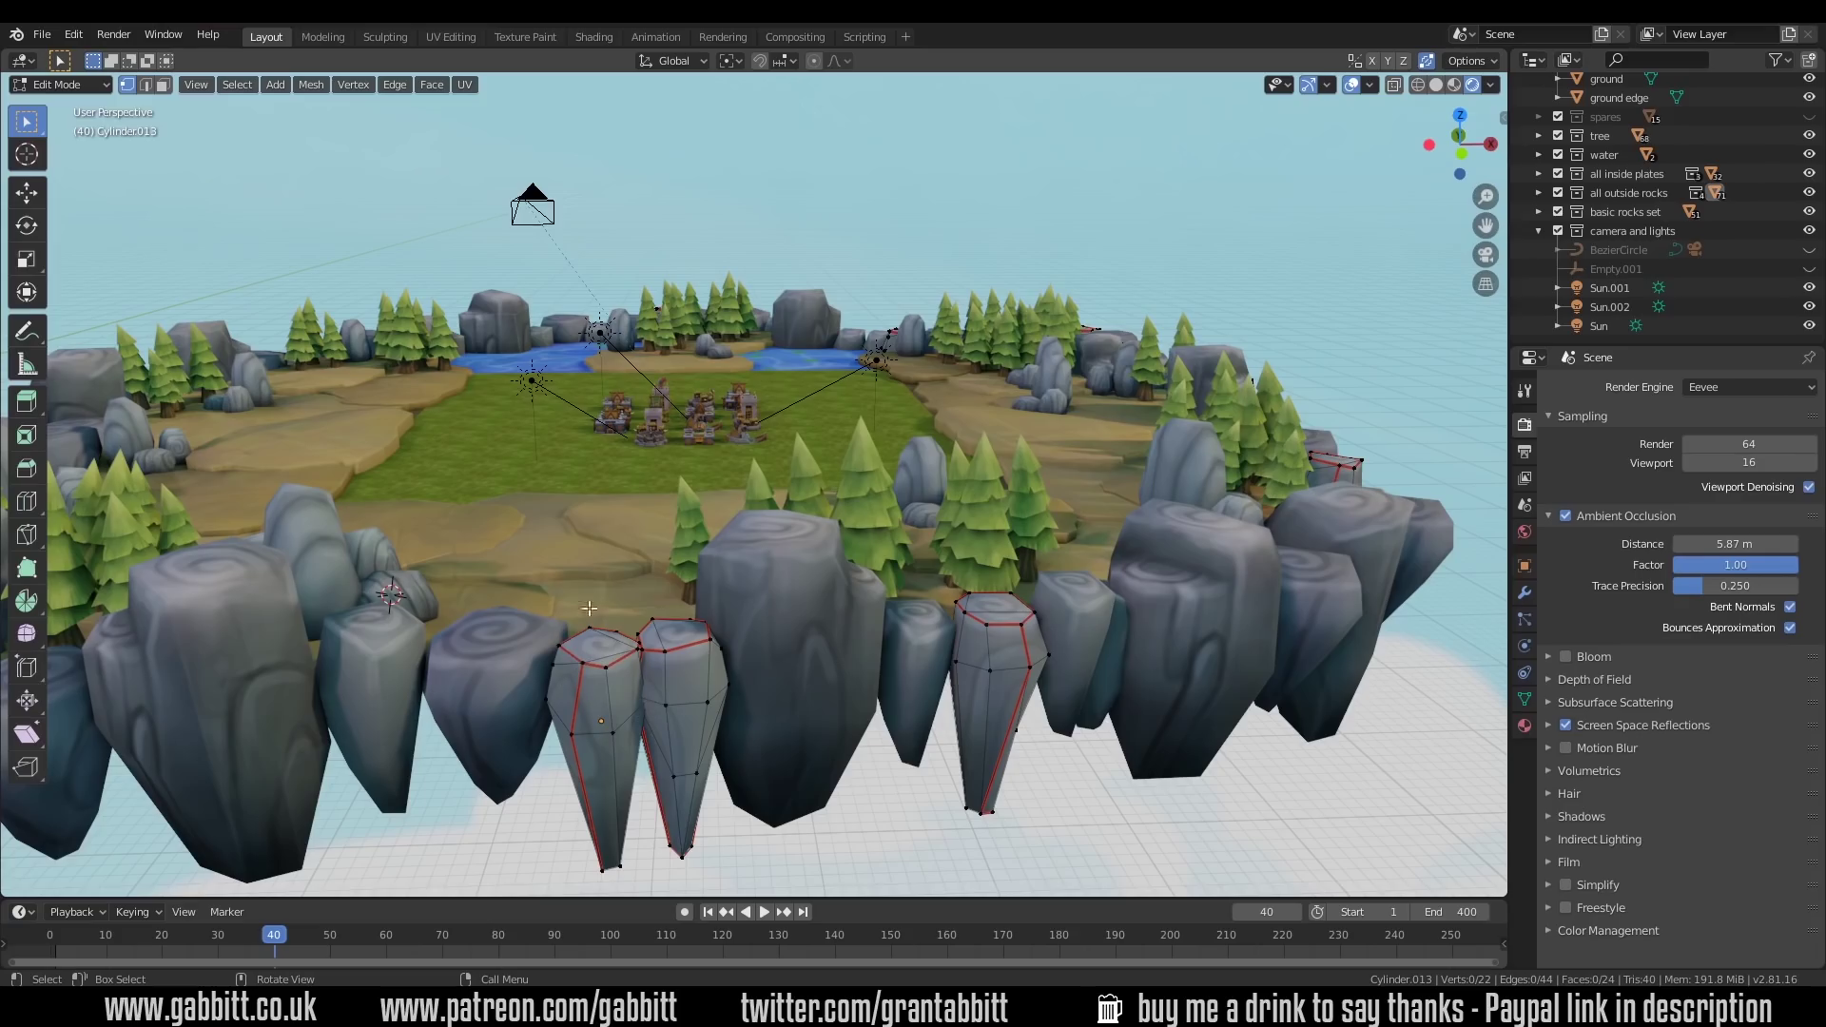
{"action": "key", "text": "Tab"}
{"action": "left_click", "coordinate": [512, 673]}
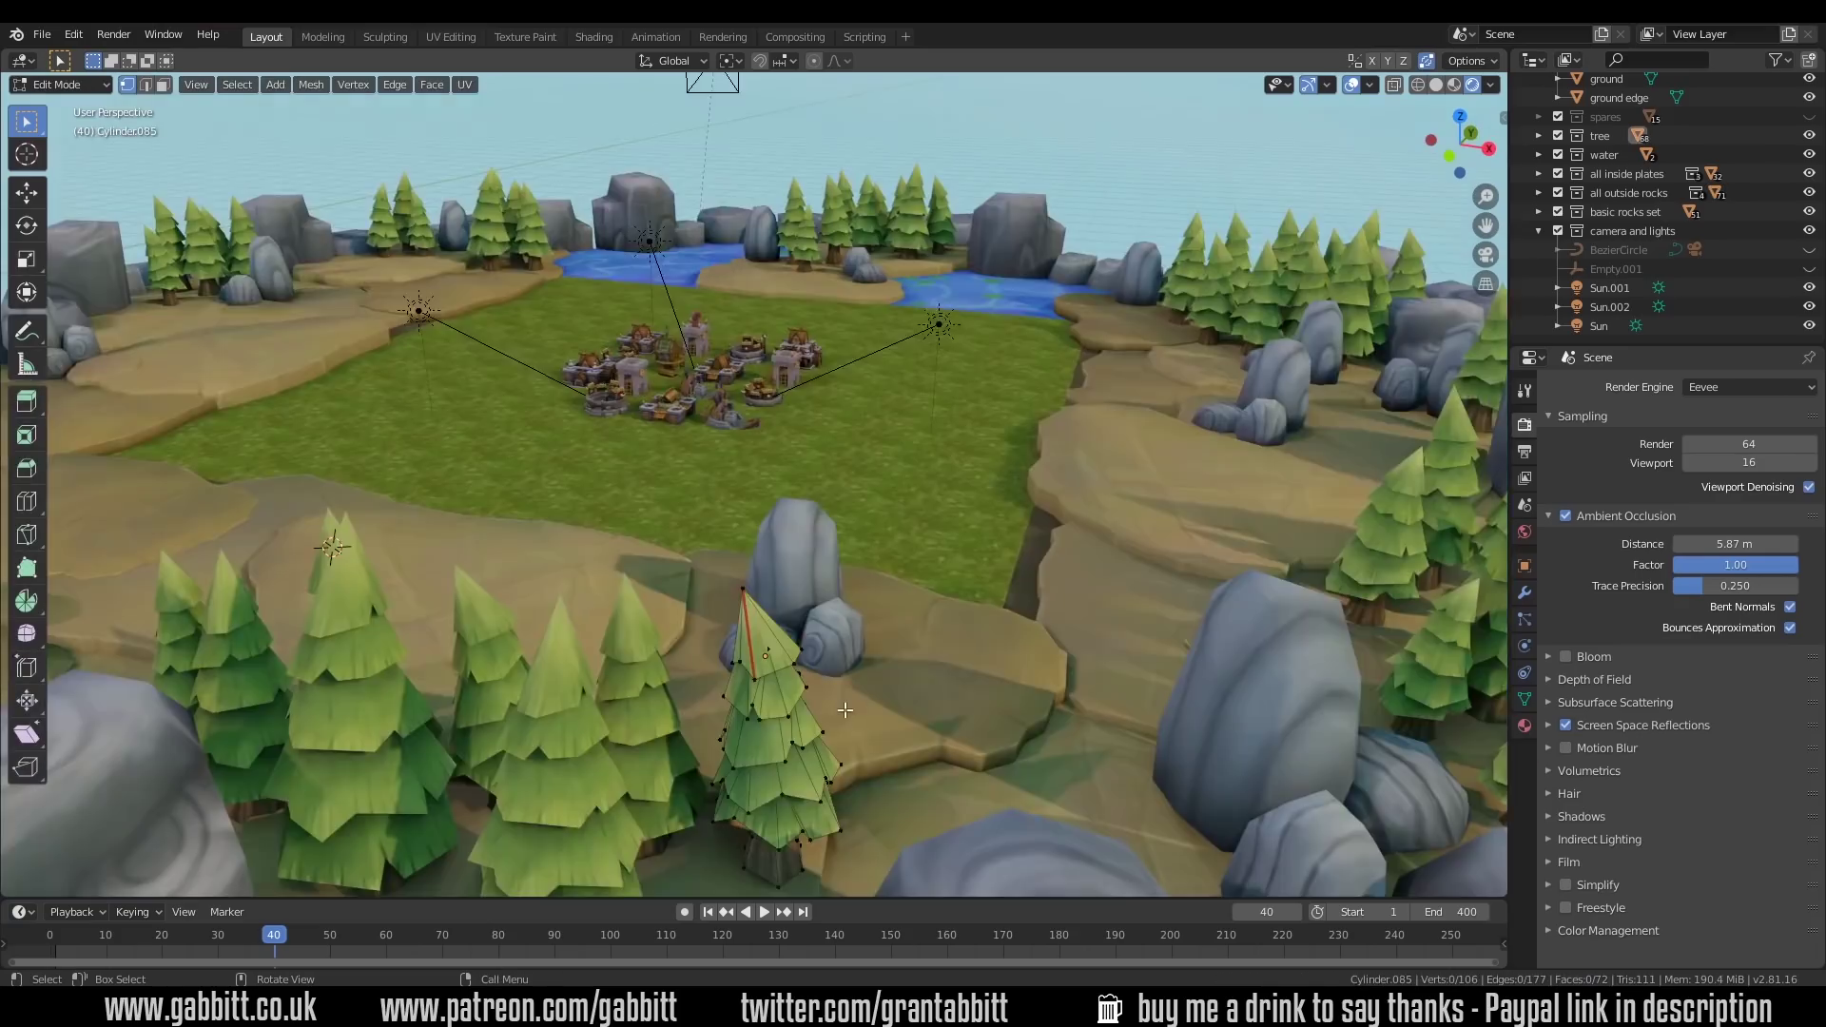
Isolate the pine tree in Local view and orbit it from below, the side and level
{"action": "scroll", "coordinate": [834, 597], "scroll_direction": "up", "scroll_amount": 2}
{"action": "scroll", "coordinate": [835, 597], "scroll_direction": "up", "scroll_amount": 3}
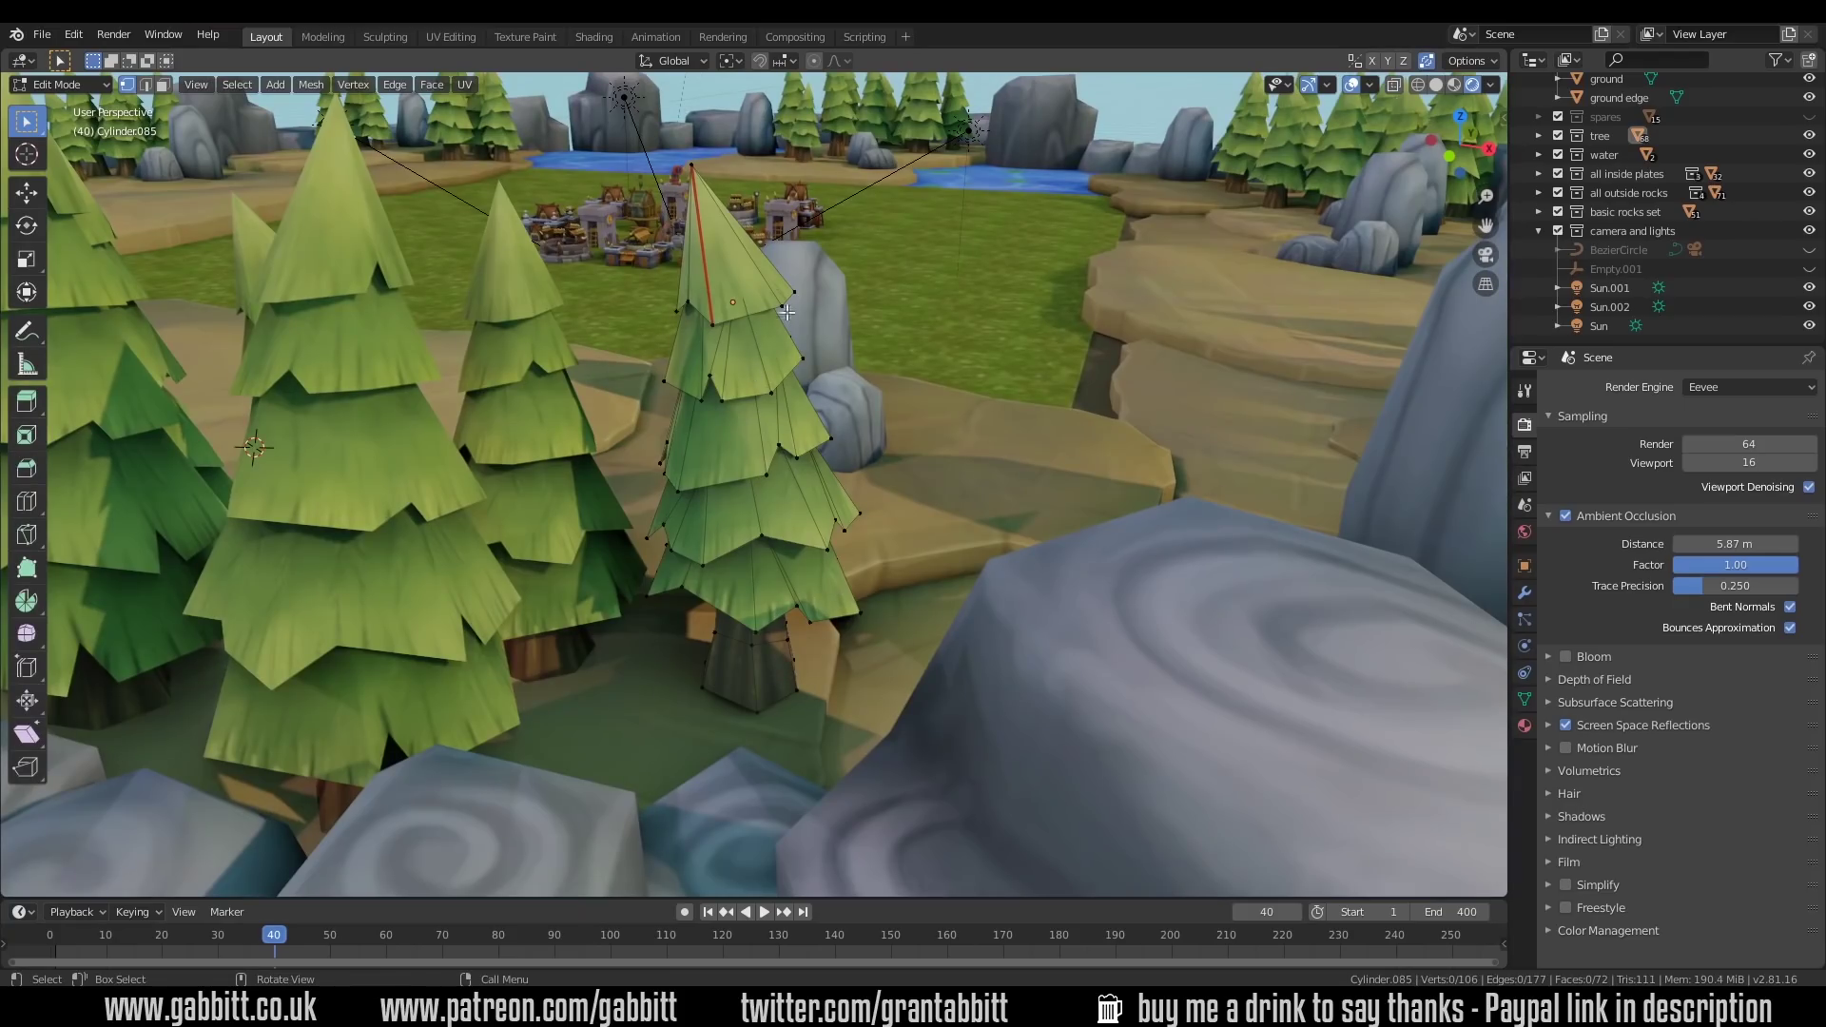
{"action": "key", "text": "KP_Divide"}
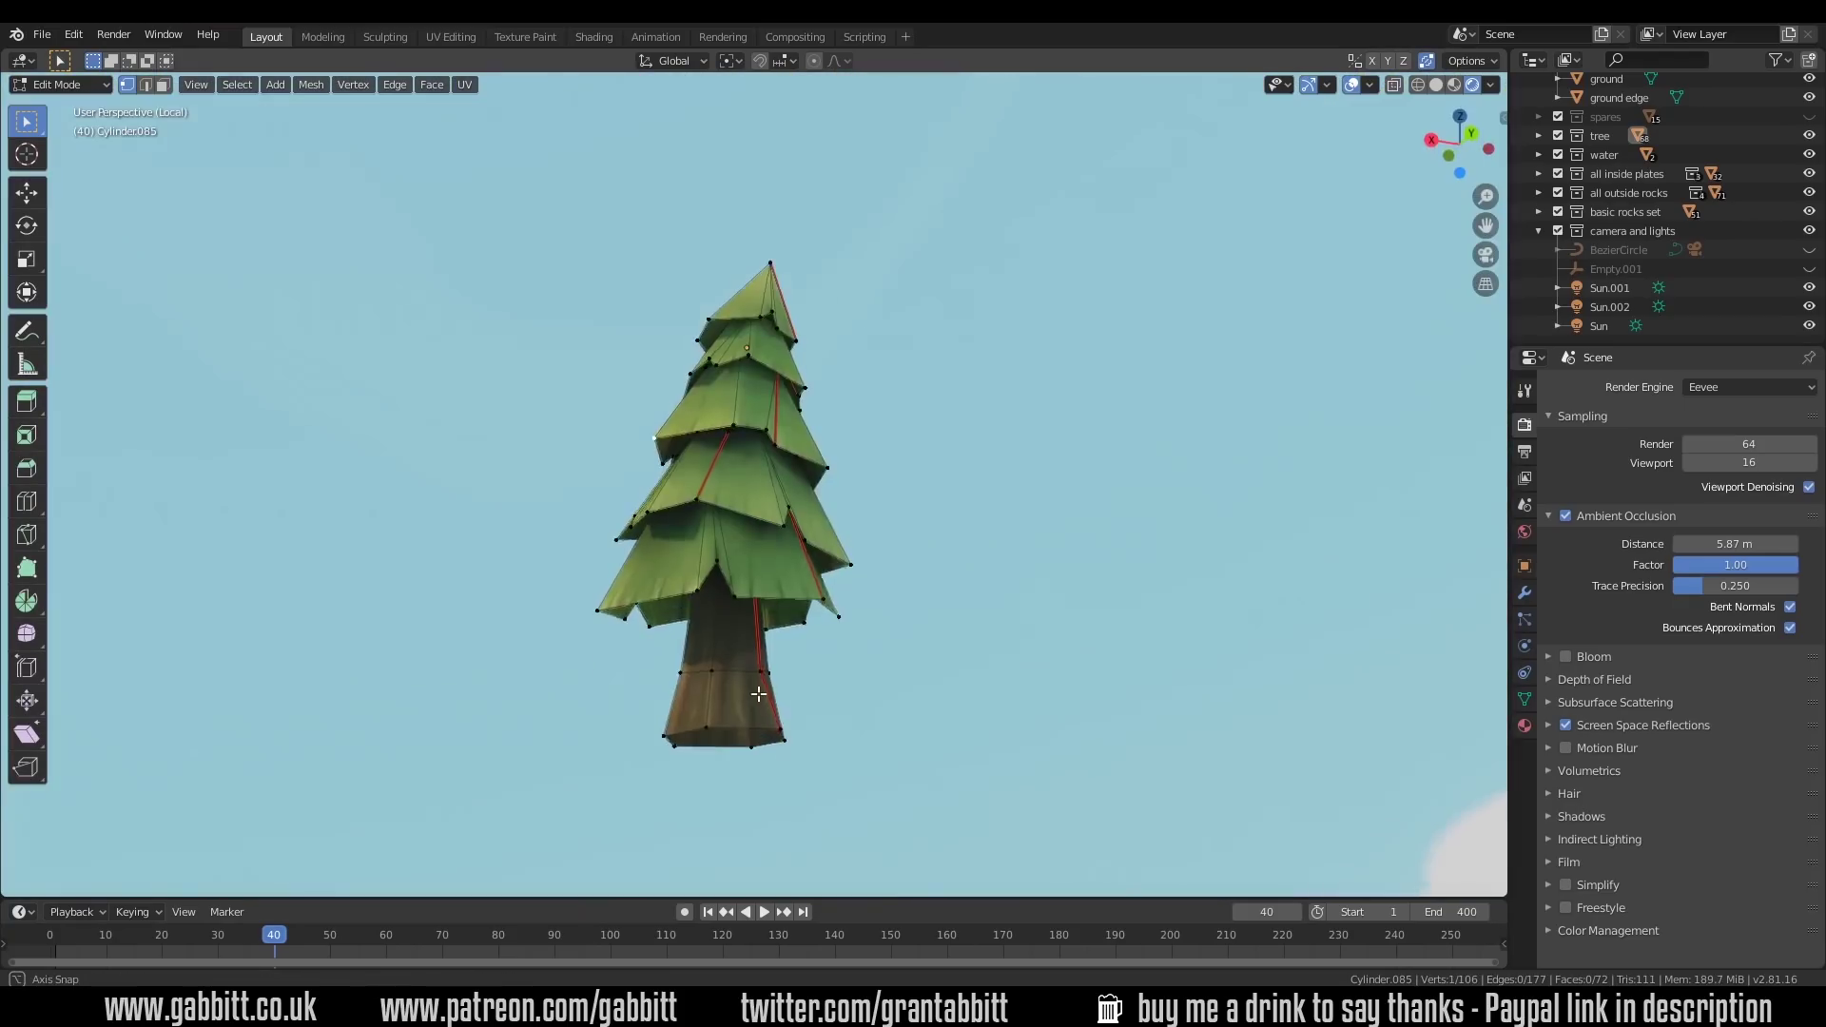
{"action": "middle_click_drag", "start_coordinate": [771, 409], "coordinate": [854, 608]}
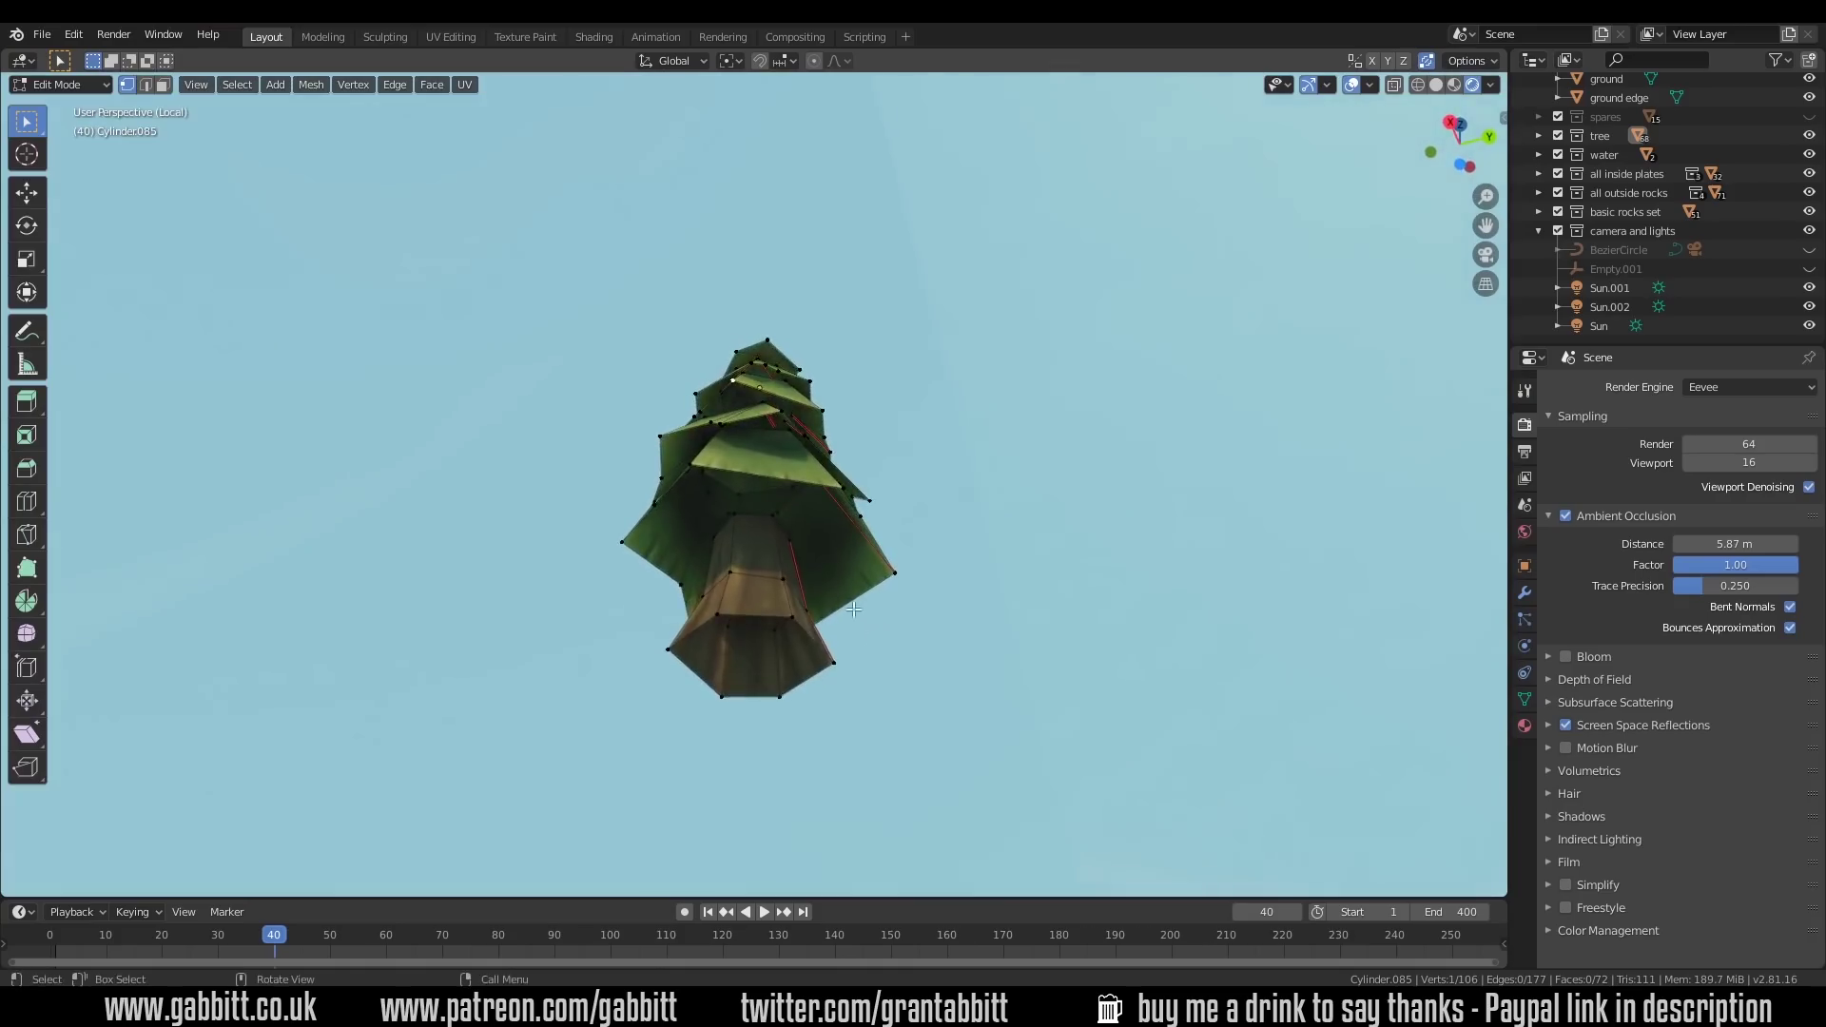
{"action": "middle_click_drag", "start_coordinate": [794, 446], "coordinate": [753, 671]}
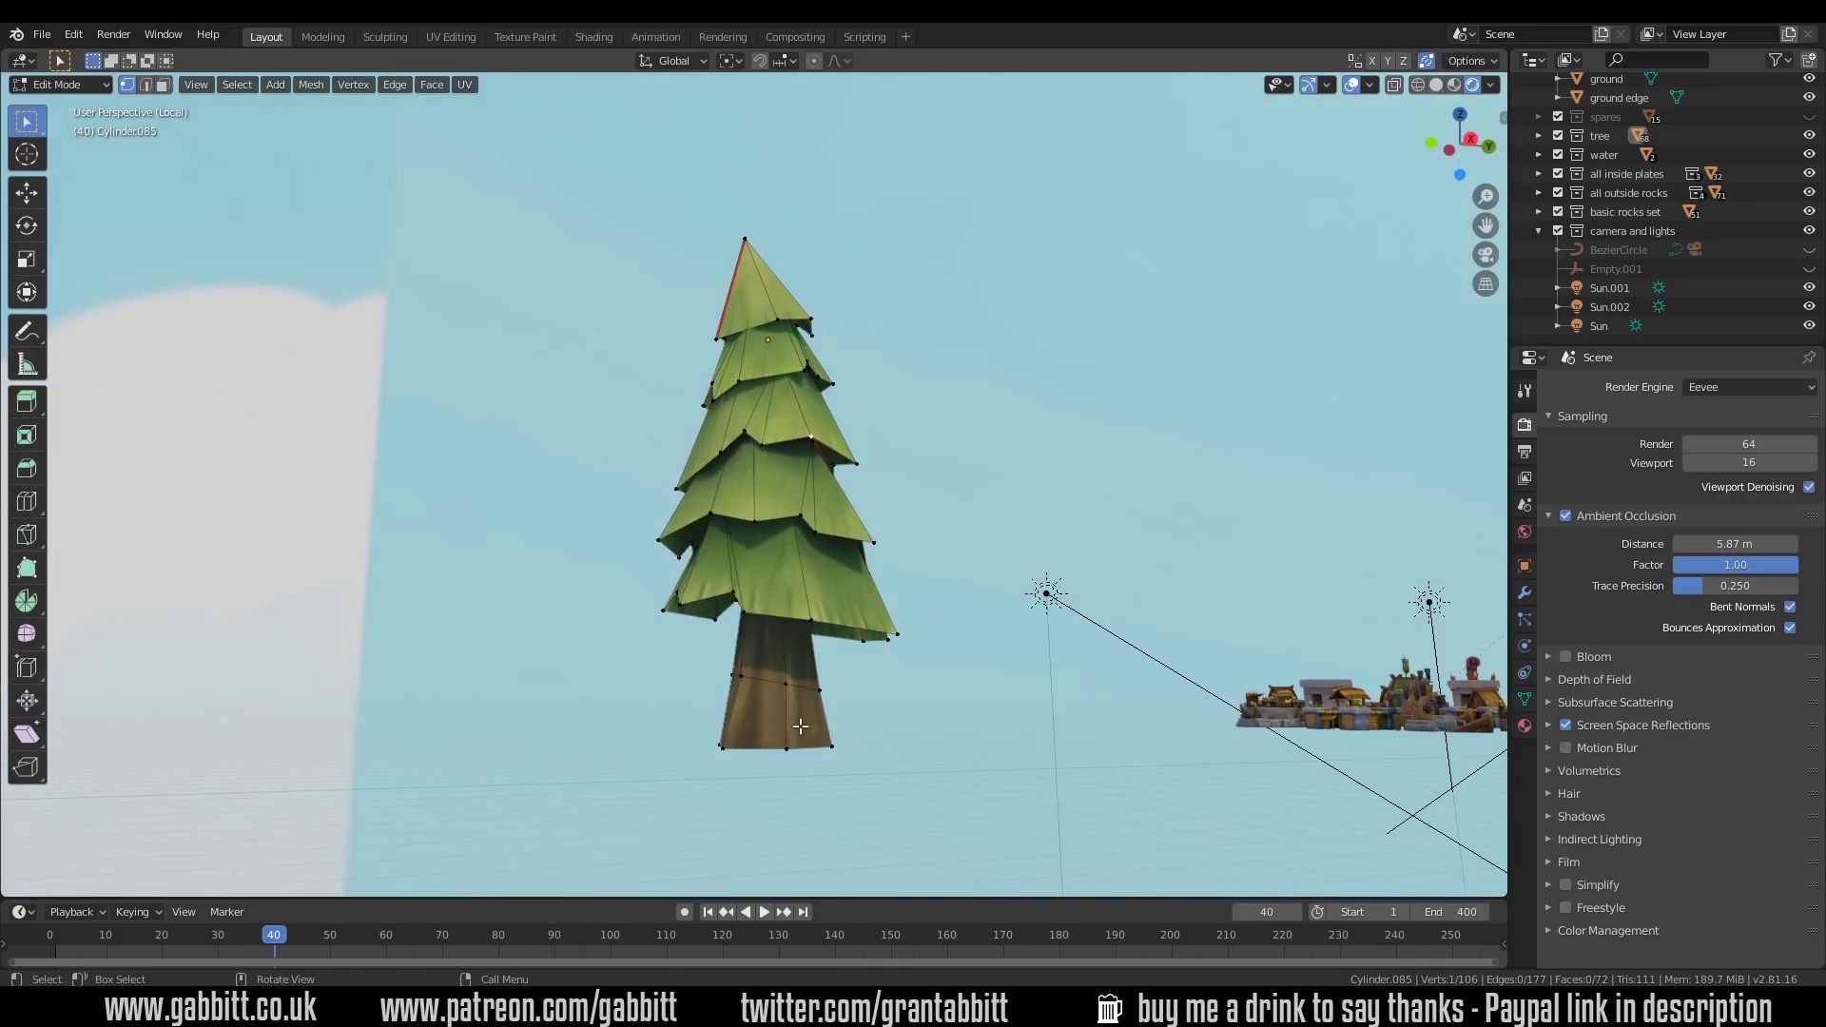
{"action": "middle_click_drag", "start_coordinate": [807, 472], "coordinate": [842, 540]}
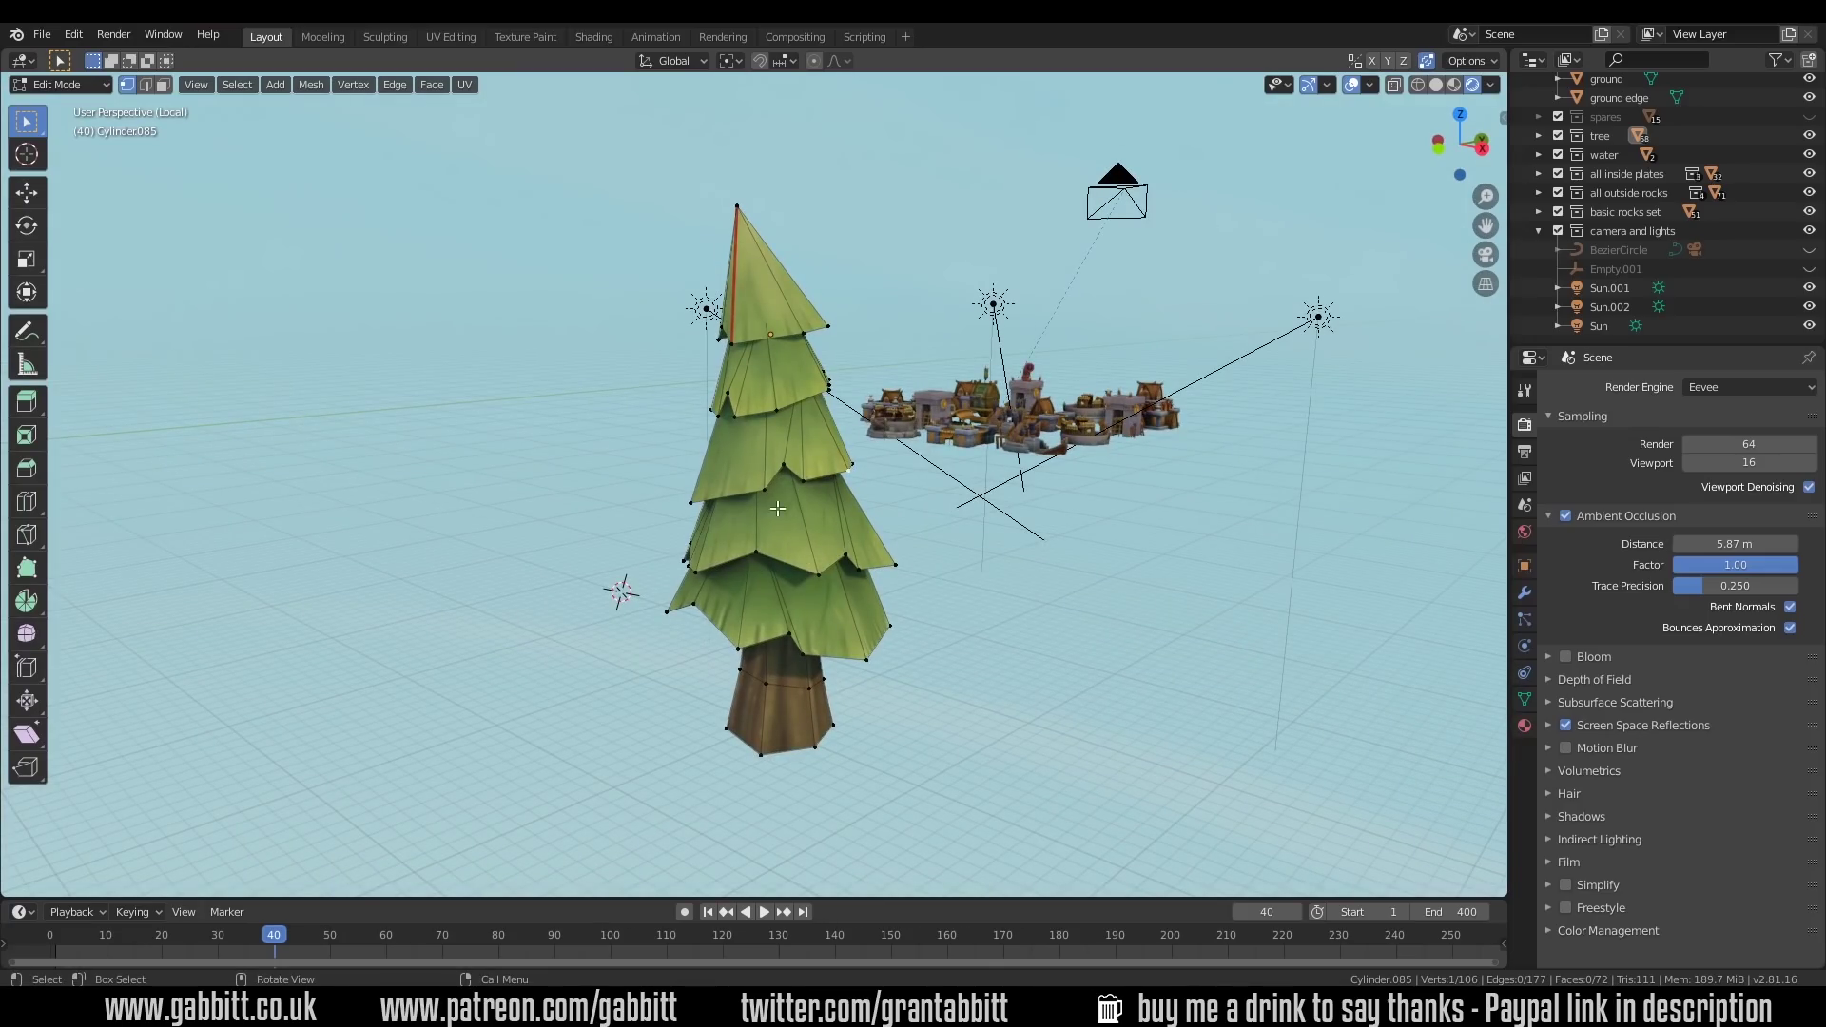
{"action": "middle_click_drag", "start_coordinate": [727, 474], "coordinate": [715, 495]}
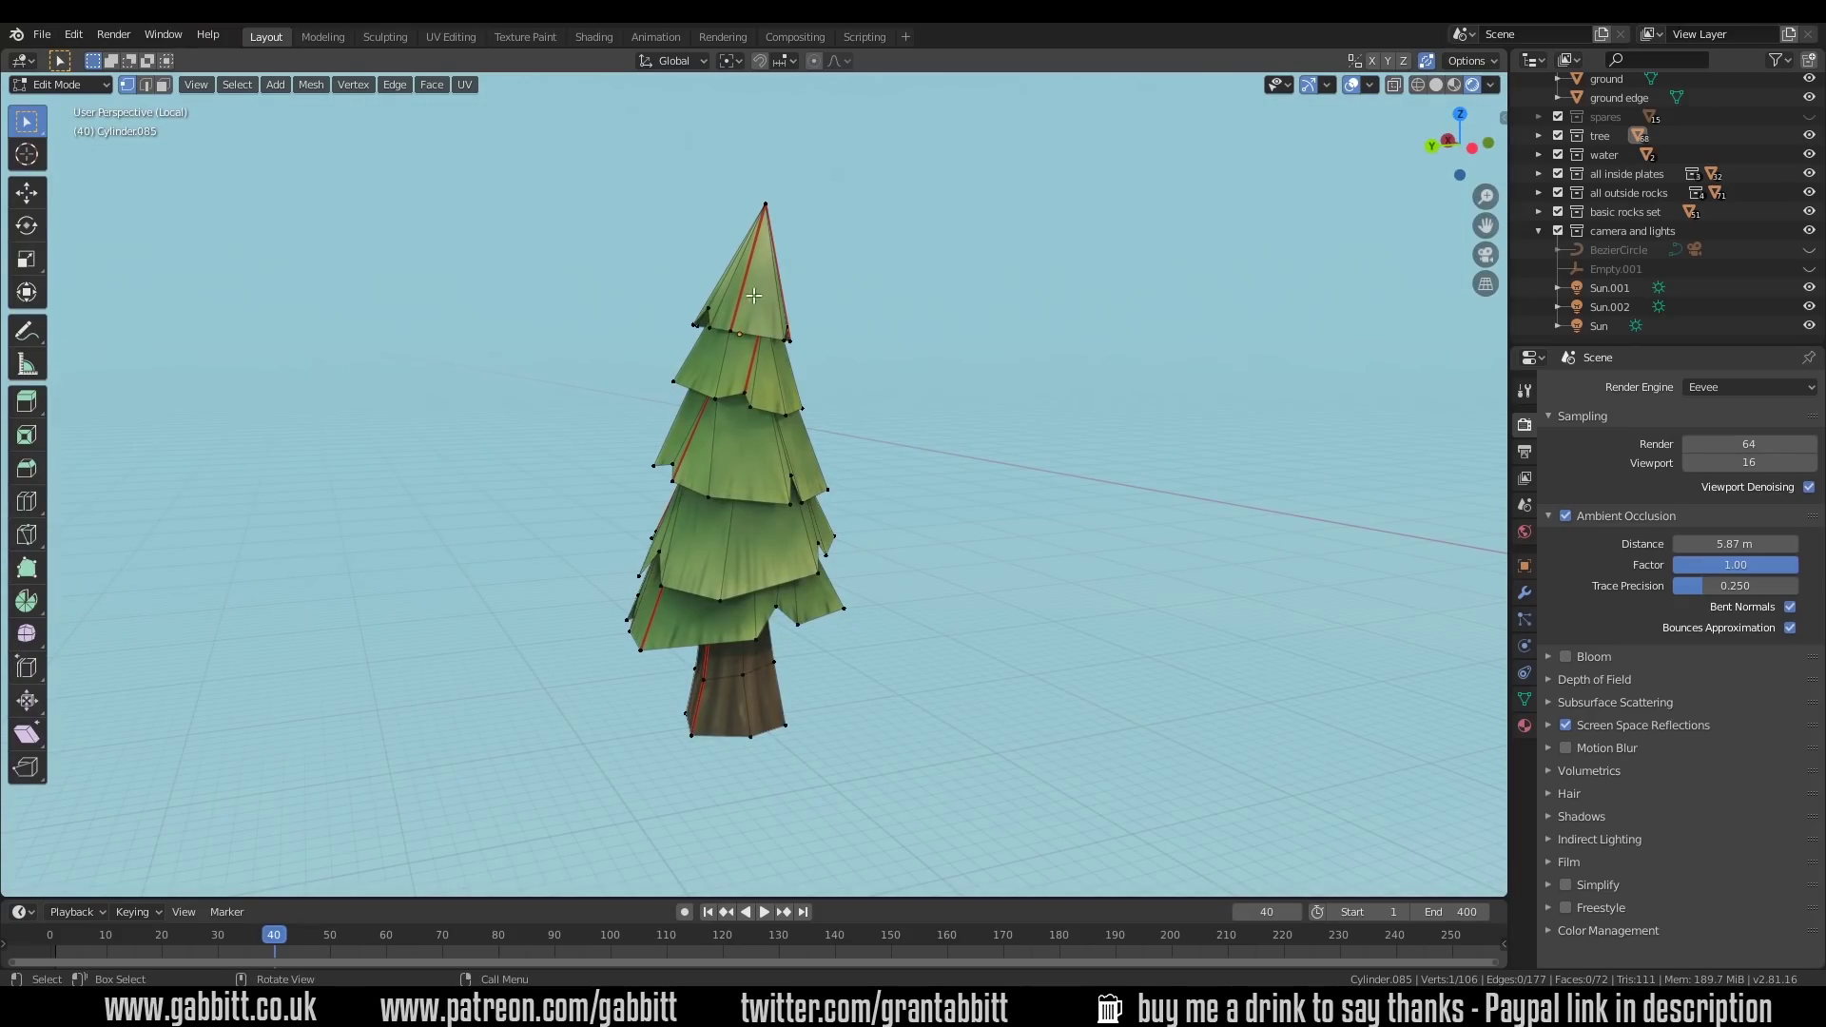
{"action": "middle_click_drag", "start_coordinate": [831, 712], "coordinate": [902, 617]}
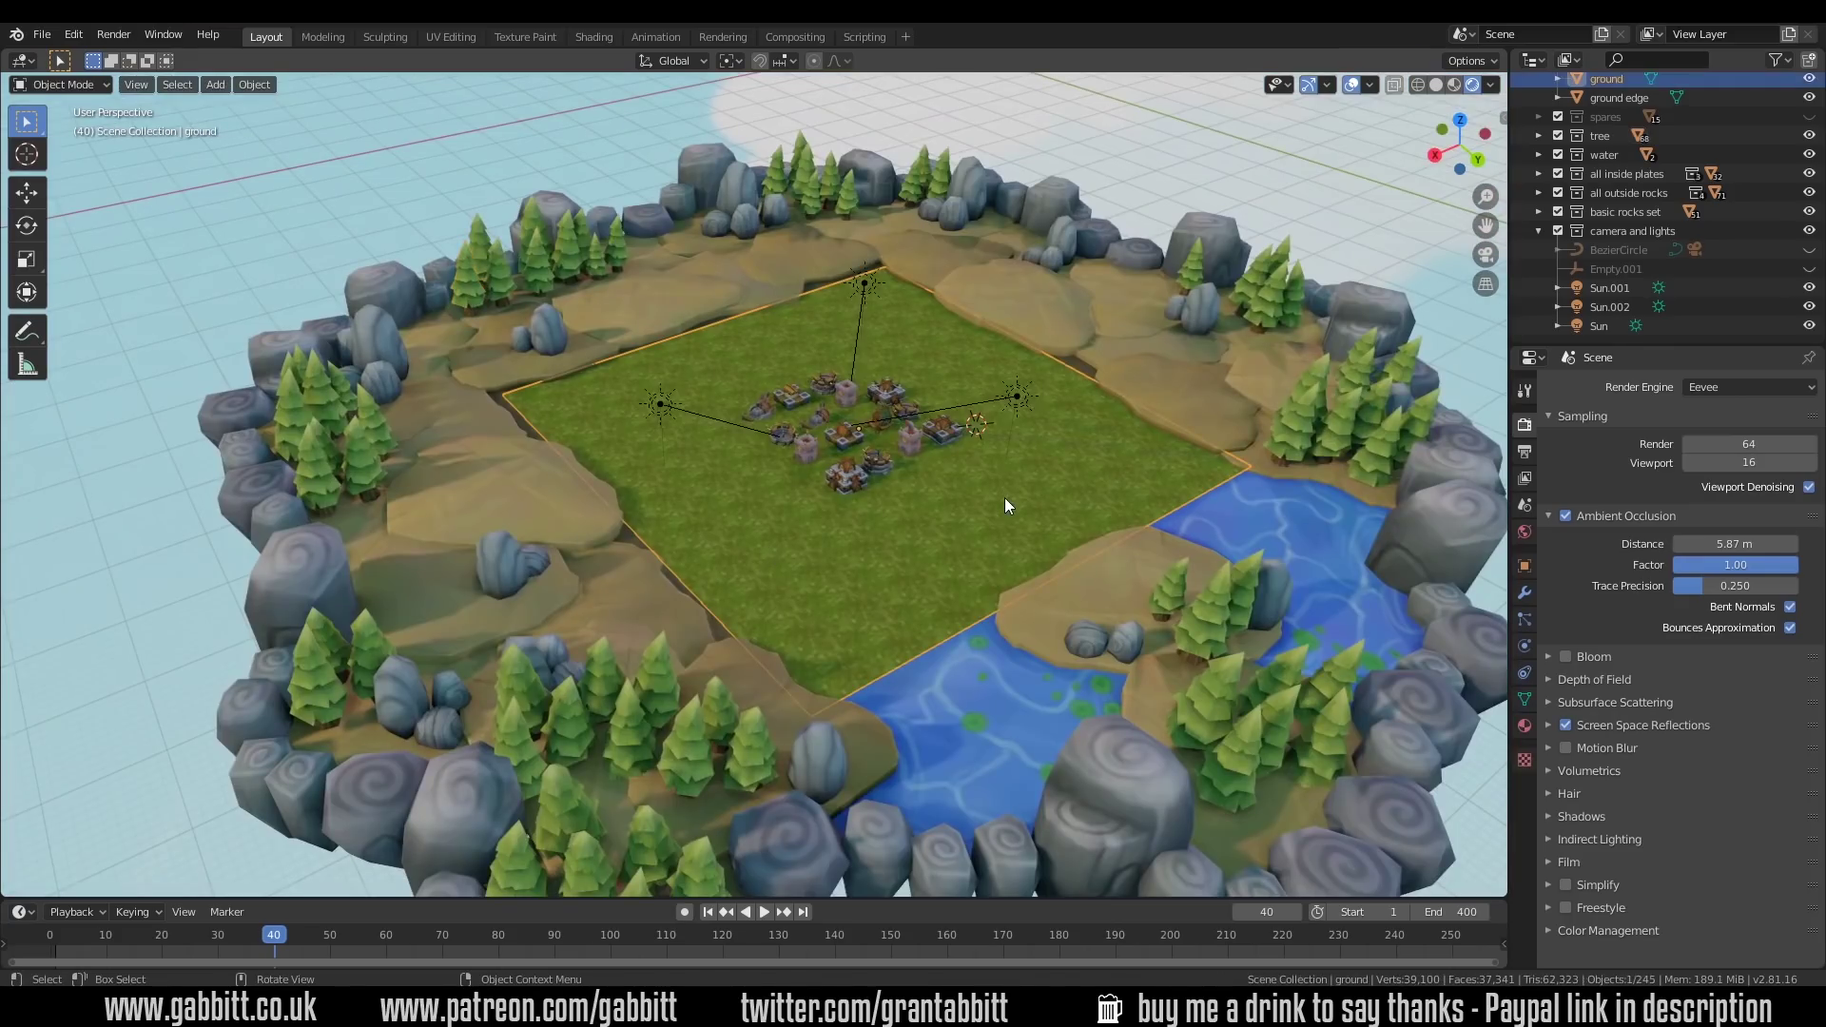
Select the sandstone plate beside the water, then the painted water plane, orbiting over the river and lily pads
{"action": "scroll", "coordinate": [1004, 498], "scroll_direction": "up", "scroll_amount": 5}
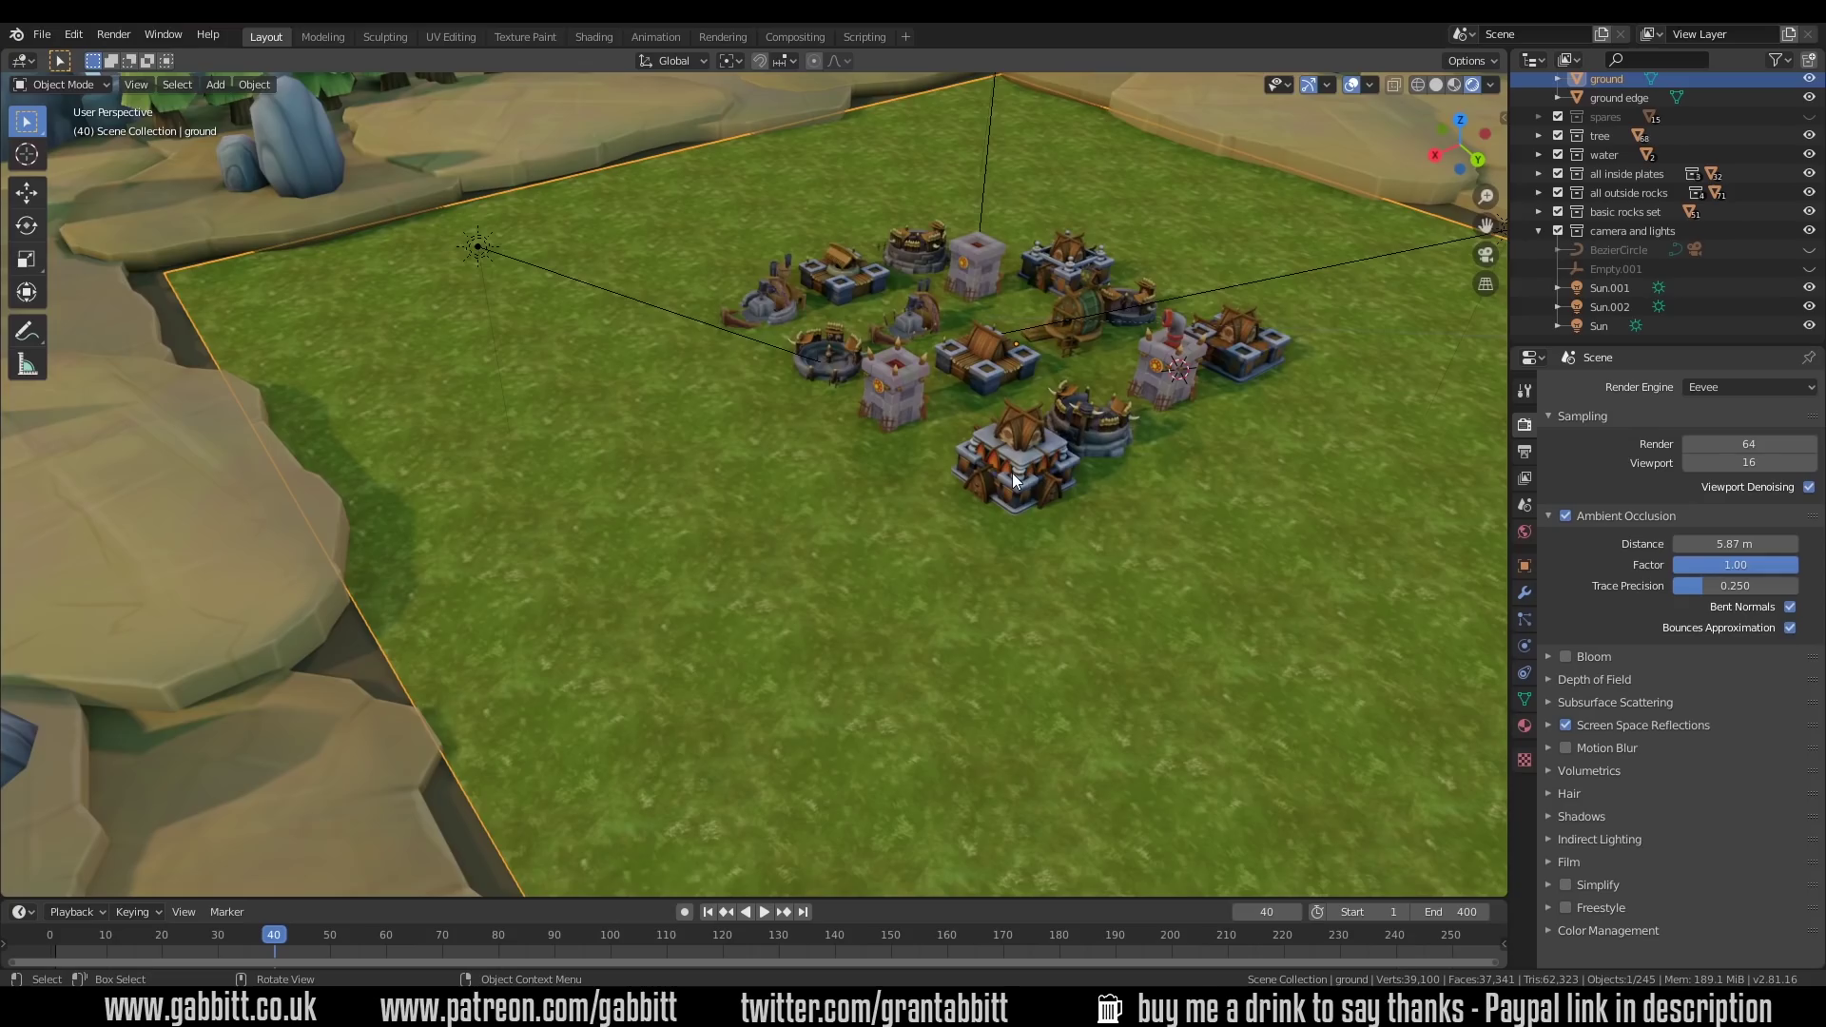
{"action": "scroll", "coordinate": [1012, 471], "scroll_direction": "down", "scroll_amount": 6}
{"action": "left_click", "coordinate": [919, 521]}
{"action": "scroll", "coordinate": [884, 529], "scroll_direction": "up", "scroll_amount": 2}
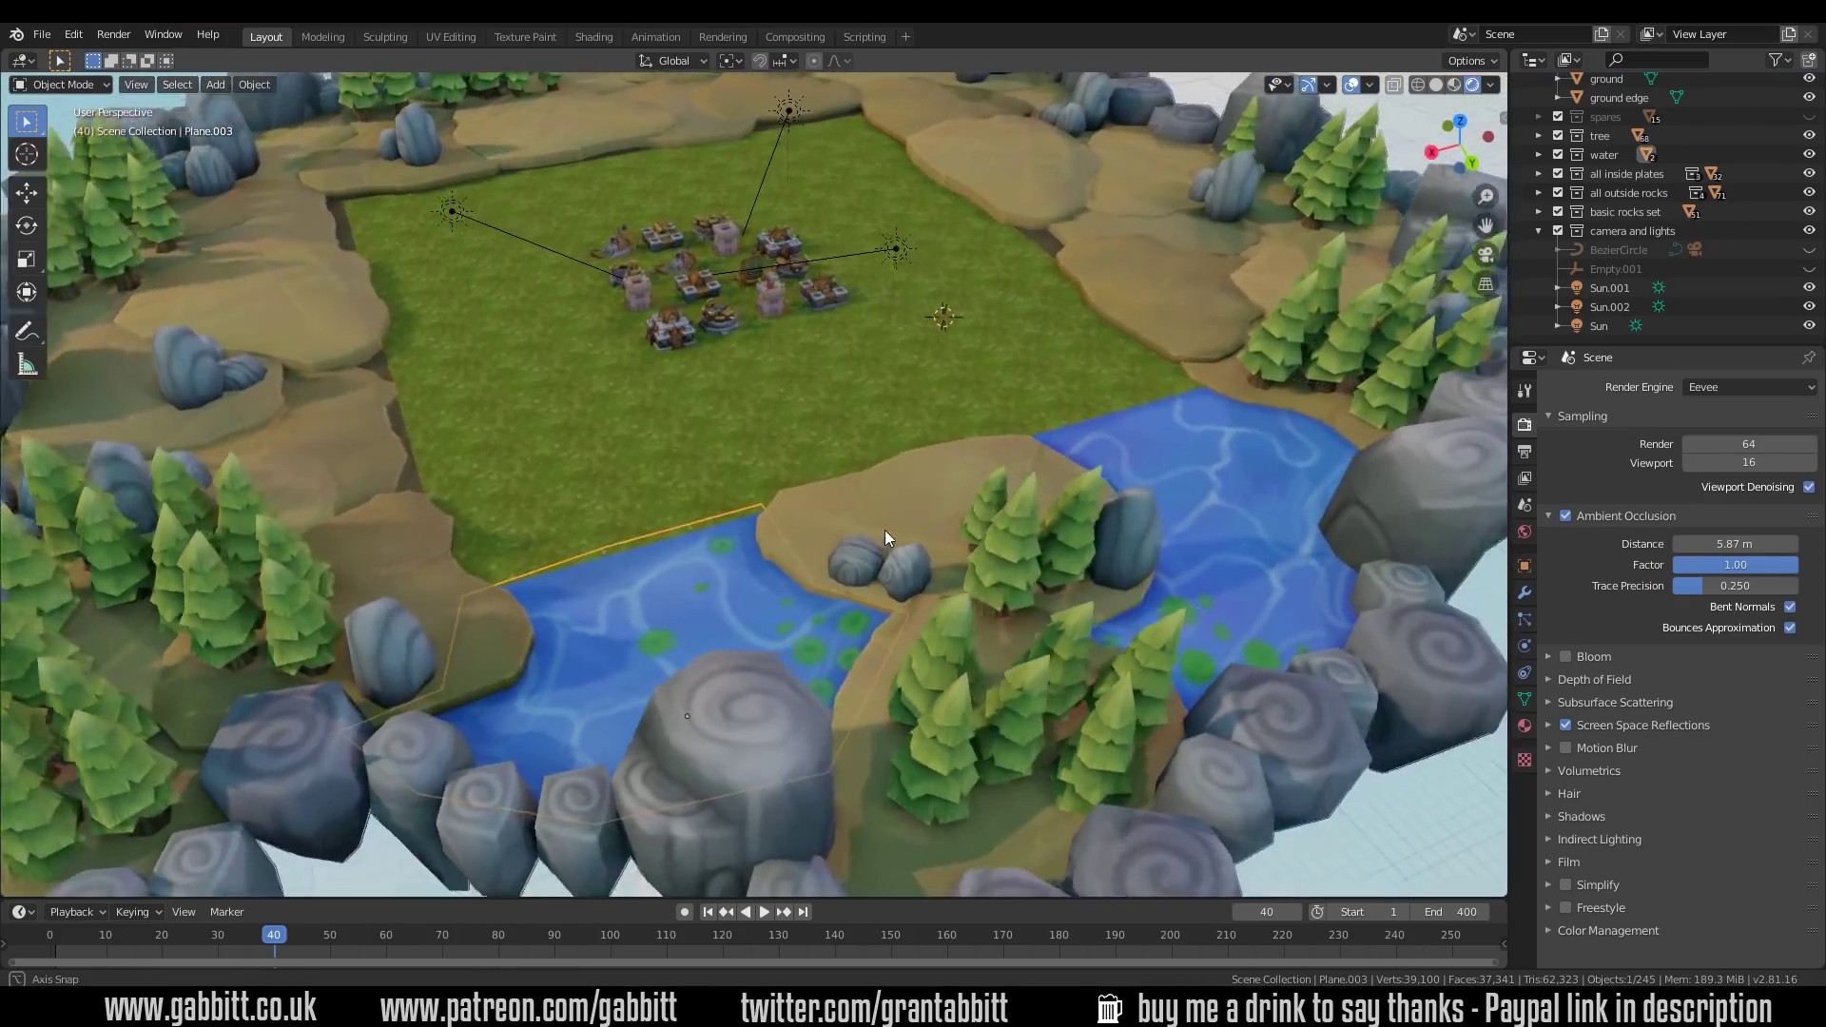
{"action": "middle_click_drag", "start_coordinate": [884, 529], "coordinate": [1052, 562]}
{"action": "left_click", "coordinate": [1129, 580]}
{"action": "scroll", "coordinate": [858, 614], "scroll_direction": "down", "scroll_amount": 3}
{"action": "middle_click_drag", "start_coordinate": [857, 614], "coordinate": [725, 481]}
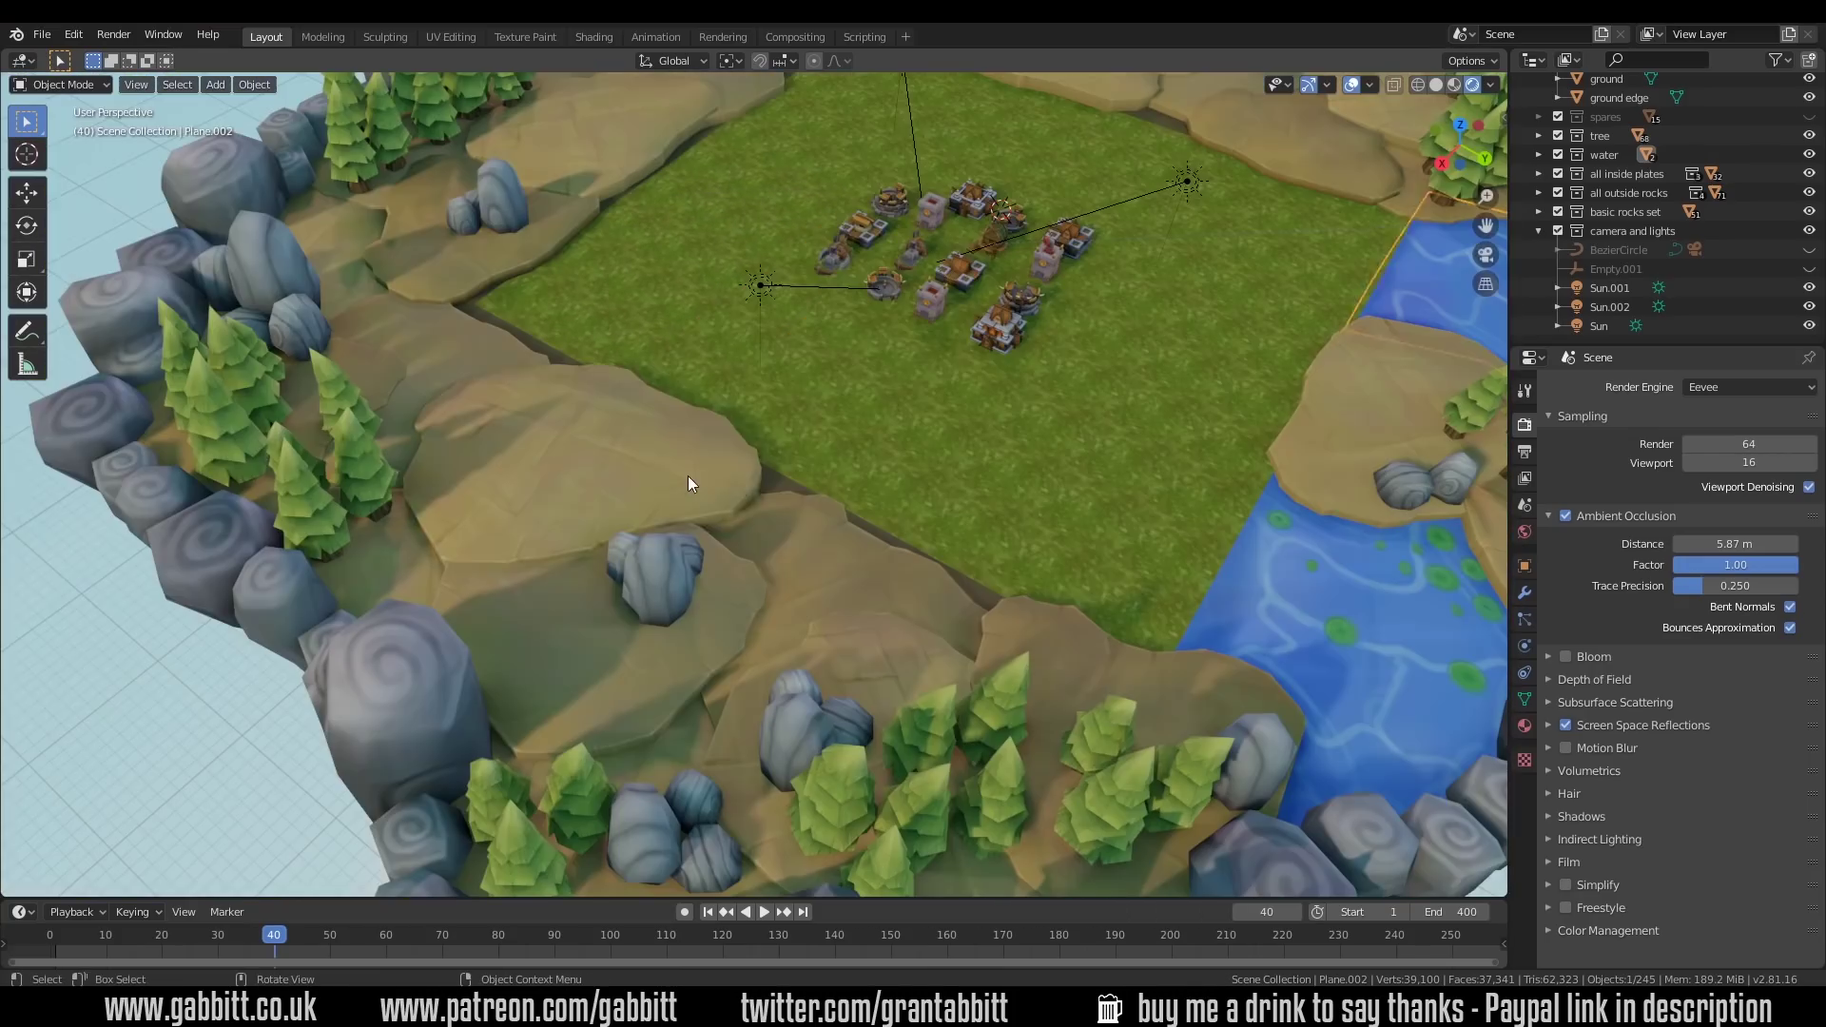
Inspect sandstone plate Grid.010's mesh in Edit Mode from above, a low angle and underneath
{"action": "left_click", "coordinate": [734, 510]}
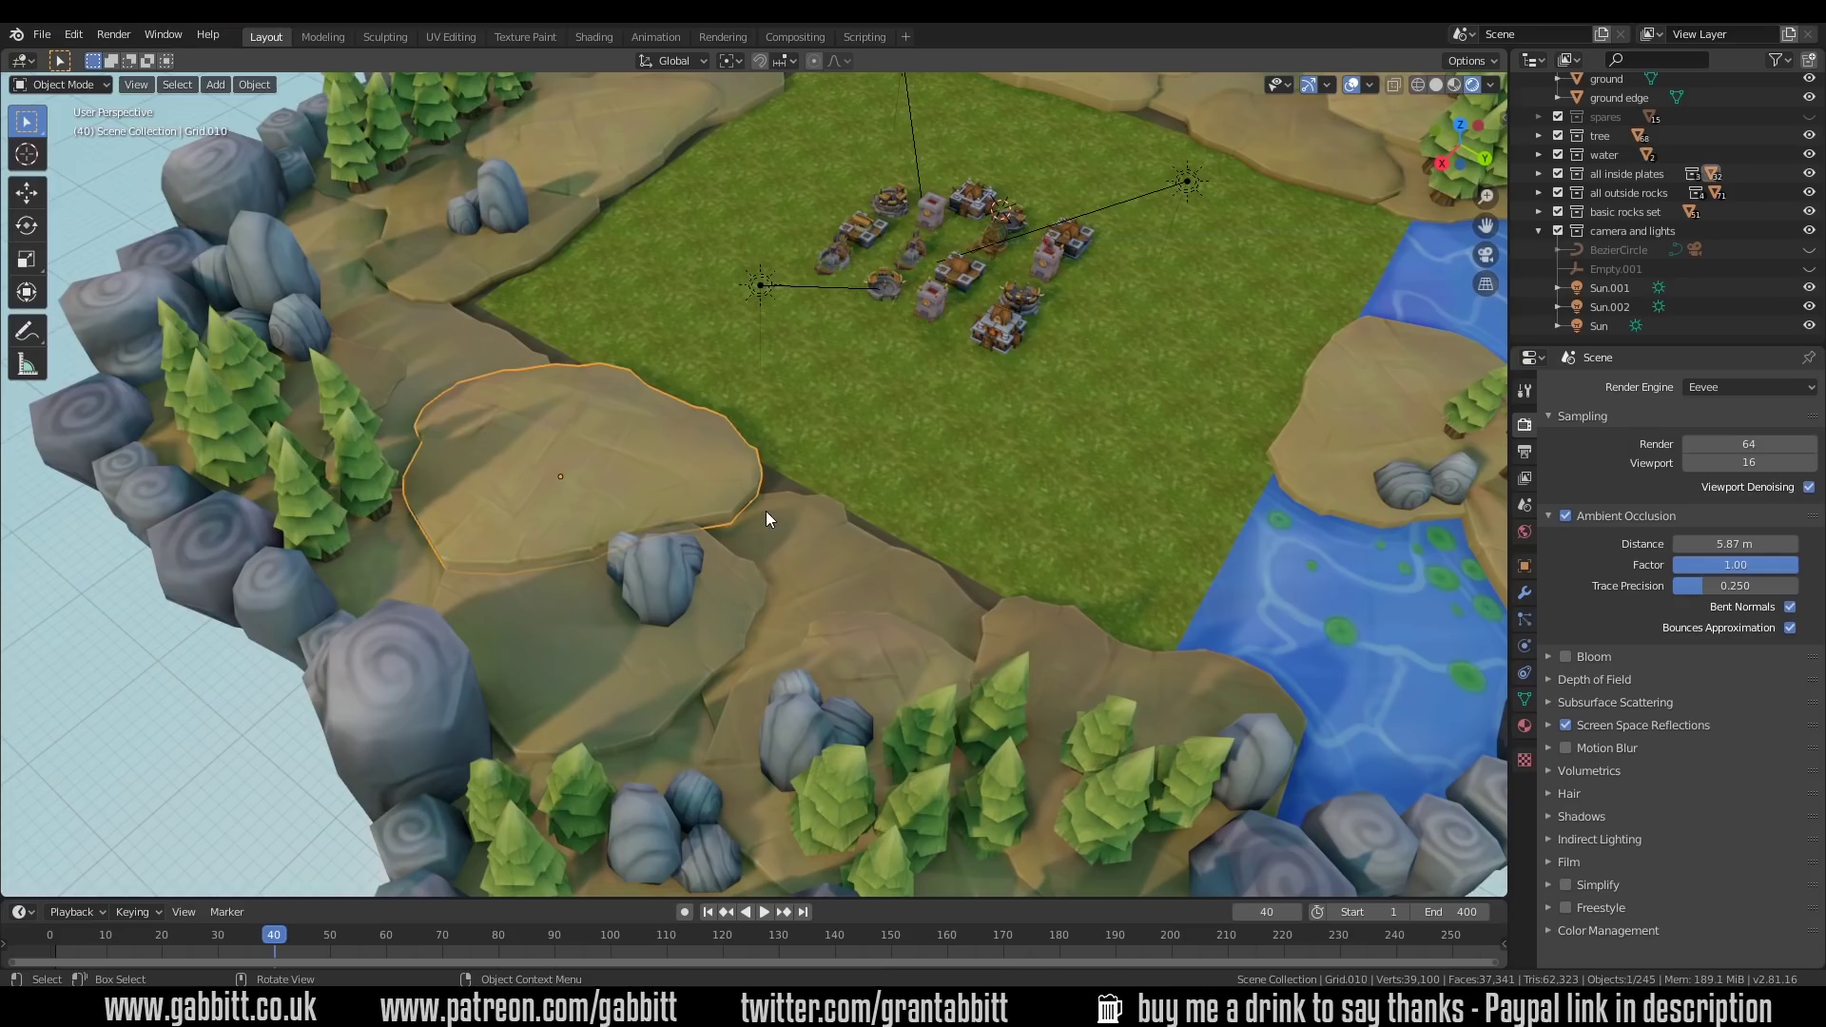
{"action": "key", "text": "Tab"}
{"action": "middle_click_drag", "start_coordinate": [766, 518], "coordinate": [723, 528]}
{"action": "scroll", "coordinate": [691, 536], "scroll_direction": "up", "scroll_amount": 5}
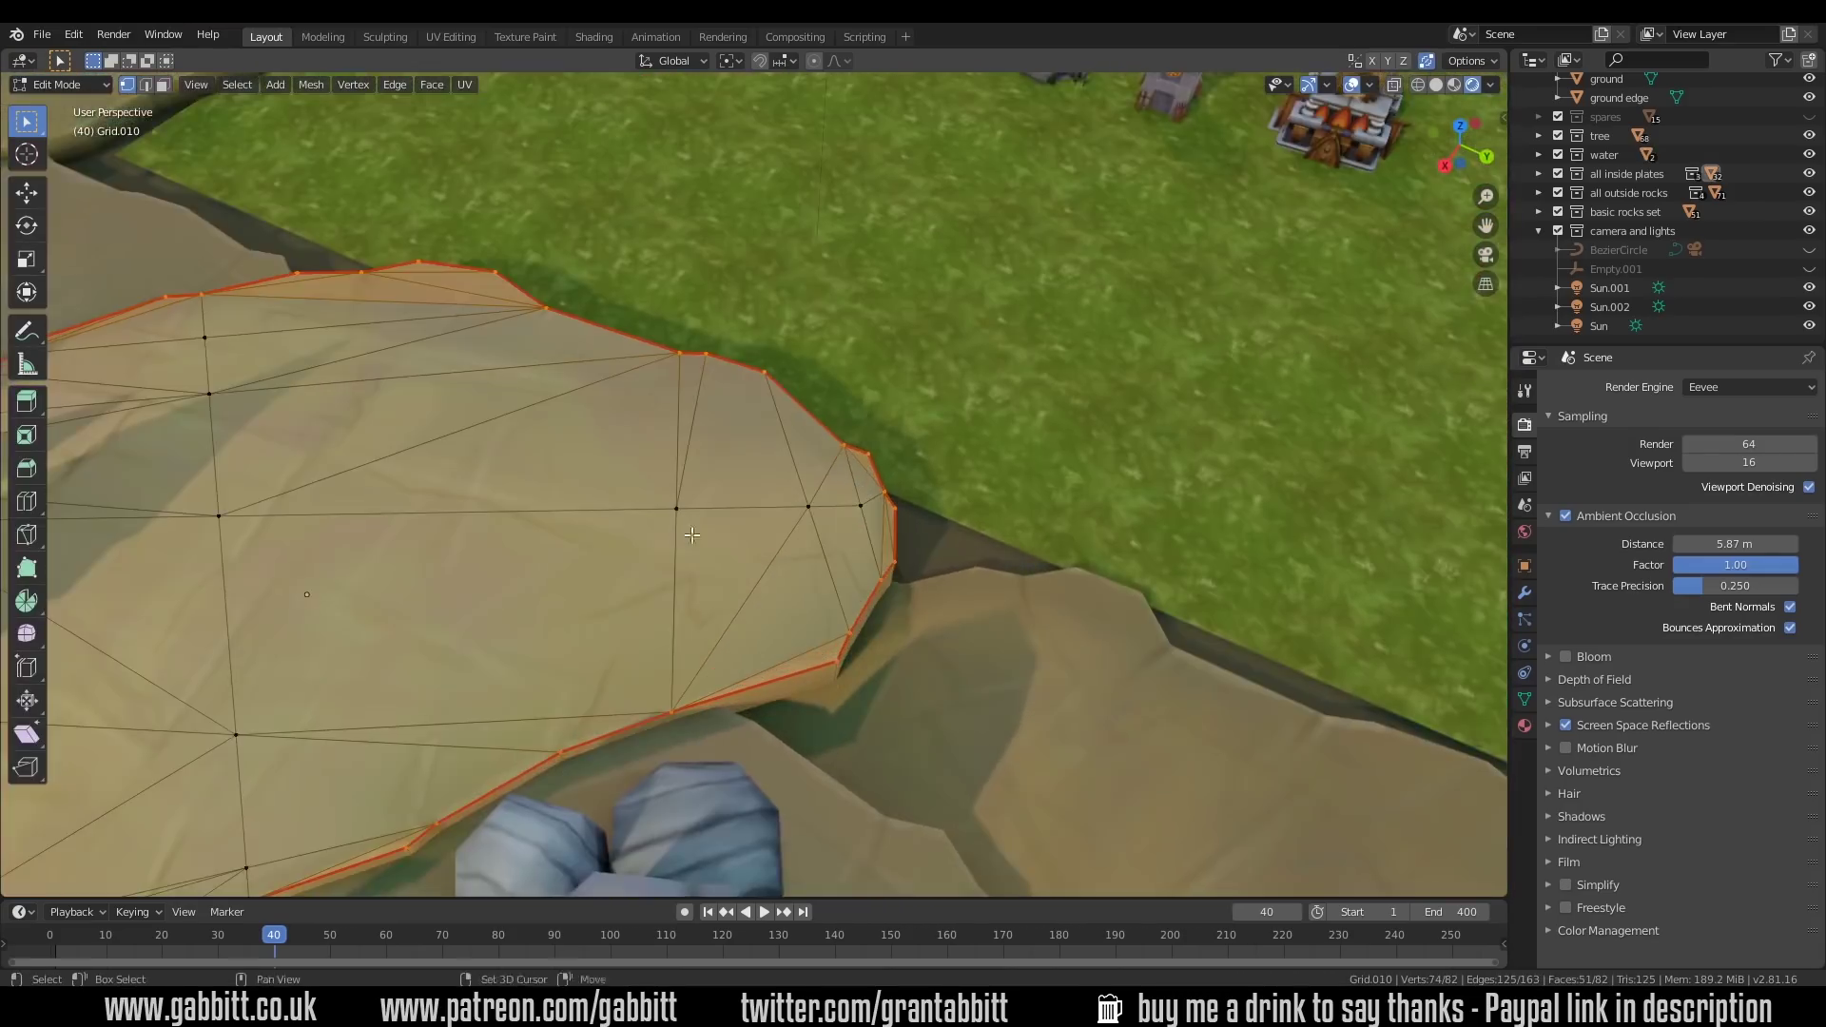
{"action": "scroll", "coordinate": [691, 536], "scroll_direction": "down", "scroll_amount": 4}
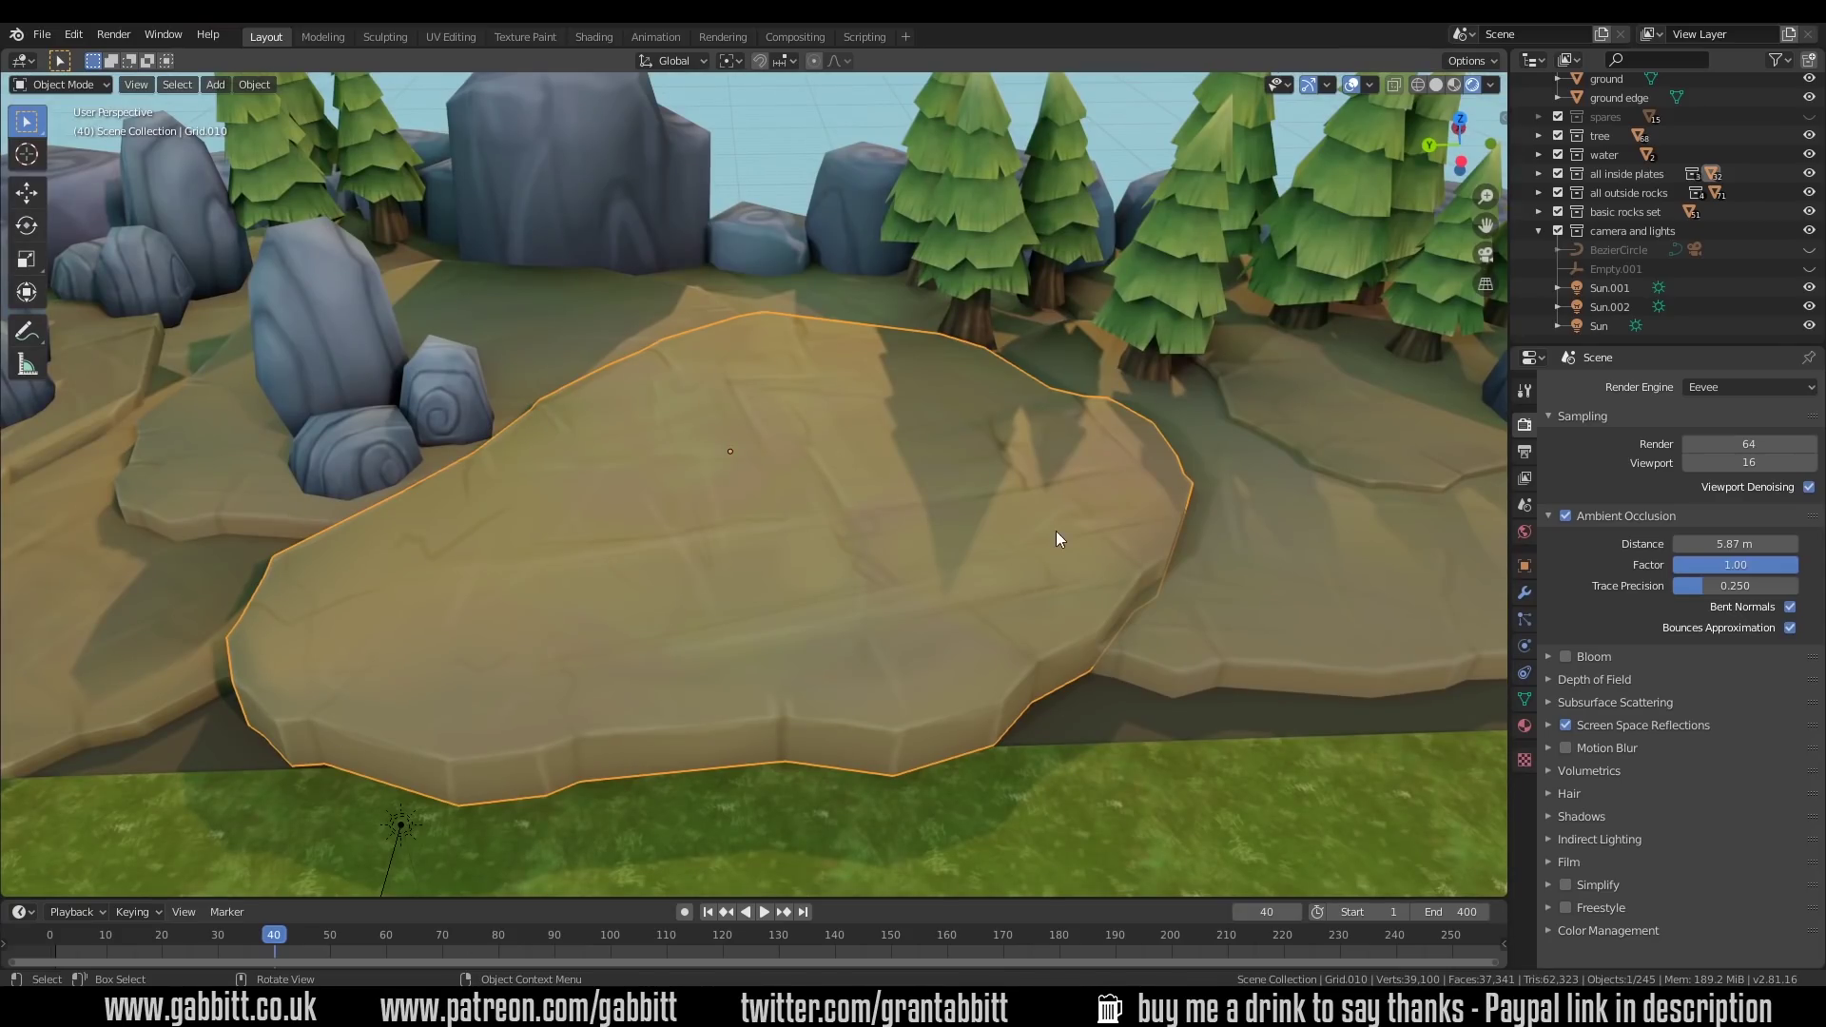
{"action": "key", "text": "Tab"}
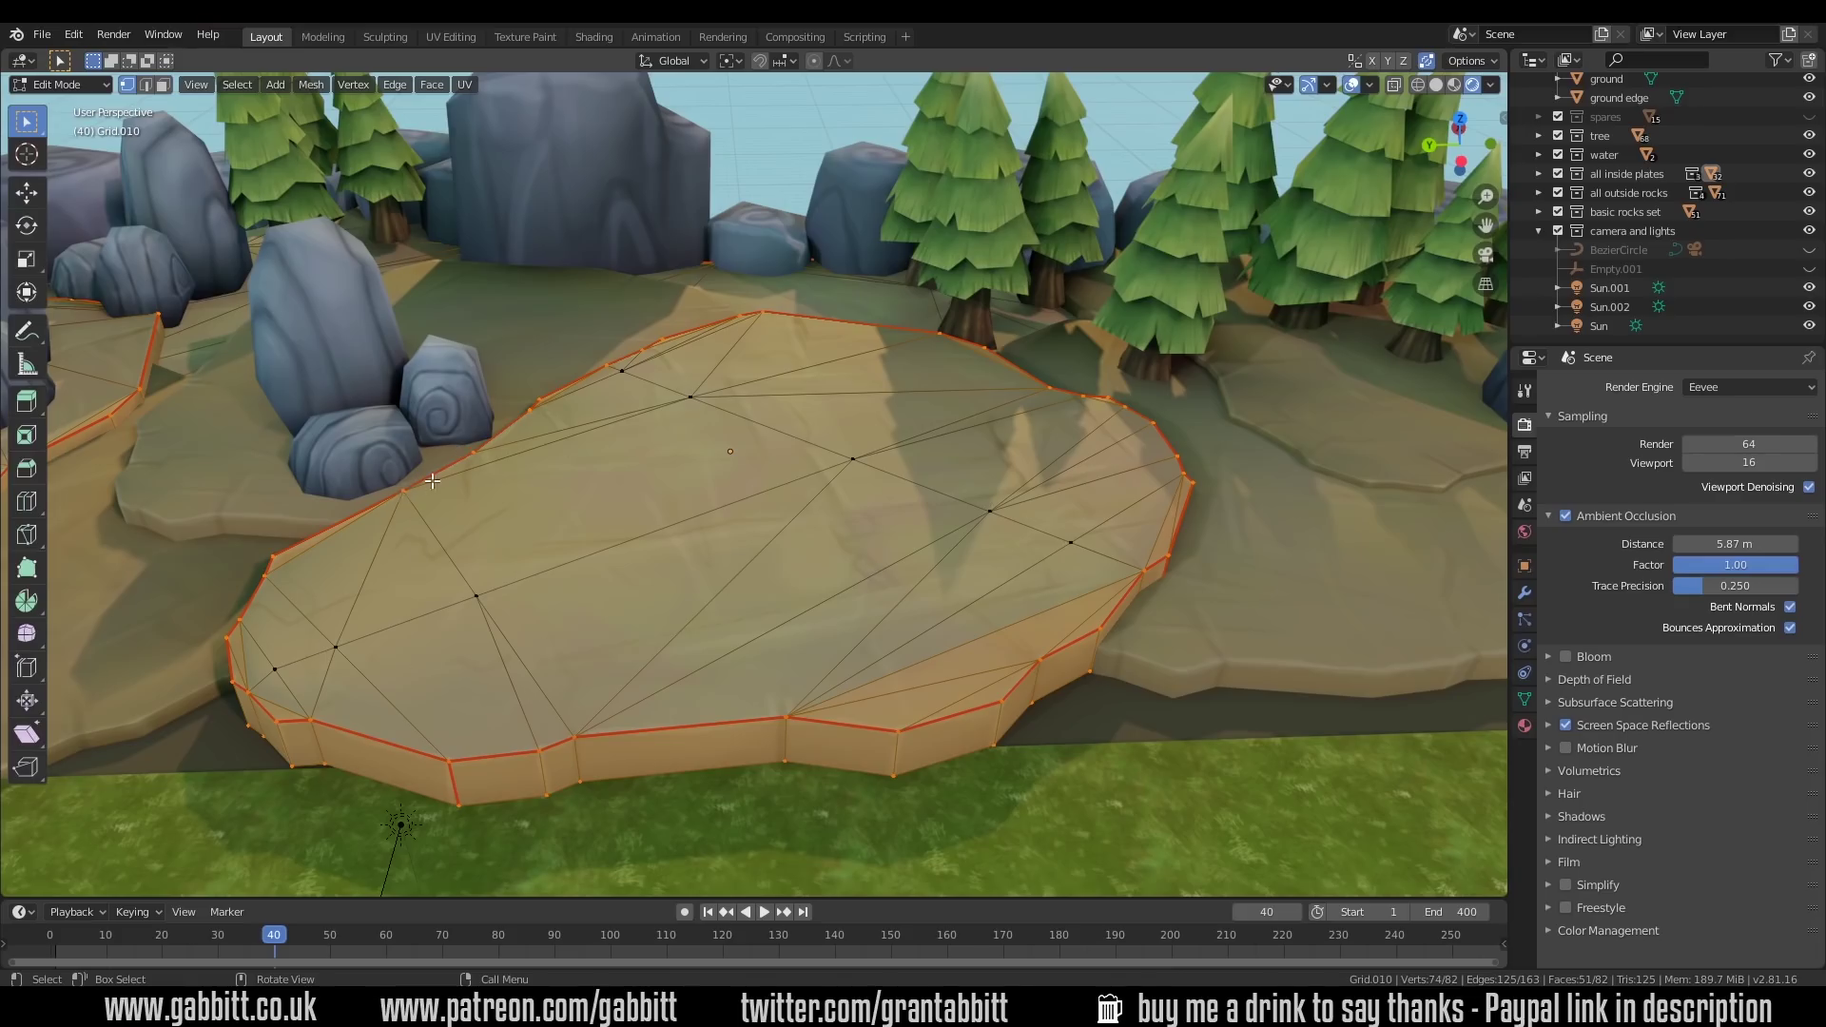
{"action": "middle_click_drag", "start_coordinate": [671, 403], "coordinate": [747, 154]}
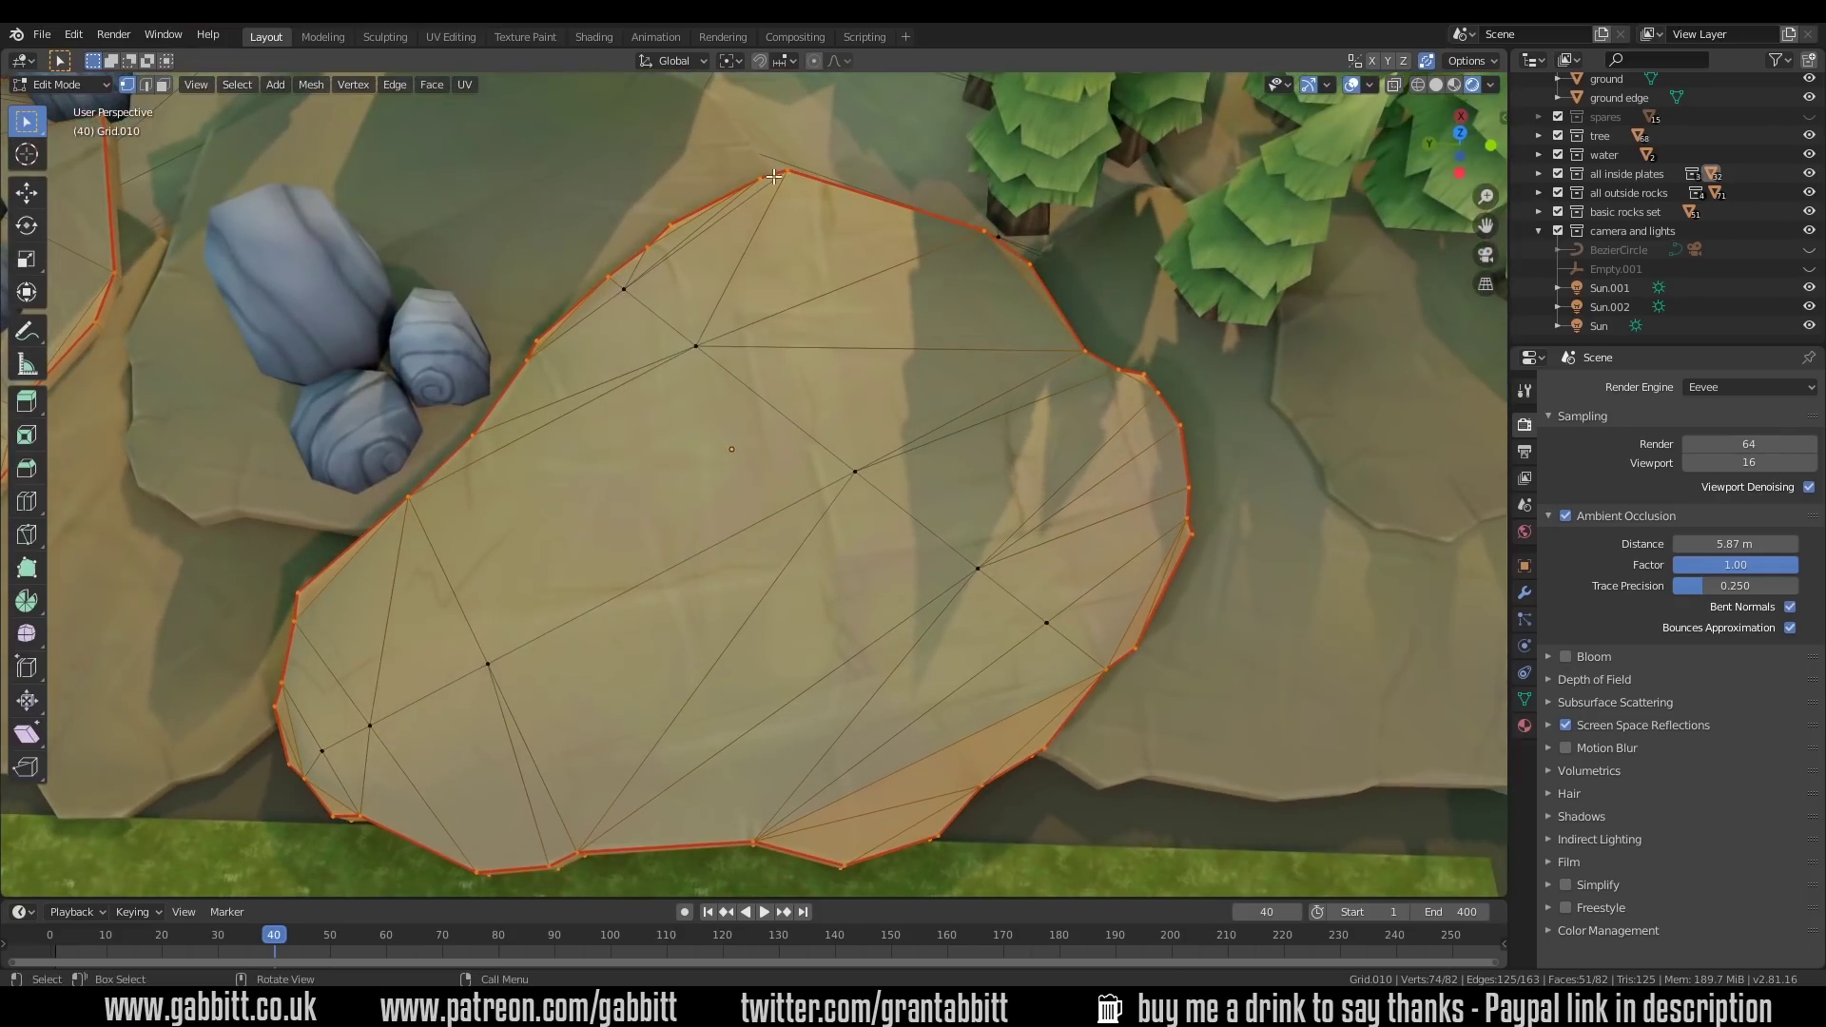
{"action": "middle_click_drag", "start_coordinate": [631, 280], "coordinate": [903, 506]}
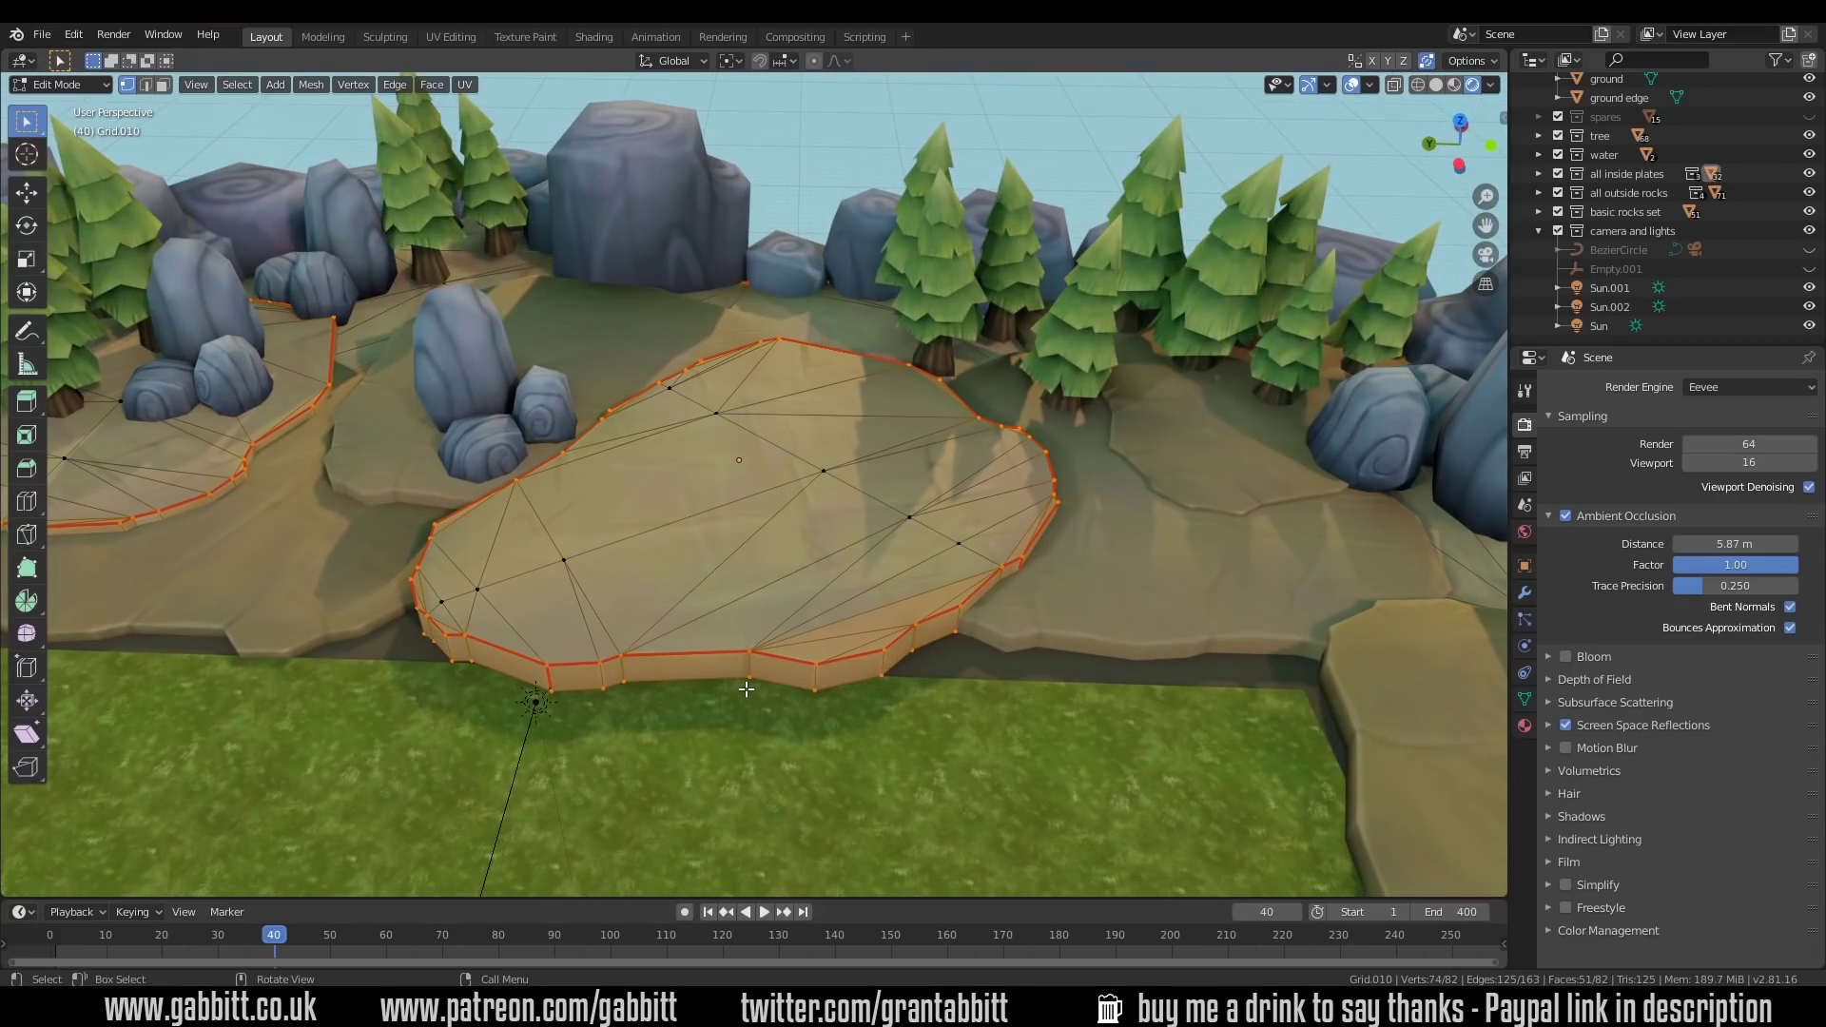
{"action": "middle_click_drag", "start_coordinate": [746, 688], "coordinate": [665, 510]}
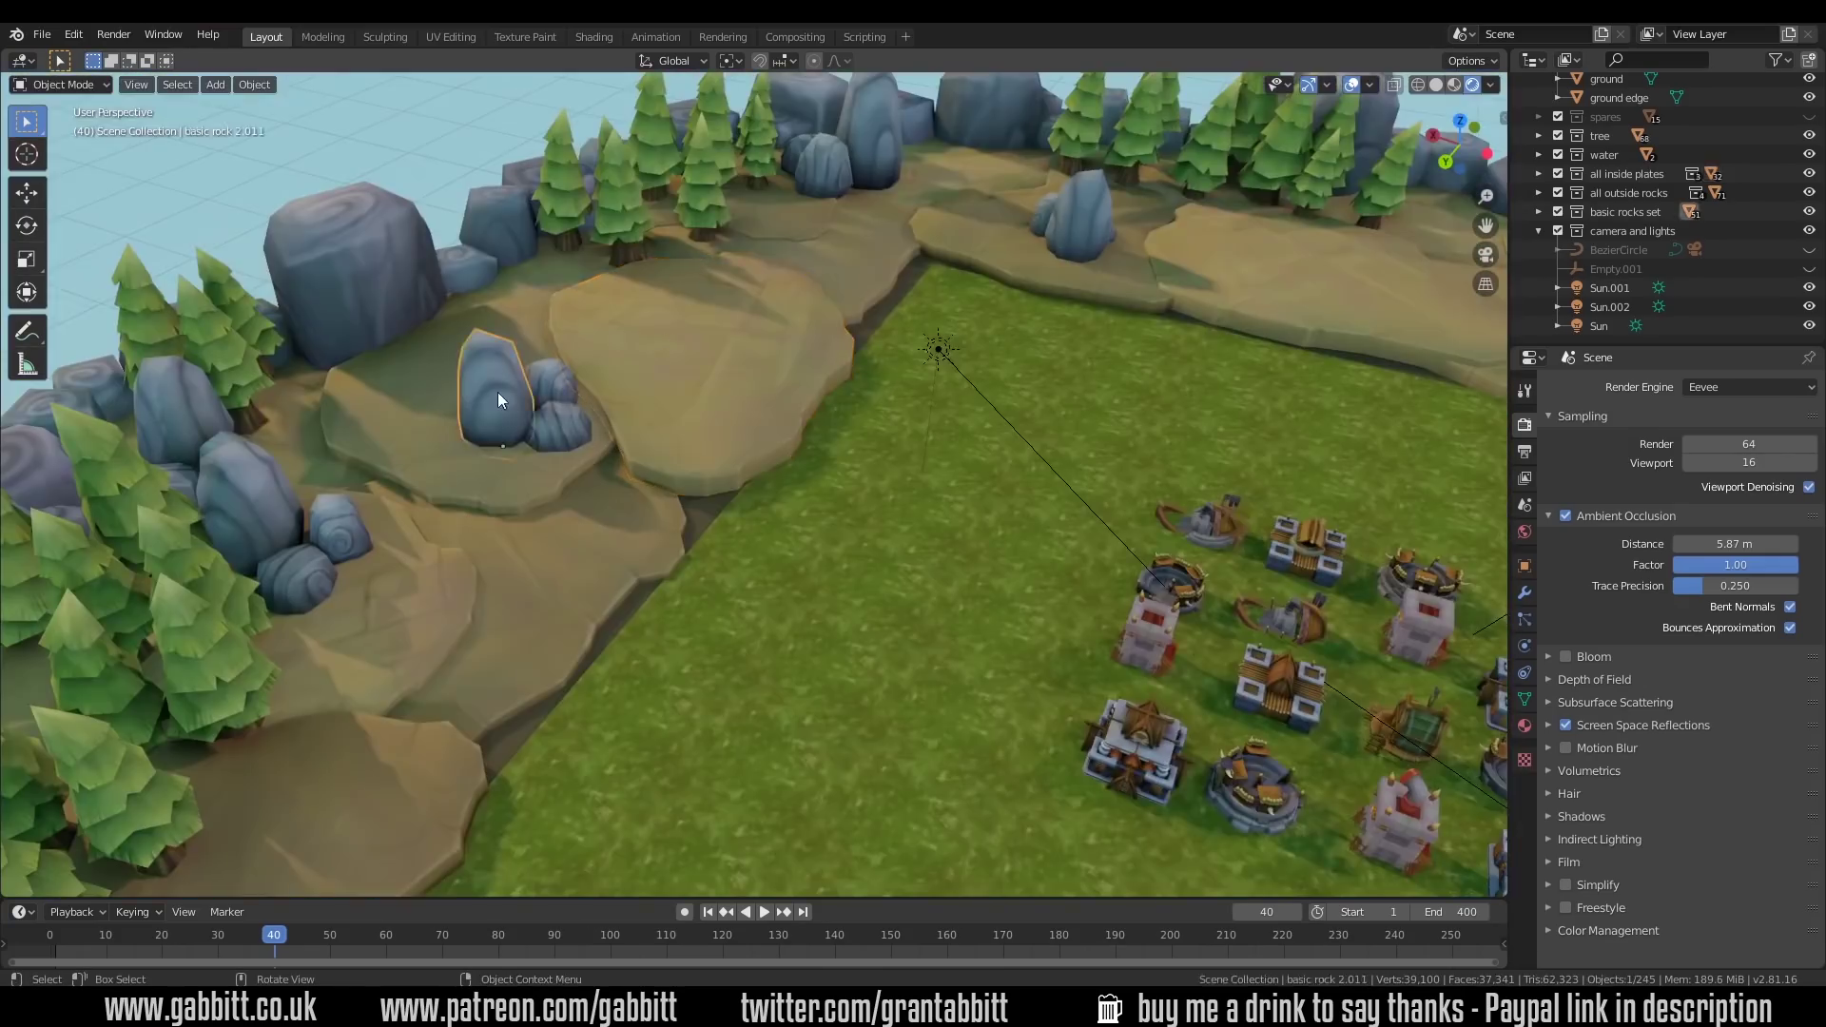
Briefly view the boulder's mesh in Edit Mode, then select a small boulder on the sandstone
{"action": "key", "text": "Tab"}
{"action": "scroll", "coordinate": [726, 517], "scroll_direction": "up", "scroll_amount": 5}
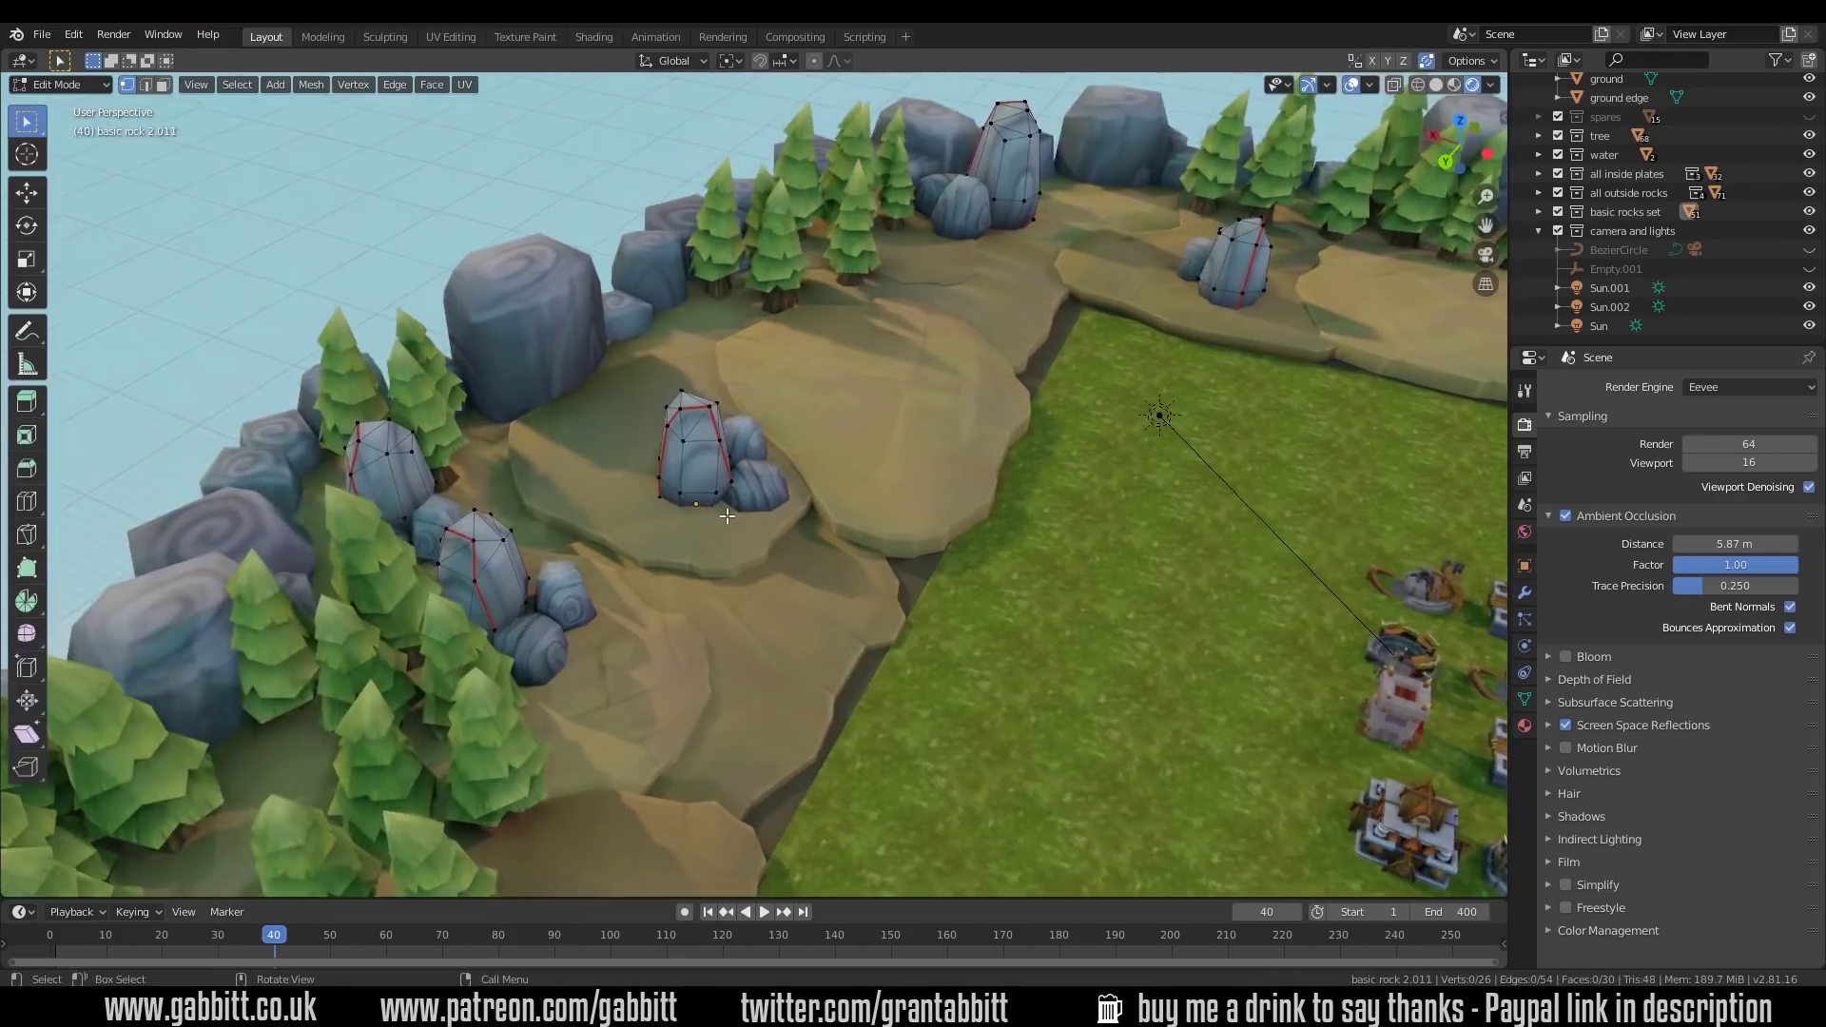
{"action": "key", "text": "Tab"}
{"action": "left_click", "coordinate": [726, 517]}
{"action": "scroll", "coordinate": [875, 552], "scroll_direction": "down", "scroll_amount": 8}
Orbit around the island to review the grass square, water and river side, re-centring on the grass field
{"action": "middle_click_drag", "start_coordinate": [876, 552], "coordinate": [774, 476]}
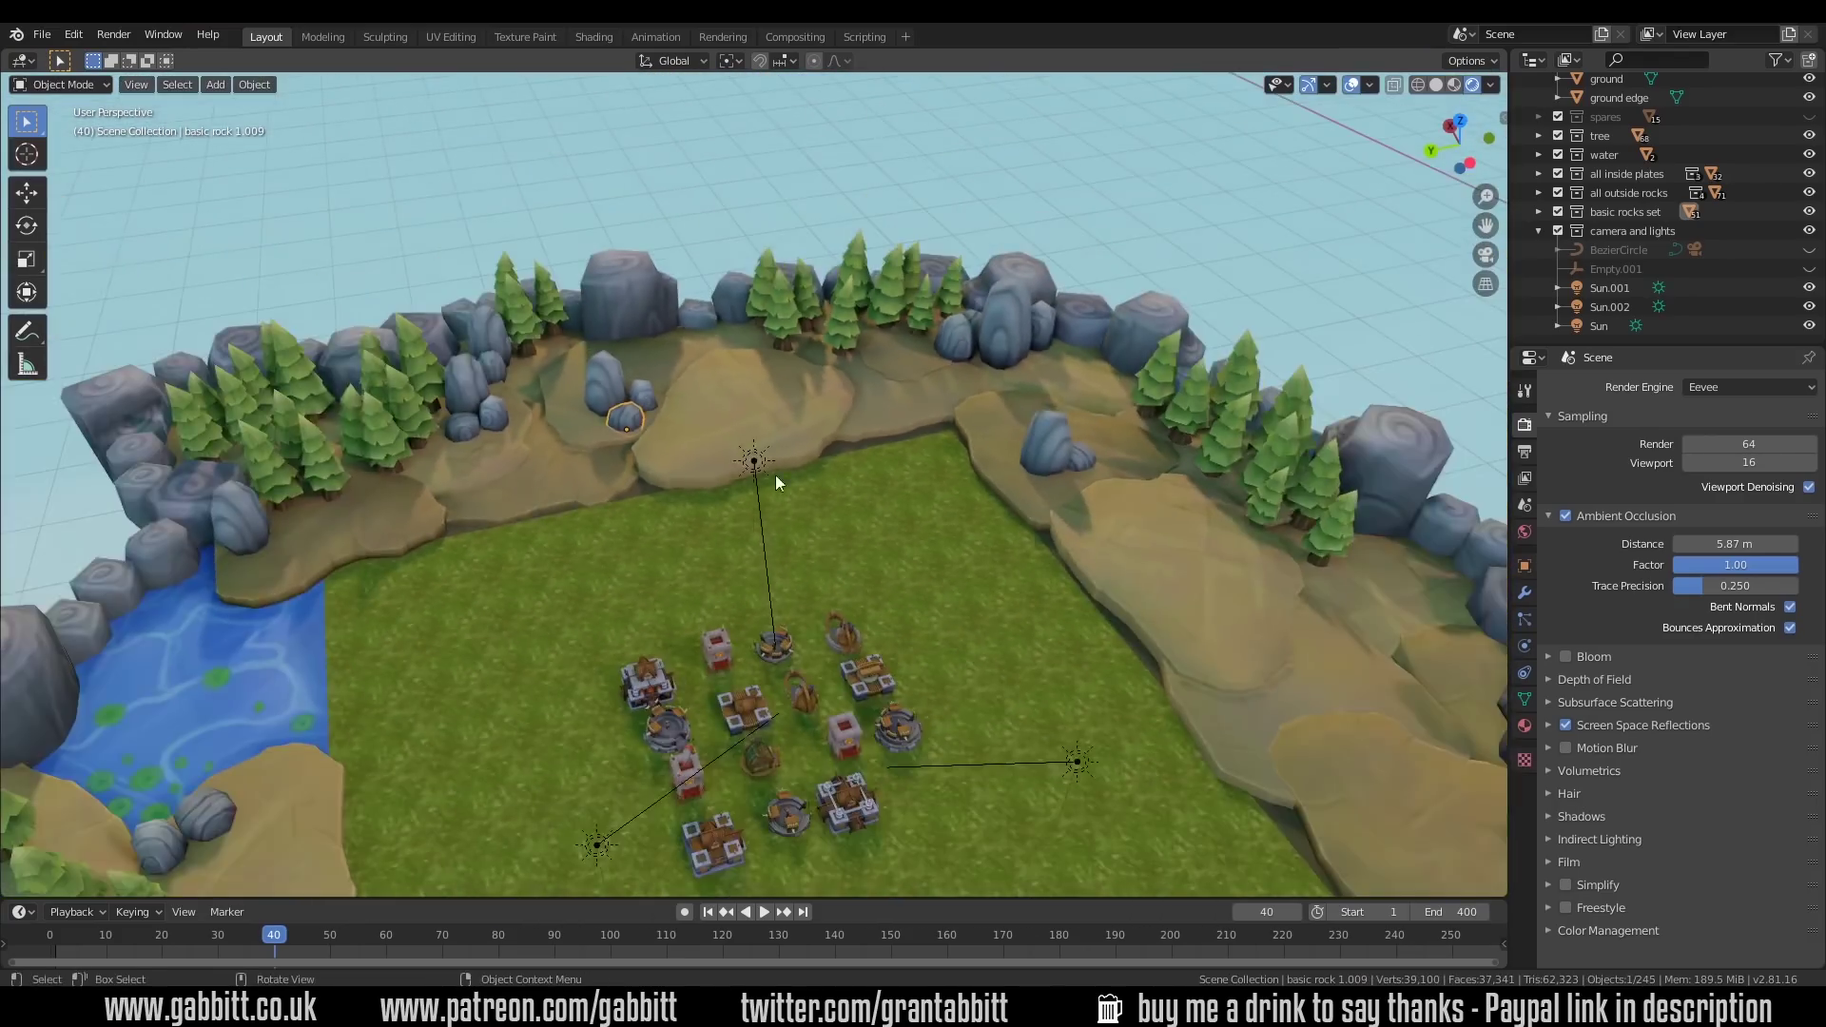
{"action": "scroll", "coordinate": [915, 546], "scroll_direction": "up", "scroll_amount": 3}
{"action": "scroll", "coordinate": [915, 546], "scroll_direction": "down", "scroll_amount": 8}
{"action": "middle_click_drag", "start_coordinate": [673, 447], "coordinate": [814, 439]}
{"action": "scroll", "coordinate": [991, 435], "scroll_direction": "up", "scroll_amount": 5}
{"action": "scroll", "coordinate": [820, 443], "scroll_direction": "down", "scroll_amount": 4}
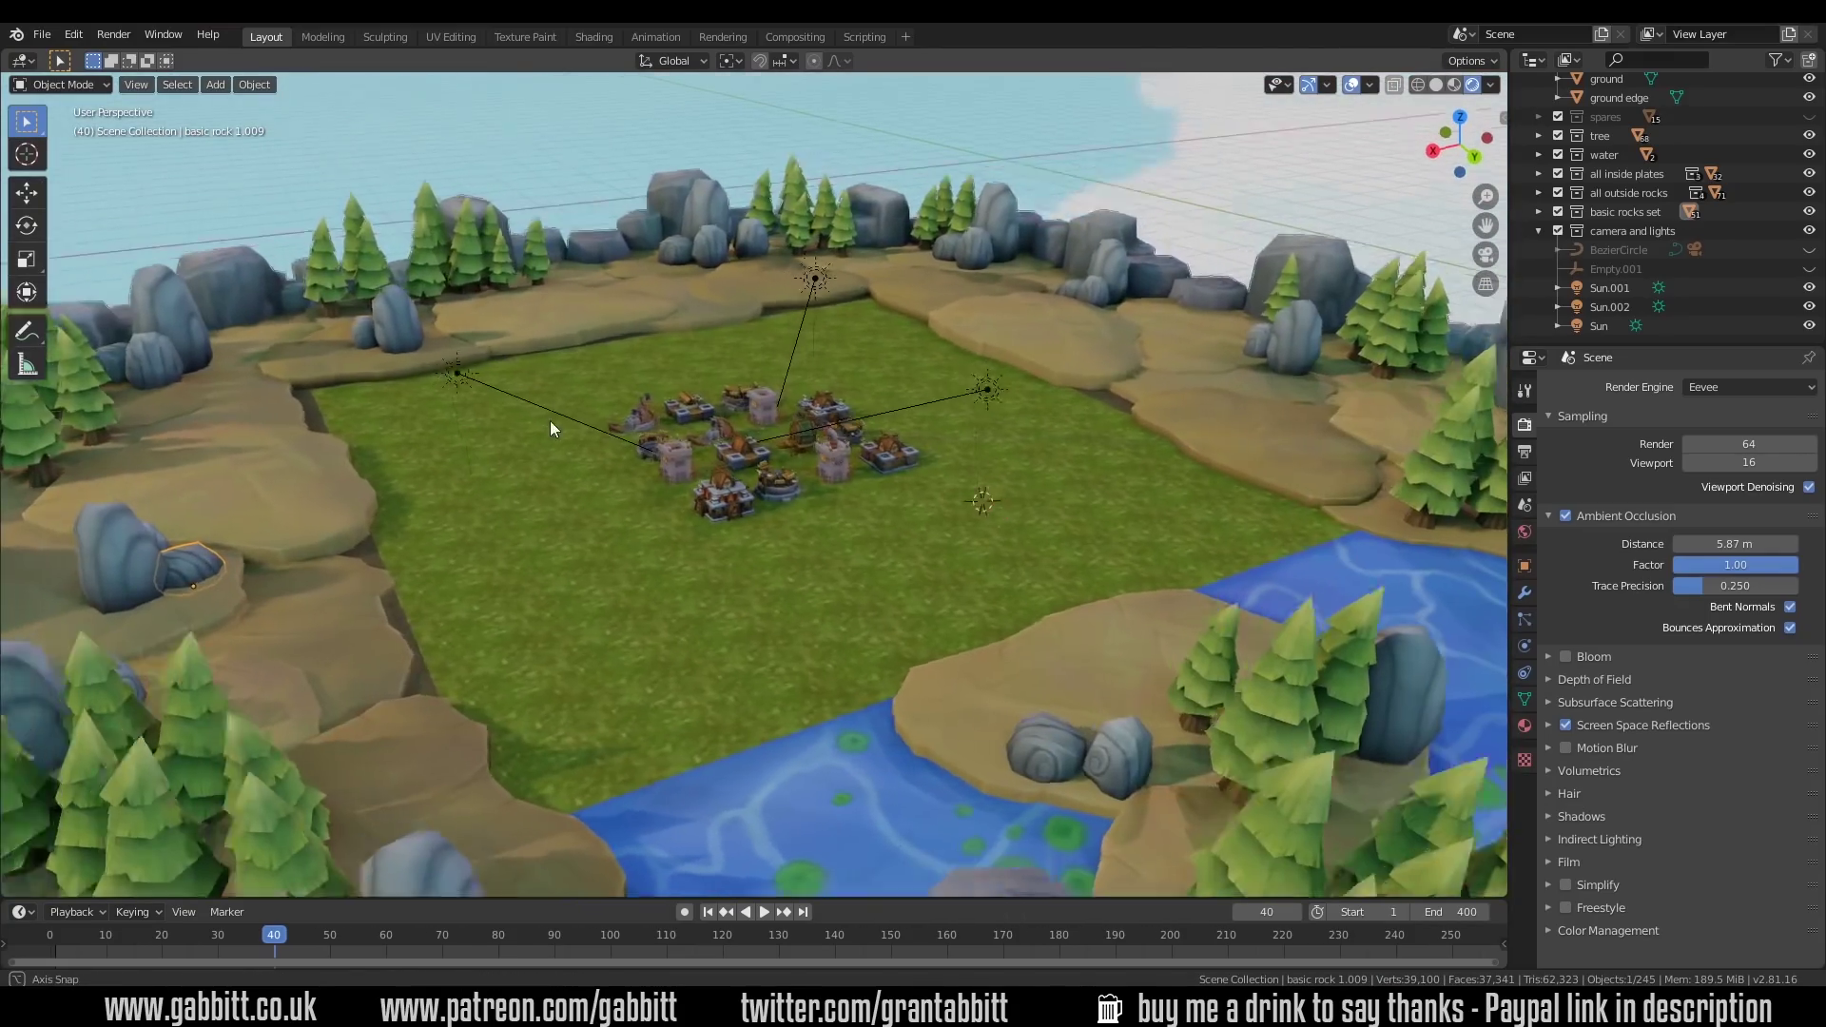
{"action": "middle_click_drag", "start_coordinate": [550, 420], "coordinate": [677, 489]}
{"action": "scroll", "coordinate": [425, 633], "scroll_direction": "up", "scroll_amount": 4}
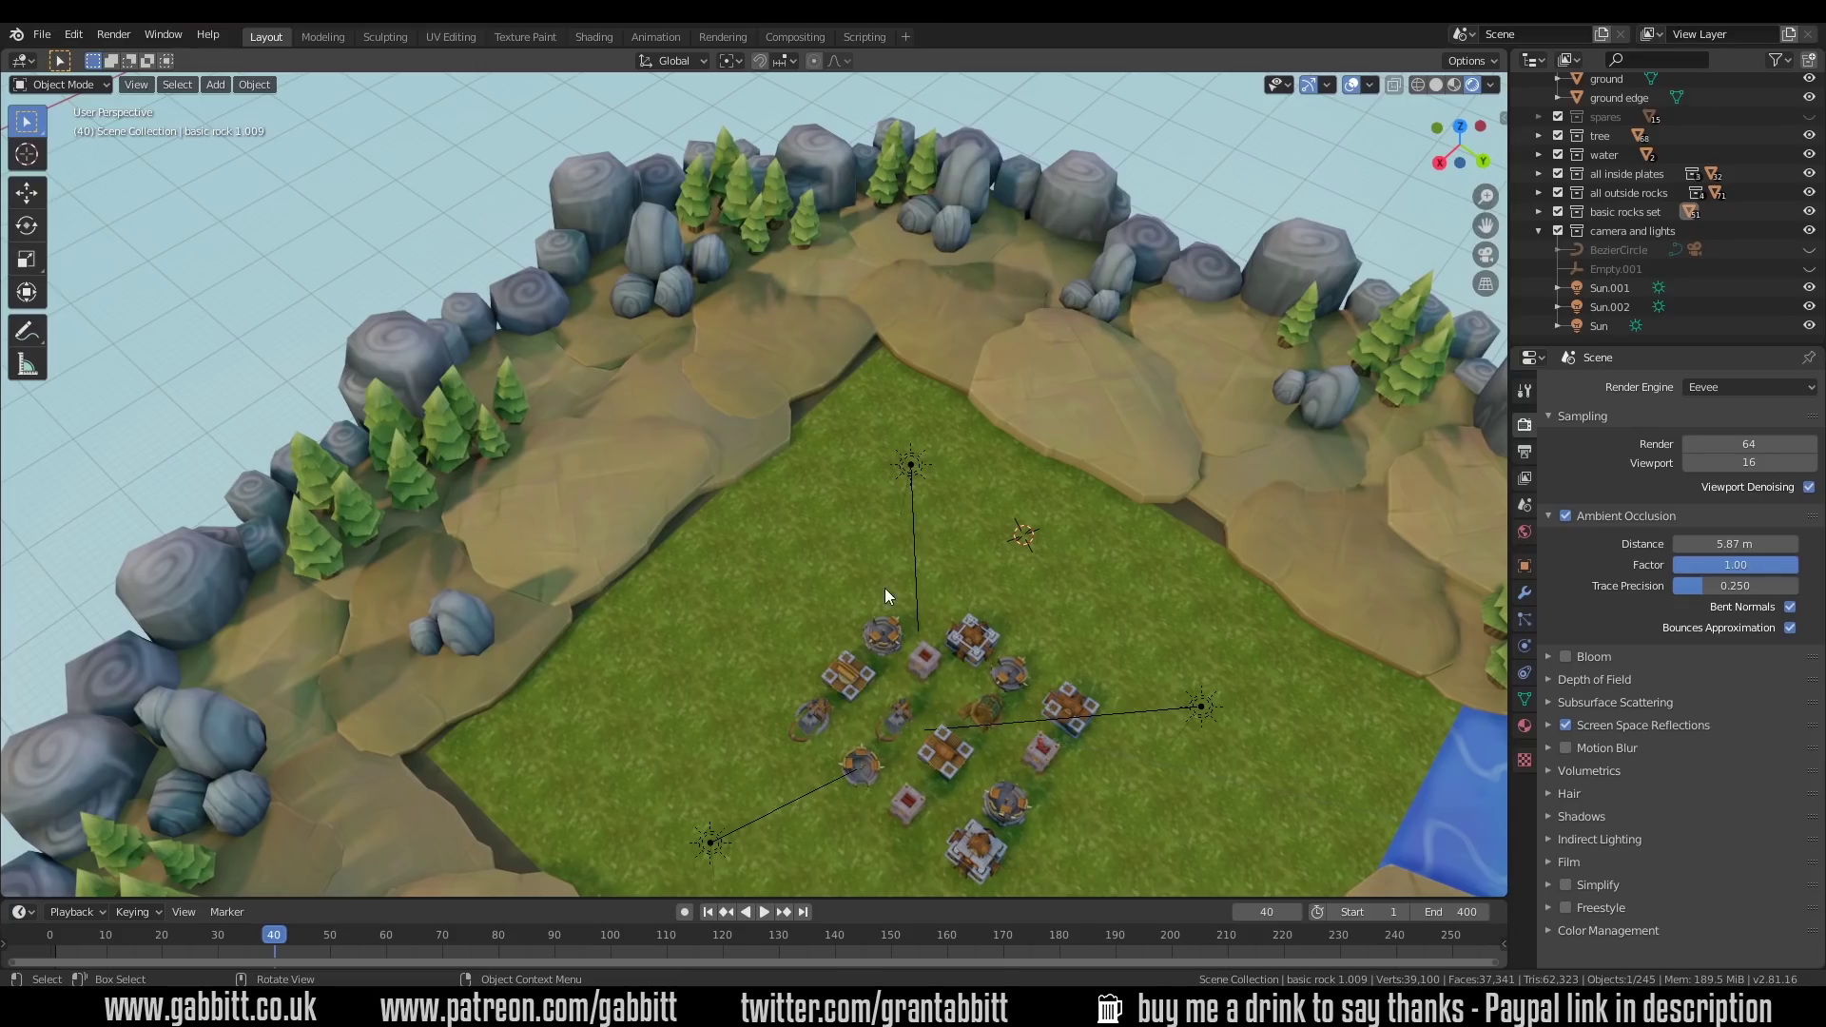
{"action": "middle_click_drag", "start_coordinate": [884, 587], "coordinate": [466, 601]}
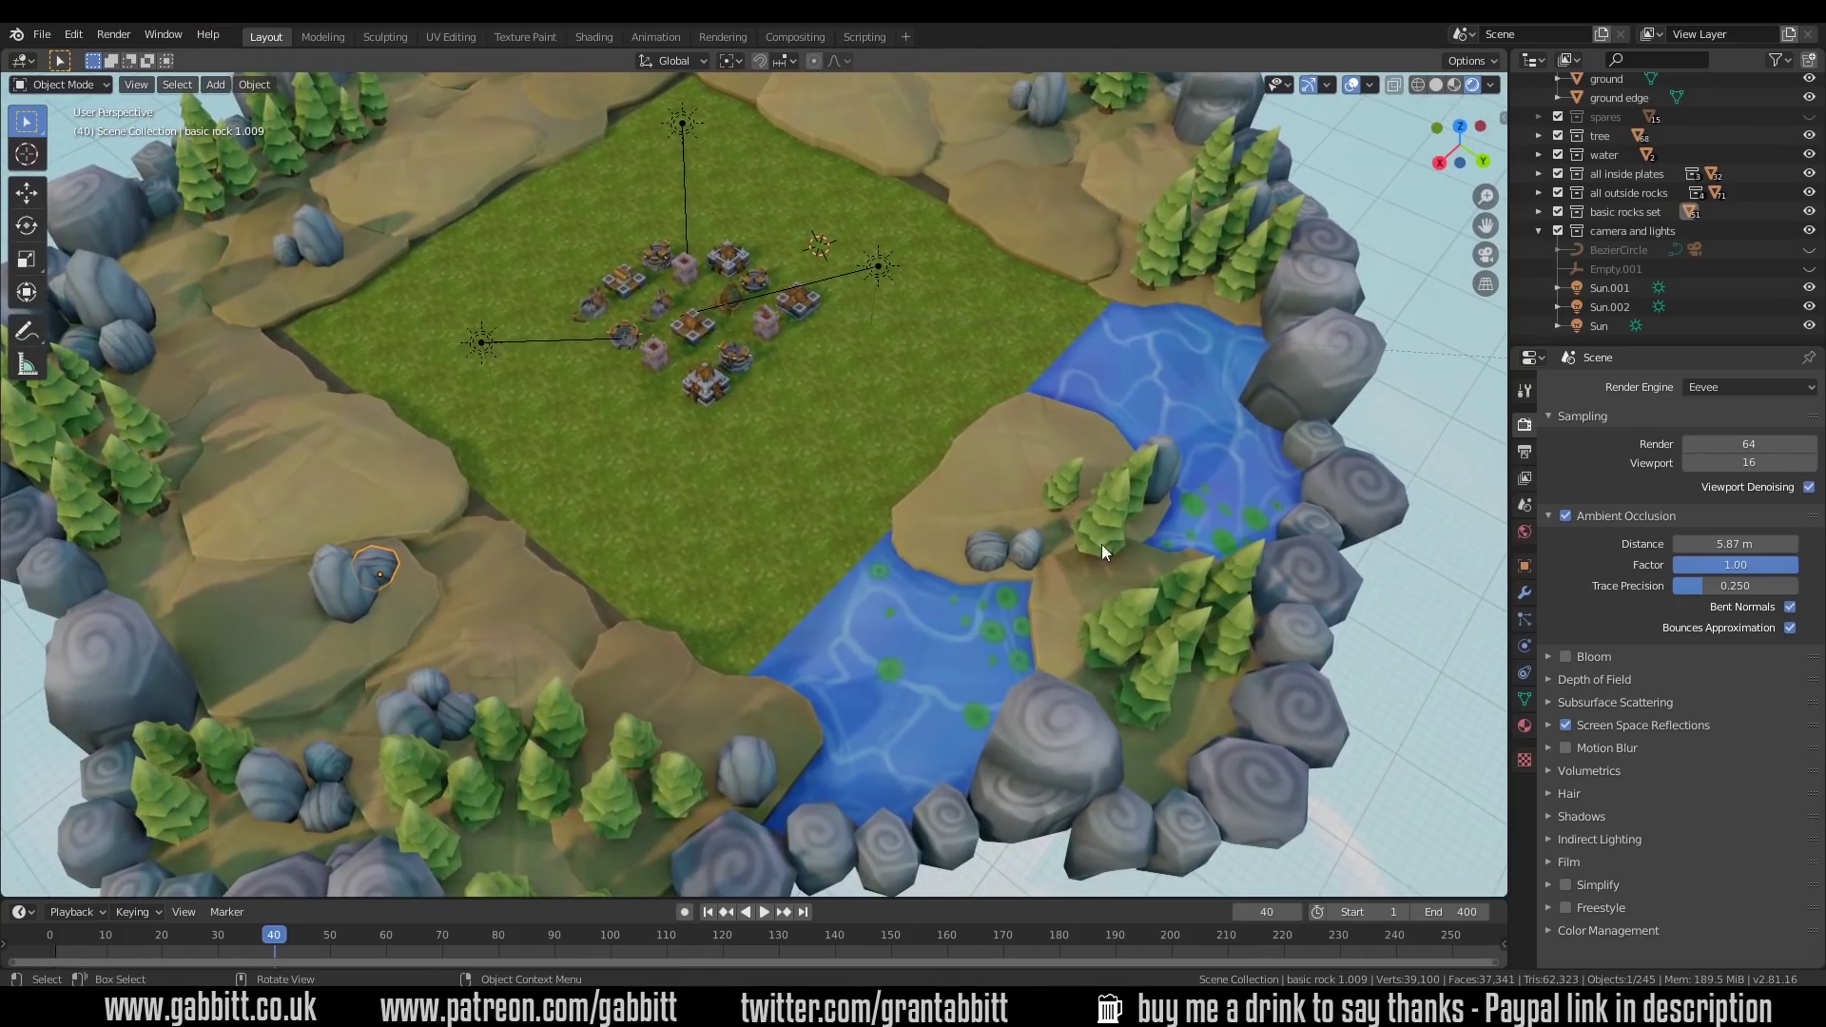
{"action": "middle_click_drag", "start_coordinate": [1125, 550], "coordinate": [894, 563]}
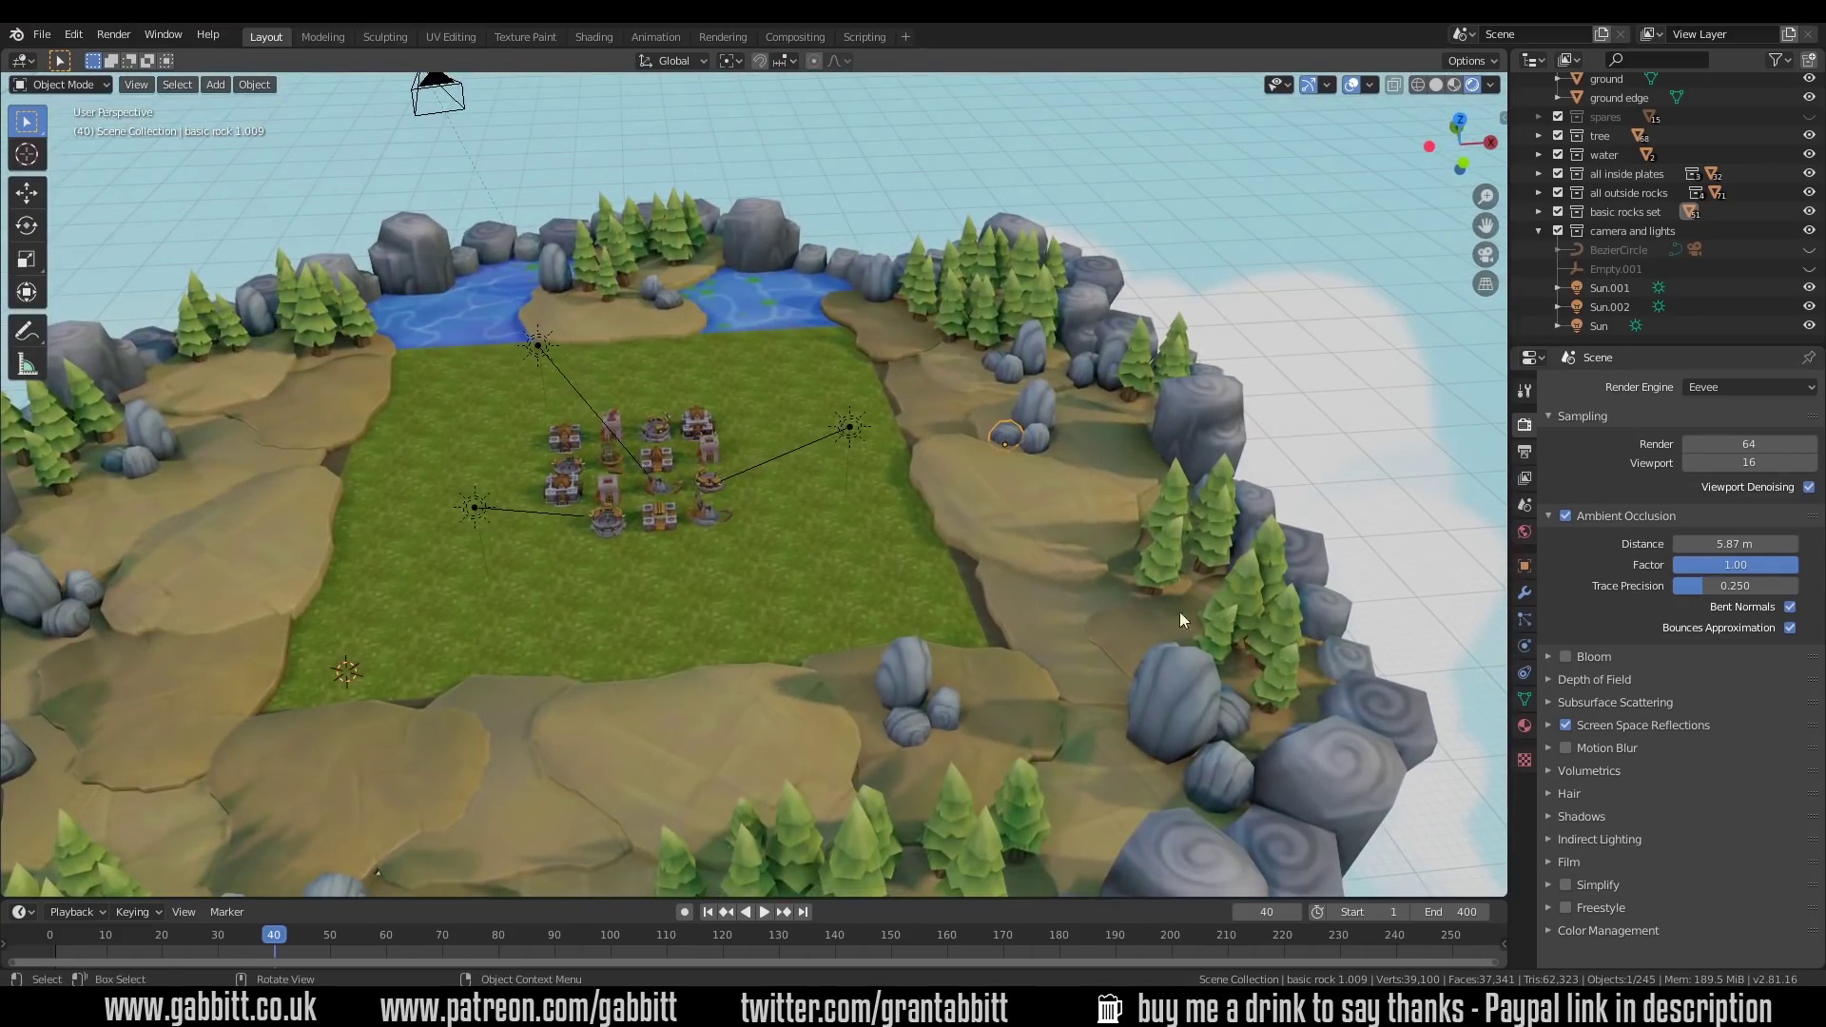
{"action": "middle_click_drag", "start_coordinate": [998, 641], "coordinate": [1122, 551], "text": "shift"}
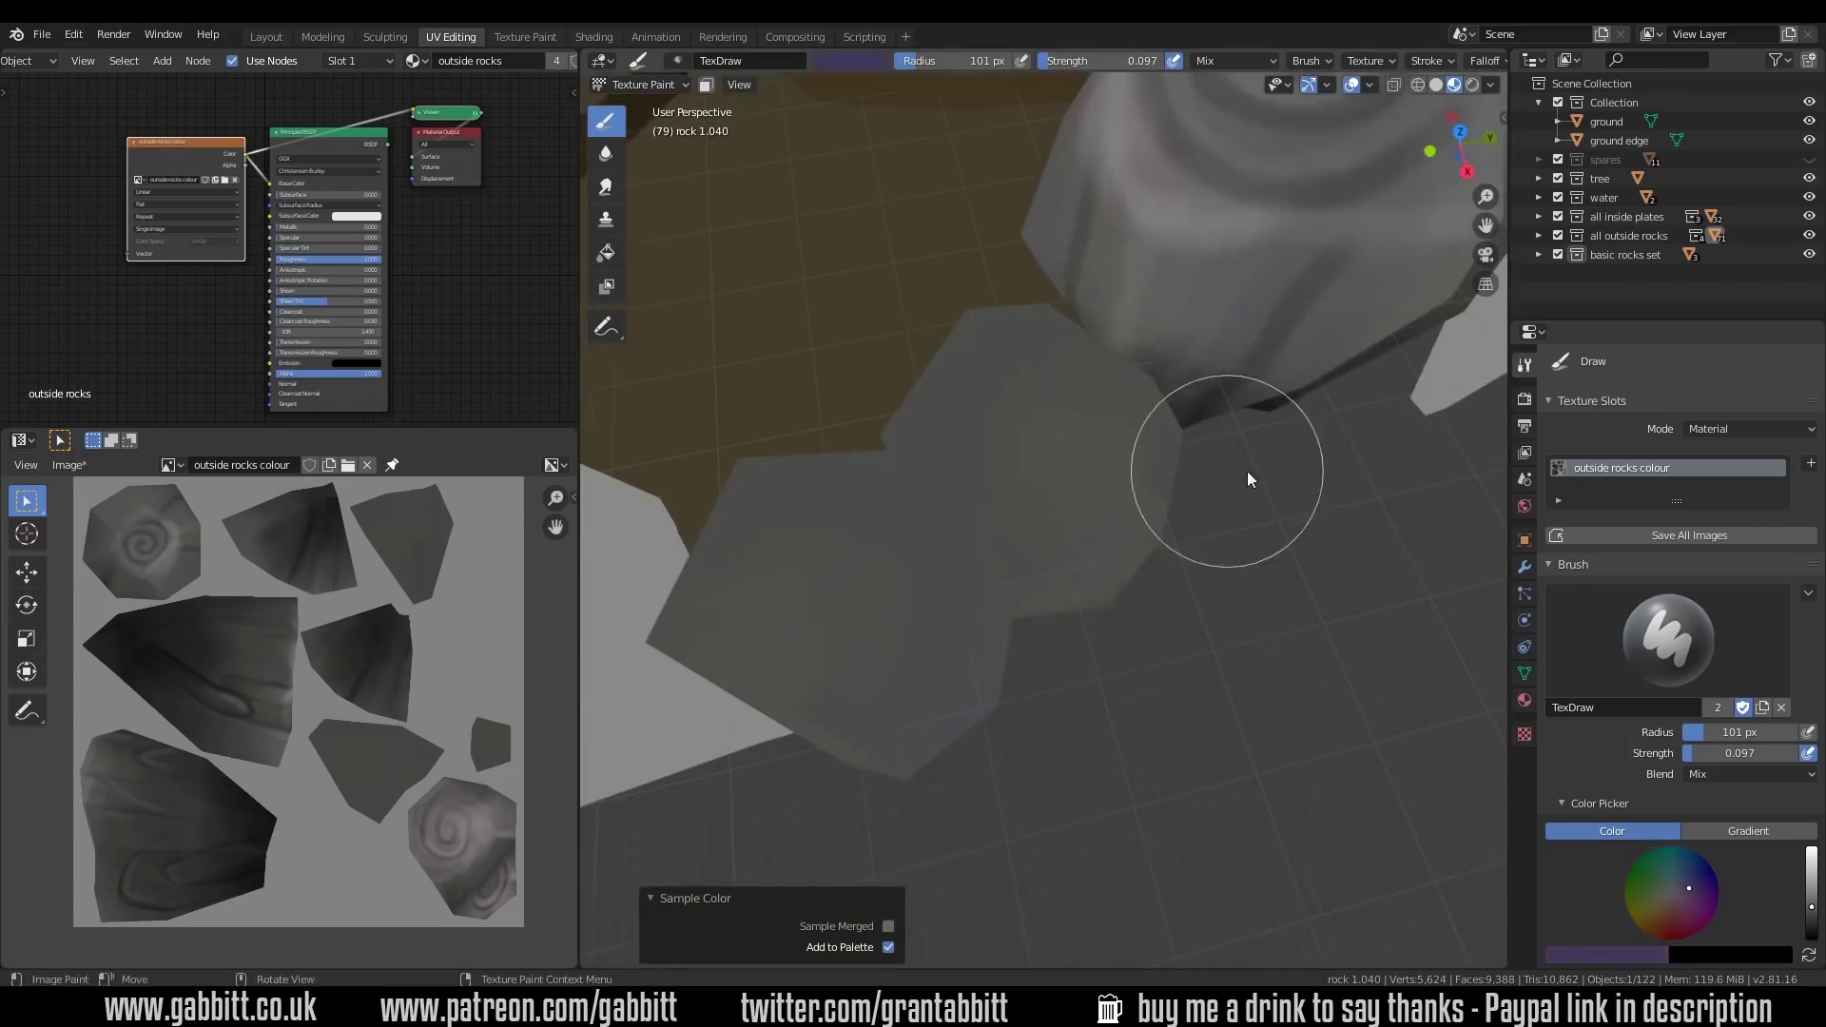
Sample a brush colour from the rocks and review the swirl-painted rocks from several angles
{"action": "key", "text": "s"}
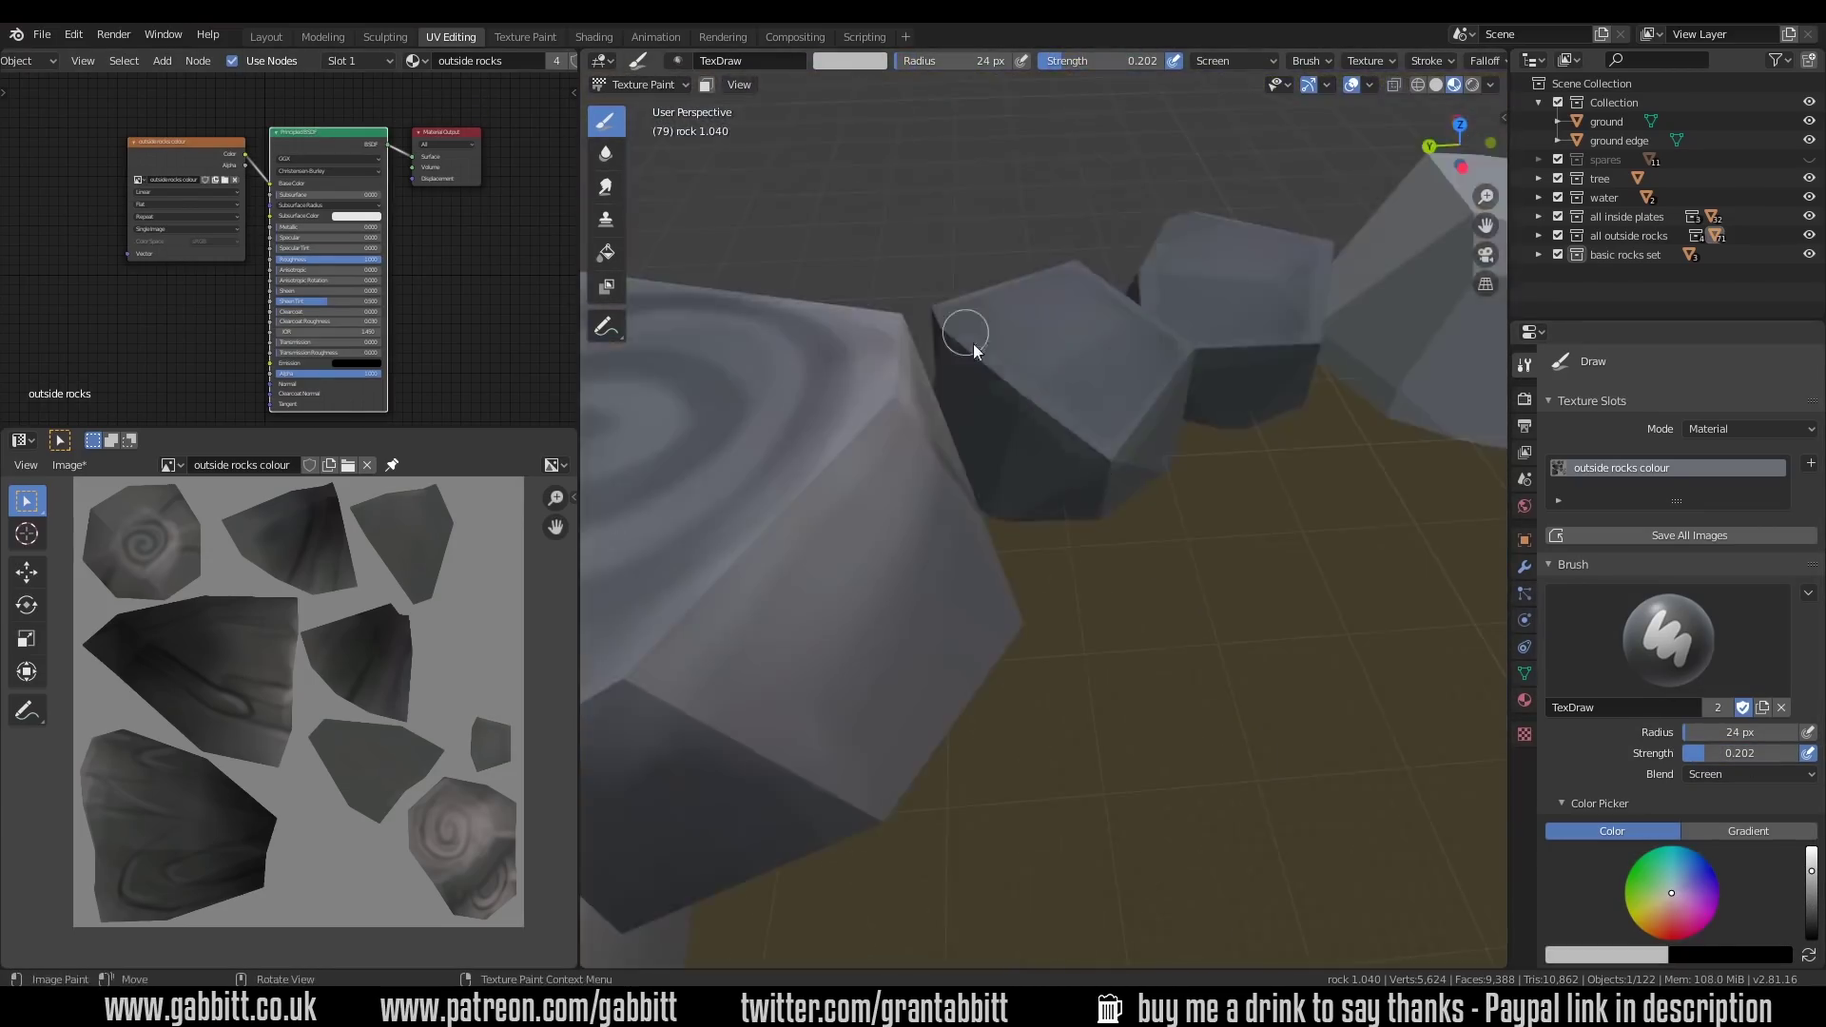
{"action": "mouse_move", "coordinate": [973, 344]}
{"action": "middle_mouse_down"}
{"action": "mouse_move", "coordinate": [1125, 397]}
{"action": "mouse_move", "coordinate": [1073, 466]}
{"action": "mouse_move", "coordinate": [983, 443]}
{"action": "mouse_move", "coordinate": [1236, 367]}
{"action": "middle_mouse_up"}
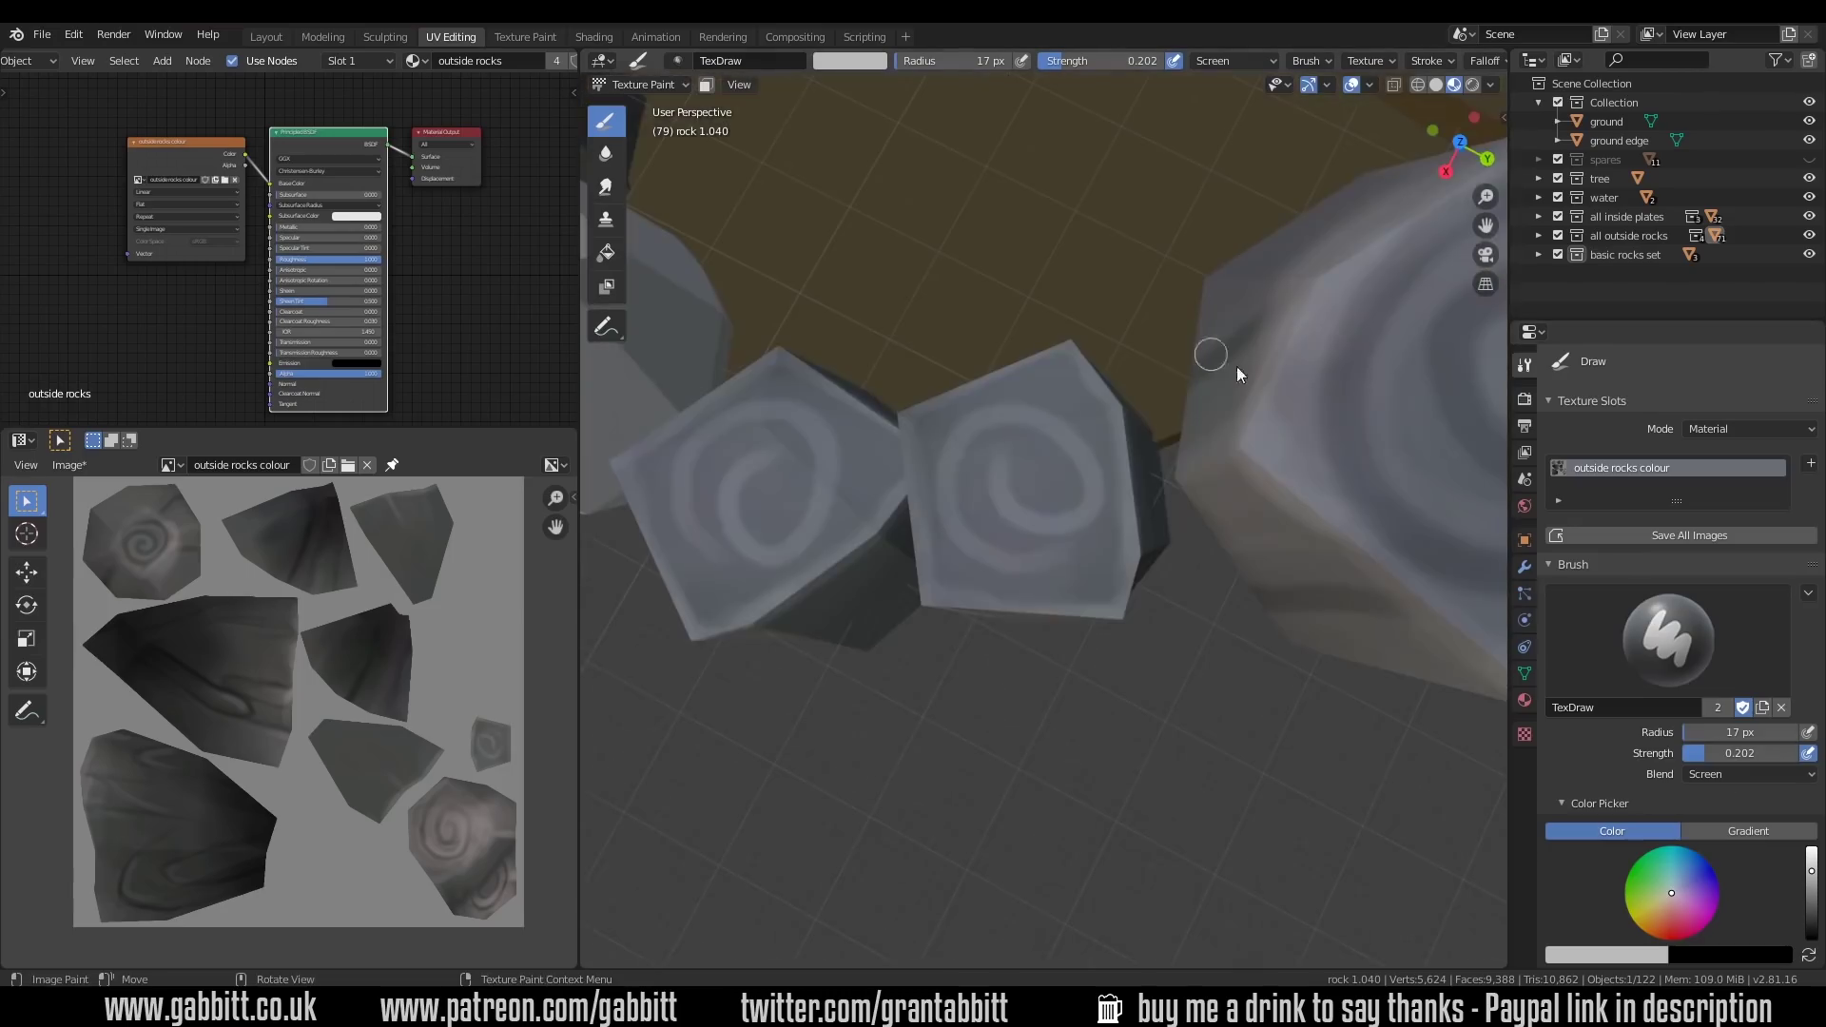
{"action": "mouse_move", "coordinate": [1105, 443]}
{"action": "middle_mouse_down"}
{"action": "mouse_move", "coordinate": [1141, 774]}
{"action": "mouse_move", "coordinate": [1149, 403]}
{"action": "mouse_move", "coordinate": [978, 416]}
{"action": "mouse_move", "coordinate": [973, 456]}
{"action": "mouse_move", "coordinate": [1068, 762]}
{"action": "middle_mouse_up"}
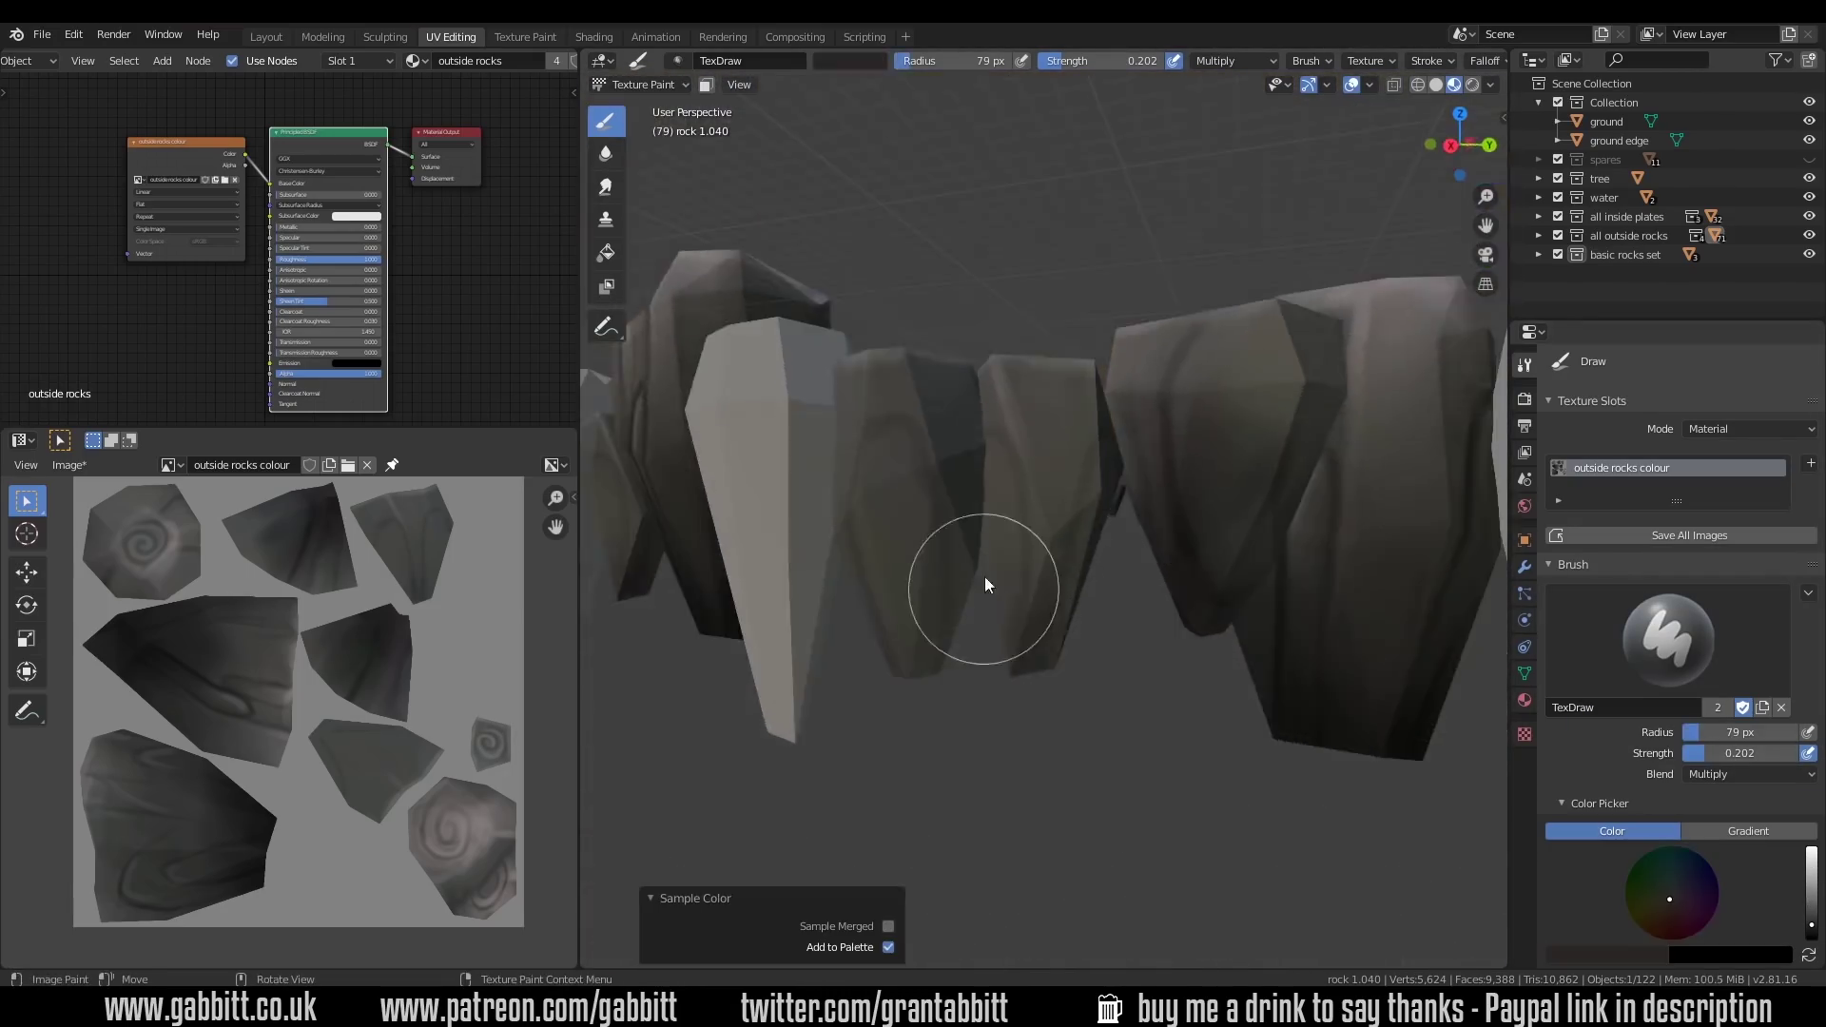
{"action": "mouse_move", "coordinate": [979, 583]}
{"action": "middle_mouse_down"}
{"action": "mouse_move", "coordinate": [1121, 722]}
{"action": "mouse_move", "coordinate": [1037, 598]}
{"action": "mouse_move", "coordinate": [1093, 453]}
{"action": "mouse_move", "coordinate": [1218, 660]}
{"action": "middle_mouse_up"}
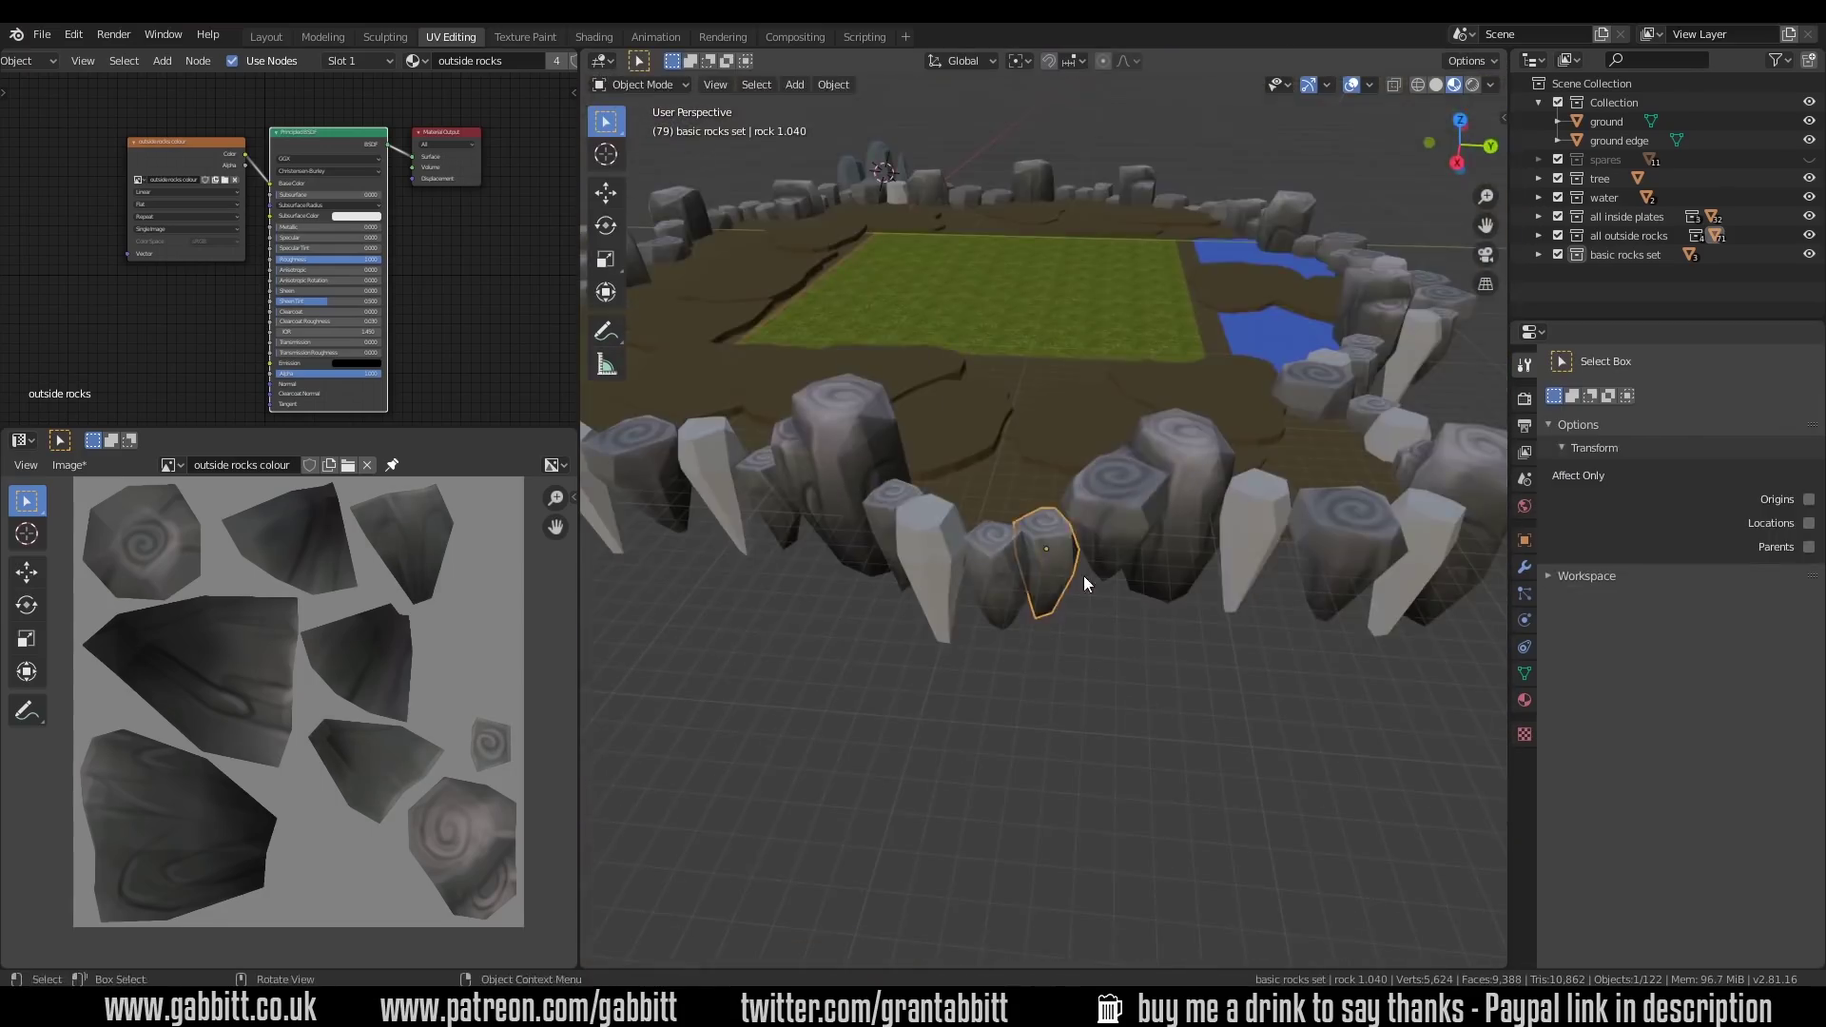
{"action": "middle_click_drag", "start_coordinate": [1082, 574], "coordinate": [944, 747]}
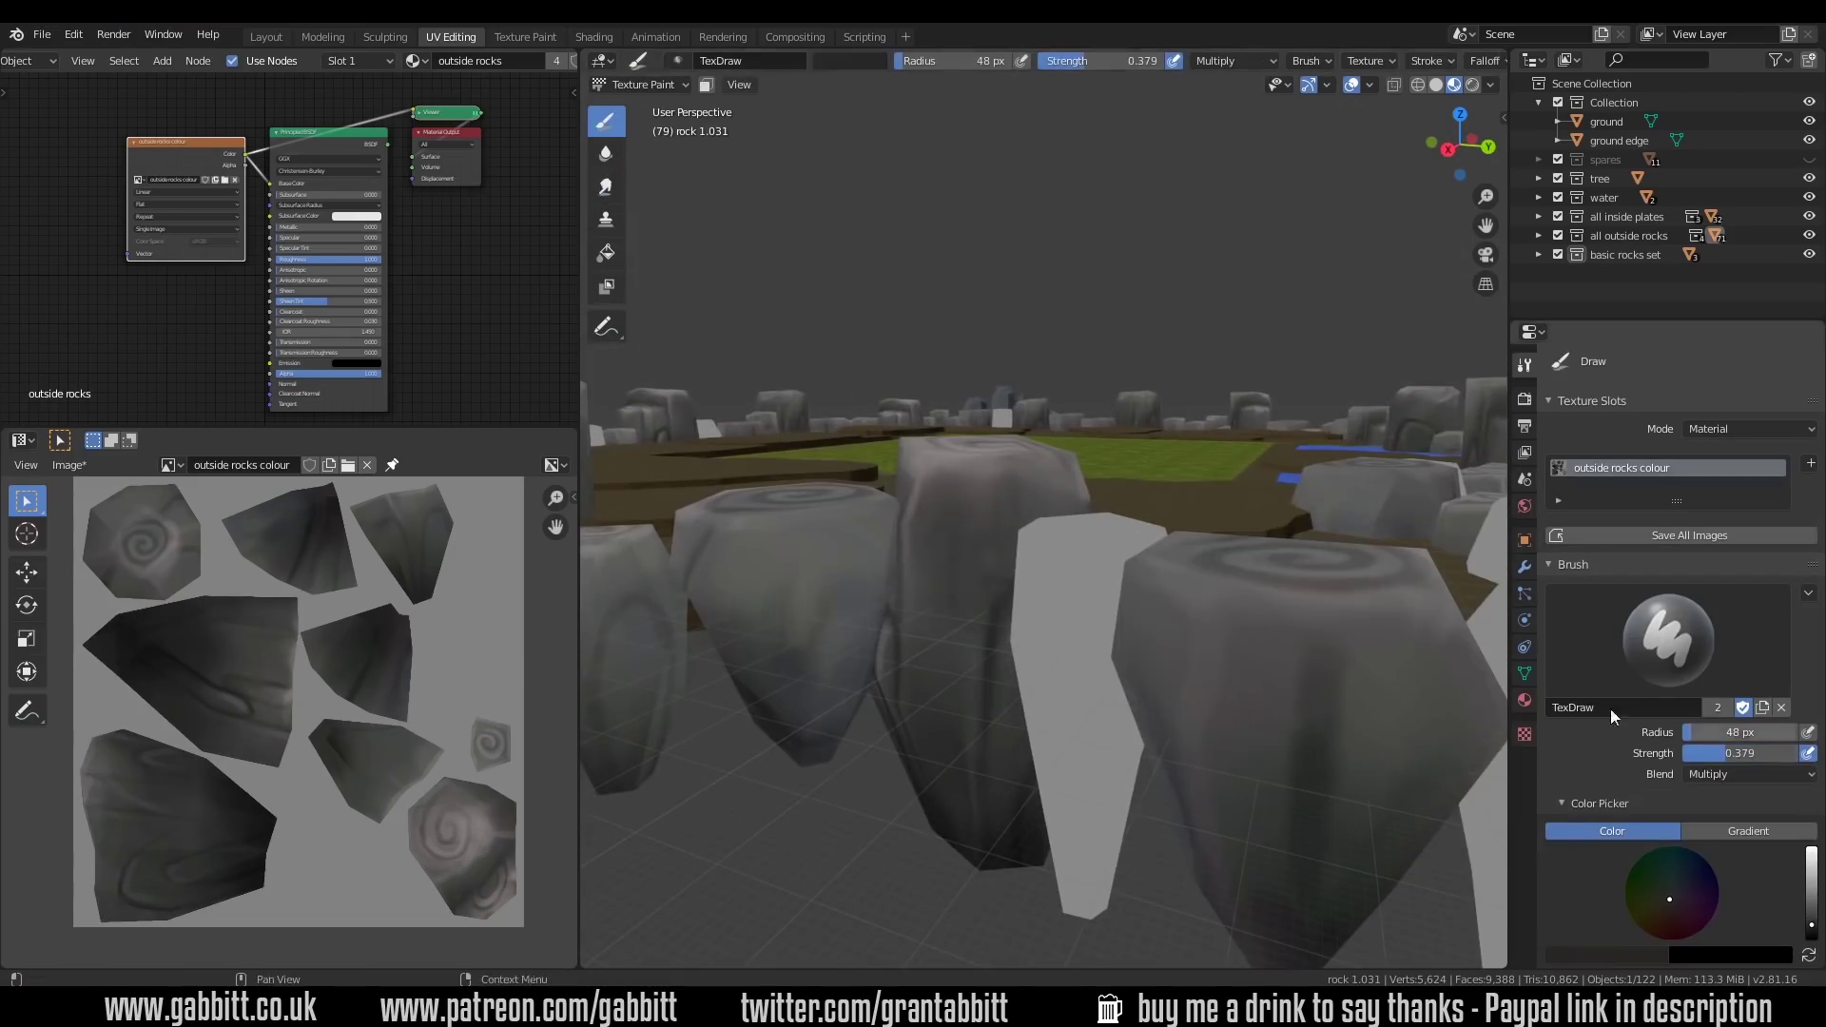
Isolate a single rock in Local view, view it from the top, and orbit it and the ring
{"action": "key", "text": "KP_Divide"}
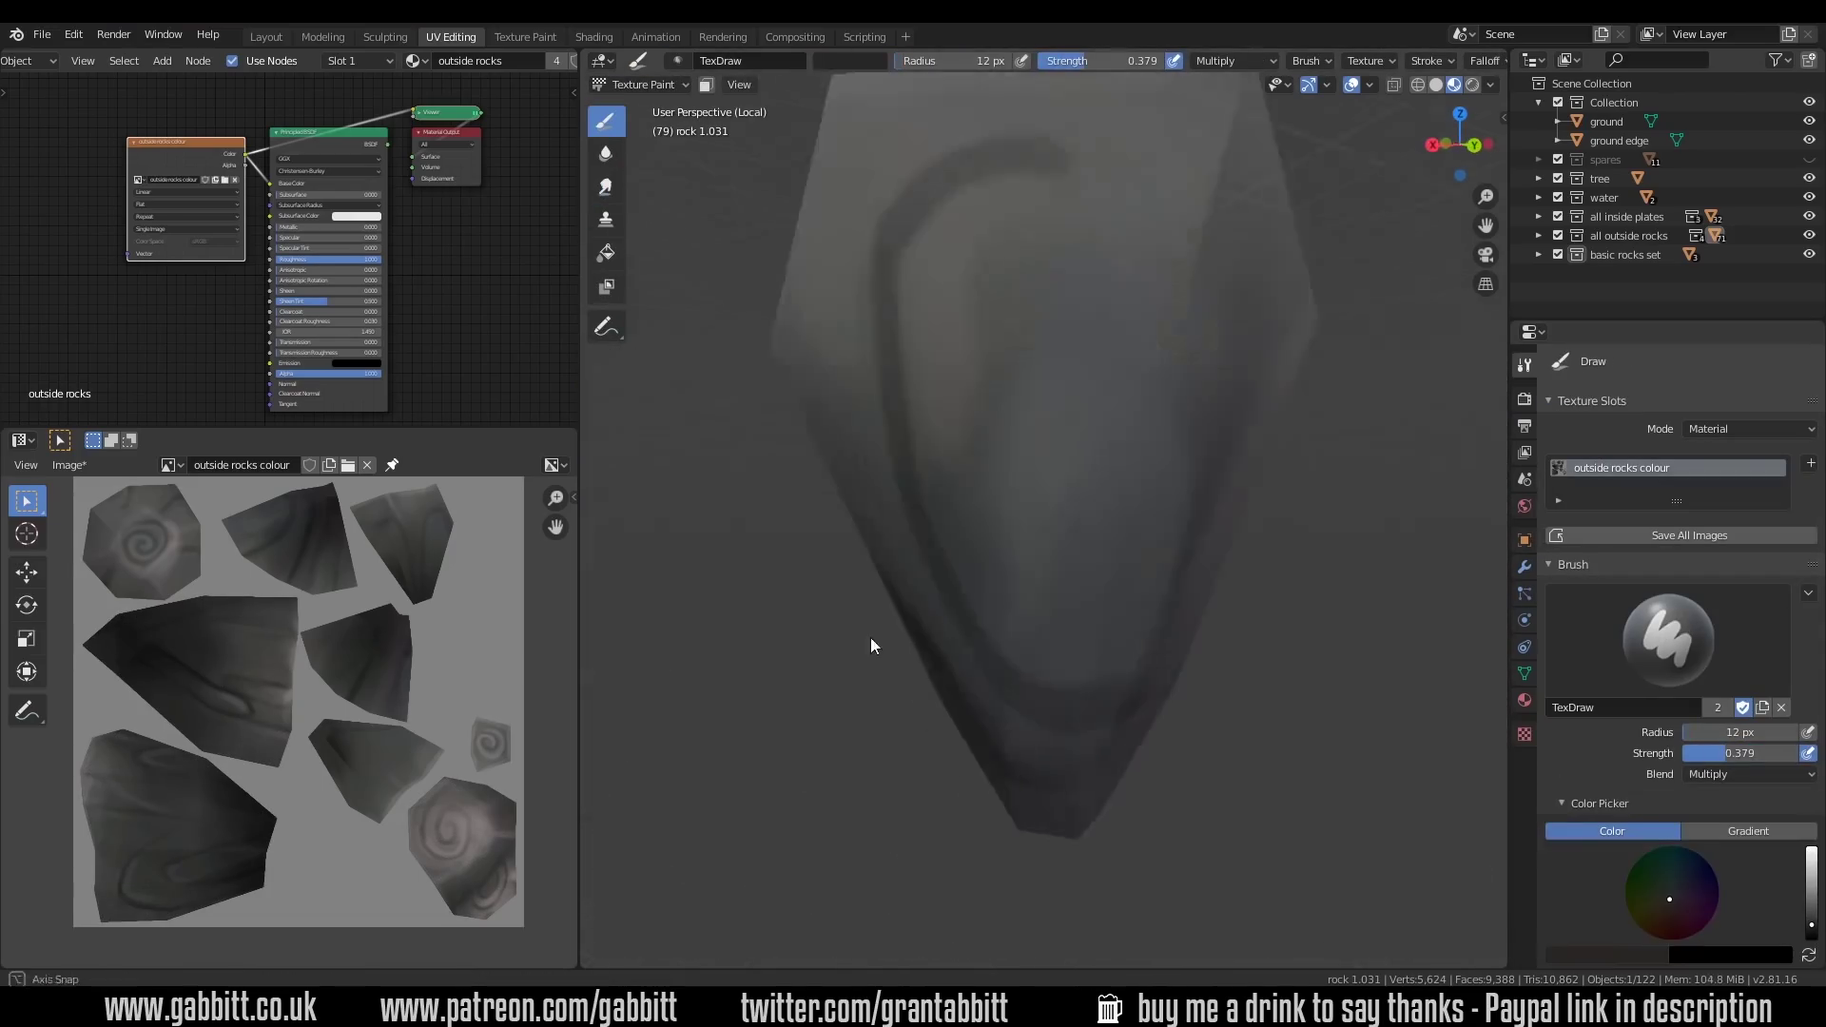
{"action": "middle_click_drag", "start_coordinate": [868, 640], "coordinate": [1243, 594]}
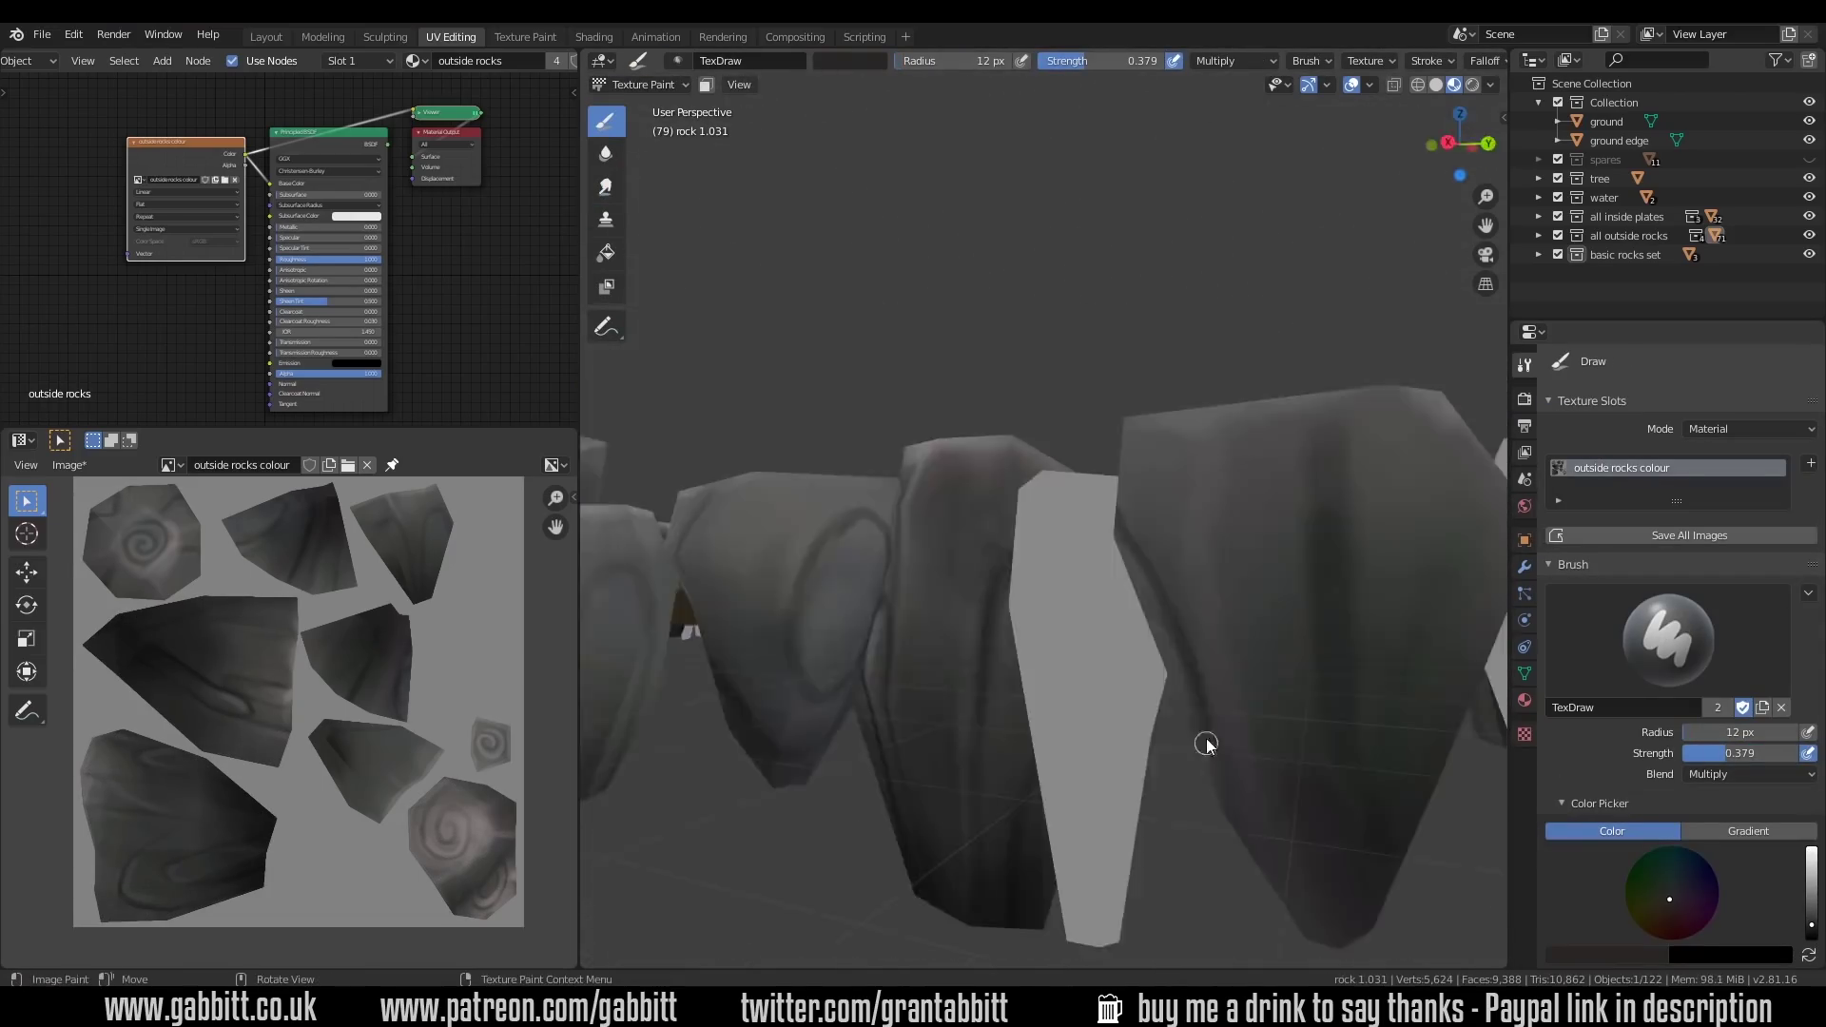
{"action": "middle_click_drag", "start_coordinate": [1202, 746], "coordinate": [1052, 517]}
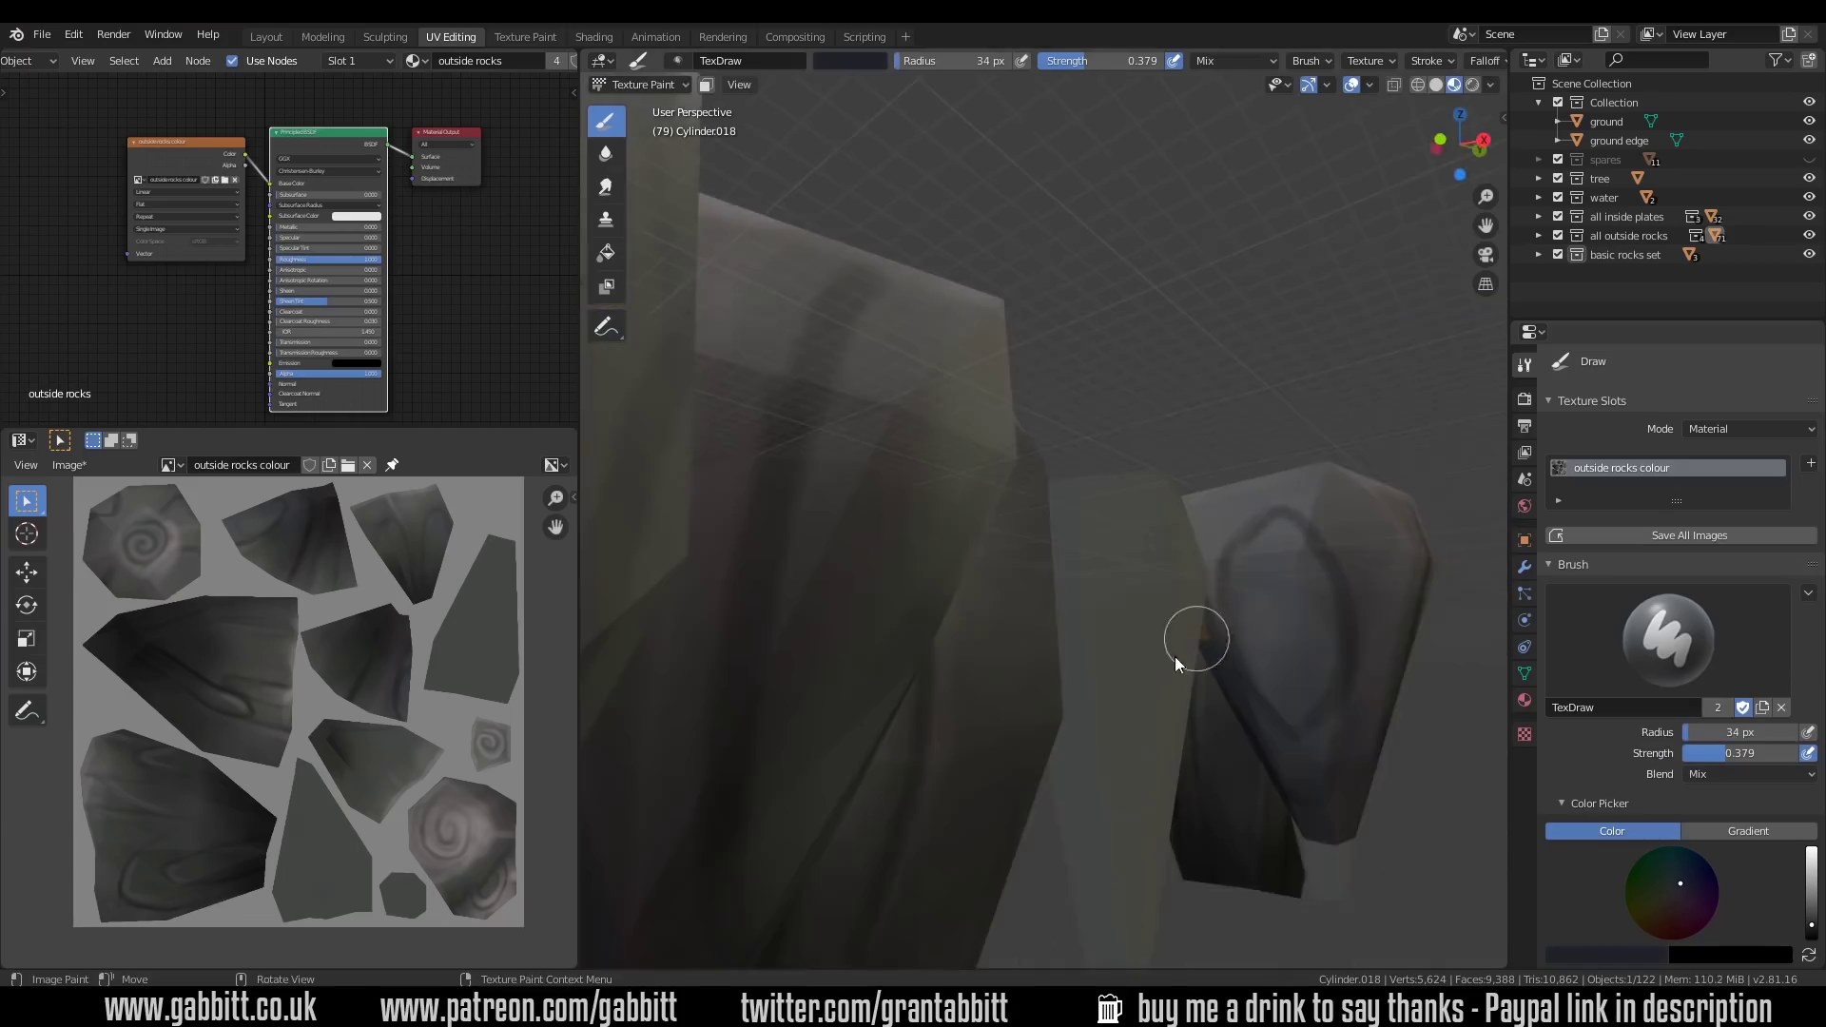
{"action": "key", "text": "KP_7"}
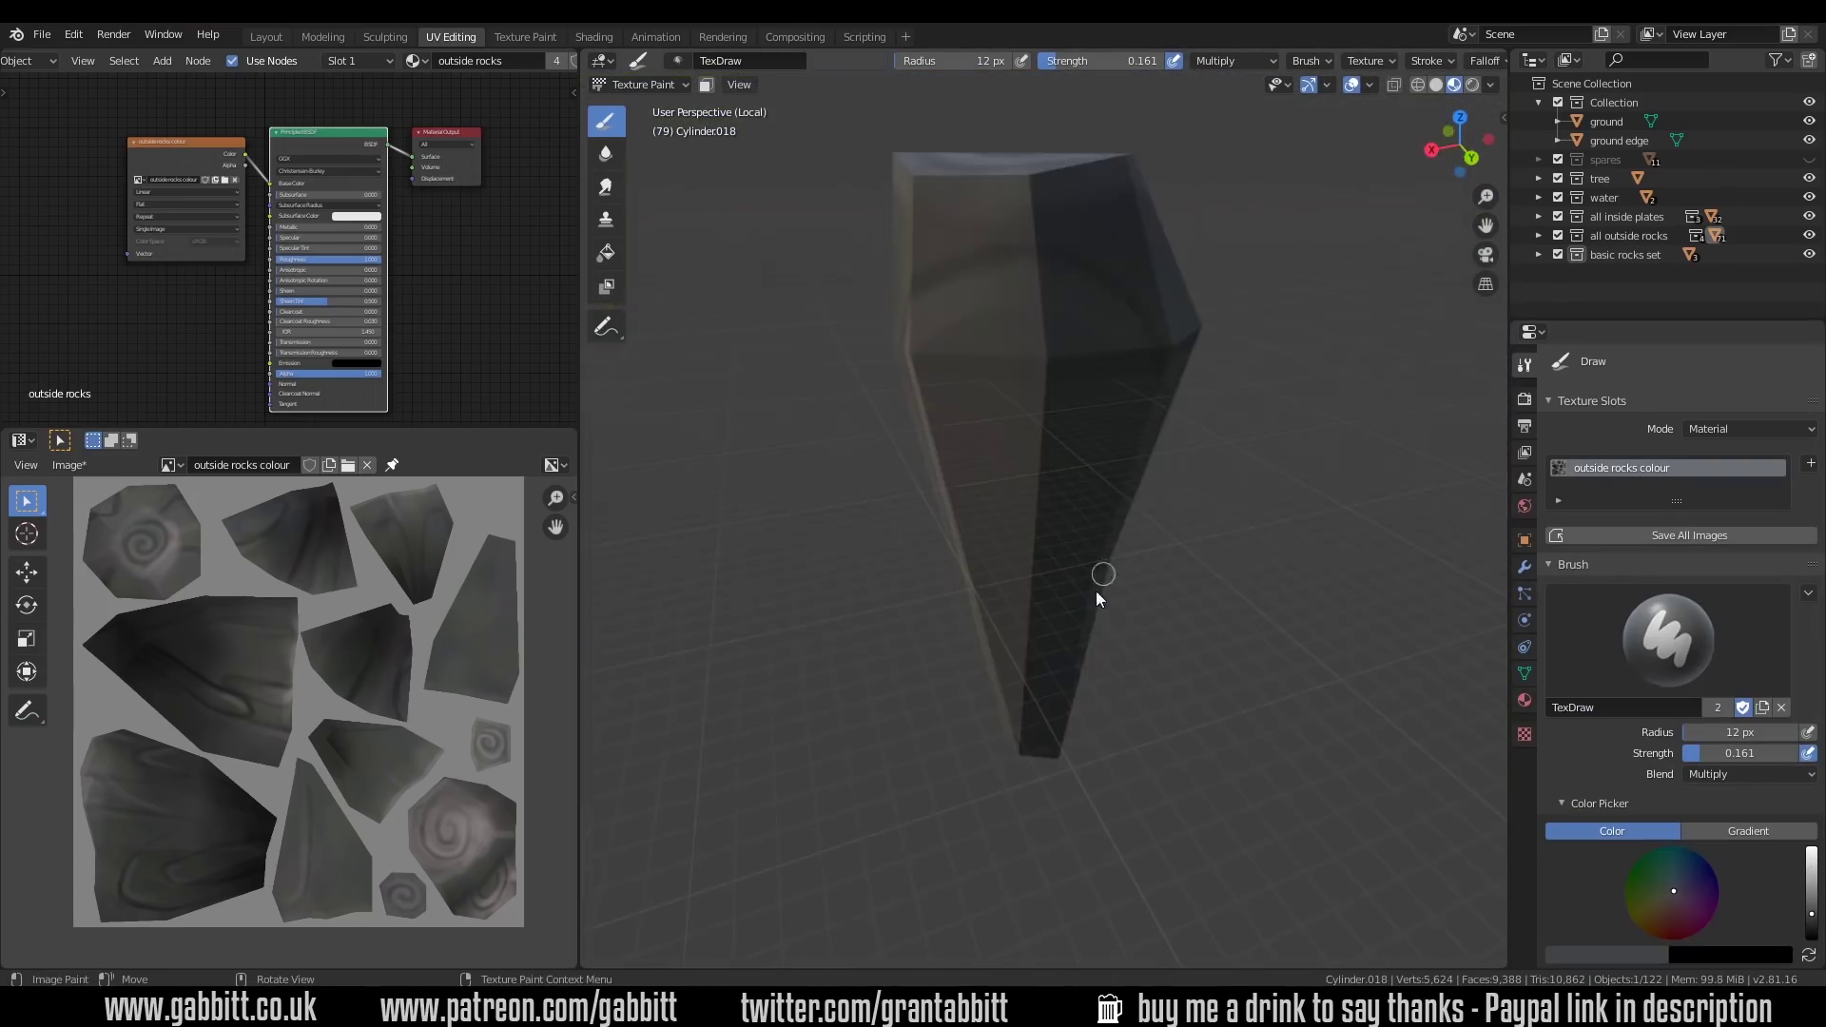
{"action": "middle_click_drag", "start_coordinate": [1098, 597], "coordinate": [970, 542]}
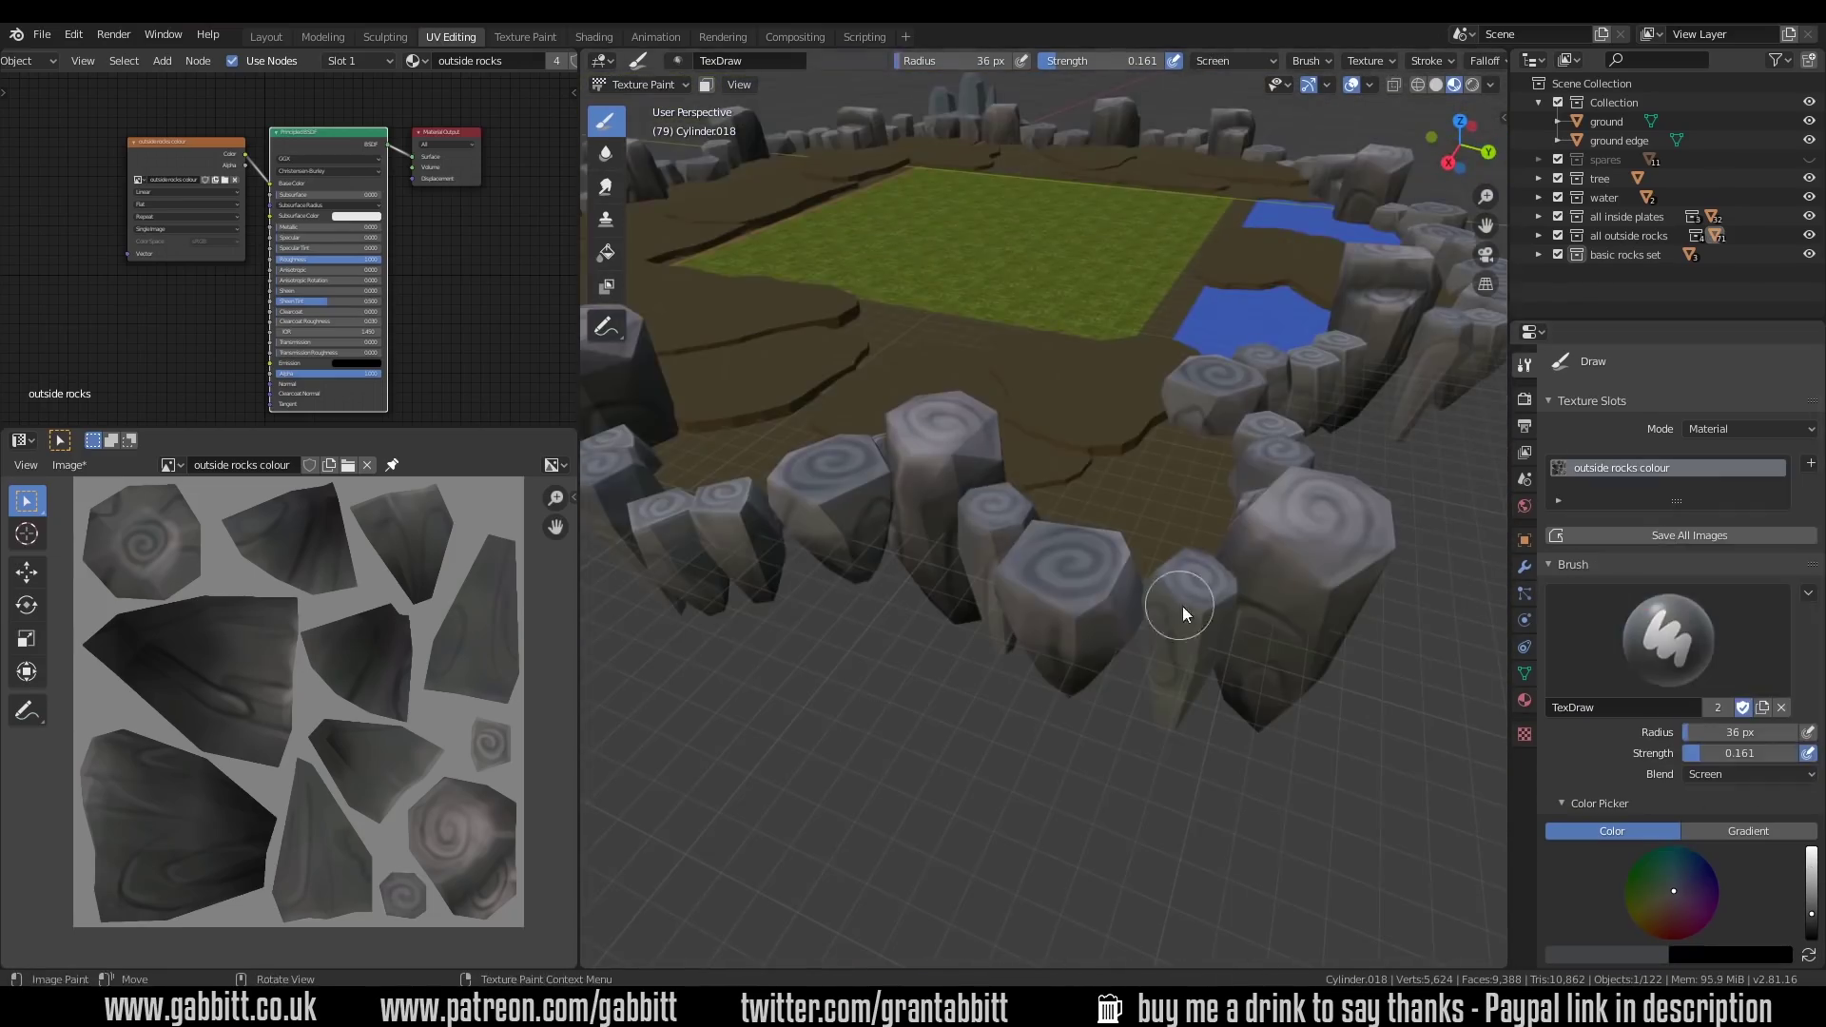
{"action": "middle_click_drag", "start_coordinate": [1183, 613], "coordinate": [1067, 758]}
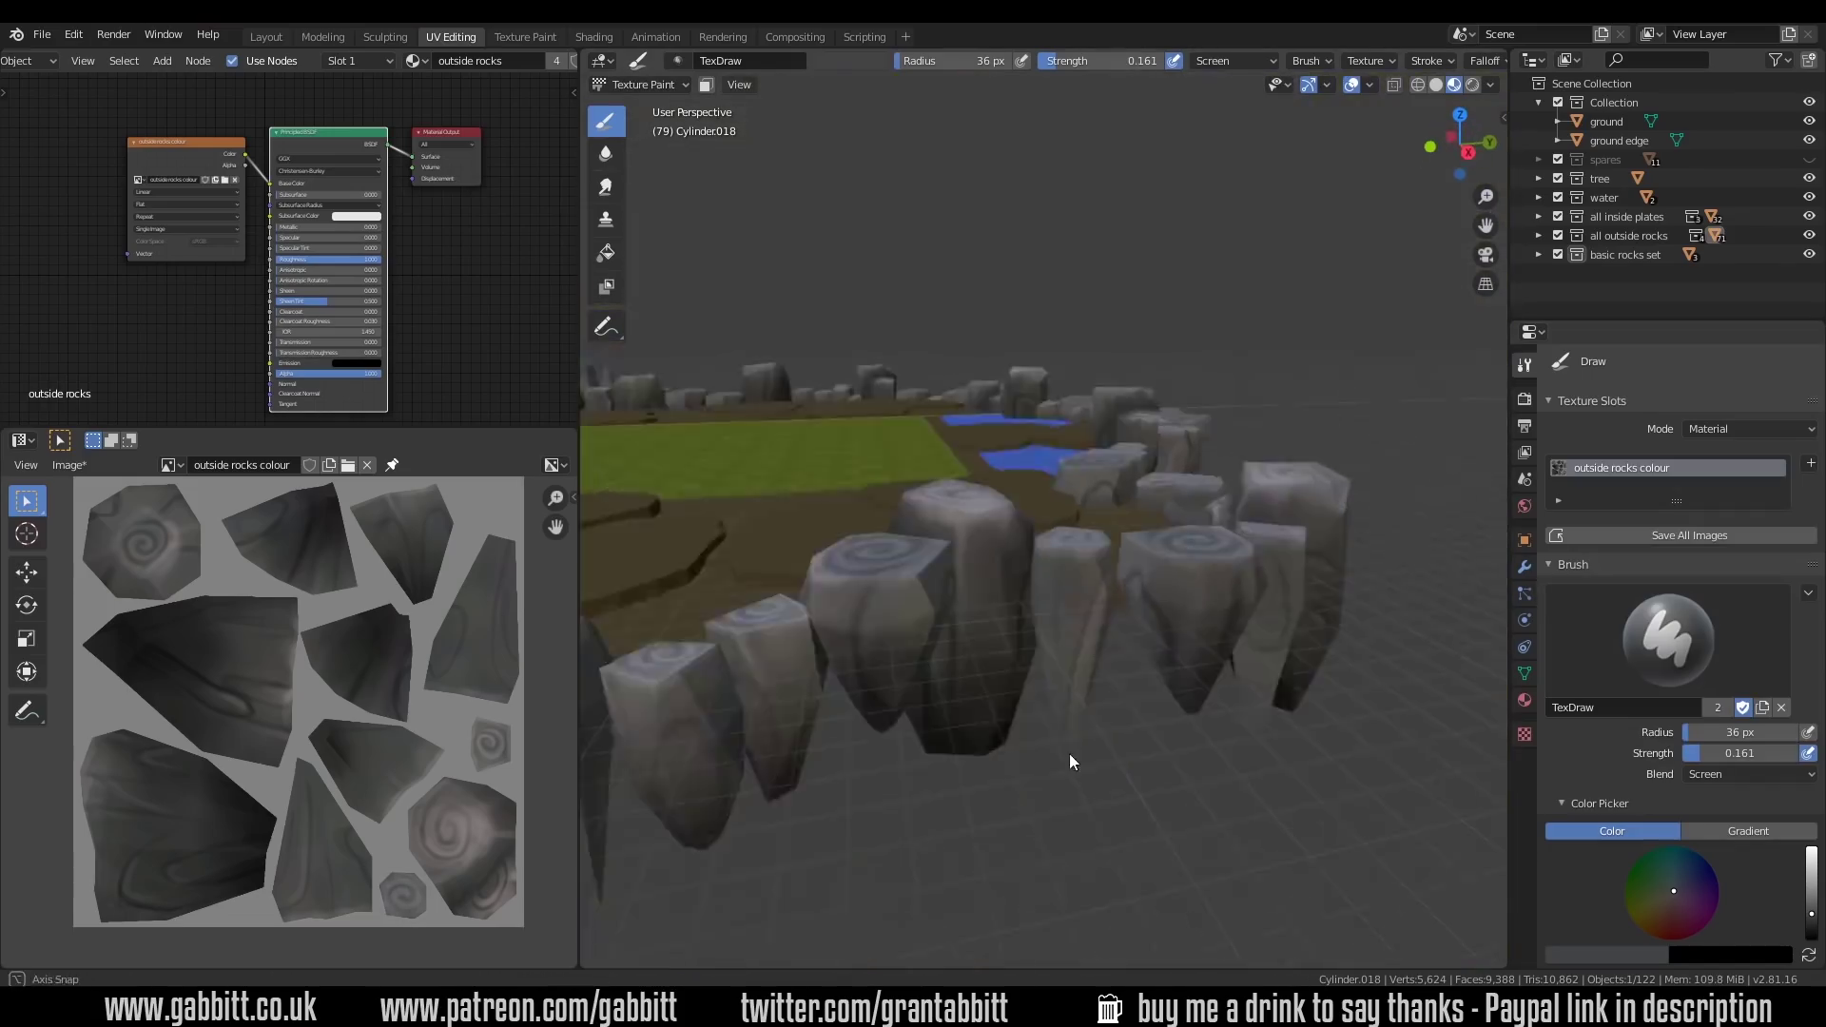
{"action": "scroll", "coordinate": [1060, 828], "scroll_direction": "down", "scroll_amount": 3}
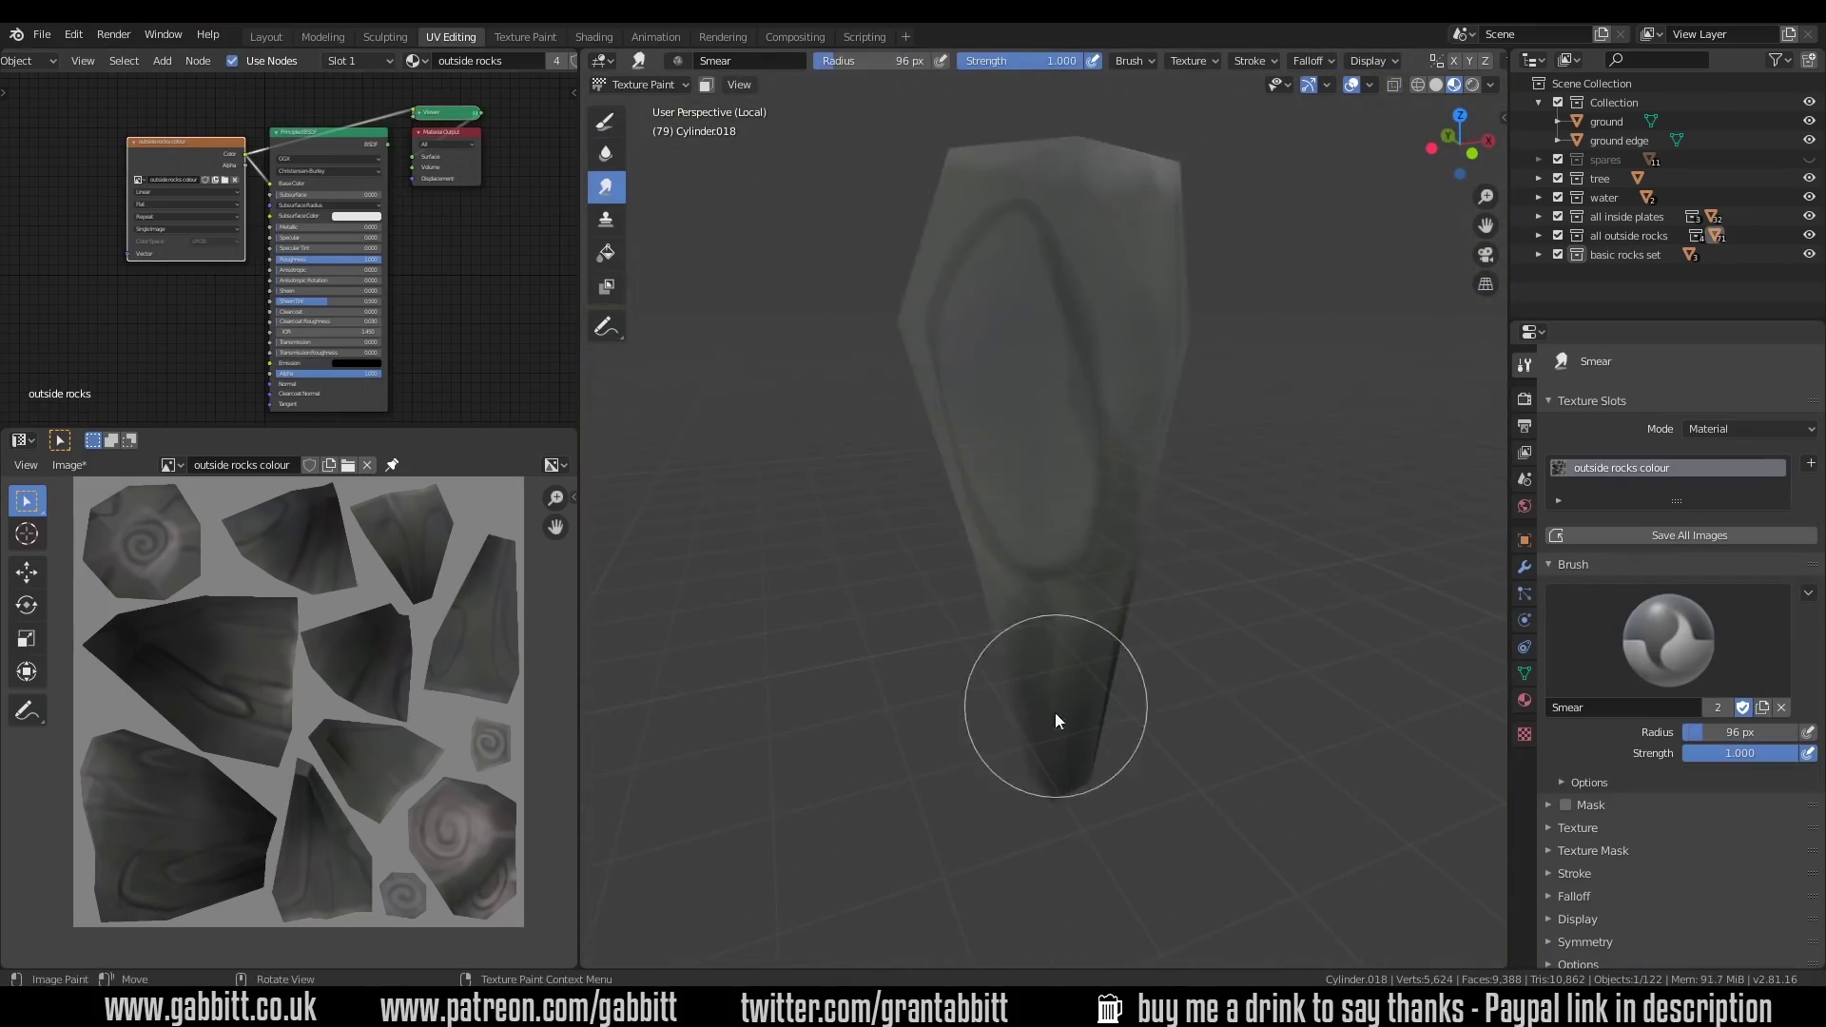
{"action": "mouse_move", "coordinate": [1053, 711]}
{"action": "middle_mouse_down"}
{"action": "mouse_move", "coordinate": [1196, 335]}
{"action": "mouse_move", "coordinate": [991, 385]}
{"action": "middle_mouse_up"}
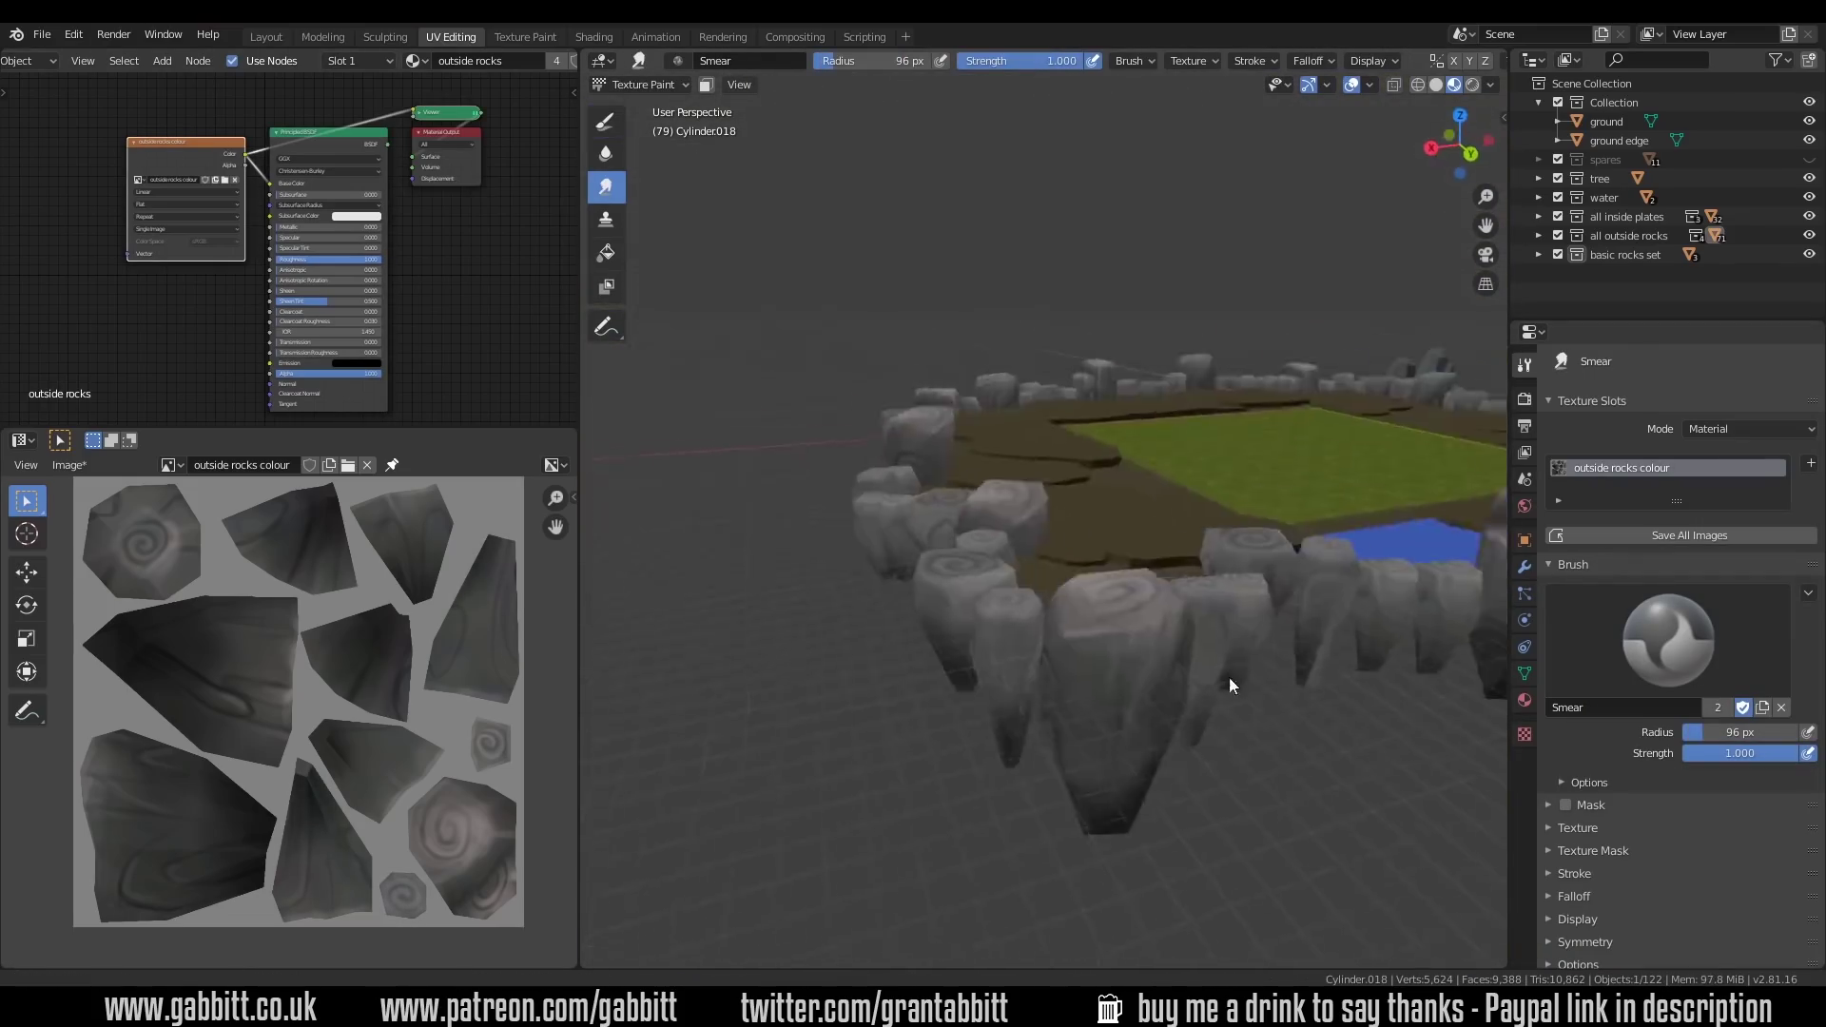
{"action": "middle_click_drag", "start_coordinate": [1228, 677], "coordinate": [1133, 737]}
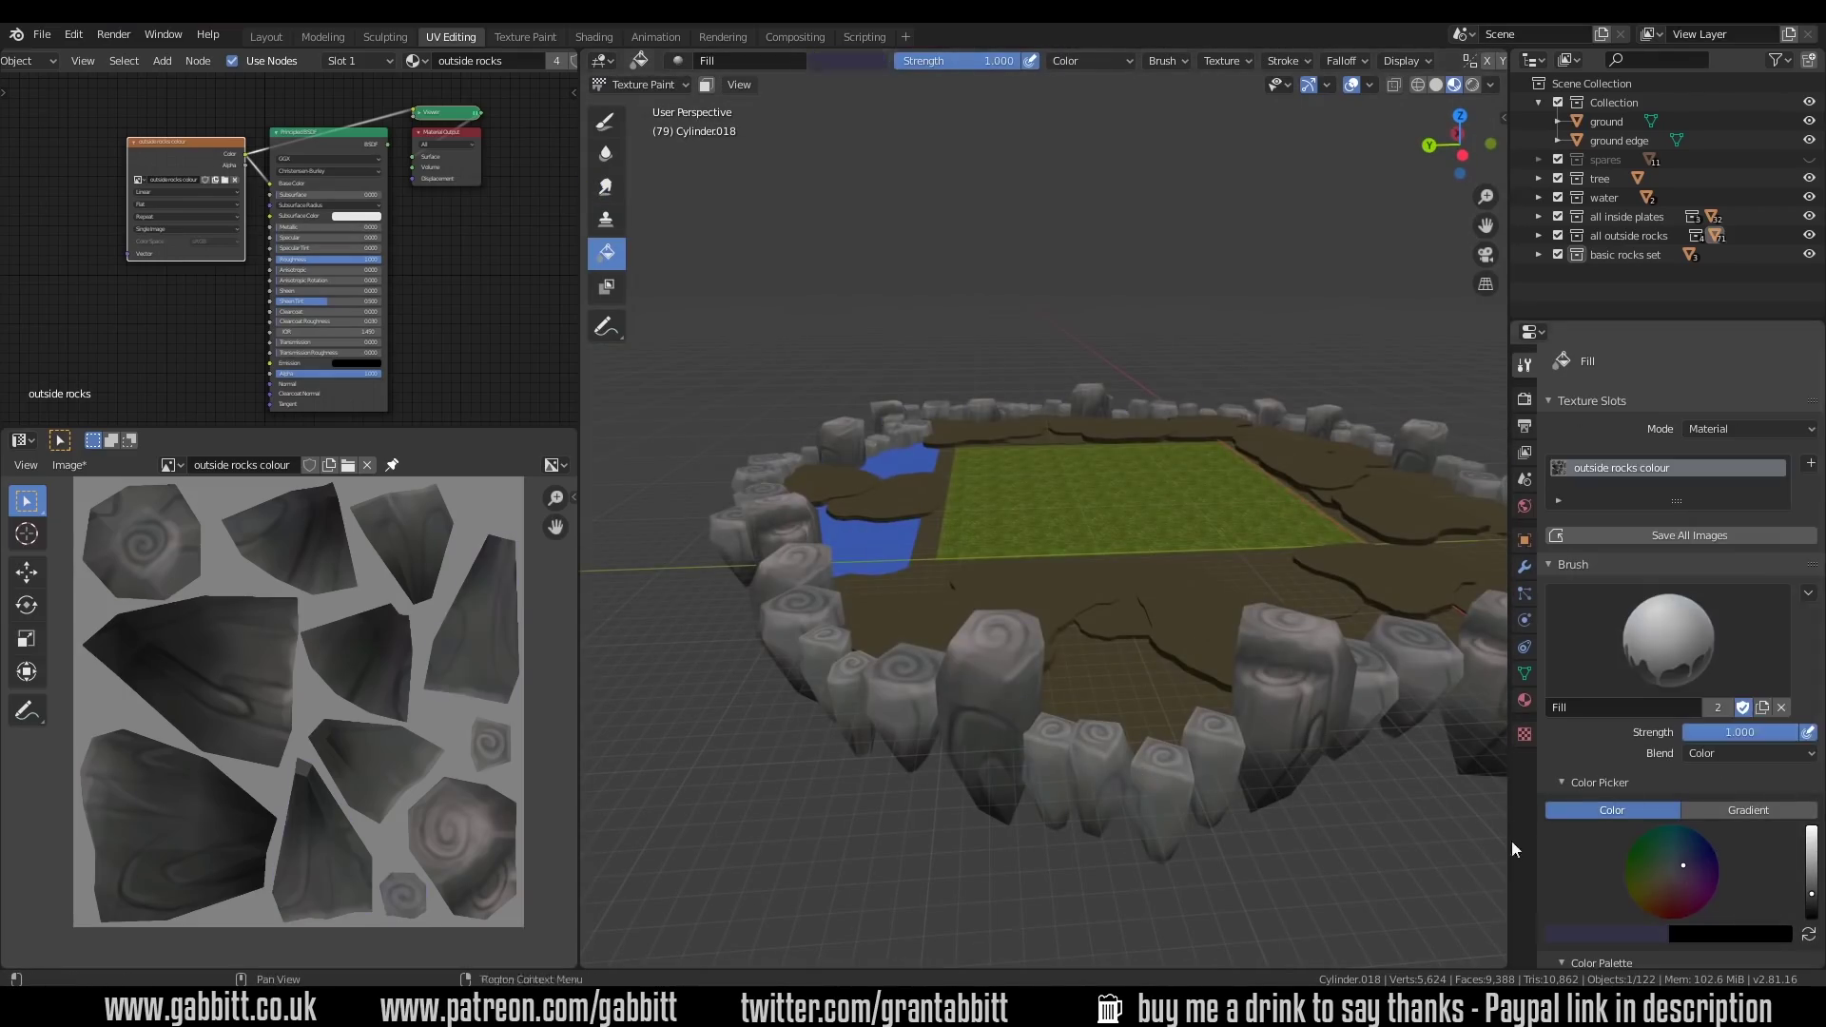
Test a blue fill on the rock ring and bring up the interaction mode list
{"action": "middle_click_drag", "start_coordinate": [1509, 841], "coordinate": [1217, 819]}
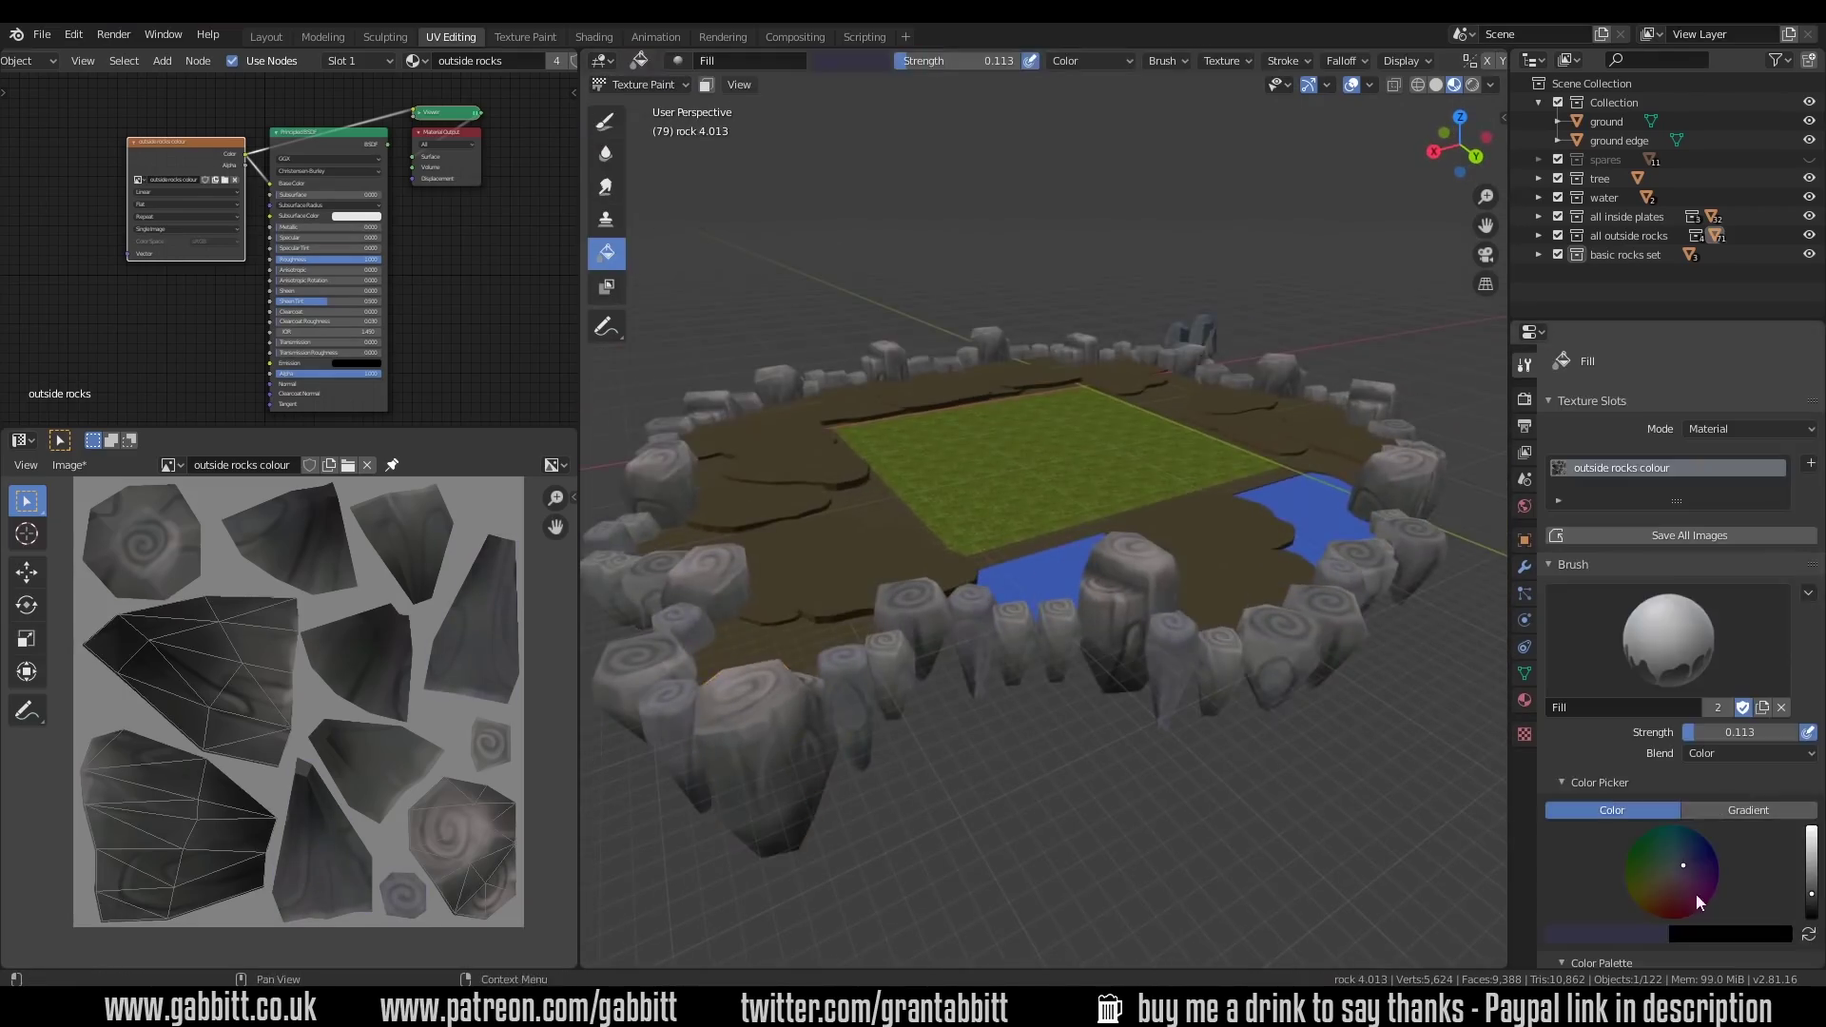
{"action": "mouse_move", "coordinate": [1226, 818]}
{"action": "middle_mouse_down"}
{"action": "mouse_move", "coordinate": [1254, 801]}
{"action": "mouse_move", "coordinate": [1187, 757]}
{"action": "middle_mouse_up"}
{"action": "left_click", "coordinate": [643, 84]}
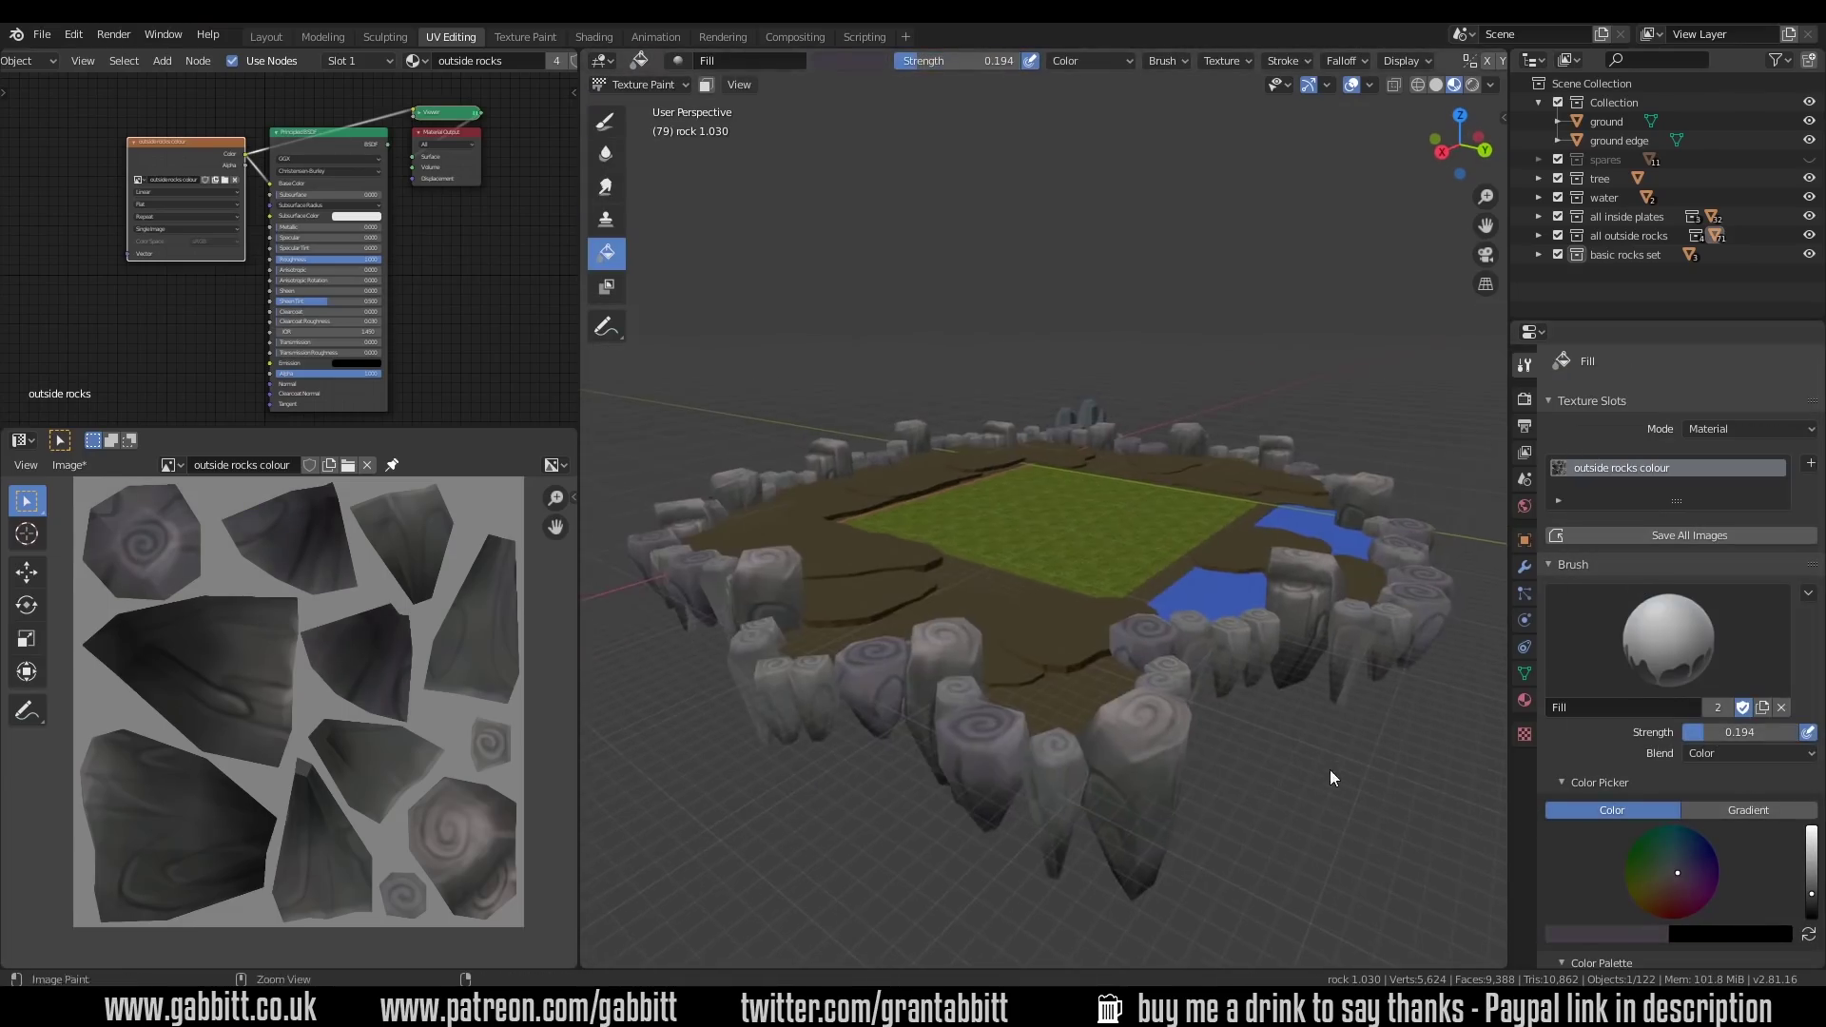
{"action": "middle_click_drag", "start_coordinate": [1324, 766], "coordinate": [1149, 632]}
Put the inner ground plate in Texture Paint and Fill it with a sampled lighter tan in Mix blend
{"action": "left_click", "coordinate": [944, 700]}
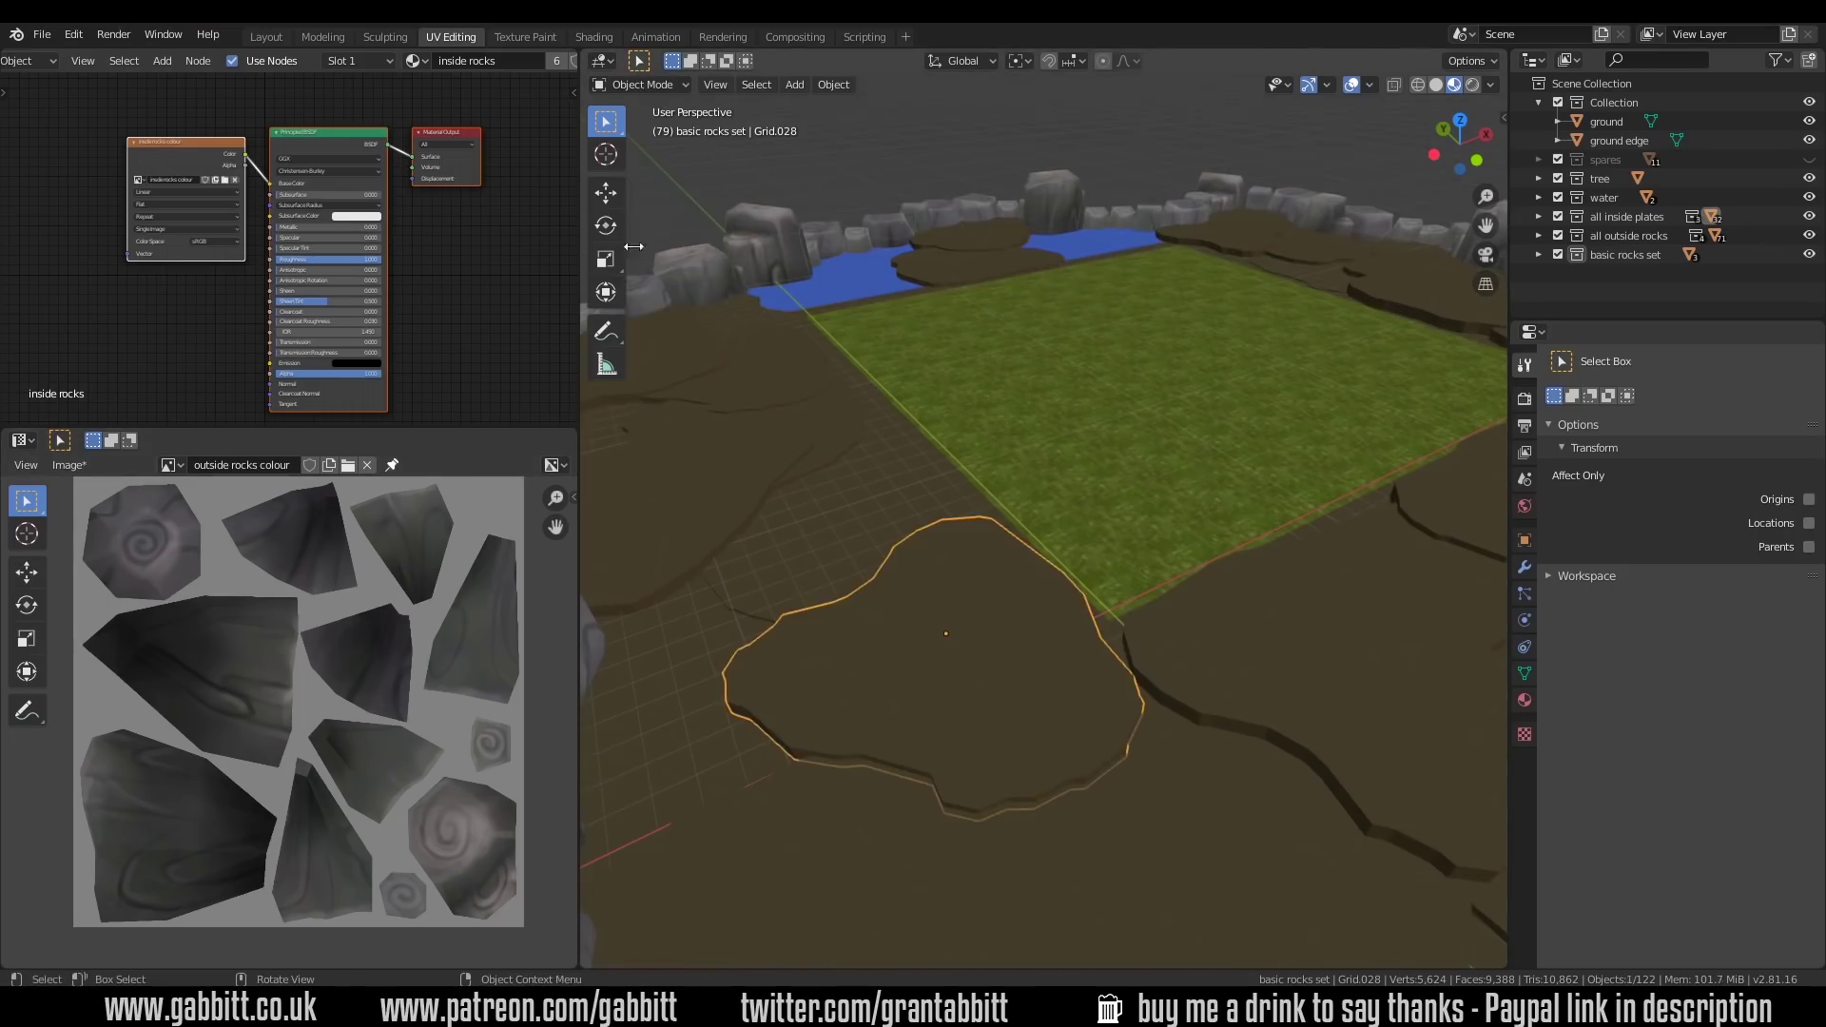
{"action": "left_click", "coordinate": [642, 83]}
{"action": "left_click", "coordinate": [605, 162]}
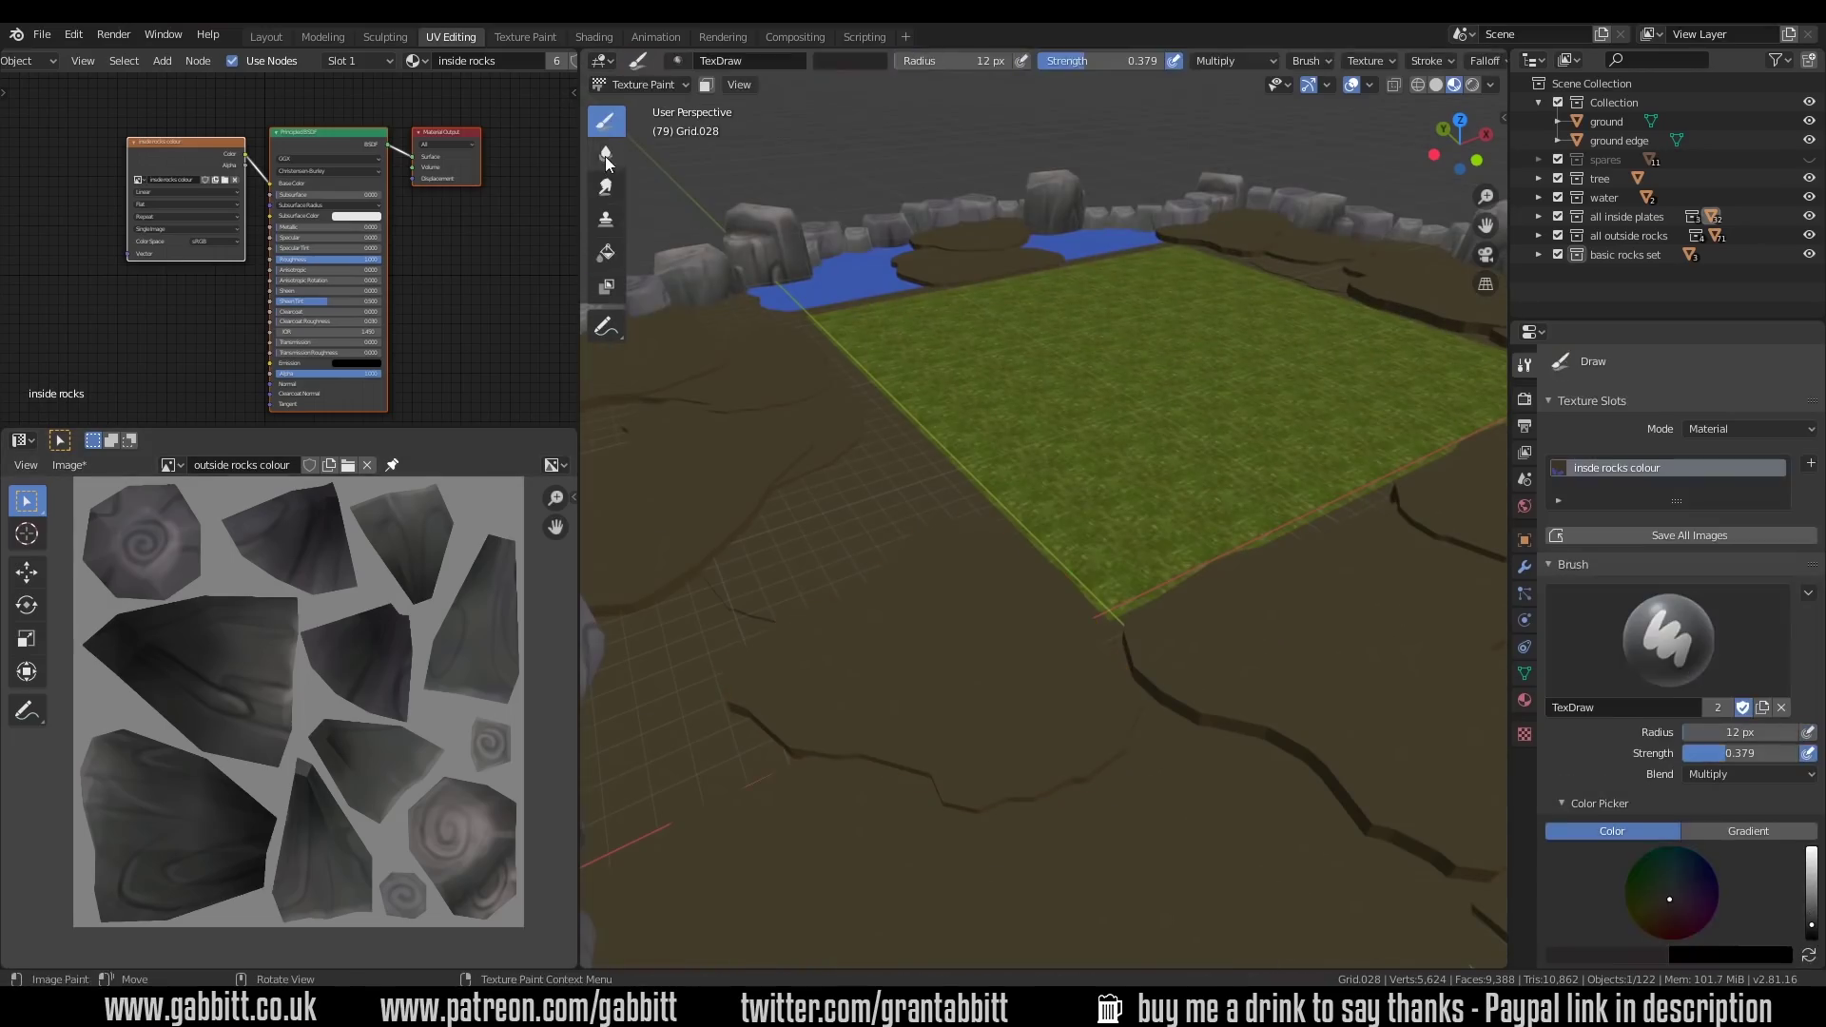
{"action": "left_click", "coordinate": [605, 252]}
{"action": "key", "text": "s"}
{"action": "left_click_drag", "start_coordinate": [1665, 608], "coordinate": [1651, 624]}
{"action": "left_click", "coordinate": [1711, 480]}
{"action": "left_click", "coordinate": [1690, 502]}
{"action": "scroll", "coordinate": [1170, 766], "scroll_direction": "down", "scroll_amount": 4}
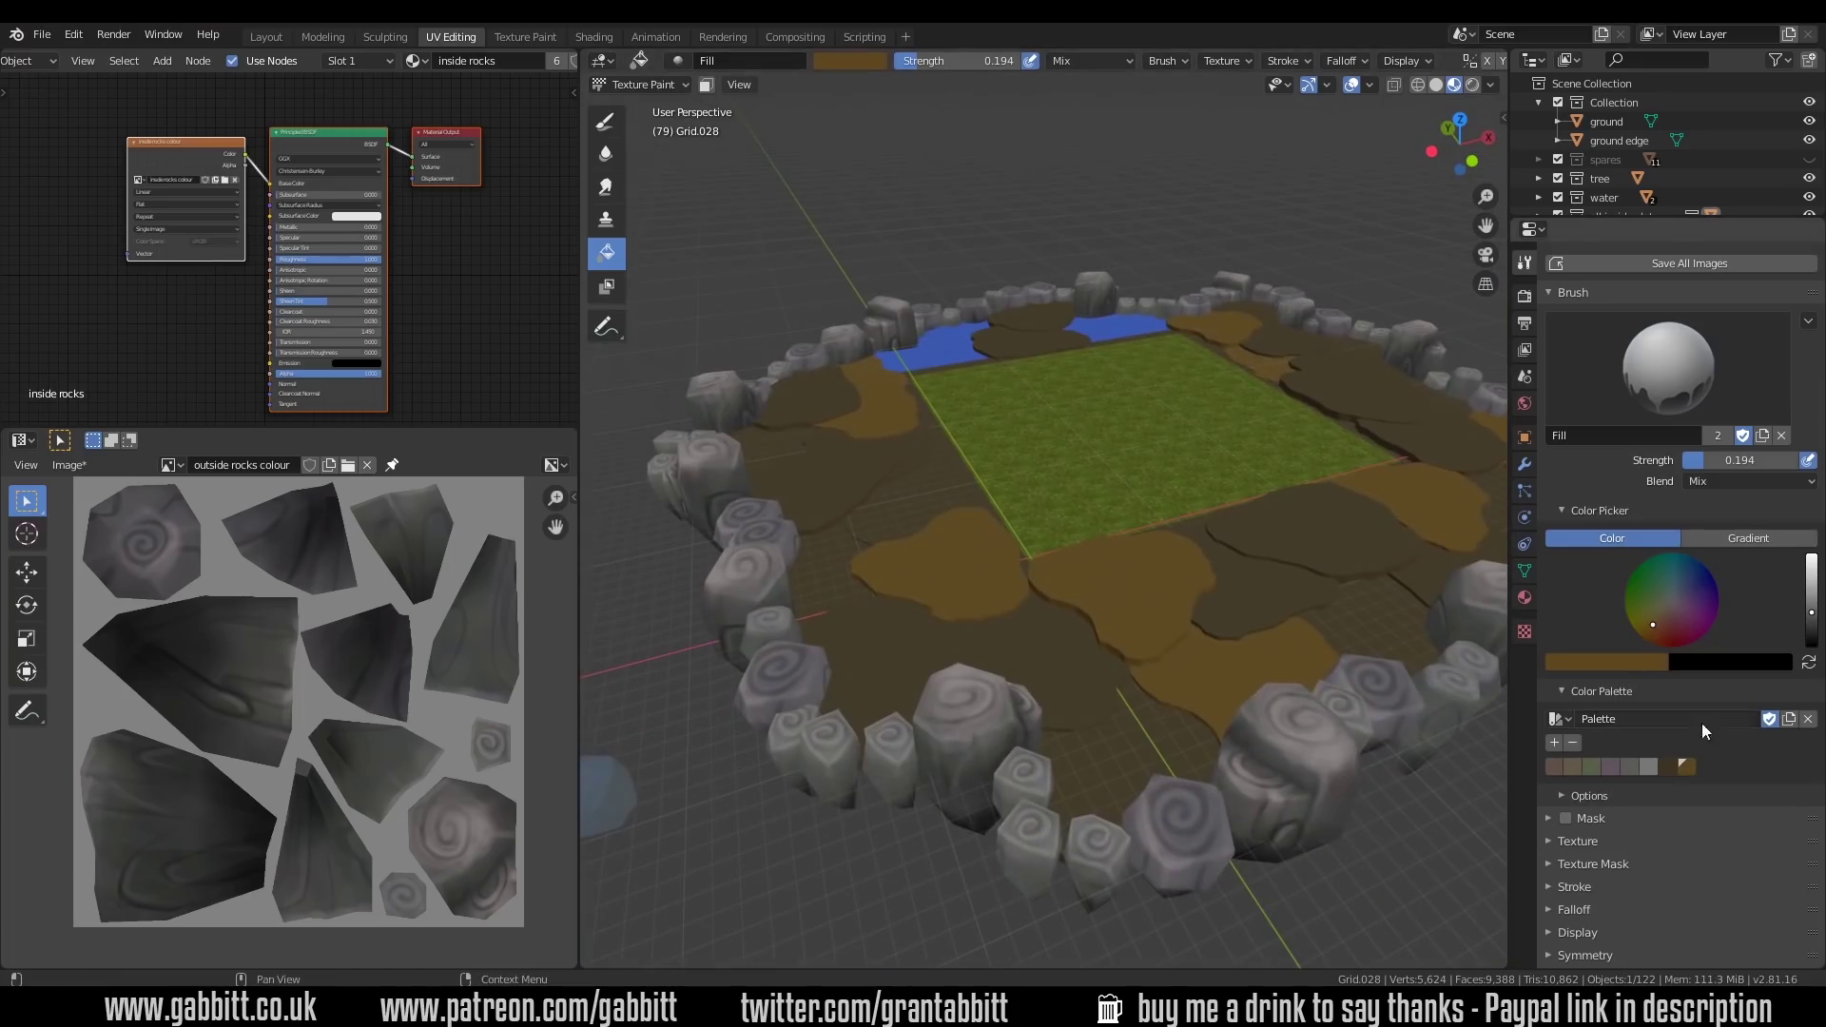
{"action": "left_click", "coordinate": [1131, 644]}
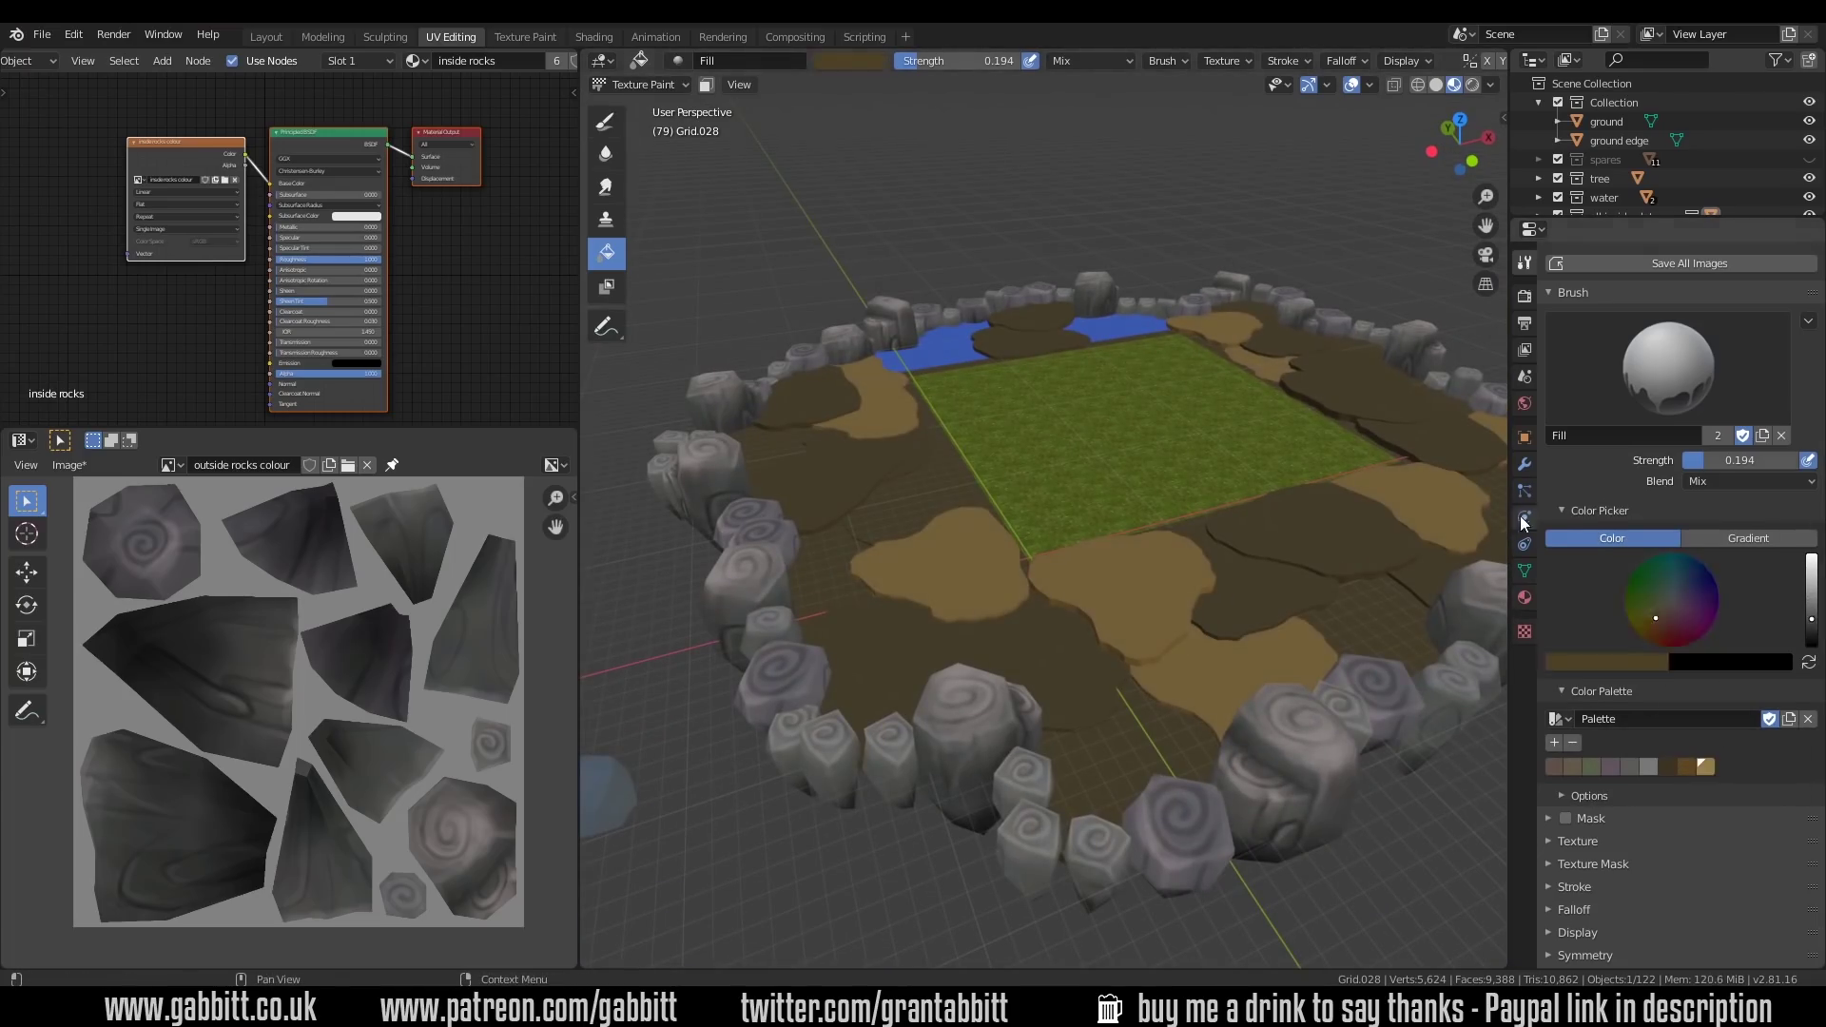
Switch to the Draw brush and orbit the tan plate to see the rocks behind it
{"action": "key", "text": "d"}
{"action": "scroll", "coordinate": [995, 604], "scroll_direction": "up", "scroll_amount": 4}
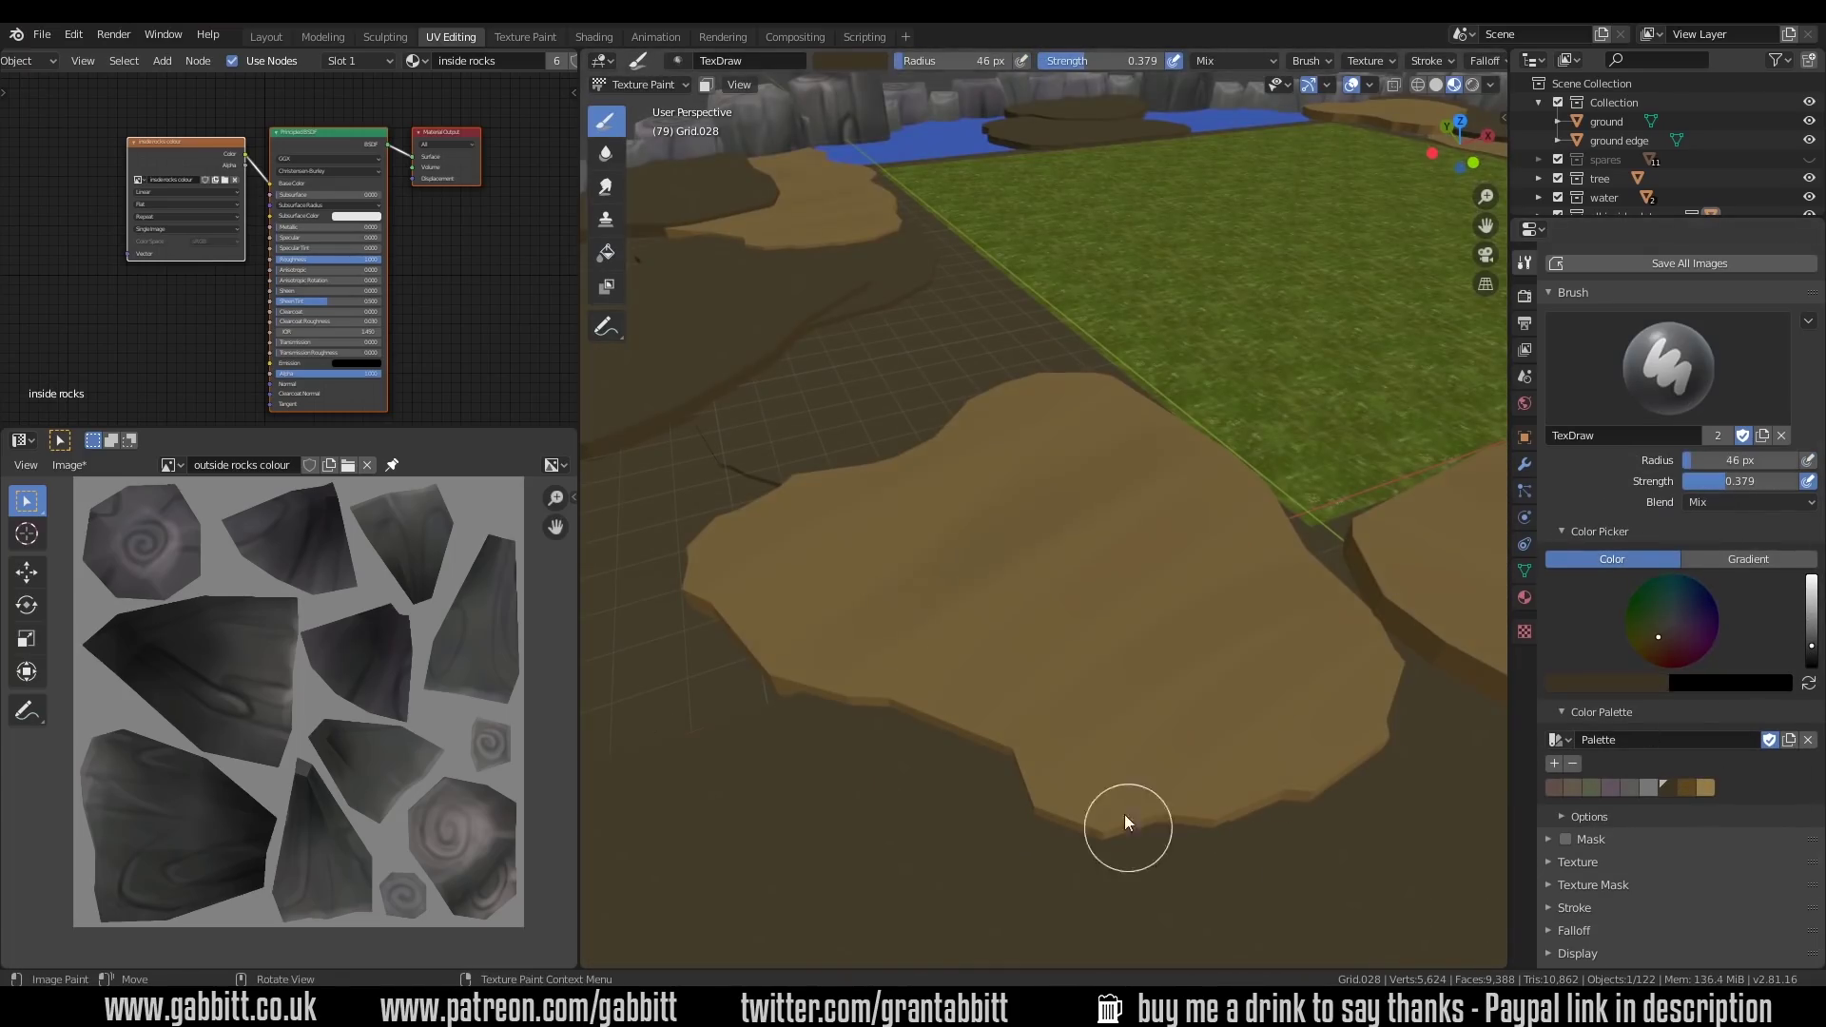
{"action": "middle_click_drag", "start_coordinate": [704, 696], "coordinate": [1159, 517]}
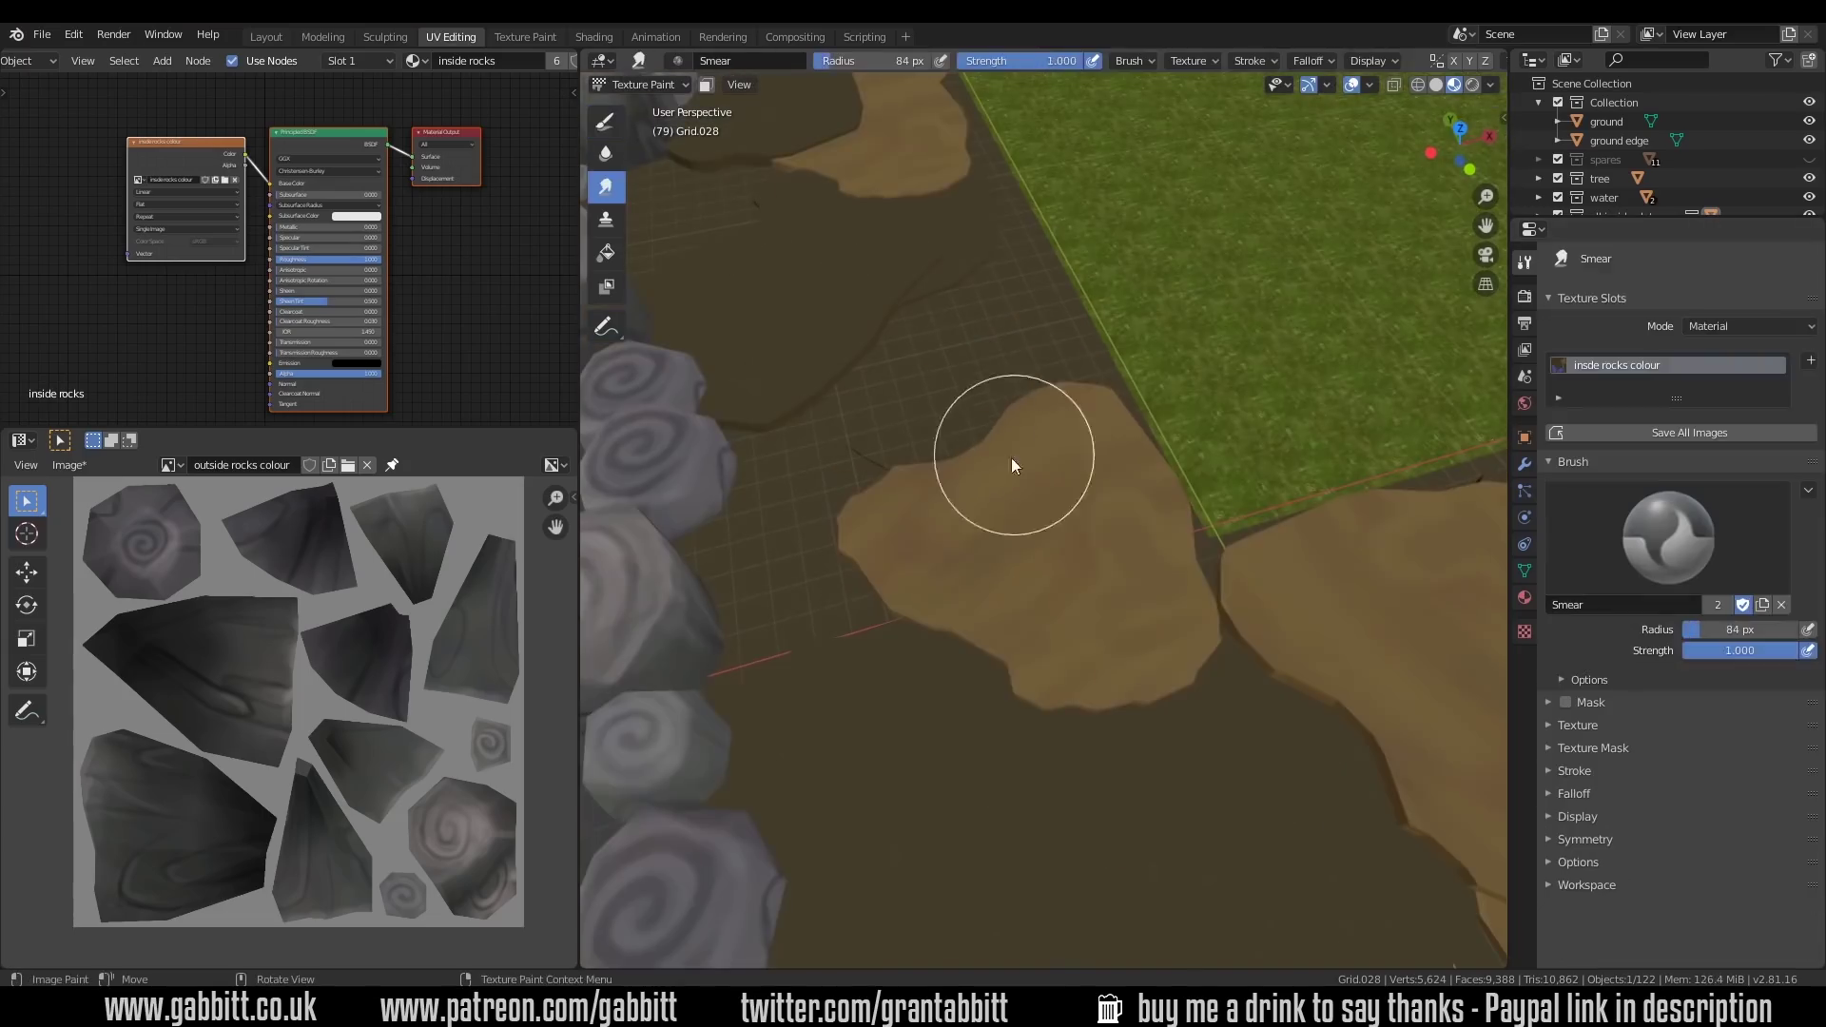
{"action": "scroll", "coordinate": [1194, 738], "scroll_direction": "down", "scroll_amount": 3}
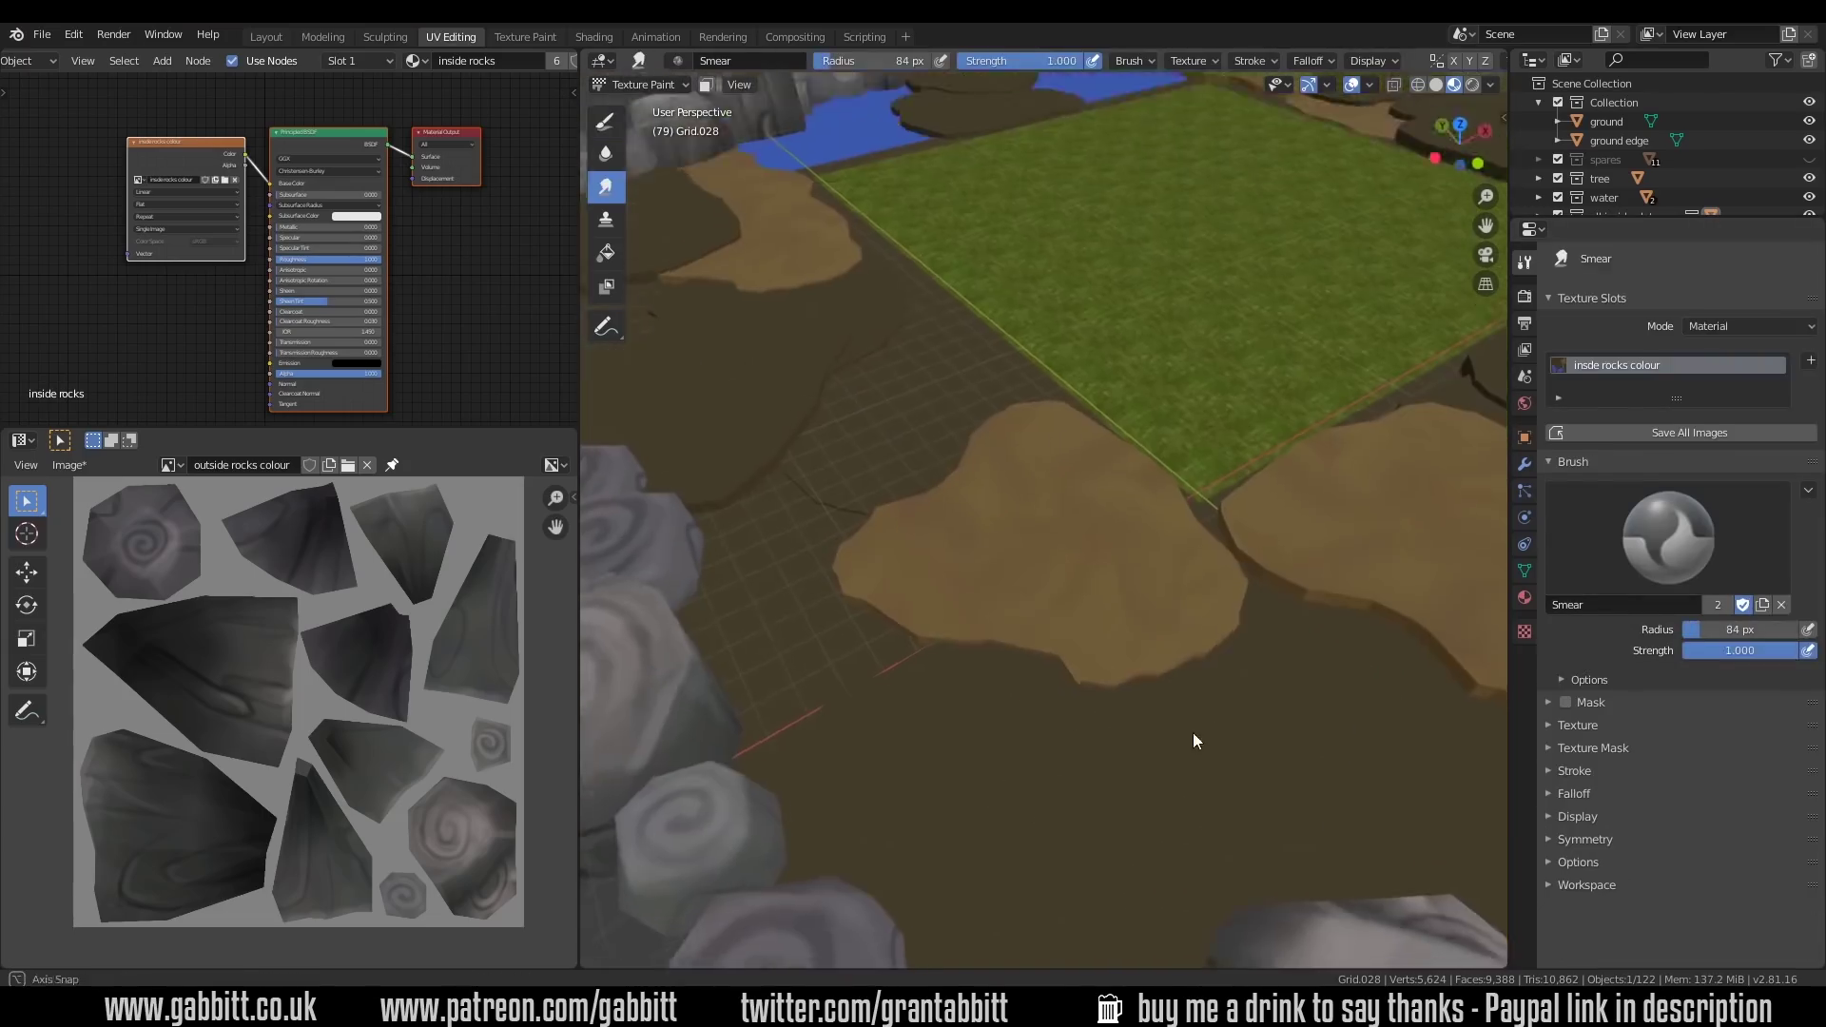
{"action": "scroll", "coordinate": [1156, 581], "scroll_direction": "up", "scroll_amount": 3}
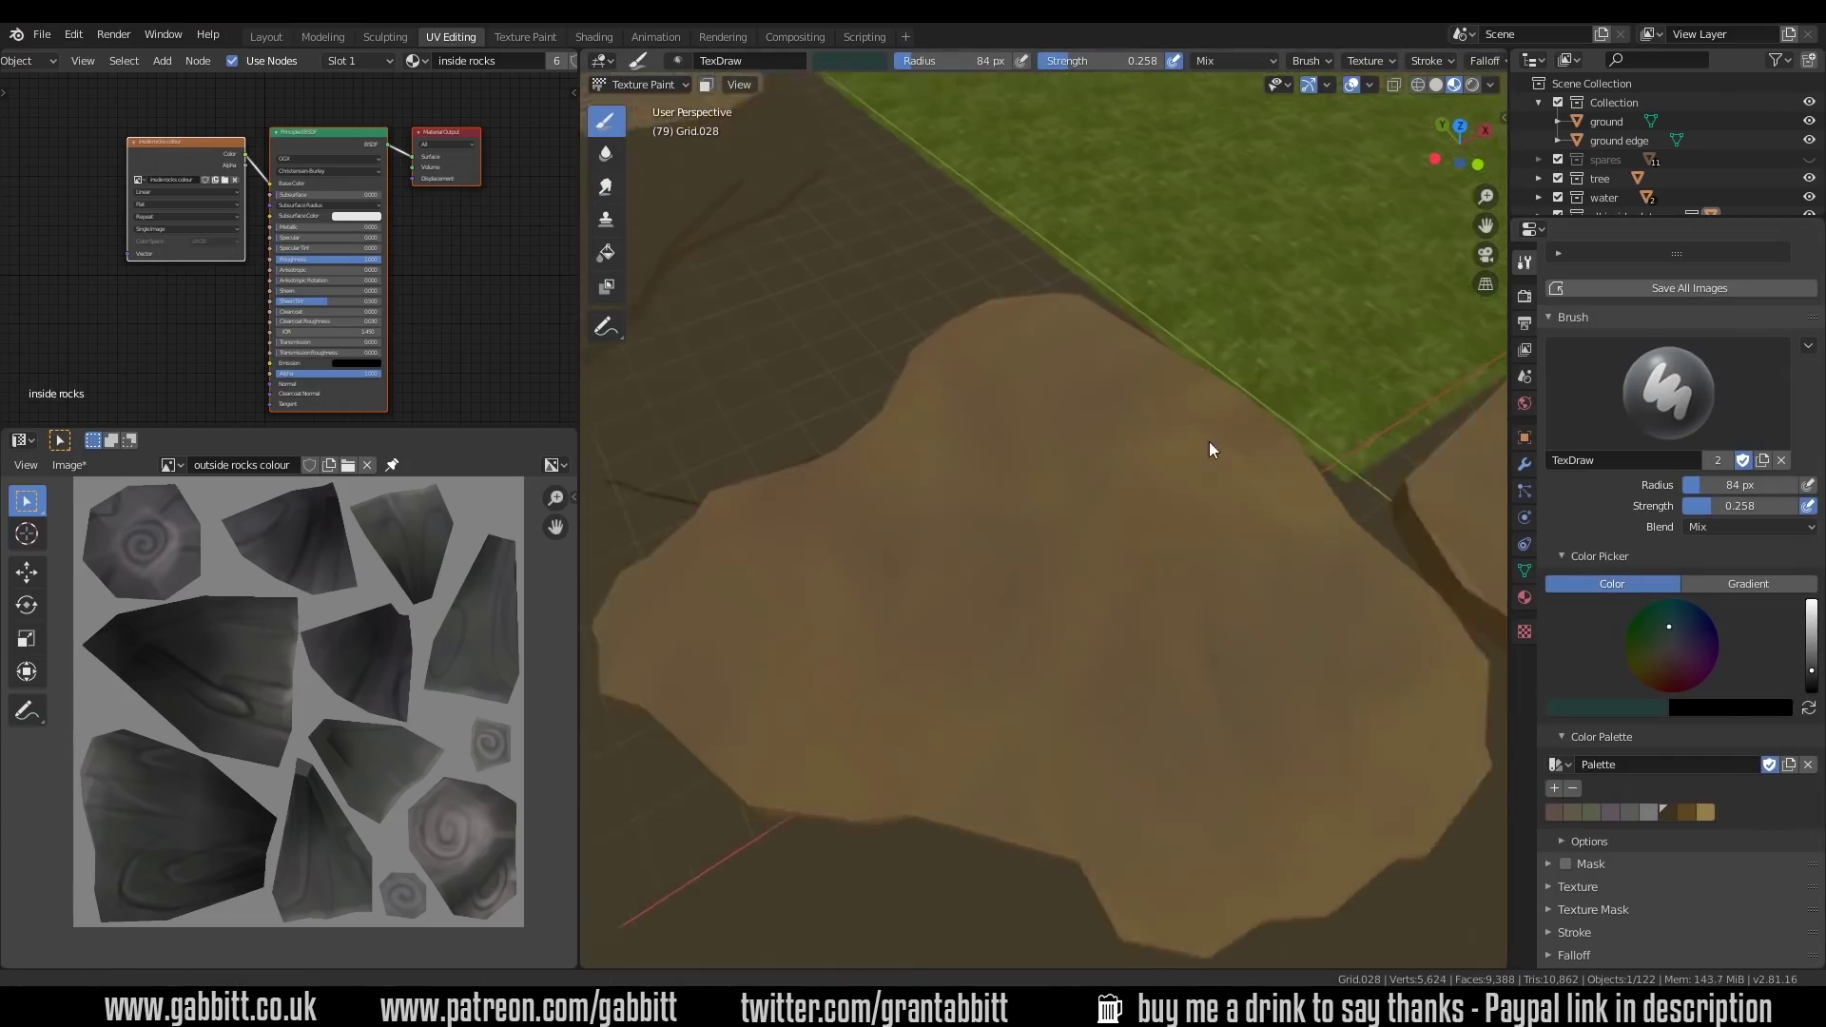
{"action": "scroll", "coordinate": [1092, 570], "scroll_direction": "up", "scroll_amount": 2}
{"action": "scroll", "coordinate": [1202, 700], "scroll_direction": "down", "scroll_amount": 2}
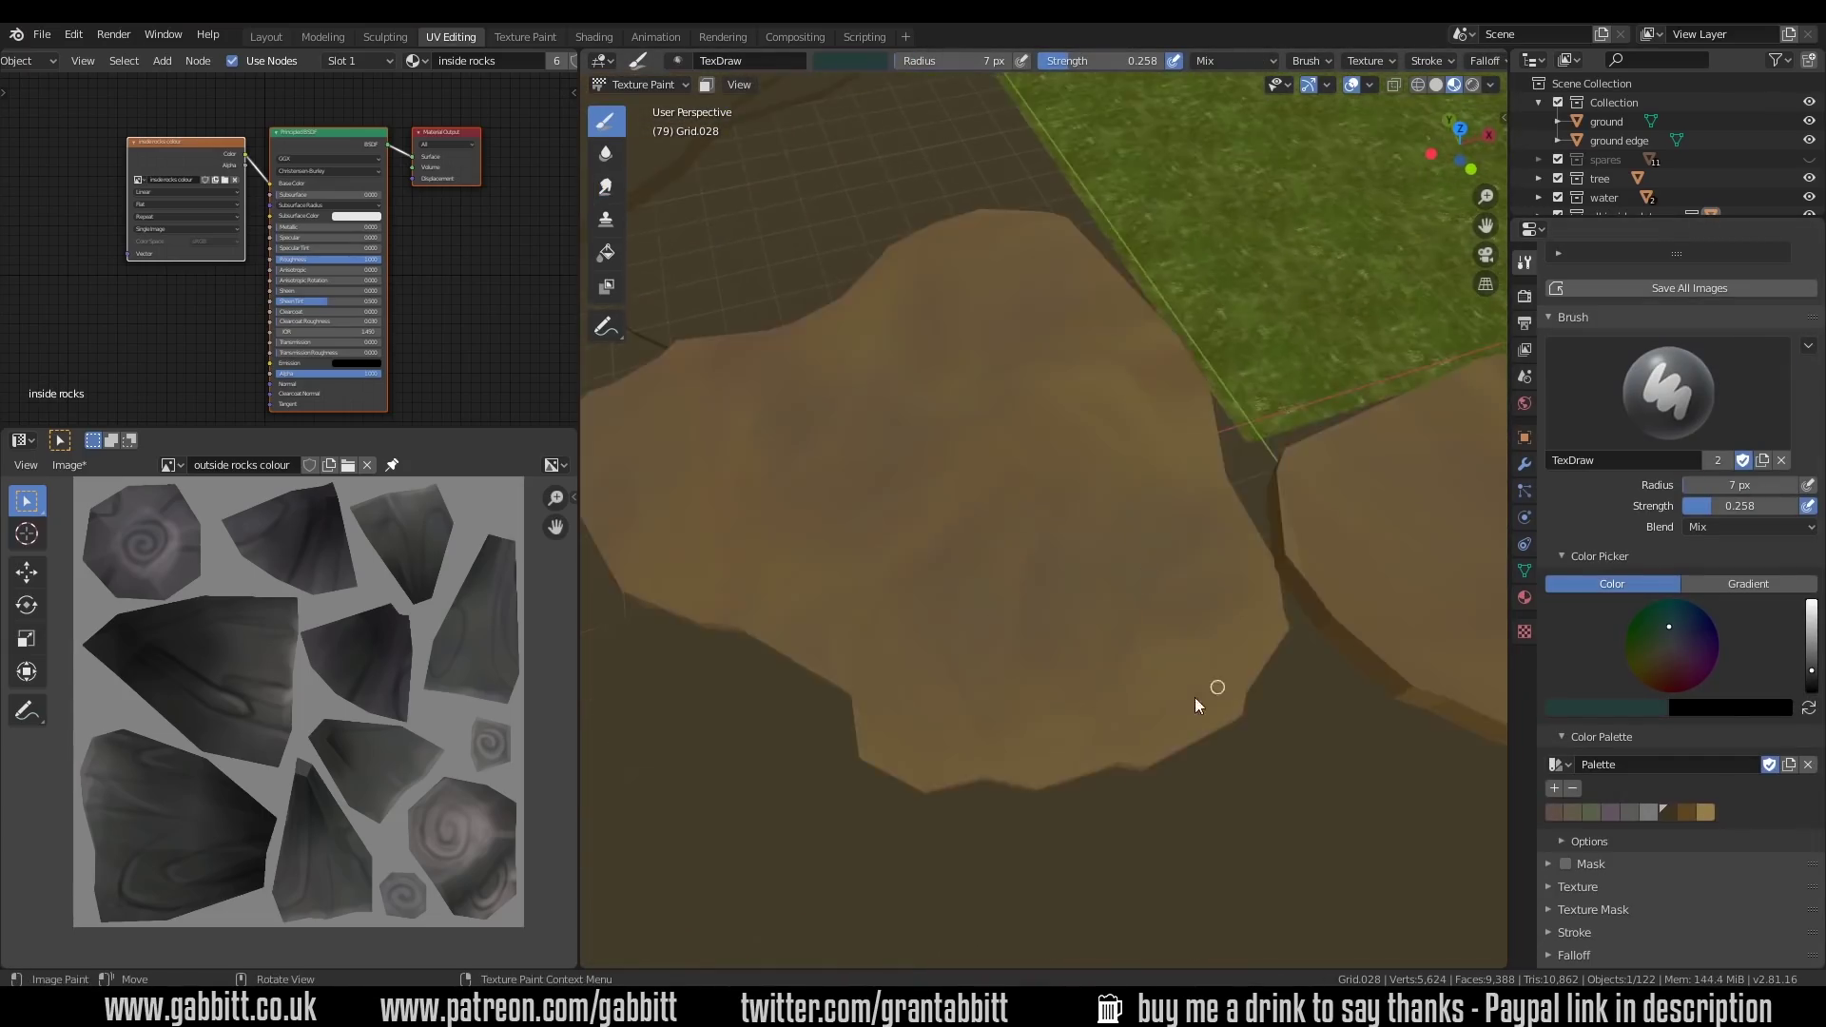
{"action": "scroll", "coordinate": [970, 733], "scroll_direction": "down", "scroll_amount": 3}
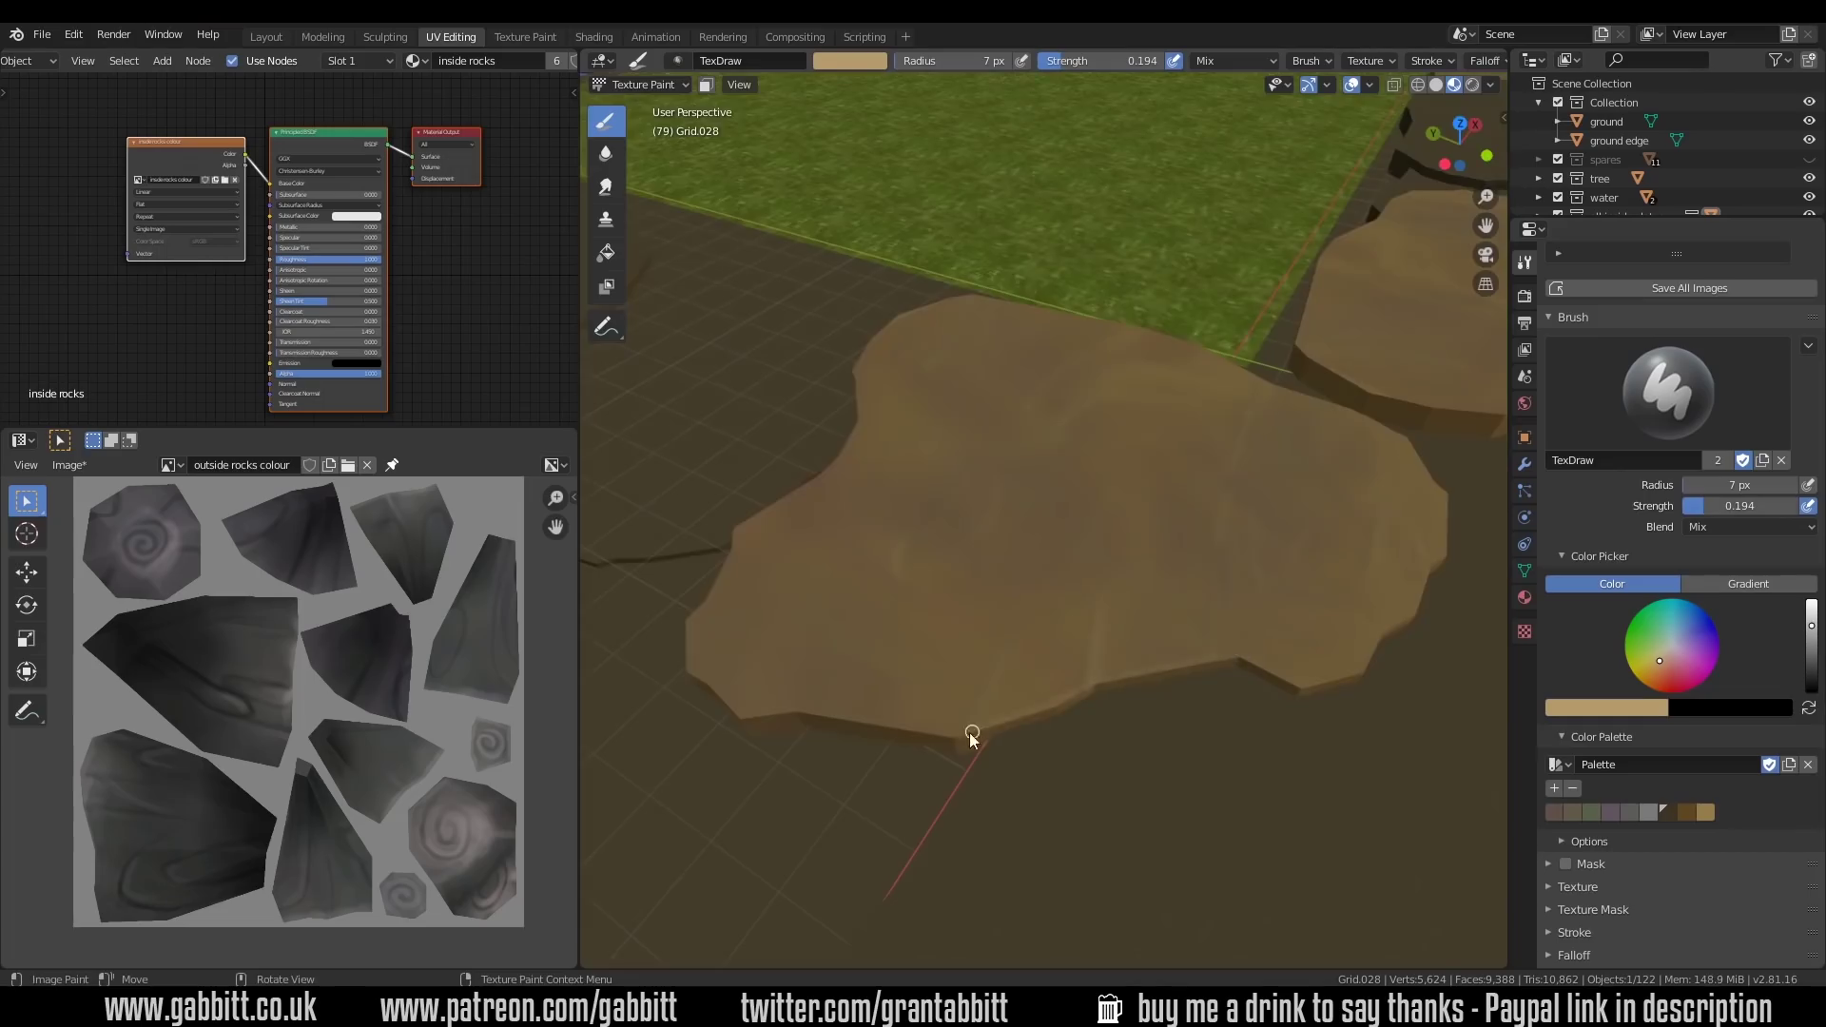
{"action": "middle_click_drag", "start_coordinate": [970, 733], "coordinate": [1344, 704]}
Isolate the tan plate in Local view, darken the brush colour, and brush darker shading across it
{"action": "key", "text": "KP_Divide"}
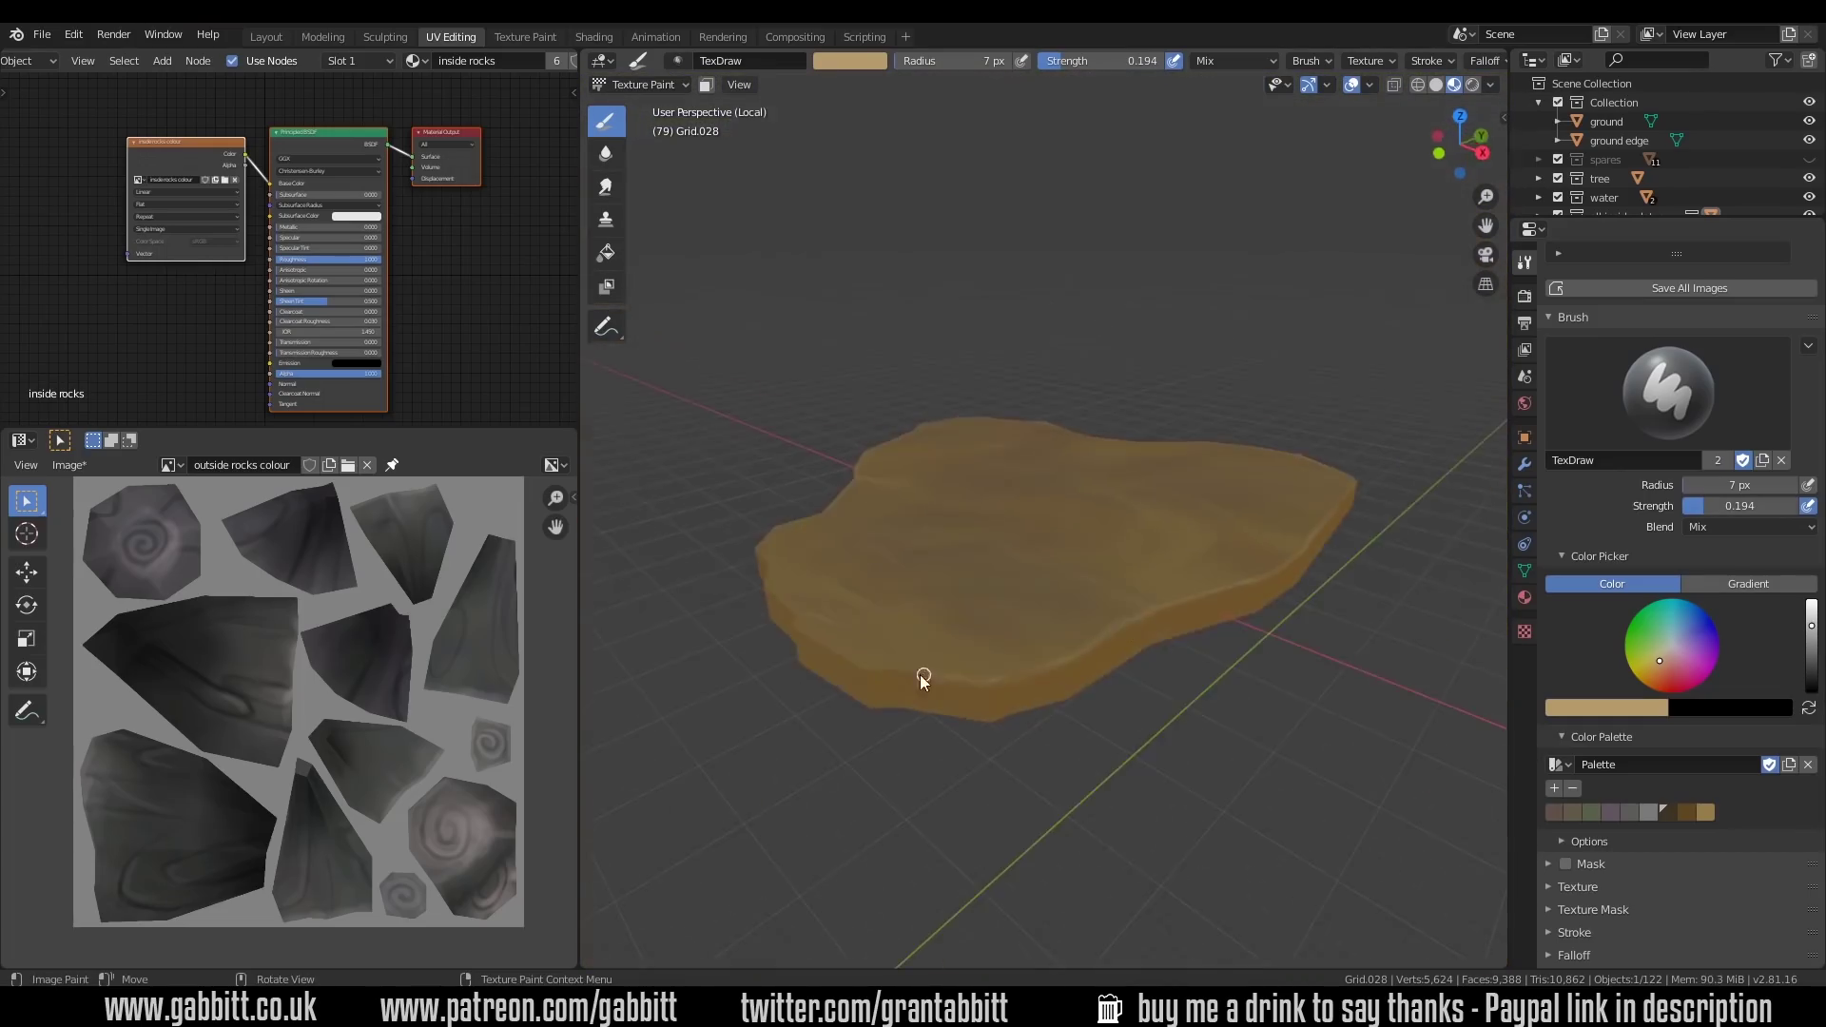
{"action": "middle_click_drag", "start_coordinate": [921, 681], "coordinate": [1133, 628]}
{"action": "key", "text": "s"}
{"action": "mouse_move", "coordinate": [909, 701]}
{"action": "middle_mouse_down"}
{"action": "mouse_move", "coordinate": [1149, 611]}
{"action": "mouse_move", "coordinate": [1121, 767]}
{"action": "mouse_move", "coordinate": [1024, 825]}
{"action": "mouse_move", "coordinate": [1246, 745]}
{"action": "mouse_move", "coordinate": [1170, 758]}
{"action": "mouse_move", "coordinate": [1007, 725]}
{"action": "mouse_move", "coordinate": [1159, 758]}
{"action": "mouse_move", "coordinate": [1144, 767]}
{"action": "middle_mouse_up"}
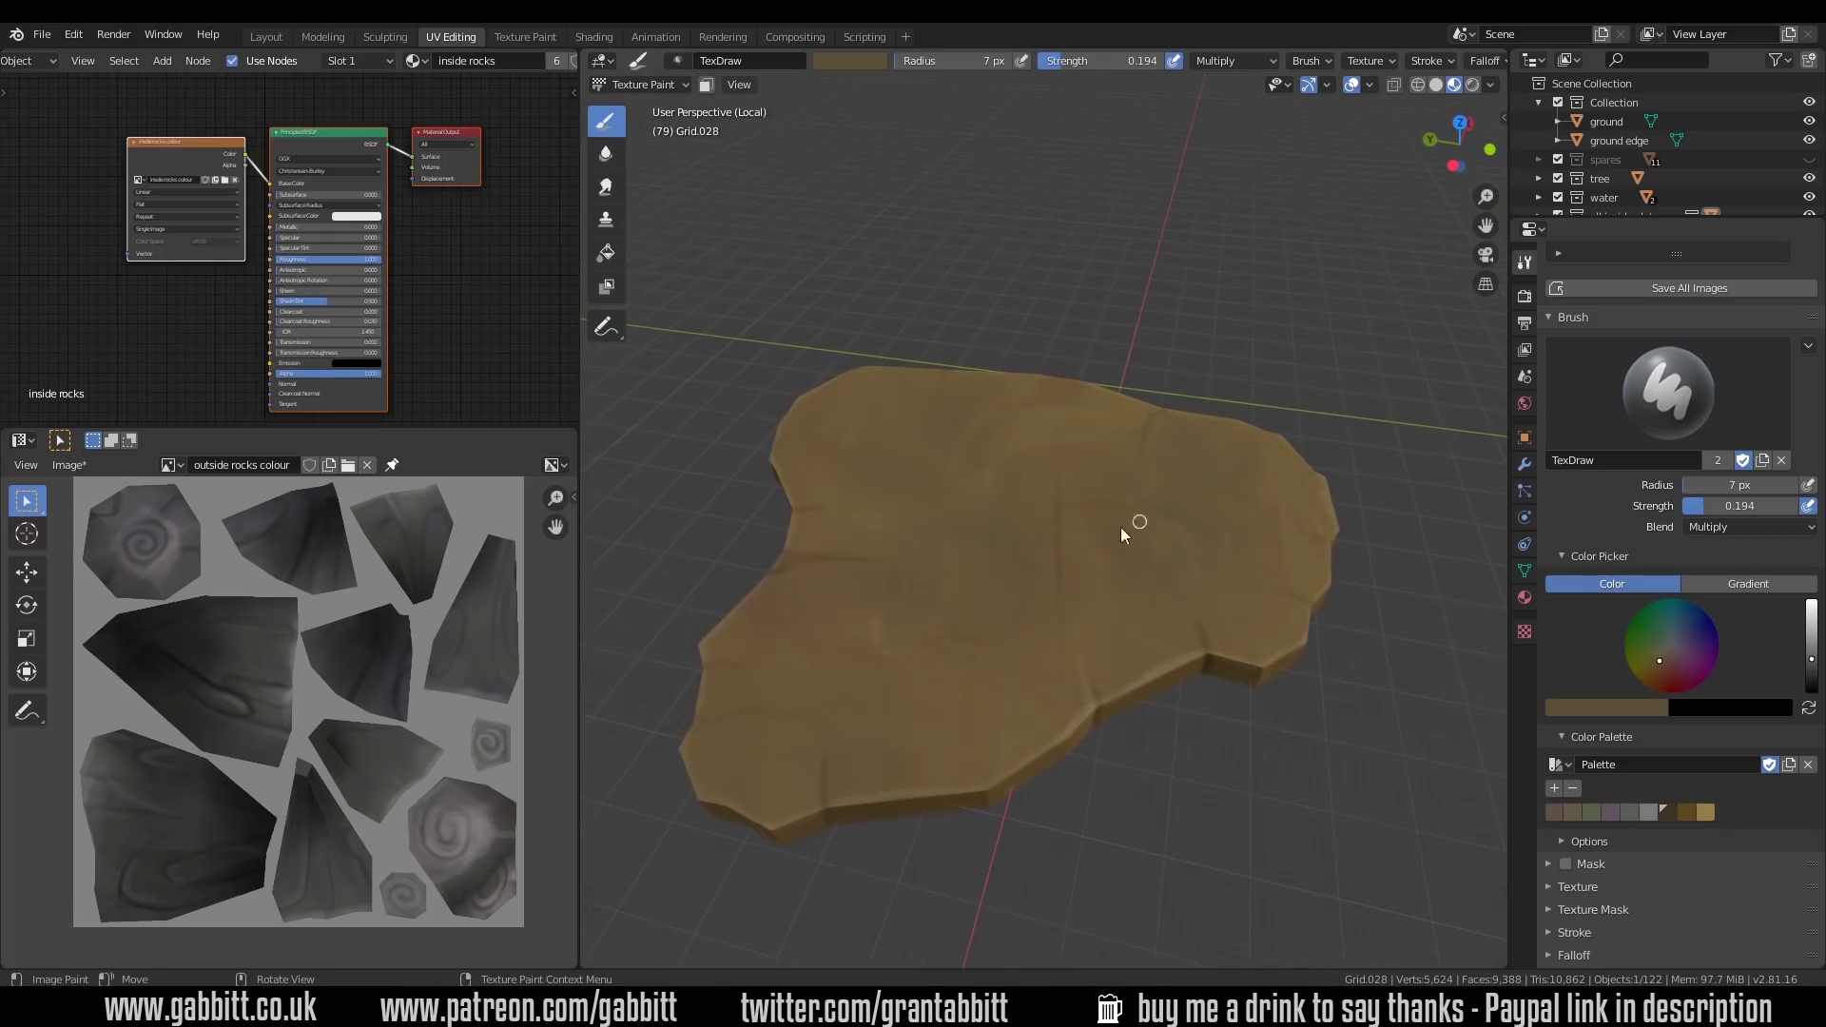
{"action": "middle_click_drag", "start_coordinate": [1272, 555], "coordinate": [1052, 555]}
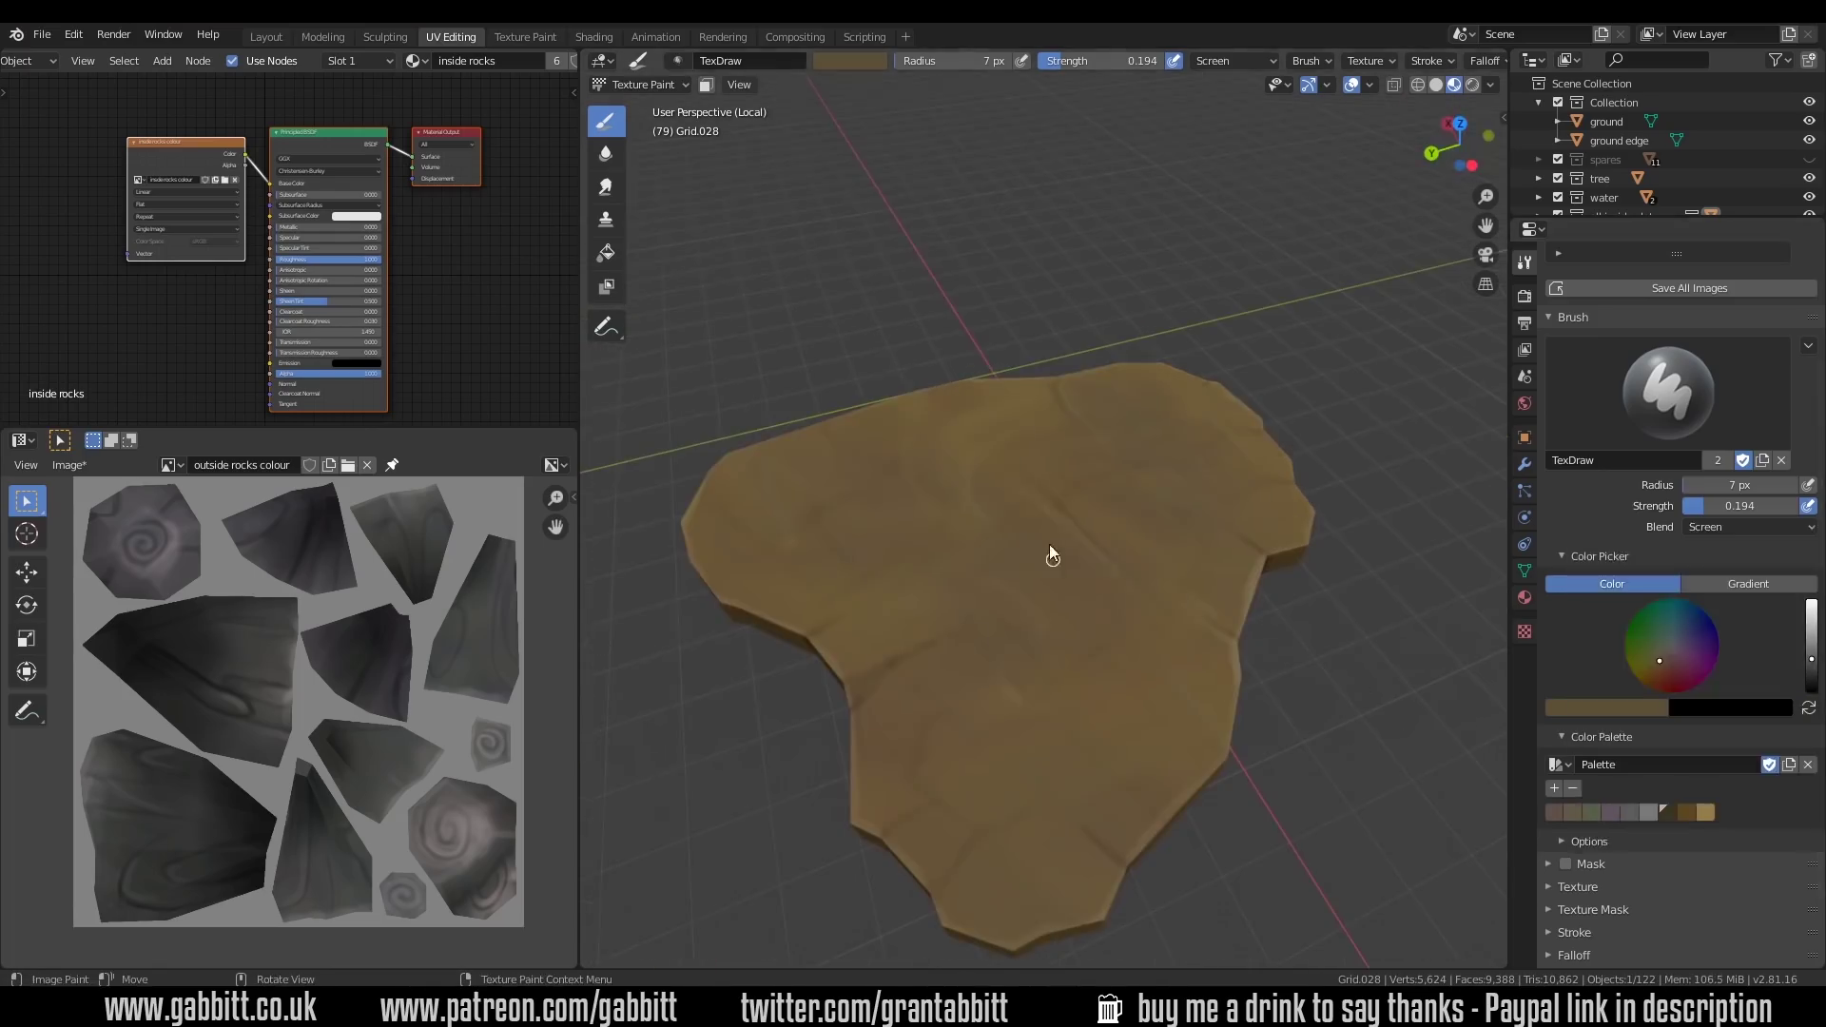
{"action": "middle_click_drag", "start_coordinate": [1224, 529], "coordinate": [1022, 707]}
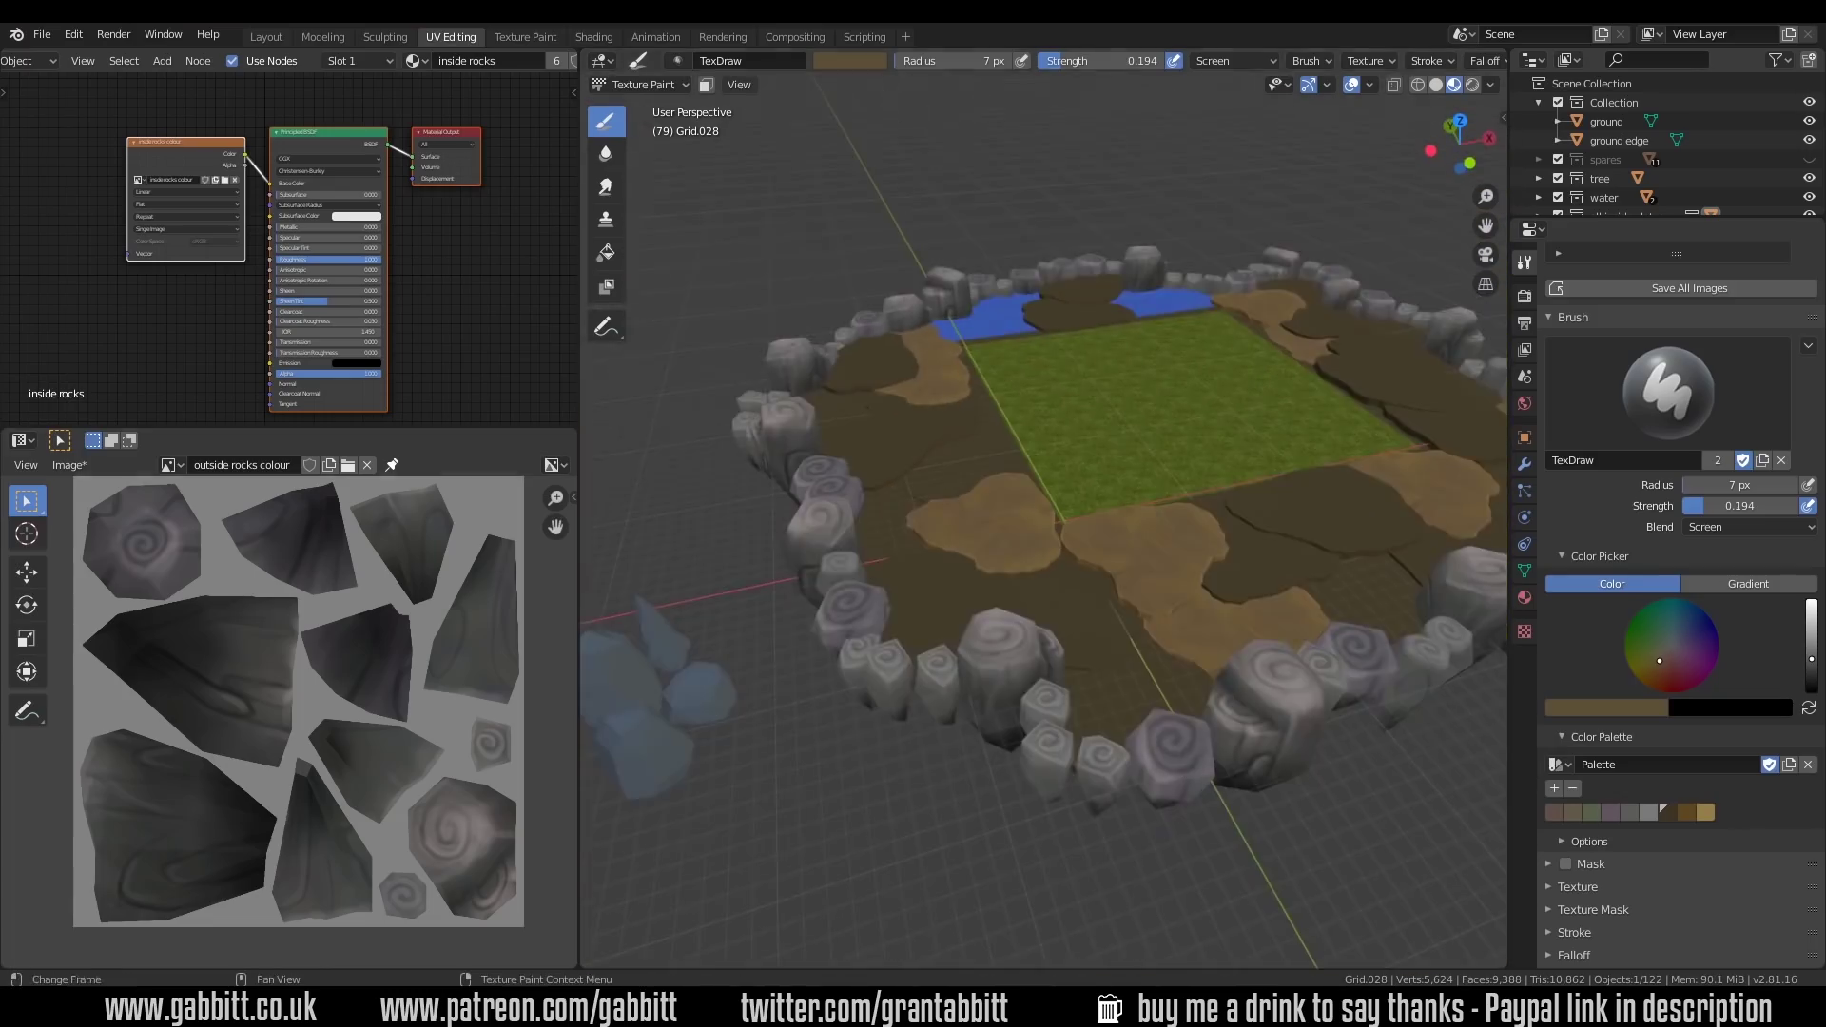
Set the brush blend to Multiply and sample a colour from the plates
{"action": "left_click", "coordinate": [1738, 650]}
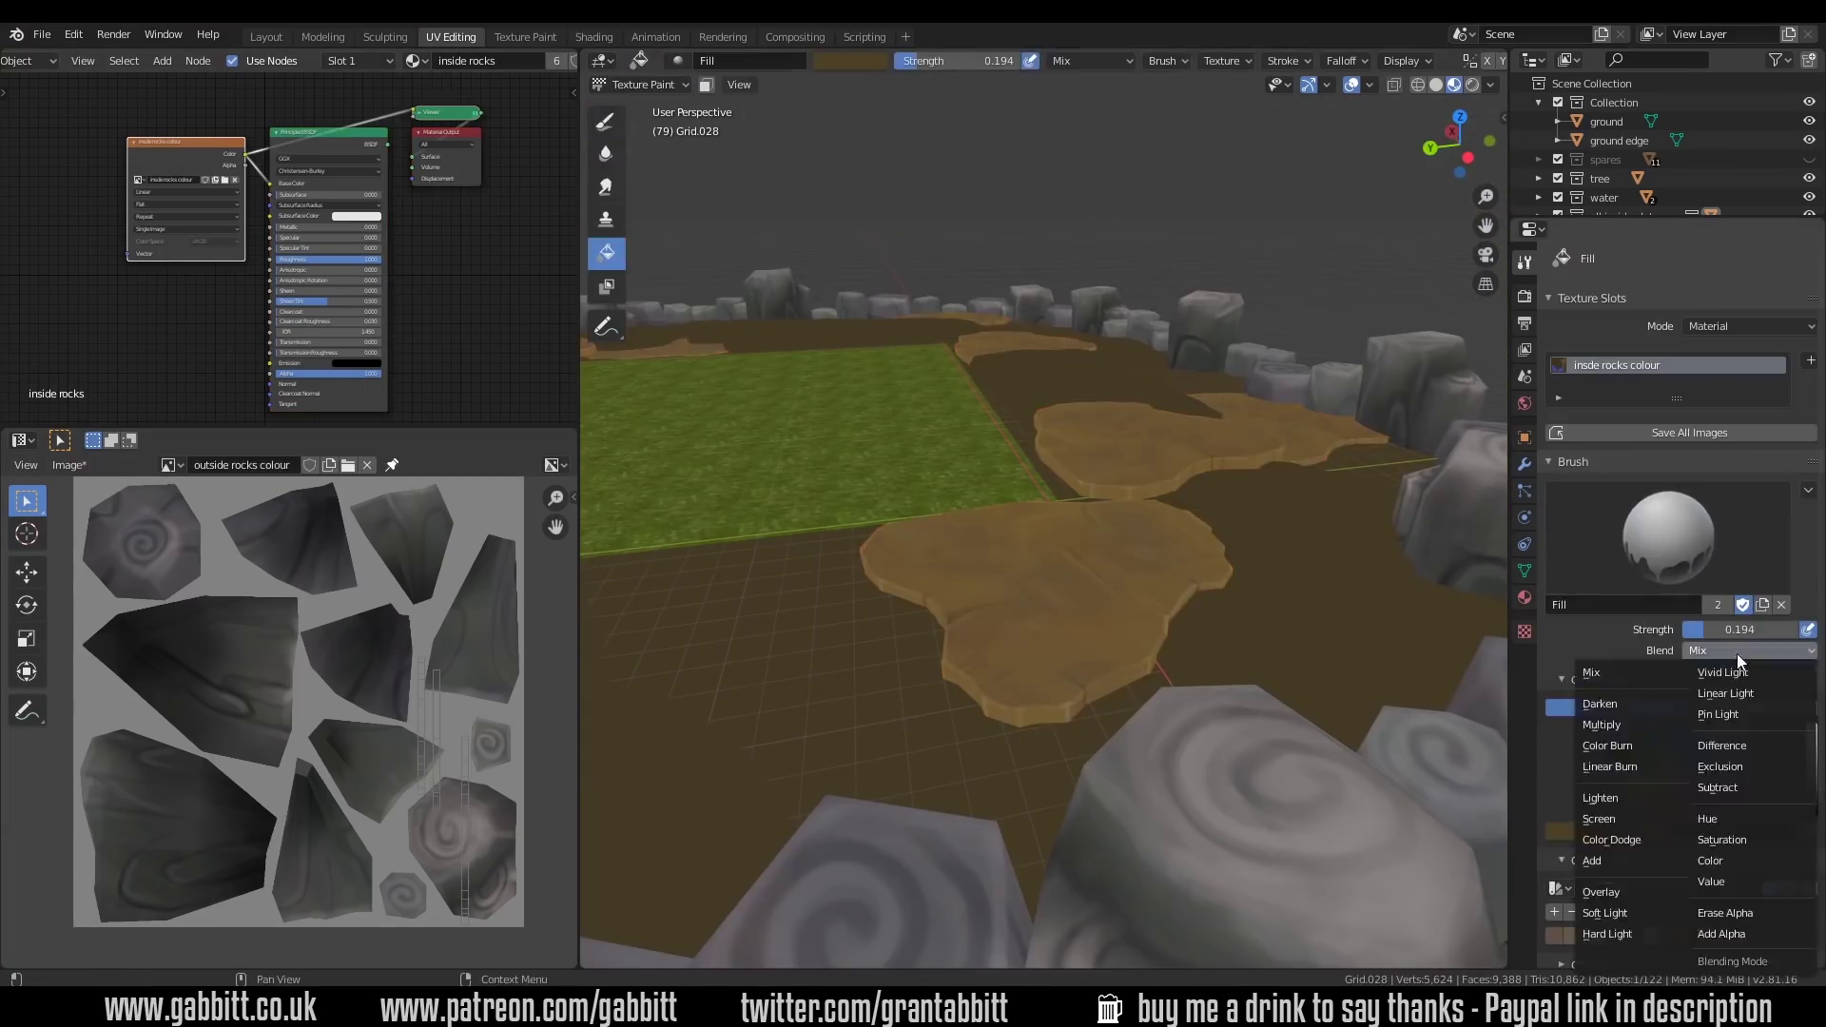
{"action": "left_click", "coordinate": [1601, 725]}
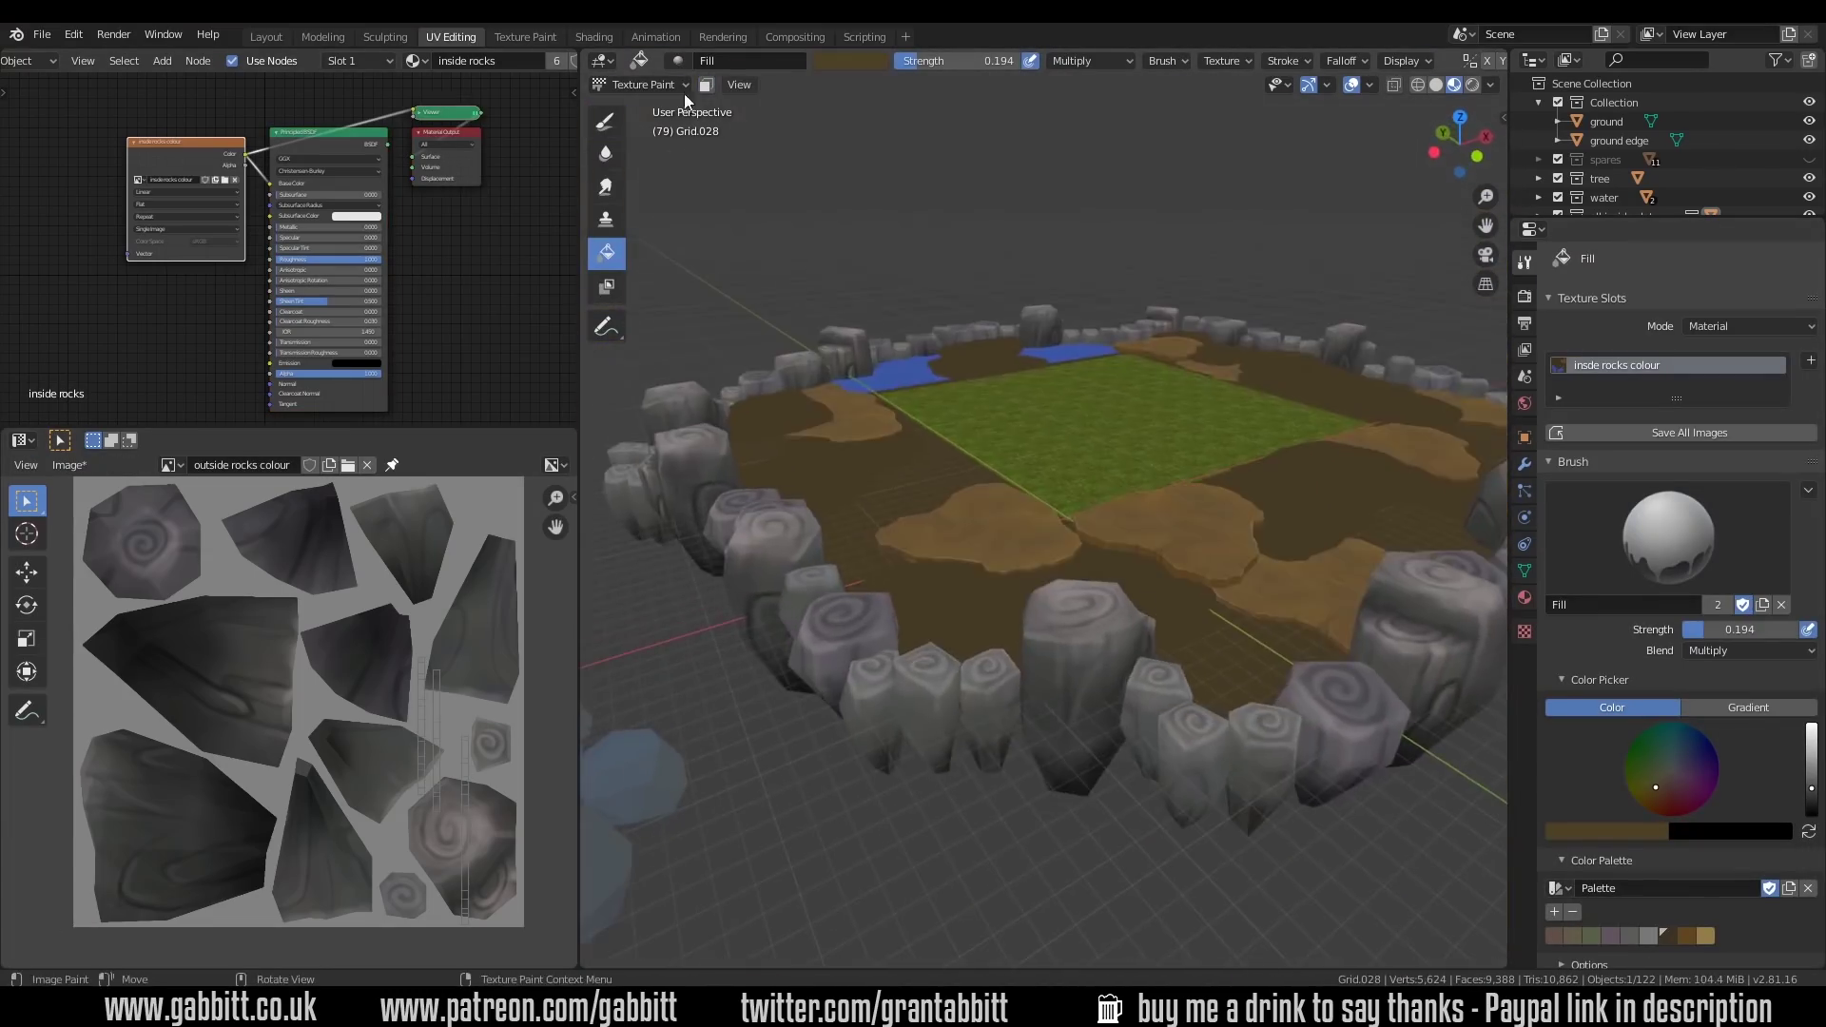
{"action": "key", "text": "s"}
{"action": "left_click", "coordinate": [966, 640]}
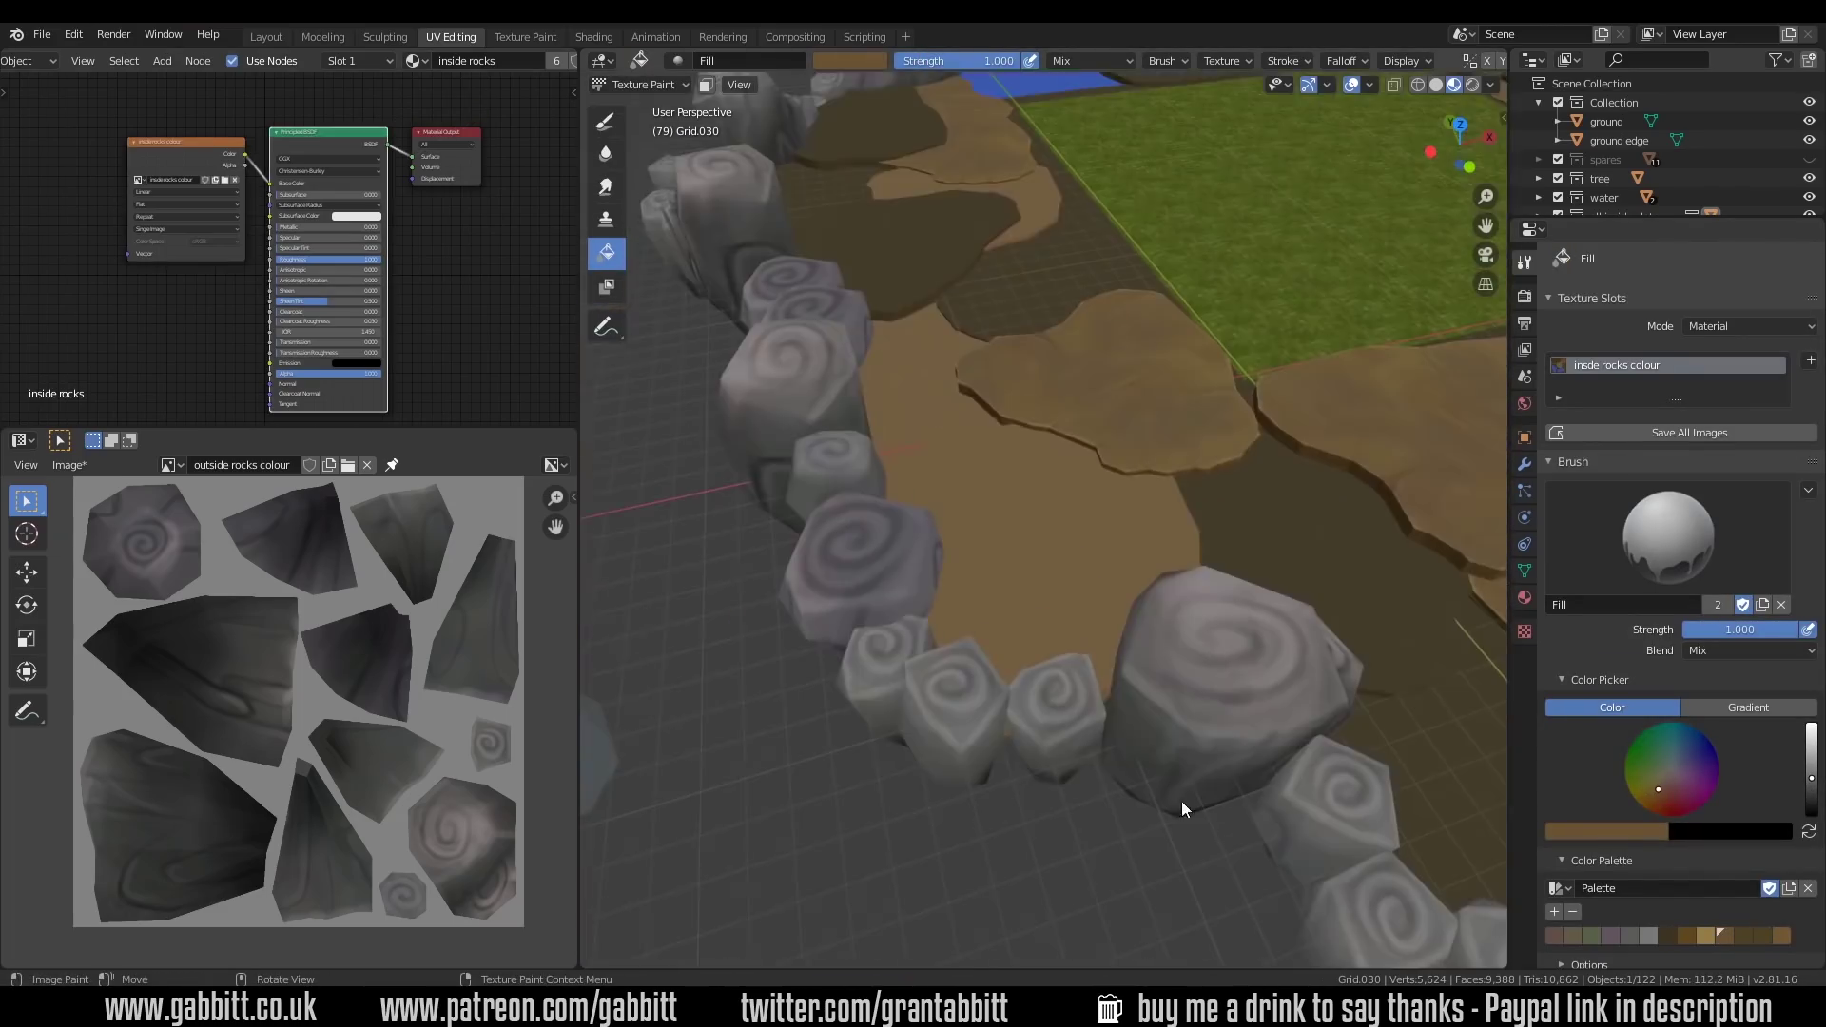
Brighten the brush colour, paint highlights along the slab's cracks, then exit Local view
{"action": "key", "text": "shift+space"}
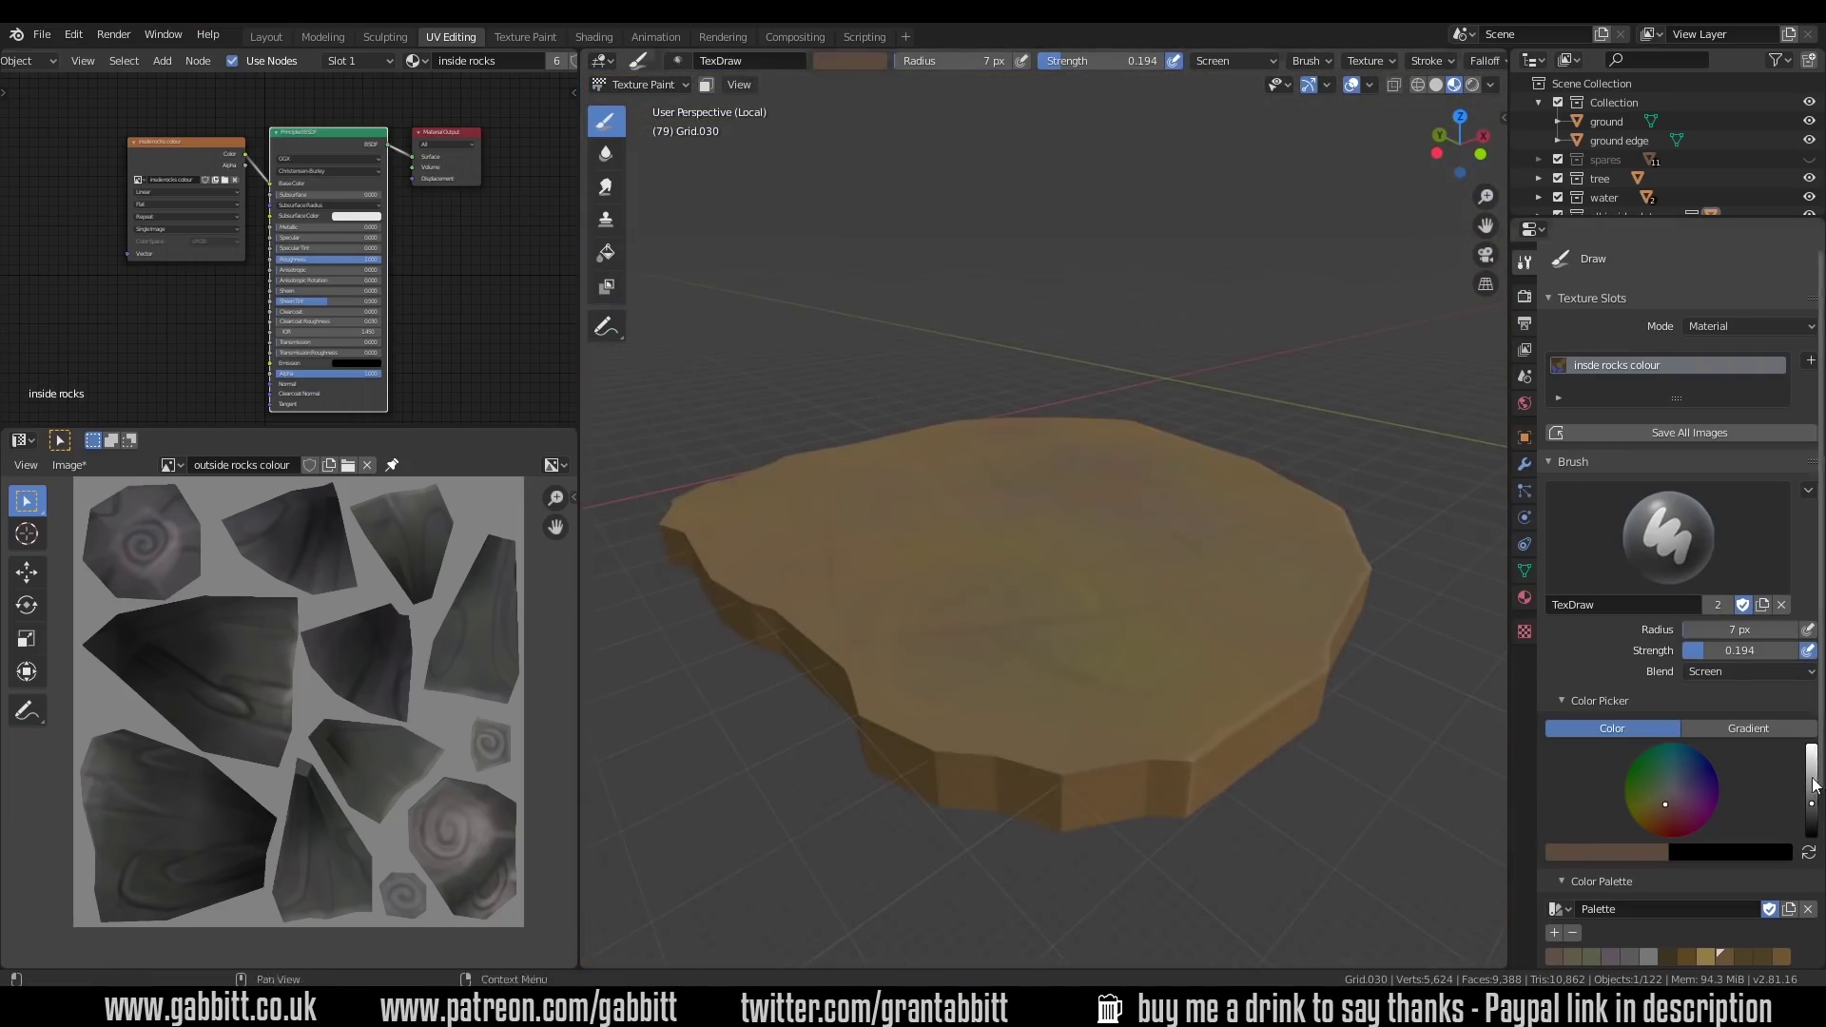
{"action": "left_click_drag", "start_coordinate": [1812, 785], "coordinate": [1812, 778]}
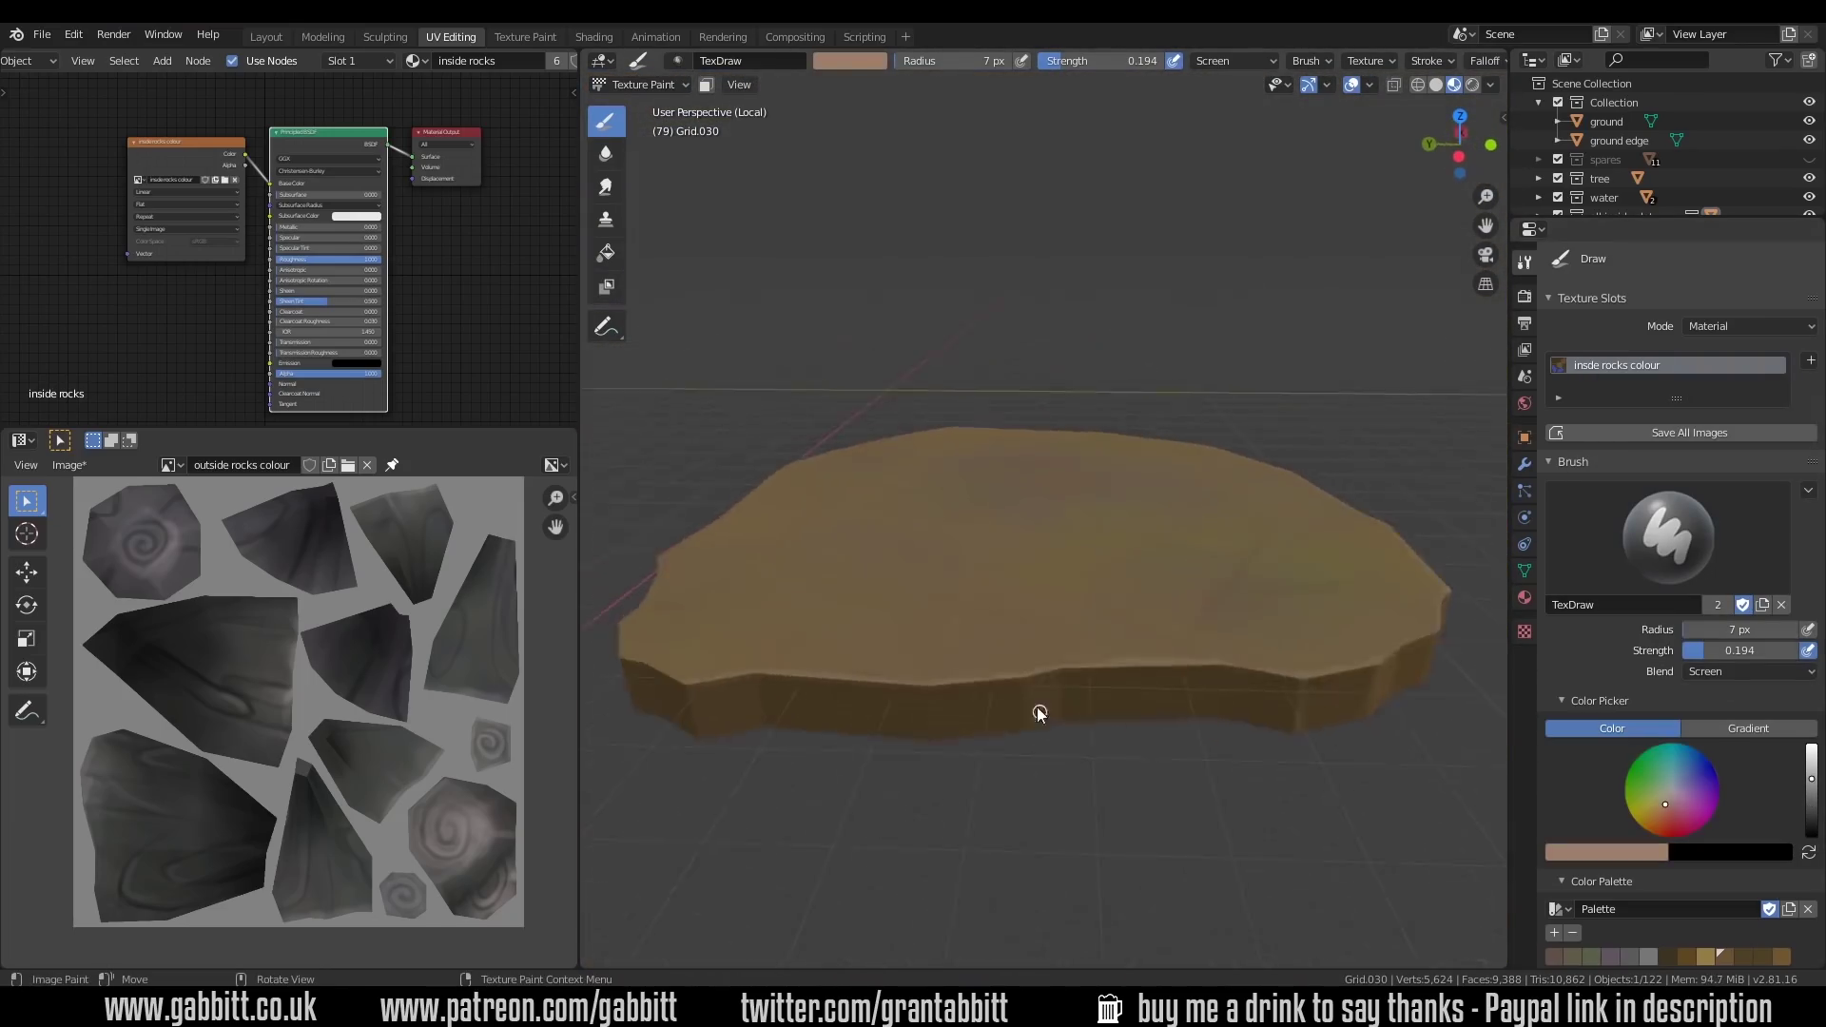
{"action": "middle_click_drag", "start_coordinate": [1039, 713], "coordinate": [1129, 841]}
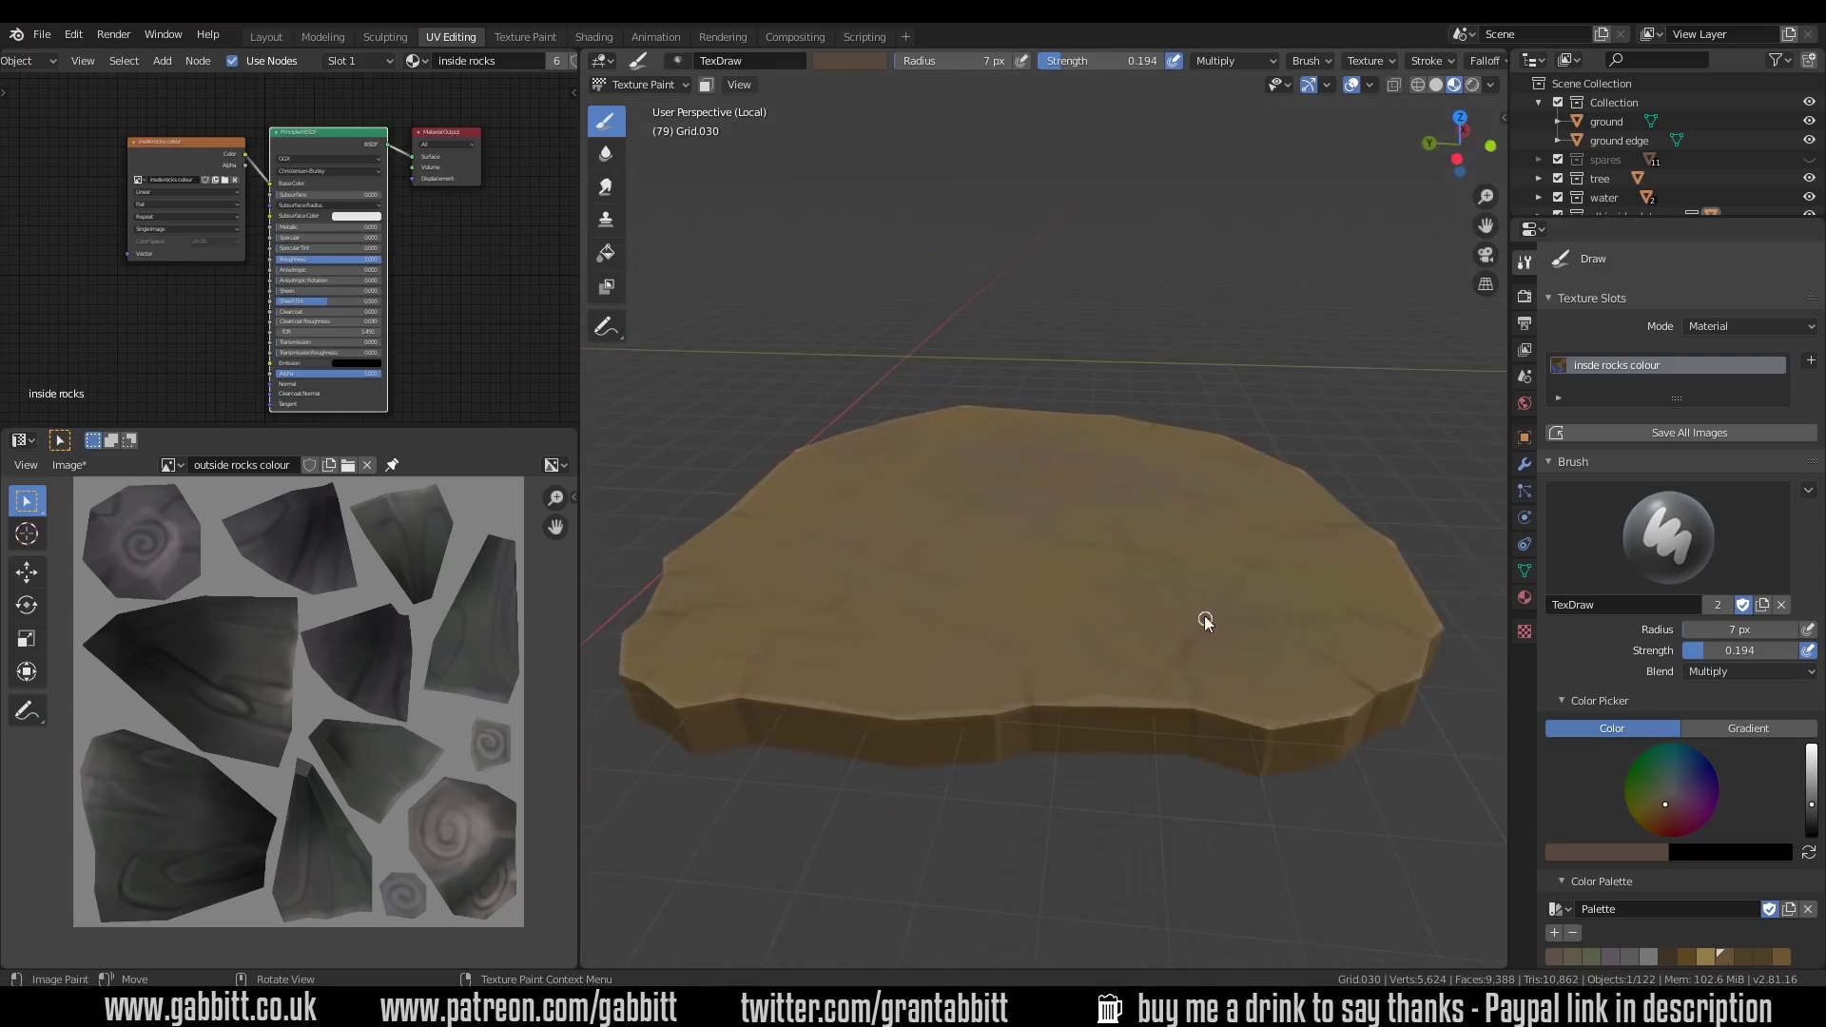
{"action": "middle_click_drag", "start_coordinate": [880, 791], "coordinate": [1093, 750]}
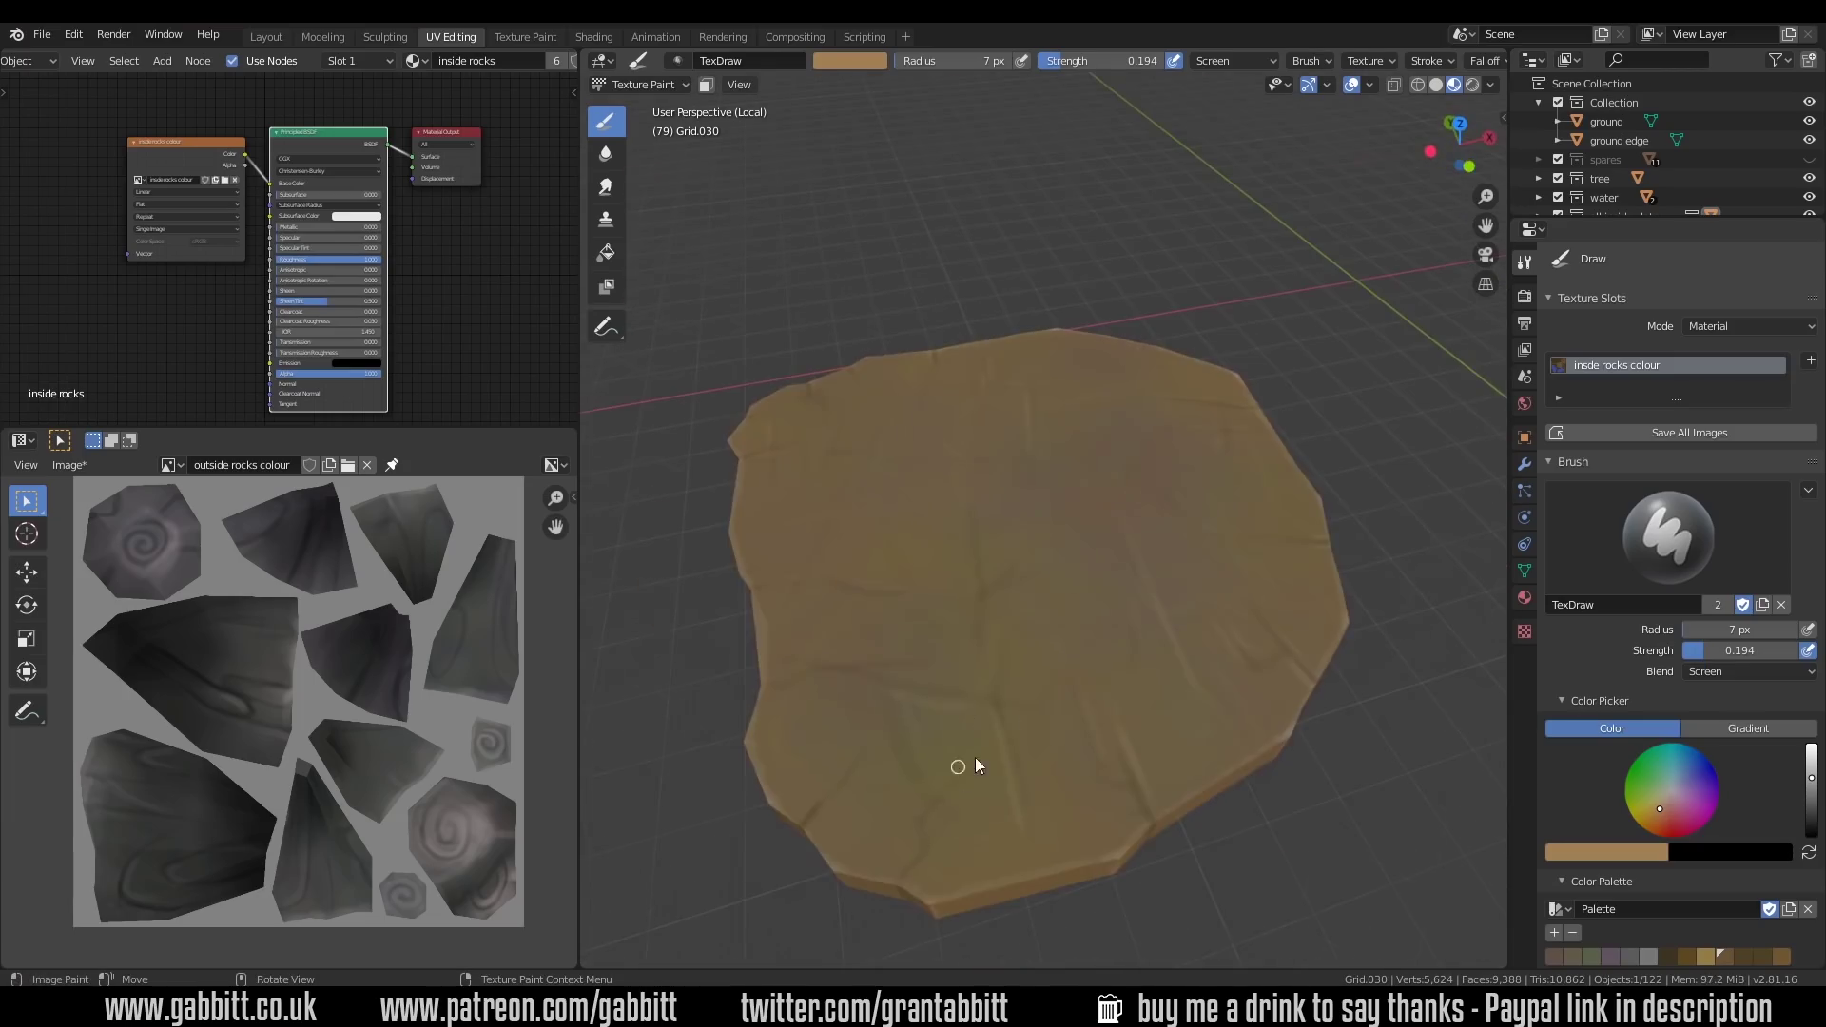
{"action": "key", "text": "KP_Divide"}
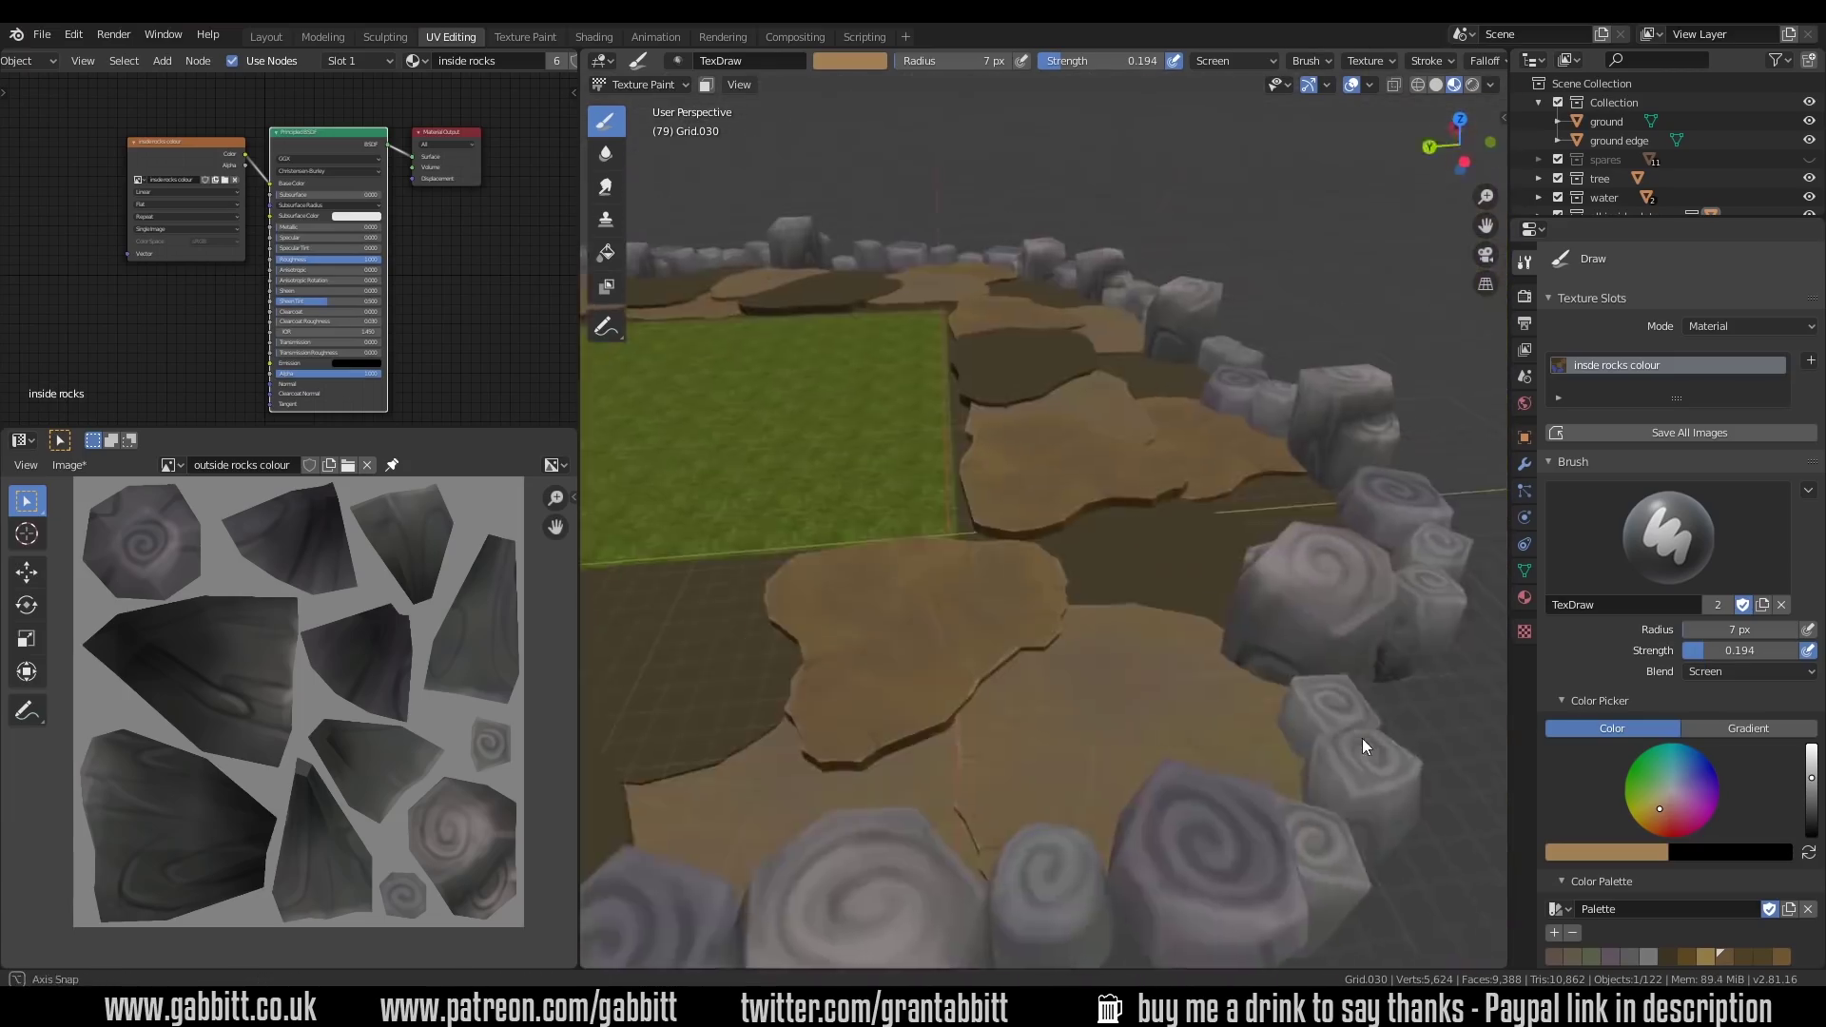
{"action": "left_click", "coordinate": [183, 181], "text": "ctrl+shift"}
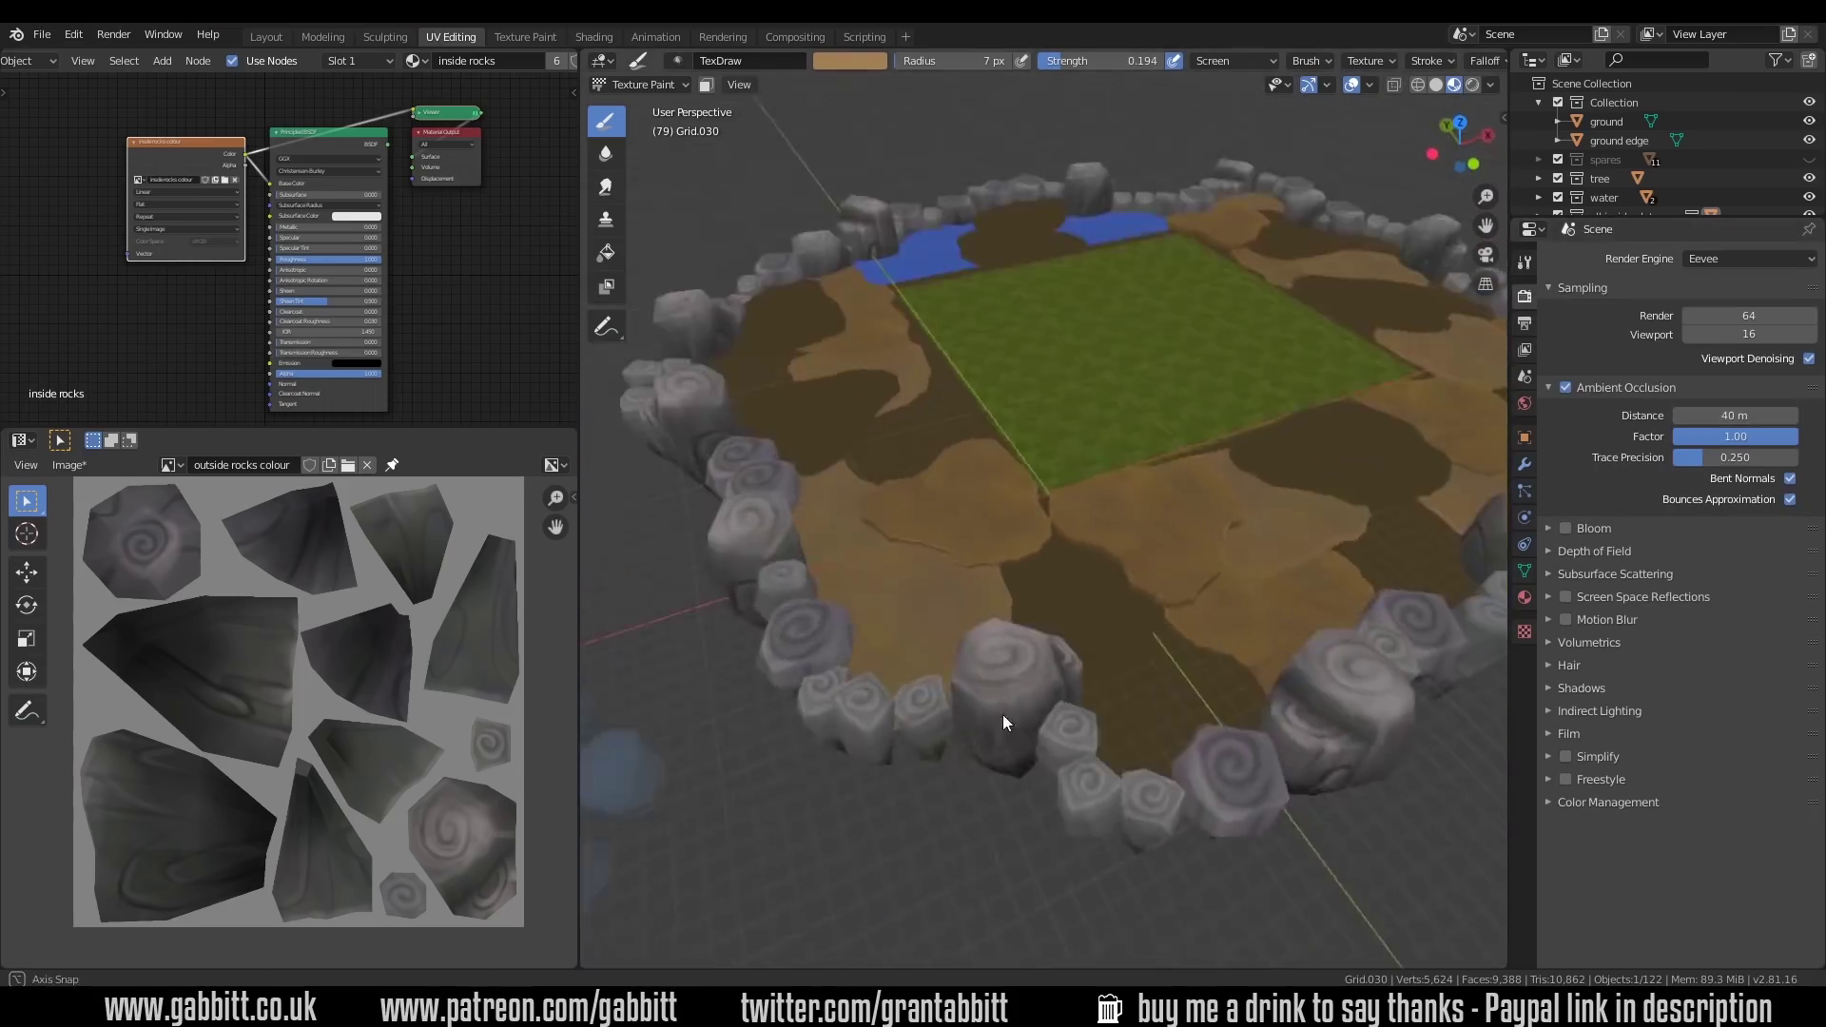
Isolate slab Grid.029 in Local view for painting and lower the brush strength
{"action": "middle_click_drag", "start_coordinate": [998, 726], "coordinate": [1046, 685]}
{"action": "key", "text": "KP_Divide"}
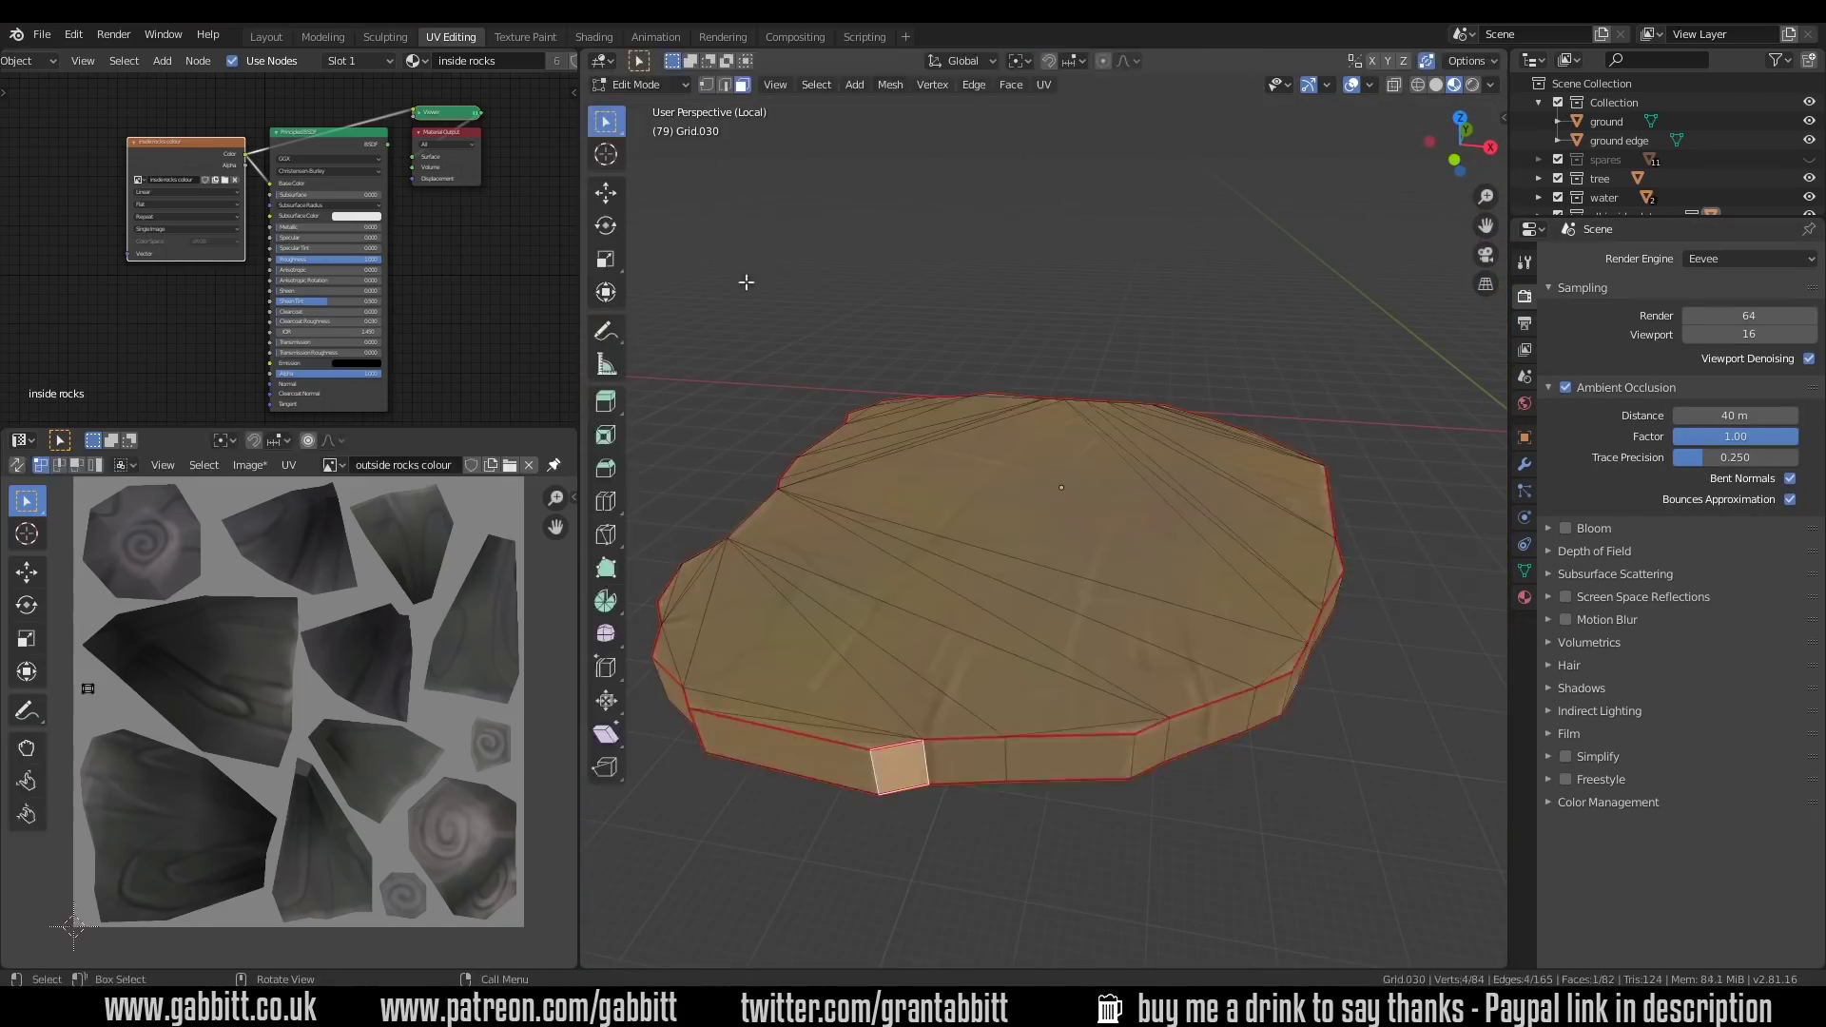
{"action": "left_click", "coordinate": [1525, 261]}
{"action": "key", "text": "ctrl+Tab"}
{"action": "key", "text": "KP_Divide"}
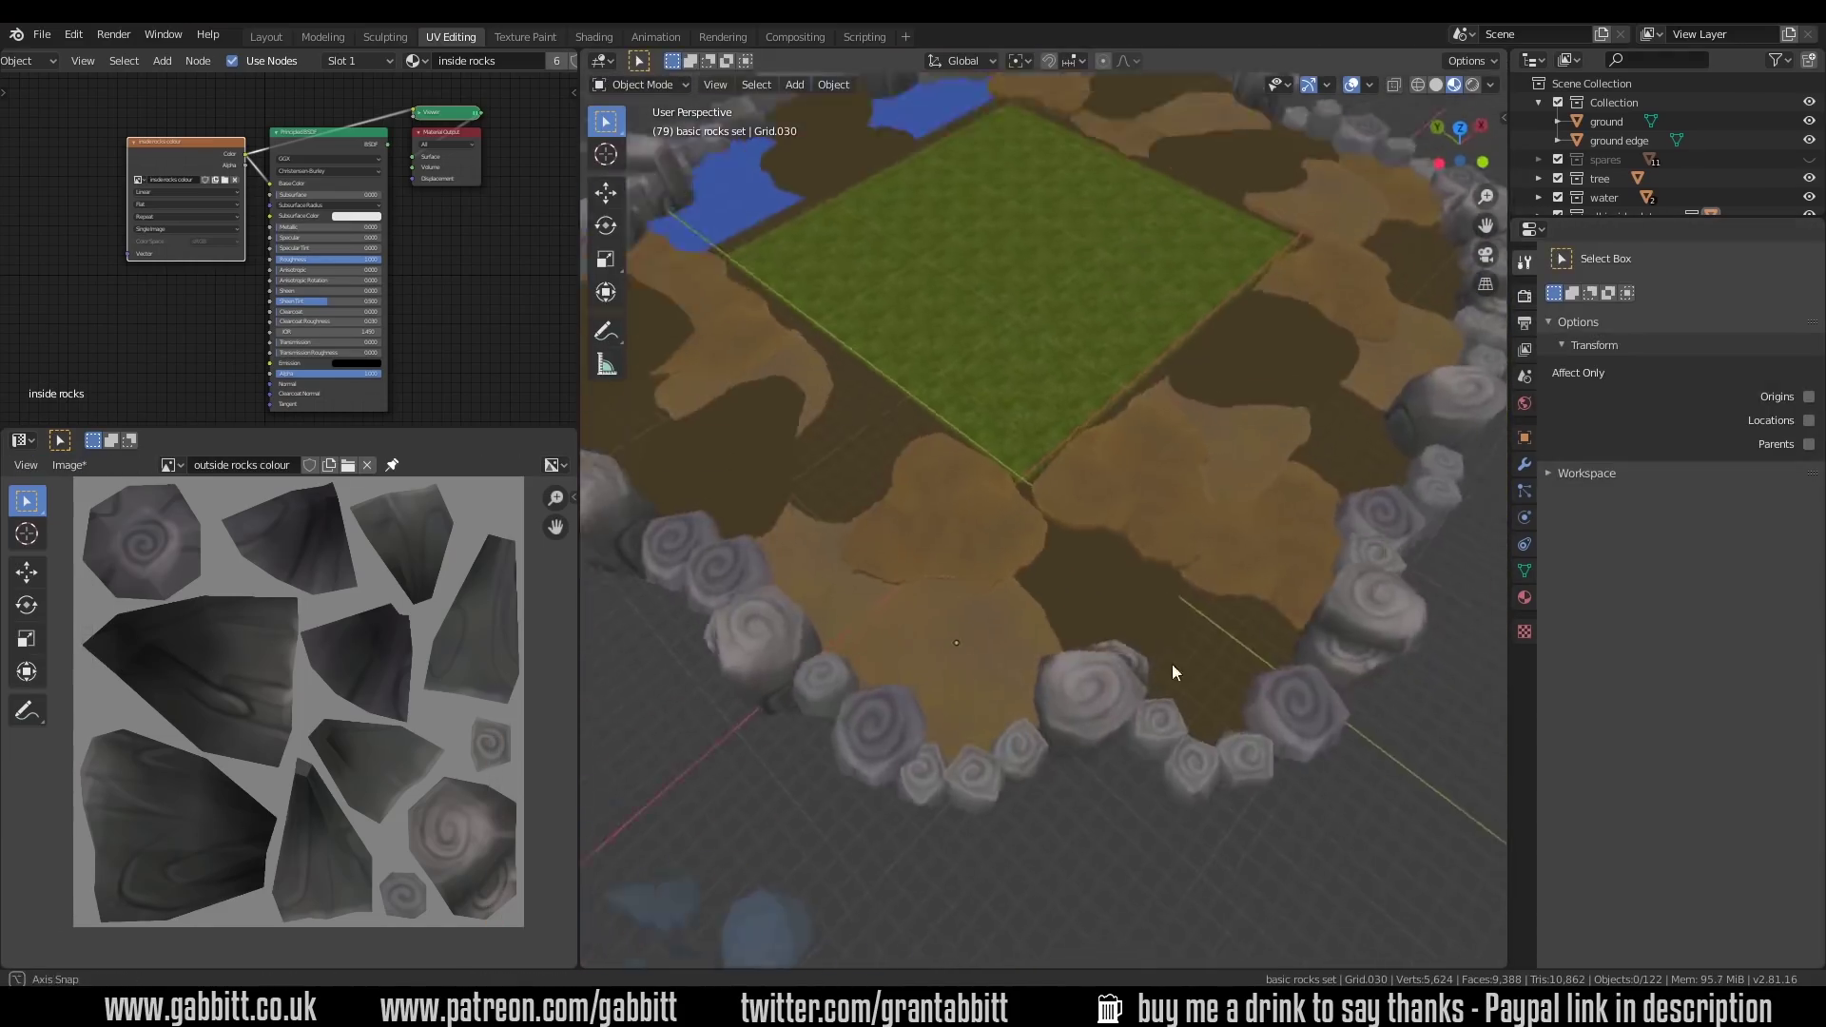
{"action": "key", "text": "ctrl+Tab"}
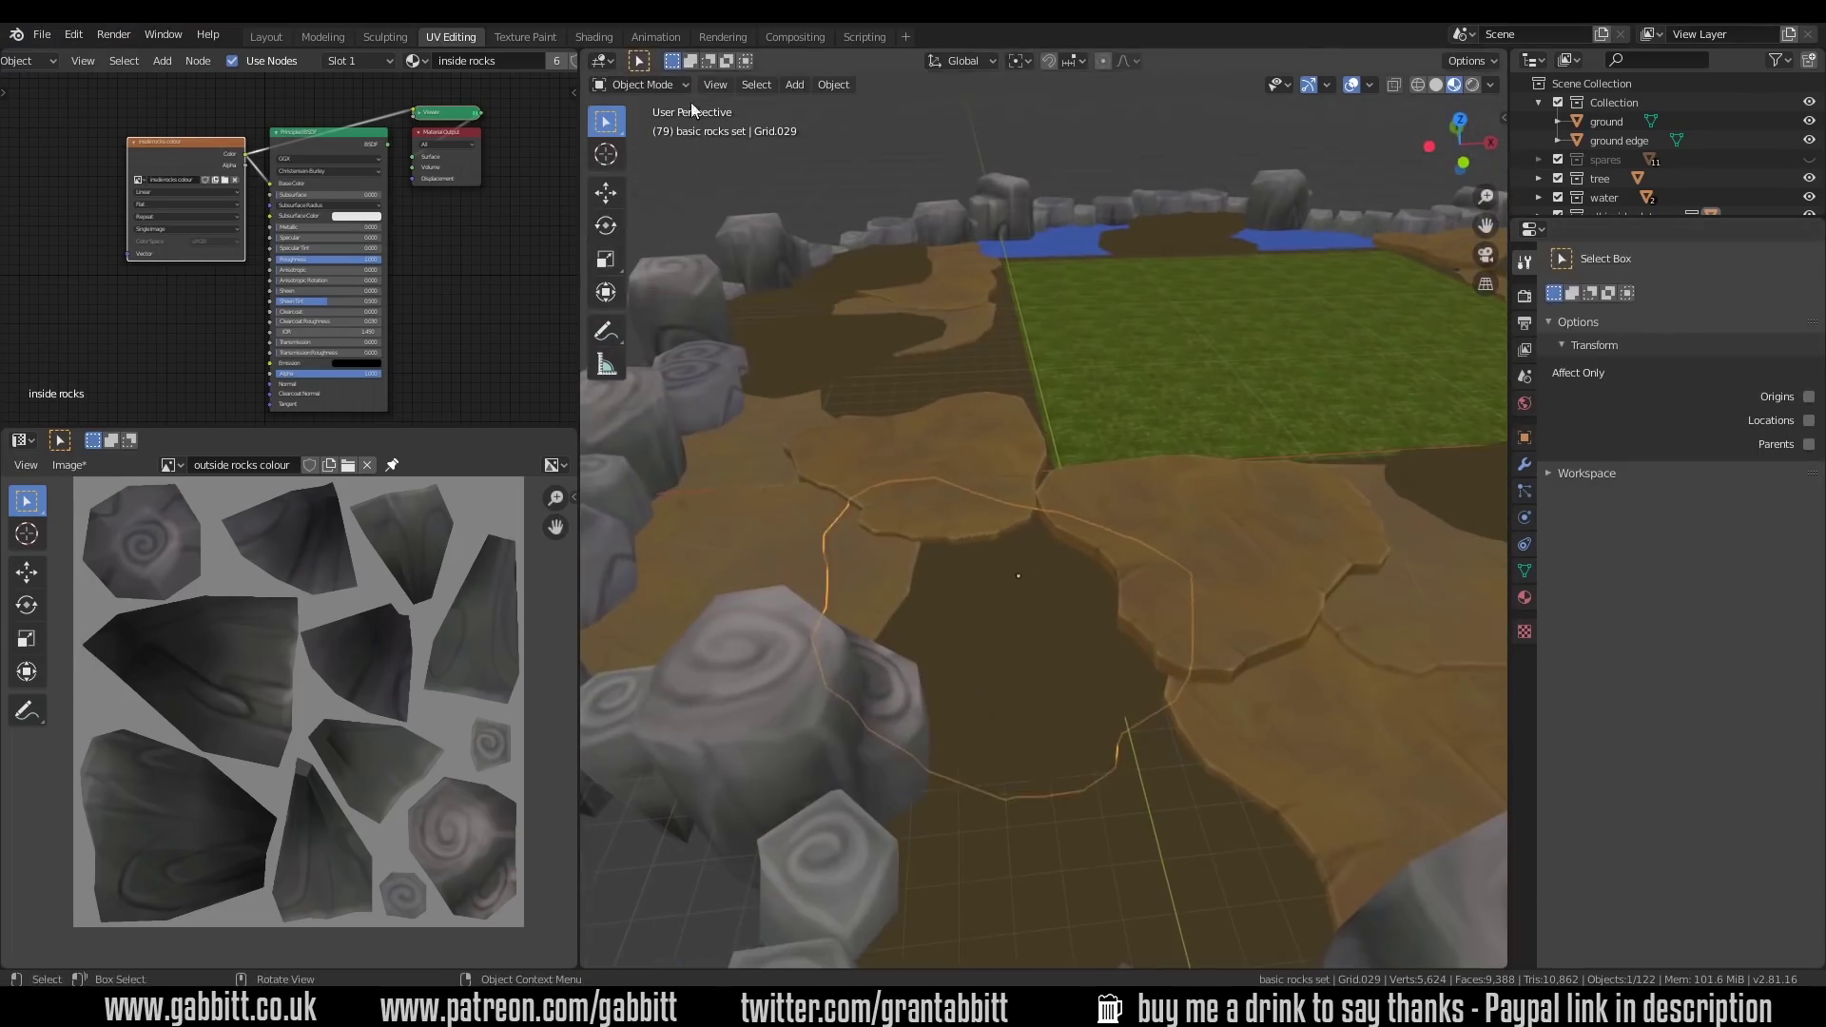
{"action": "left_click", "coordinate": [1728, 651]}
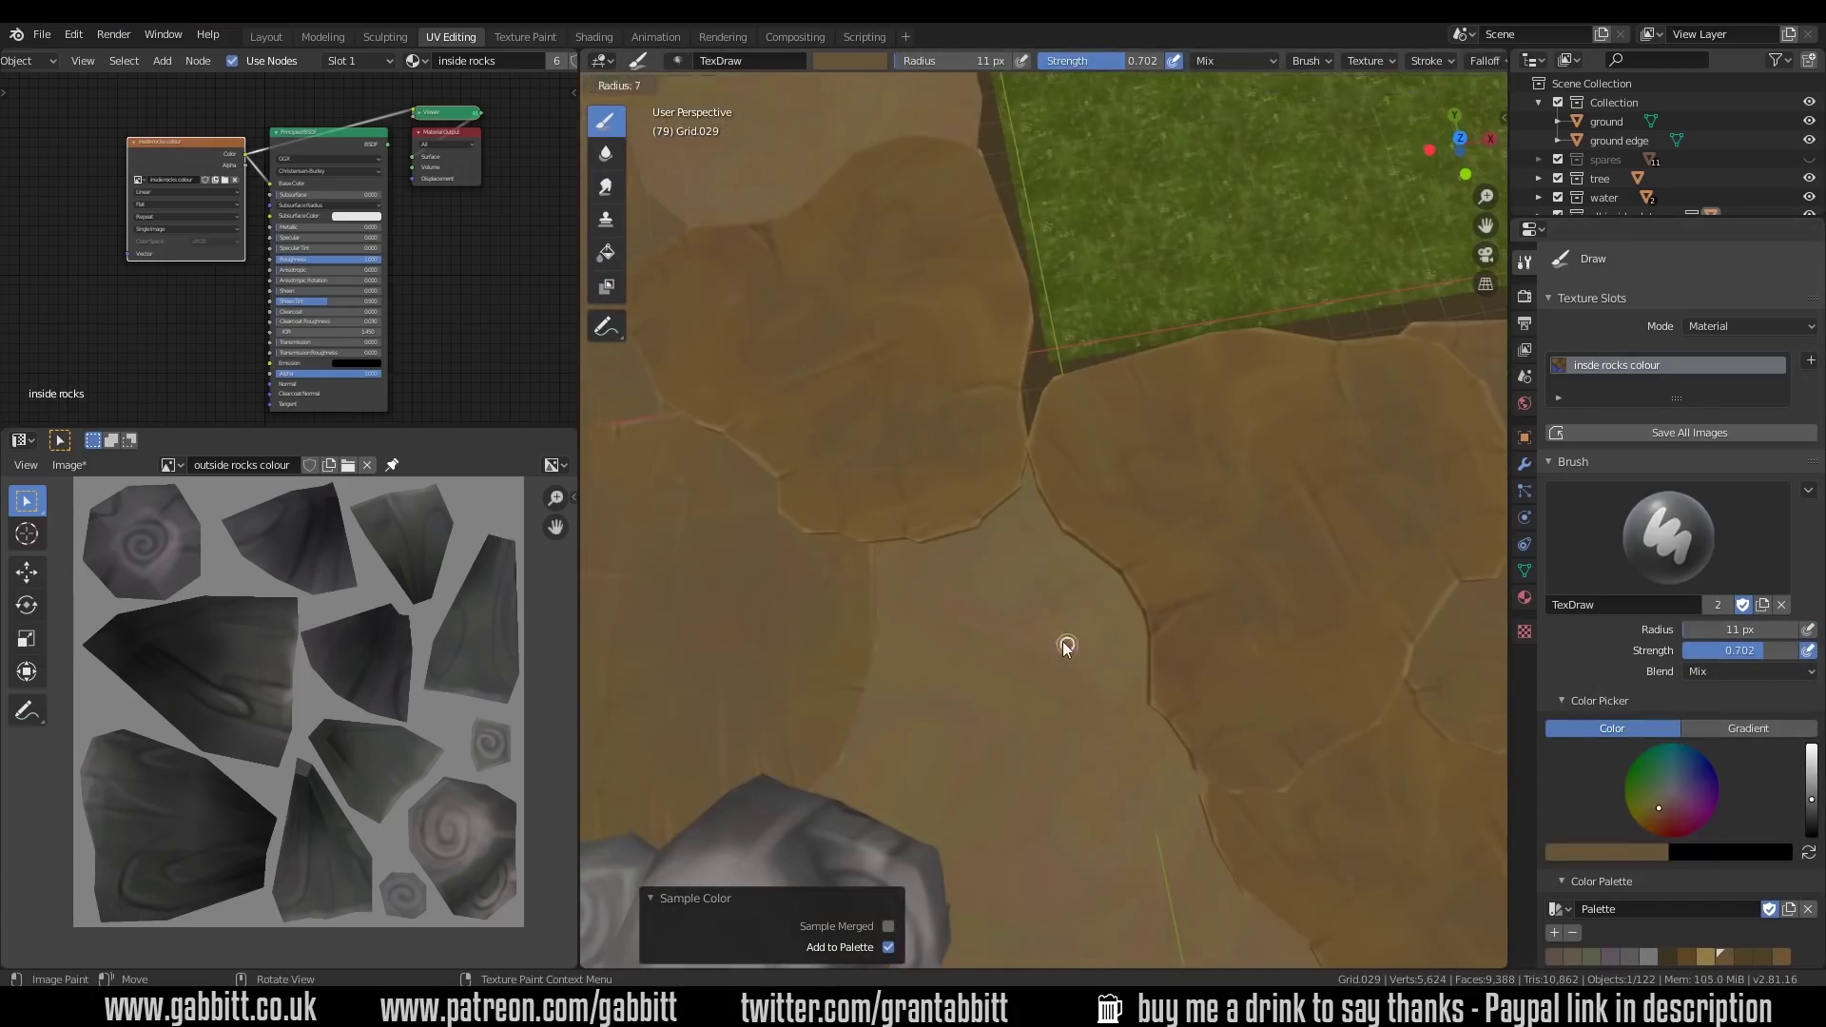
Paint dark cracks and light edge highlights on Grid.029 from several angles, then exit Local view
{"action": "middle_click_drag", "start_coordinate": [1144, 748], "coordinate": [1293, 632]}
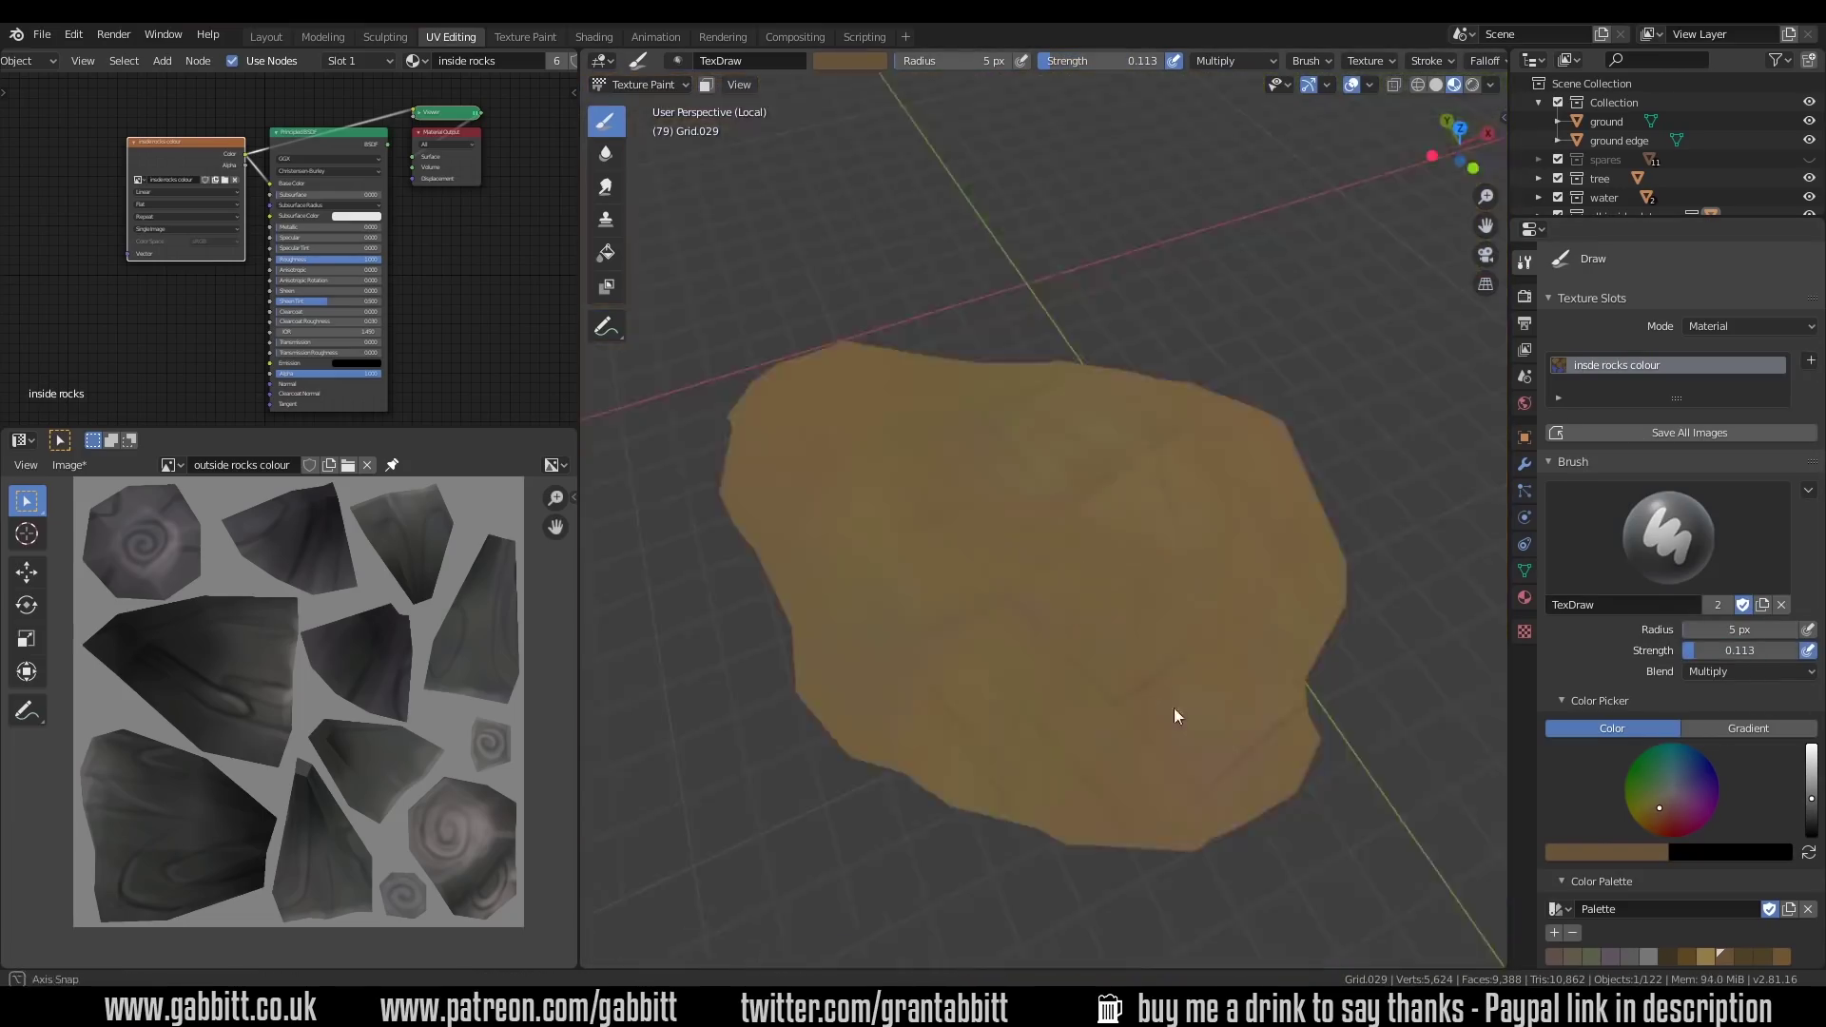
{"action": "middle_click_drag", "start_coordinate": [1173, 717], "coordinate": [858, 747]}
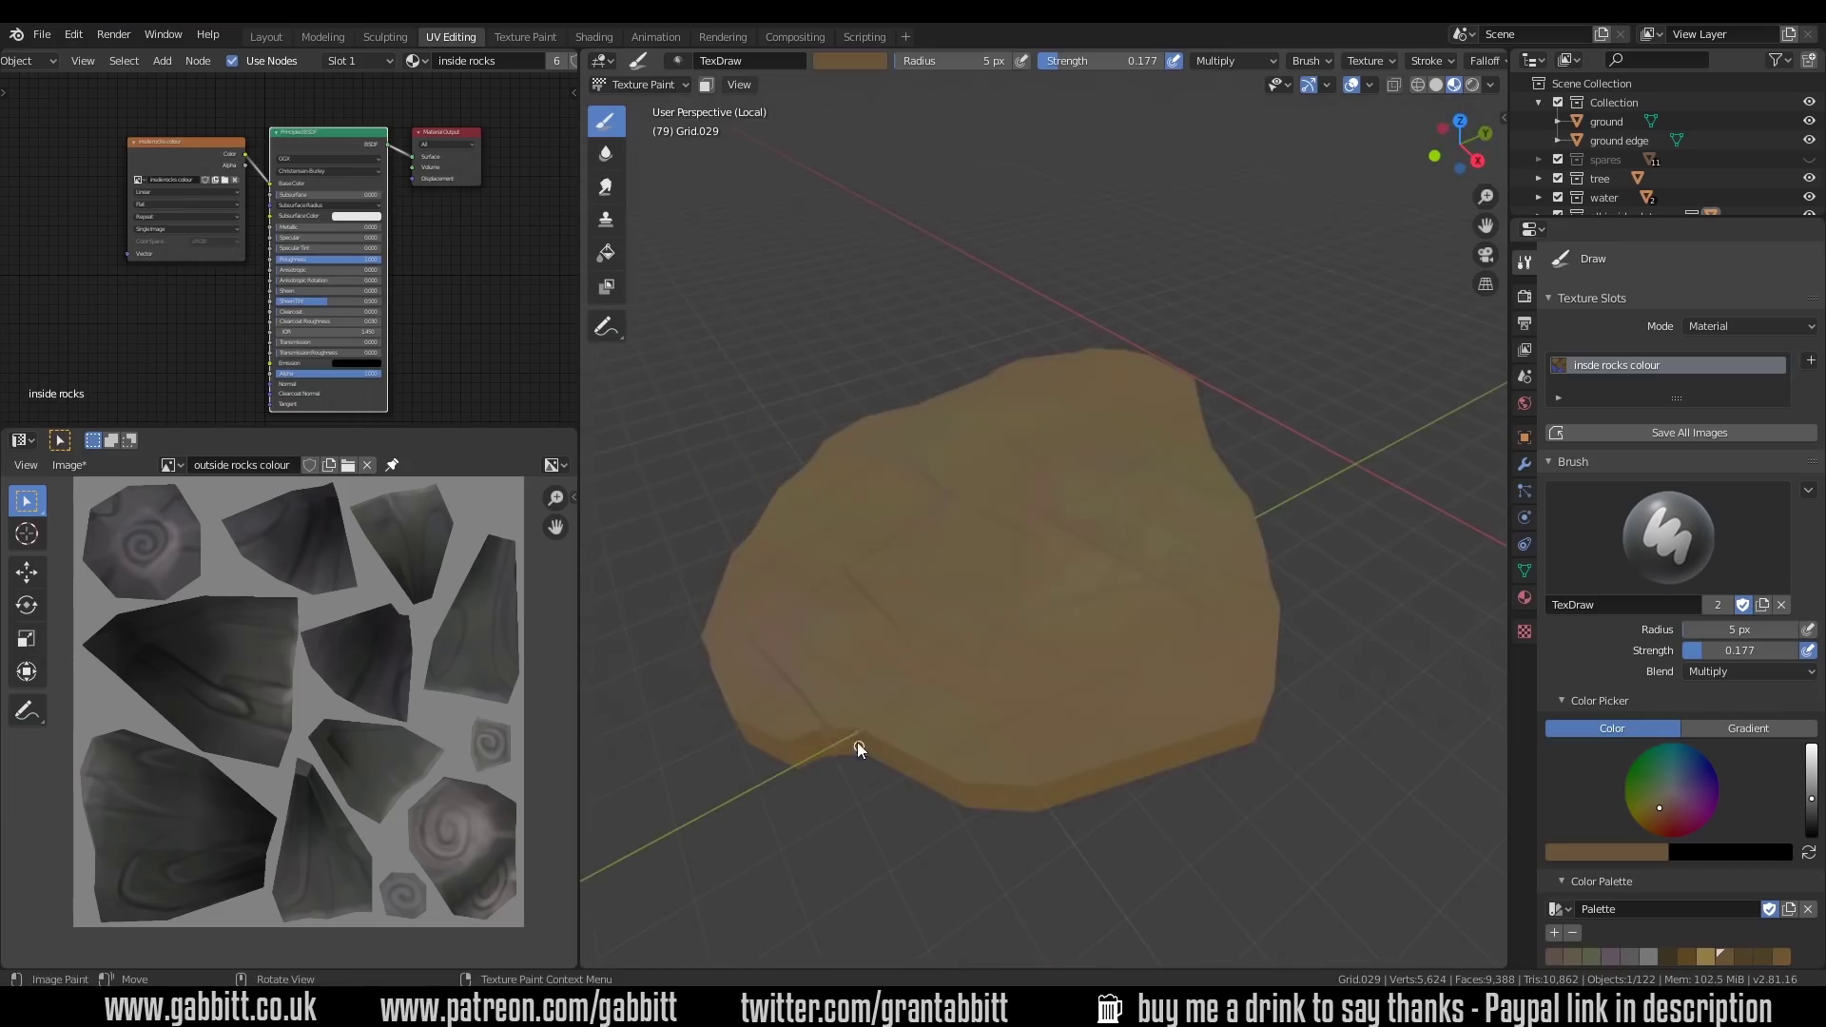
{"action": "middle_click_drag", "start_coordinate": [880, 601], "coordinate": [1166, 565]}
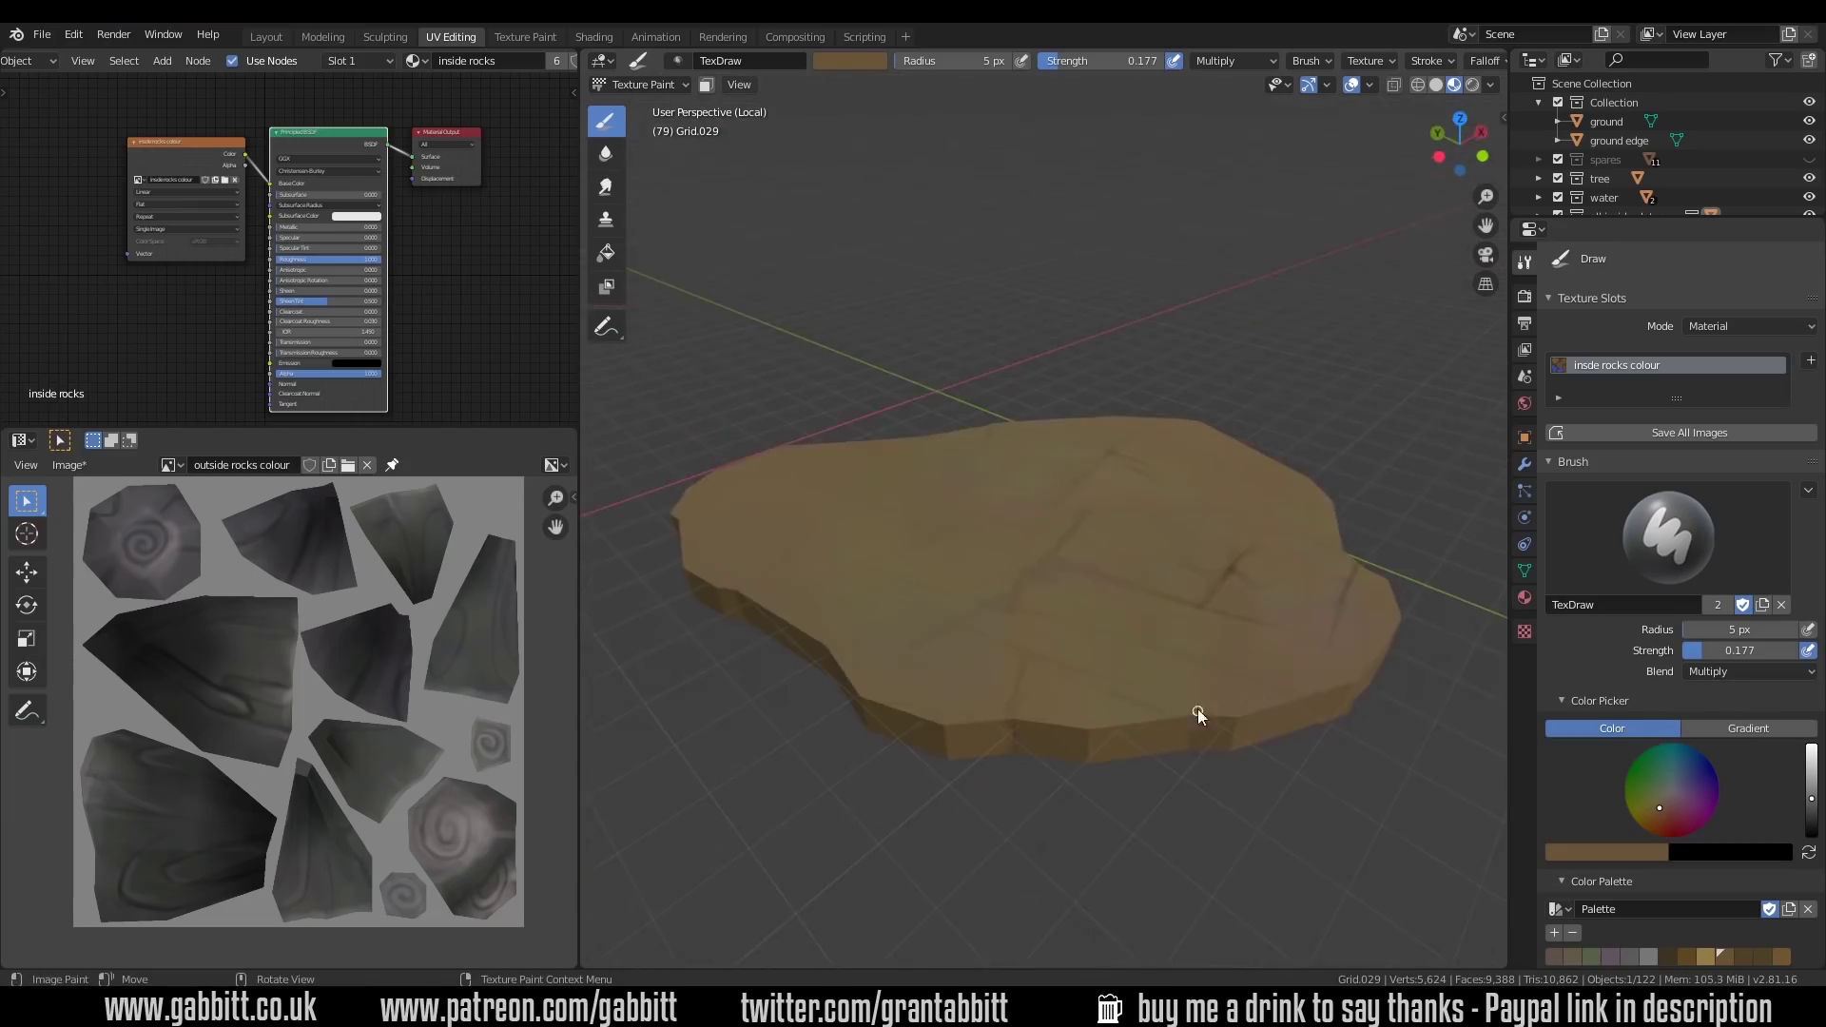
{"action": "middle_click_drag", "start_coordinate": [1196, 709], "coordinate": [1132, 764]}
{"action": "middle_click_drag", "start_coordinate": [794, 687], "coordinate": [906, 770]}
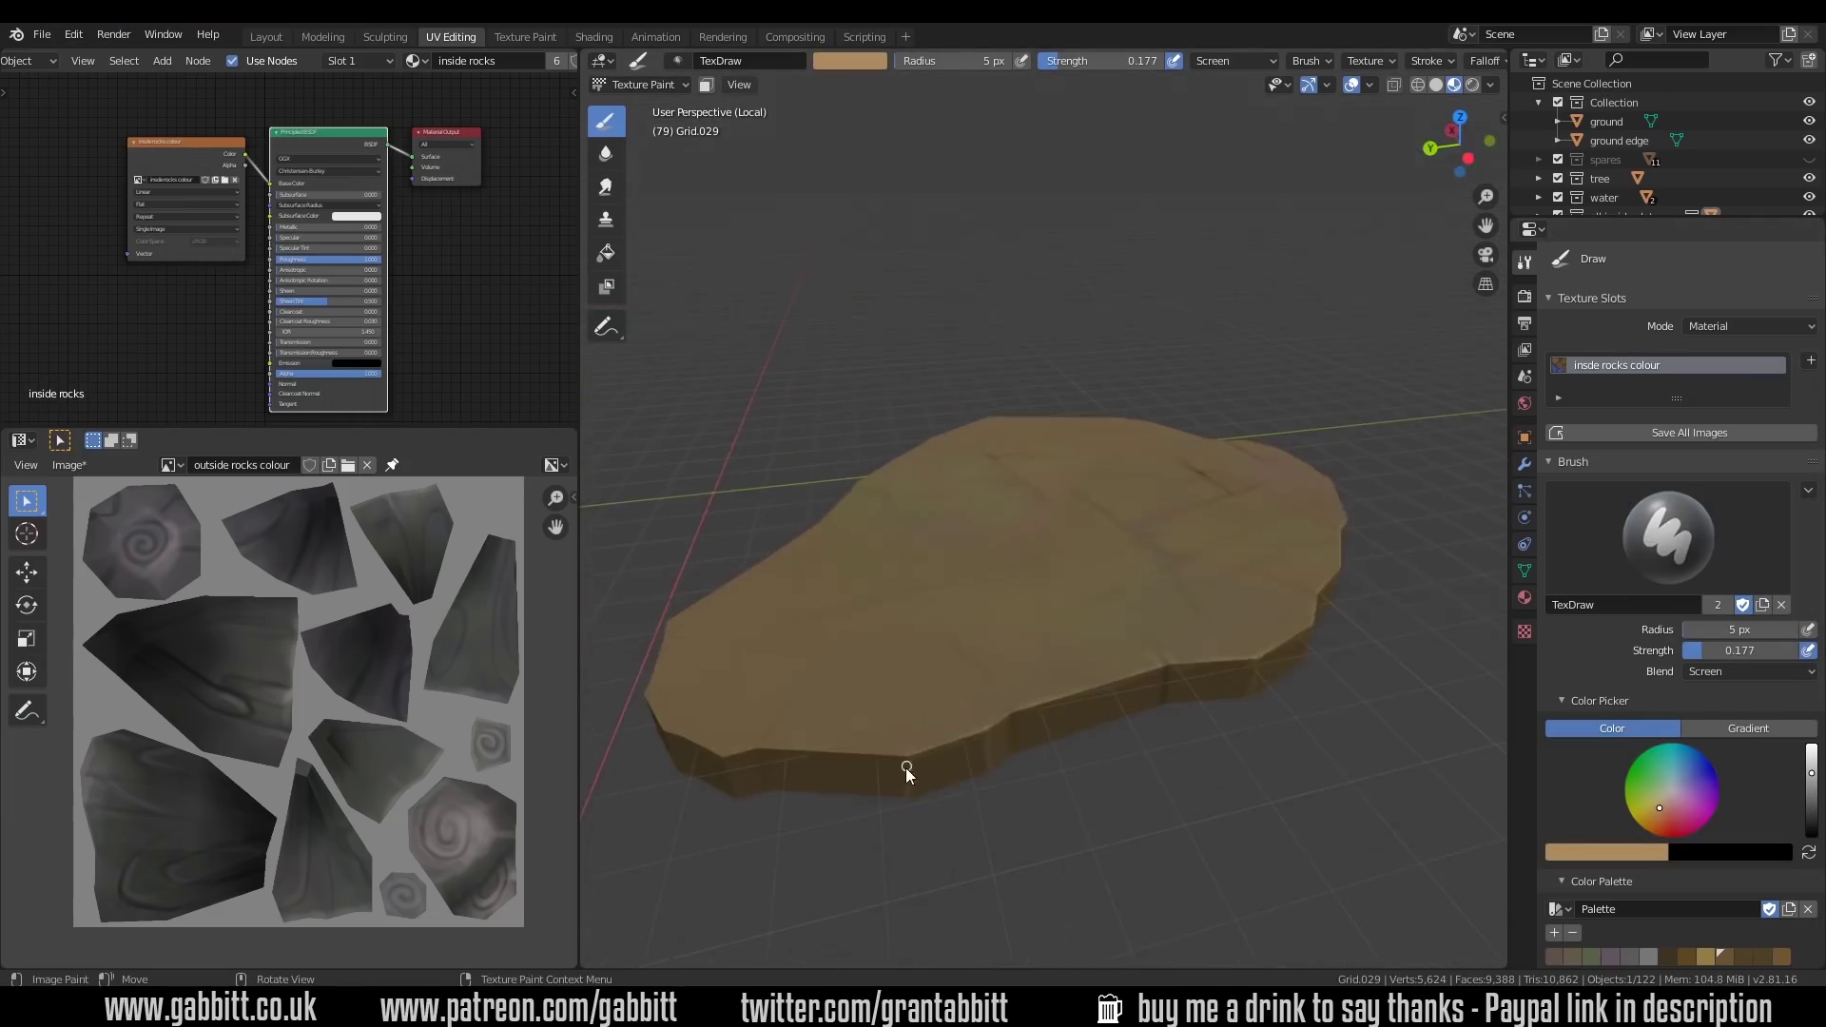
{"action": "middle_click_drag", "start_coordinate": [804, 862], "coordinate": [1220, 695]}
{"action": "middle_click_drag", "start_coordinate": [968, 697], "coordinate": [1067, 709]}
{"action": "middle_click_drag", "start_coordinate": [943, 761], "coordinate": [1016, 679]}
{"action": "mouse_move", "coordinate": [1038, 466]}
{"action": "middle_mouse_down"}
{"action": "mouse_move", "coordinate": [1198, 396]}
{"action": "mouse_move", "coordinate": [774, 640]}
{"action": "mouse_move", "coordinate": [1052, 644]}
{"action": "middle_mouse_up"}
{"action": "left_click_drag", "start_coordinate": [1750, 671], "coordinate": [1635, 399]}
{"action": "key", "text": "KP_Divide"}
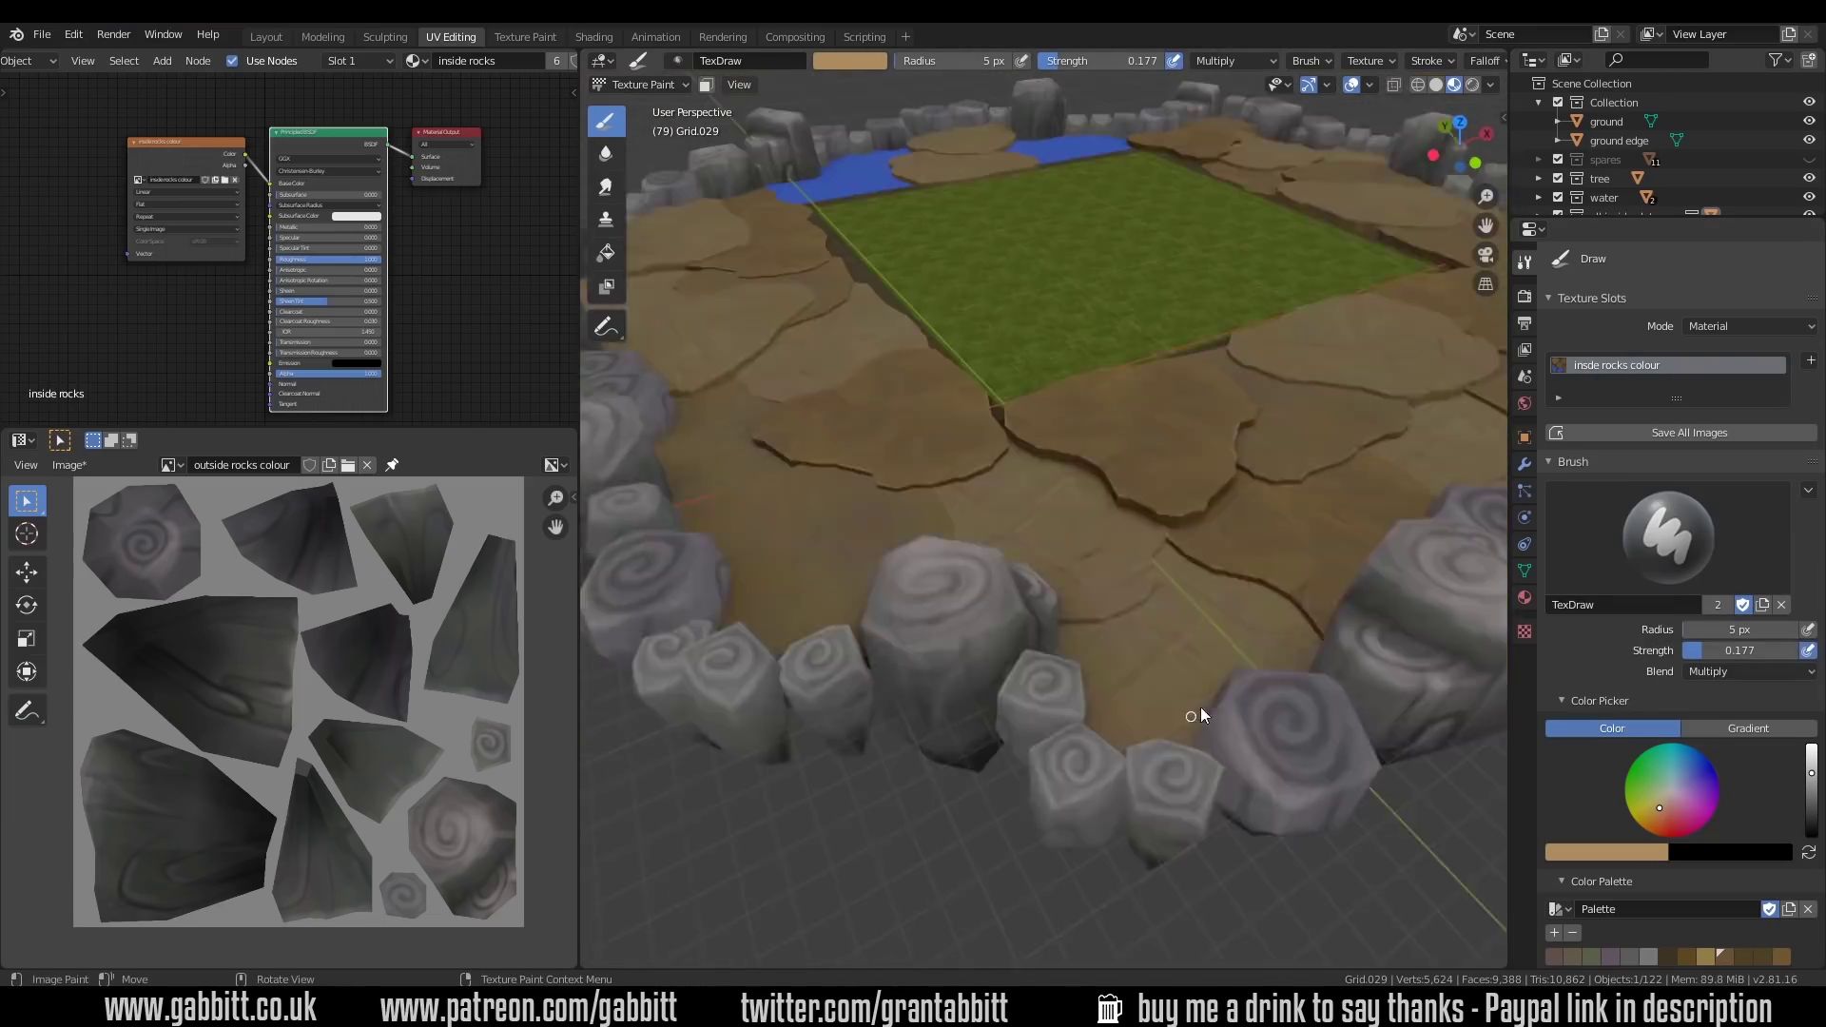
{"action": "middle_click_drag", "start_coordinate": [1194, 713], "coordinate": [1046, 713]}
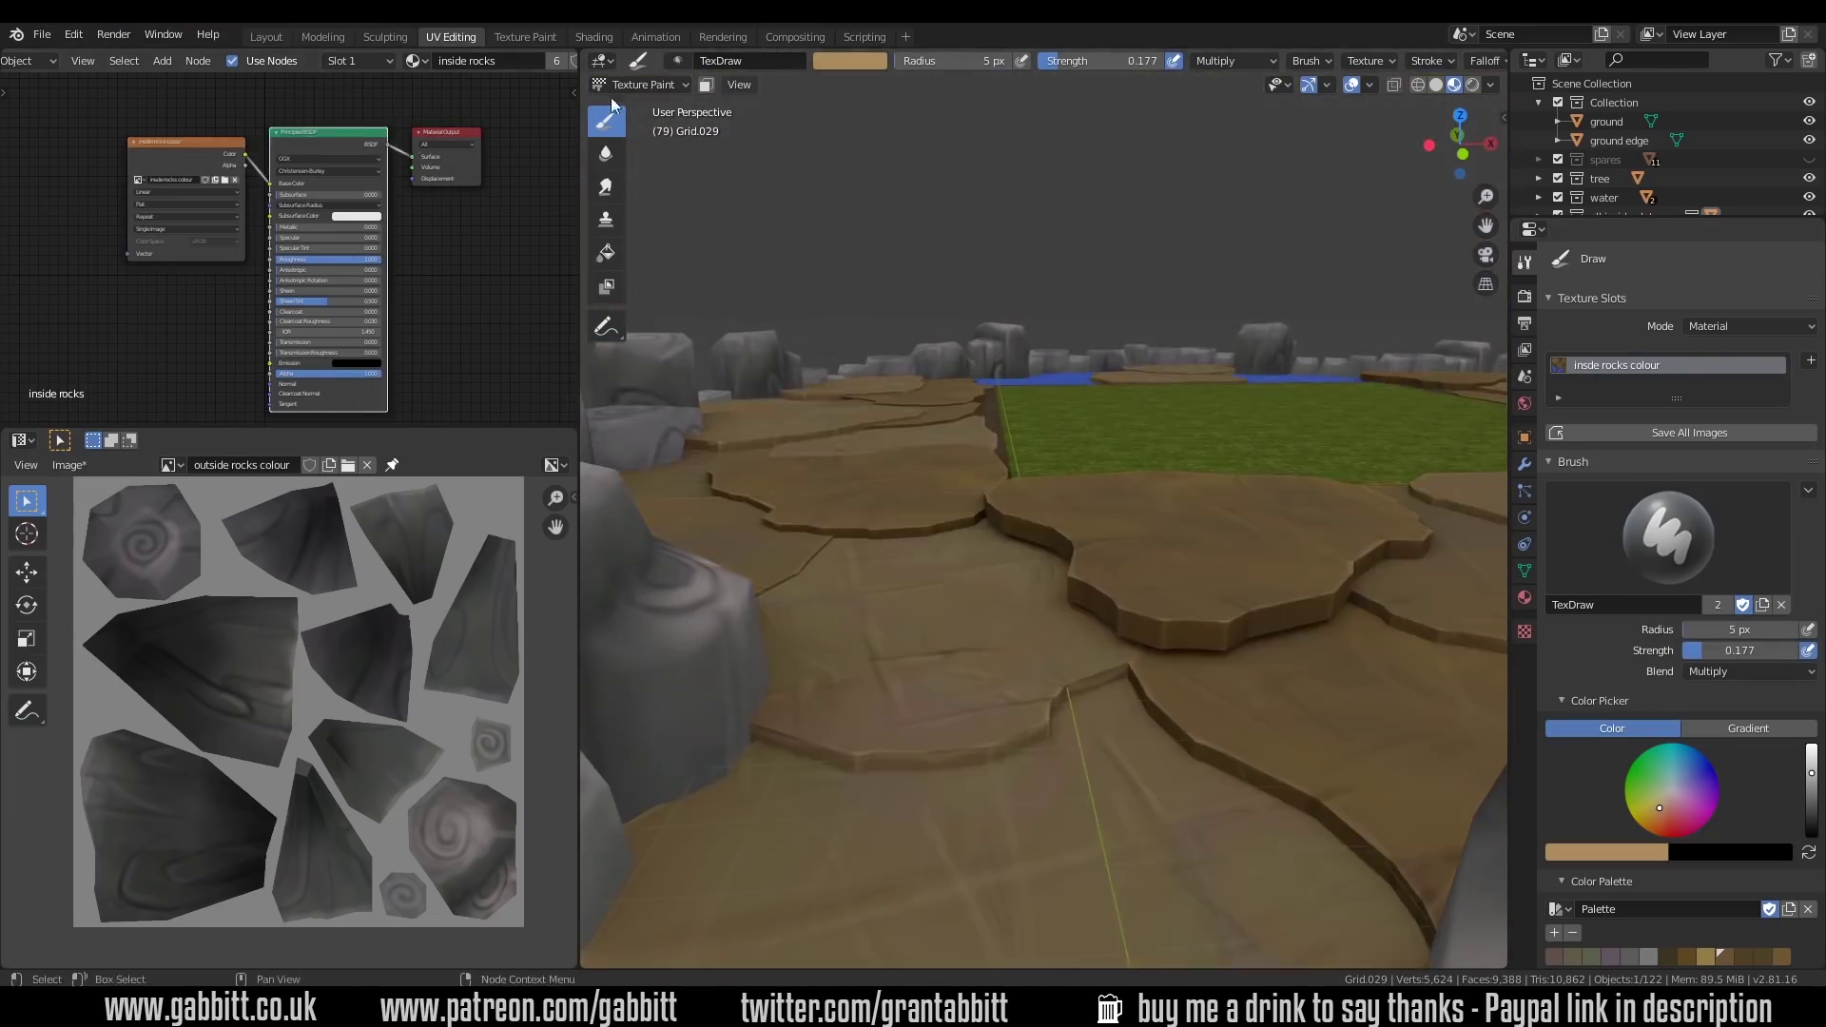
Fill a stone face with colour using face-selection masking, then return to object editing
{"action": "left_click", "coordinate": [705, 84]}
{"action": "left_click", "coordinate": [606, 252]}
{"action": "left_click", "coordinate": [932, 665]}
{"action": "scroll", "coordinate": [1037, 813], "scroll_direction": "down", "scroll_amount": 6}
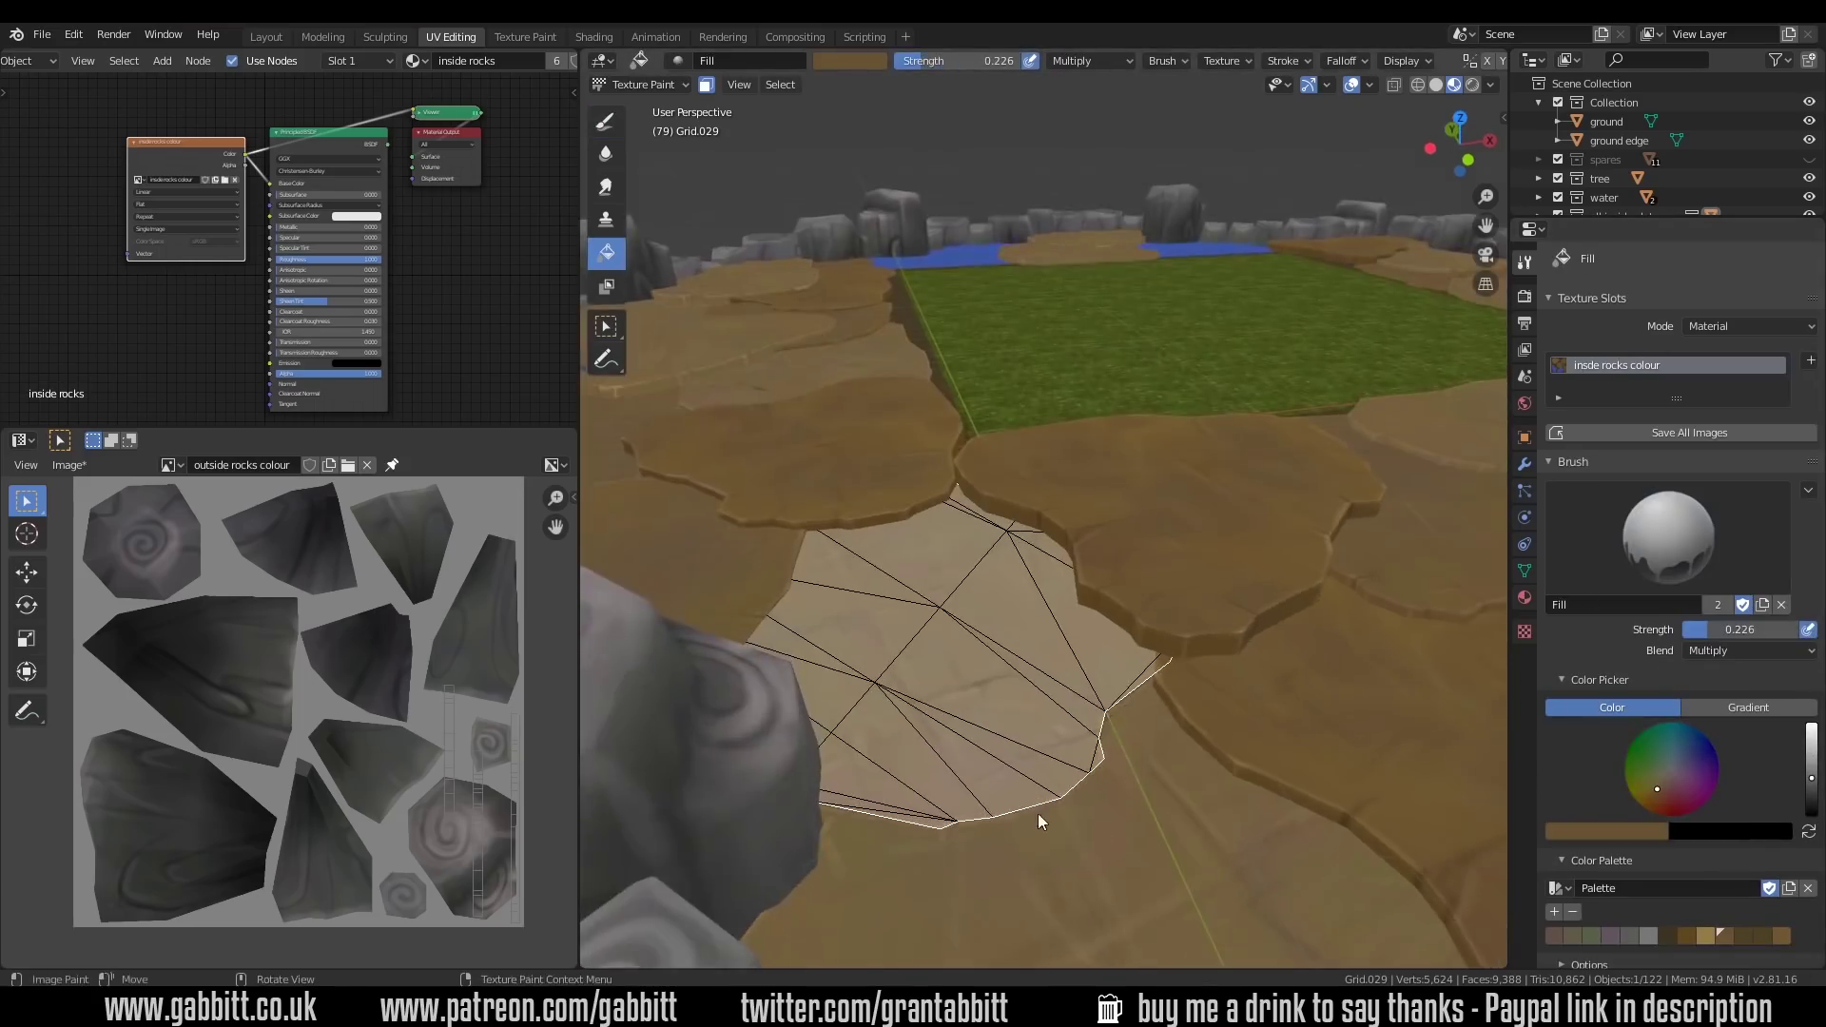
{"action": "key", "text": "ctrl+Tab"}
{"action": "mouse_move", "coordinate": [1087, 825]}
{"action": "middle_mouse_down"}
{"action": "mouse_move", "coordinate": [1247, 607]}
{"action": "mouse_move", "coordinate": [1190, 745]}
{"action": "mouse_move", "coordinate": [970, 700]}
{"action": "mouse_move", "coordinate": [1325, 575]}
{"action": "mouse_move", "coordinate": [1289, 590]}
{"action": "middle_mouse_up"}
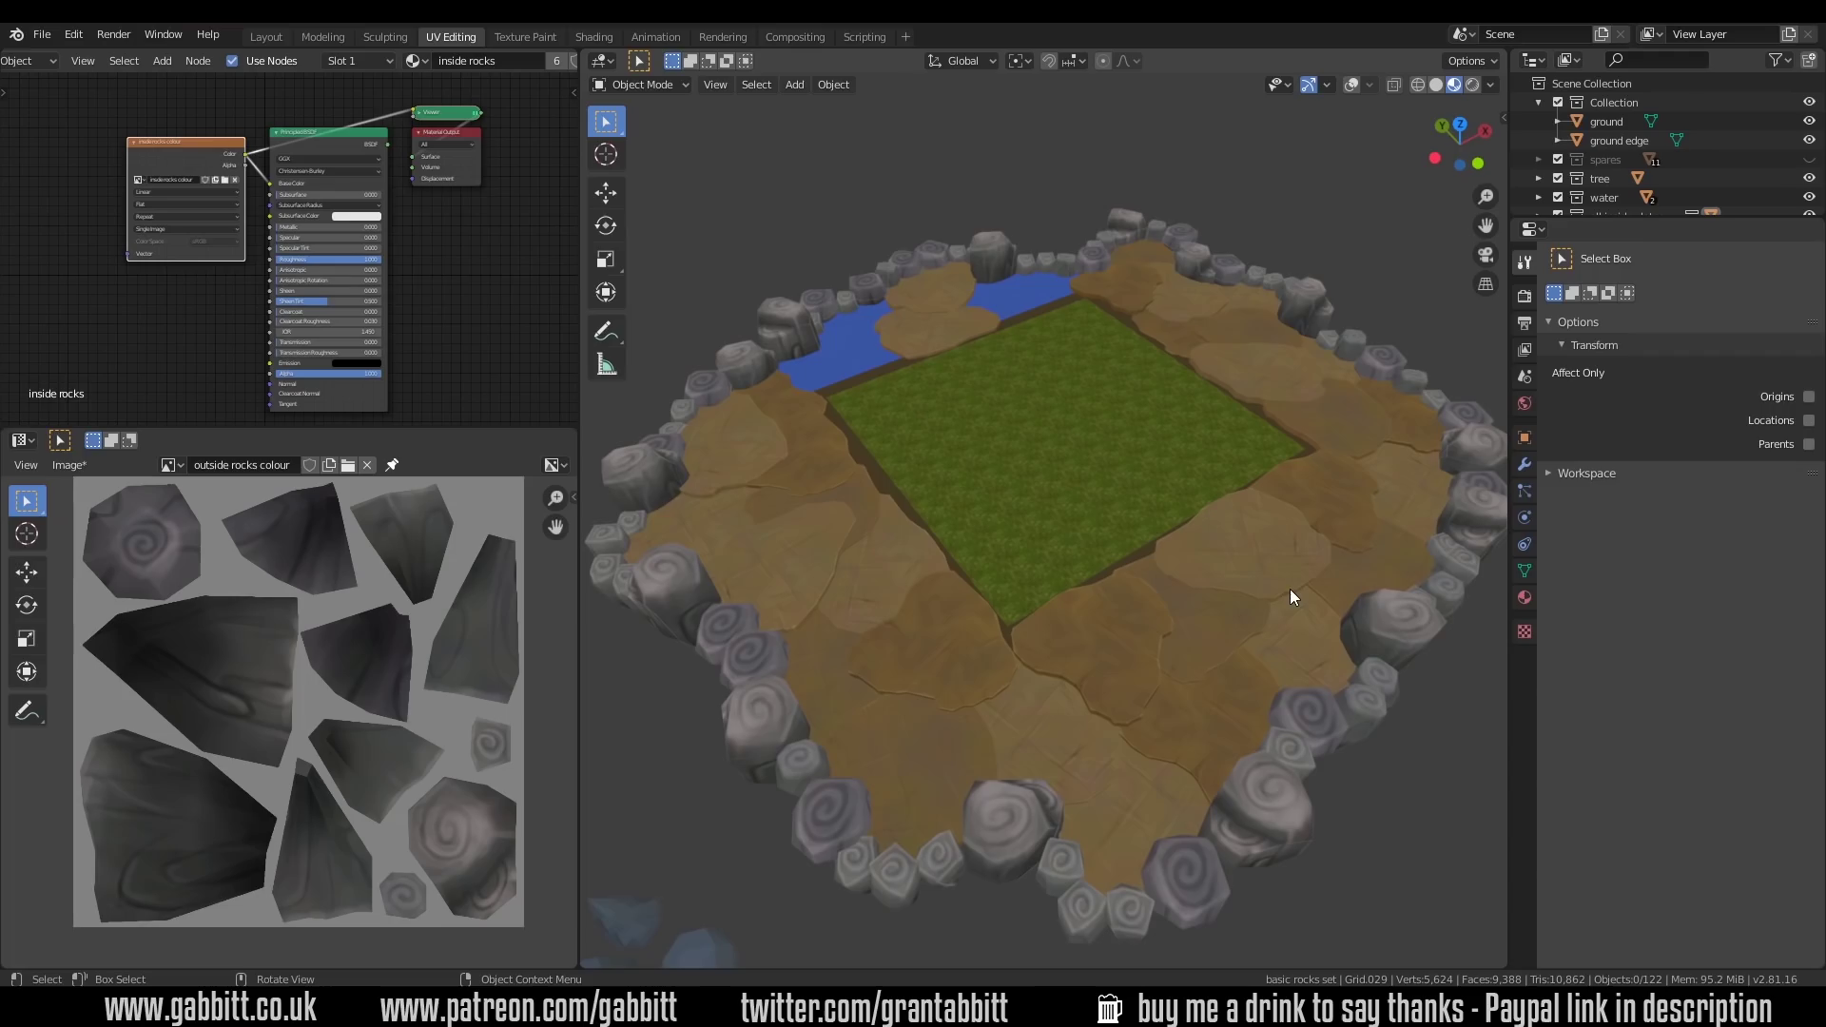
Raise the water plane 0.918 m along Z
{"action": "left_click", "coordinate": [1022, 297]}
{"action": "key", "text": "KP_Decimal"}
{"action": "key", "text": "g"}
{"action": "key", "text": "z"}
{"action": "left_click", "coordinate": [1131, 647]}
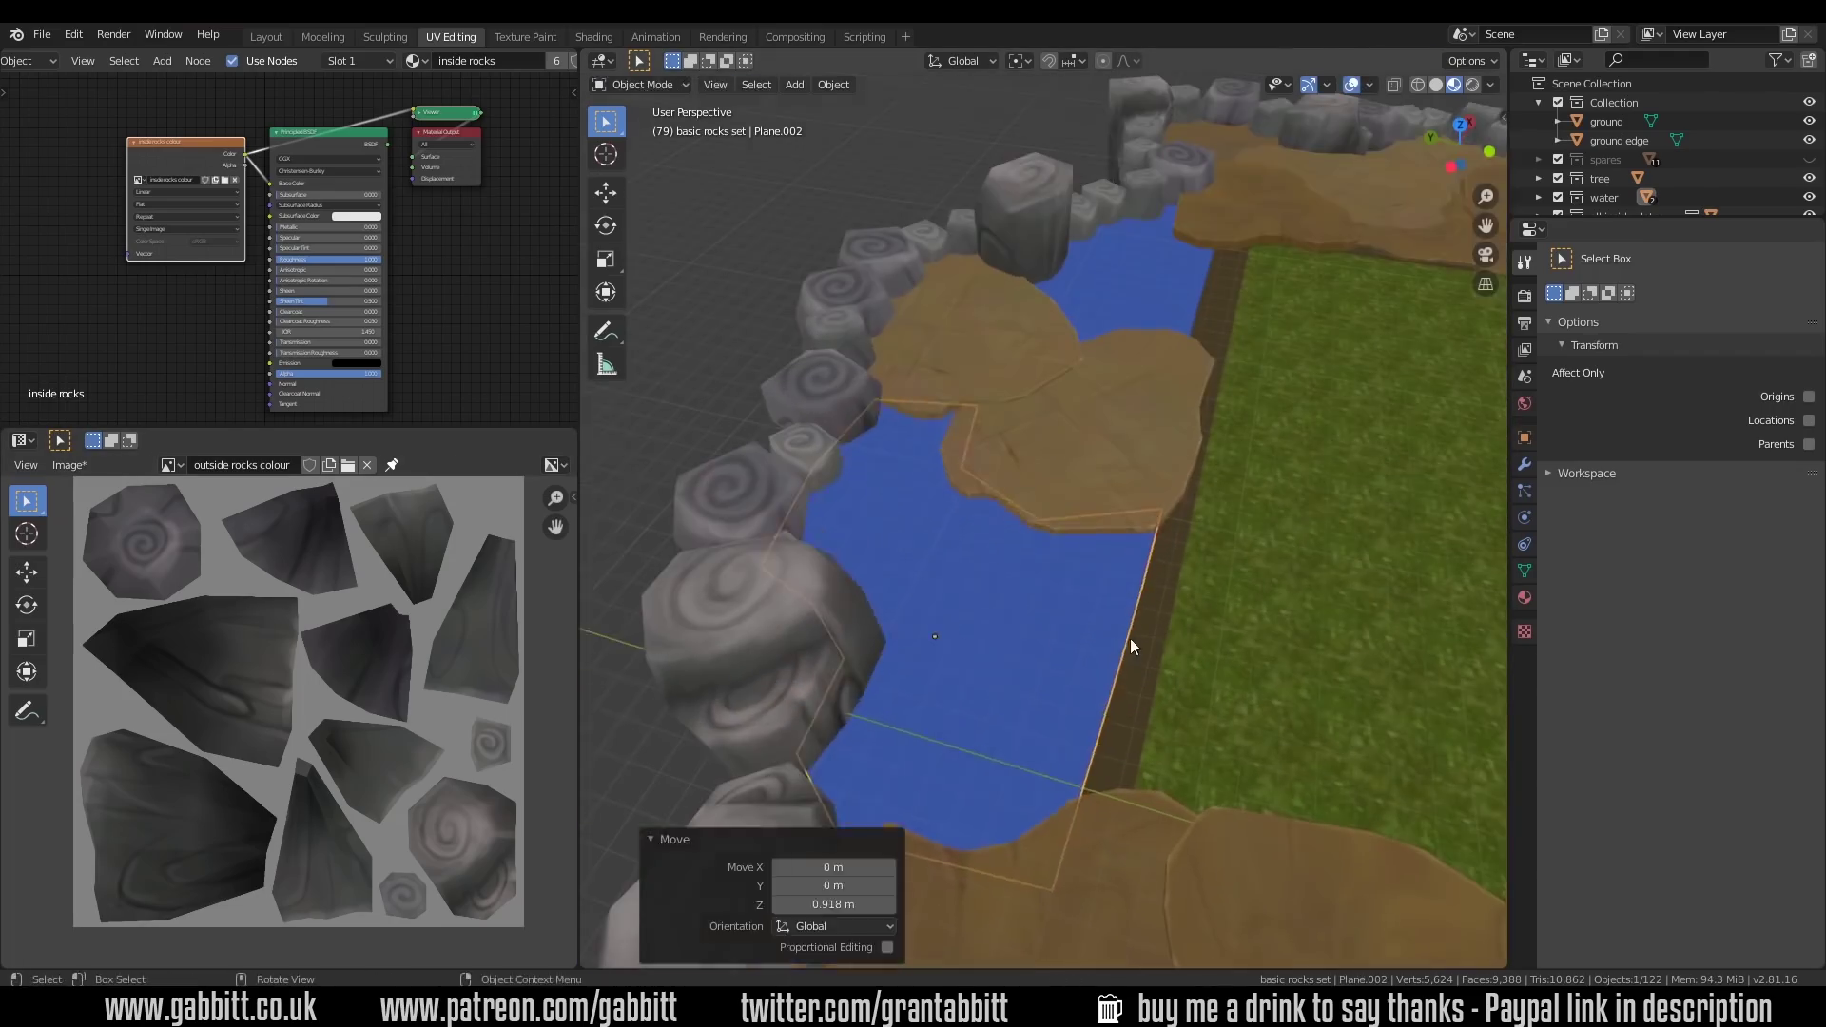
{"action": "middle_click_drag", "start_coordinate": [1130, 647], "coordinate": [1101, 584]}
{"action": "middle_click_drag", "start_coordinate": [1140, 413], "coordinate": [1093, 494]}
Lower the other water plane slightly along Z
{"action": "left_click", "coordinate": [951, 476]}
{"action": "key", "text": "g"}
{"action": "key", "text": "z"}
{"action": "left_click", "coordinate": [998, 495]}
{"action": "scroll", "coordinate": [1132, 558], "scroll_direction": "up", "scroll_amount": 3}
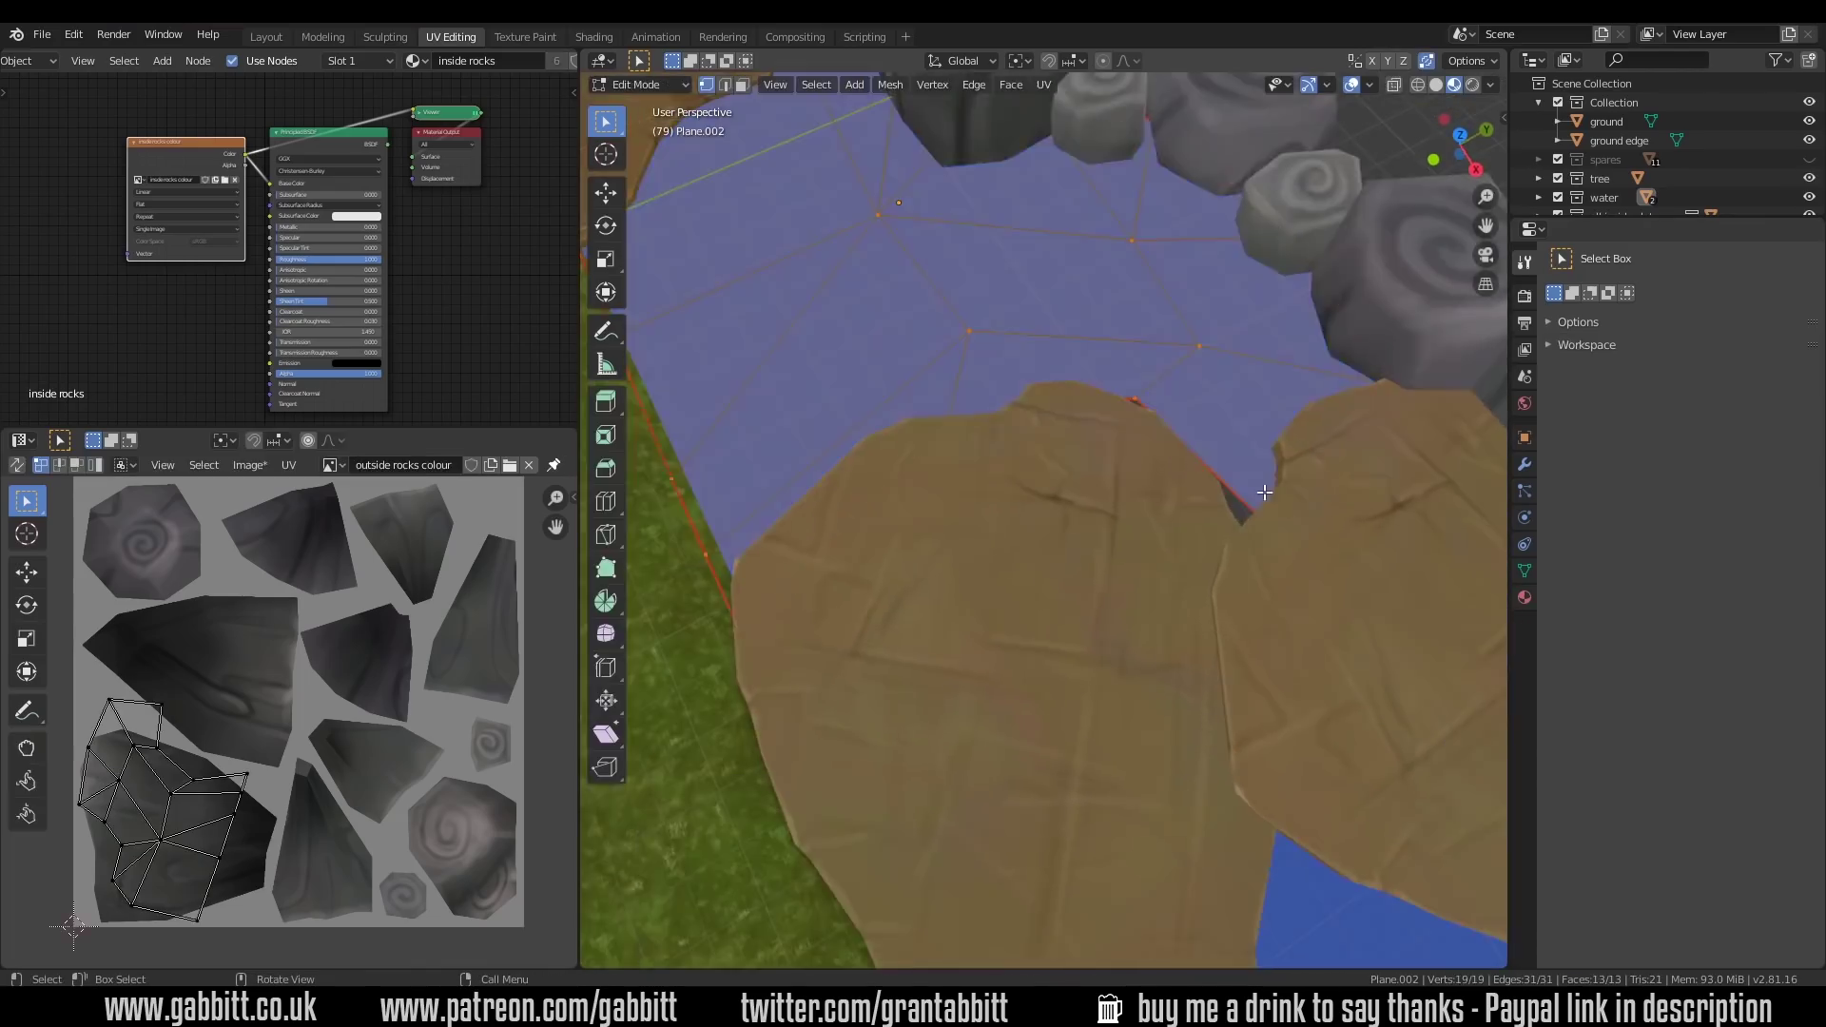
Reposition the other water plane's edge vertices from the top view in Edit Mode
{"action": "key", "text": "Tab"}
{"action": "key", "text": "KP_7"}
{"action": "scroll", "coordinate": [1100, 624], "scroll_direction": "down", "scroll_amount": 2}
{"action": "key", "text": "g"}
{"action": "left_click", "coordinate": [1100, 623]}
{"action": "left_click", "coordinate": [1289, 563]}
{"action": "middle_click_drag", "start_coordinate": [1265, 585], "coordinate": [1243, 640]}
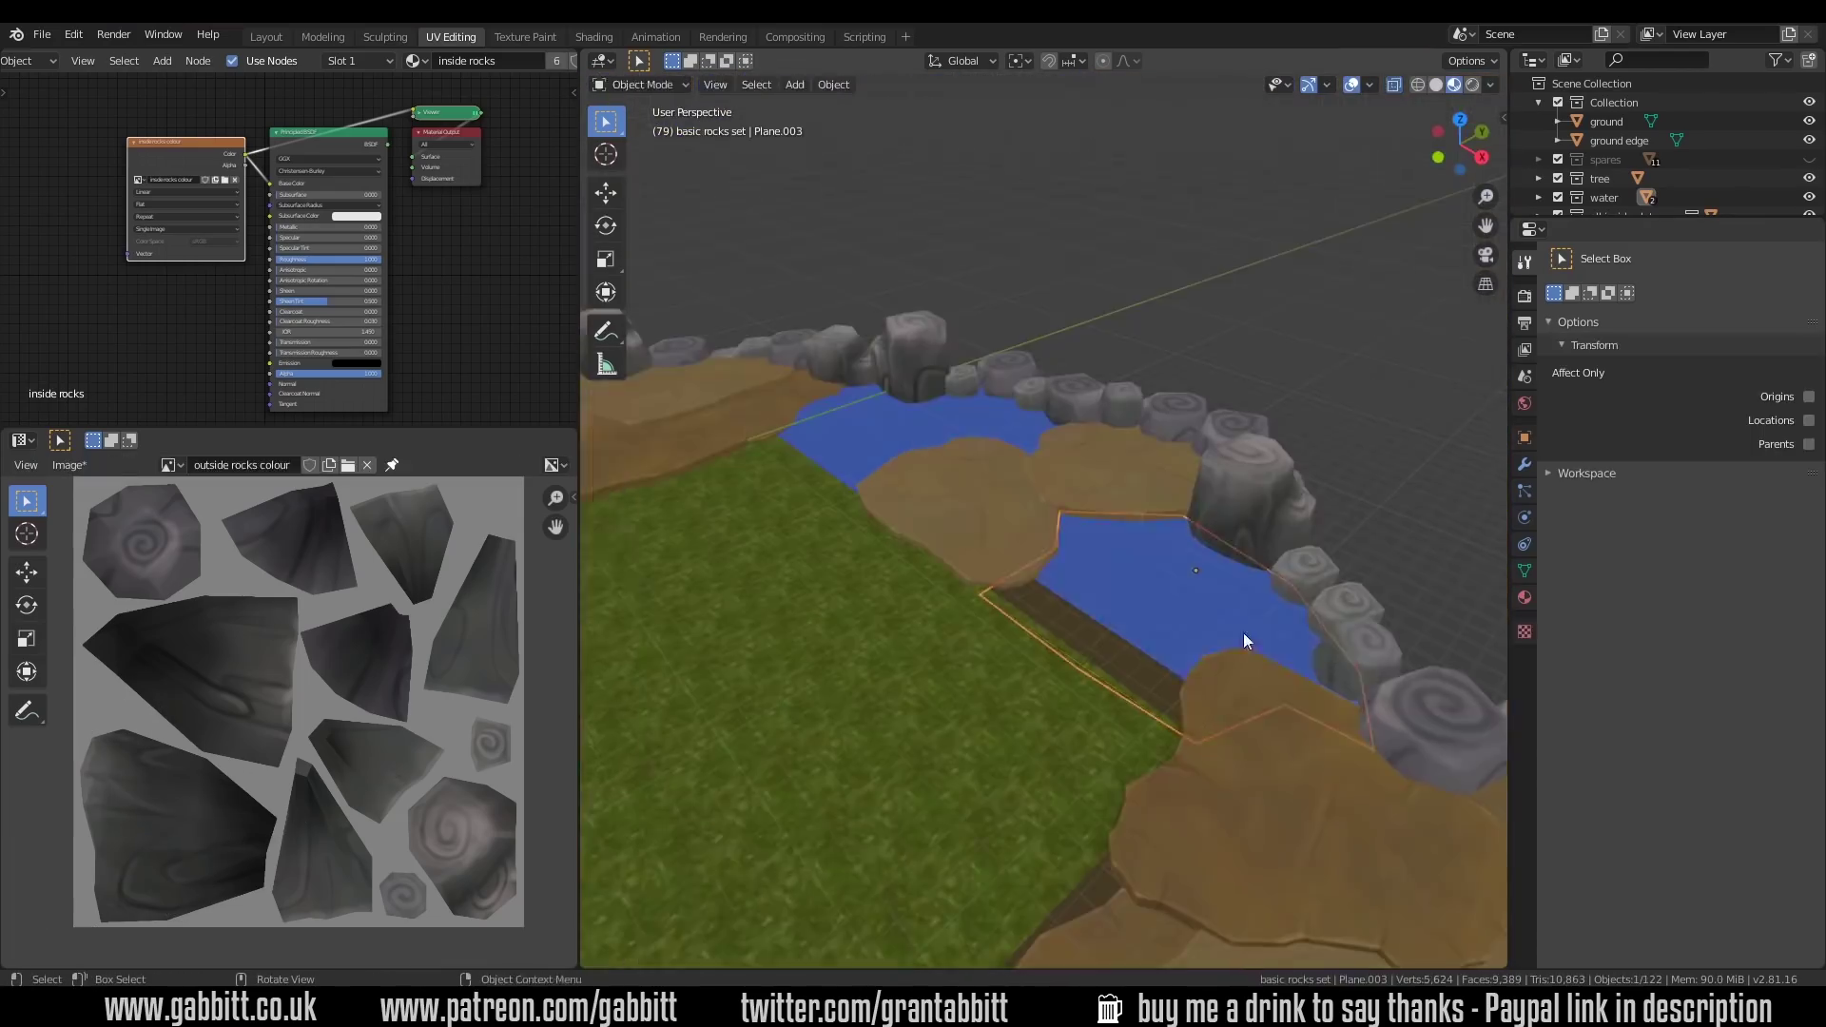
{"action": "key", "text": "g"}
{"action": "left_click", "coordinate": [1283, 725]}
{"action": "key", "text": "KP_7"}
{"action": "key", "text": "Tab"}
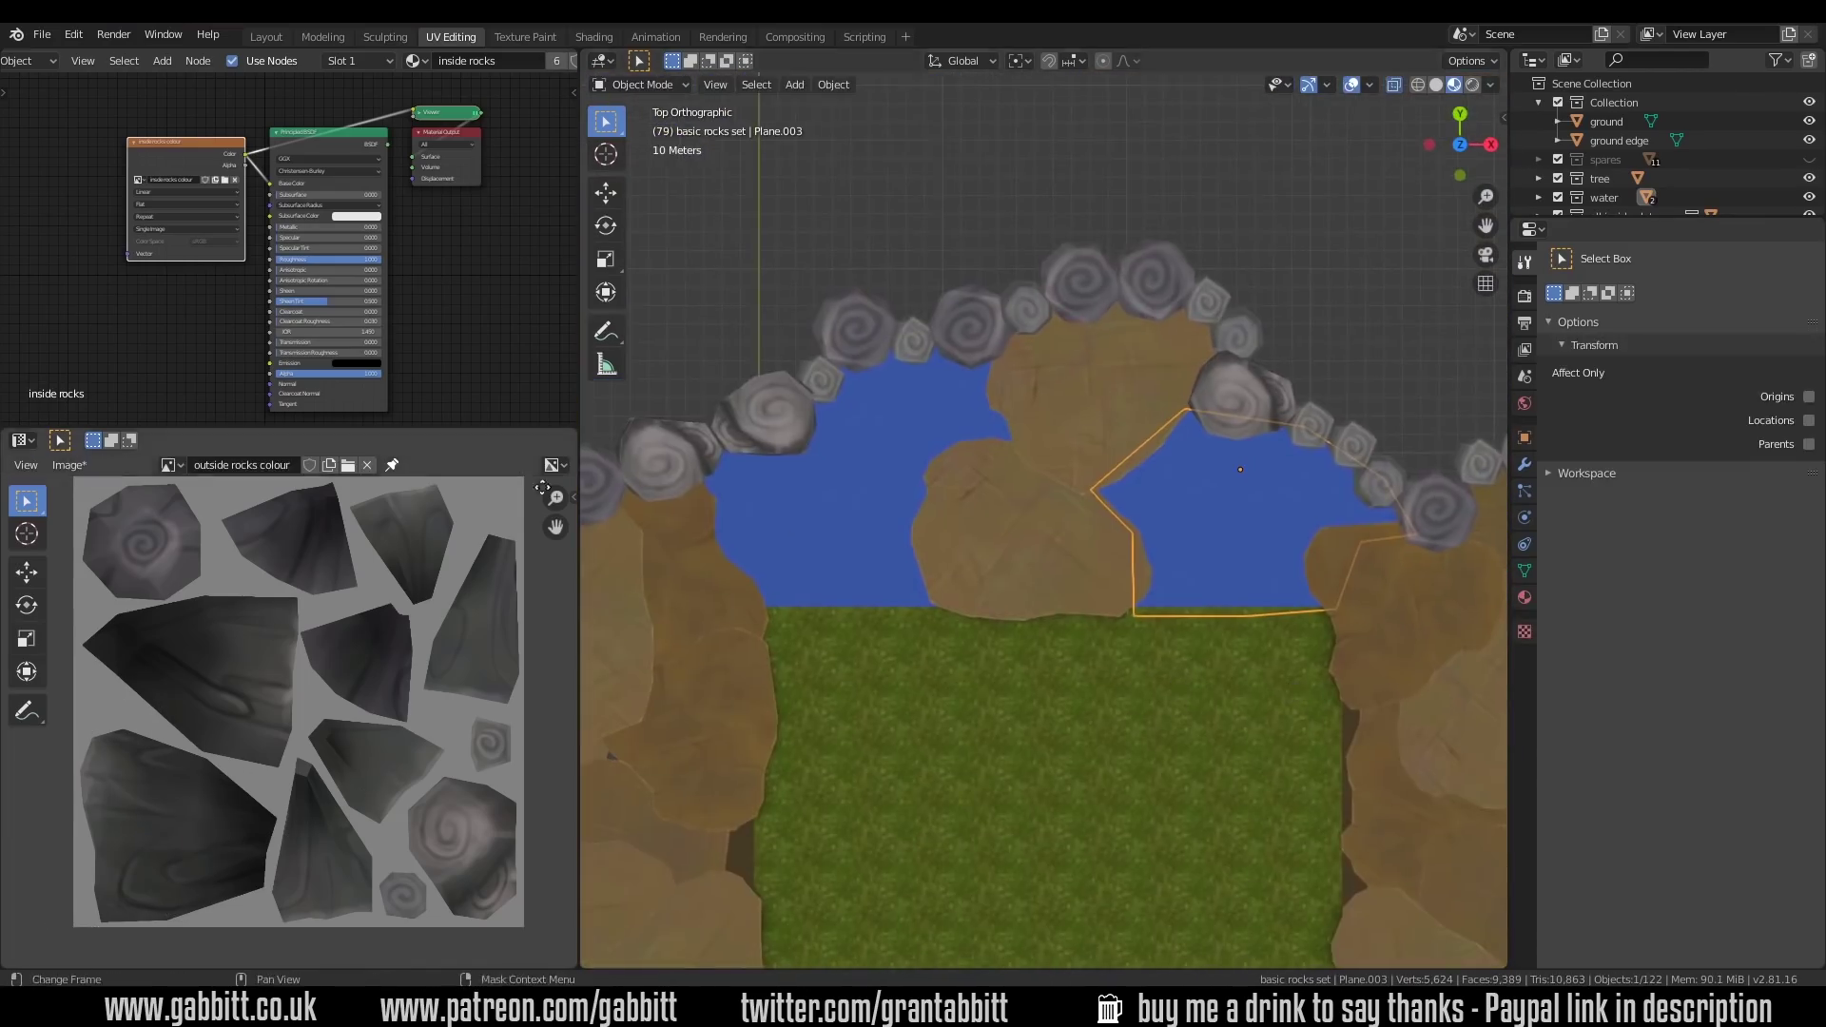
Select all water faces and move their UV island onto the texture's blue area
{"action": "key", "text": "Tab"}
{"action": "key", "text": "a"}
{"action": "key", "text": "KP_Decimal"}
{"action": "key", "text": "alt+a"}
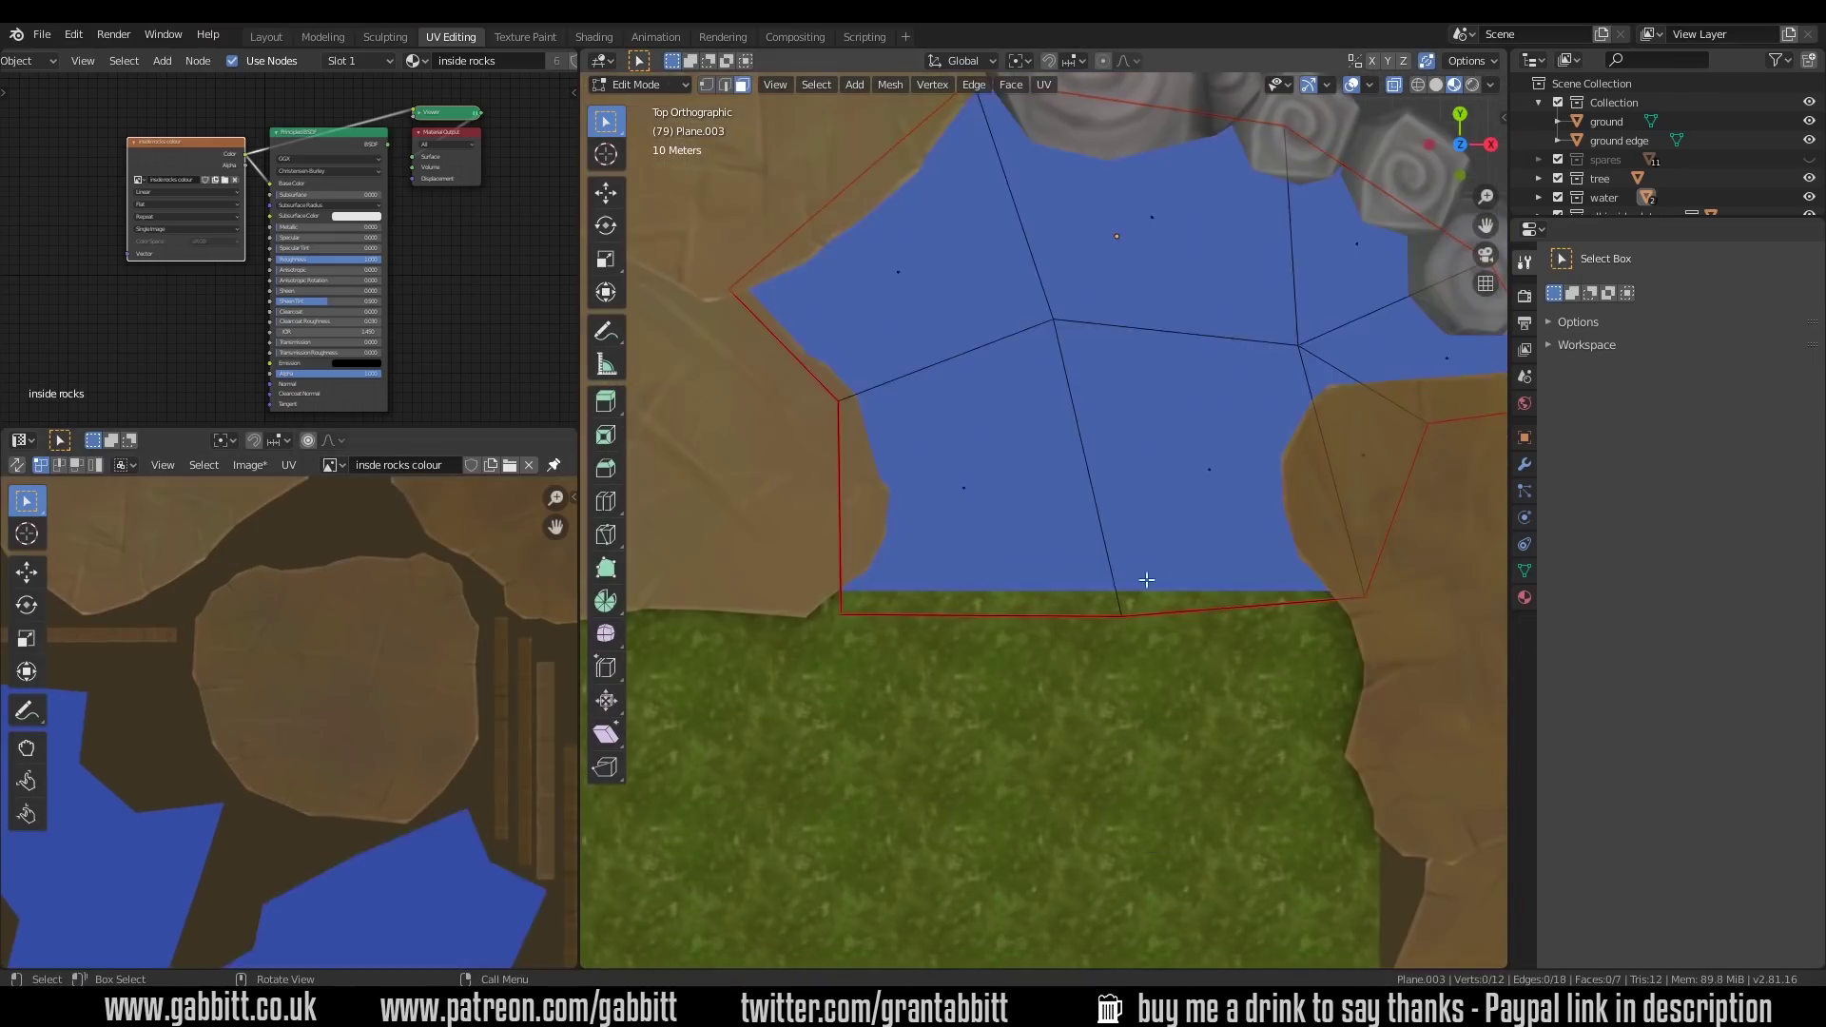
{"action": "key", "text": "a"}
{"action": "scroll", "coordinate": [1147, 579], "scroll_direction": "down", "scroll_amount": 2}
Scale the water UV island to 0.633 and rotate it to fit the blue
{"action": "scroll", "coordinate": [409, 670], "scroll_direction": "down", "scroll_amount": 5}
{"action": "key", "text": "g"}
{"action": "left_click", "coordinate": [440, 758]}
{"action": "scroll", "coordinate": [534, 708], "scroll_direction": "up", "scroll_amount": 4}
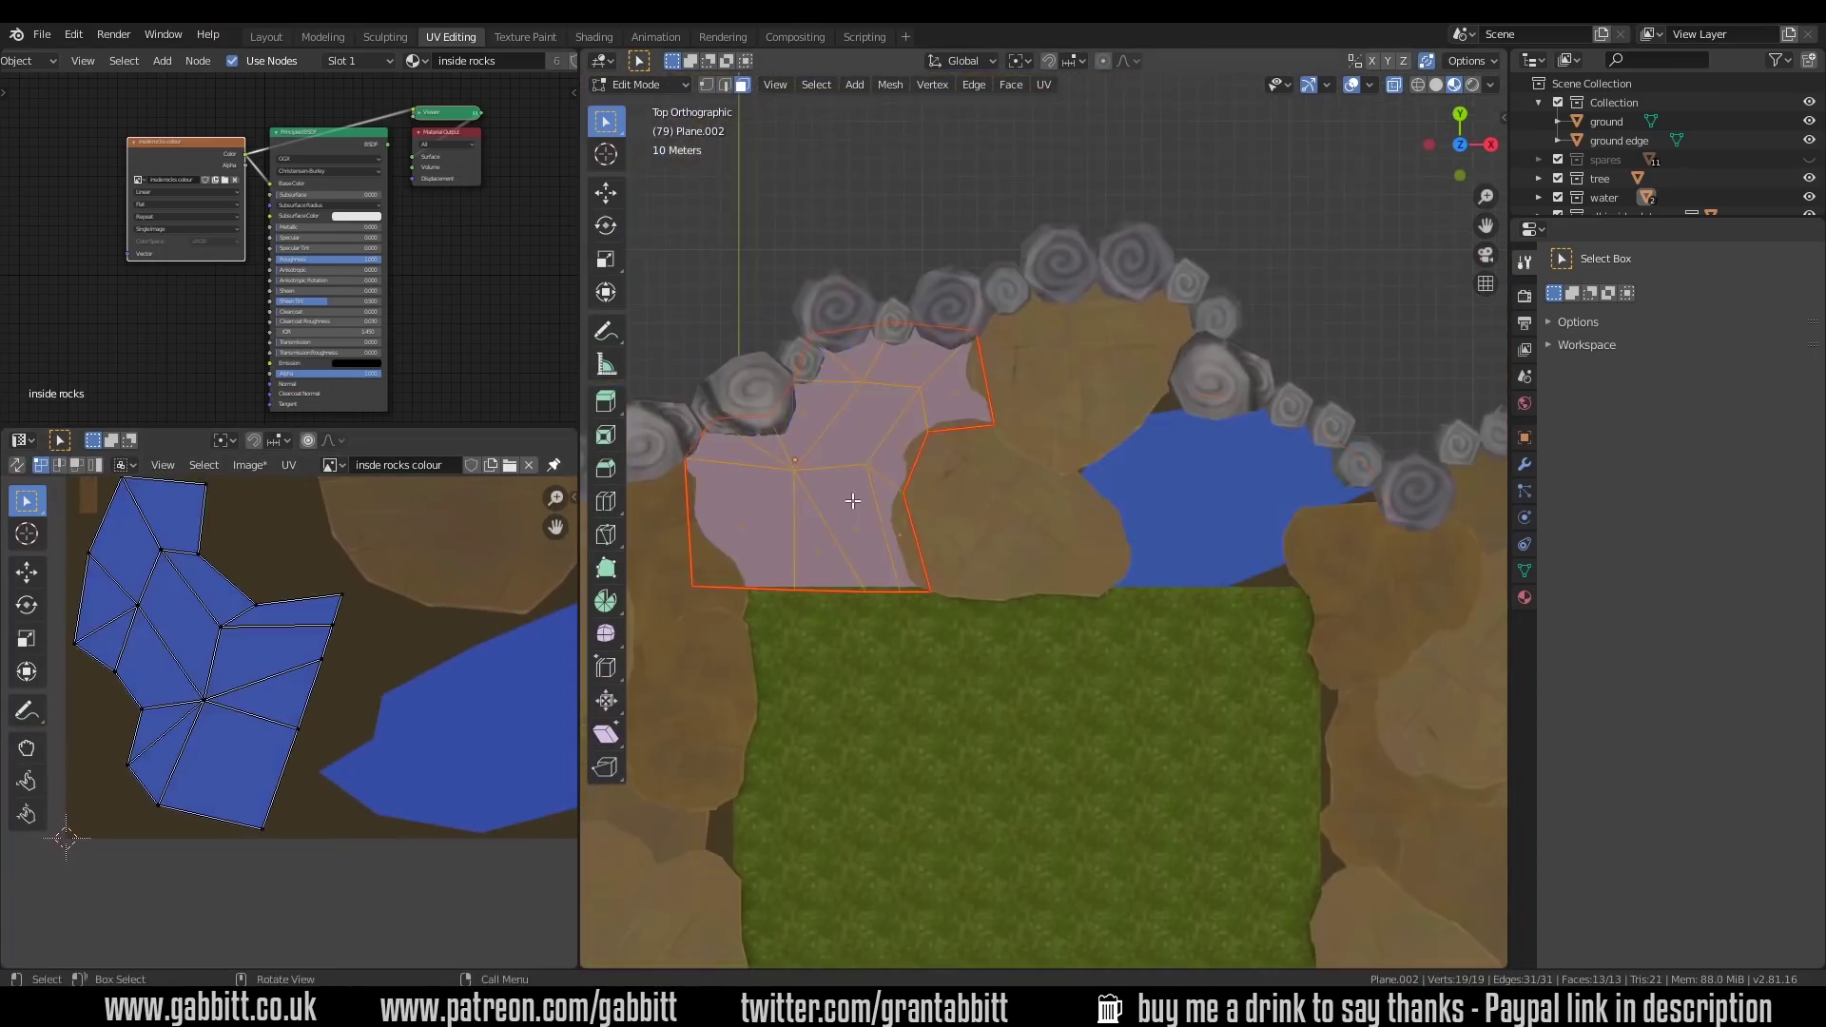
{"action": "key", "text": "alt+a"}
{"action": "key", "text": "a"}
{"action": "scroll", "coordinate": [448, 700], "scroll_direction": "down", "scroll_amount": 3}
{"action": "key", "text": "s"}
{"action": "left_click", "coordinate": [448, 701]}
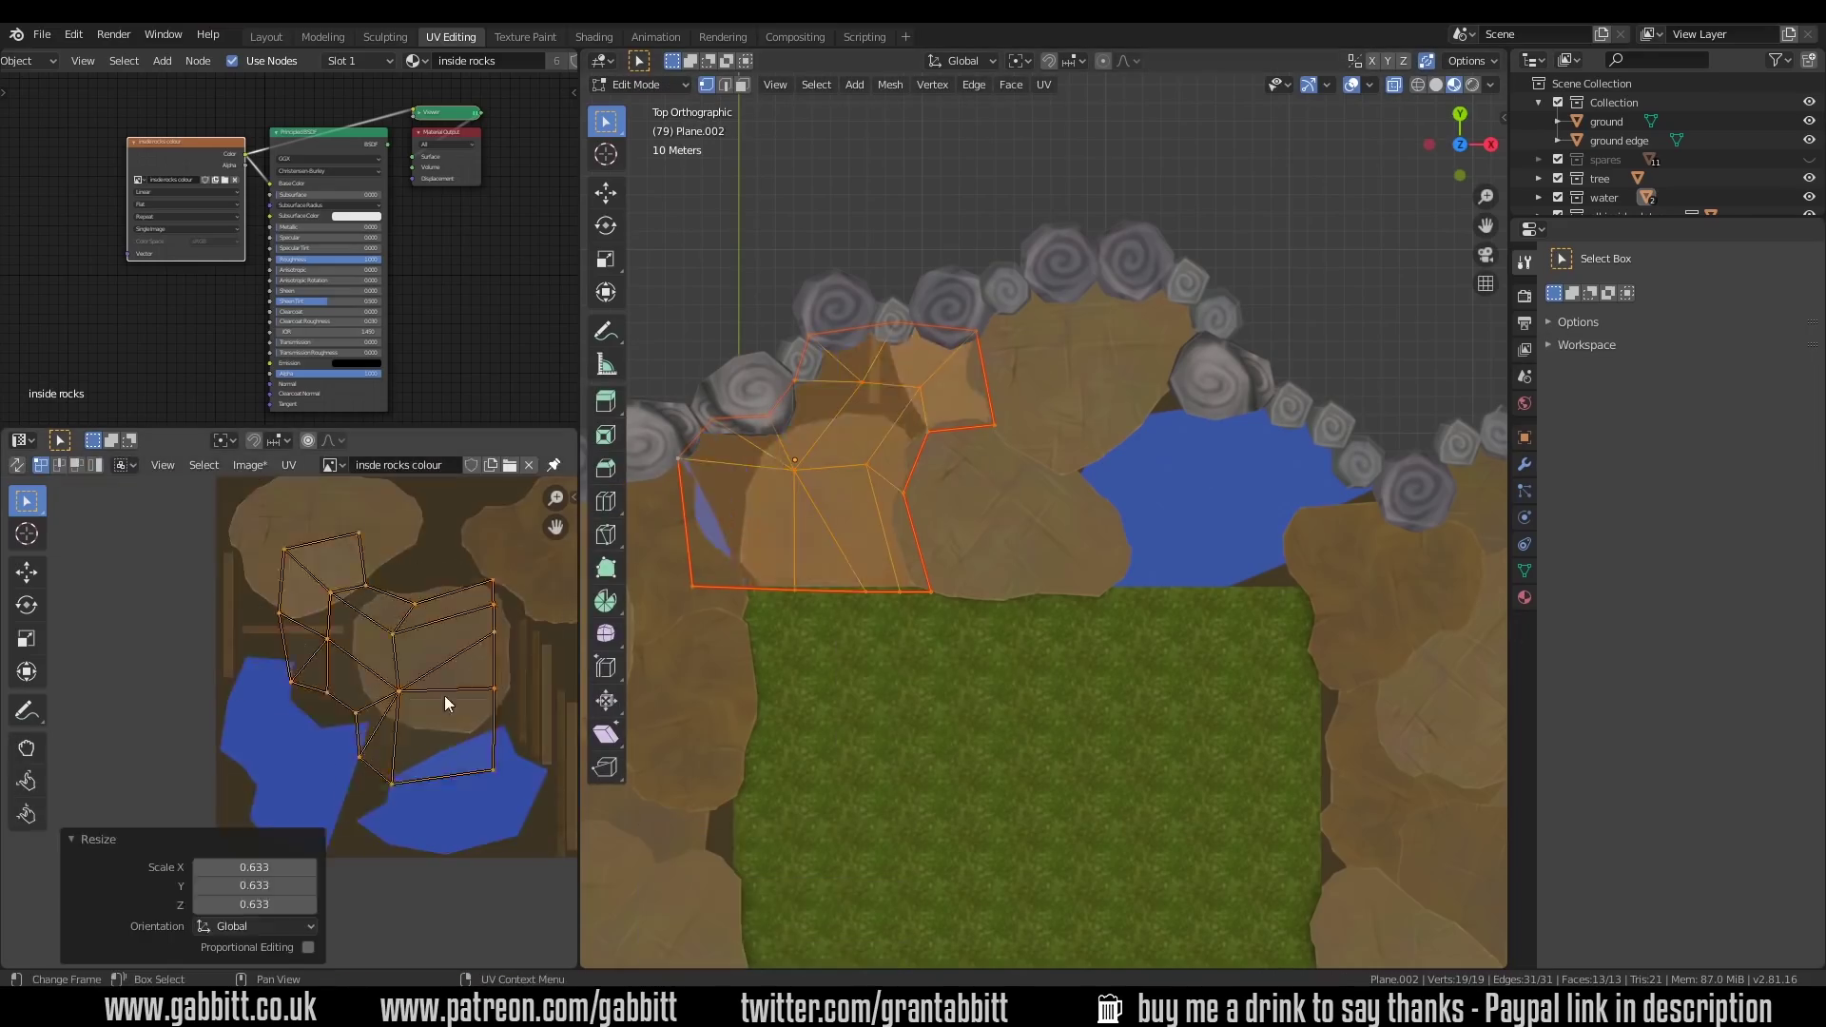
{"action": "scroll", "coordinate": [455, 629], "scroll_direction": "up", "scroll_amount": 3}
{"action": "key", "text": "r"}
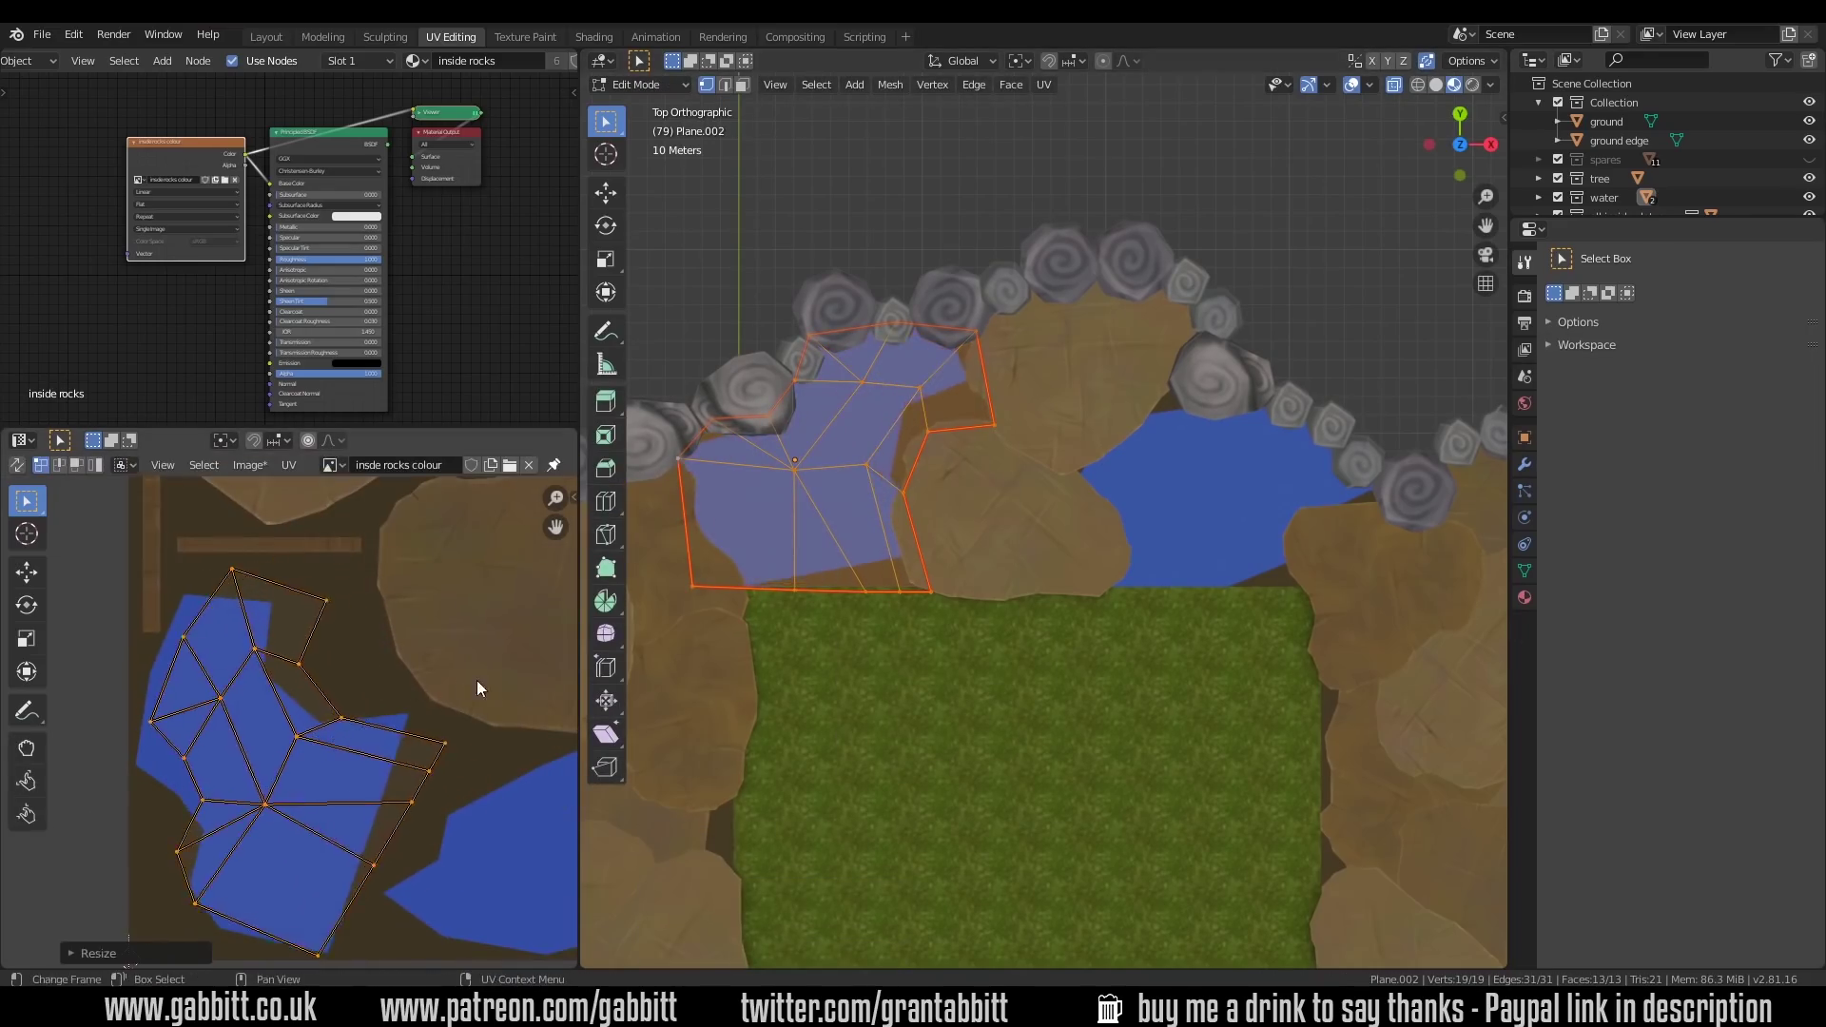
Sample the water's blue and set up the freehand draw brush
{"action": "left_click", "coordinate": [646, 211]}
{"action": "key", "text": "s"}
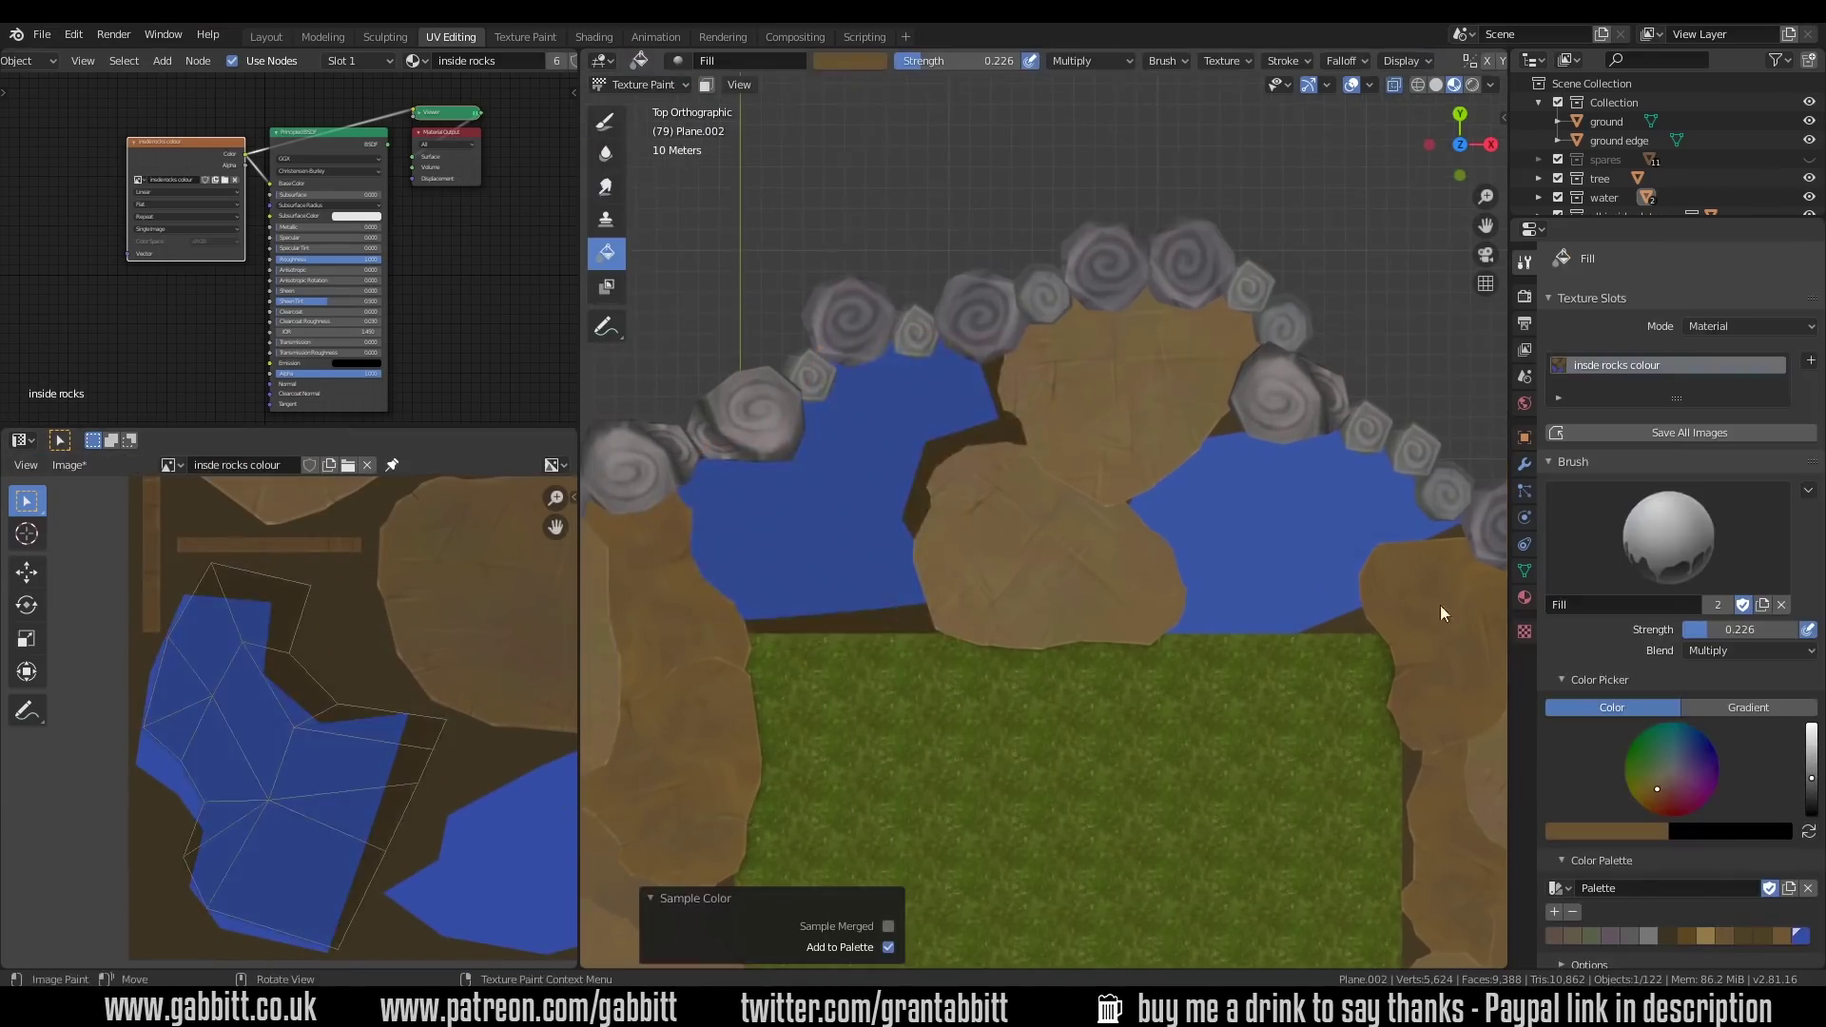
{"action": "key", "text": "shift+space"}
{"action": "key", "text": "d"}
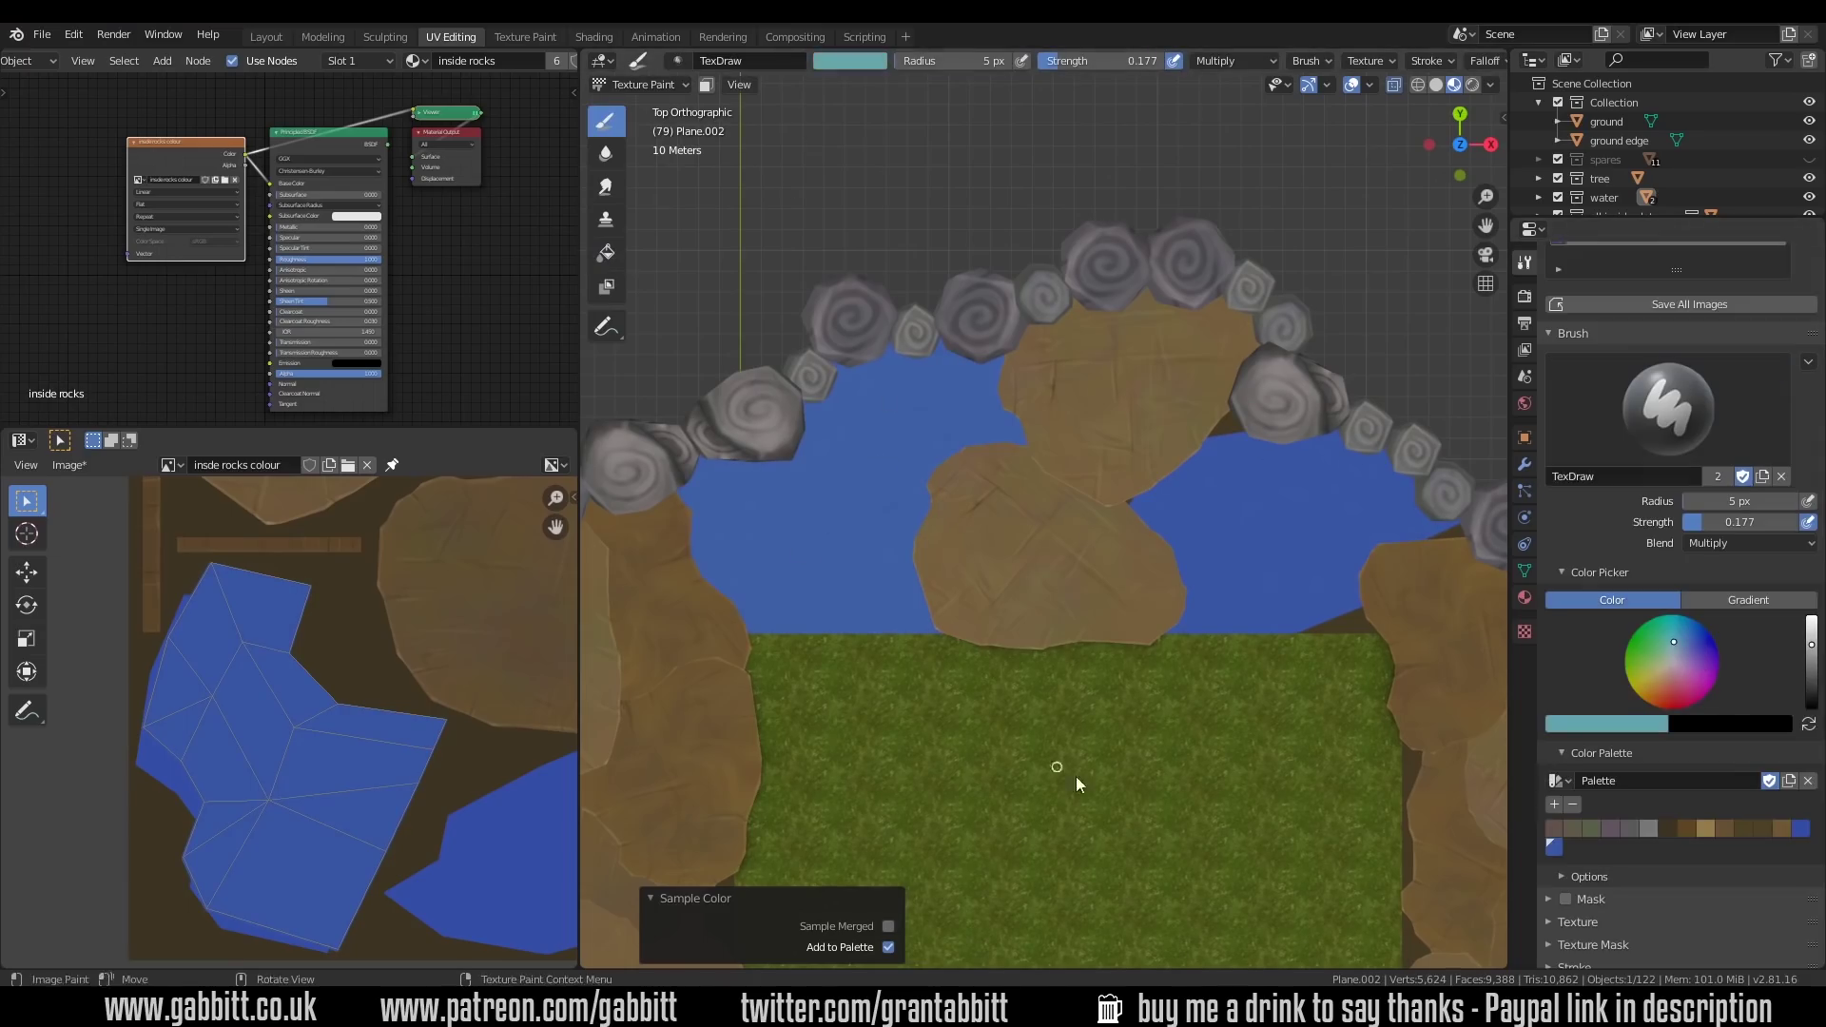
{"action": "key", "text": "s"}
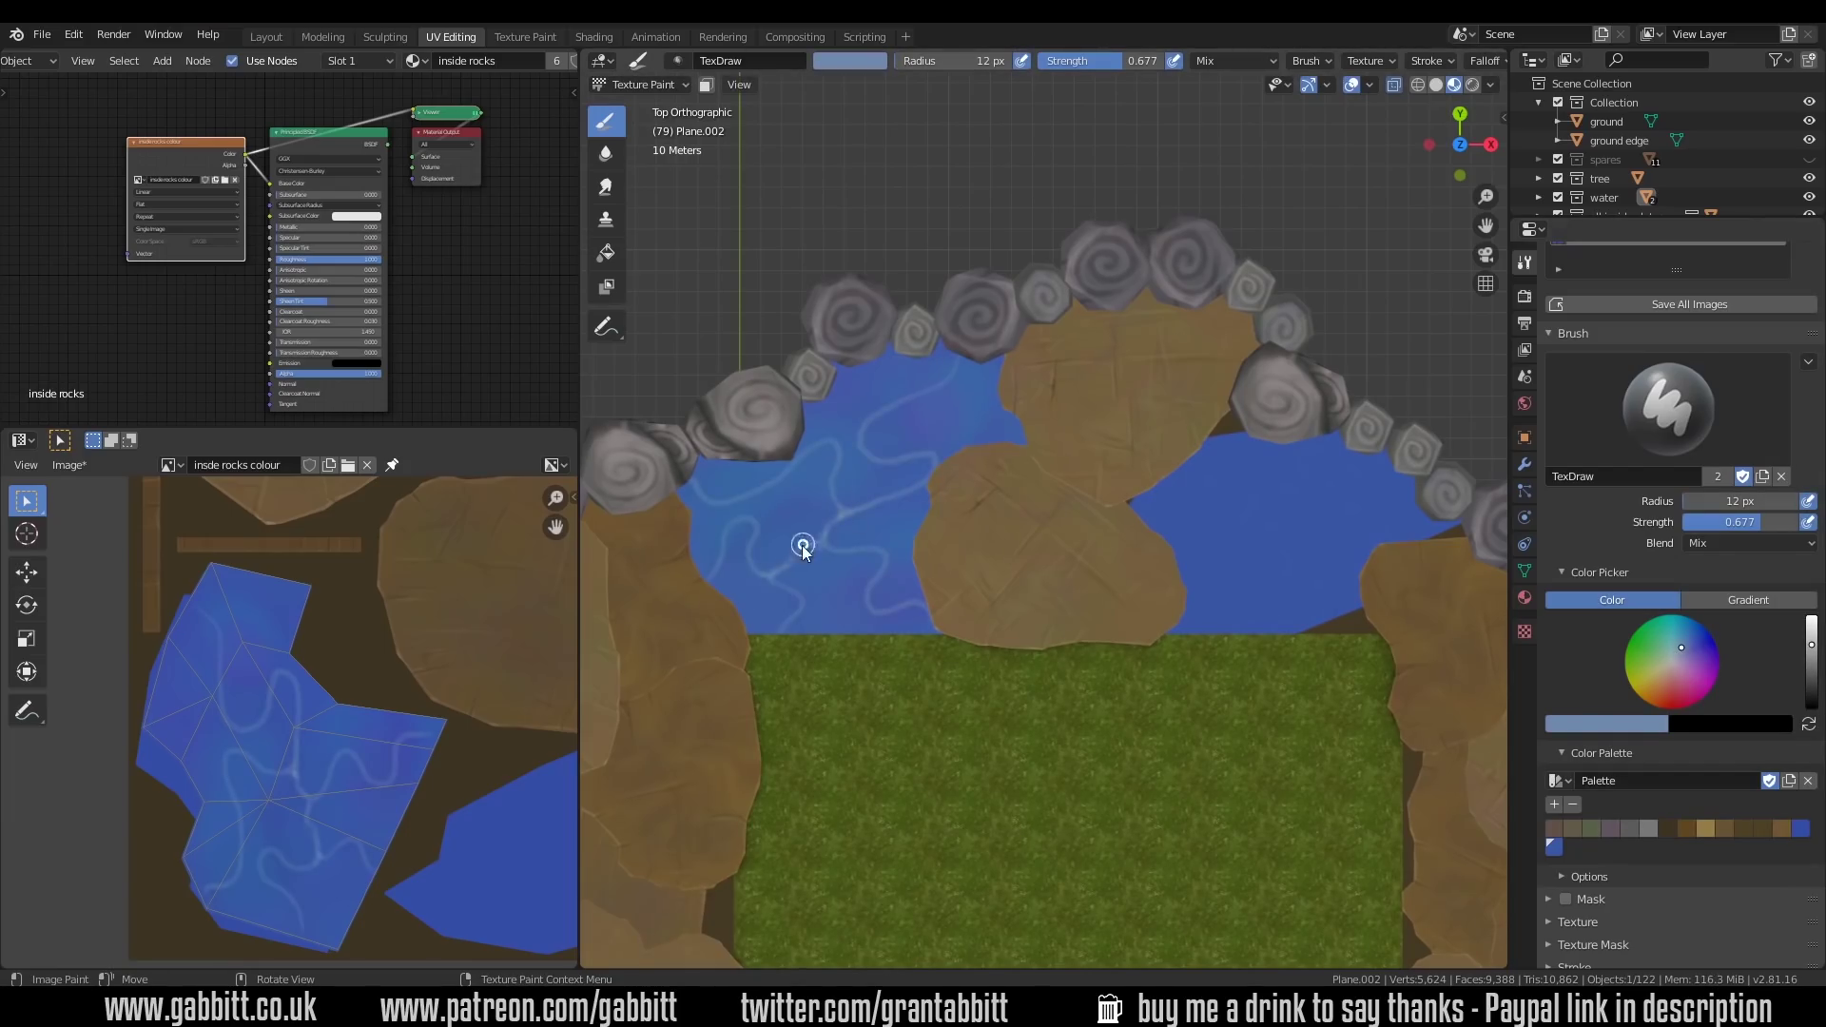
Select the other water plane for texture painting with a Mix blend brush in top view
{"action": "middle_click_drag", "start_coordinate": [930, 615], "coordinate": [997, 486]}
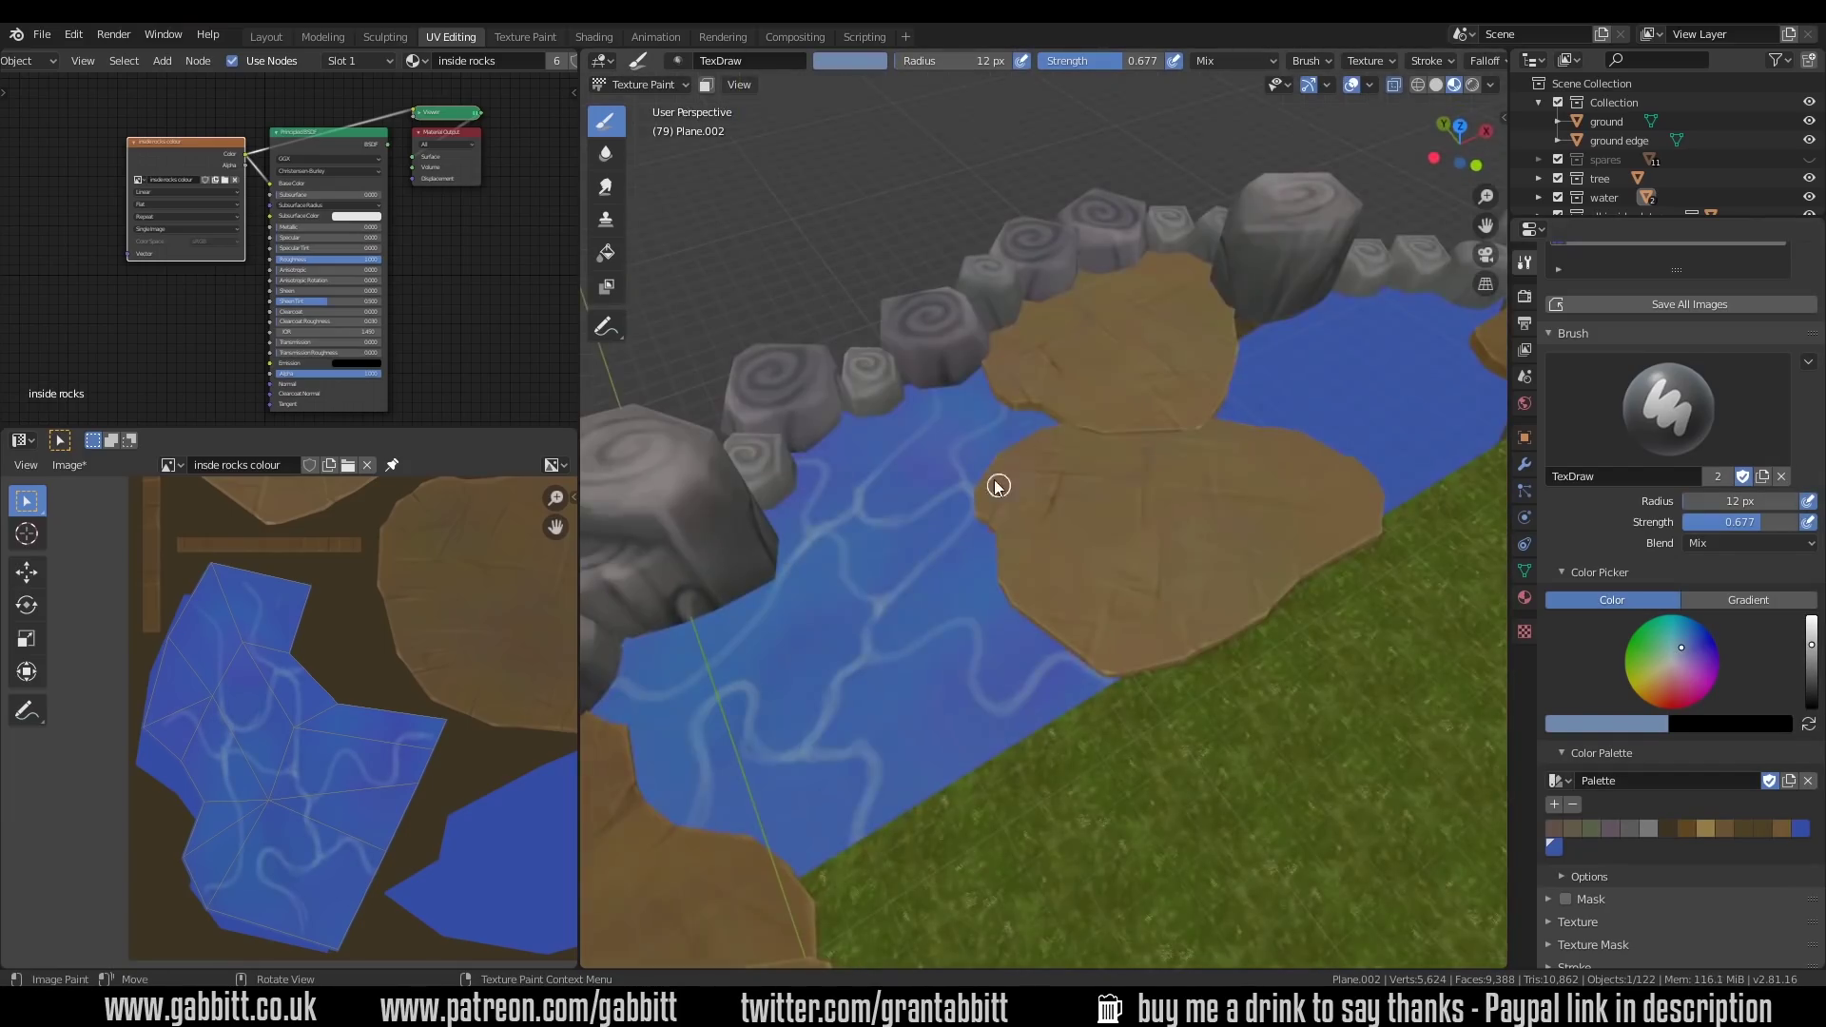
{"action": "middle_click_drag", "start_coordinate": [646, 815], "coordinate": [1061, 436]}
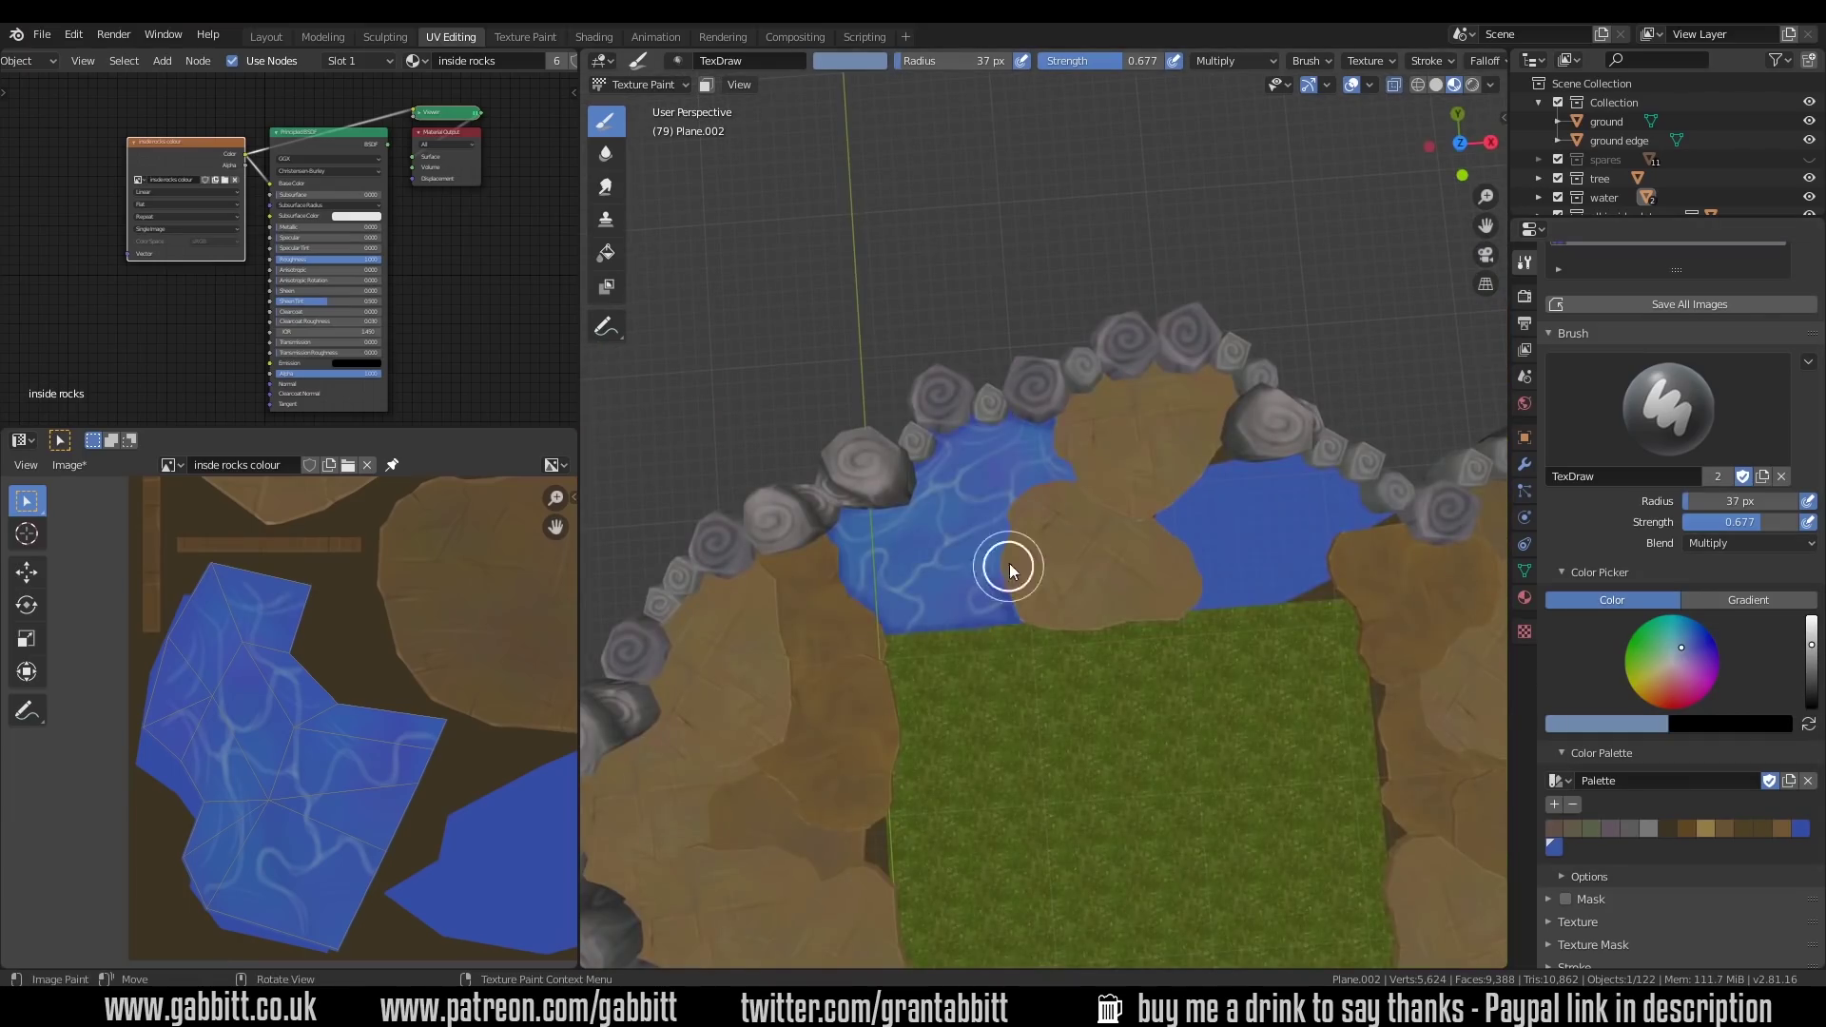
{"action": "mouse_move", "coordinate": [1008, 568]}
{"action": "middle_mouse_down"}
{"action": "mouse_move", "coordinate": [1109, 762]}
{"action": "mouse_move", "coordinate": [1214, 558]}
{"action": "mouse_move", "coordinate": [725, 497]}
{"action": "middle_mouse_up"}
{"action": "left_click", "coordinate": [642, 83]}
{"action": "left_click", "coordinate": [652, 118]}
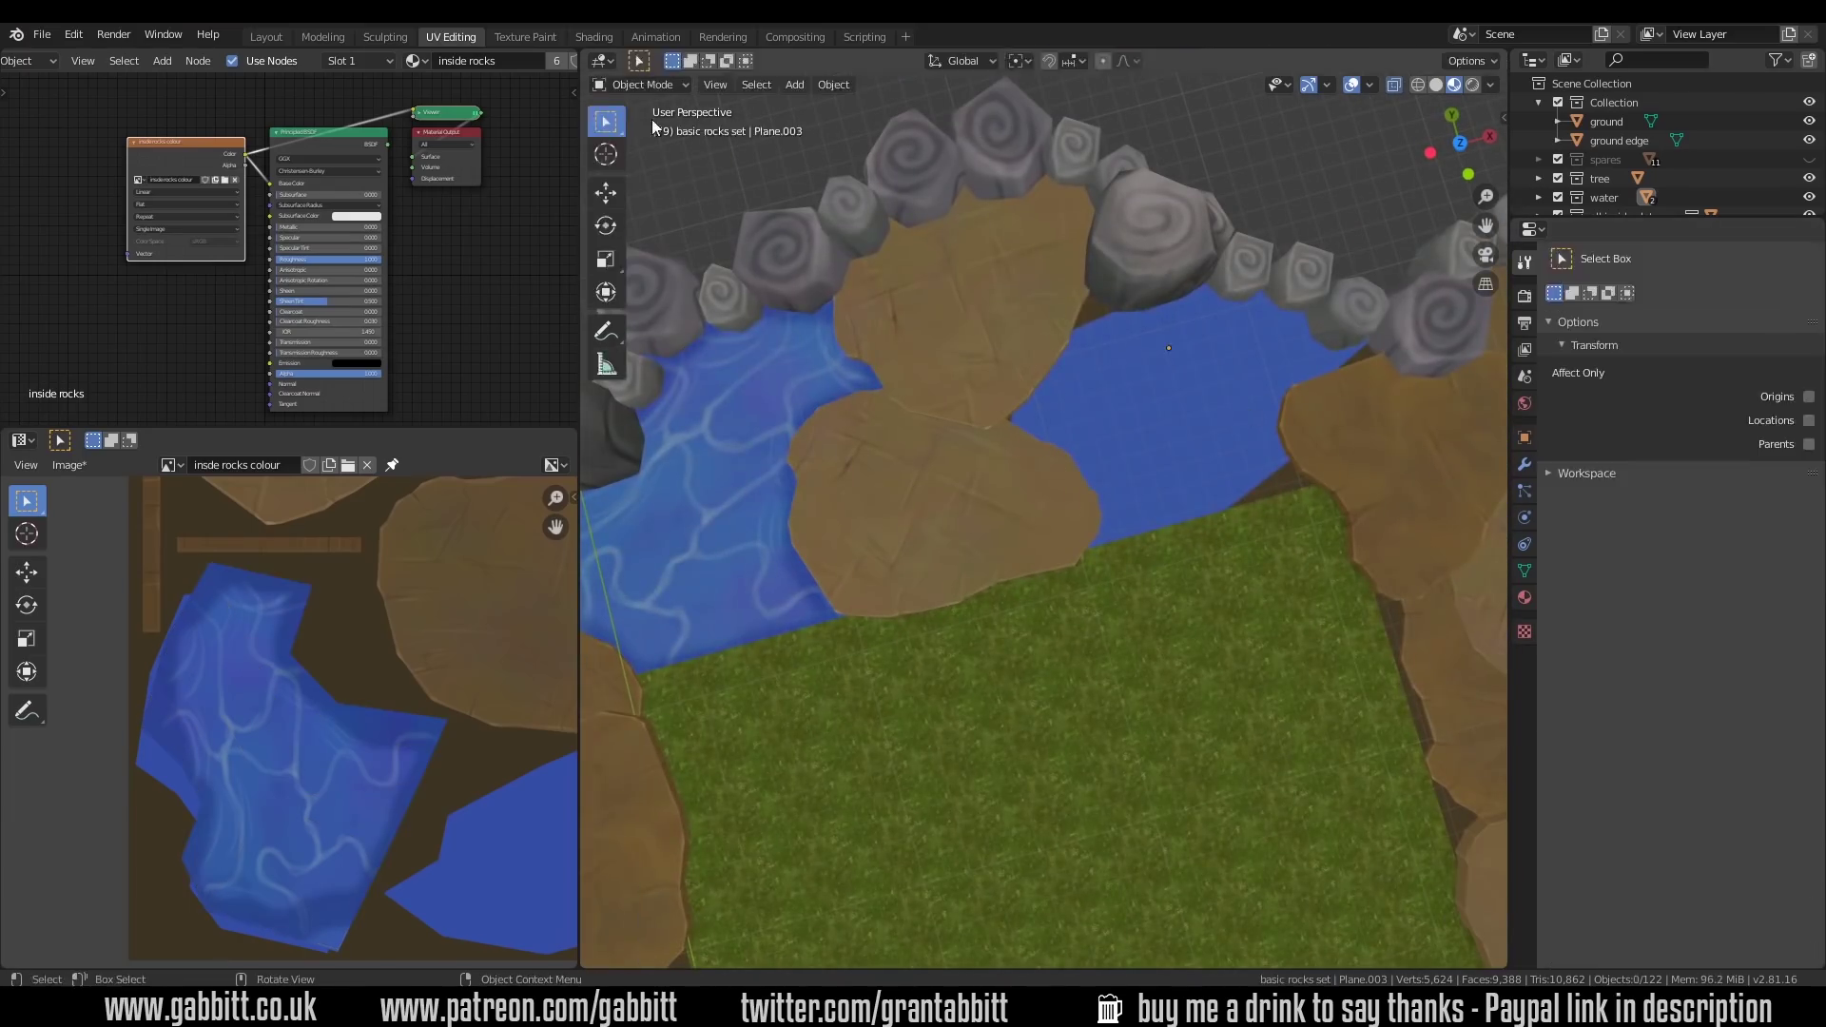
{"action": "key", "text": "ctrl+Tab"}
{"action": "left_click", "coordinate": [1749, 671]}
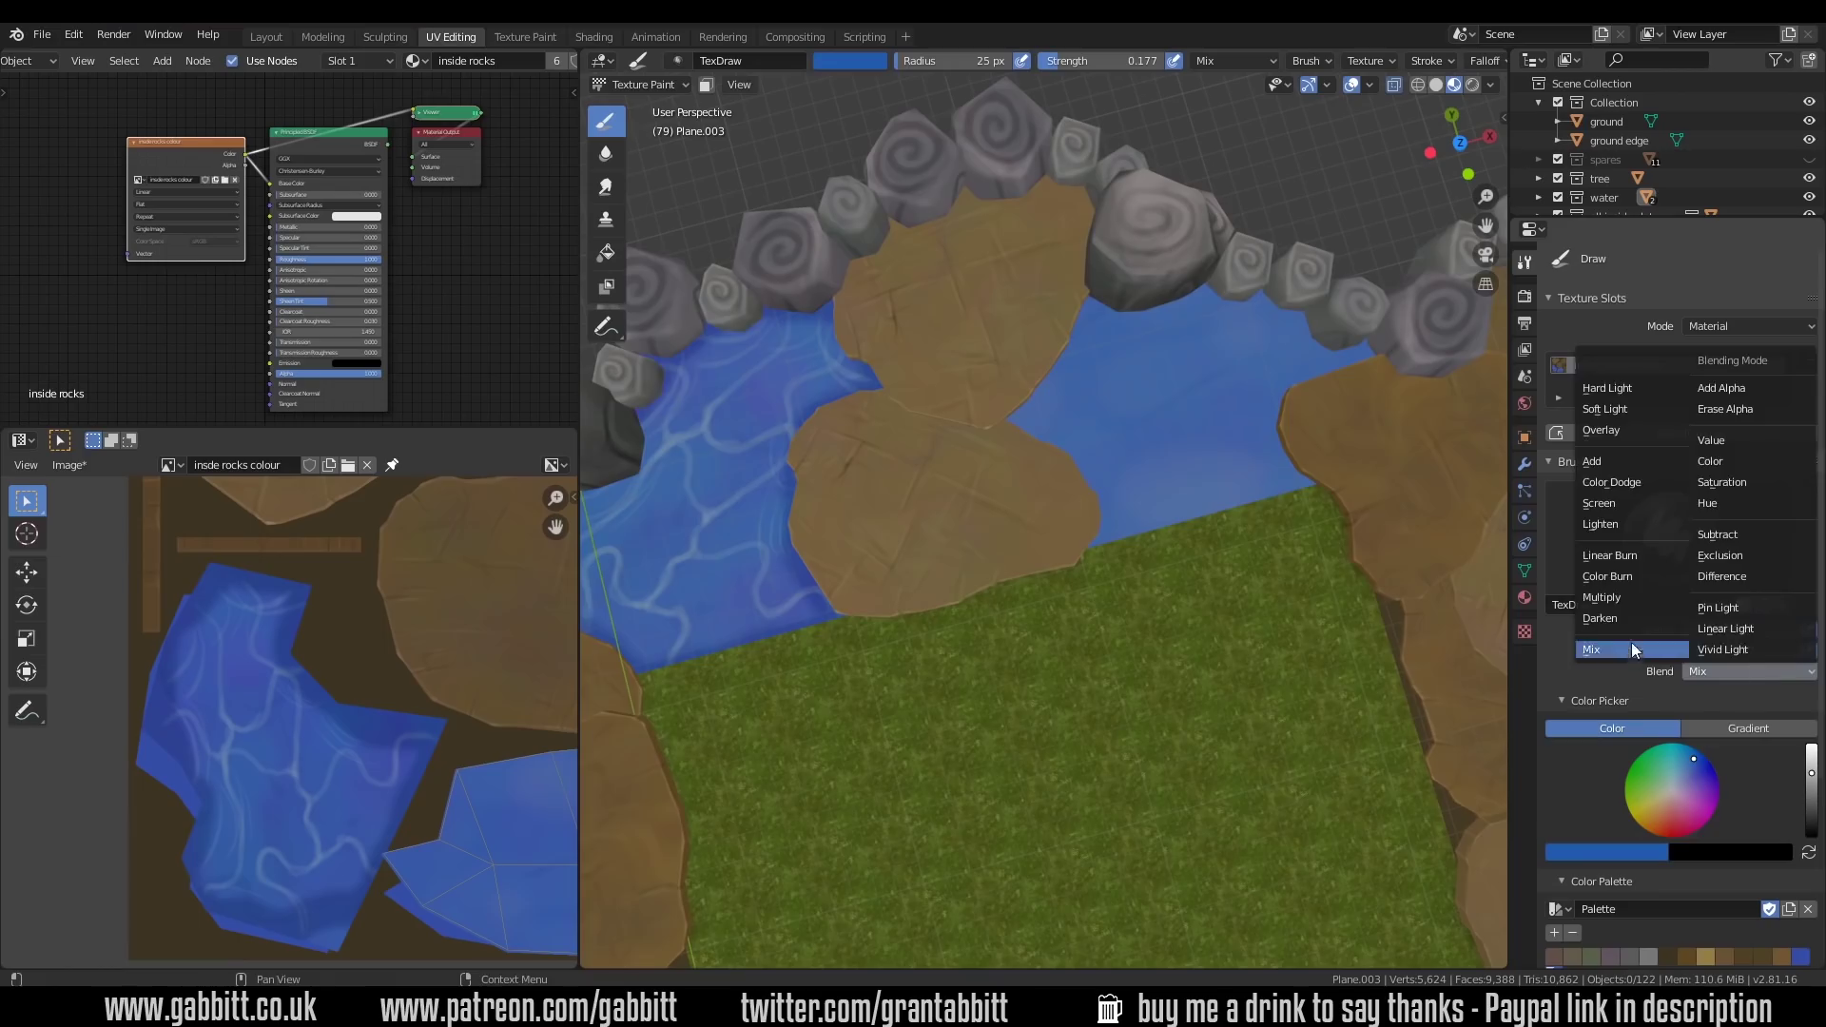
{"action": "key", "text": "KP_7"}
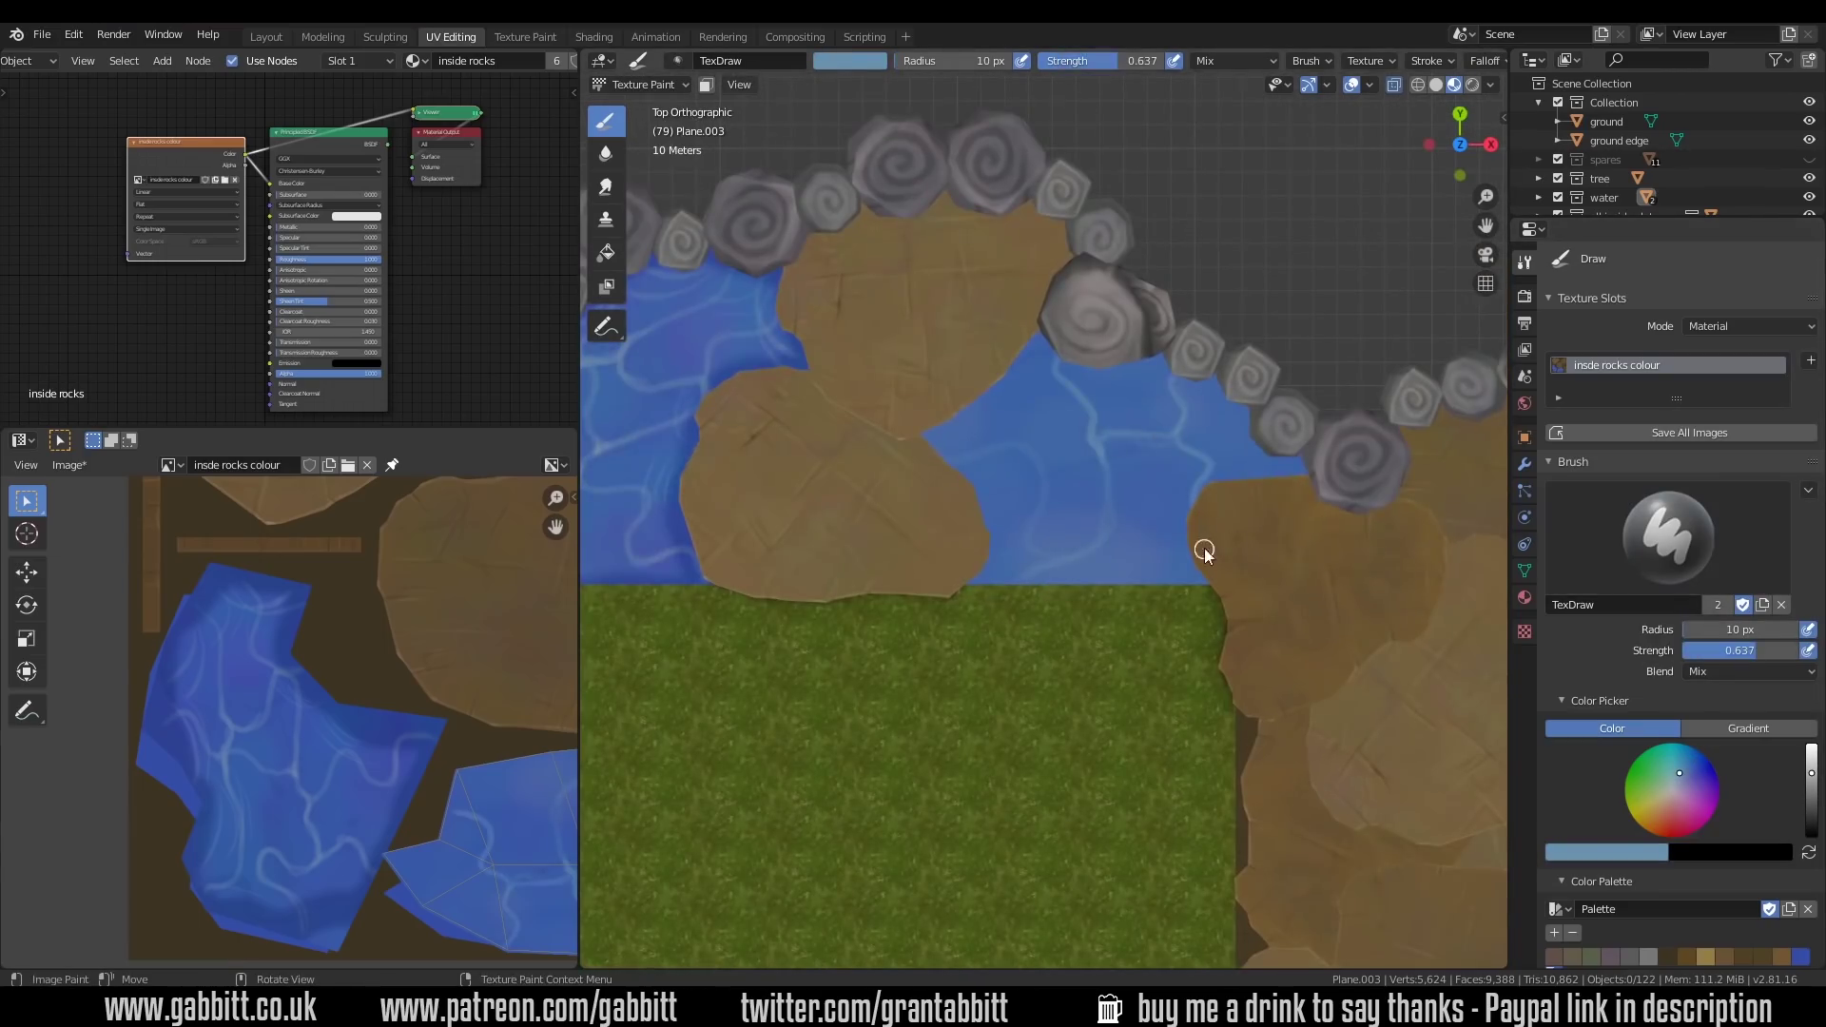
Pick a green from the colour wheel and dab lily pads on the water
{"action": "middle_click_drag", "start_coordinate": [998, 422], "coordinate": [1041, 408]}
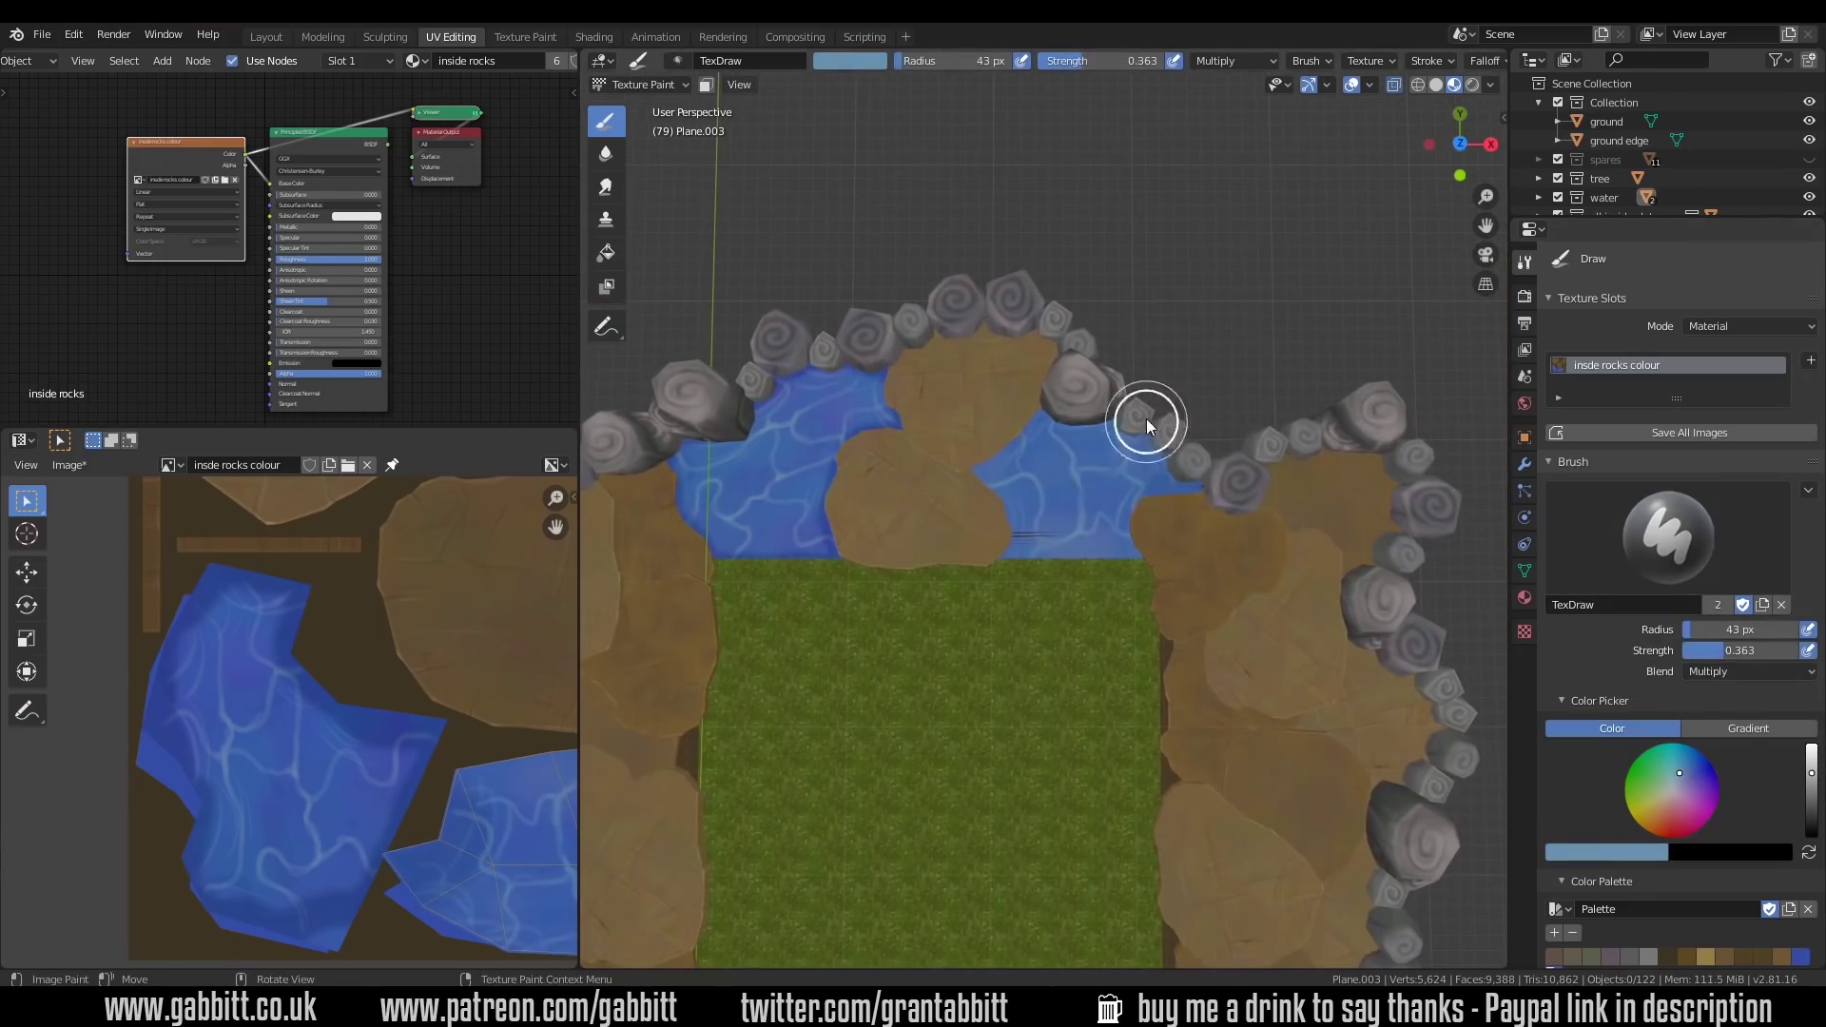
{"action": "scroll", "coordinate": [1103, 576], "scroll_direction": "down", "scroll_amount": 5}
{"action": "mouse_move", "coordinate": [1103, 576]}
{"action": "middle_mouse_down"}
{"action": "mouse_move", "coordinate": [1172, 689]}
{"action": "mouse_move", "coordinate": [1150, 728]}
{"action": "middle_mouse_up"}
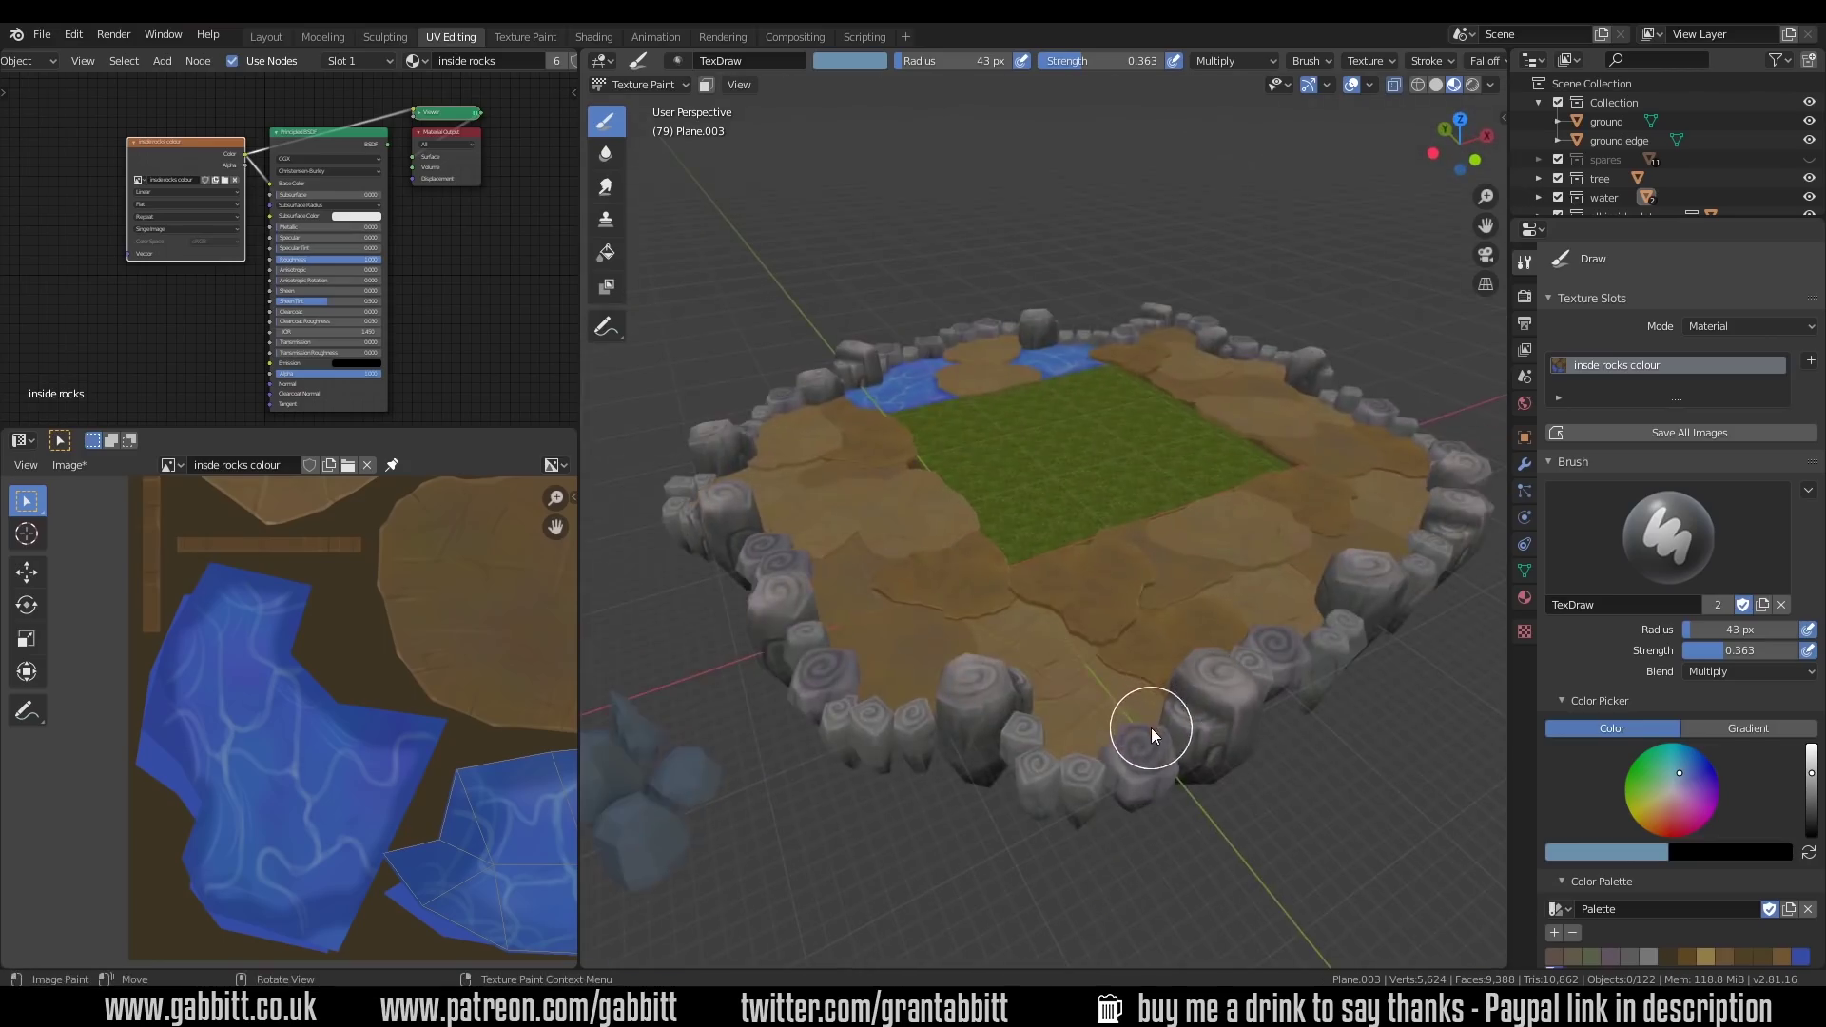
{"action": "scroll", "coordinate": [1150, 728], "scroll_direction": "up", "scroll_amount": 8}
{"action": "left_click", "coordinate": [1649, 772]}
{"action": "key", "text": "s"}
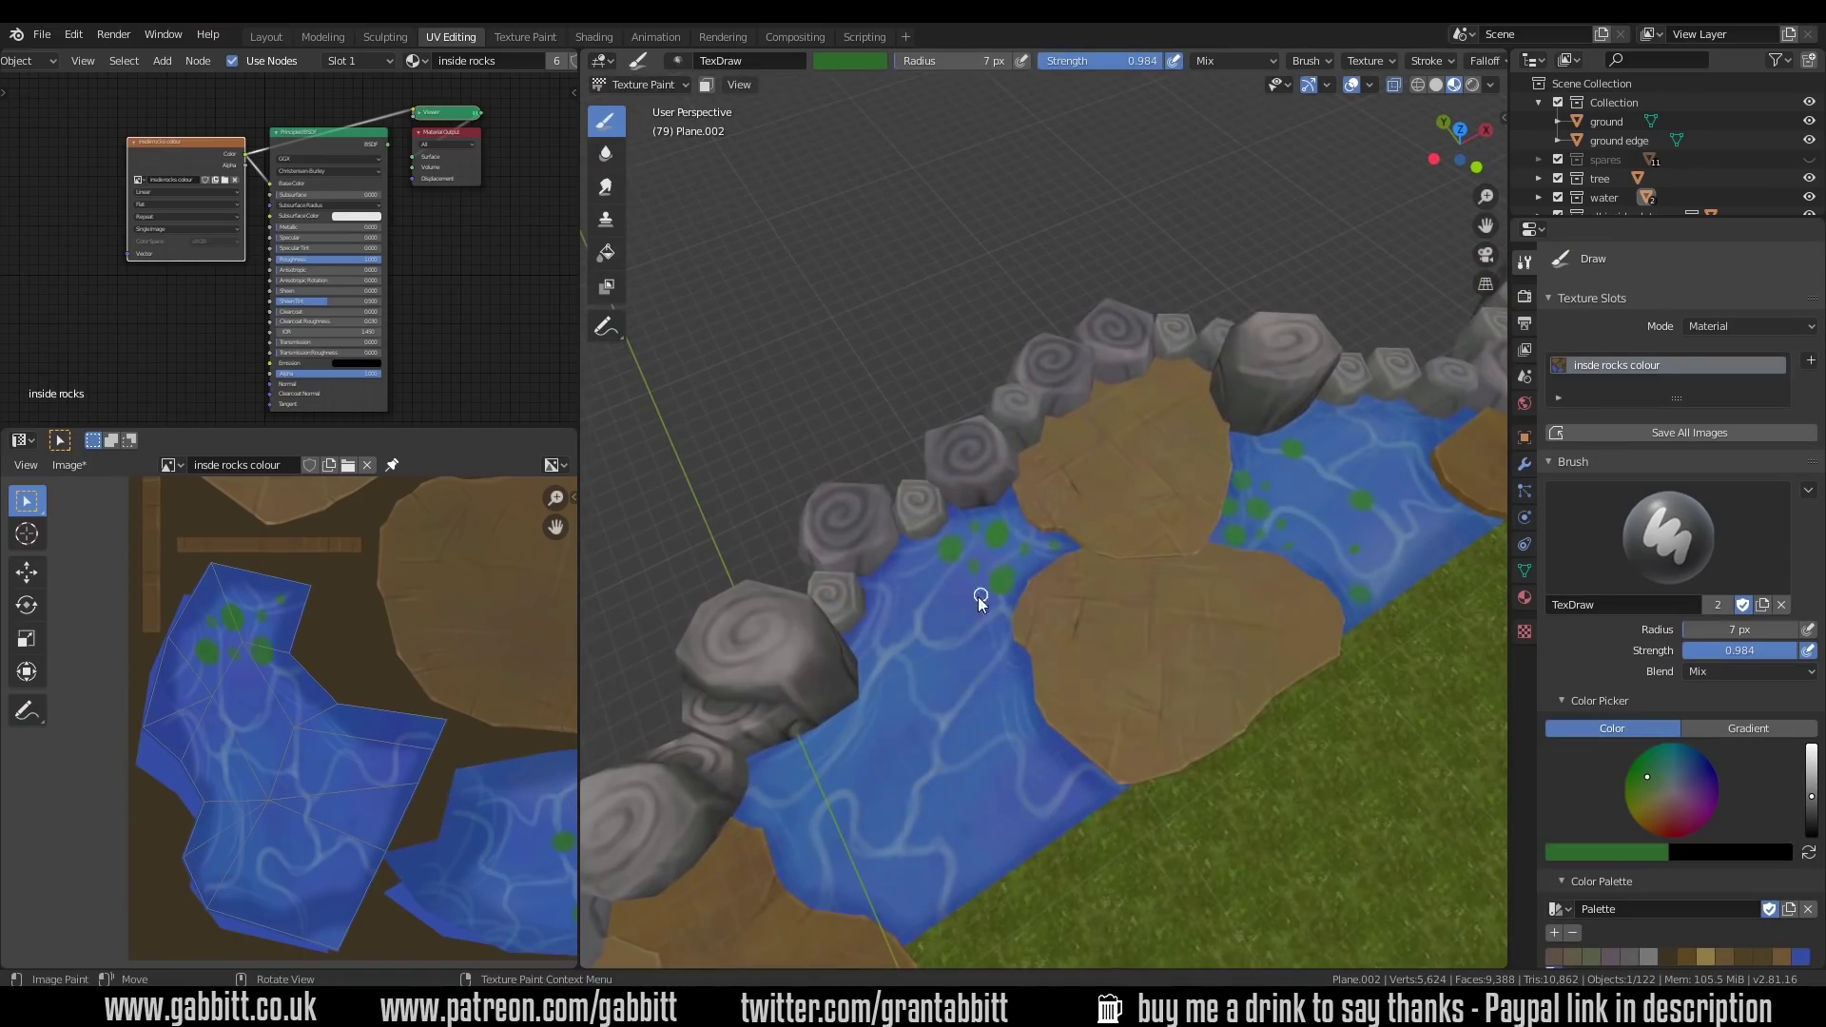
Move the view down to basic rock 1 below the island for painting
{"action": "scroll", "coordinate": [980, 597], "scroll_direction": "down", "scroll_amount": 5}
{"action": "middle_click_drag", "start_coordinate": [754, 611], "coordinate": [971, 675]}
{"action": "scroll", "coordinate": [972, 675], "scroll_direction": "up", "scroll_amount": 6}
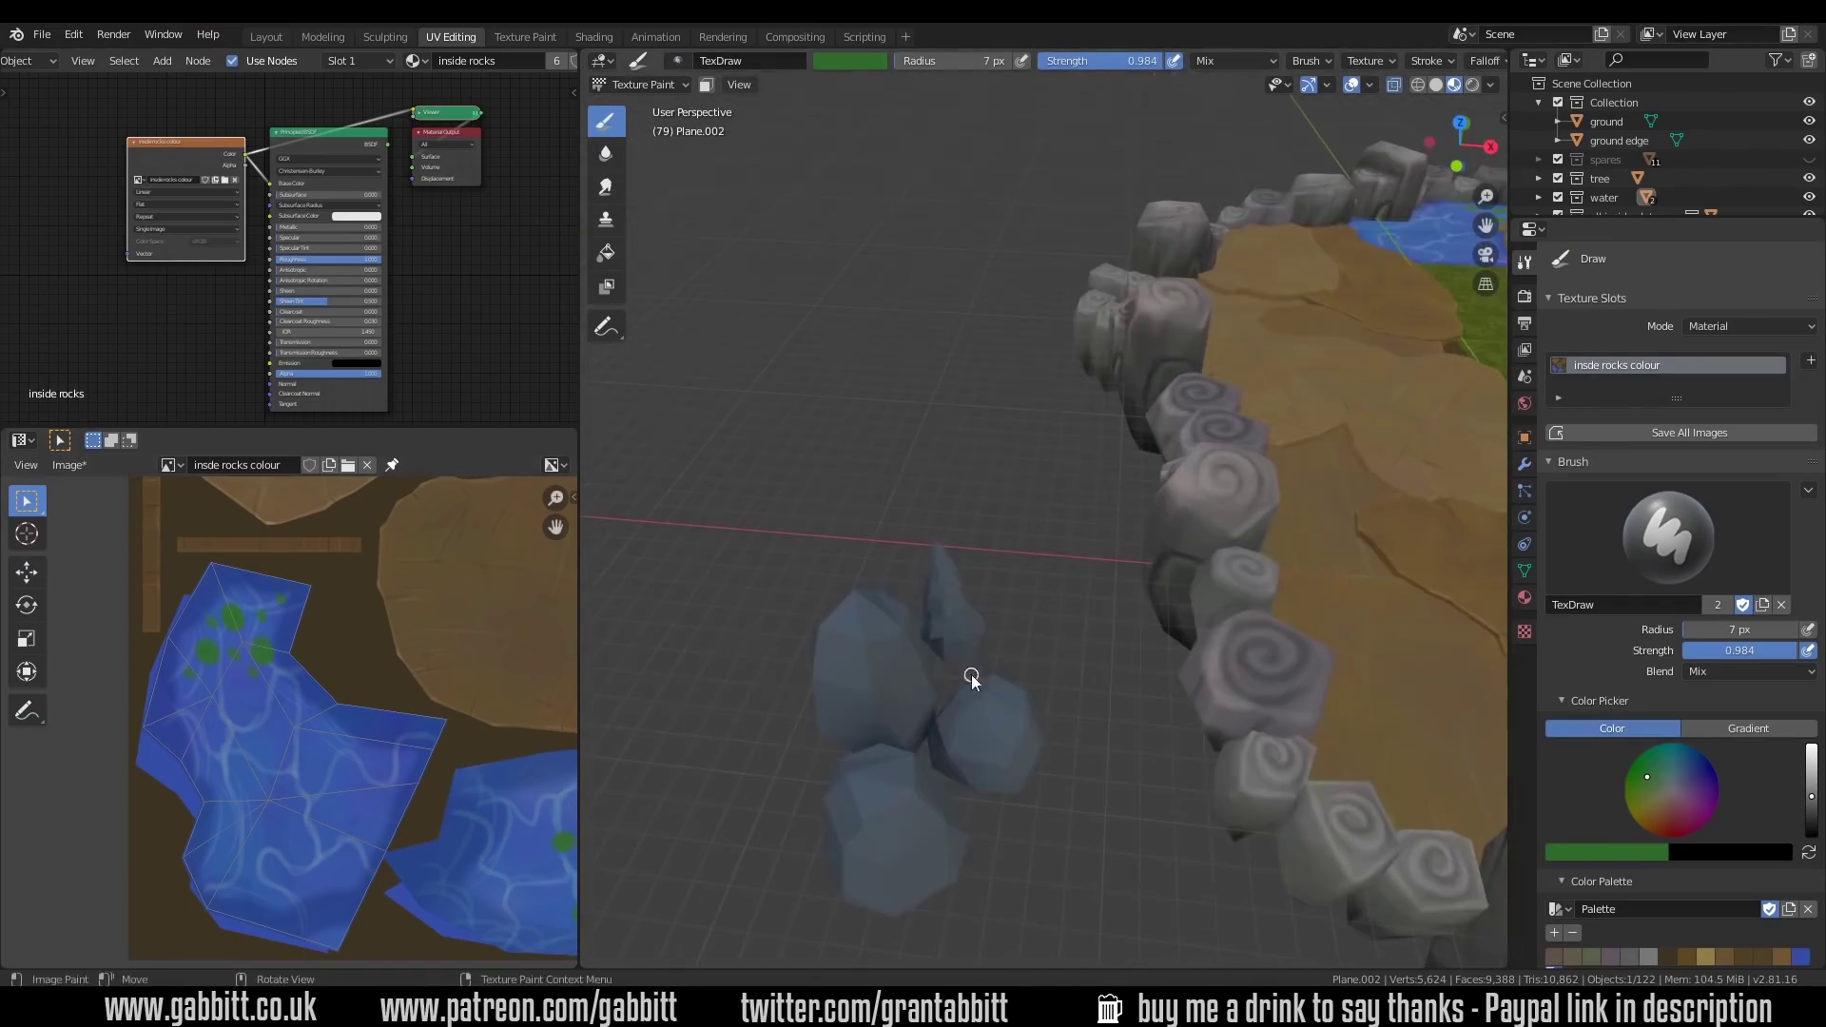
{"action": "key", "text": "ctrl+z"}
{"action": "key", "text": "ctrl+z"}
{"action": "key", "text": "ctrl+z"}
Isolate basic rock 1, sample its grey, and paint a dark ring with a smaller brush
{"action": "key", "text": "KP_Divide"}
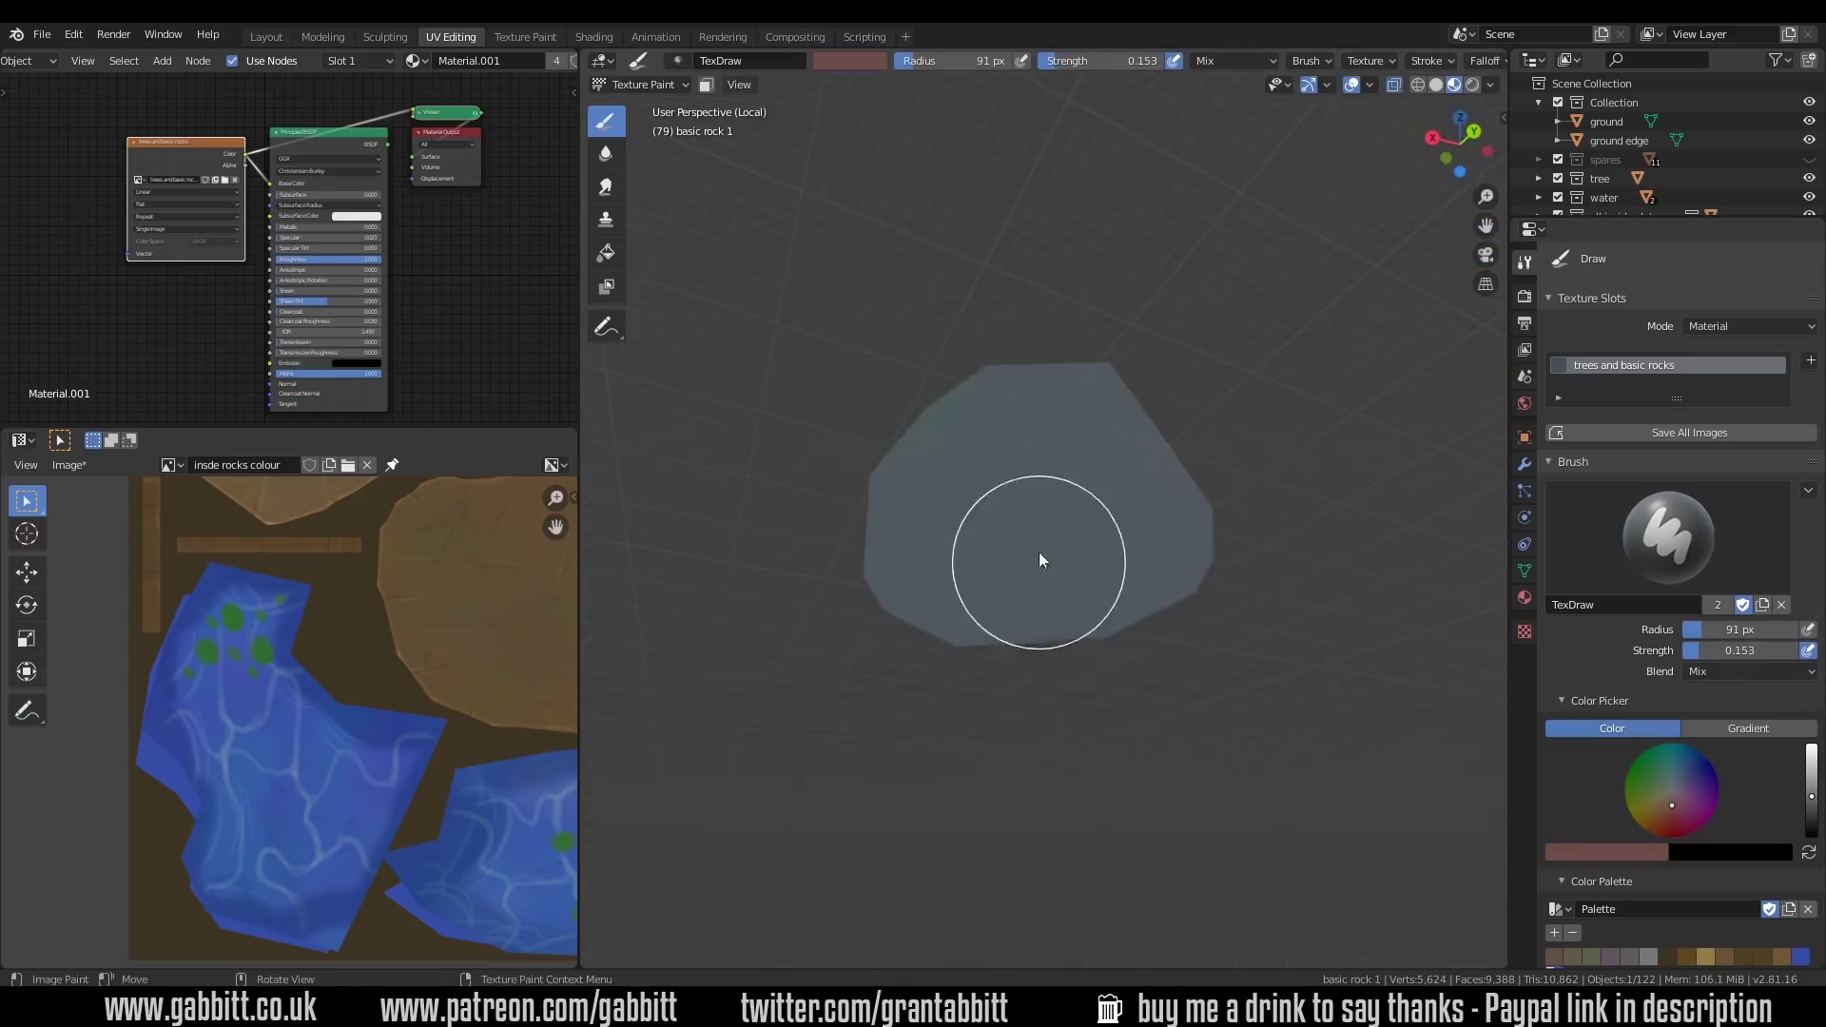
{"action": "mouse_move", "coordinate": [1038, 559]}
{"action": "middle_mouse_down"}
{"action": "mouse_move", "coordinate": [1084, 556]}
{"action": "mouse_move", "coordinate": [1001, 486]}
{"action": "mouse_move", "coordinate": [1178, 517]}
{"action": "mouse_move", "coordinate": [1108, 517]}
{"action": "mouse_move", "coordinate": [1080, 472]}
{"action": "mouse_move", "coordinate": [1109, 554]}
{"action": "mouse_move", "coordinate": [1080, 509]}
{"action": "mouse_move", "coordinate": [1098, 534]}
{"action": "mouse_move", "coordinate": [974, 469]}
{"action": "mouse_move", "coordinate": [1157, 488]}
{"action": "mouse_move", "coordinate": [1059, 436]}
{"action": "mouse_move", "coordinate": [1008, 435]}
{"action": "mouse_move", "coordinate": [1043, 603]}
{"action": "mouse_move", "coordinate": [1088, 583]}
{"action": "middle_mouse_up"}
{"action": "key", "text": "ctrl+z"}
{"action": "key", "text": "ctrl+z"}
{"action": "key", "text": "s"}
{"action": "key", "text": "f"}
{"action": "left_click", "coordinate": [1170, 641]}
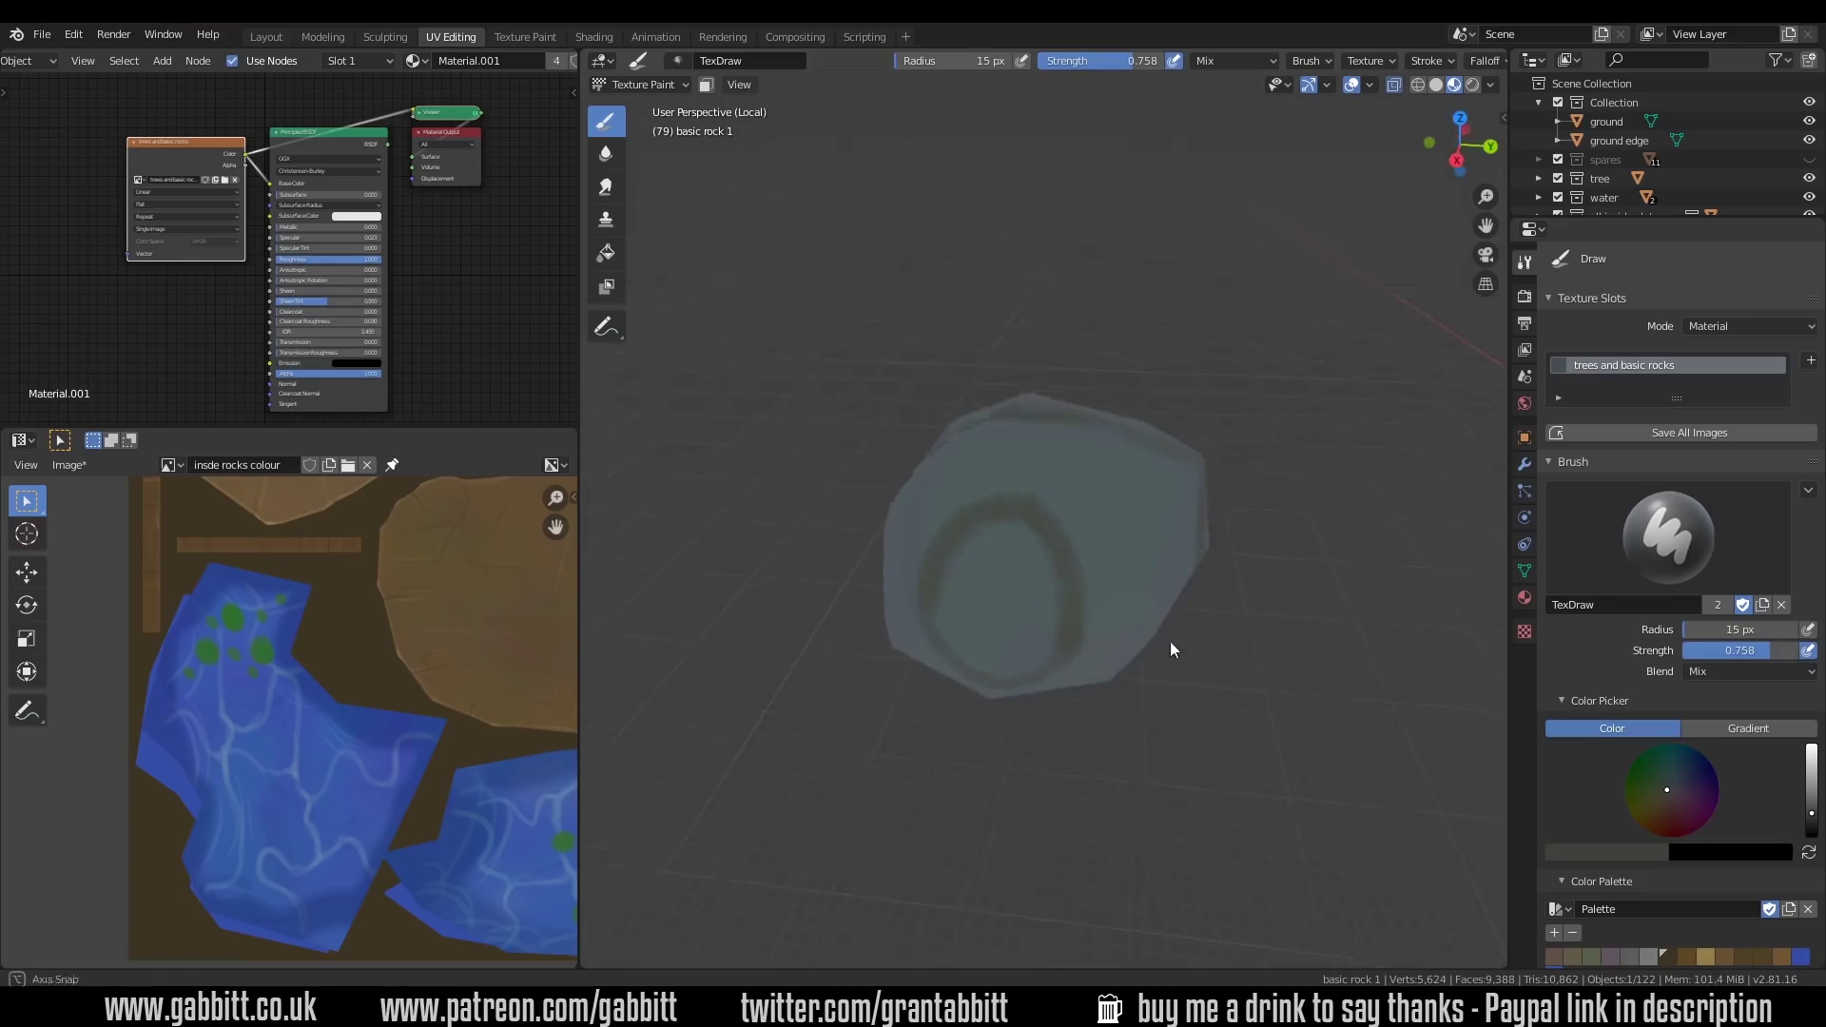
{"action": "mouse_move", "coordinate": [1169, 641]}
{"action": "middle_mouse_down"}
{"action": "mouse_move", "coordinate": [1108, 770]}
{"action": "mouse_move", "coordinate": [1064, 723]}
{"action": "middle_mouse_up"}
Paint darker swirl shading on the rock with Multiply blend at lower strength
{"action": "left_click", "coordinate": [1749, 672]}
{"action": "left_click", "coordinate": [1711, 629]}
{"action": "left_click_drag", "start_coordinate": [1770, 650], "coordinate": [1746, 652]}
{"action": "mouse_move", "coordinate": [1093, 571]}
{"action": "middle_mouse_down"}
{"action": "mouse_move", "coordinate": [1076, 595]}
{"action": "mouse_move", "coordinate": [1011, 536]}
{"action": "mouse_move", "coordinate": [1122, 494]}
{"action": "mouse_move", "coordinate": [1068, 520]}
{"action": "mouse_move", "coordinate": [1096, 631]}
{"action": "mouse_move", "coordinate": [1011, 460]}
{"action": "mouse_move", "coordinate": [1087, 534]}
{"action": "mouse_move", "coordinate": [1100, 407]}
{"action": "mouse_move", "coordinate": [1223, 460]}
{"action": "middle_mouse_up"}
Set the brush blend to Screen and exit local view to see the whole island
{"action": "left_click", "coordinate": [1750, 671]}
{"action": "left_click", "coordinate": [1711, 776]}
{"action": "key", "text": "KP_Divide"}
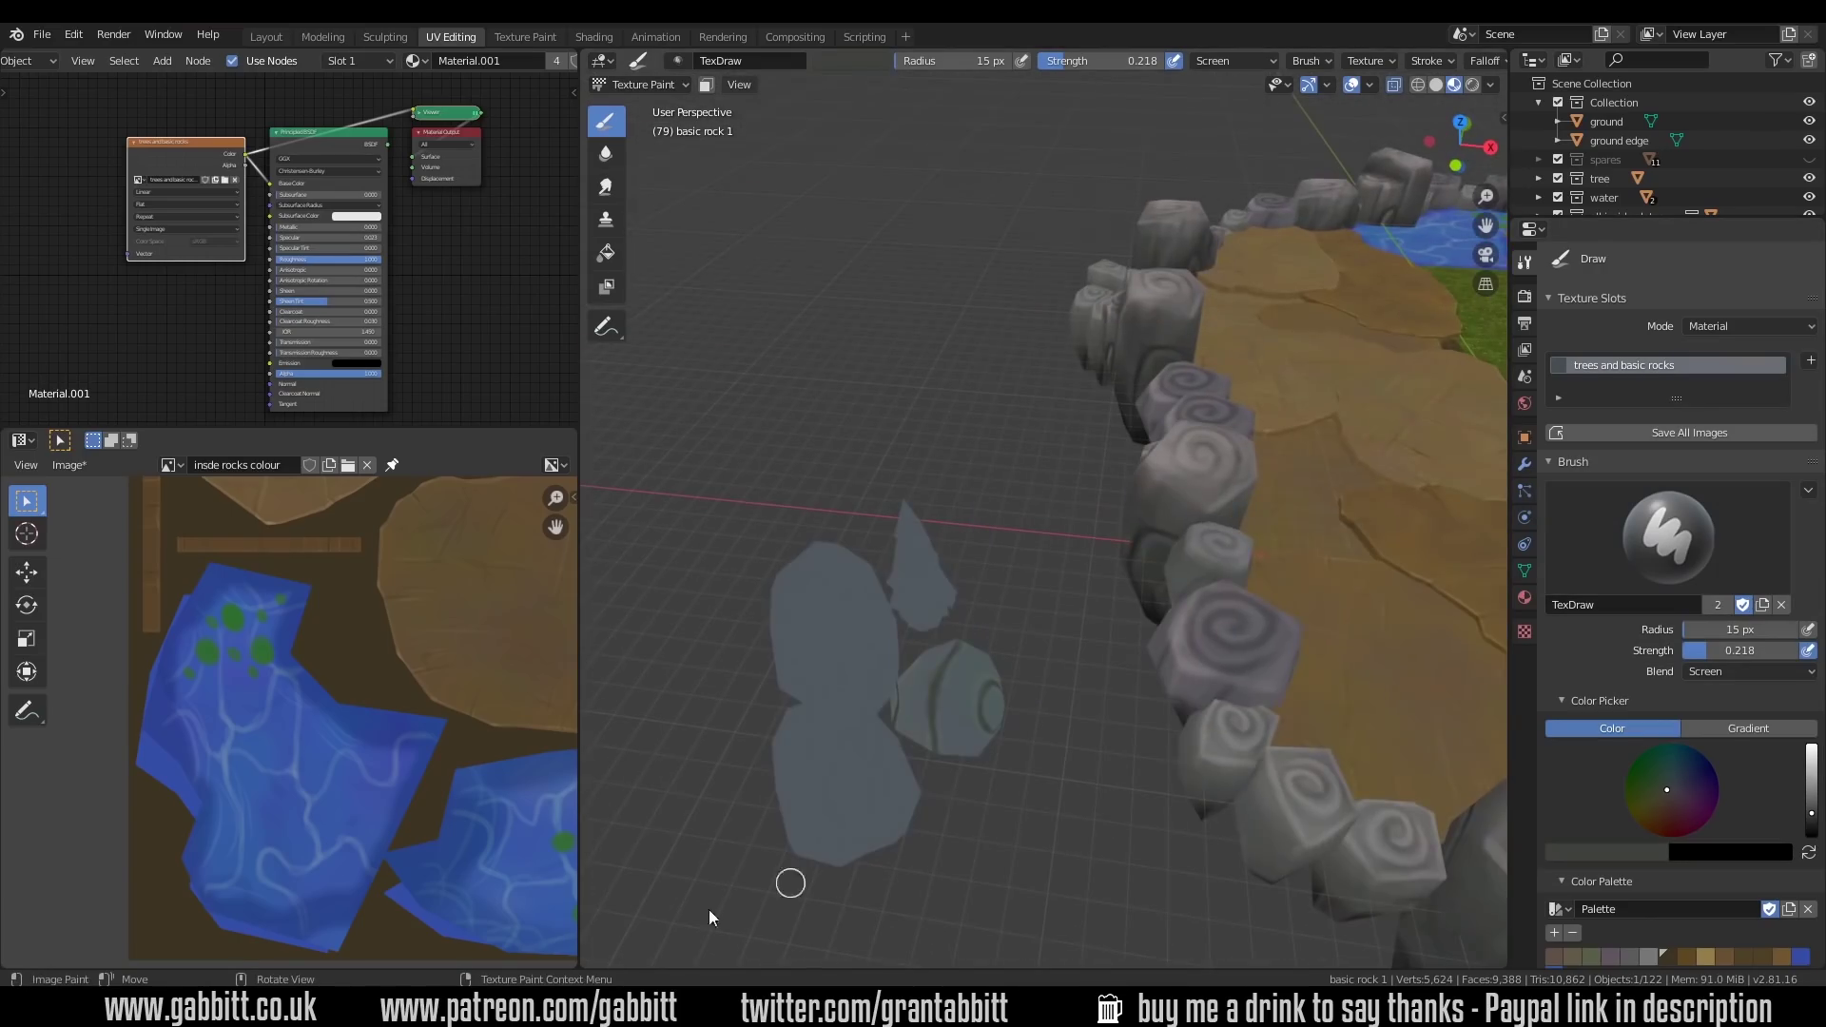
{"action": "scroll", "coordinate": [1109, 485], "scroll_direction": "up", "scroll_amount": 3}
{"action": "mouse_move", "coordinate": [1109, 485]}
{"action": "middle_mouse_down"}
{"action": "mouse_move", "coordinate": [950, 852]}
{"action": "mouse_move", "coordinate": [1139, 533]}
{"action": "mouse_move", "coordinate": [1088, 457]}
{"action": "mouse_move", "coordinate": [1063, 509]}
{"action": "mouse_move", "coordinate": [1104, 558]}
{"action": "mouse_move", "coordinate": [1124, 501]}
{"action": "mouse_move", "coordinate": [1088, 492]}
{"action": "mouse_move", "coordinate": [1303, 620]}
{"action": "middle_mouse_up"}
{"action": "scroll", "coordinate": [1139, 533], "scroll_direction": "up", "scroll_amount": 3}
Set the blend back to Multiply and select the Fill brush
{"action": "left_click", "coordinate": [1750, 671]}
{"action": "left_click", "coordinate": [1693, 418]}
{"action": "mouse_move", "coordinate": [1011, 436]}
{"action": "middle_mouse_down"}
{"action": "mouse_move", "coordinate": [988, 533]}
{"action": "mouse_move", "coordinate": [1127, 520]}
{"action": "mouse_move", "coordinate": [1263, 583]}
{"action": "mouse_move", "coordinate": [1027, 468]}
{"action": "mouse_move", "coordinate": [1027, 485]}
{"action": "mouse_move", "coordinate": [1162, 433]}
{"action": "mouse_move", "coordinate": [1018, 555]}
{"action": "mouse_move", "coordinate": [1243, 285]}
{"action": "mouse_move", "coordinate": [1265, 699]}
{"action": "mouse_move", "coordinate": [1144, 468]}
{"action": "mouse_move", "coordinate": [1015, 603]}
{"action": "mouse_move", "coordinate": [950, 482]}
{"action": "mouse_move", "coordinate": [1280, 561]}
{"action": "mouse_move", "coordinate": [1156, 789]}
{"action": "mouse_move", "coordinate": [1713, 709]}
{"action": "middle_mouse_up"}
{"action": "left_click", "coordinate": [606, 252]}
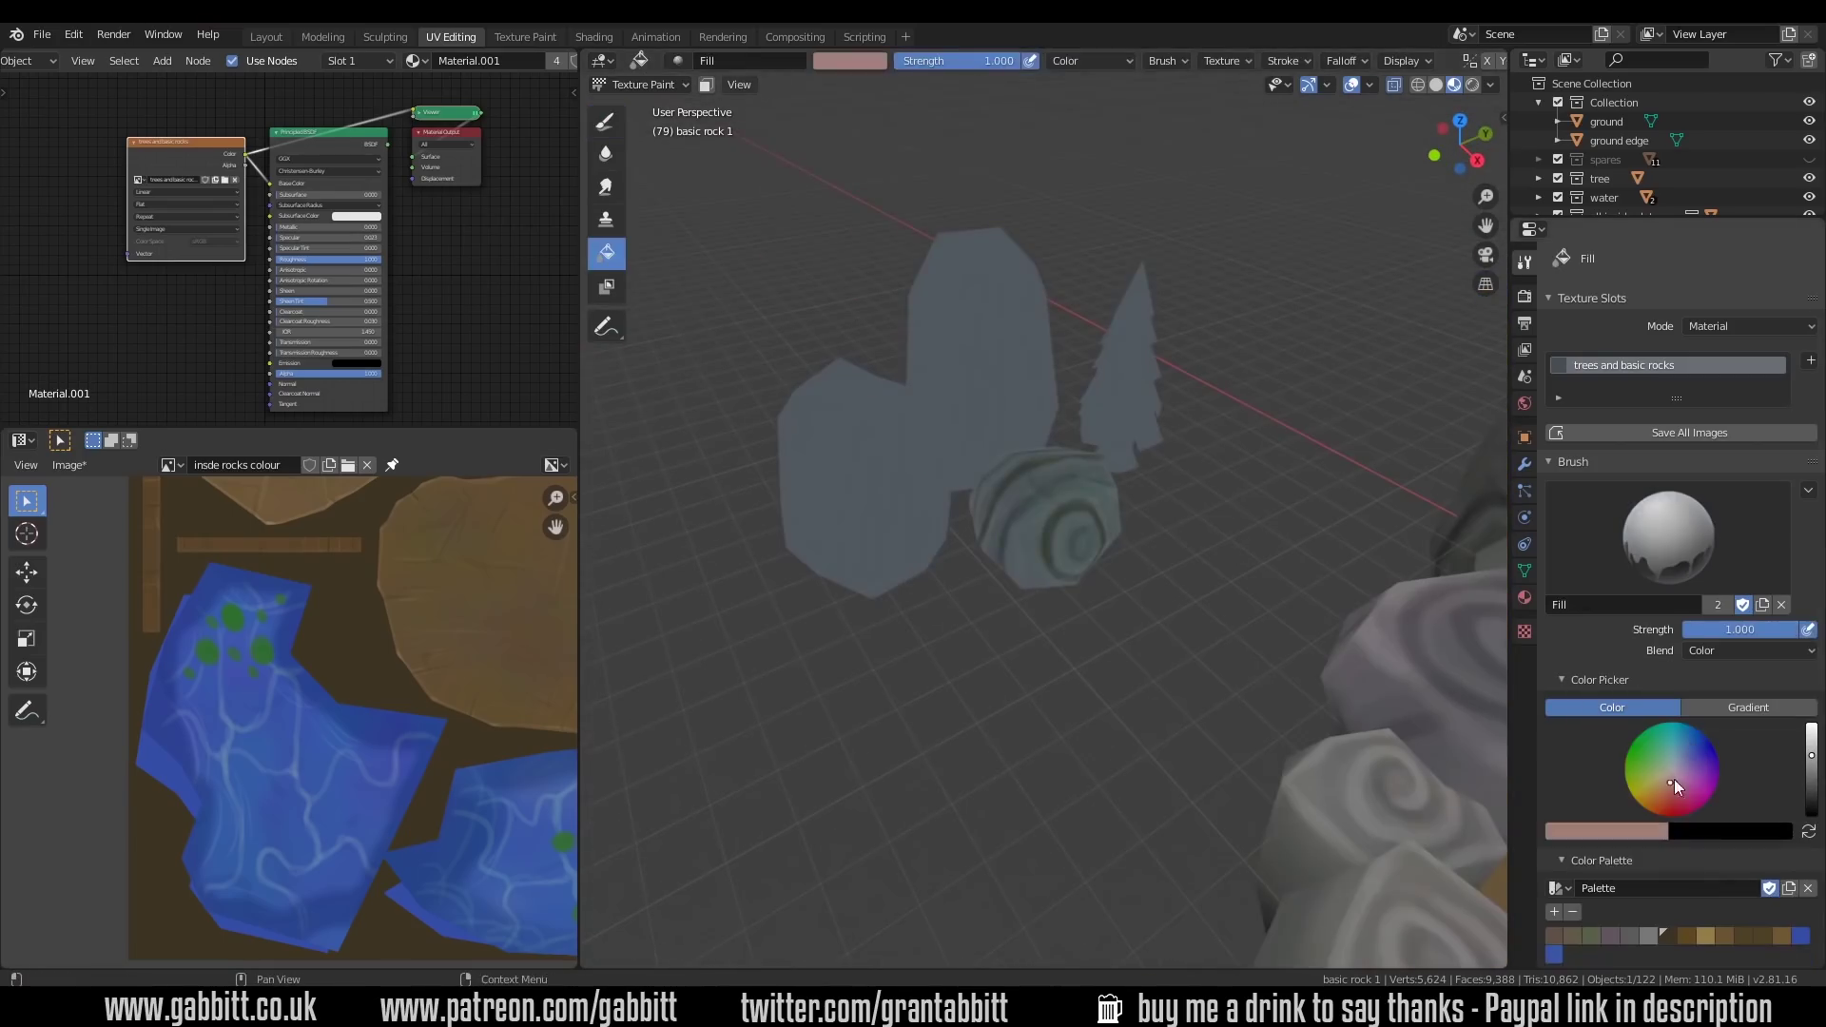
{"action": "mouse_move", "coordinate": [1179, 666]}
{"action": "middle_mouse_down"}
{"action": "mouse_move", "coordinate": [1229, 800]}
{"action": "mouse_move", "coordinate": [830, 837]}
{"action": "mouse_move", "coordinate": [1223, 585]}
{"action": "middle_mouse_up"}
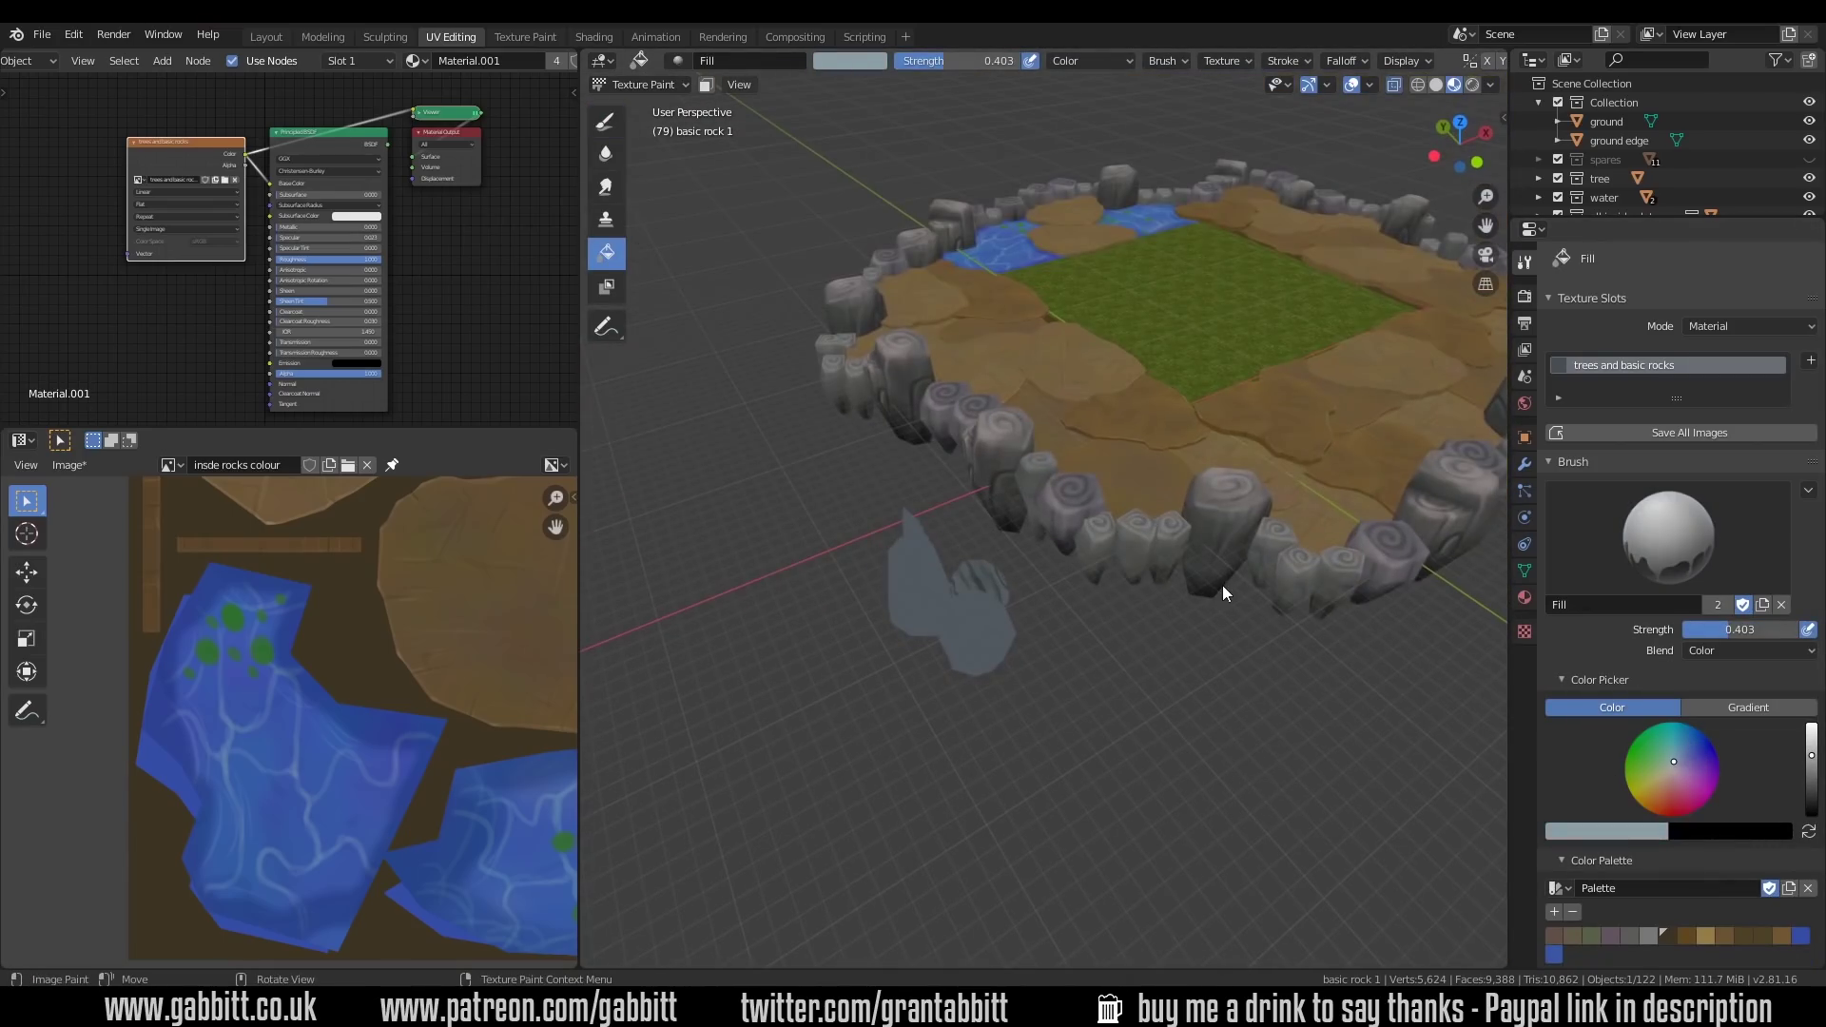
Switch back to the draw brush at about 0.55 strength and isolate basic rock 3
{"action": "mouse_move", "coordinate": [1081, 757]}
{"action": "middle_mouse_down"}
{"action": "mouse_move", "coordinate": [1190, 656]}
{"action": "mouse_move", "coordinate": [1116, 729]}
{"action": "mouse_move", "coordinate": [1207, 746]}
{"action": "mouse_move", "coordinate": [1052, 795]}
{"action": "mouse_move", "coordinate": [1041, 608]}
{"action": "mouse_move", "coordinate": [1065, 540]}
{"action": "middle_mouse_up"}
{"action": "key", "text": "d"}
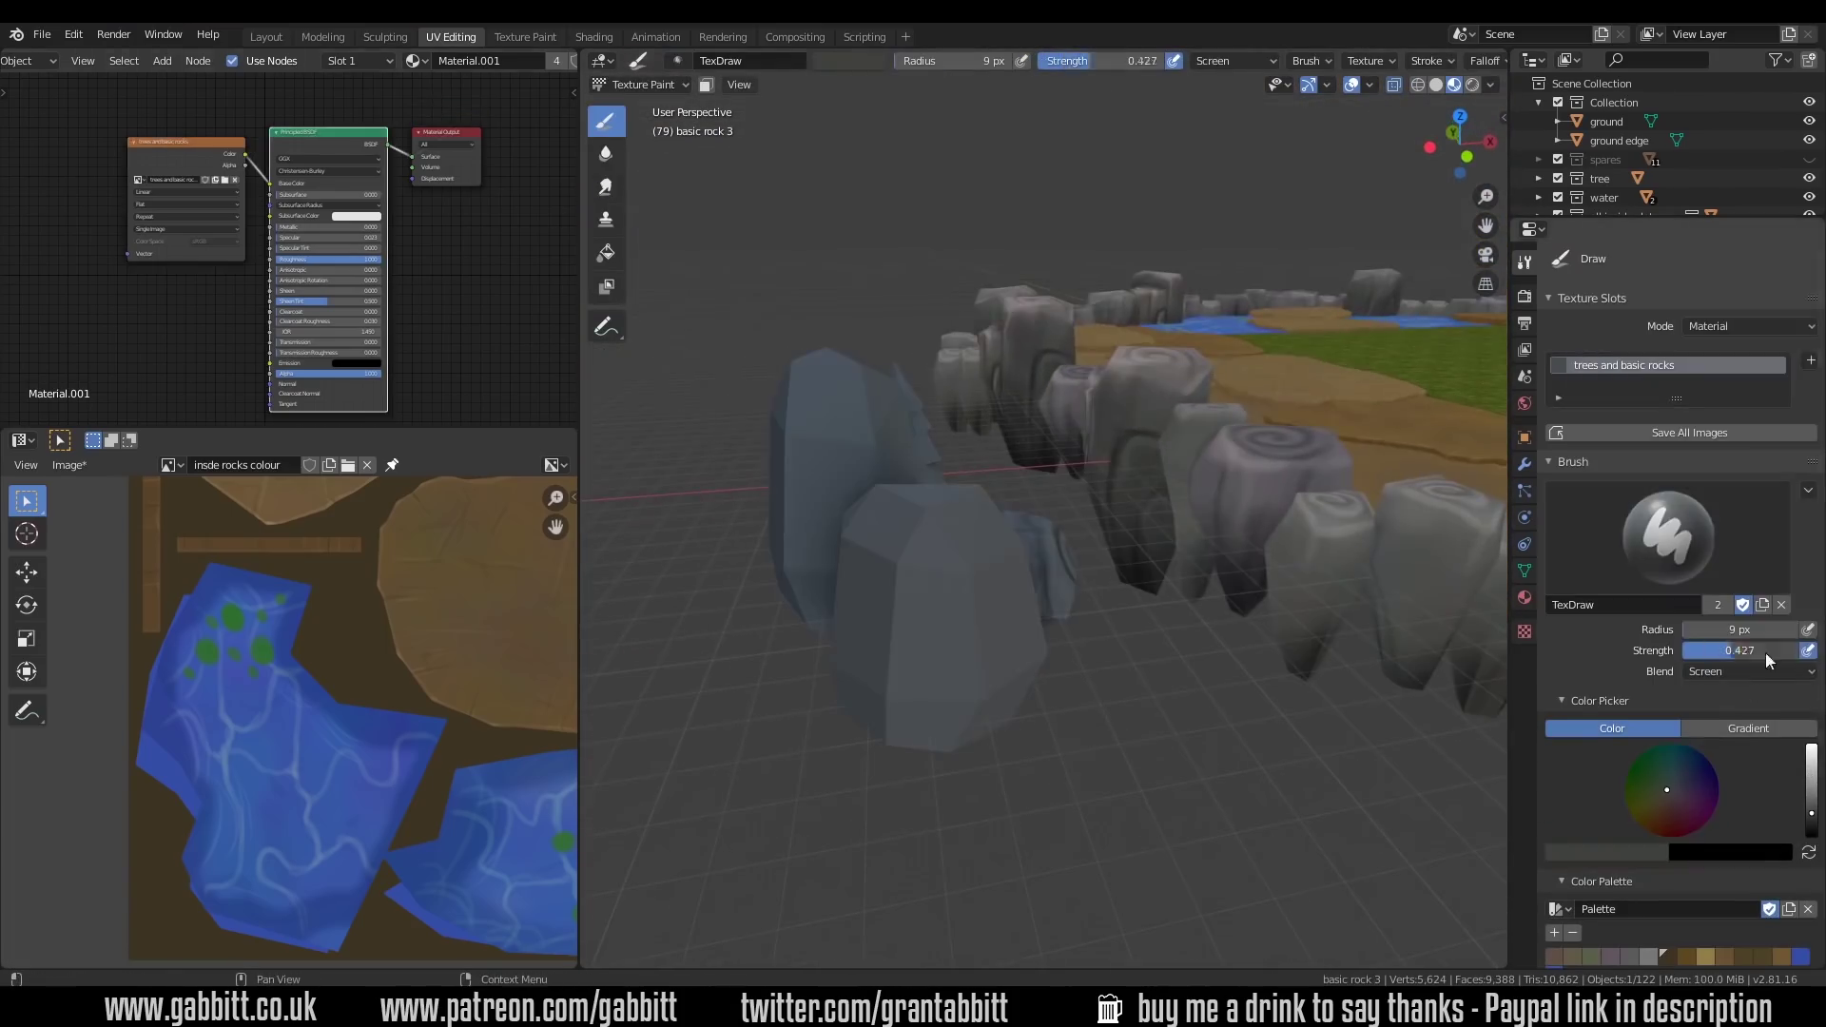
{"action": "mouse_move", "coordinate": [1094, 570]}
{"action": "middle_mouse_down"}
{"action": "mouse_move", "coordinate": [1040, 548]}
{"action": "mouse_move", "coordinate": [1236, 457]}
{"action": "mouse_move", "coordinate": [1185, 668]}
{"action": "mouse_move", "coordinate": [795, 589]}
{"action": "mouse_move", "coordinate": [839, 558]}
{"action": "middle_mouse_up"}
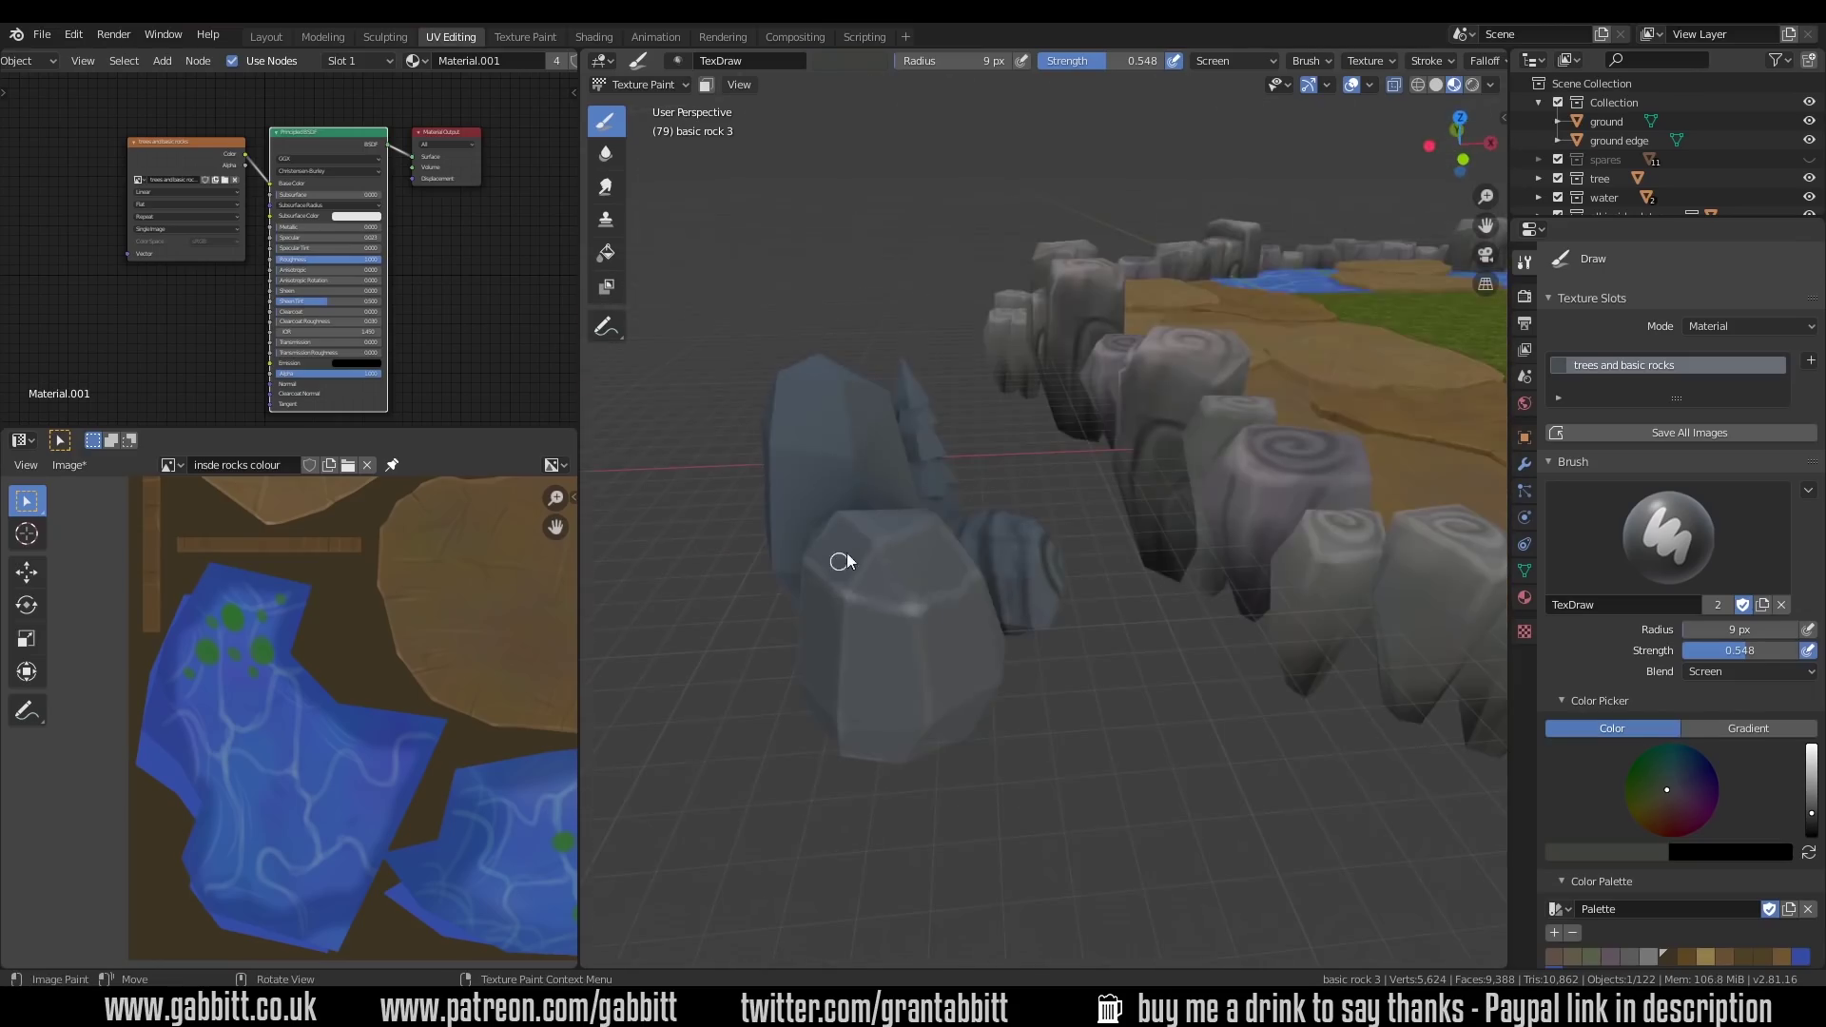
{"action": "key", "text": "KP_Divide"}
{"action": "mouse_move", "coordinate": [1223, 435]}
{"action": "middle_mouse_down"}
{"action": "mouse_move", "coordinate": [1026, 435]}
{"action": "mouse_move", "coordinate": [1109, 636]}
{"action": "mouse_move", "coordinate": [1084, 400]}
{"action": "mouse_move", "coordinate": [919, 613]}
{"action": "mouse_move", "coordinate": [1051, 446]}
{"action": "mouse_move", "coordinate": [1337, 604]}
{"action": "mouse_move", "coordinate": [994, 444]}
{"action": "mouse_move", "coordinate": [1042, 445]}
{"action": "mouse_move", "coordinate": [1153, 571]}
{"action": "middle_mouse_up"}
Sample a grey from basic rock 3 and paint pale Screen-blend highlights on it
{"action": "key", "text": "f"}
{"action": "left_click", "coordinate": [1099, 494]}
{"action": "middle_click_drag", "start_coordinate": [1068, 517], "coordinate": [1023, 443]}
{"action": "key", "text": "s"}
{"action": "left_click", "coordinate": [1749, 671]}
{"action": "left_click", "coordinate": [1607, 495]}
{"action": "scroll", "coordinate": [1071, 529], "scroll_direction": "down", "scroll_amount": 3}
{"action": "key", "text": "f"}
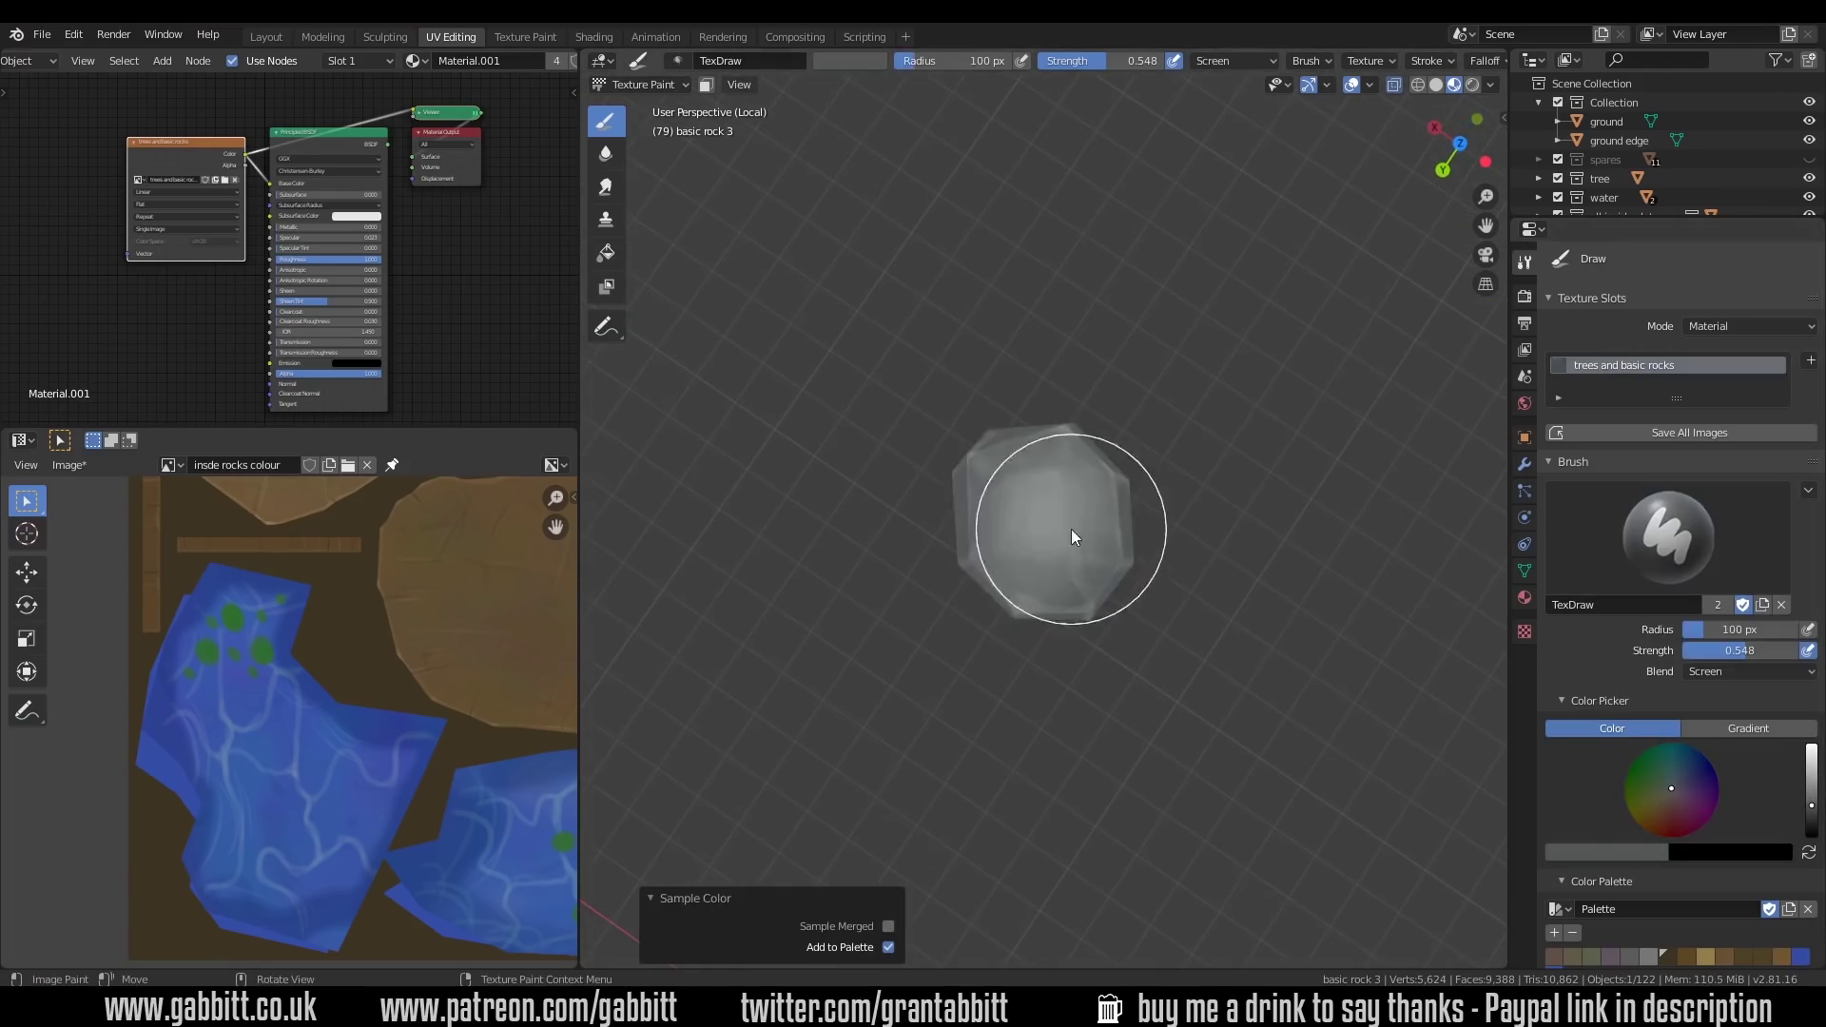
{"action": "left_click", "coordinate": [1079, 518]}
{"action": "mouse_move", "coordinate": [1079, 518]}
{"action": "middle_mouse_down"}
{"action": "mouse_move", "coordinate": [1130, 462]}
{"action": "mouse_move", "coordinate": [979, 476]}
{"action": "mouse_move", "coordinate": [1014, 424]}
{"action": "mouse_move", "coordinate": [1109, 631]}
{"action": "mouse_move", "coordinate": [1188, 718]}
{"action": "mouse_move", "coordinate": [1042, 585]}
{"action": "mouse_move", "coordinate": [1038, 630]}
{"action": "mouse_move", "coordinate": [1214, 741]}
{"action": "mouse_move", "coordinate": [1071, 599]}
{"action": "mouse_move", "coordinate": [1242, 761]}
{"action": "mouse_move", "coordinate": [1141, 588]}
{"action": "mouse_move", "coordinate": [1024, 557]}
{"action": "mouse_move", "coordinate": [1075, 656]}
{"action": "mouse_move", "coordinate": [1153, 567]}
{"action": "mouse_move", "coordinate": [1015, 697]}
{"action": "mouse_move", "coordinate": [1145, 631]}
{"action": "mouse_move", "coordinate": [970, 517]}
{"action": "mouse_move", "coordinate": [1027, 597]}
{"action": "mouse_move", "coordinate": [1071, 542]}
{"action": "mouse_move", "coordinate": [1027, 550]}
{"action": "mouse_move", "coordinate": [1071, 681]}
{"action": "mouse_move", "coordinate": [1052, 500]}
{"action": "mouse_move", "coordinate": [1182, 701]}
{"action": "mouse_move", "coordinate": [1017, 703]}
{"action": "middle_mouse_up"}
Exit local view and select the Smudge brush
{"action": "scroll", "coordinate": [1023, 628], "scroll_direction": "up", "scroll_amount": 2}
{"action": "key", "text": "KP_Divide"}
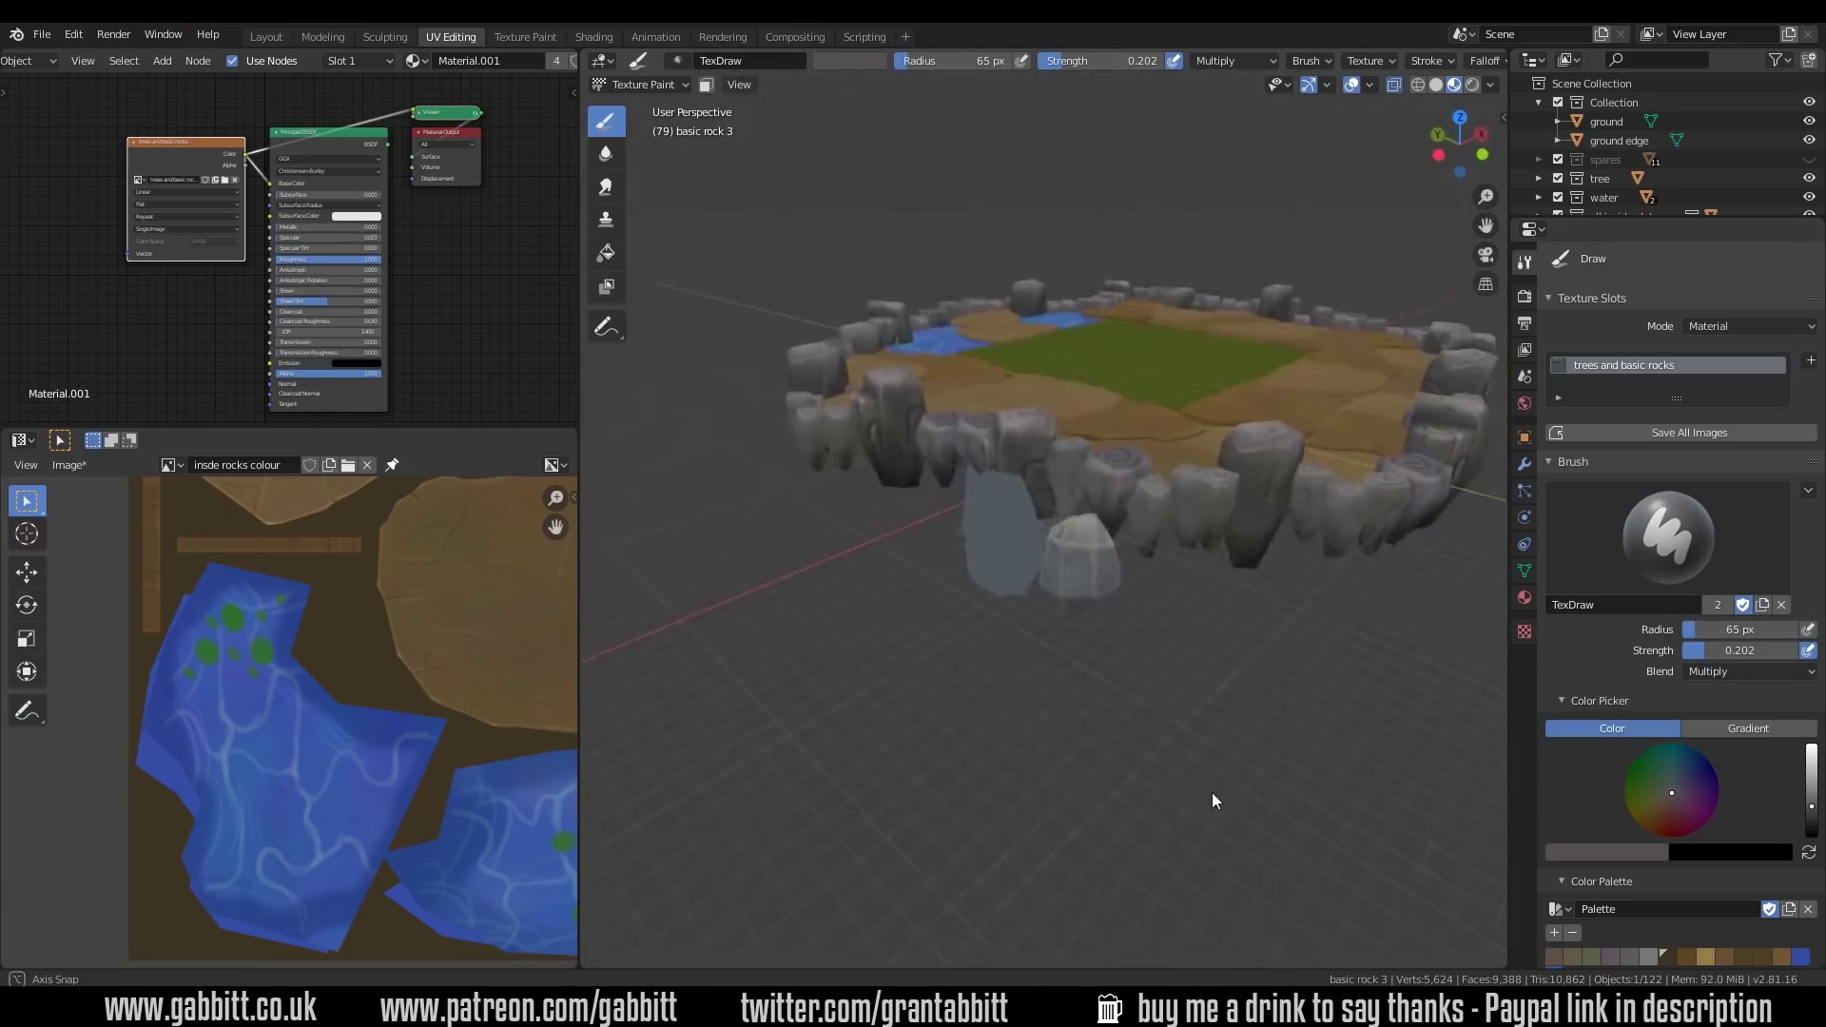
{"action": "left_click", "coordinate": [605, 187]}
{"action": "middle_click_drag", "start_coordinate": [814, 354], "coordinate": [1206, 547]}
Inspect basic rock 3's seams in Edit Mode, then return to Texture Paint
{"action": "left_click", "coordinate": [643, 84]}
{"action": "left_click", "coordinate": [679, 105]}
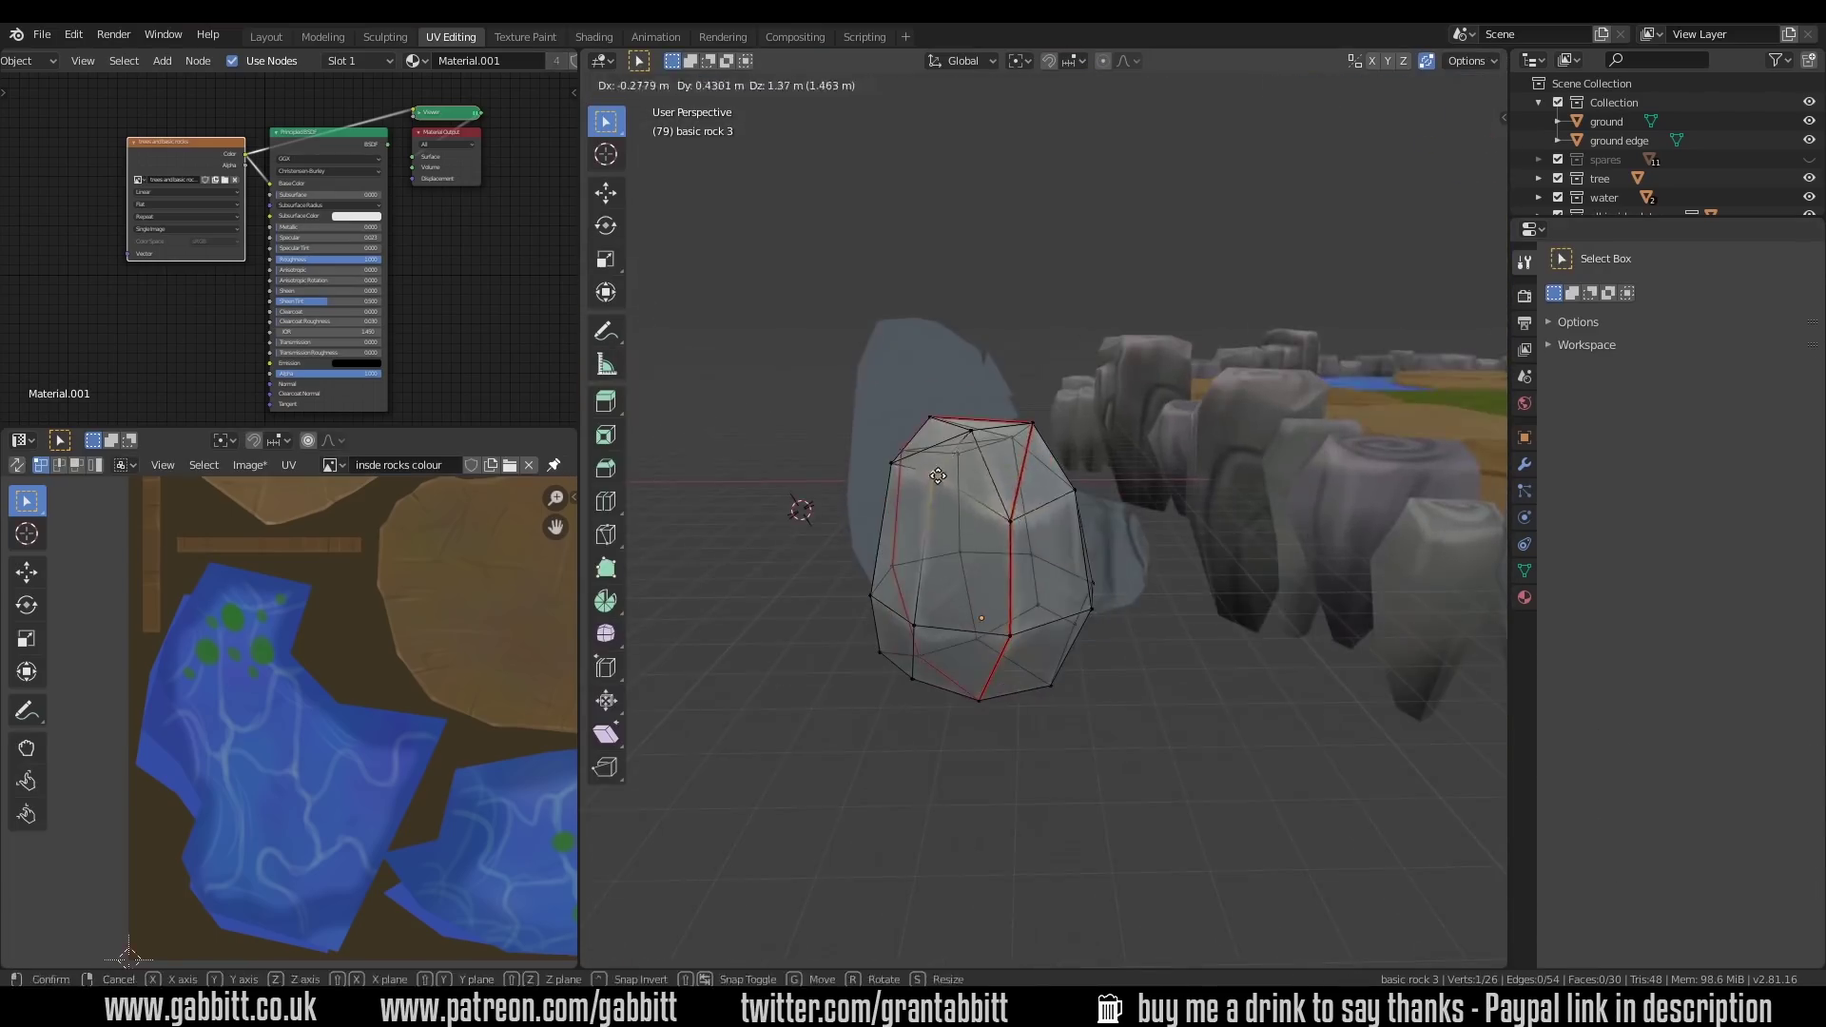
{"action": "mouse_move", "coordinate": [798, 505]}
{"action": "middle_mouse_down"}
{"action": "mouse_move", "coordinate": [955, 580]}
{"action": "mouse_move", "coordinate": [1230, 544]}
{"action": "mouse_move", "coordinate": [1247, 465]}
{"action": "mouse_move", "coordinate": [915, 467]}
{"action": "mouse_move", "coordinate": [1080, 721]}
{"action": "middle_mouse_up"}
{"action": "key", "text": "g"}
{"action": "key", "text": "Escape"}
{"action": "key", "text": "Tab"}
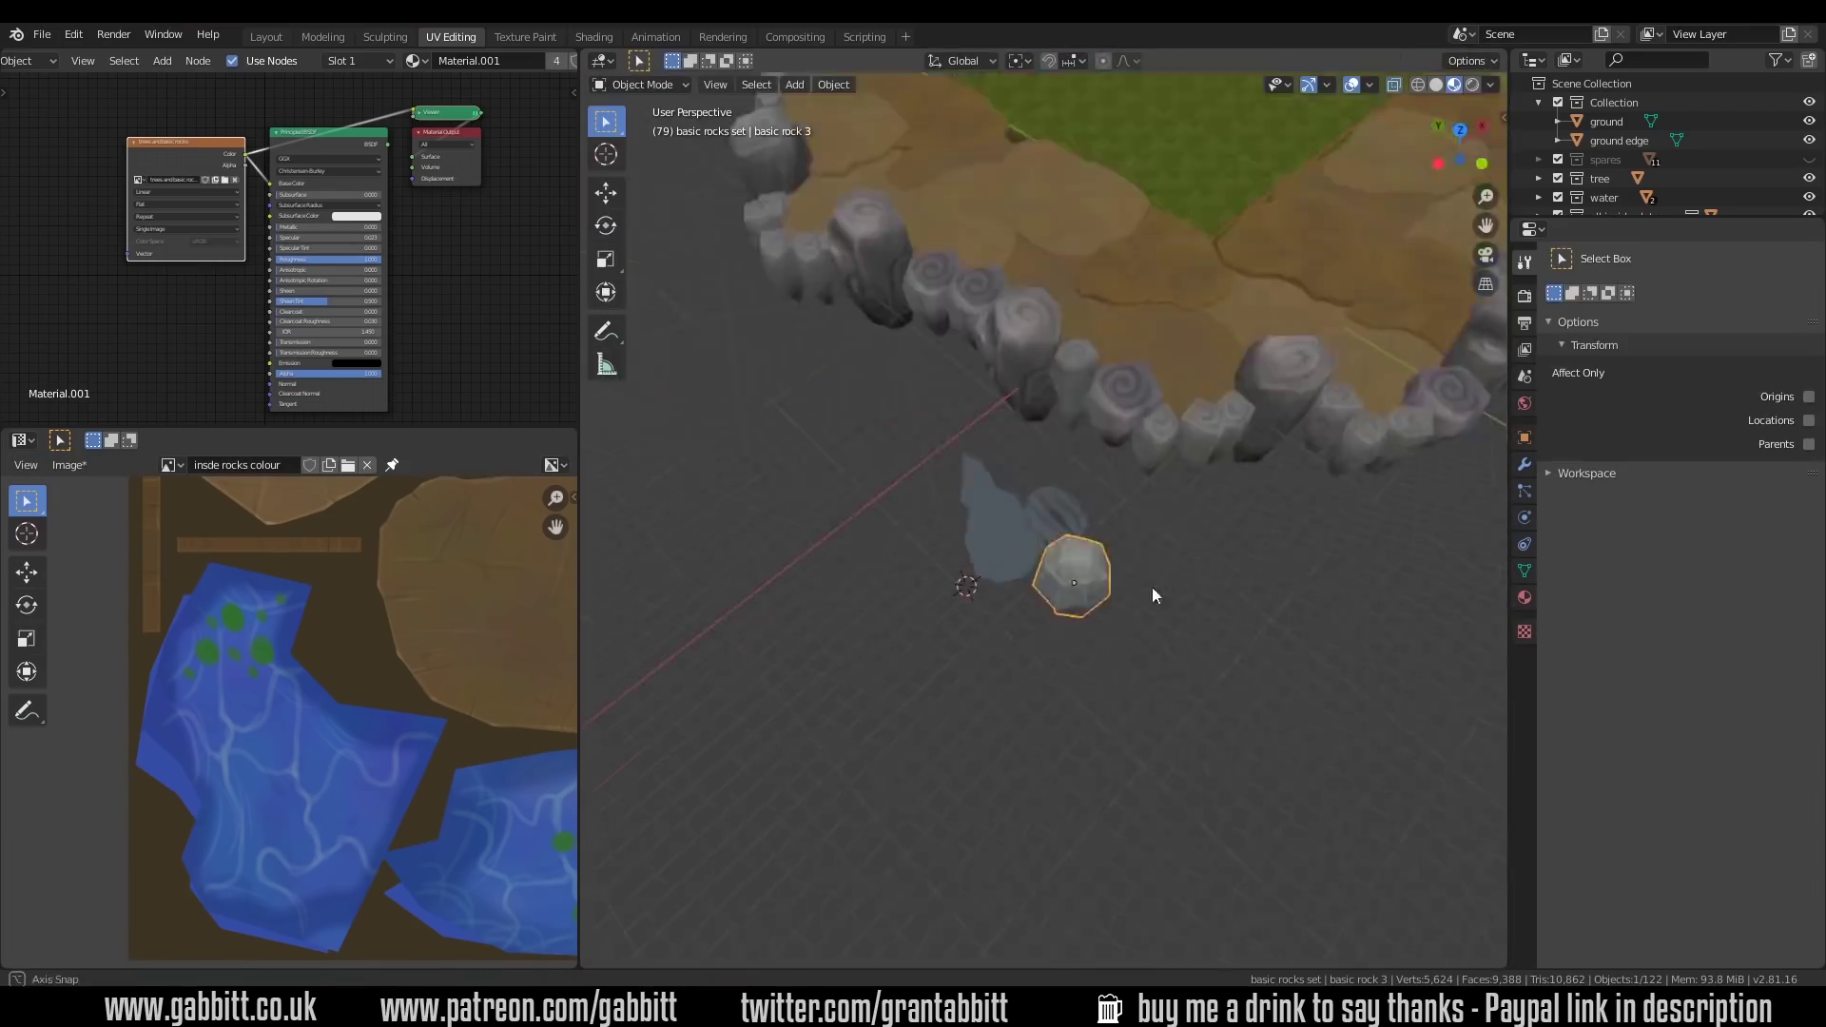
{"action": "middle_click_drag", "start_coordinate": [1153, 596], "coordinate": [1112, 680]}
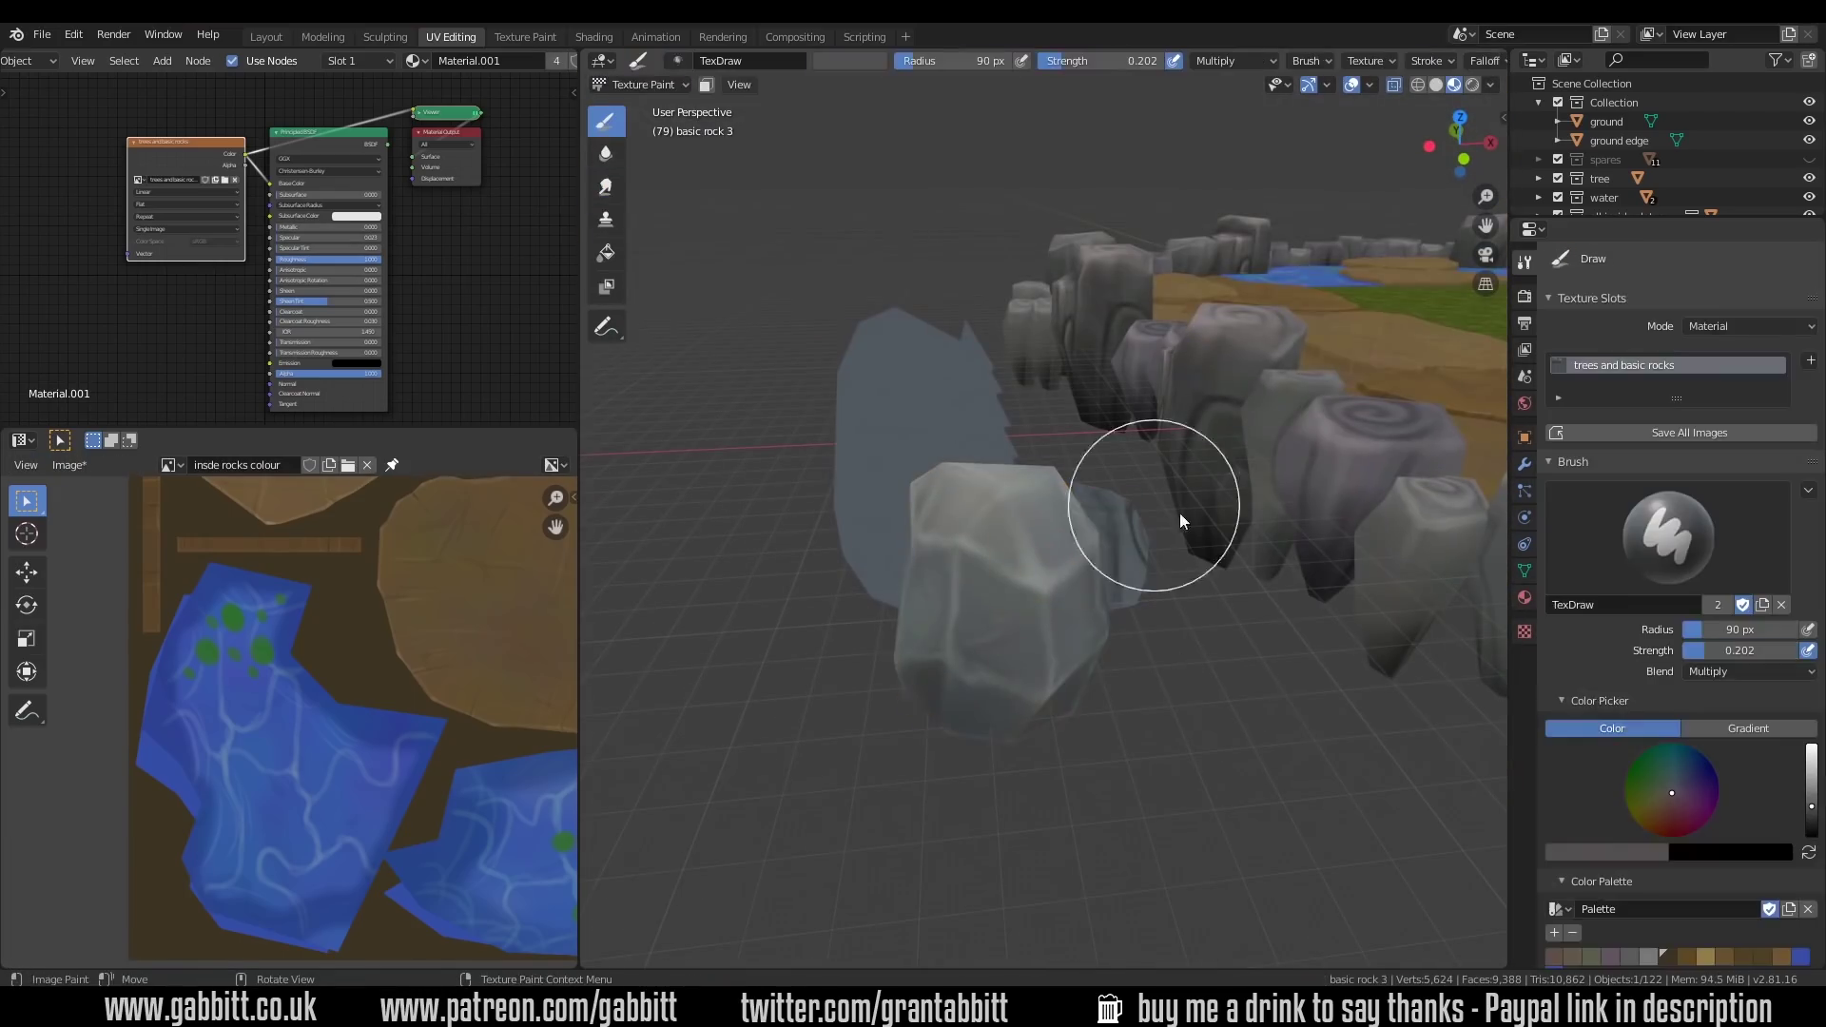
Show the 'trees and basic rocks' texture in the Image Editor and shrink the brush
{"action": "left_click", "coordinate": [170, 464]}
{"action": "left_click", "coordinate": [228, 532]}
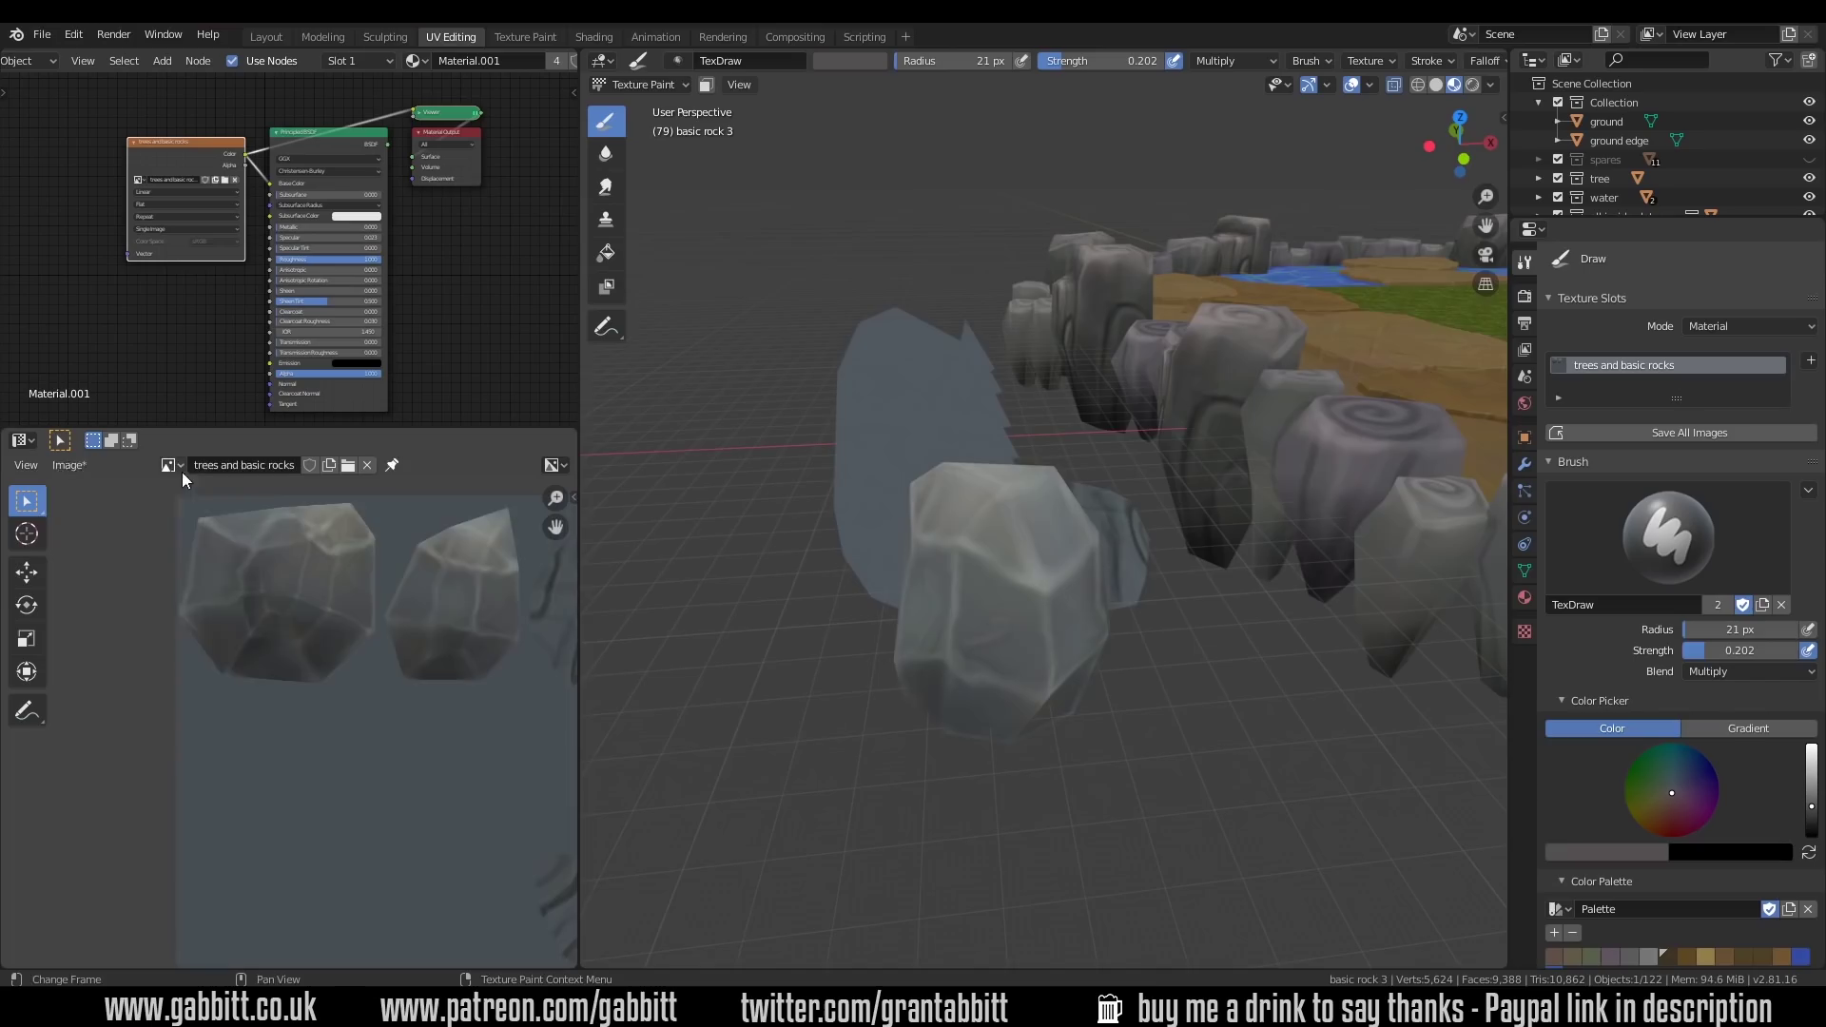
{"action": "scroll", "coordinate": [1046, 580], "scroll_direction": "up", "scroll_amount": 4}
{"action": "key", "text": "f"}
{"action": "left_click", "coordinate": [1050, 545]}
{"action": "mouse_move", "coordinate": [1050, 544]}
{"action": "middle_mouse_down"}
{"action": "mouse_move", "coordinate": [843, 448]}
{"action": "mouse_move", "coordinate": [1222, 408]}
{"action": "mouse_move", "coordinate": [1234, 470]}
{"action": "mouse_move", "coordinate": [925, 469]}
{"action": "mouse_move", "coordinate": [929, 405]}
{"action": "mouse_move", "coordinate": [1171, 567]}
{"action": "mouse_move", "coordinate": [1133, 620]}
{"action": "mouse_move", "coordinate": [1151, 646]}
{"action": "mouse_move", "coordinate": [915, 259]}
{"action": "mouse_move", "coordinate": [1077, 266]}
{"action": "mouse_move", "coordinate": [930, 445]}
{"action": "mouse_move", "coordinate": [1098, 713]}
{"action": "mouse_move", "coordinate": [882, 520]}
{"action": "mouse_move", "coordinate": [905, 531]}
{"action": "mouse_move", "coordinate": [929, 693]}
{"action": "middle_mouse_up"}
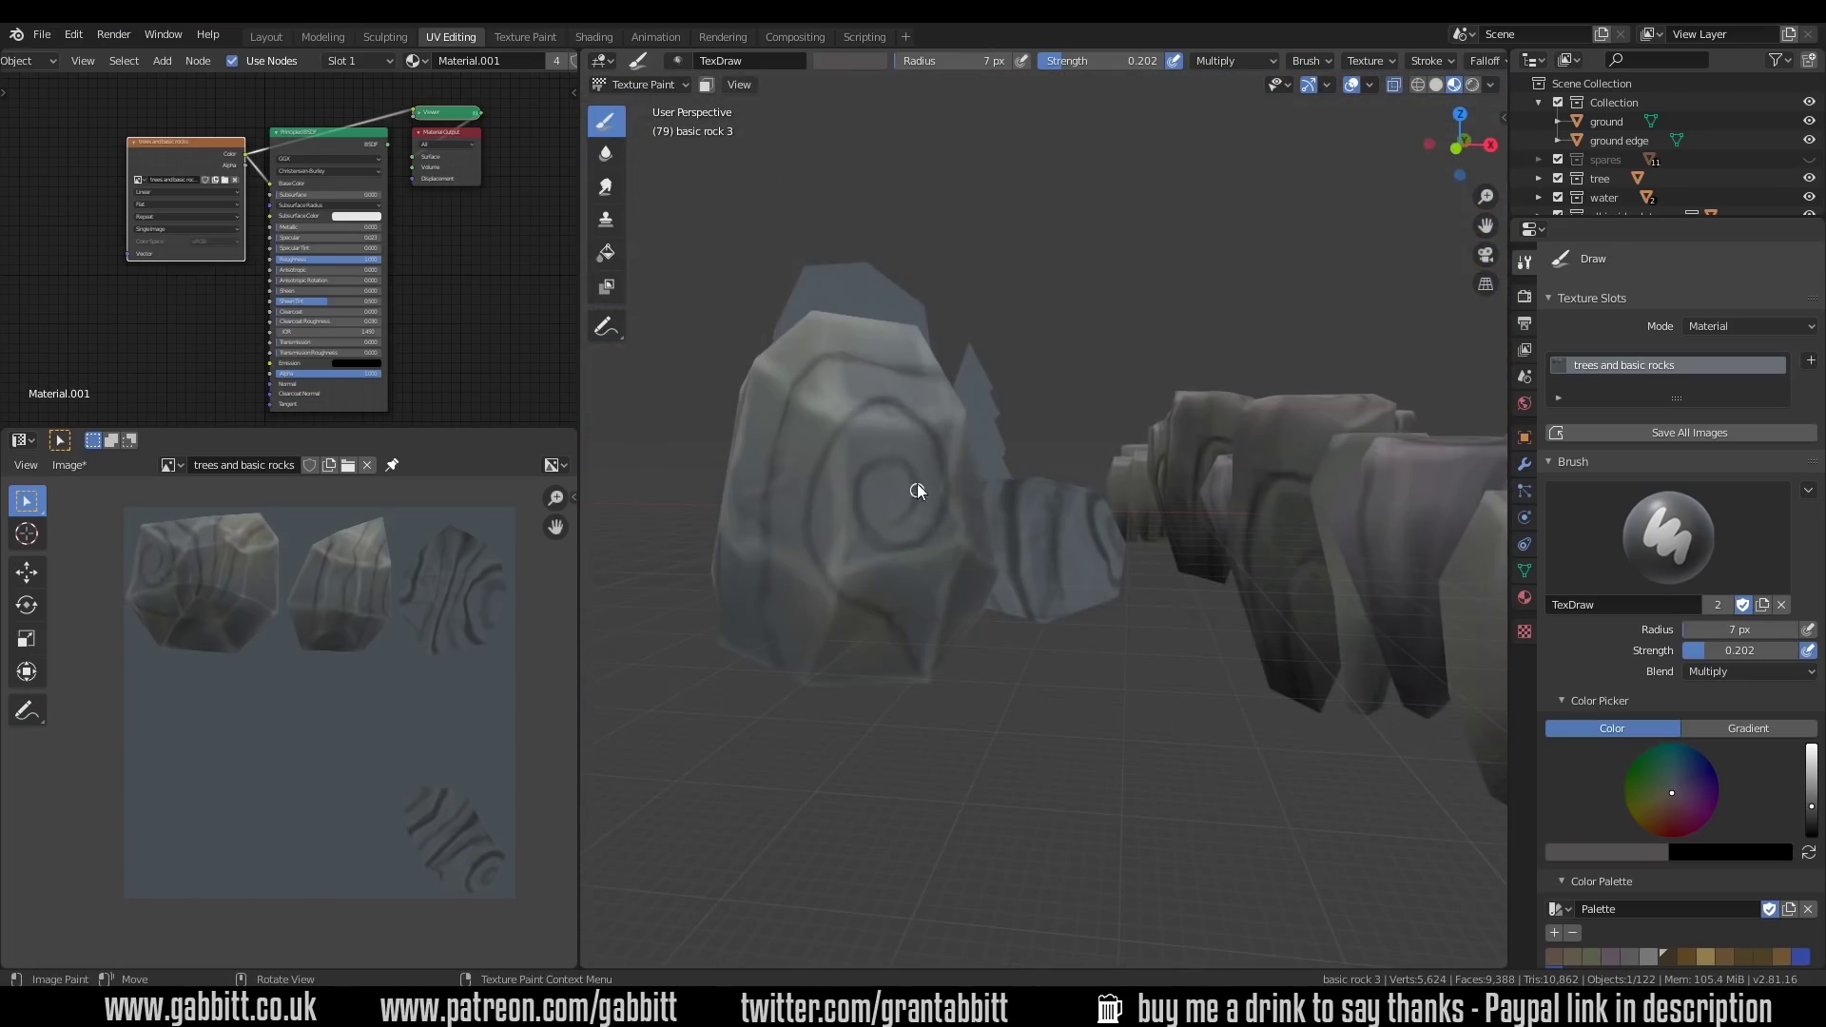
{"action": "middle_click_drag", "start_coordinate": [917, 486], "coordinate": [1179, 615]}
Isolate basic rock 3 and paint a dark swirl across it
{"action": "key", "text": "KP_Divide"}
{"action": "mouse_move", "coordinate": [1056, 397]}
{"action": "left_mouse_down"}
{"action": "mouse_move", "coordinate": [998, 680]}
{"action": "mouse_move", "coordinate": [1116, 483]}
{"action": "left_mouse_up"}
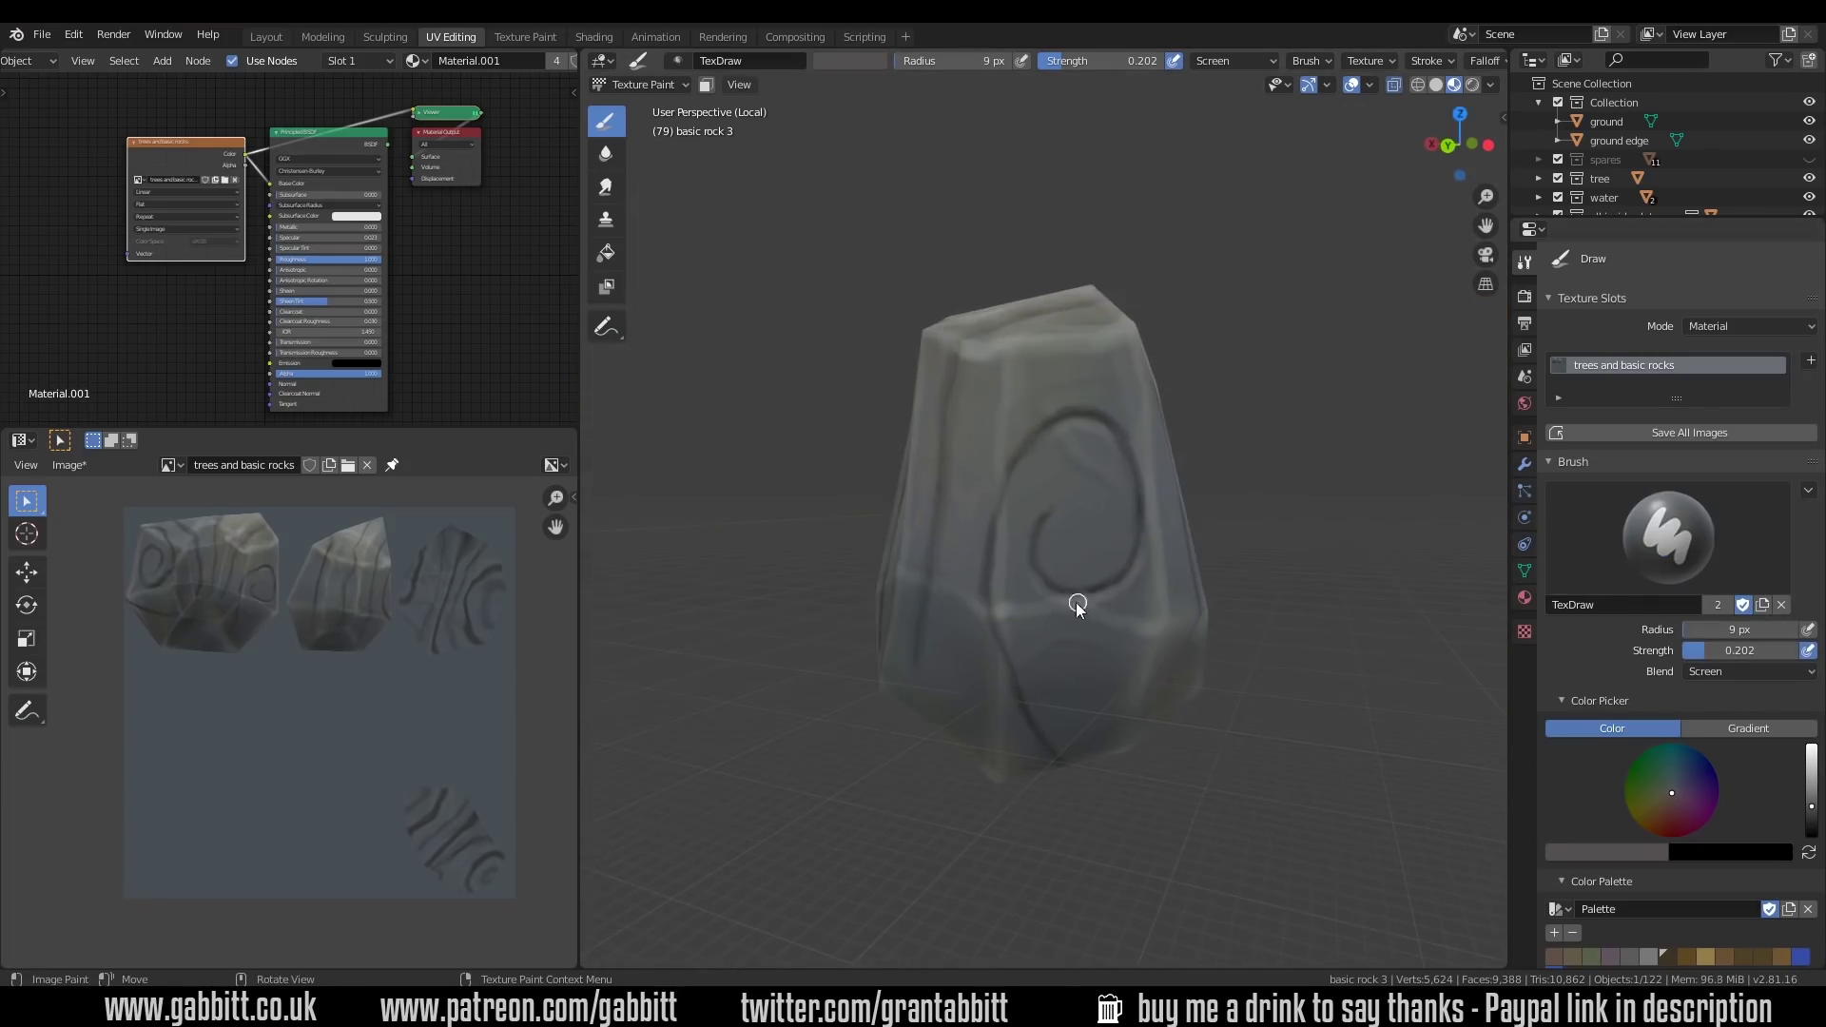
{"action": "mouse_move", "coordinate": [1072, 603]}
{"action": "middle_mouse_down"}
{"action": "mouse_move", "coordinate": [1170, 652]}
{"action": "mouse_move", "coordinate": [1093, 594]}
{"action": "mouse_move", "coordinate": [1093, 567]}
{"action": "mouse_move", "coordinate": [1222, 640]}
{"action": "mouse_move", "coordinate": [1006, 546]}
{"action": "mouse_move", "coordinate": [1055, 444]}
{"action": "mouse_move", "coordinate": [1112, 399]}
{"action": "middle_mouse_up"}
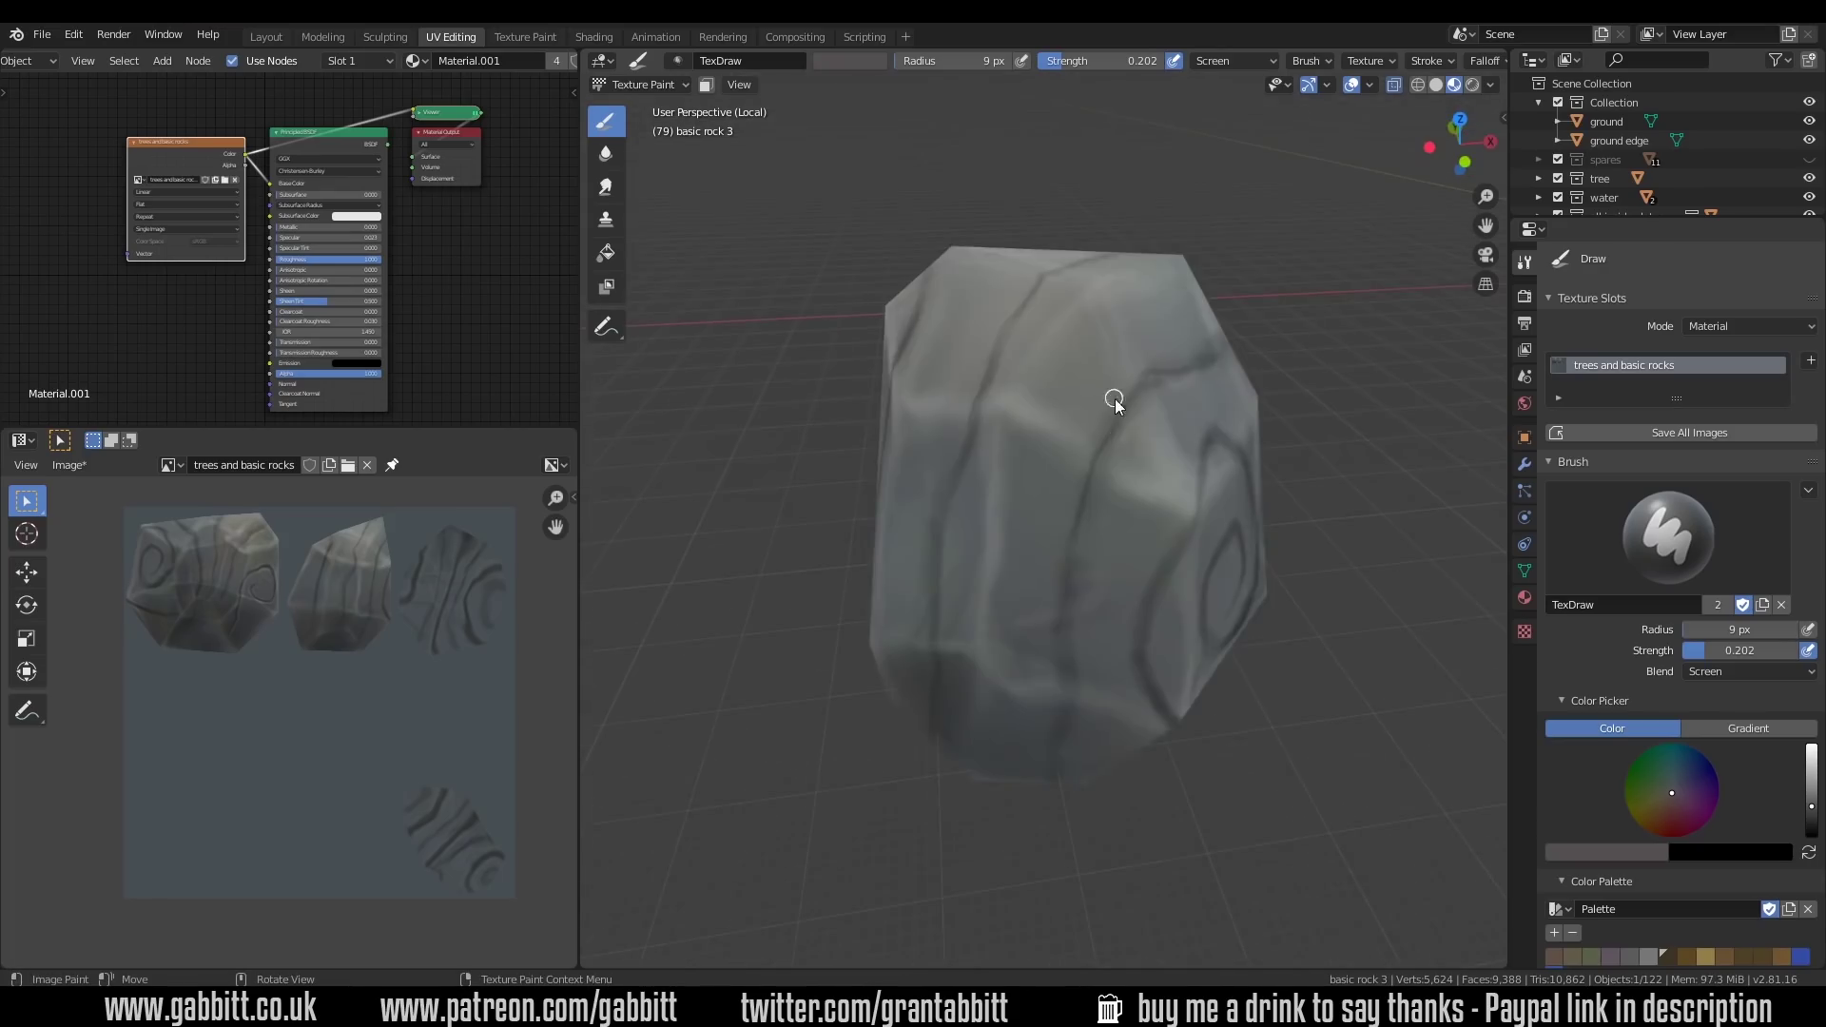
{"action": "mouse_move", "coordinate": [1080, 697]}
{"action": "middle_mouse_down"}
{"action": "mouse_move", "coordinate": [1070, 397]}
{"action": "mouse_move", "coordinate": [1161, 540]}
{"action": "mouse_move", "coordinate": [1157, 477]}
{"action": "mouse_move", "coordinate": [1010, 462]}
{"action": "mouse_move", "coordinate": [1077, 665]}
{"action": "mouse_move", "coordinate": [1147, 764]}
{"action": "mouse_move", "coordinate": [1010, 731]}
{"action": "middle_mouse_up"}
{"action": "key", "text": "slash"}
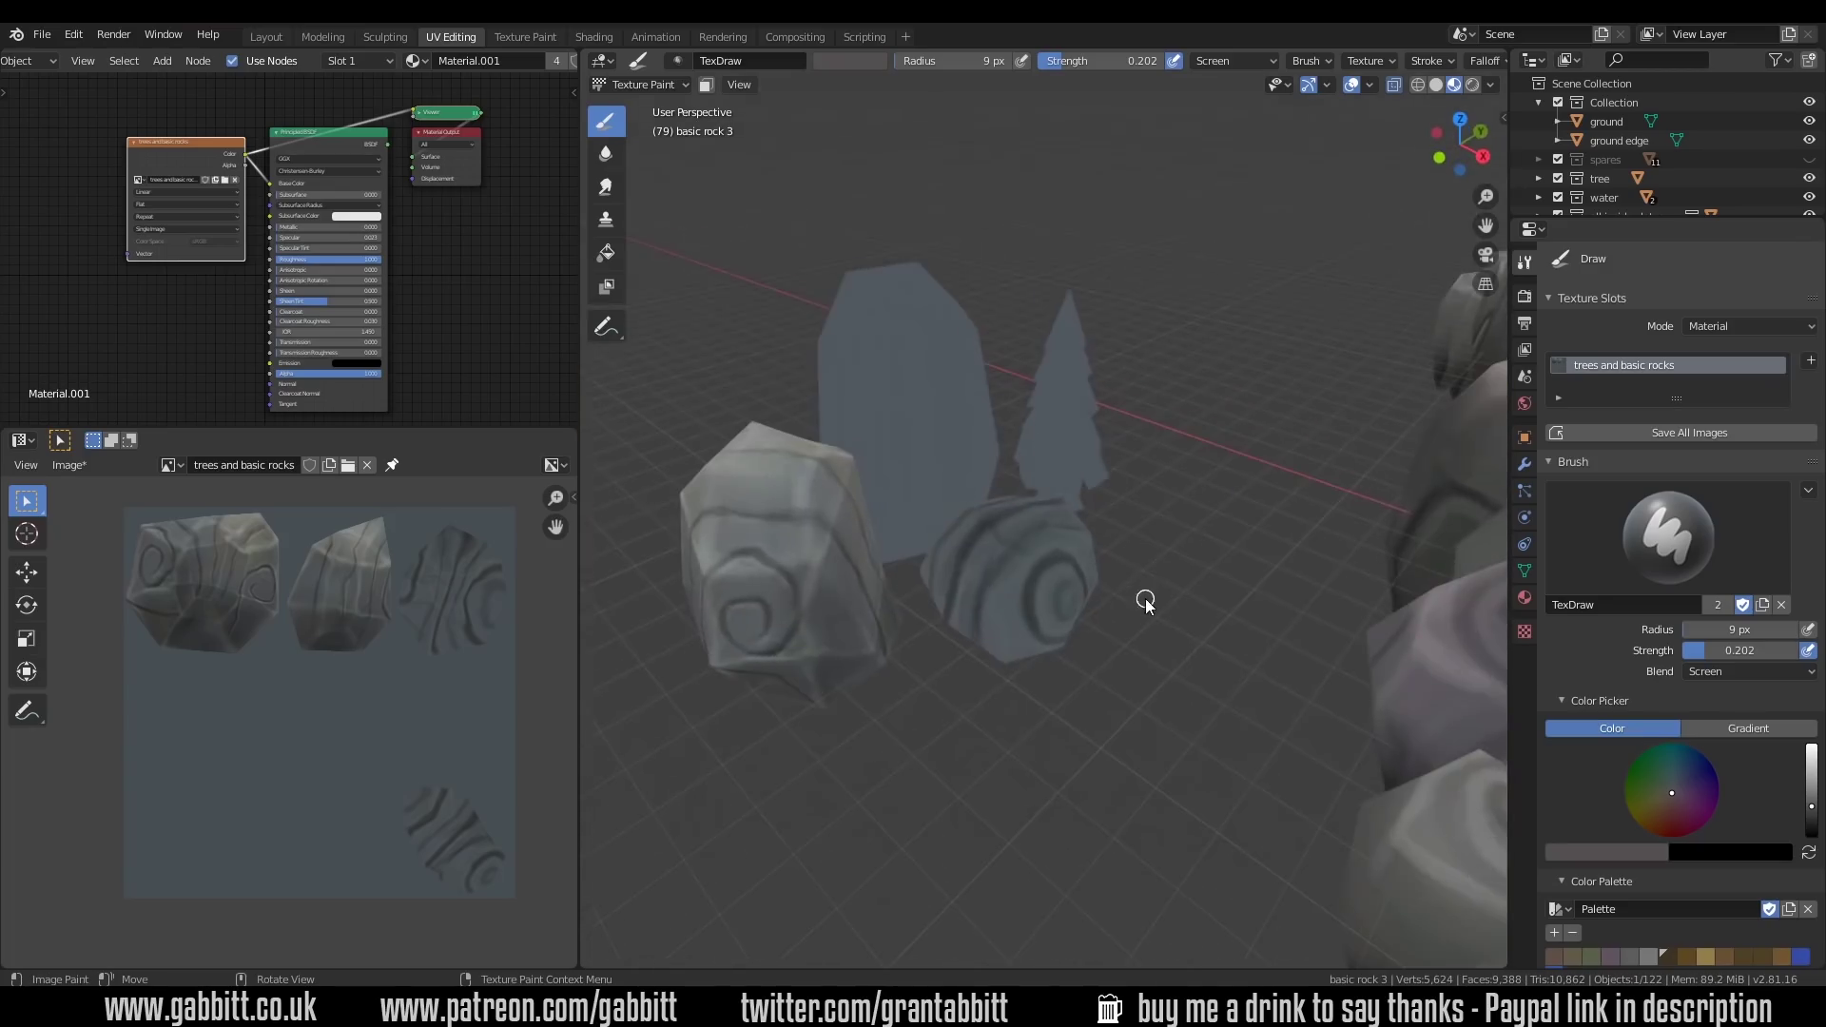
Save the painted texture image, then shrink the brush and raise its strength for basic rock 1
{"action": "left_click", "coordinate": [643, 83]}
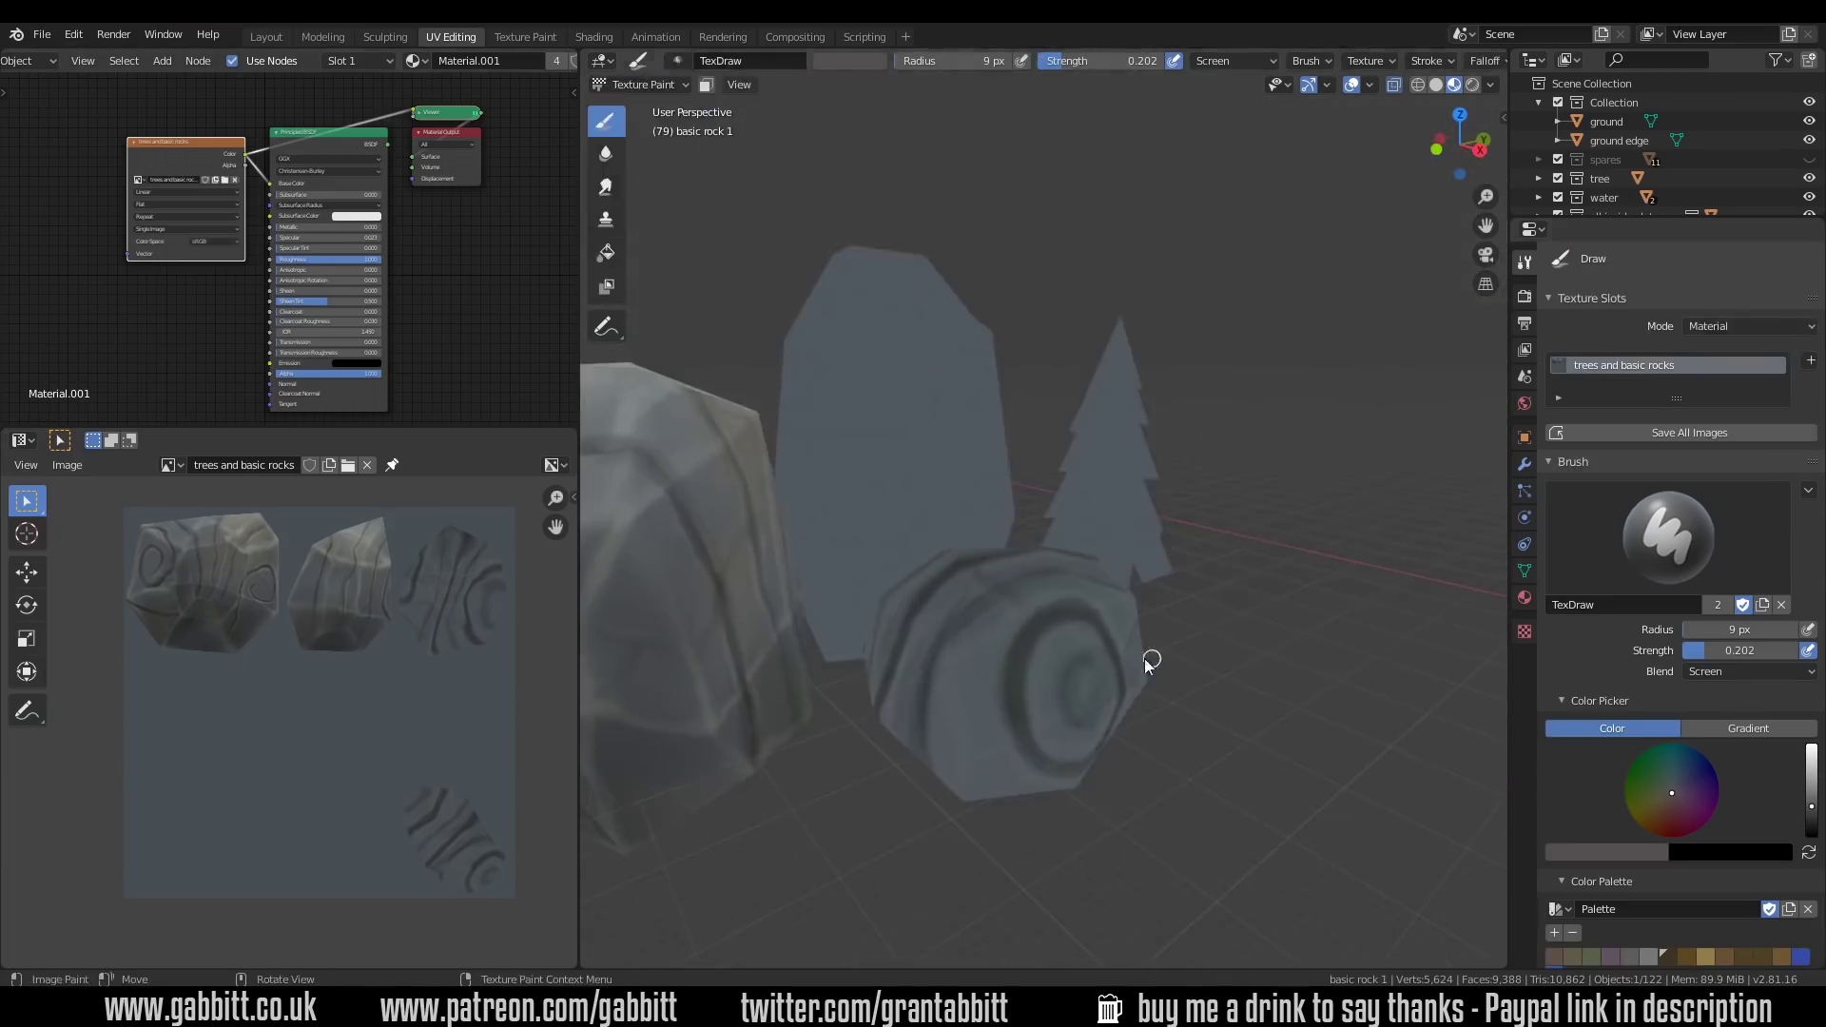
{"action": "mouse_move", "coordinate": [1093, 532]}
{"action": "middle_mouse_down"}
{"action": "mouse_move", "coordinate": [1152, 567]}
{"action": "mouse_move", "coordinate": [990, 629]}
{"action": "mouse_move", "coordinate": [1046, 609]}
{"action": "mouse_move", "coordinate": [1120, 646]}
{"action": "mouse_move", "coordinate": [1100, 606]}
{"action": "mouse_move", "coordinate": [1316, 593]}
{"action": "mouse_move", "coordinate": [1072, 606]}
{"action": "mouse_move", "coordinate": [990, 563]}
{"action": "mouse_move", "coordinate": [1117, 710]}
{"action": "middle_mouse_up"}
{"action": "scroll", "coordinate": [995, 652], "scroll_direction": "up", "scroll_amount": 3}
{"action": "key", "text": "shift+f"}
{"action": "left_click", "coordinate": [1071, 584]}
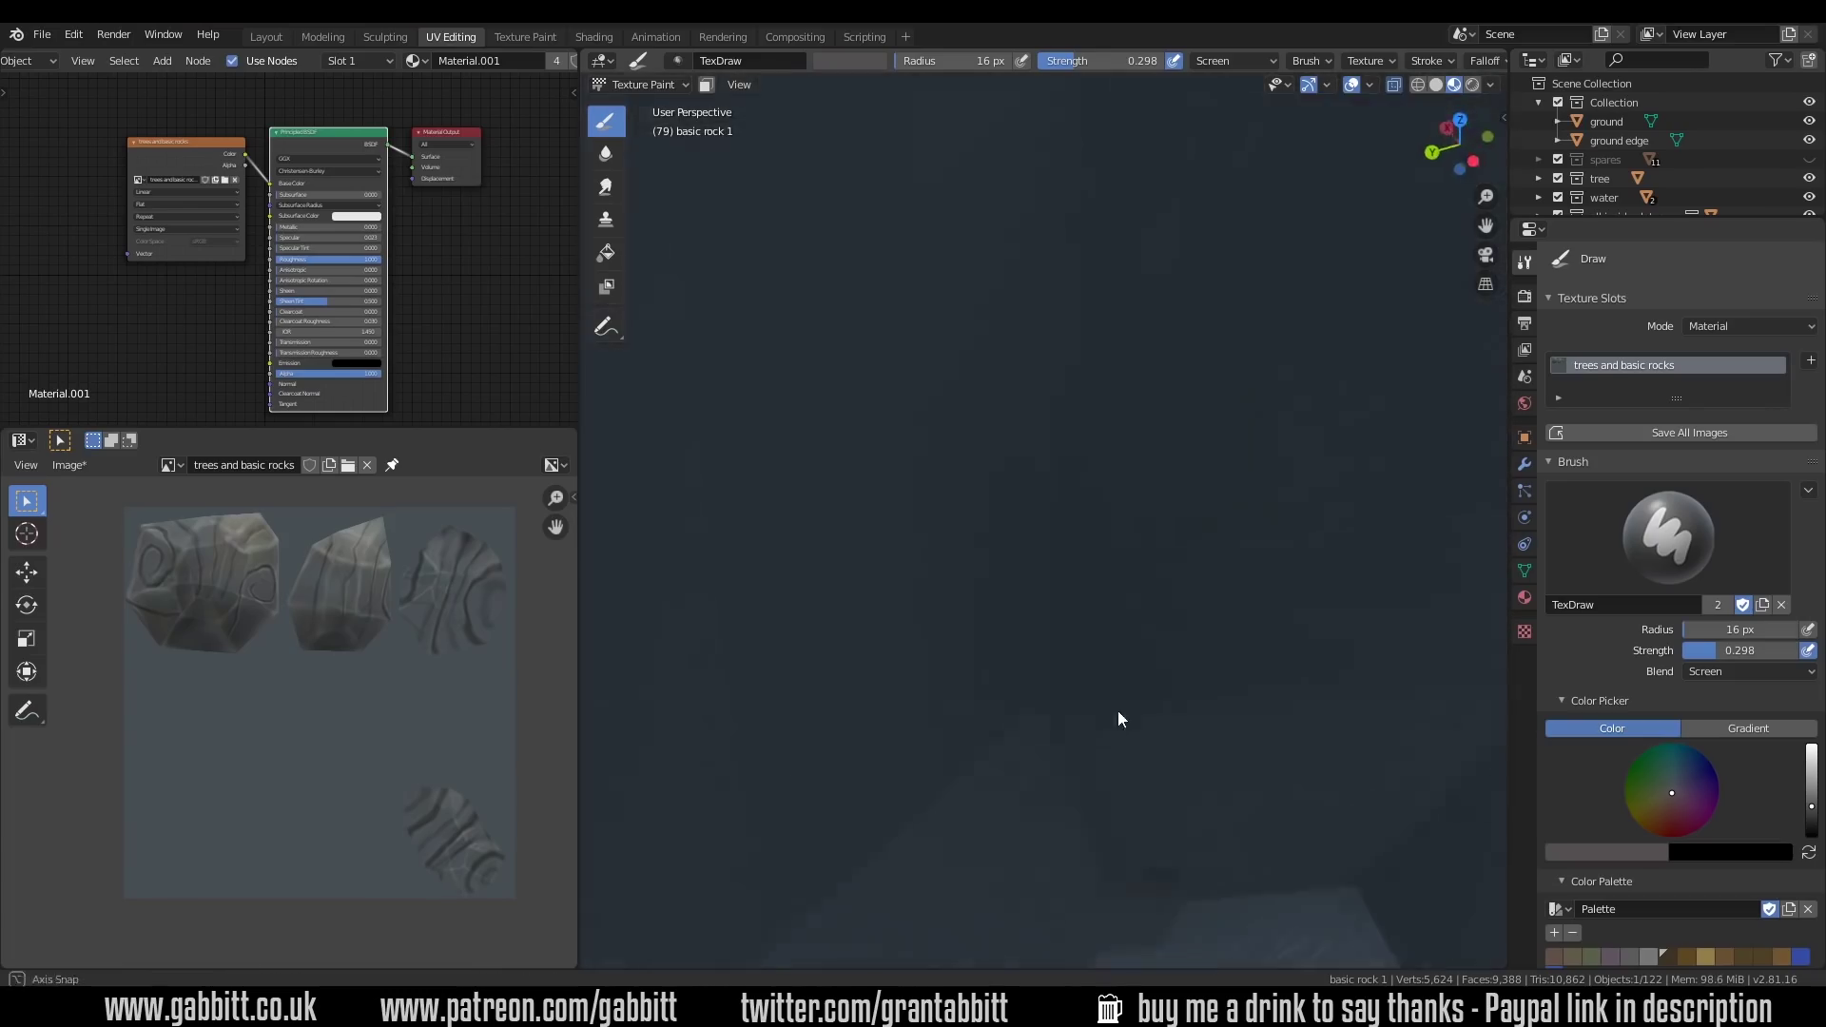
Isolate basic rock 1 in local view and frame it for stroke painting
{"action": "key", "text": "KP_Divide"}
{"action": "left_click", "coordinate": [605, 252]}
{"action": "left_click", "coordinate": [605, 121]}
{"action": "key", "text": "KP_Divide"}
{"action": "key", "text": "KP_Divide"}
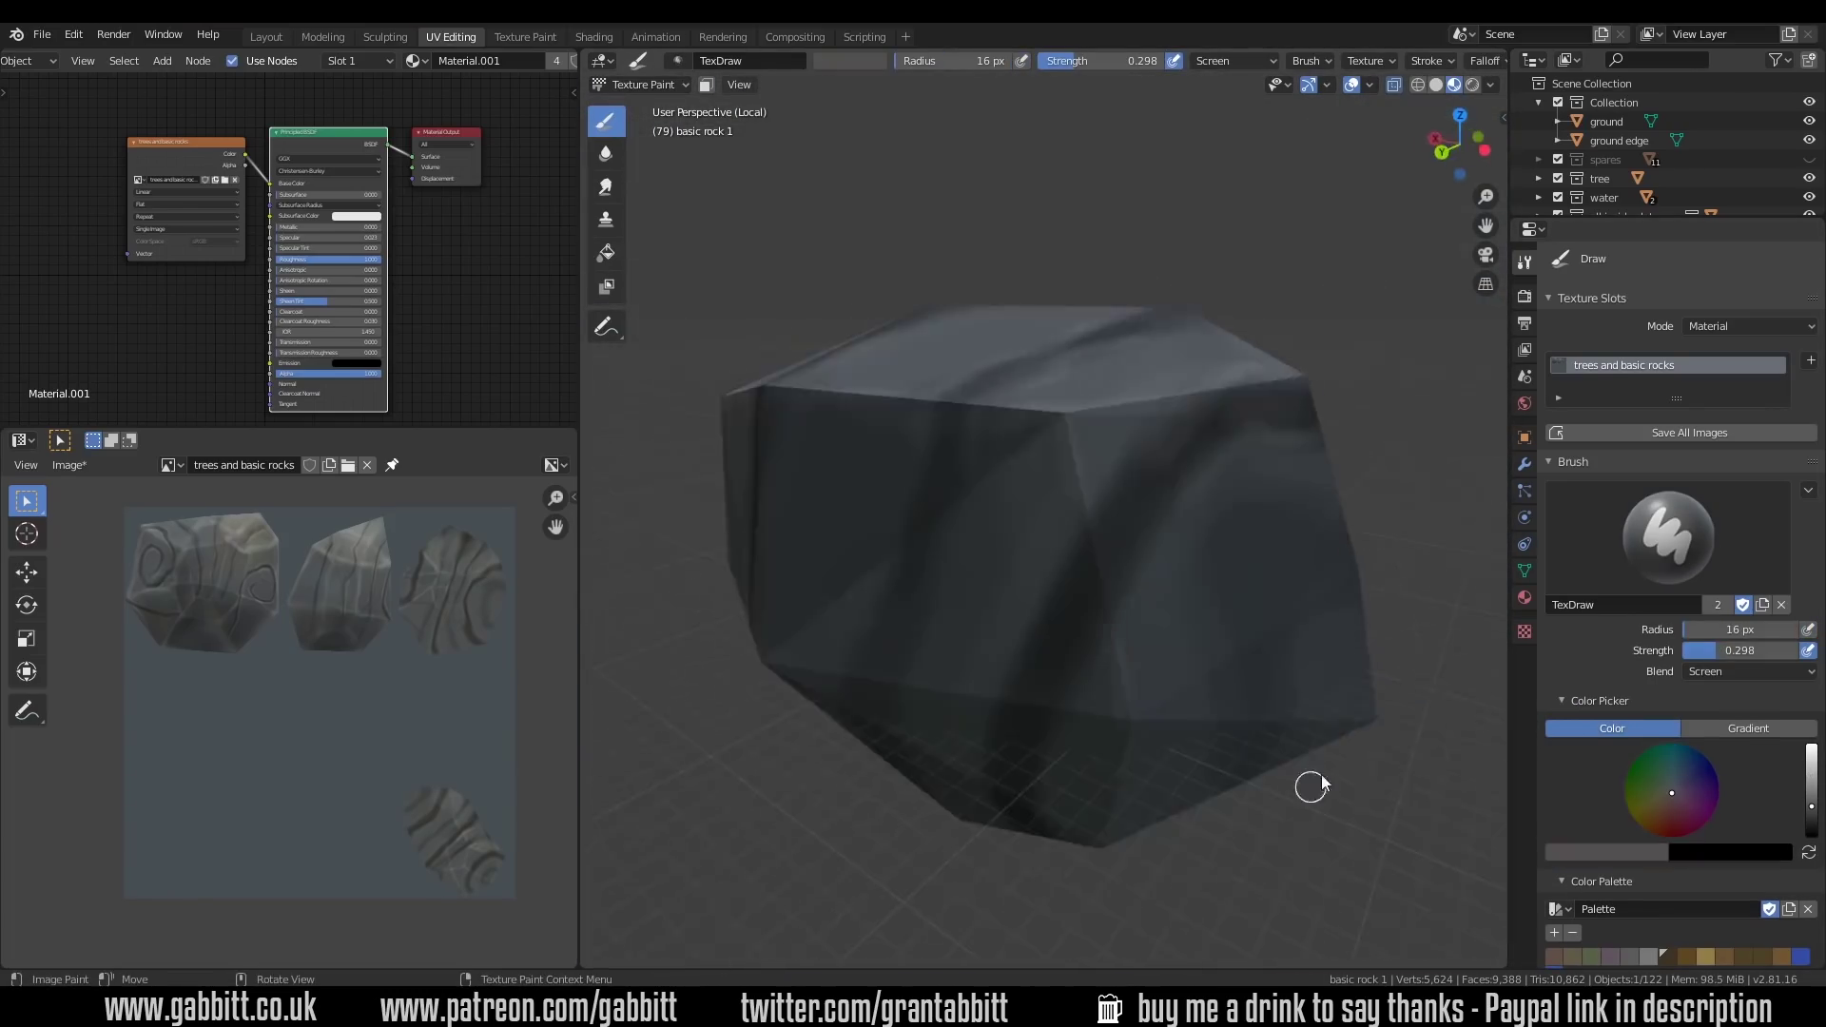
{"action": "mouse_move", "coordinate": [1321, 774]}
{"action": "middle_mouse_down"}
{"action": "mouse_move", "coordinate": [1014, 603]}
{"action": "mouse_move", "coordinate": [958, 521]}
{"action": "mouse_move", "coordinate": [1284, 647]}
{"action": "mouse_move", "coordinate": [990, 440]}
{"action": "mouse_move", "coordinate": [872, 550]}
{"action": "mouse_move", "coordinate": [1182, 573]}
{"action": "mouse_move", "coordinate": [1041, 573]}
{"action": "mouse_move", "coordinate": [1211, 596]}
{"action": "mouse_move", "coordinate": [1043, 439]}
{"action": "mouse_move", "coordinate": [844, 692]}
{"action": "mouse_move", "coordinate": [1028, 550]}
{"action": "mouse_move", "coordinate": [1149, 544]}
{"action": "mouse_move", "coordinate": [934, 614]}
{"action": "mouse_move", "coordinate": [1211, 542]}
{"action": "mouse_move", "coordinate": [1031, 640]}
{"action": "mouse_move", "coordinate": [1122, 589]}
{"action": "middle_mouse_up"}
Paint dark streaks on basic rock 1 in Mix blend with a sampled rock colour, smearing them
{"action": "left_click", "coordinate": [1711, 671]}
{"action": "left_click", "coordinate": [1630, 629]}
{"action": "key", "text": "s"}
{"action": "mouse_move", "coordinate": [1032, 727]}
{"action": "middle_mouse_down"}
{"action": "mouse_move", "coordinate": [1023, 542]}
{"action": "mouse_move", "coordinate": [1125, 529]}
{"action": "mouse_move", "coordinate": [1333, 792]}
{"action": "mouse_move", "coordinate": [982, 616]}
{"action": "mouse_move", "coordinate": [1043, 526]}
{"action": "mouse_move", "coordinate": [990, 567]}
{"action": "mouse_move", "coordinate": [1144, 559]}
{"action": "mouse_move", "coordinate": [1137, 659]}
{"action": "mouse_move", "coordinate": [1068, 603]}
{"action": "mouse_move", "coordinate": [1020, 654]}
{"action": "middle_mouse_up"}
{"action": "scroll", "coordinate": [1333, 792], "scroll_direction": "down", "scroll_amount": 4}
{"action": "key", "text": "shift+space"}
{"action": "scroll", "coordinate": [1333, 792], "scroll_direction": "up", "scroll_amount": 3}
{"action": "key", "text": "shift+space"}
Add lighter streaks in Screen blend with a resized brush, then exit local view
{"action": "key", "text": "bracketleft"}
{"action": "key", "text": "bracketleft"}
{"action": "key", "text": "bracketleft"}
{"action": "mouse_move", "coordinate": [1083, 578]}
{"action": "middle_mouse_down"}
{"action": "mouse_move", "coordinate": [1055, 540]}
{"action": "mouse_move", "coordinate": [1173, 570]}
{"action": "mouse_move", "coordinate": [1051, 578]}
{"action": "mouse_move", "coordinate": [1002, 492]}
{"action": "mouse_move", "coordinate": [1215, 499]}
{"action": "mouse_move", "coordinate": [1171, 509]}
{"action": "middle_mouse_up"}
{"action": "left_click", "coordinate": [1750, 671]}
{"action": "left_click", "coordinate": [1617, 521]}
{"action": "key", "text": "bracketright"}
{"action": "key", "text": "bracketright"}
{"action": "key", "text": "bracketright"}
{"action": "key", "text": "bracketright"}
{"action": "key", "text": "bracketright"}
{"action": "key", "text": "bracketright"}
{"action": "key", "text": "bracketright"}
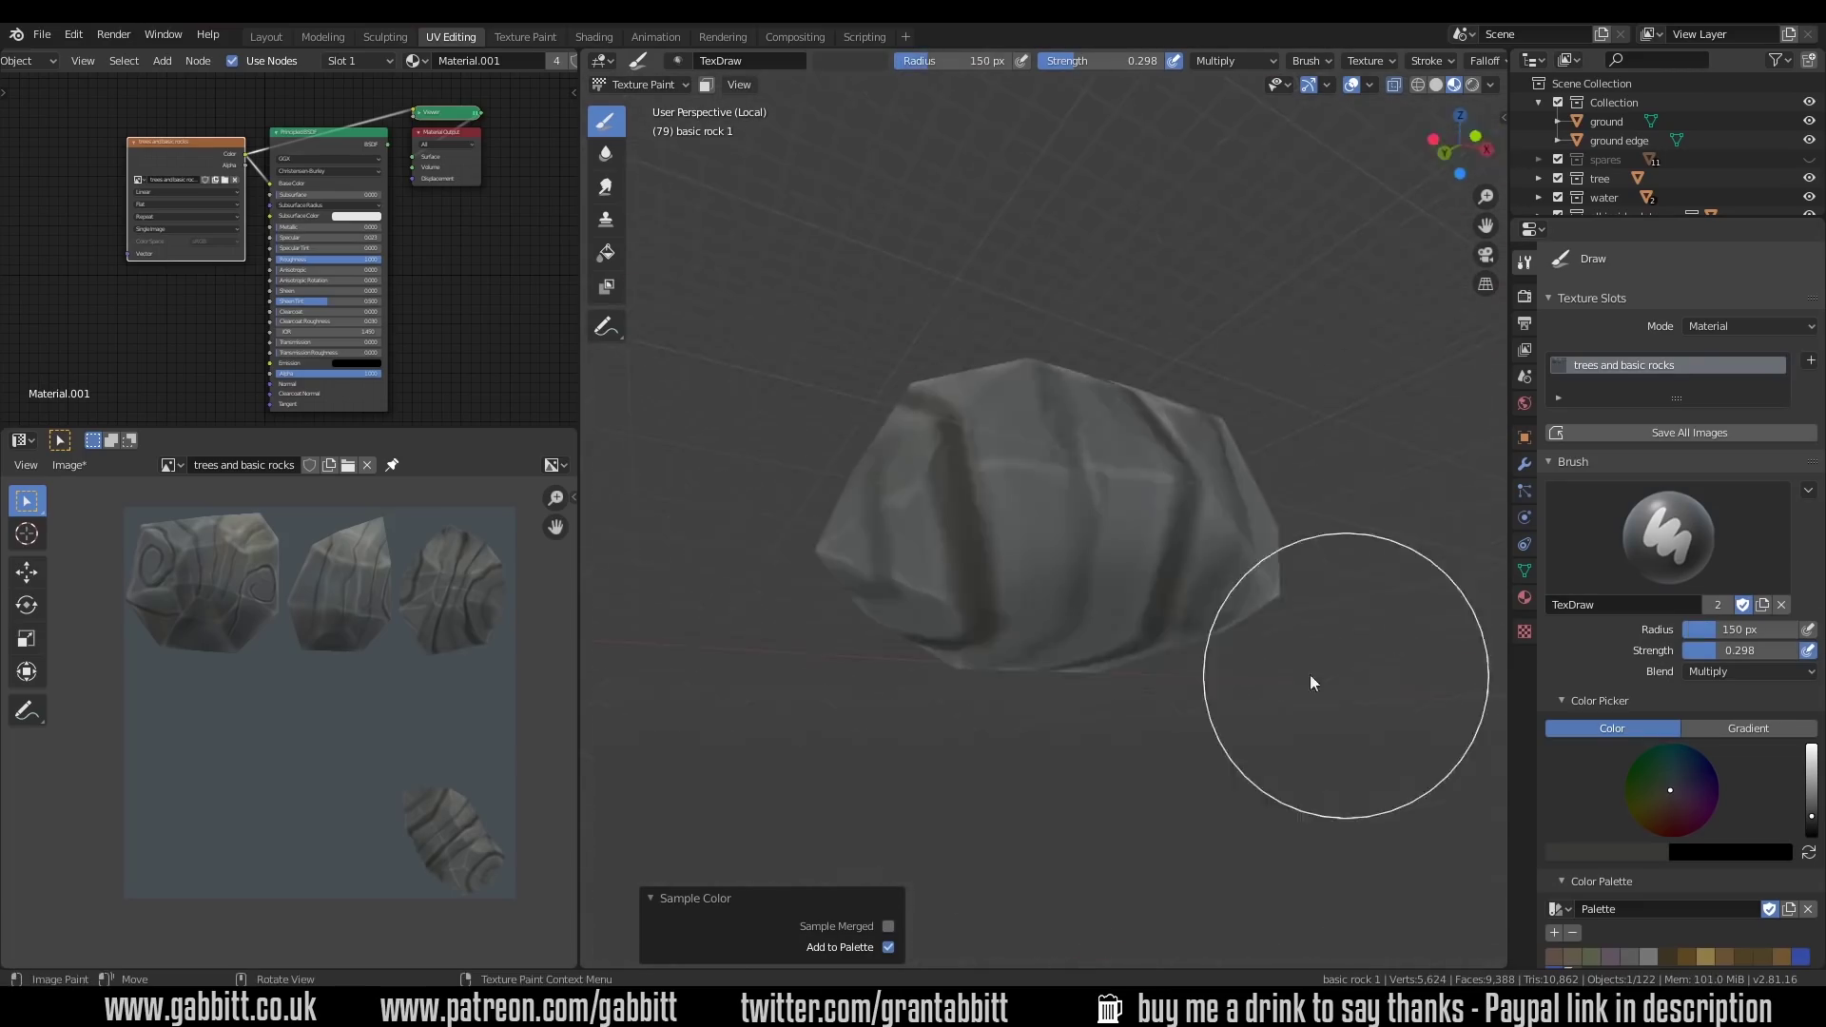
{"action": "mouse_move", "coordinate": [1309, 675]}
{"action": "middle_mouse_down"}
{"action": "mouse_move", "coordinate": [1121, 688]}
{"action": "mouse_move", "coordinate": [1103, 781]}
{"action": "mouse_move", "coordinate": [1122, 789]}
{"action": "mouse_move", "coordinate": [1141, 785]}
{"action": "mouse_move", "coordinate": [1076, 745]}
{"action": "mouse_move", "coordinate": [1153, 602]}
{"action": "mouse_move", "coordinate": [1031, 631]}
{"action": "middle_mouse_up"}
{"action": "key", "text": "KP_Divide"}
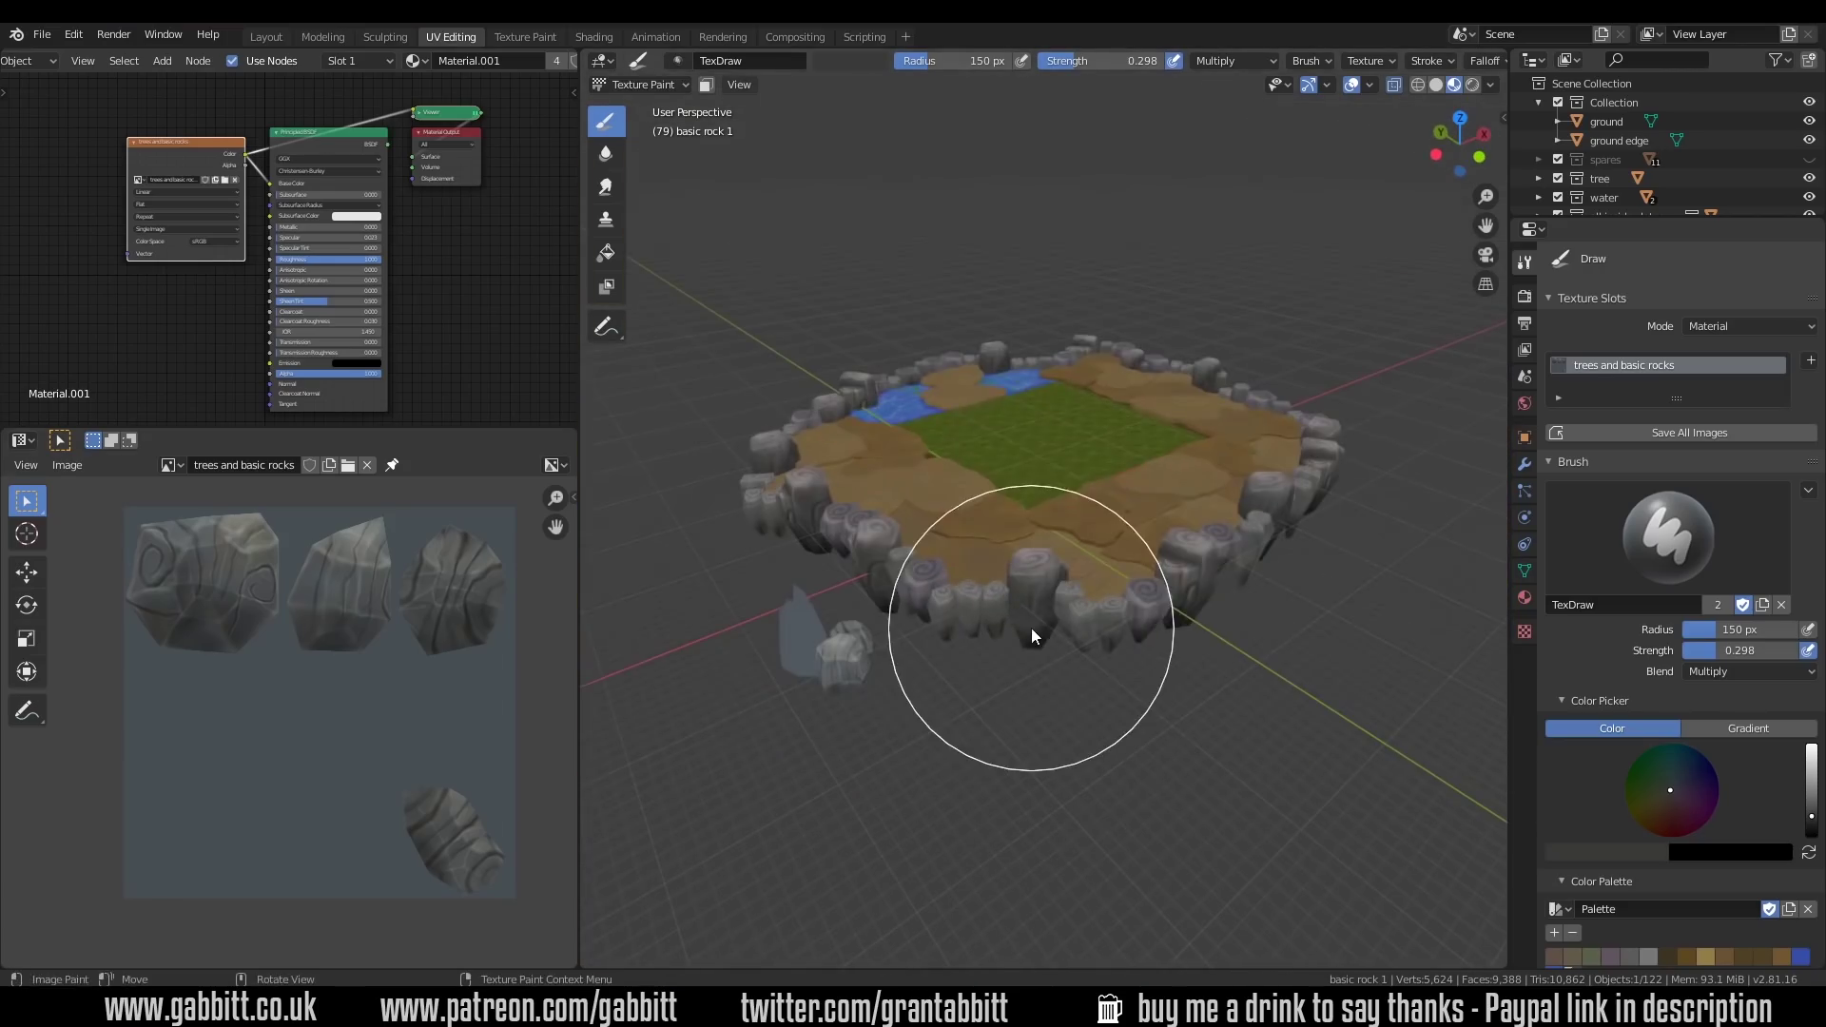
{"action": "left_click", "coordinate": [1525, 296]}
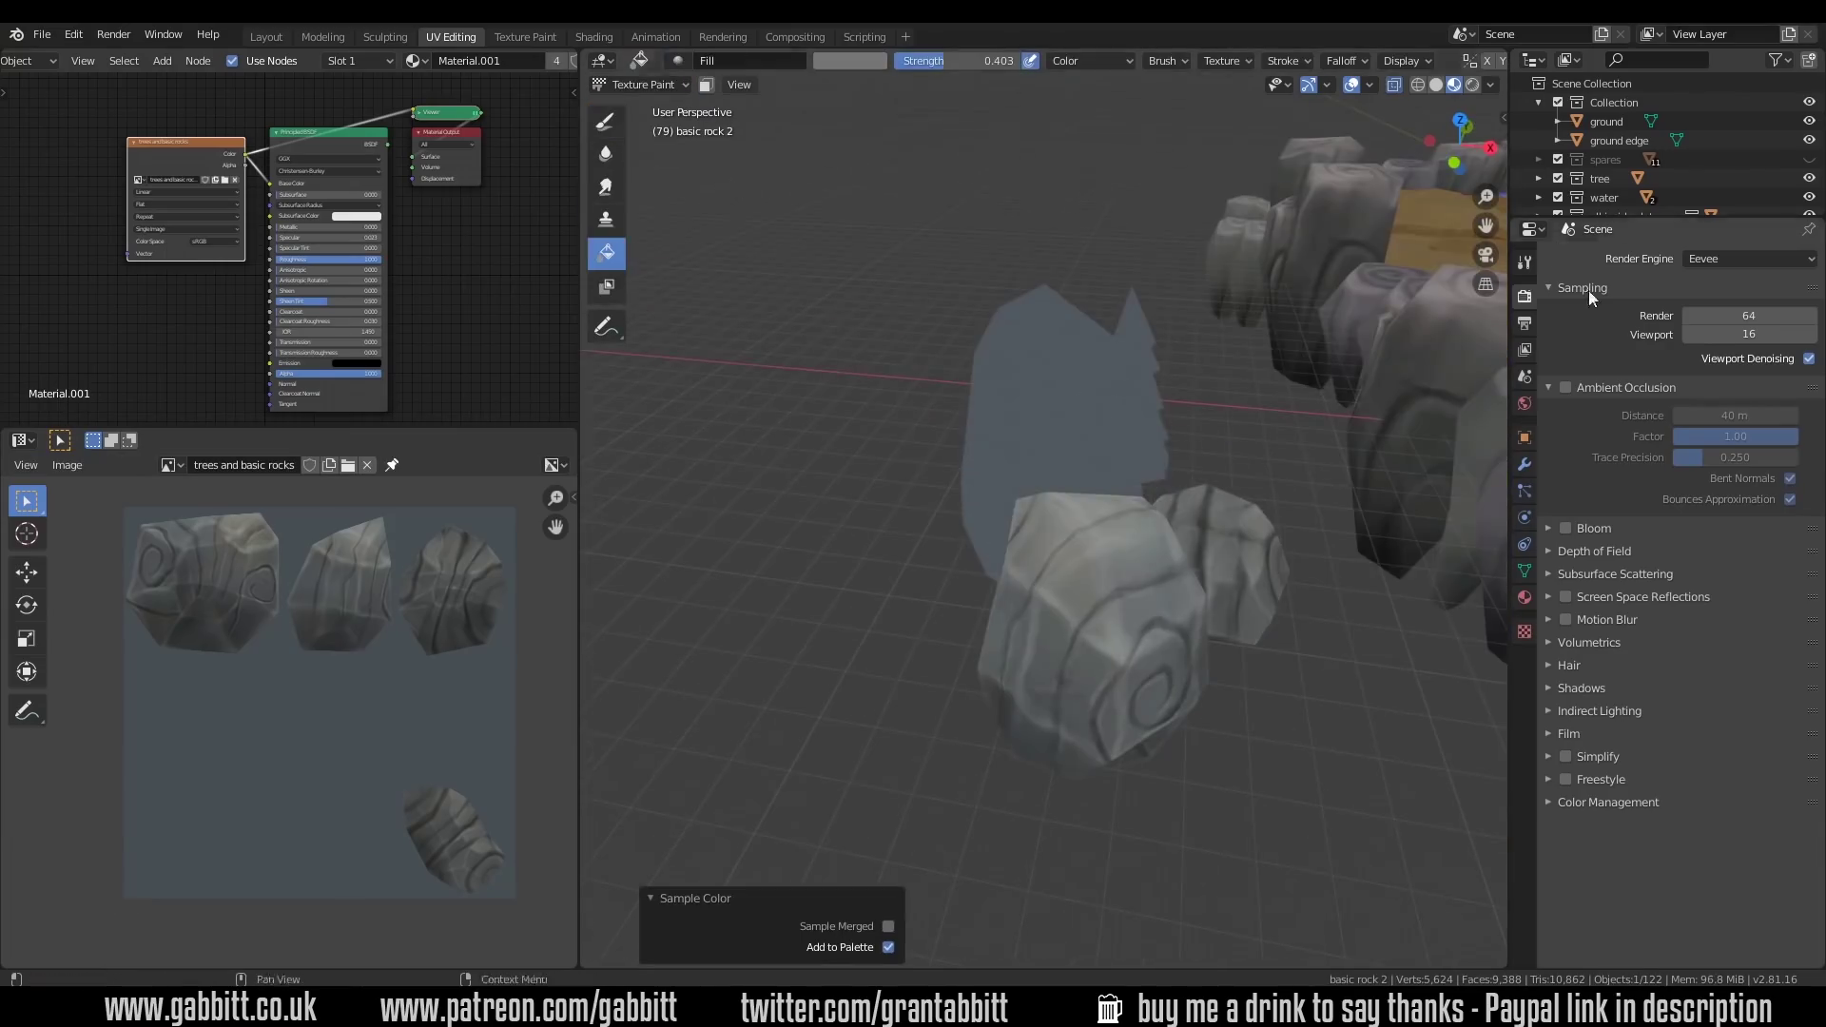
Fill basic rock 2 with a flat grey base and orbit over to basic rock 3's swirls
{"action": "middle_click_drag", "start_coordinate": [1236, 571], "coordinate": [1150, 584]}
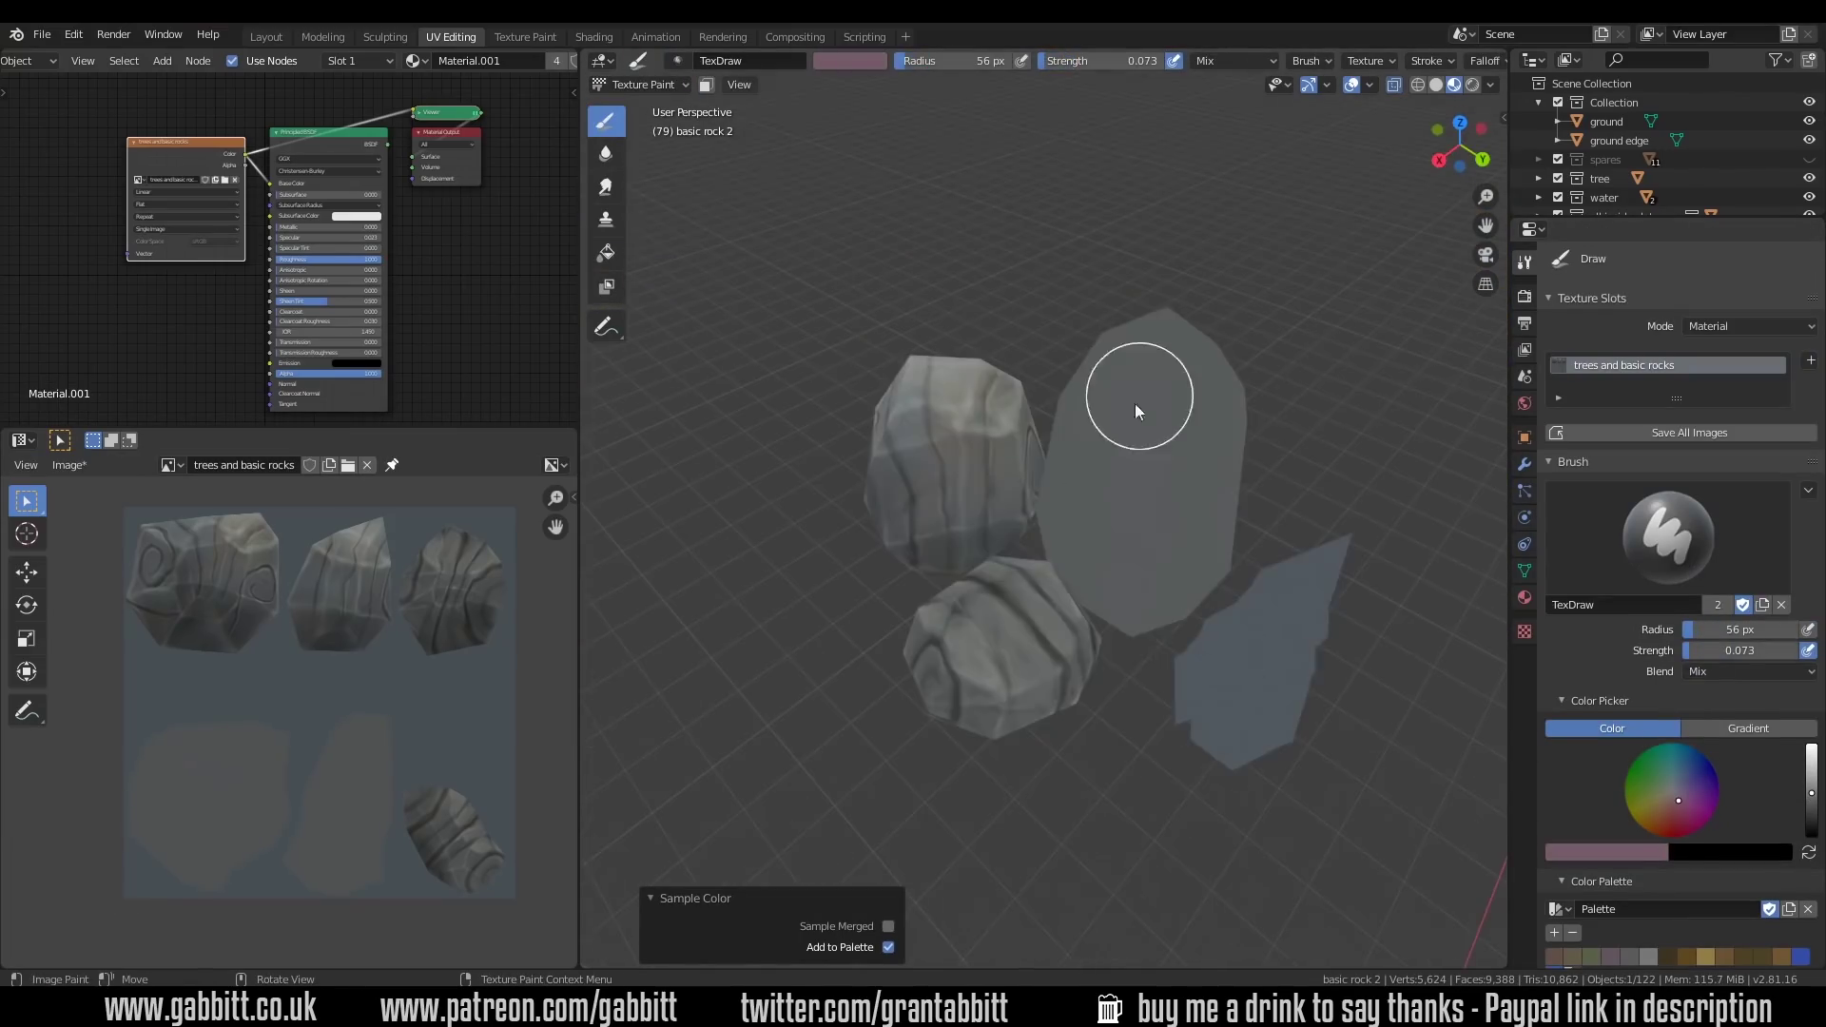
{"action": "middle_click_drag", "start_coordinate": [1133, 403], "coordinate": [1092, 522]}
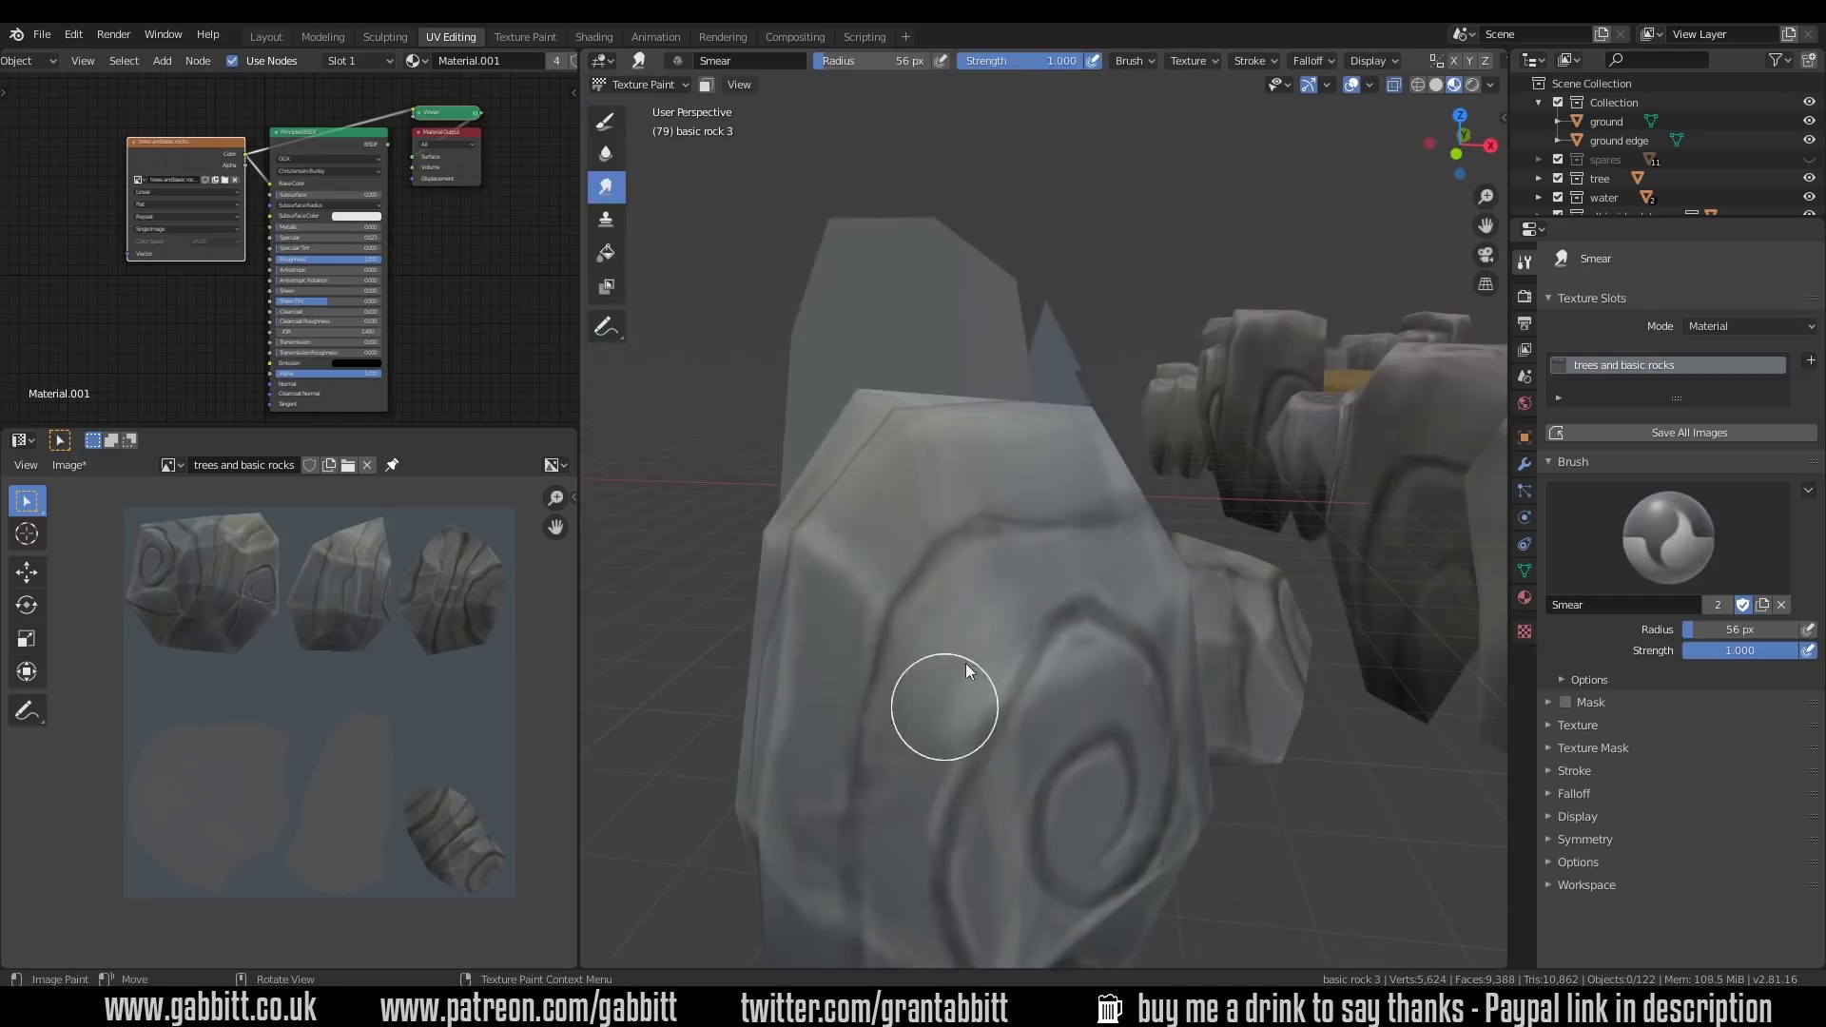
{"action": "mouse_move", "coordinate": [966, 664]}
{"action": "middle_mouse_down"}
{"action": "mouse_move", "coordinate": [1043, 639]}
{"action": "mouse_move", "coordinate": [961, 619]}
{"action": "mouse_move", "coordinate": [1088, 693]}
{"action": "mouse_move", "coordinate": [945, 492]}
{"action": "mouse_move", "coordinate": [1063, 498]}
{"action": "mouse_move", "coordinate": [1121, 530]}
{"action": "middle_mouse_up"}
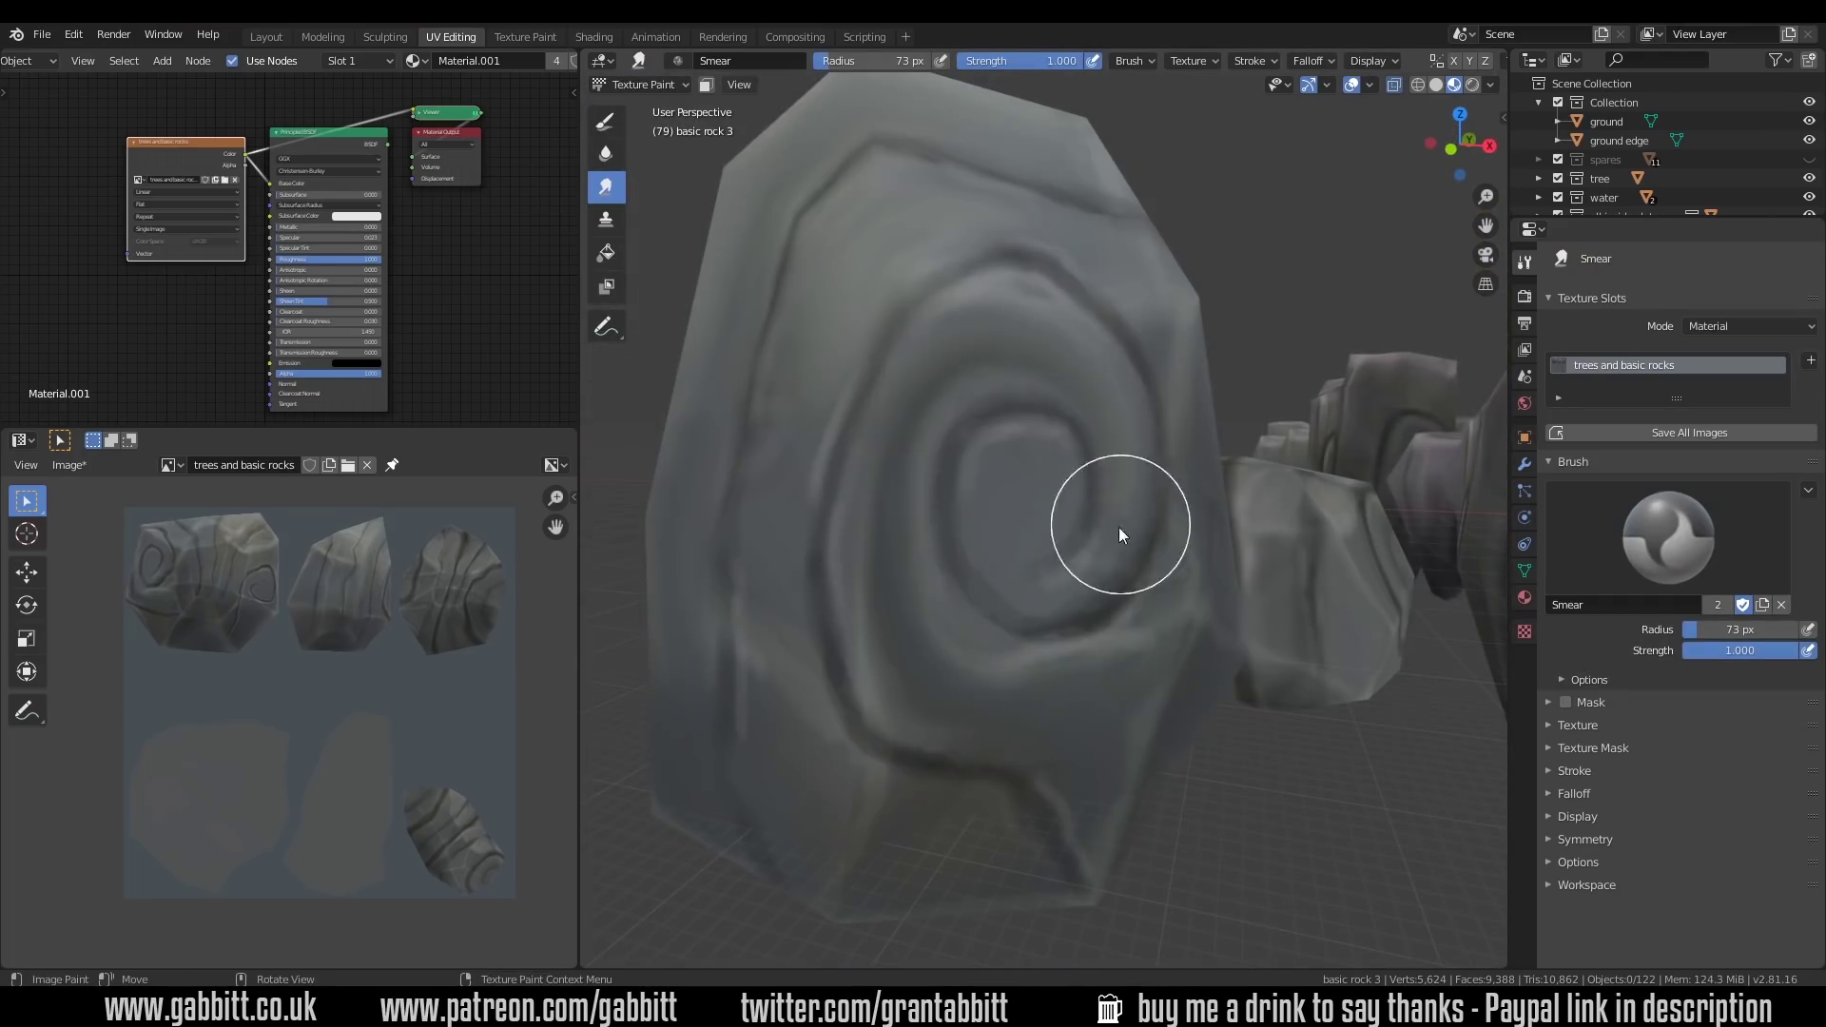
{"action": "mouse_move", "coordinate": [864, 562]}
{"action": "middle_mouse_down"}
{"action": "mouse_move", "coordinate": [1065, 543]}
{"action": "mouse_move", "coordinate": [876, 578]}
{"action": "mouse_move", "coordinate": [808, 559]}
{"action": "mouse_move", "coordinate": [1161, 676]}
{"action": "mouse_move", "coordinate": [1238, 655]}
{"action": "mouse_move", "coordinate": [1253, 631]}
{"action": "mouse_move", "coordinate": [946, 499]}
{"action": "mouse_move", "coordinate": [927, 804]}
{"action": "mouse_move", "coordinate": [989, 547]}
{"action": "mouse_move", "coordinate": [1154, 371]}
{"action": "mouse_move", "coordinate": [1104, 554]}
{"action": "mouse_move", "coordinate": [1174, 509]}
{"action": "mouse_move", "coordinate": [1065, 628]}
{"action": "mouse_move", "coordinate": [1227, 551]}
{"action": "mouse_move", "coordinate": [1213, 653]}
{"action": "middle_mouse_up"}
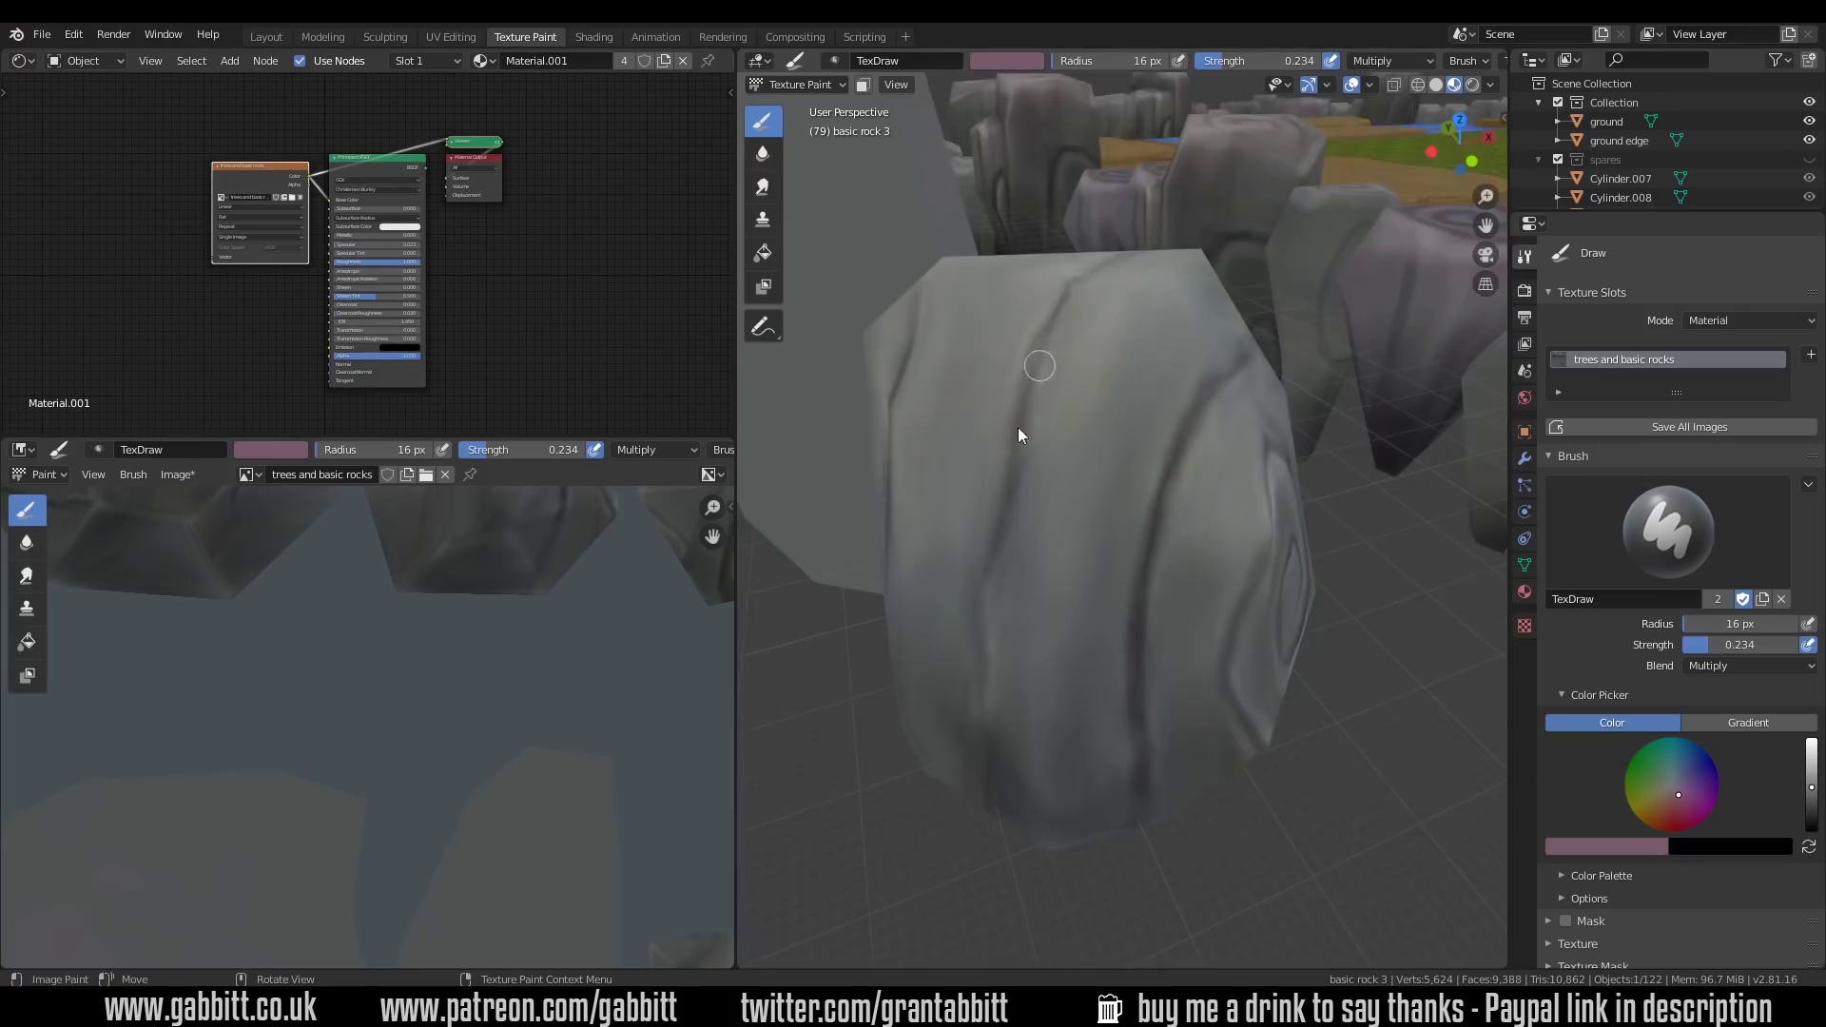
Smear the swirls on basic rock 3's spiral face from several angles
{"action": "mouse_move", "coordinate": [1018, 426]}
{"action": "middle_mouse_down"}
{"action": "mouse_move", "coordinate": [1366, 392]}
{"action": "mouse_move", "coordinate": [1176, 447]}
{"action": "middle_mouse_up"}
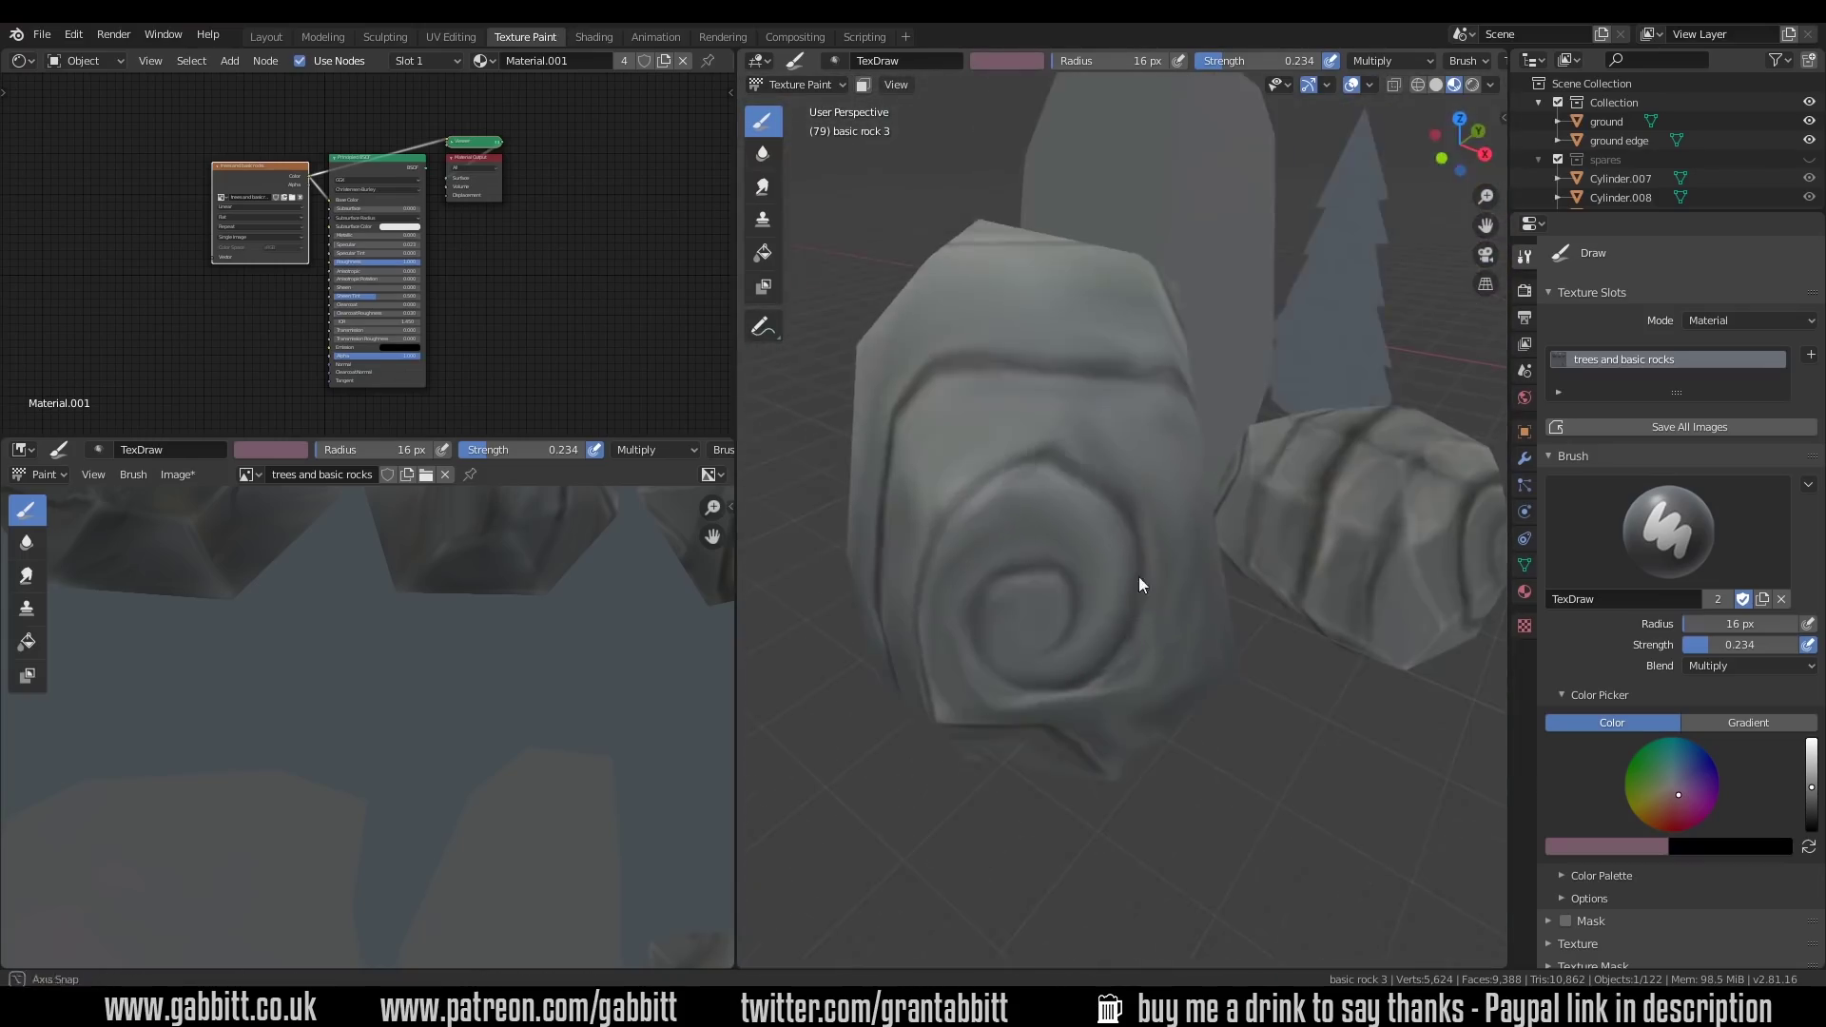
{"action": "middle_click_drag", "start_coordinate": [1138, 576], "coordinate": [1156, 414]}
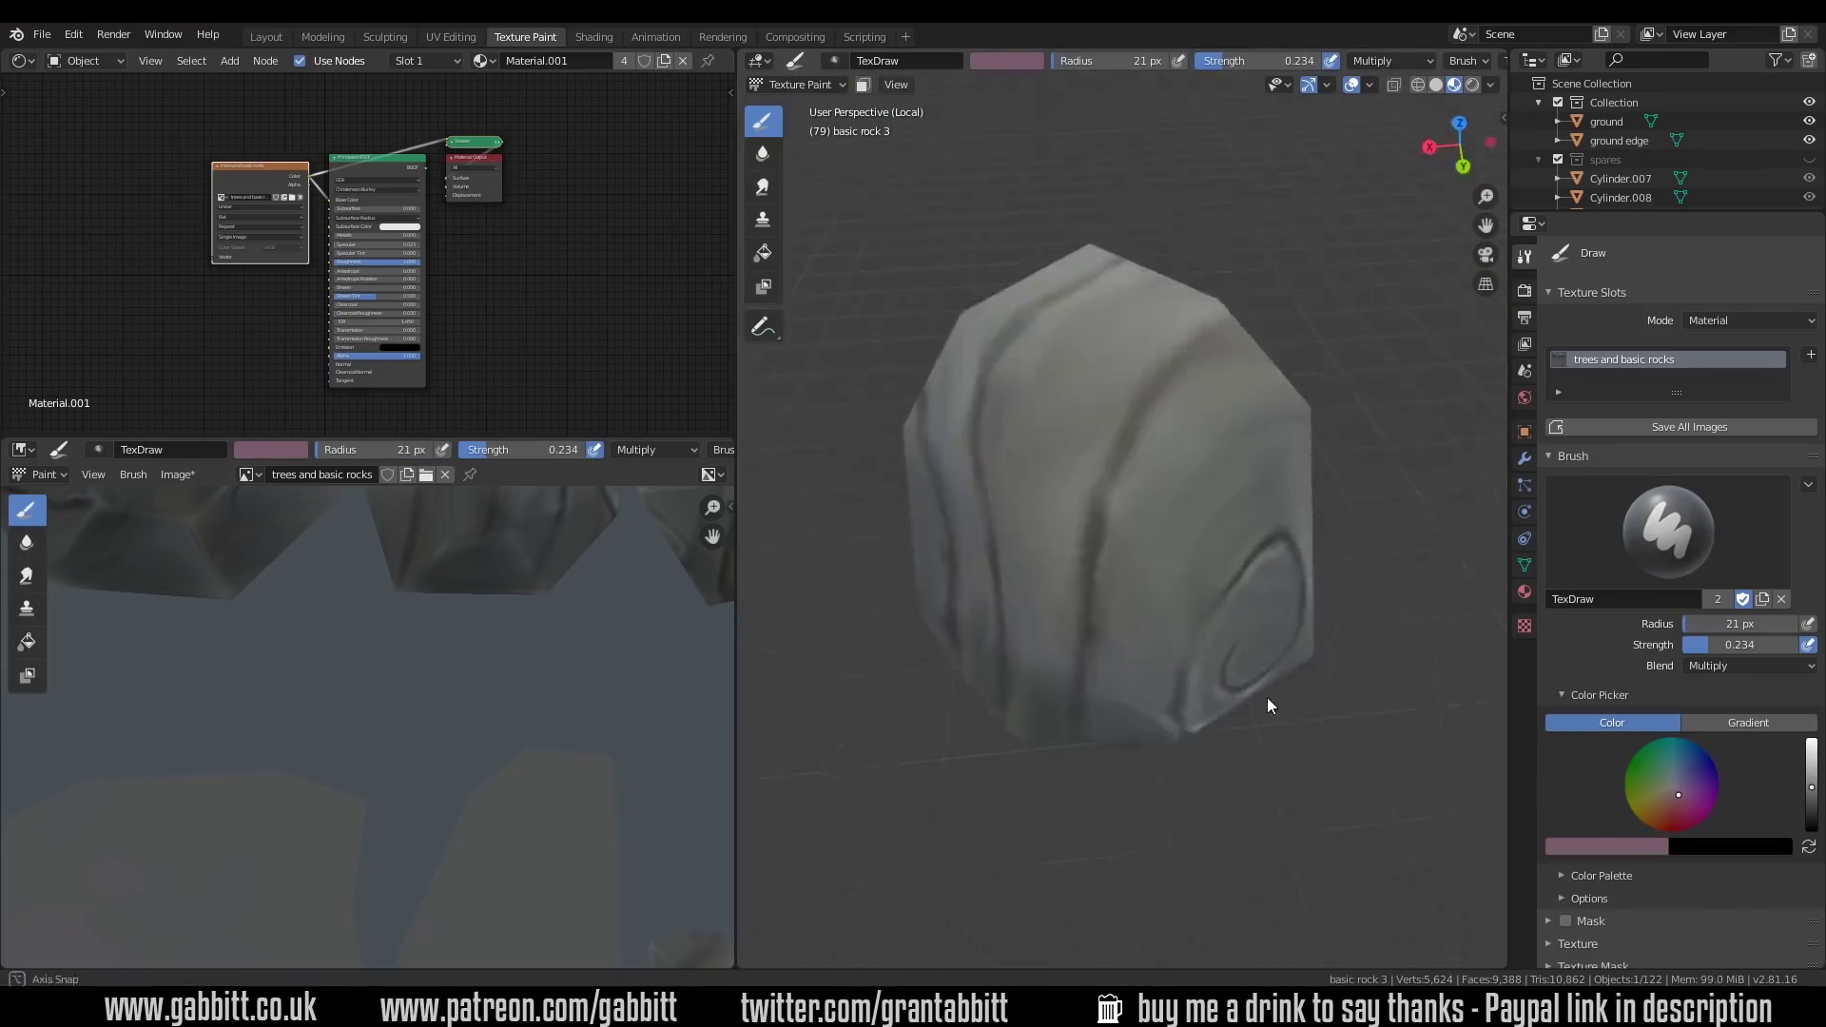
{"action": "middle_click_drag", "start_coordinate": [1266, 698], "coordinate": [1179, 380]}
{"action": "scroll", "coordinate": [1222, 732], "scroll_direction": "down", "scroll_amount": 2}
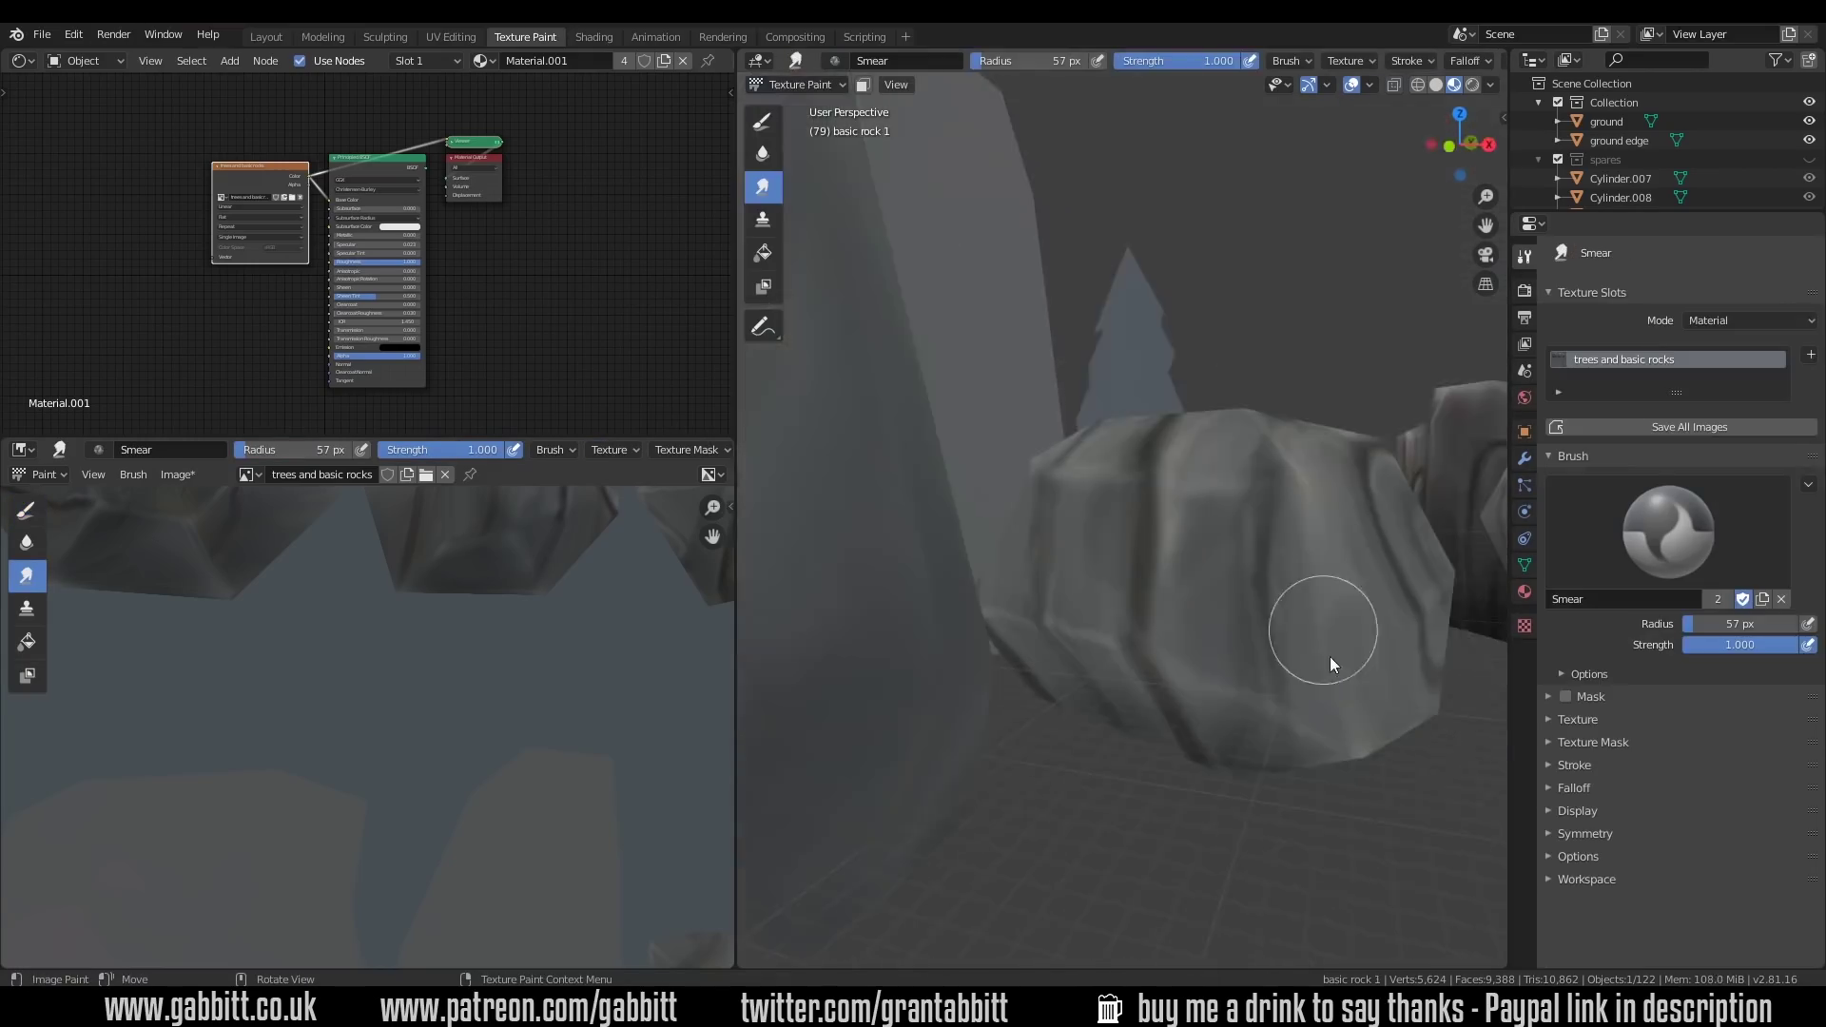
{"action": "middle_click_drag", "start_coordinate": [1329, 656], "coordinate": [1253, 584]}
Isolate basic rock 1 and paint sampled light grey over its dark bands in Screen blend
{"action": "key", "text": "KP_Divide"}
{"action": "mouse_move", "coordinate": [990, 698]}
{"action": "middle_mouse_down"}
{"action": "mouse_move", "coordinate": [1063, 421]}
{"action": "mouse_move", "coordinate": [1082, 563]}
{"action": "mouse_move", "coordinate": [1238, 424]}
{"action": "mouse_move", "coordinate": [1316, 869]}
{"action": "mouse_move", "coordinate": [1414, 516]}
{"action": "mouse_move", "coordinate": [1068, 540]}
{"action": "mouse_move", "coordinate": [1276, 662]}
{"action": "mouse_move", "coordinate": [1223, 501]}
{"action": "mouse_move", "coordinate": [1131, 542]}
{"action": "mouse_move", "coordinate": [1129, 623]}
{"action": "mouse_move", "coordinate": [1044, 385]}
{"action": "mouse_move", "coordinate": [1223, 551]}
{"action": "mouse_move", "coordinate": [1051, 571]}
{"action": "mouse_move", "coordinate": [1122, 494]}
{"action": "mouse_move", "coordinate": [1132, 383]}
{"action": "mouse_move", "coordinate": [1095, 535]}
{"action": "mouse_move", "coordinate": [1046, 551]}
{"action": "mouse_move", "coordinate": [1158, 562]}
{"action": "mouse_move", "coordinate": [1144, 624]}
{"action": "mouse_move", "coordinate": [1202, 542]}
{"action": "mouse_move", "coordinate": [1185, 459]}
{"action": "mouse_move", "coordinate": [1268, 391]}
{"action": "mouse_move", "coordinate": [1303, 603]}
{"action": "middle_mouse_up"}
{"action": "key", "text": "f"}
{"action": "left_click", "coordinate": [1068, 540]}
{"action": "key", "text": "d"}
{"action": "left_click", "coordinate": [1749, 665]}
{"action": "left_click", "coordinate": [1616, 475]}
{"action": "key", "text": "s"}
{"action": "key", "text": "3"}
{"action": "scroll", "coordinate": [1184, 459], "scroll_direction": "down", "scroll_amount": 4}
Leave local view and move texture painting onto the tall basic rock 2
{"action": "key", "text": "1"}
{"action": "middle_click_drag", "start_coordinate": [1287, 457], "coordinate": [1125, 521]}
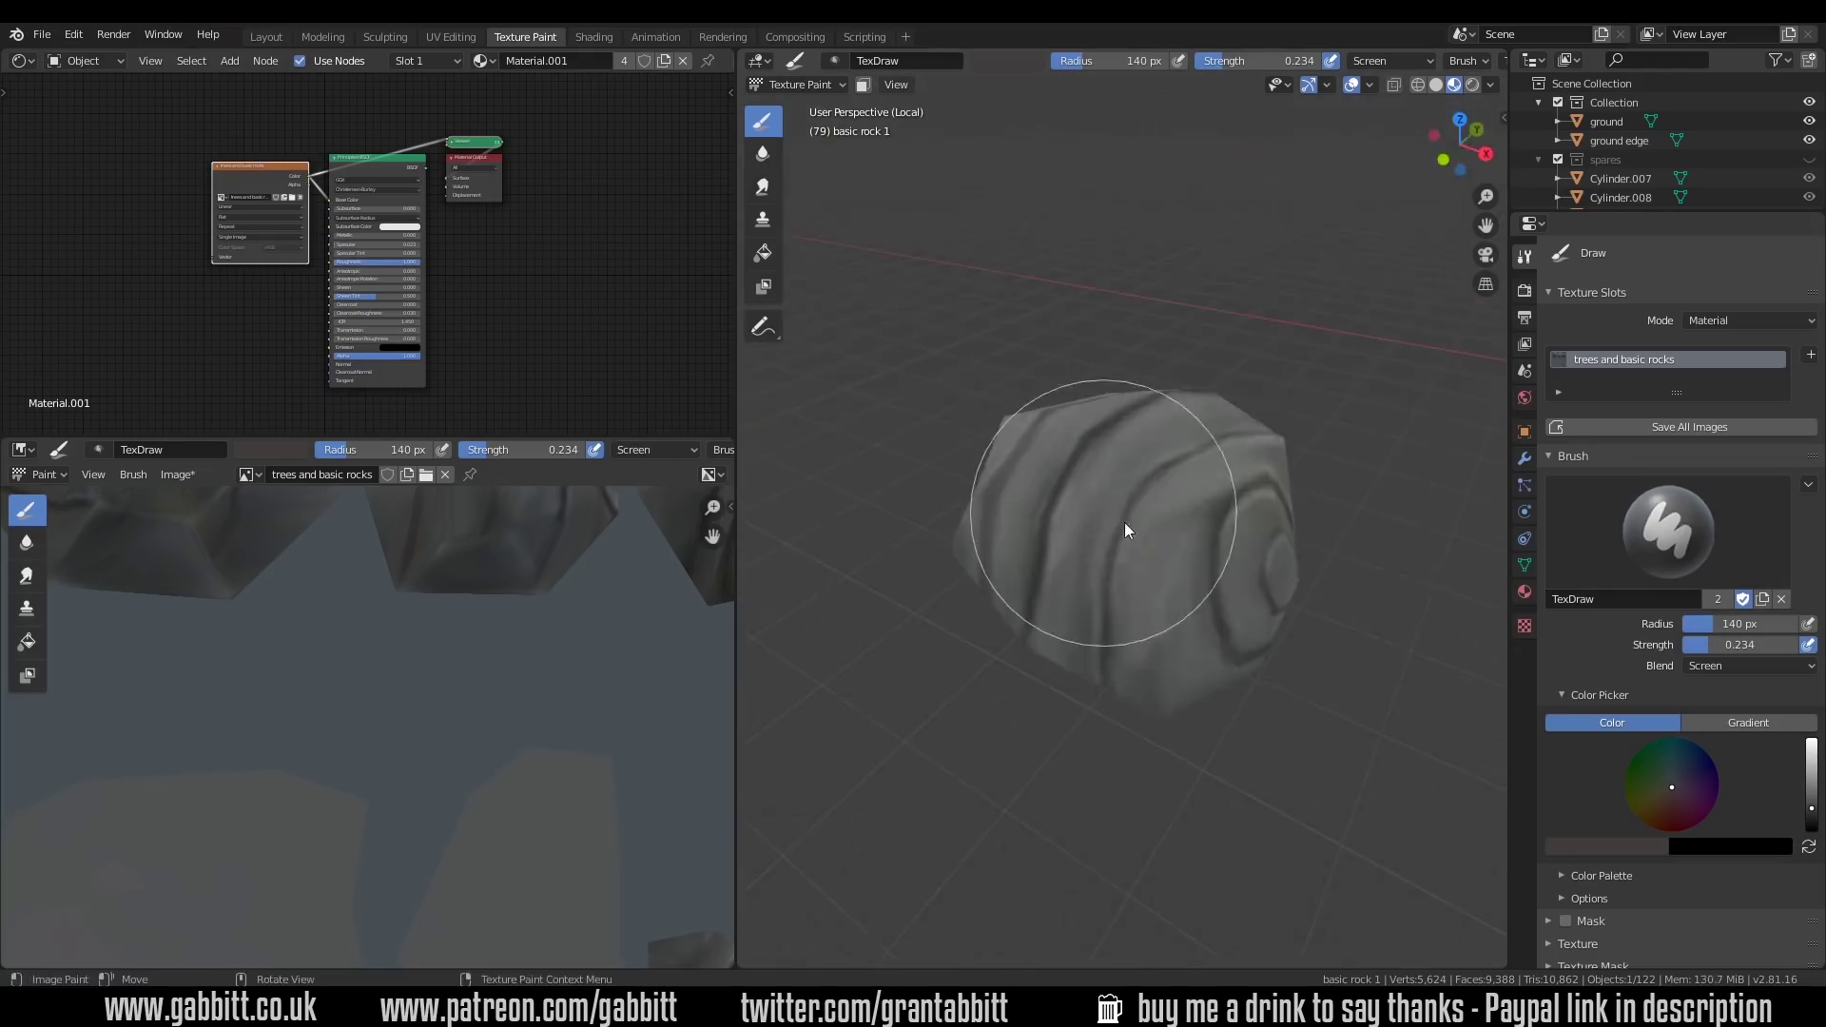
{"action": "key", "text": "KP_Divide"}
{"action": "key", "text": "ctrl+Tab"}
{"action": "middle_click_drag", "start_coordinate": [1296, 758], "coordinate": [1000, 398]}
{"action": "left_click", "coordinate": [984, 471]}
{"action": "key", "text": "KP_Decimal"}
{"action": "key", "text": "ctrl+Tab"}
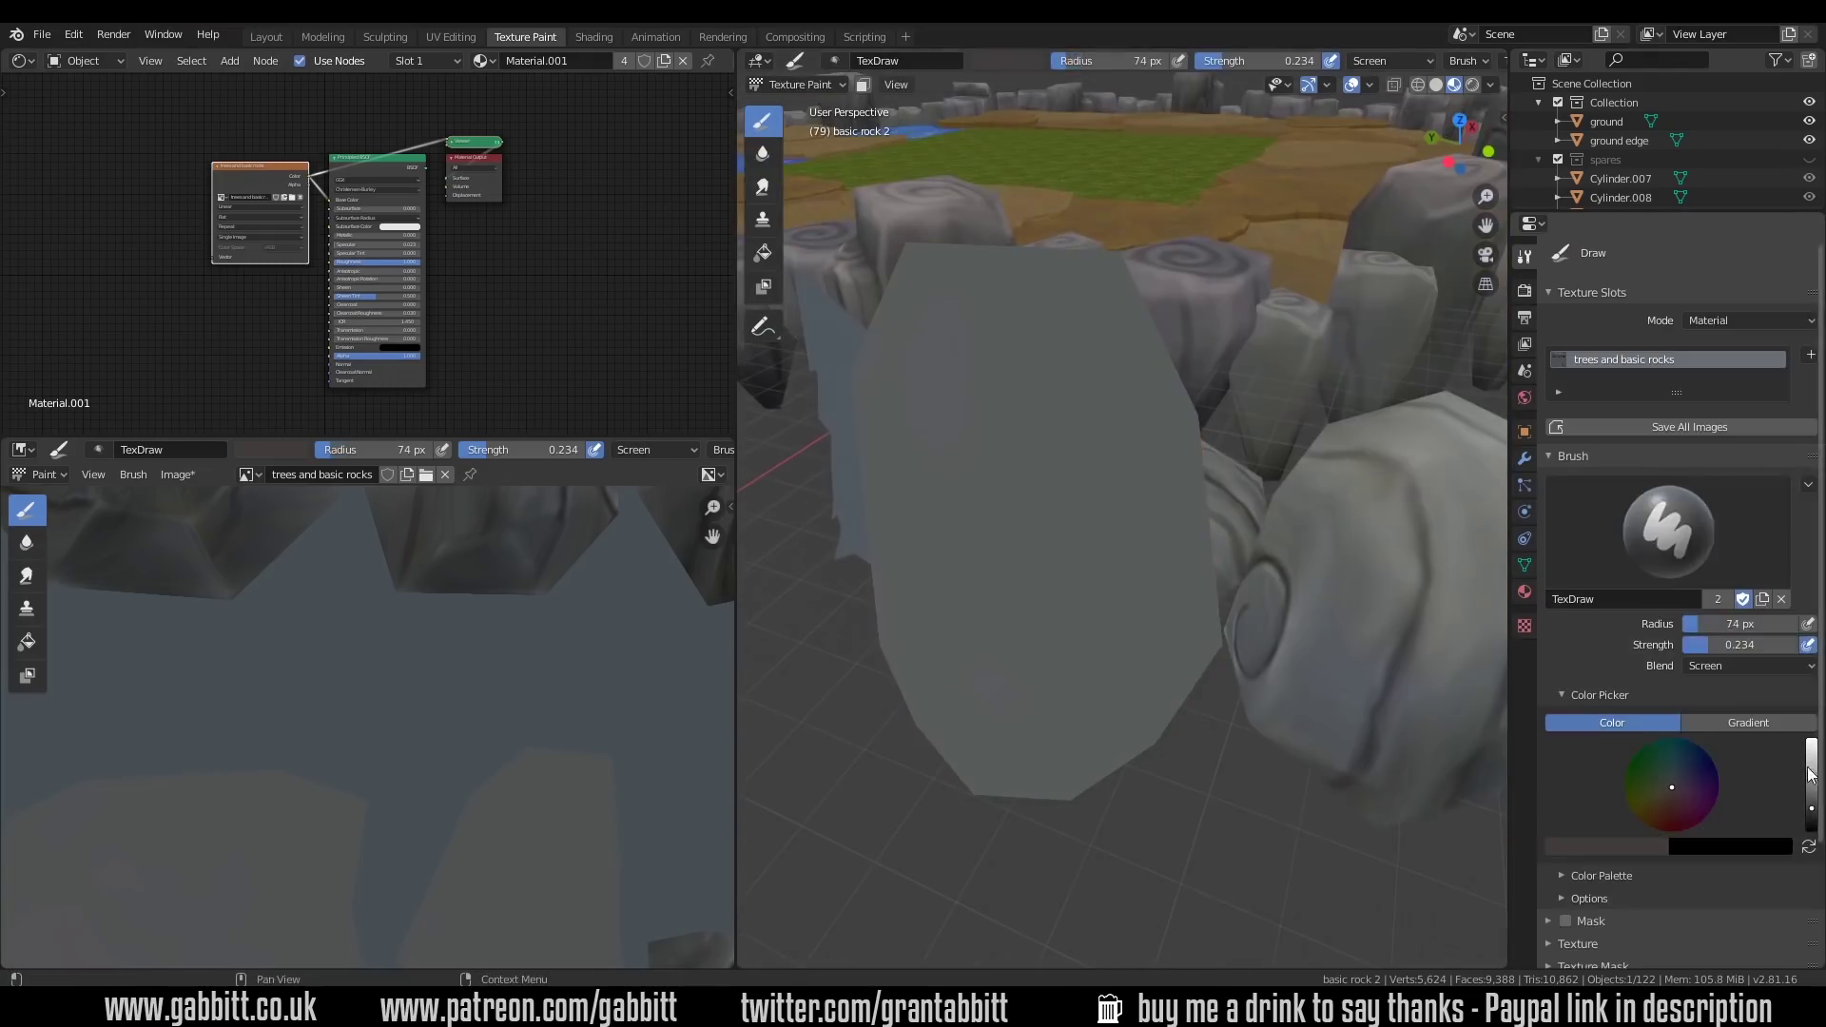
Isolate basic rock 2 and paint fine swirl lines with a 4–6 px brush
{"action": "mouse_move", "coordinate": [1173, 670]}
{"action": "middle_mouse_down"}
{"action": "mouse_move", "coordinate": [1153, 643]}
{"action": "mouse_move", "coordinate": [1293, 647]}
{"action": "mouse_move", "coordinate": [1214, 481]}
{"action": "mouse_move", "coordinate": [1255, 665]}
{"action": "mouse_move", "coordinate": [1145, 738]}
{"action": "mouse_move", "coordinate": [1647, 596]}
{"action": "middle_mouse_up"}
{"action": "key", "text": "3"}
{"action": "key", "text": "1"}
{"action": "key", "text": "KP_Divide"}
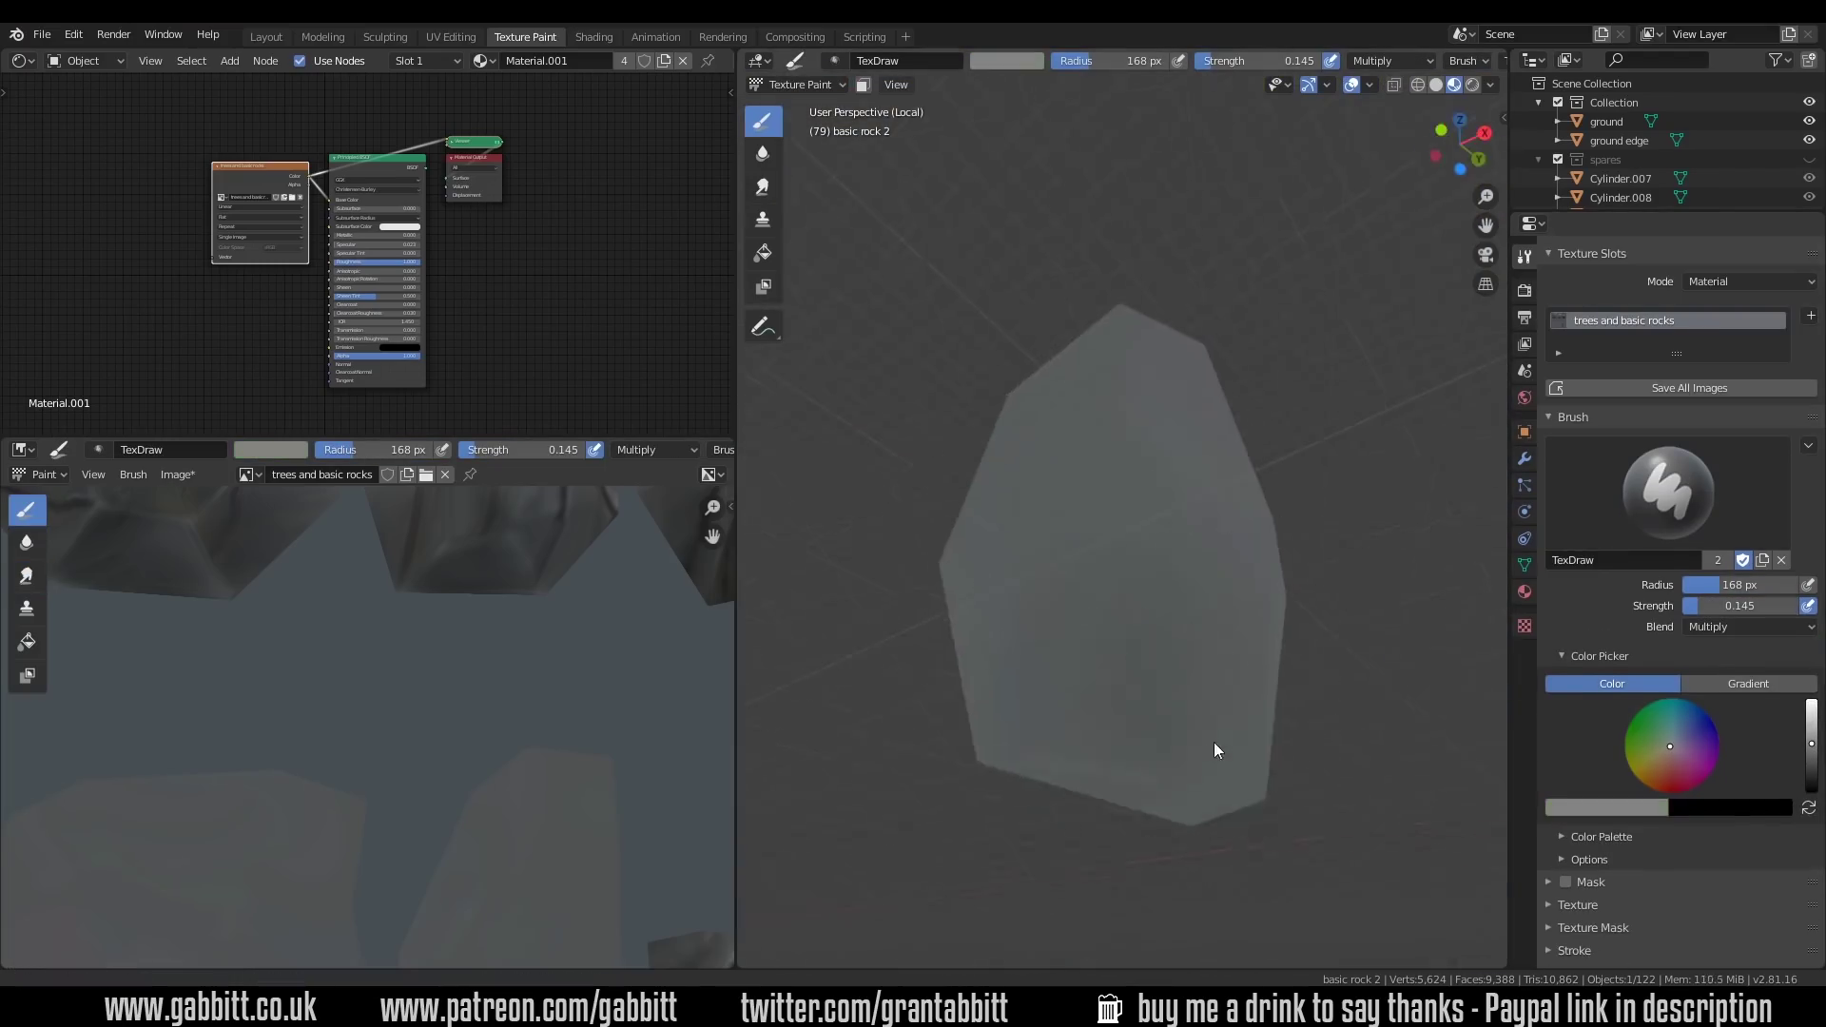
{"action": "mouse_move", "coordinate": [1213, 741]}
{"action": "middle_mouse_down"}
{"action": "mouse_move", "coordinate": [1141, 720]}
{"action": "mouse_move", "coordinate": [1299, 732]}
{"action": "mouse_move", "coordinate": [1309, 656]}
{"action": "mouse_move", "coordinate": [1239, 701]}
{"action": "mouse_move", "coordinate": [1178, 482]}
{"action": "mouse_move", "coordinate": [1207, 428]}
{"action": "mouse_move", "coordinate": [1280, 595]}
{"action": "mouse_move", "coordinate": [1202, 448]}
{"action": "mouse_move", "coordinate": [1097, 405]}
{"action": "mouse_move", "coordinate": [1145, 775]}
{"action": "middle_mouse_up"}
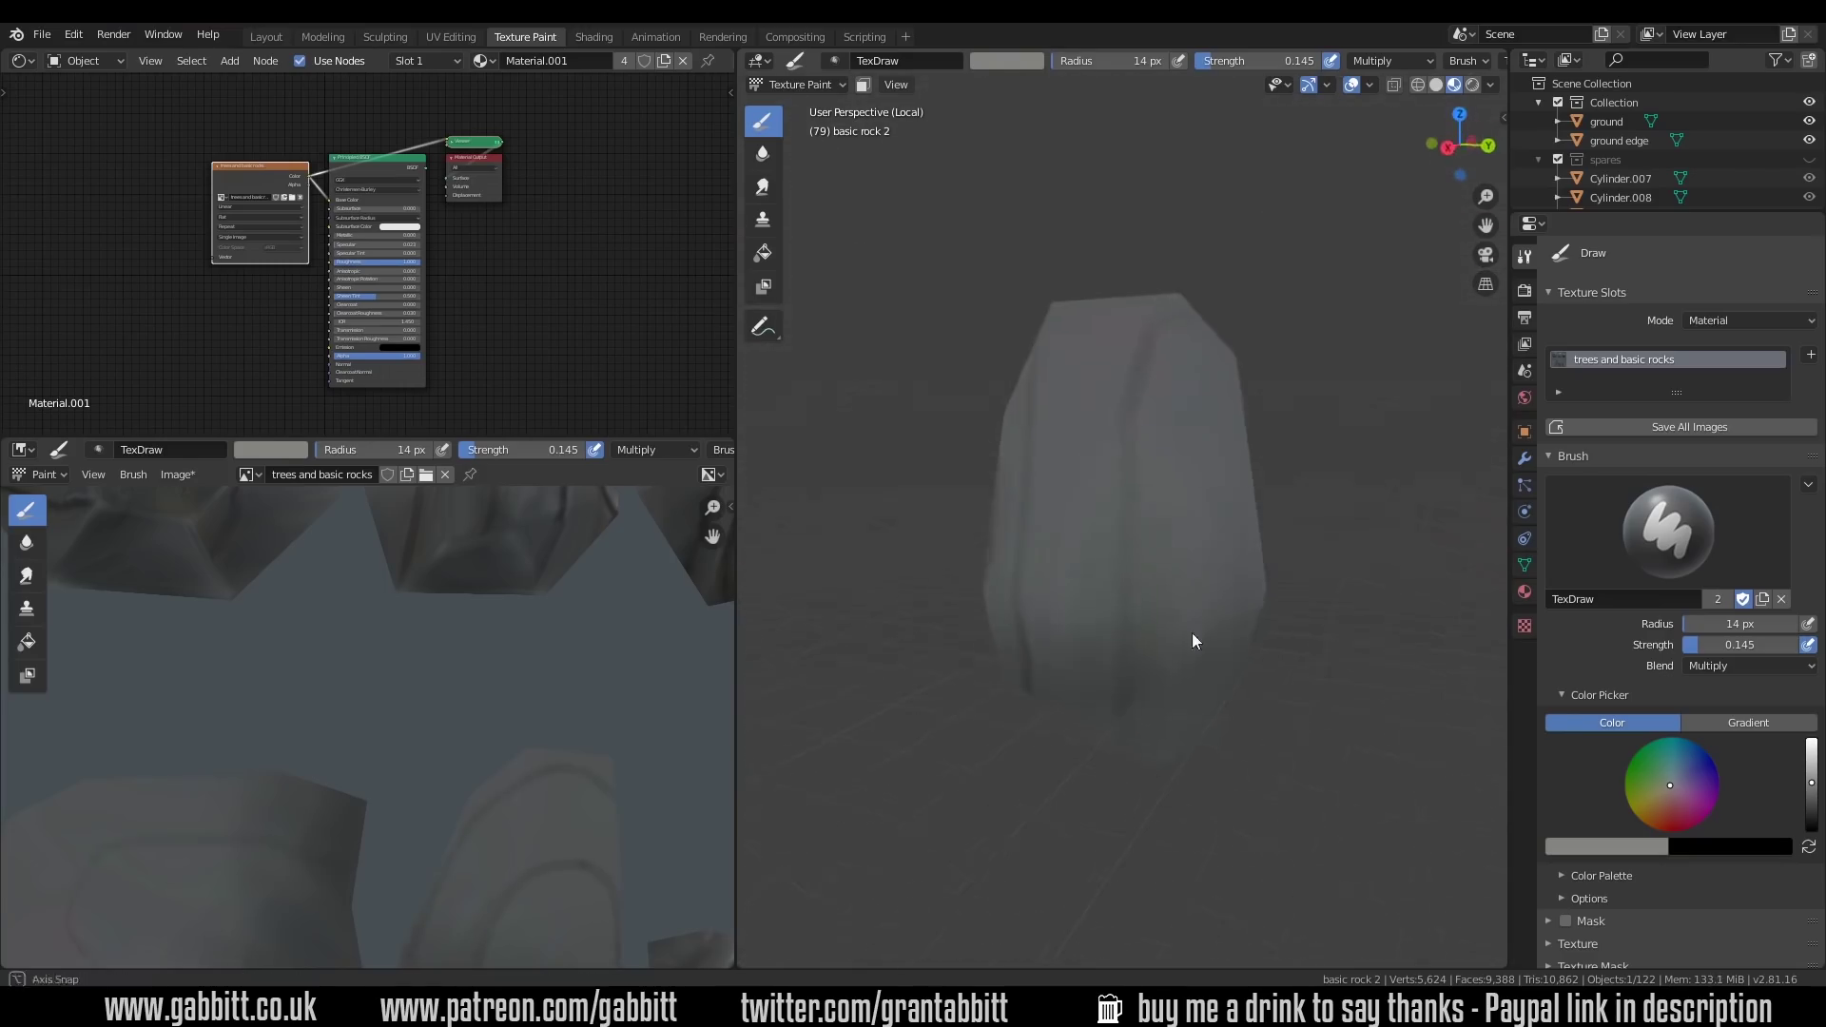
{"action": "mouse_move", "coordinate": [1195, 640]}
{"action": "middle_mouse_down"}
{"action": "mouse_move", "coordinate": [1081, 599]}
{"action": "mouse_move", "coordinate": [1157, 738]}
{"action": "mouse_move", "coordinate": [1214, 399]}
{"action": "mouse_move", "coordinate": [1198, 732]}
{"action": "mouse_move", "coordinate": [1148, 522]}
{"action": "mouse_move", "coordinate": [1195, 591]}
{"action": "mouse_move", "coordinate": [1097, 534]}
{"action": "mouse_move", "coordinate": [1150, 364]}
{"action": "mouse_move", "coordinate": [1139, 536]}
{"action": "mouse_move", "coordinate": [1177, 577]}
{"action": "mouse_move", "coordinate": [1183, 447]}
{"action": "mouse_move", "coordinate": [1138, 338]}
{"action": "mouse_move", "coordinate": [1080, 550]}
{"action": "middle_mouse_up"}
{"action": "key", "text": "f"}
{"action": "left_click", "coordinate": [1148, 522]}
{"action": "key", "text": "f"}
{"action": "left_click", "coordinate": [1138, 338]}
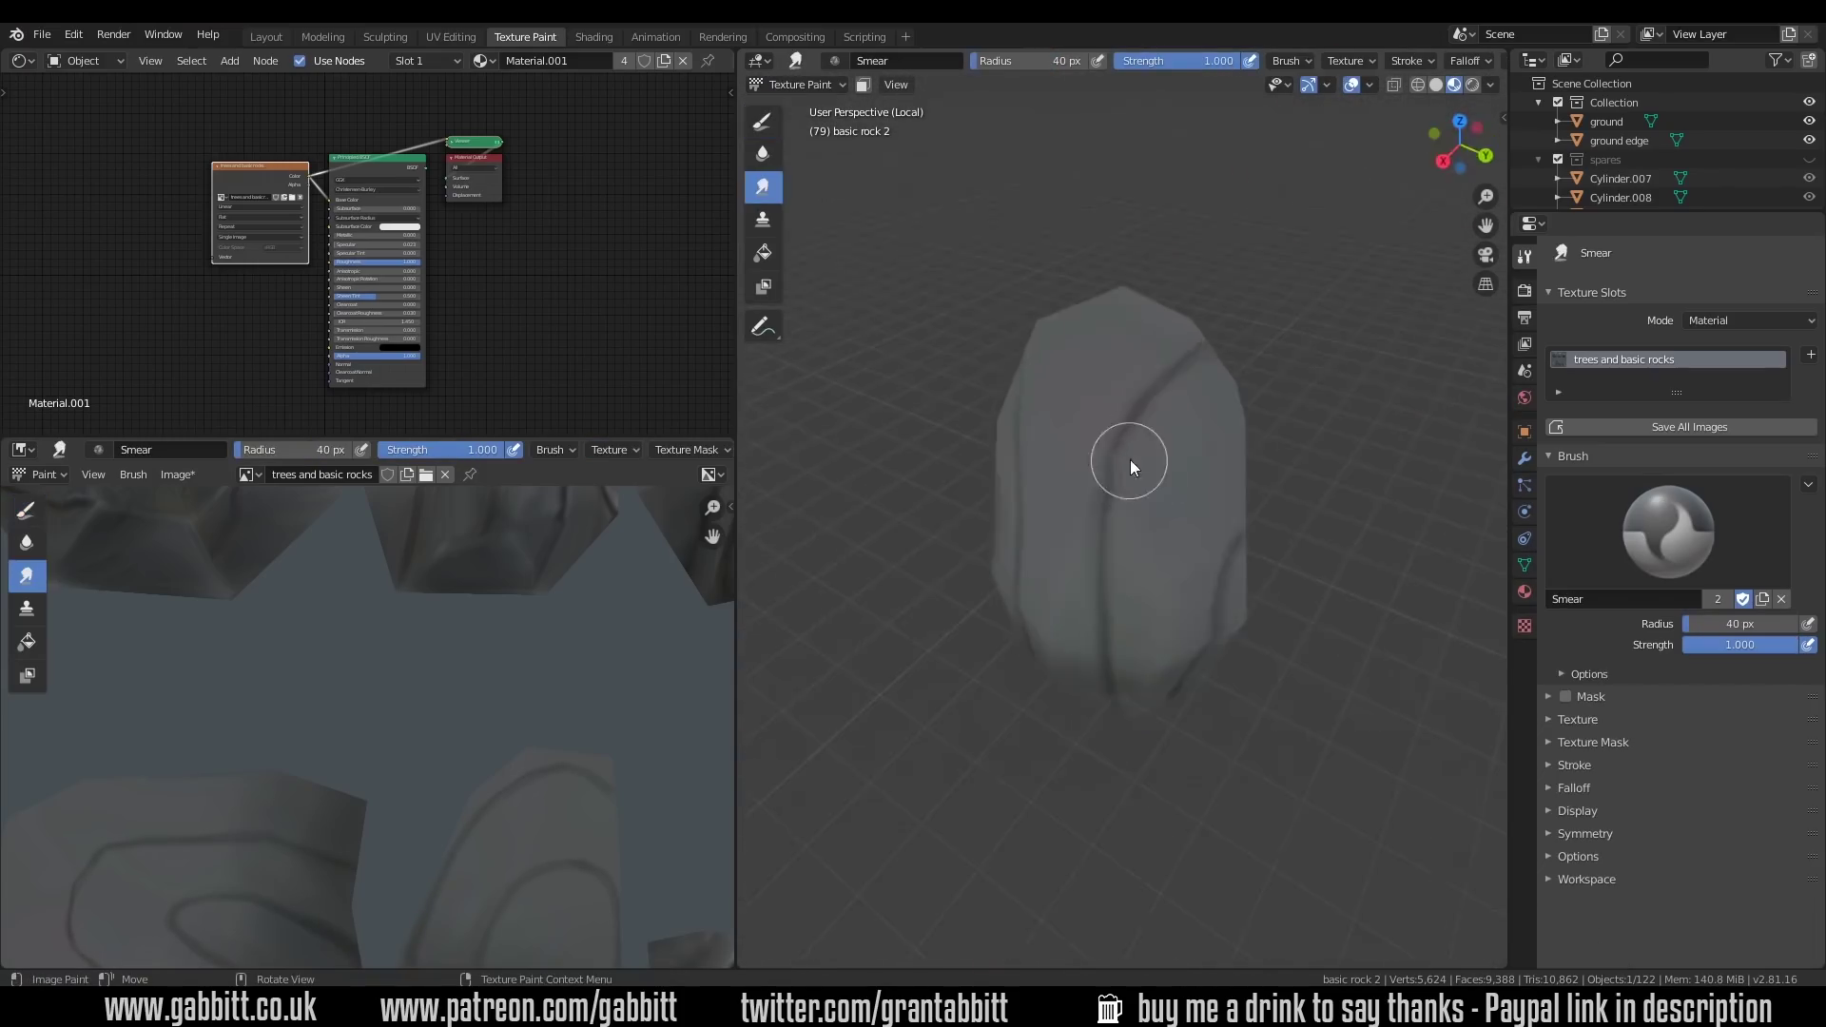
Shade the rock swirls with a 34 px brush in Multiply blend
{"action": "mouse_move", "coordinate": [1129, 460]}
{"action": "middle_mouse_down"}
{"action": "mouse_move", "coordinate": [1202, 681]}
{"action": "mouse_move", "coordinate": [1160, 497]}
{"action": "mouse_move", "coordinate": [1211, 498]}
{"action": "mouse_move", "coordinate": [1135, 581]}
{"action": "mouse_move", "coordinate": [1175, 566]}
{"action": "middle_mouse_up"}
{"action": "scroll", "coordinate": [1211, 498], "scroll_direction": "up", "scroll_amount": 3}
{"action": "key", "text": "f"}
{"action": "left_click", "coordinate": [1175, 567]}
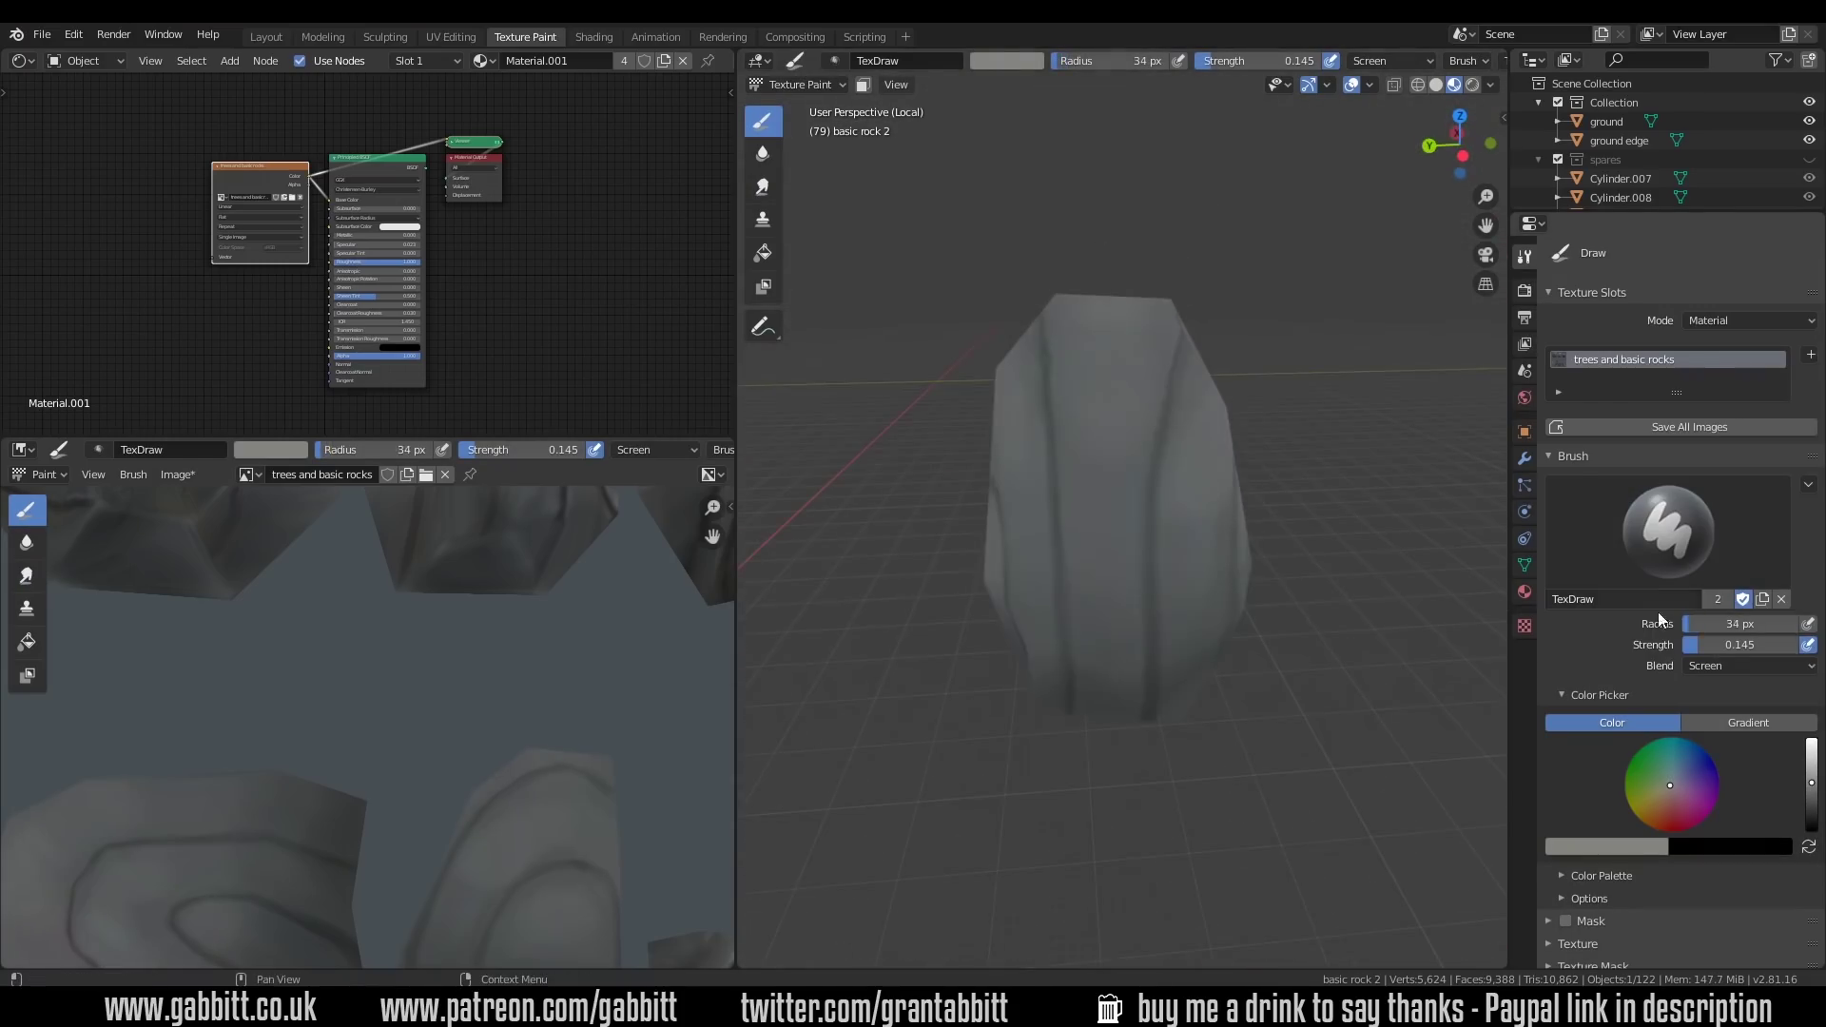
{"action": "left_click", "coordinate": [1750, 666]}
{"action": "left_click", "coordinate": [1693, 453]}
{"action": "middle_click_drag", "start_coordinate": [1181, 379], "coordinate": [1150, 539]}
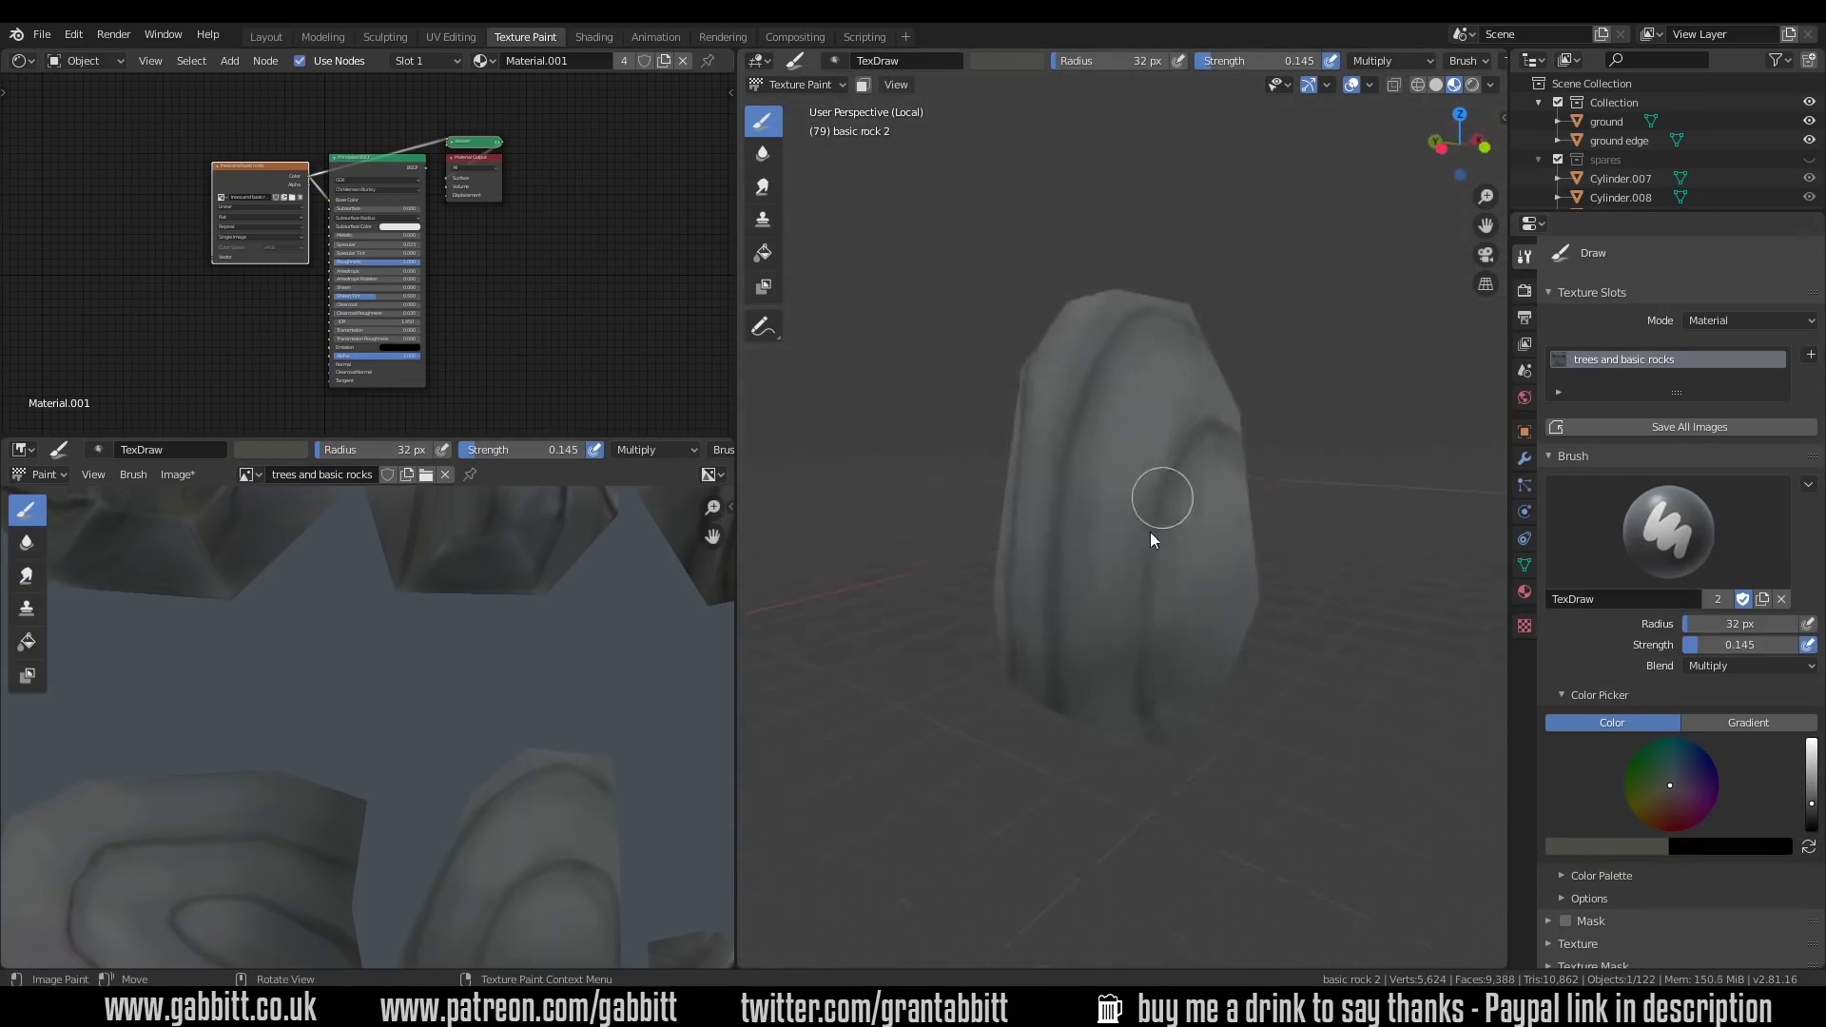
{"action": "scroll", "coordinate": [1143, 465], "scroll_direction": "up", "scroll_amount": 4}
{"action": "middle_click_drag", "start_coordinate": [1144, 465], "coordinate": [1087, 551]}
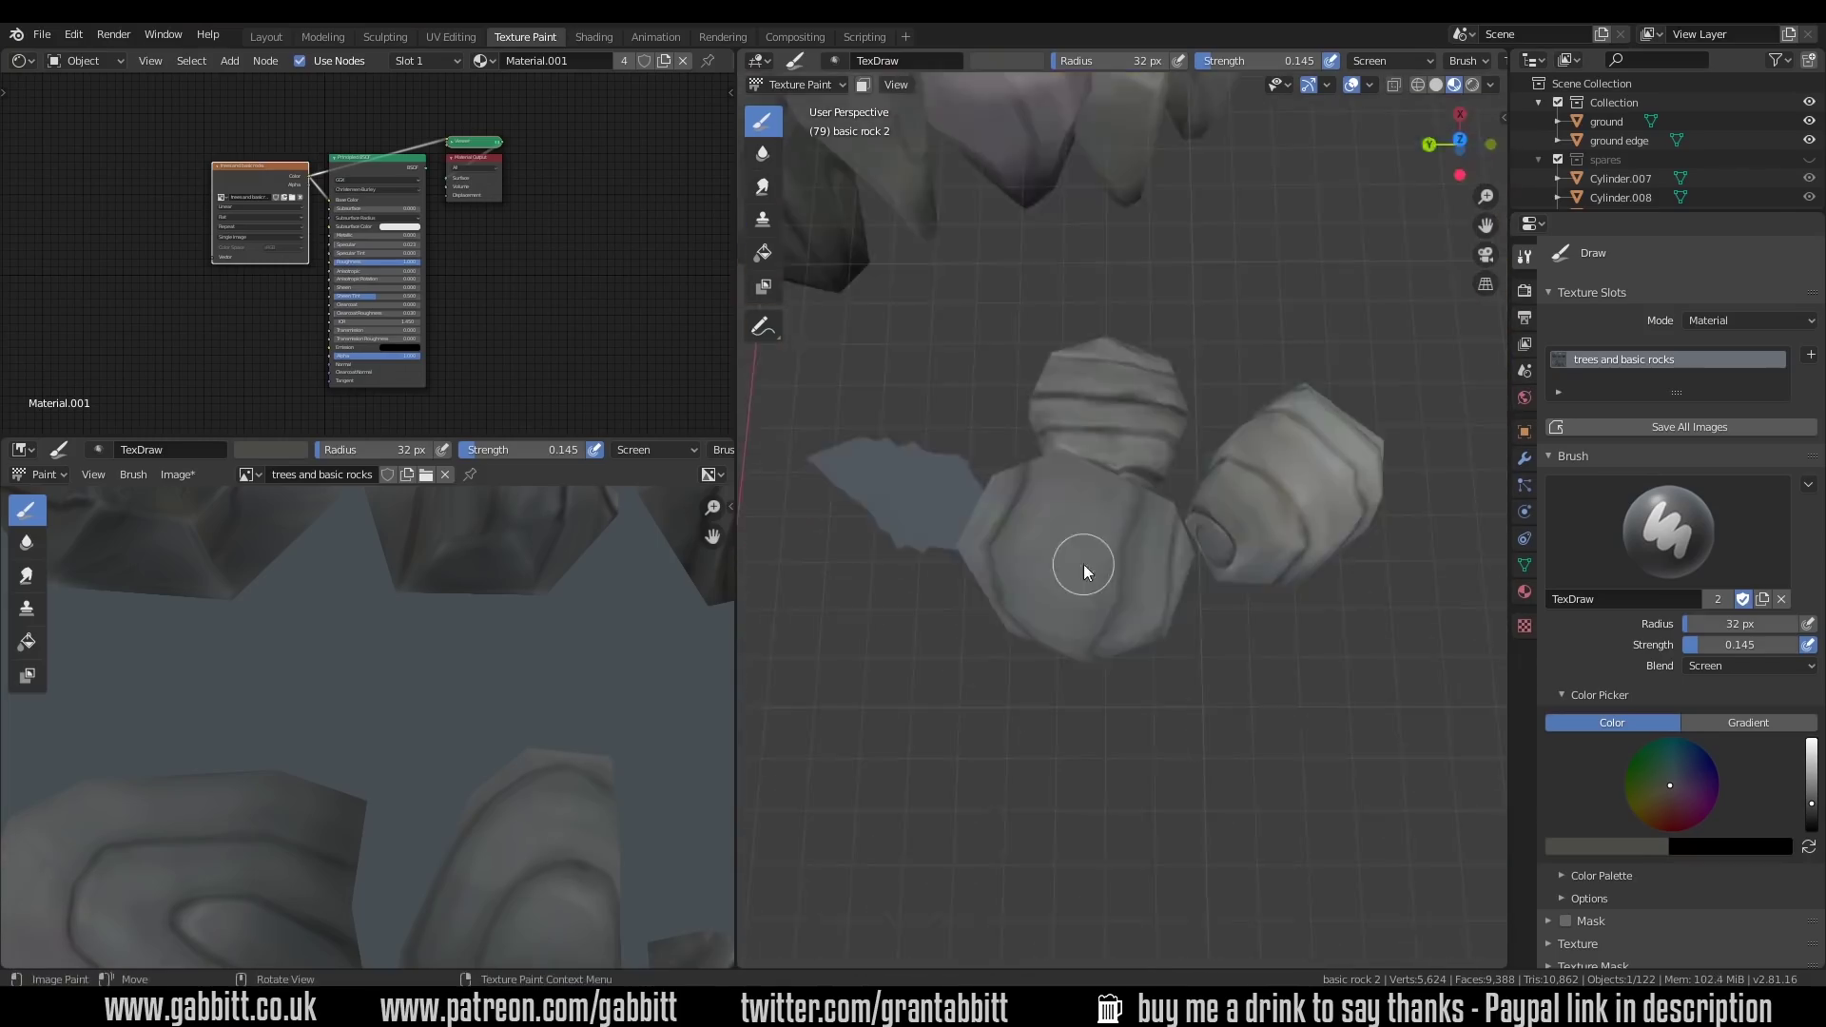
{"action": "middle_click_drag", "start_coordinate": [1084, 562], "coordinate": [1446, 538]}
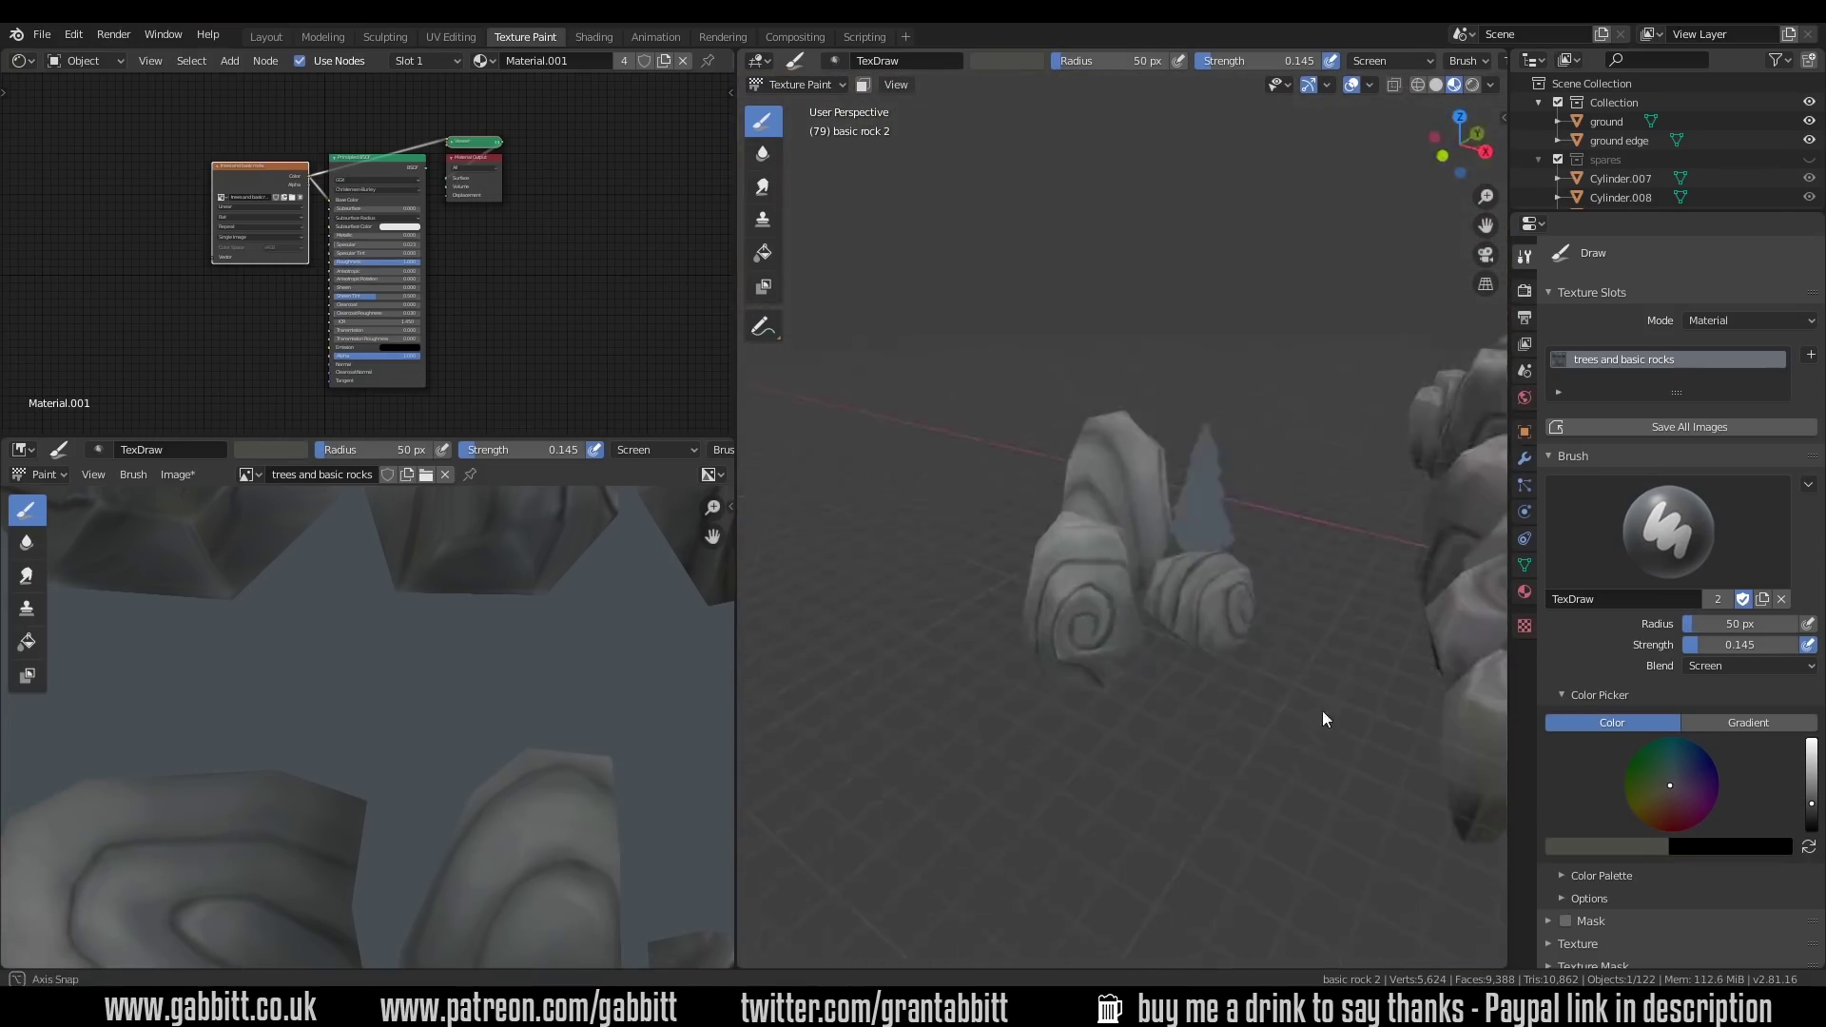
{"action": "middle_click_drag", "start_coordinate": [1320, 717], "coordinate": [1213, 629]}
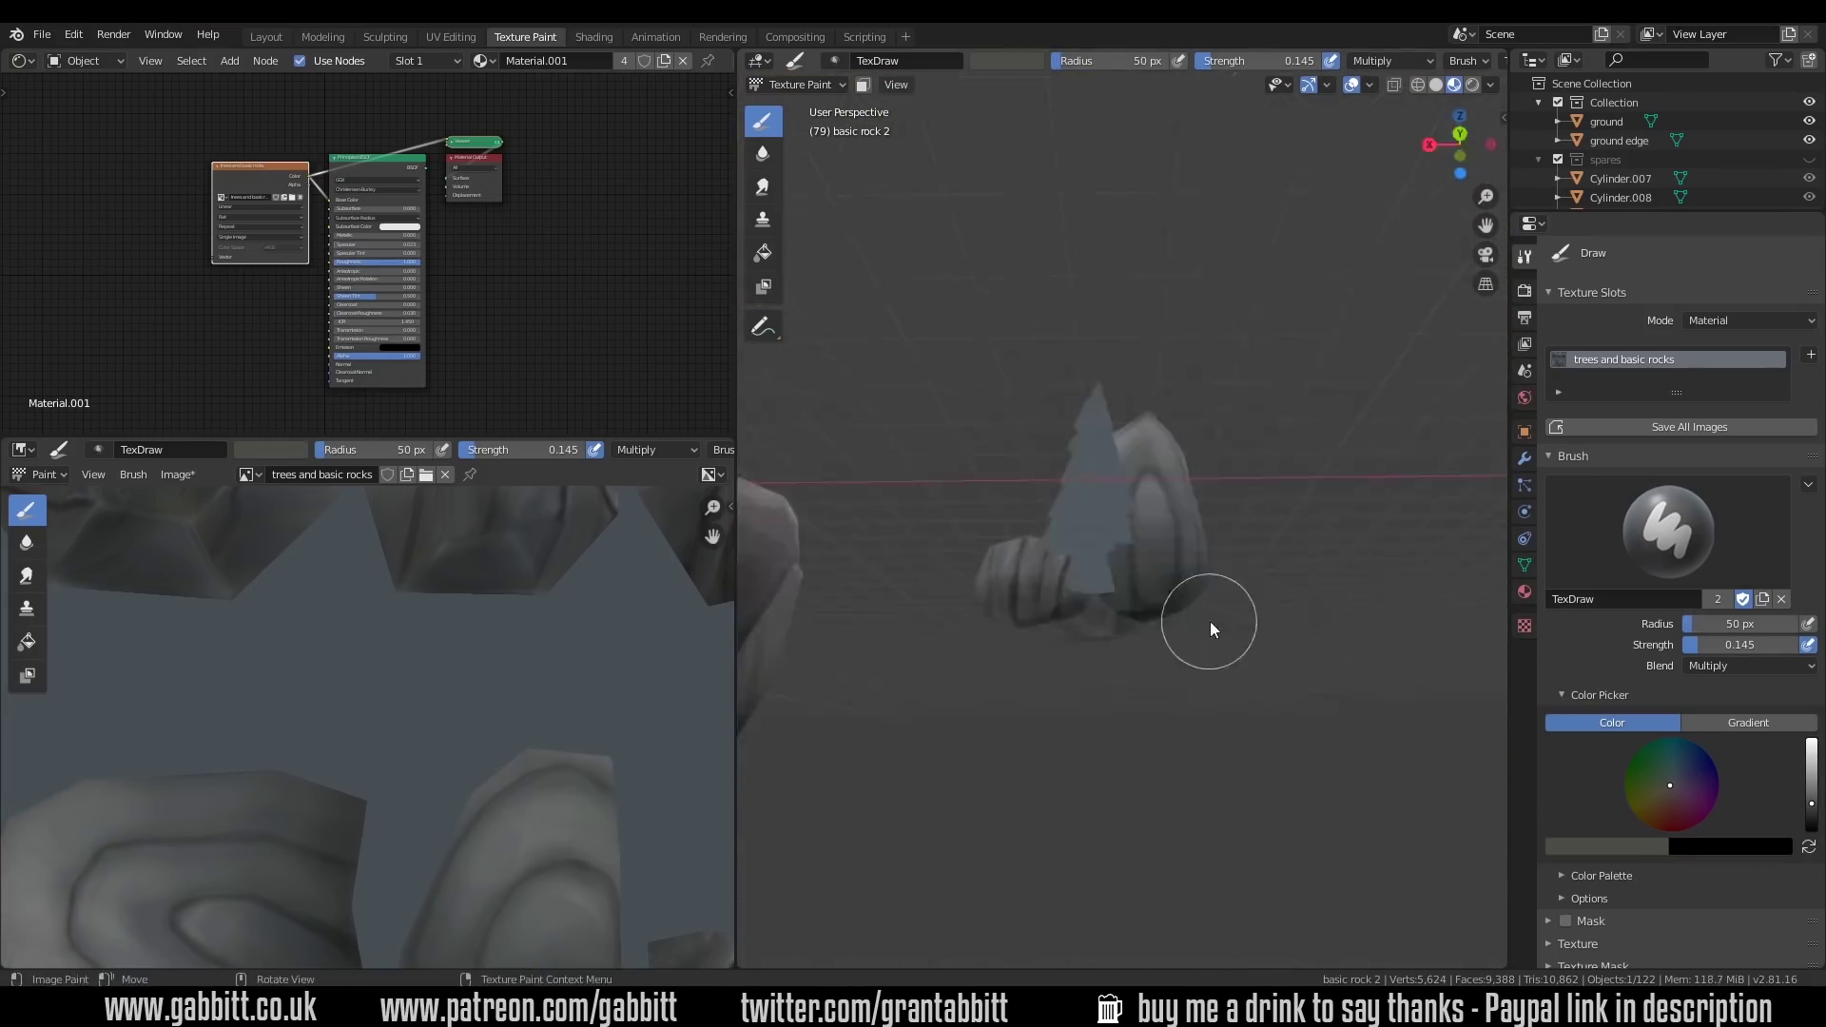
Return to Texture Paint mode on basic rock 1 through the mode menu
{"action": "left_click", "coordinate": [836, 86]}
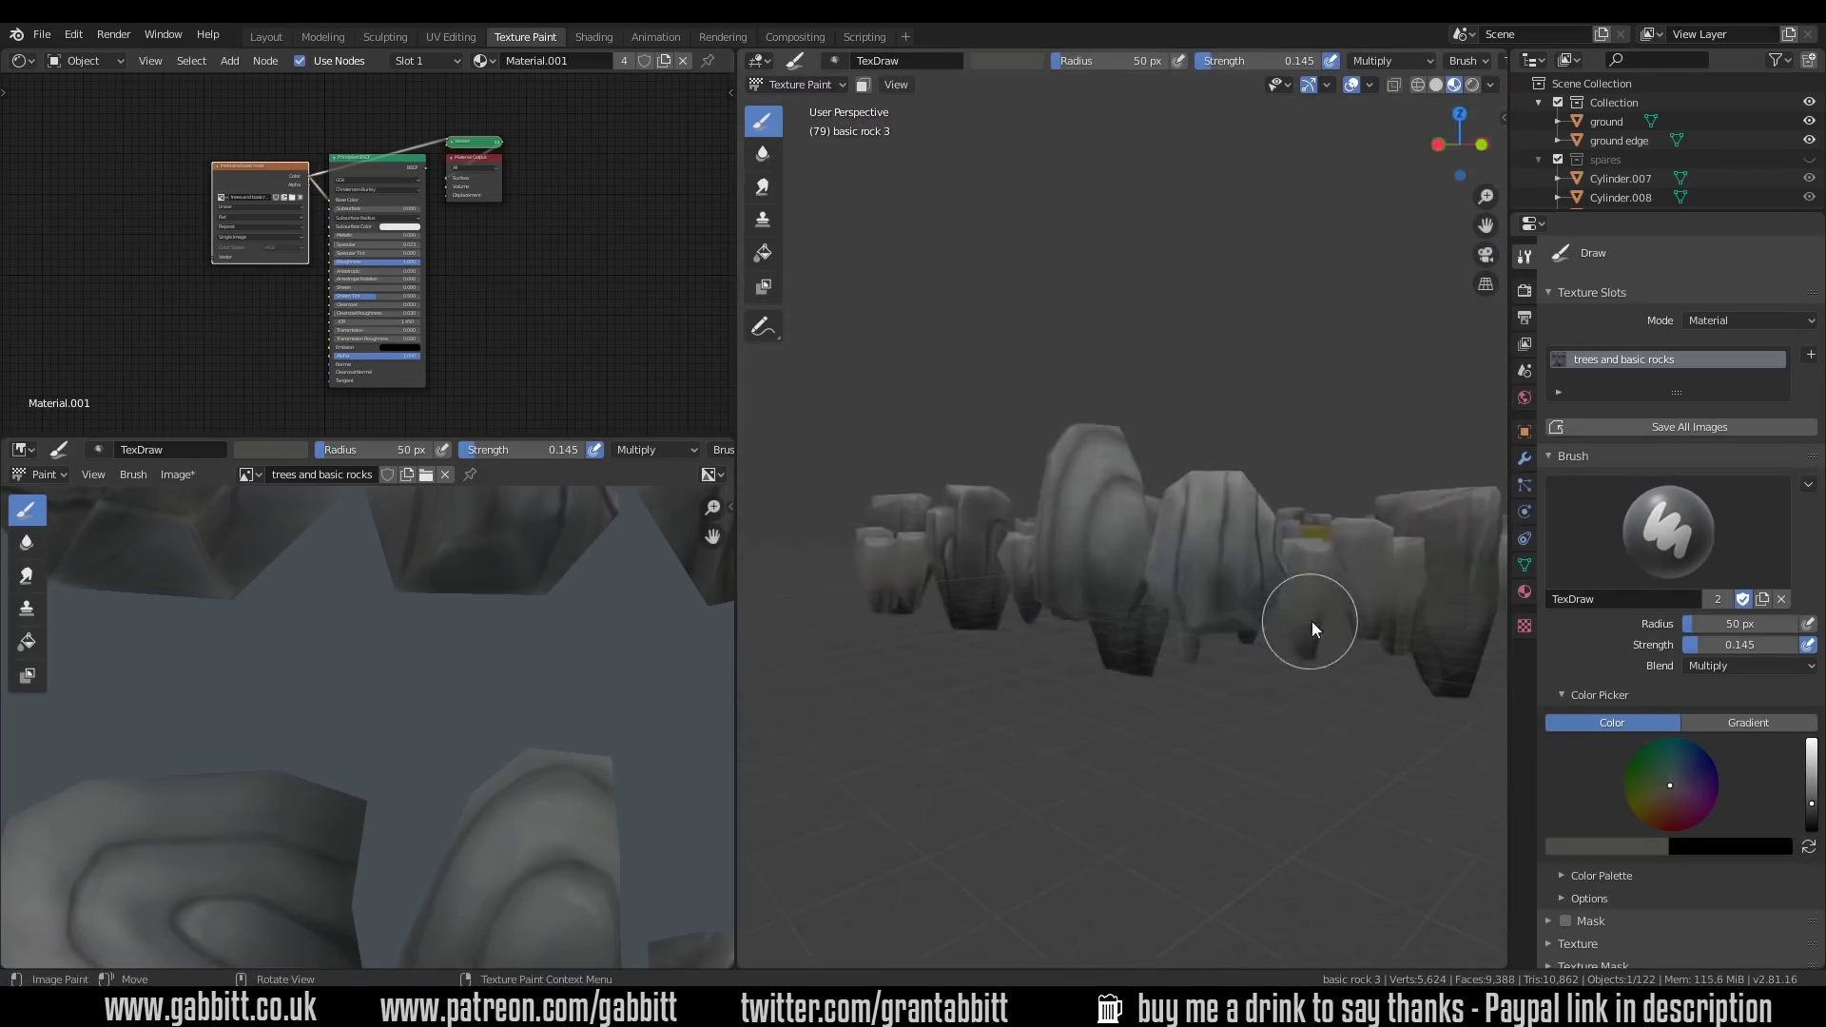
{"action": "mouse_move", "coordinate": [1303, 619]}
{"action": "middle_mouse_down"}
{"action": "mouse_move", "coordinate": [1201, 603]}
{"action": "mouse_move", "coordinate": [1214, 559]}
{"action": "mouse_move", "coordinate": [1196, 553]}
{"action": "middle_mouse_up"}
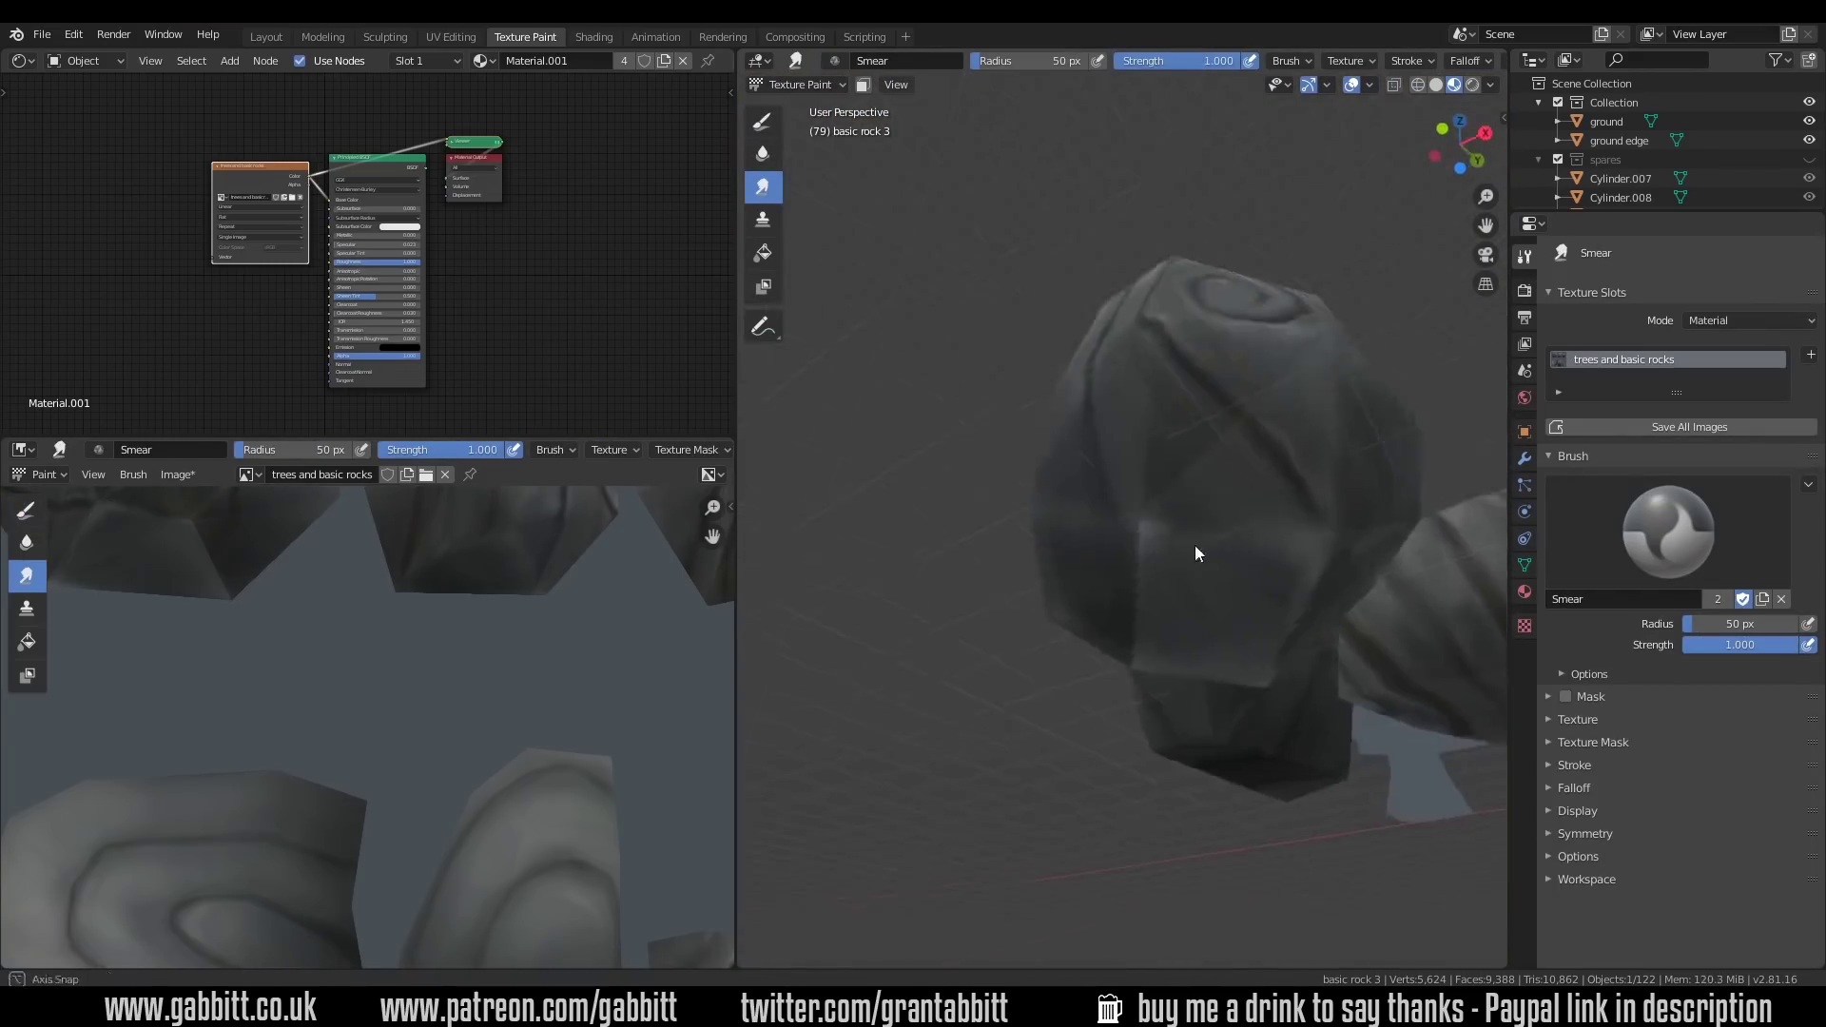
{"action": "left_click", "coordinate": [798, 84]}
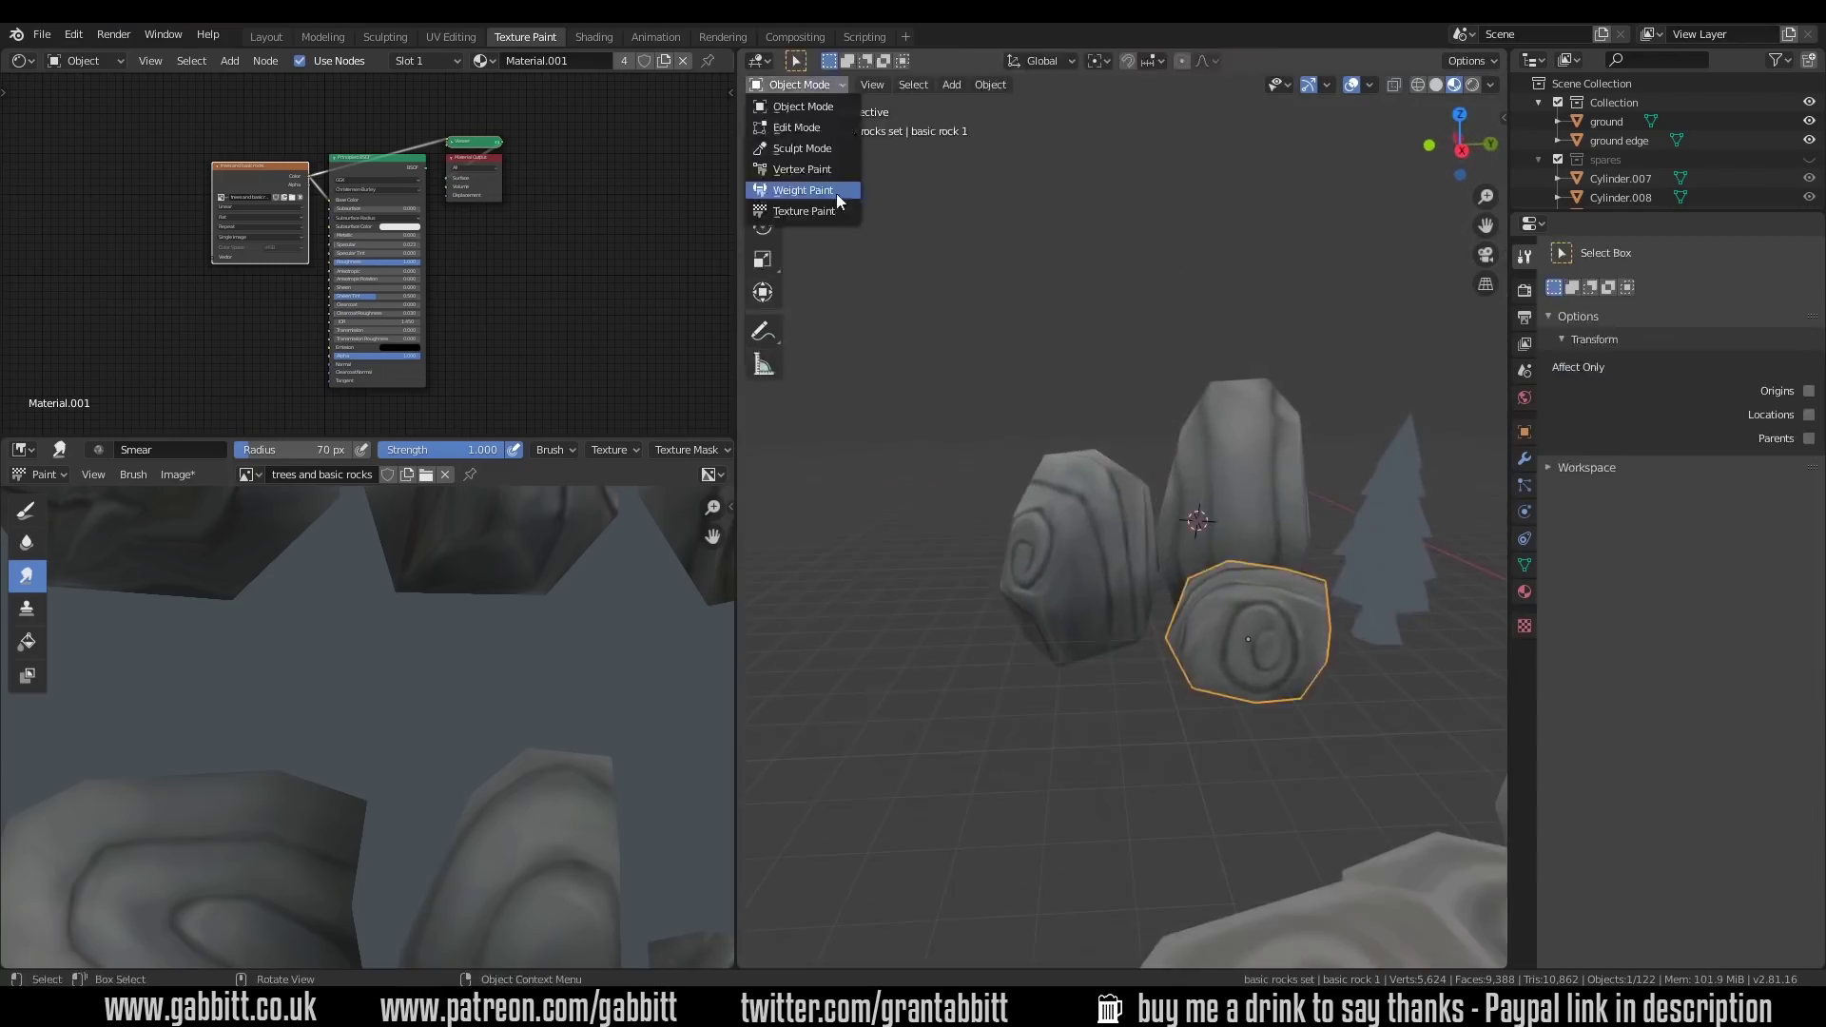
{"action": "left_click", "coordinate": [827, 211]}
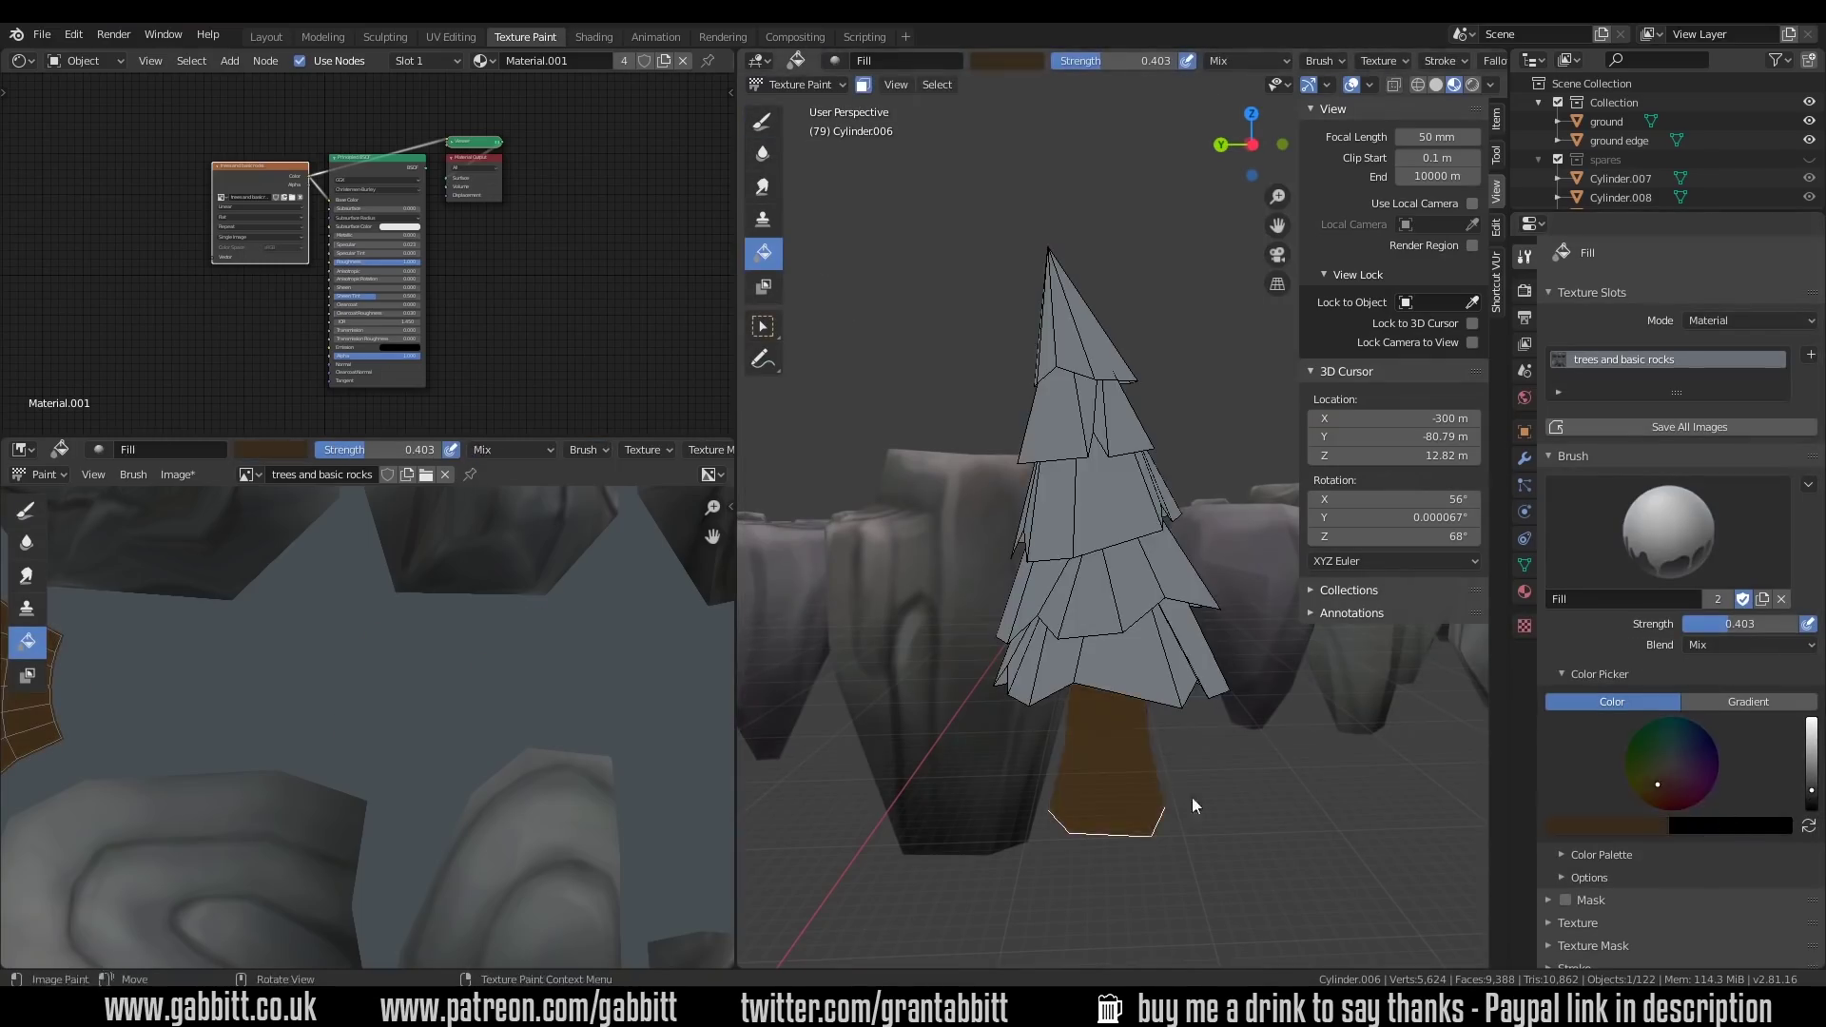
Paint bark streaks along the pine tree trunk from several sides
{"action": "scroll", "coordinate": [1149, 742], "scroll_direction": "up", "scroll_amount": 6}
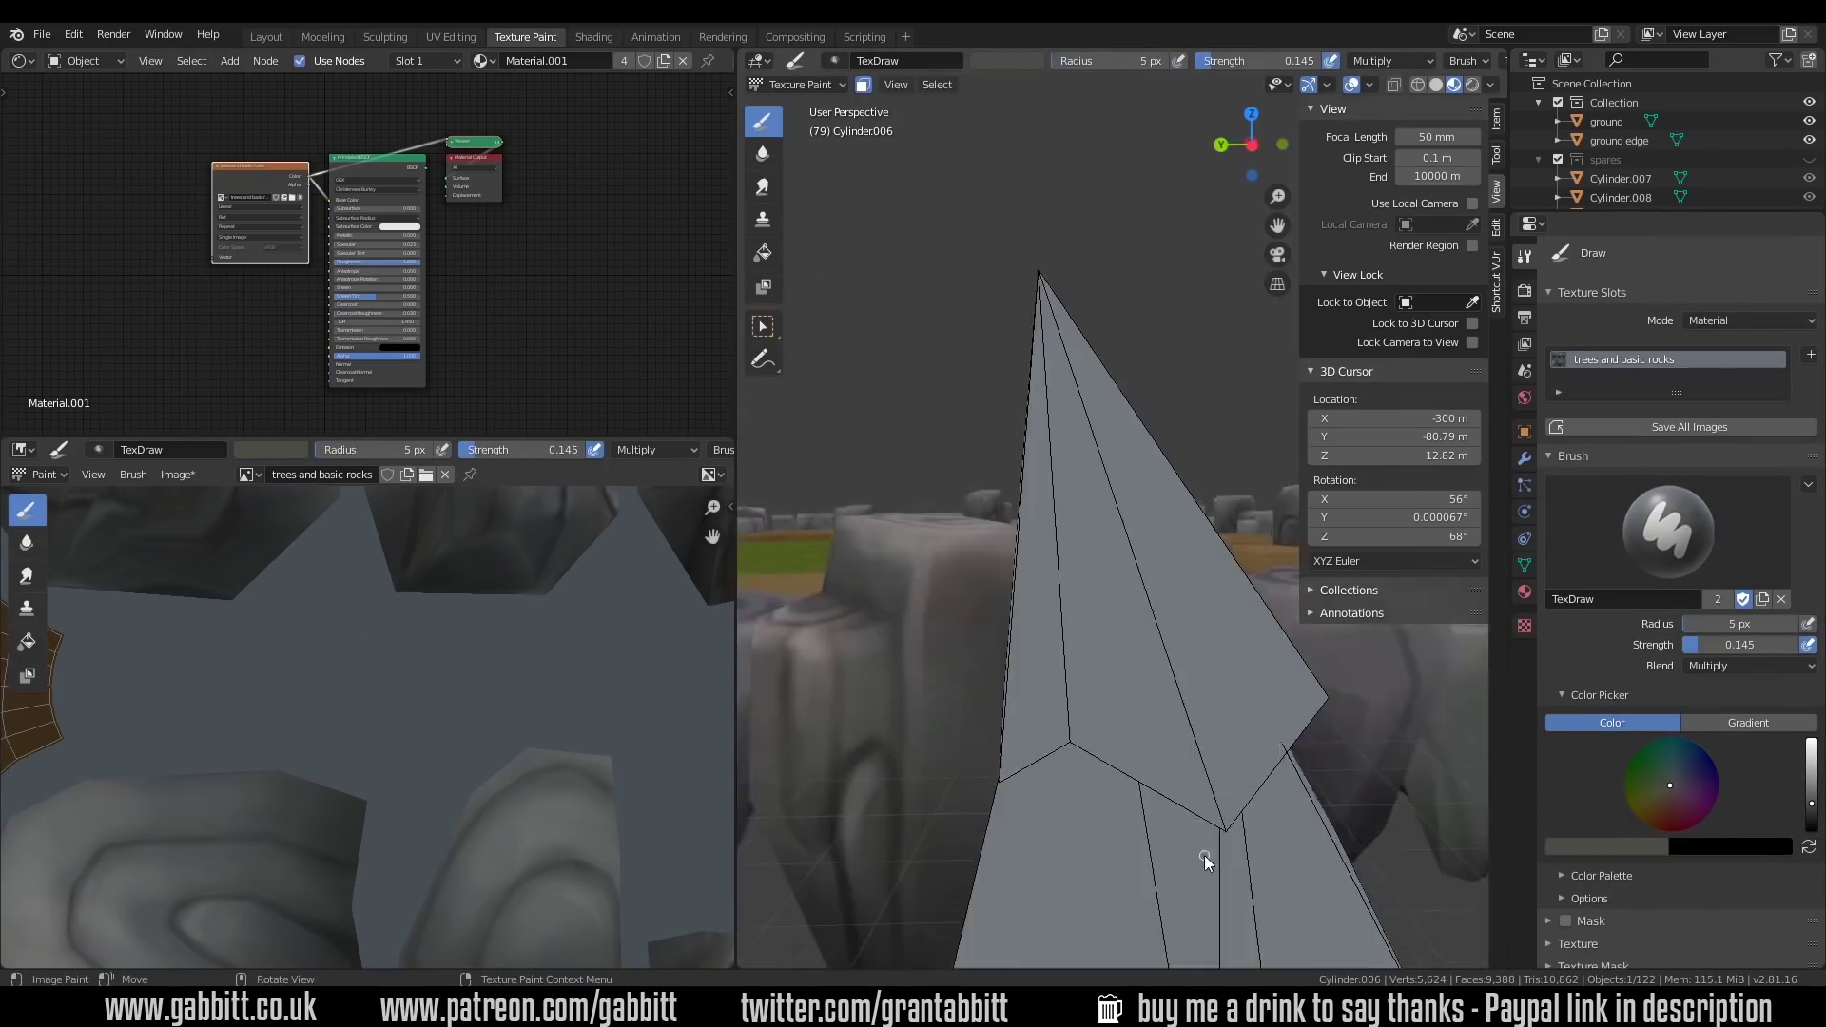
{"action": "scroll", "coordinate": [1204, 861], "scroll_direction": "down", "scroll_amount": 5}
{"action": "middle_click_drag", "start_coordinate": [1052, 713], "coordinate": [1115, 801]}
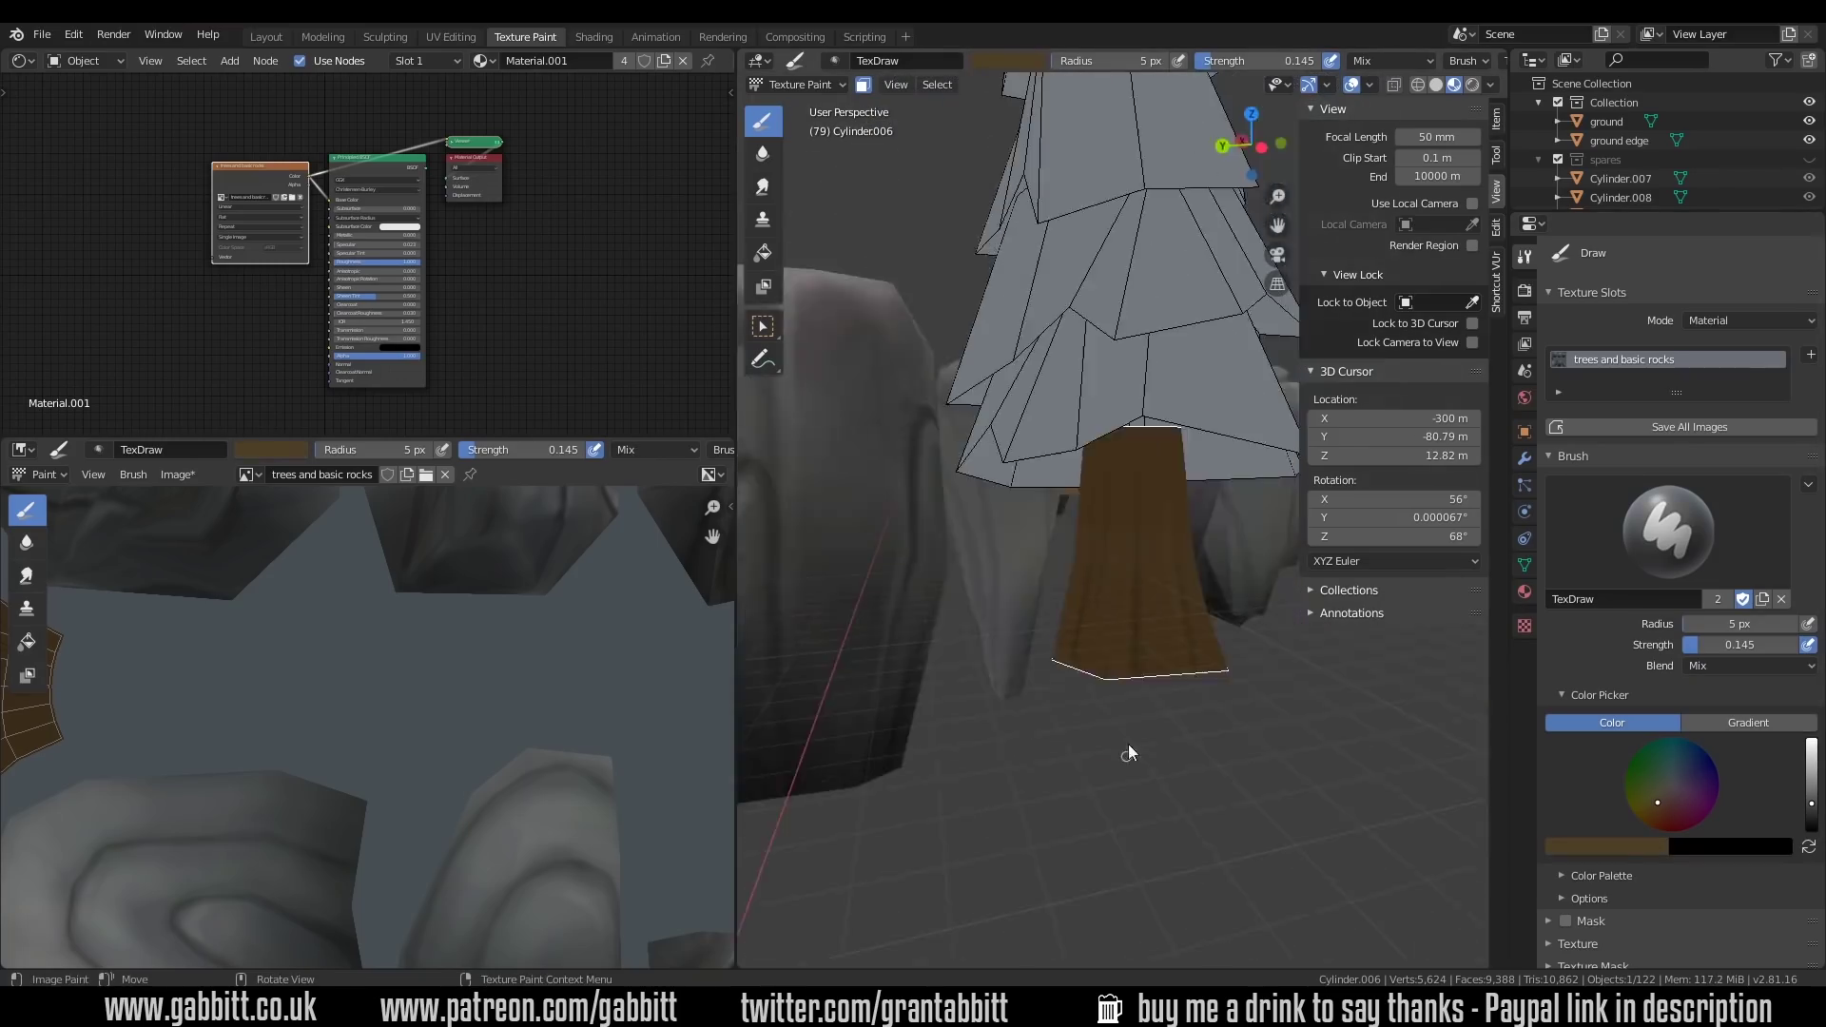
{"action": "scroll", "coordinate": [1026, 608], "scroll_direction": "up", "scroll_amount": 3}
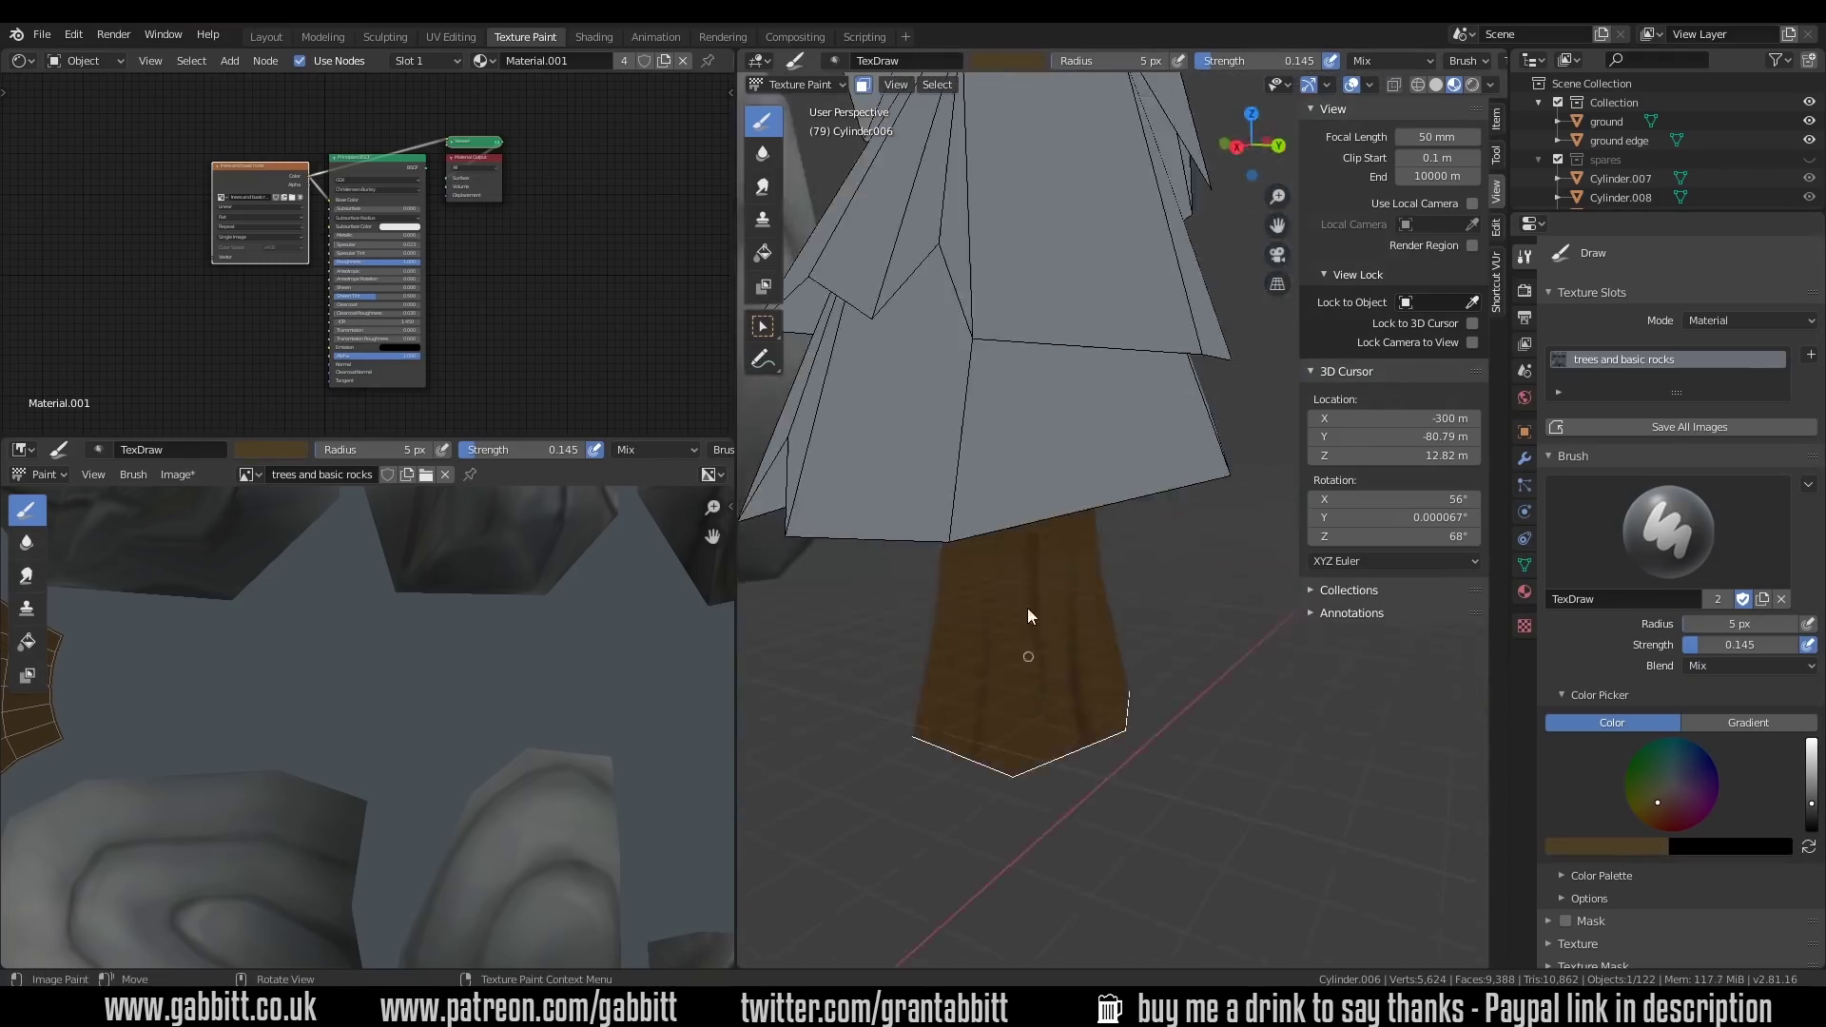
{"action": "middle_click_drag", "start_coordinate": [1027, 613], "coordinate": [1182, 693]}
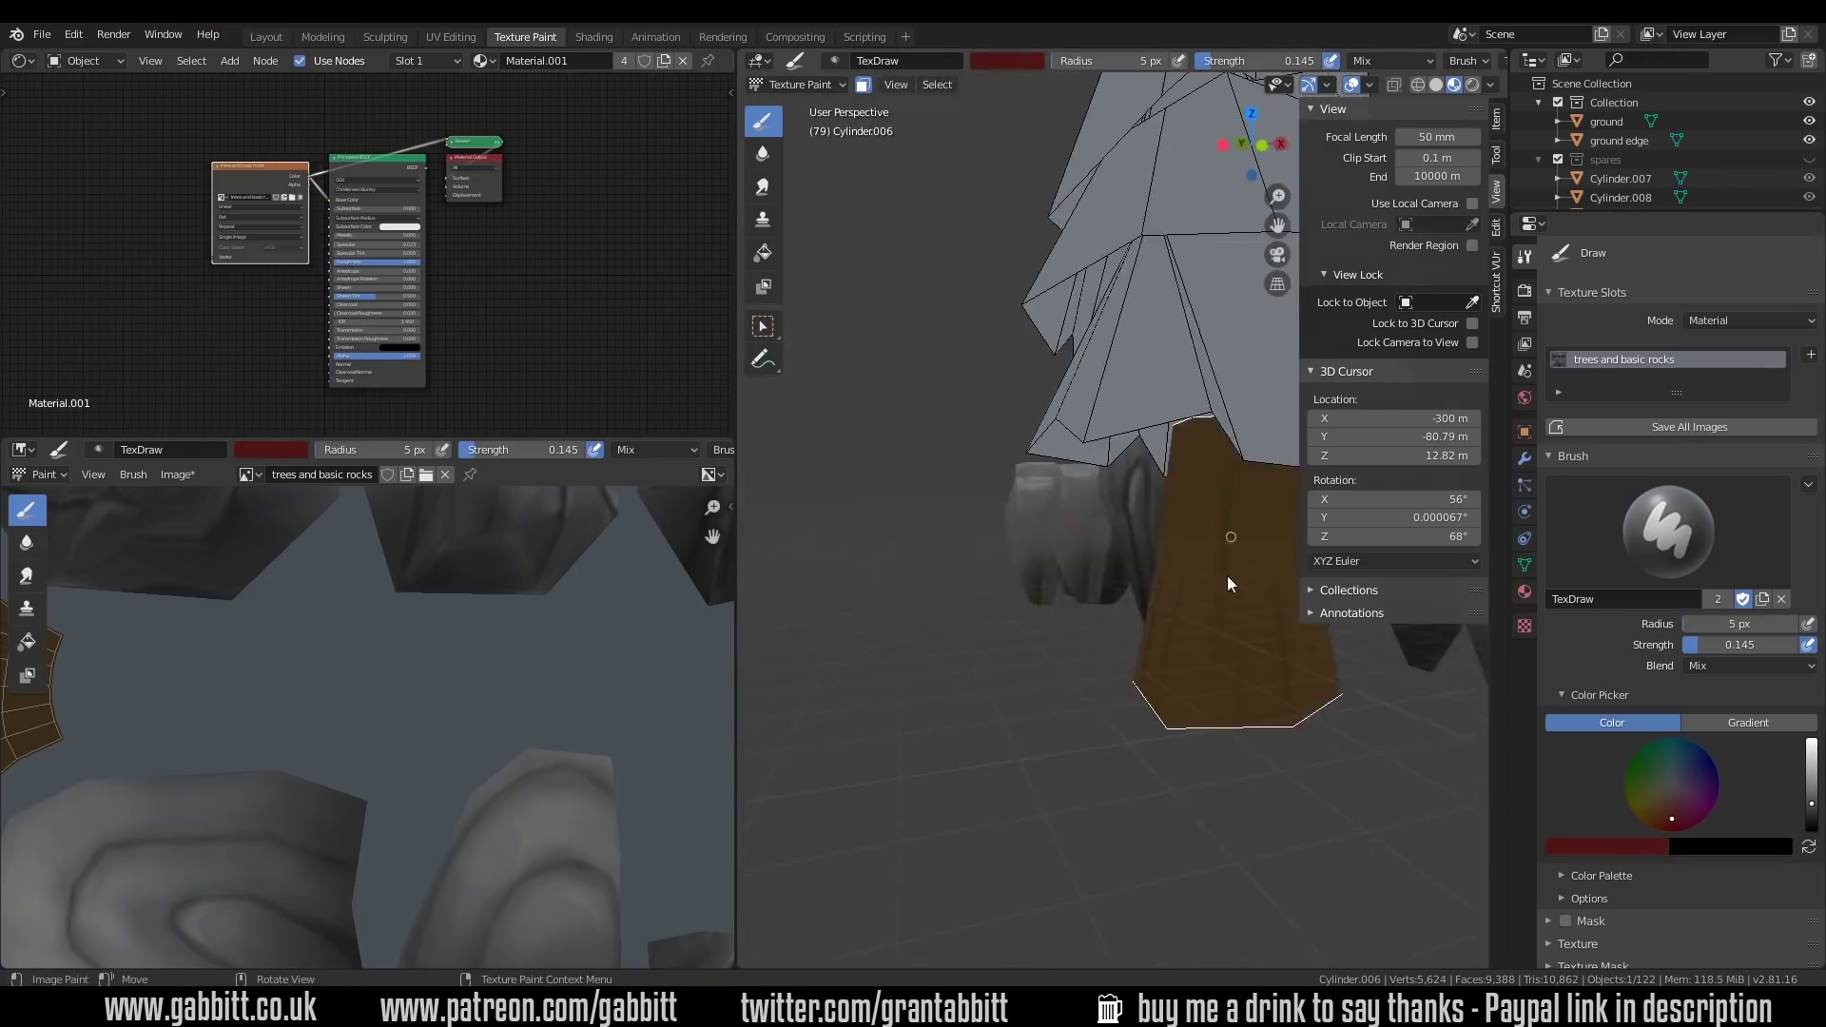
{"action": "mouse_move", "coordinate": [1231, 579]}
{"action": "middle_mouse_down"}
{"action": "mouse_move", "coordinate": [1046, 868]}
{"action": "mouse_move", "coordinate": [1648, 694]}
{"action": "middle_mouse_up"}
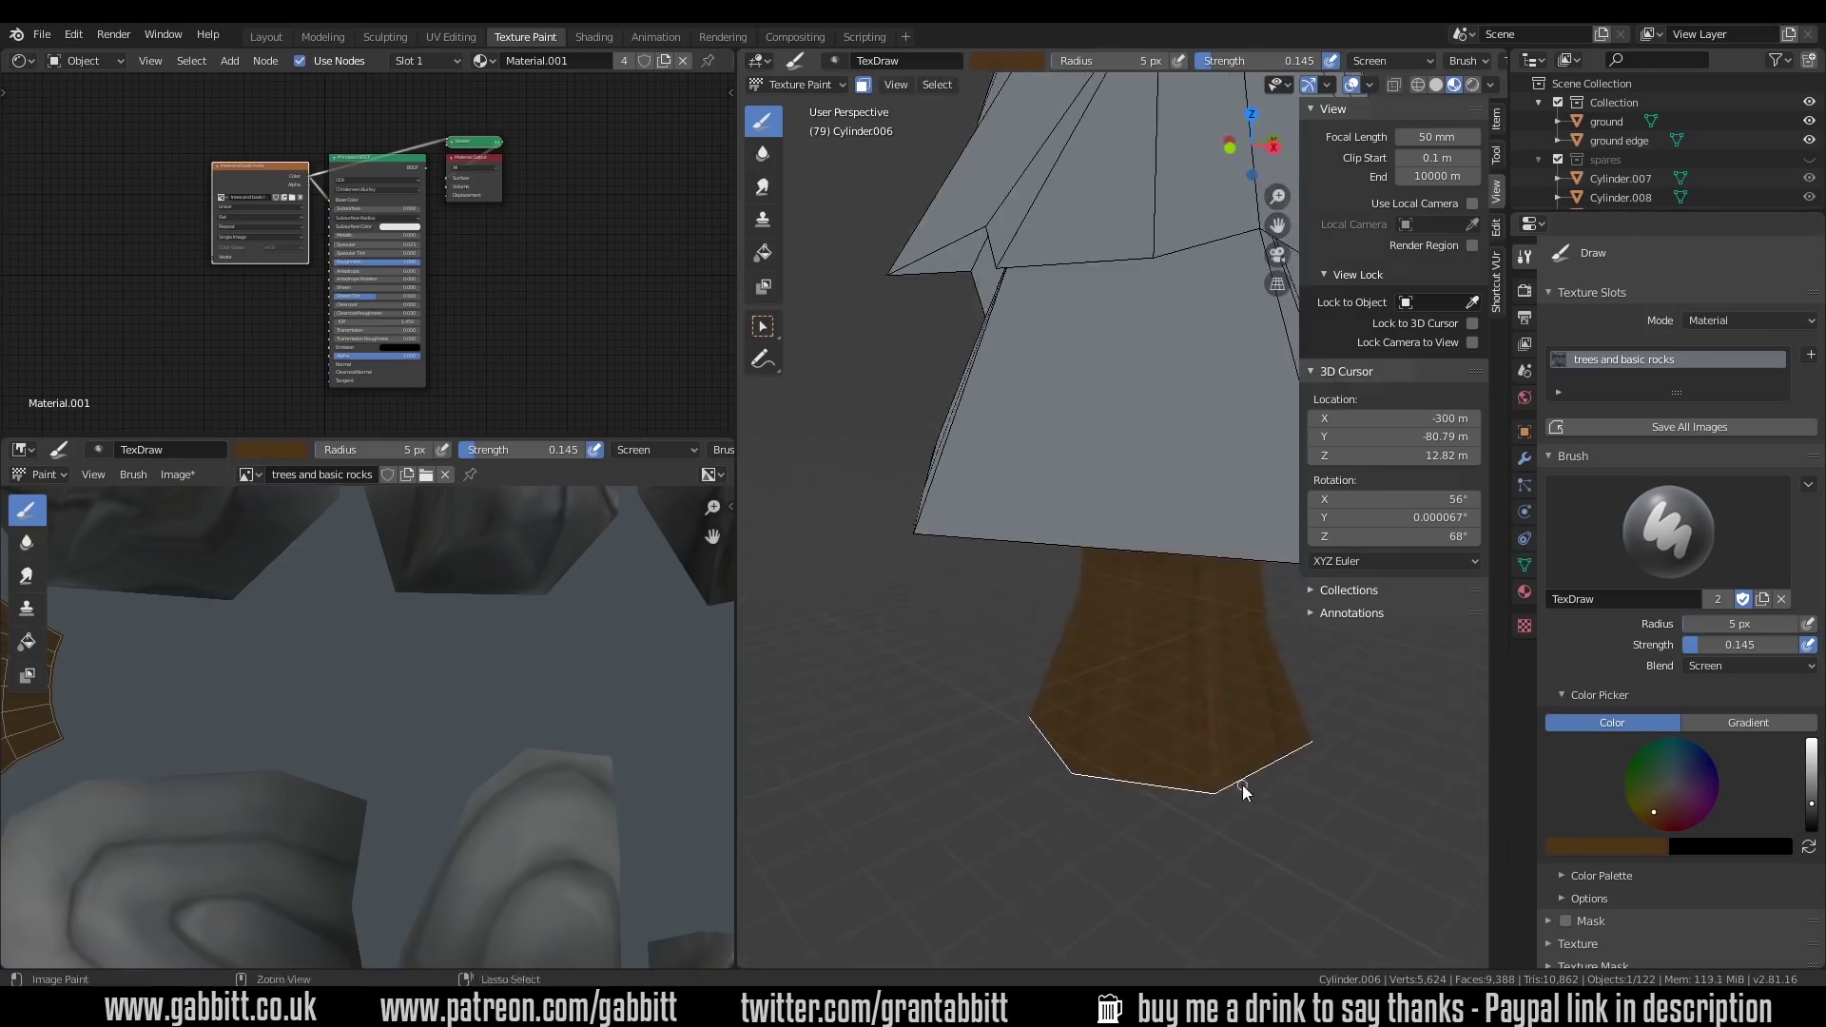
{"action": "mouse_move", "coordinate": [1243, 783]}
{"action": "middle_mouse_down"}
{"action": "mouse_move", "coordinate": [1122, 751]}
{"action": "mouse_move", "coordinate": [1047, 693]}
{"action": "mouse_move", "coordinate": [1152, 801]}
{"action": "mouse_move", "coordinate": [1235, 693]}
{"action": "mouse_move", "coordinate": [1240, 835]}
{"action": "mouse_move", "coordinate": [1027, 437]}
{"action": "mouse_move", "coordinate": [1061, 681]}
{"action": "mouse_move", "coordinate": [1122, 608]}
{"action": "middle_mouse_up"}
Layer the trunk bark with alternating Multiply and Screen blend strokes
{"action": "left_click", "coordinate": [1749, 666]}
{"action": "left_click", "coordinate": [1610, 737]}
{"action": "left_click", "coordinate": [1750, 657]}
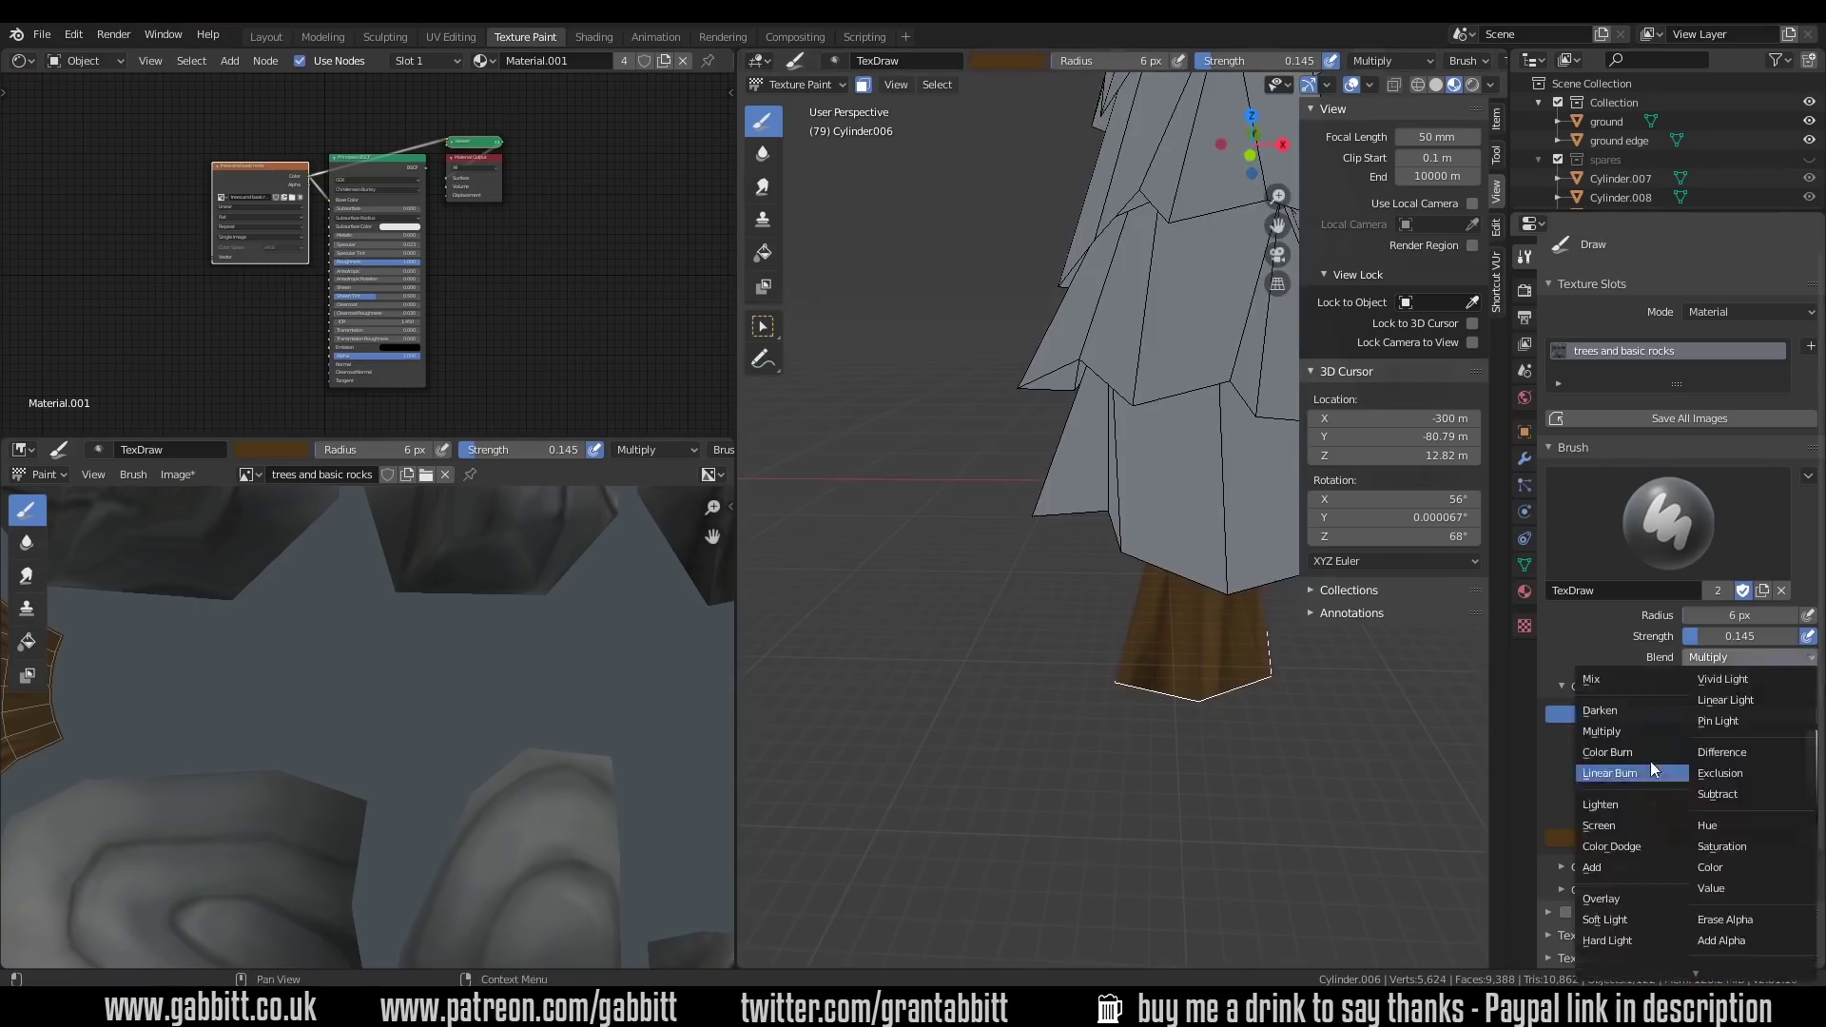
{"action": "left_click", "coordinate": [1651, 761]}
{"action": "mouse_move", "coordinate": [1283, 689]}
{"action": "middle_mouse_down"}
{"action": "mouse_move", "coordinate": [1059, 583]}
{"action": "mouse_move", "coordinate": [1211, 767]}
{"action": "middle_mouse_up"}
{"action": "left_click", "coordinate": [1750, 657]}
{"action": "left_click", "coordinate": [1610, 738]}
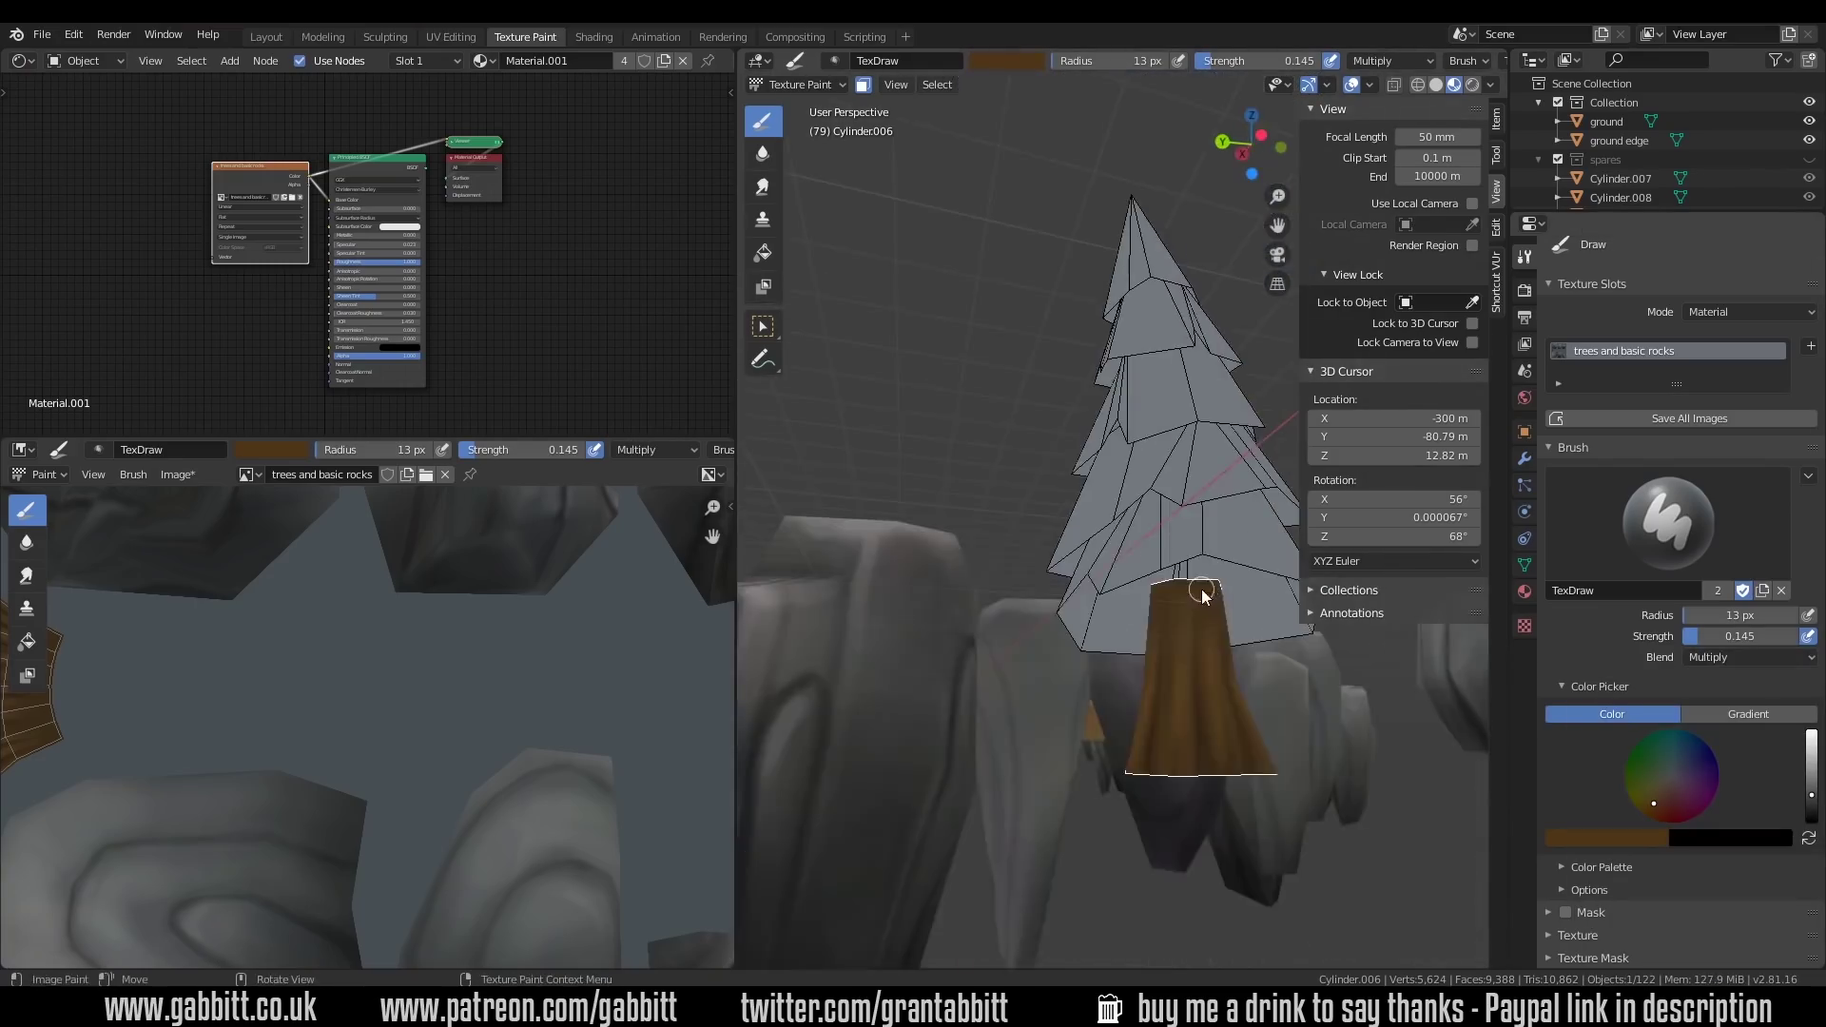
{"action": "mouse_move", "coordinate": [1093, 665]}
{"action": "middle_mouse_down"}
{"action": "mouse_move", "coordinate": [1062, 620]}
{"action": "mouse_move", "coordinate": [1183, 770]}
{"action": "mouse_move", "coordinate": [1175, 714]}
{"action": "middle_mouse_up"}
Select the linked canopy in Edit Mode and fill it solid green
{"action": "key", "text": "Tab"}
{"action": "key", "text": "l"}
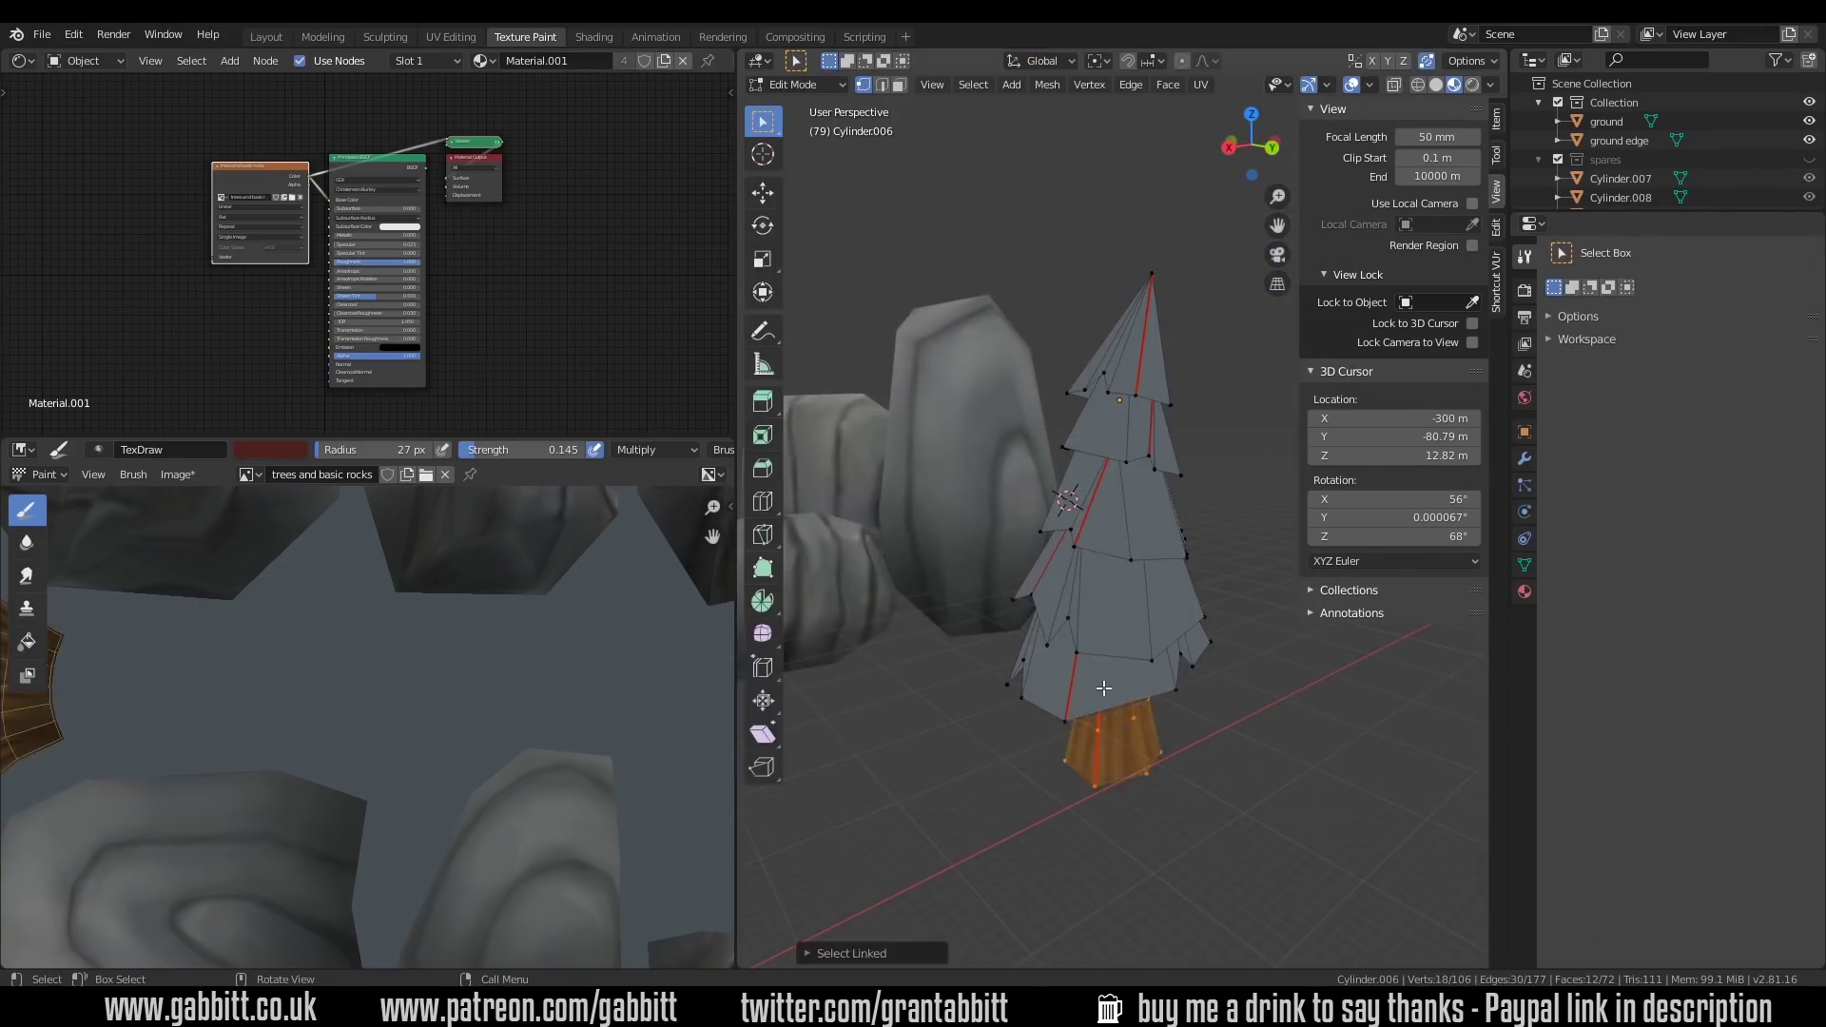
{"action": "key", "text": "Tab"}
{"action": "left_click", "coordinate": [763, 252]}
{"action": "left_click", "coordinate": [1221, 704]}
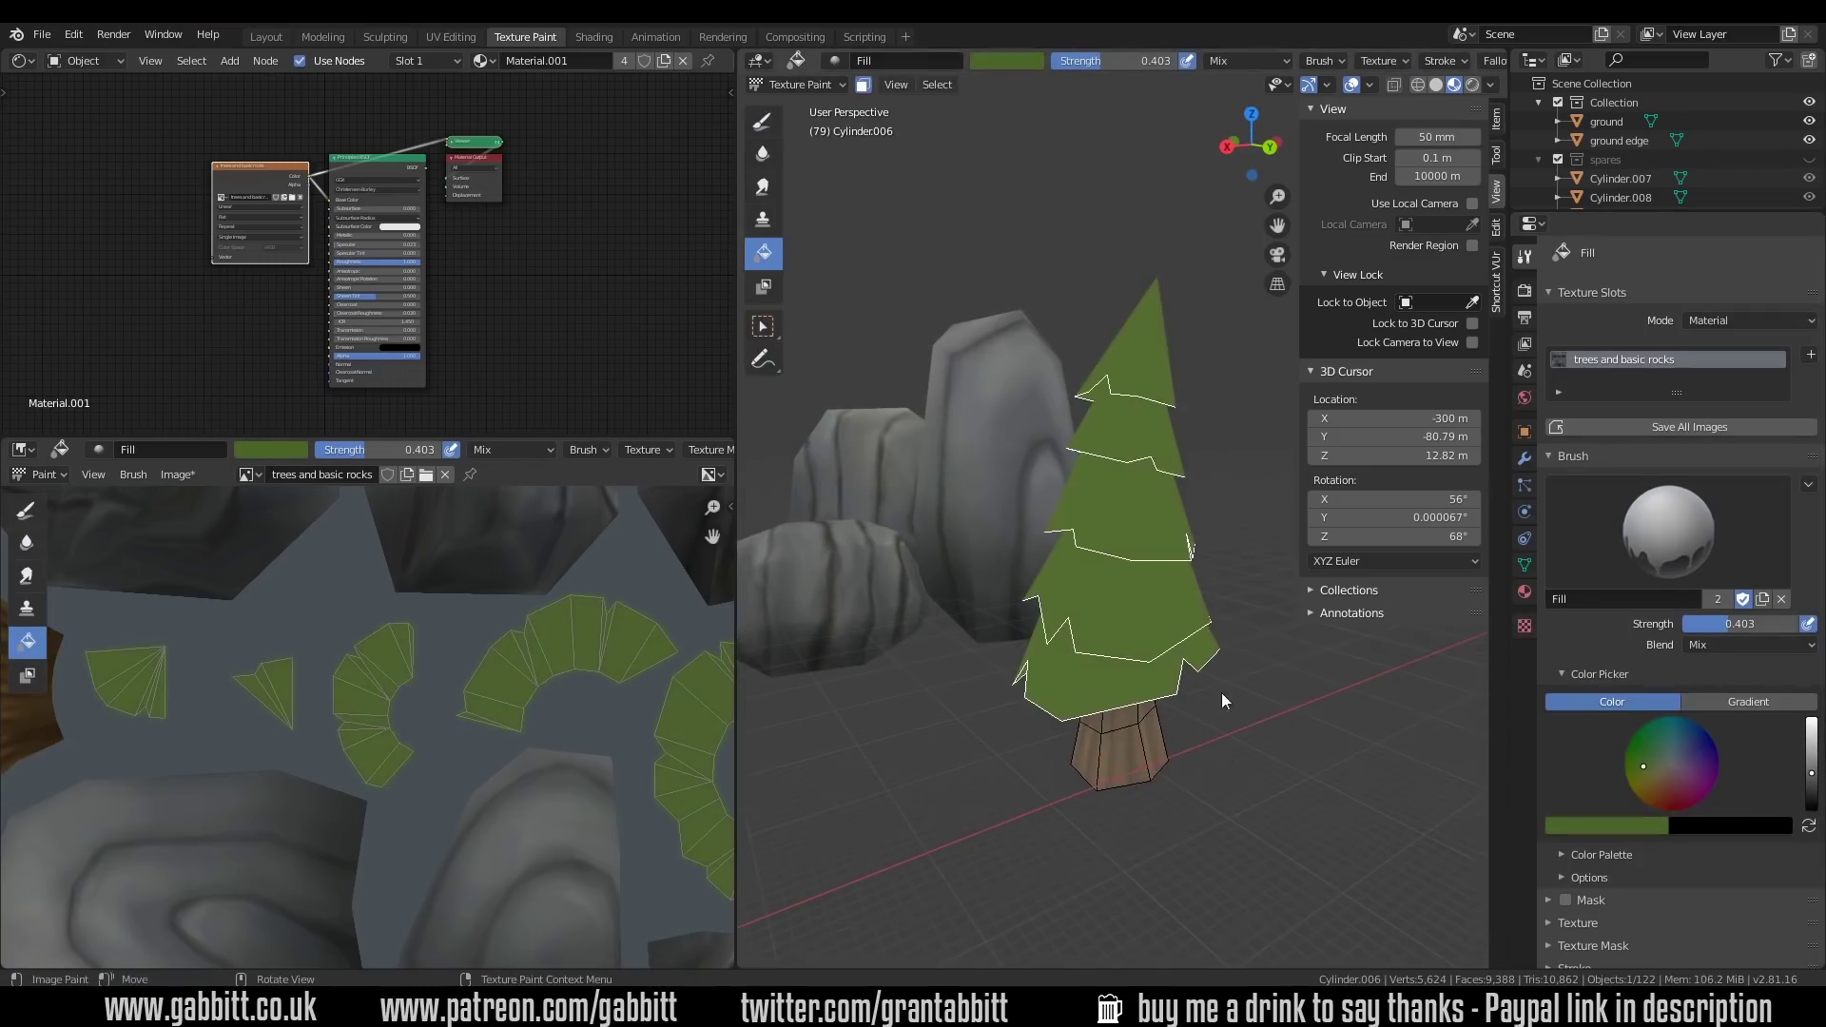
Return to the draw brush and select pine tree Cylinder.003 in Object Mode
{"action": "left_click", "coordinate": [1642, 851]}
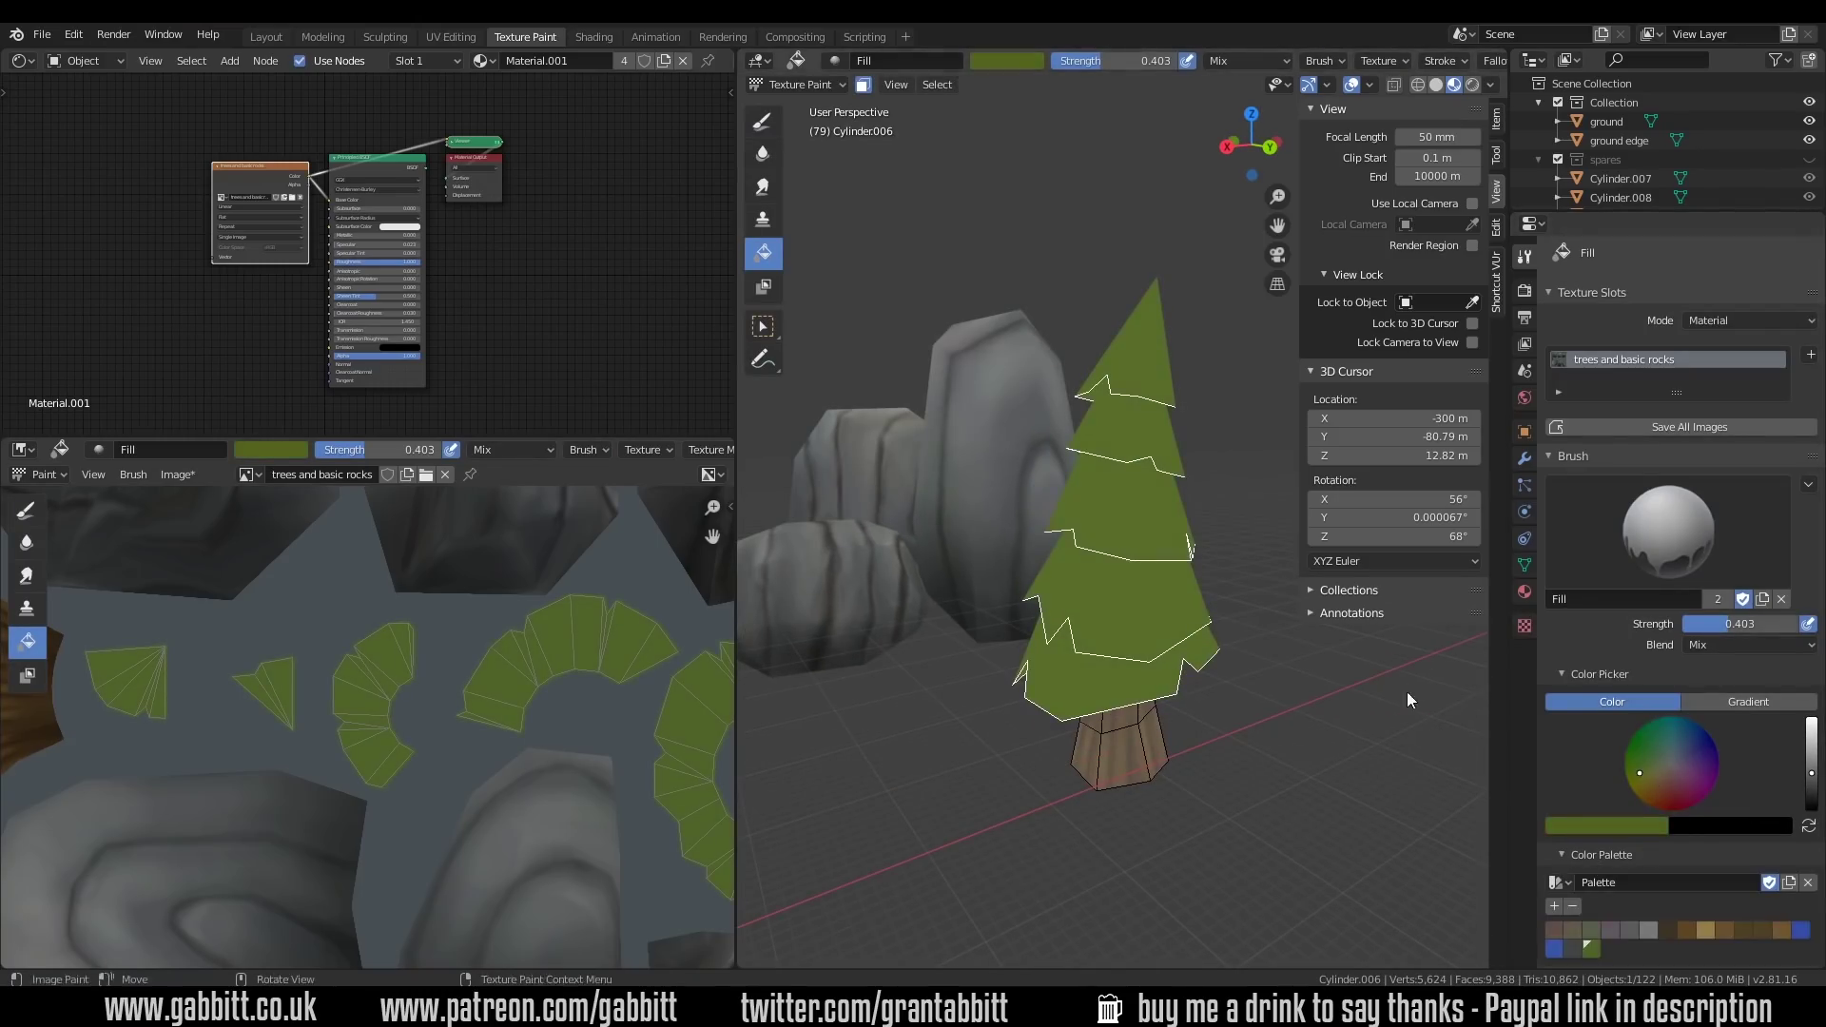
{"action": "key", "text": "shift+space"}
{"action": "scroll", "coordinate": [1206, 538], "scroll_direction": "up", "scroll_amount": 3}
{"action": "left_click", "coordinate": [798, 84]}
{"action": "left_click", "coordinate": [802, 106]}
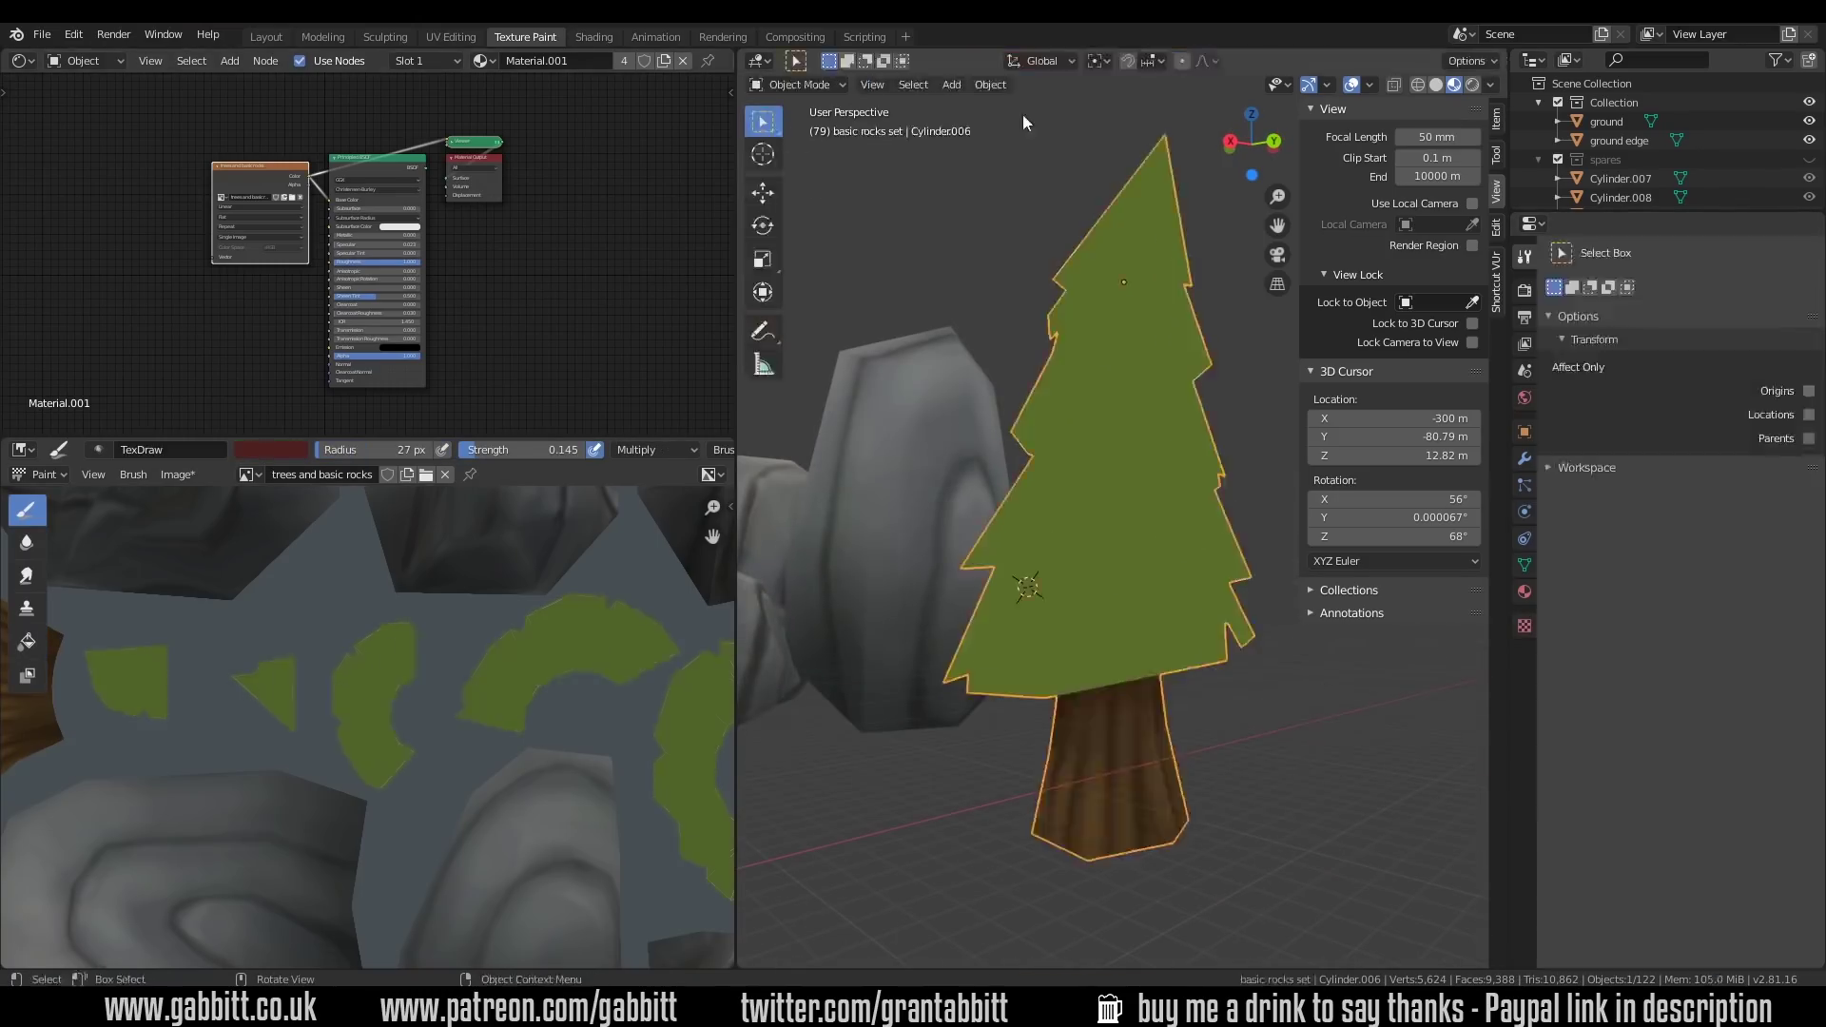
{"action": "left_click", "coordinate": [1144, 571]}
Enter Texture Paint on Cylinder.003 and shade its lower canopy from several angles
{"action": "left_click", "coordinate": [798, 84]}
{"action": "left_click", "coordinate": [804, 210]}
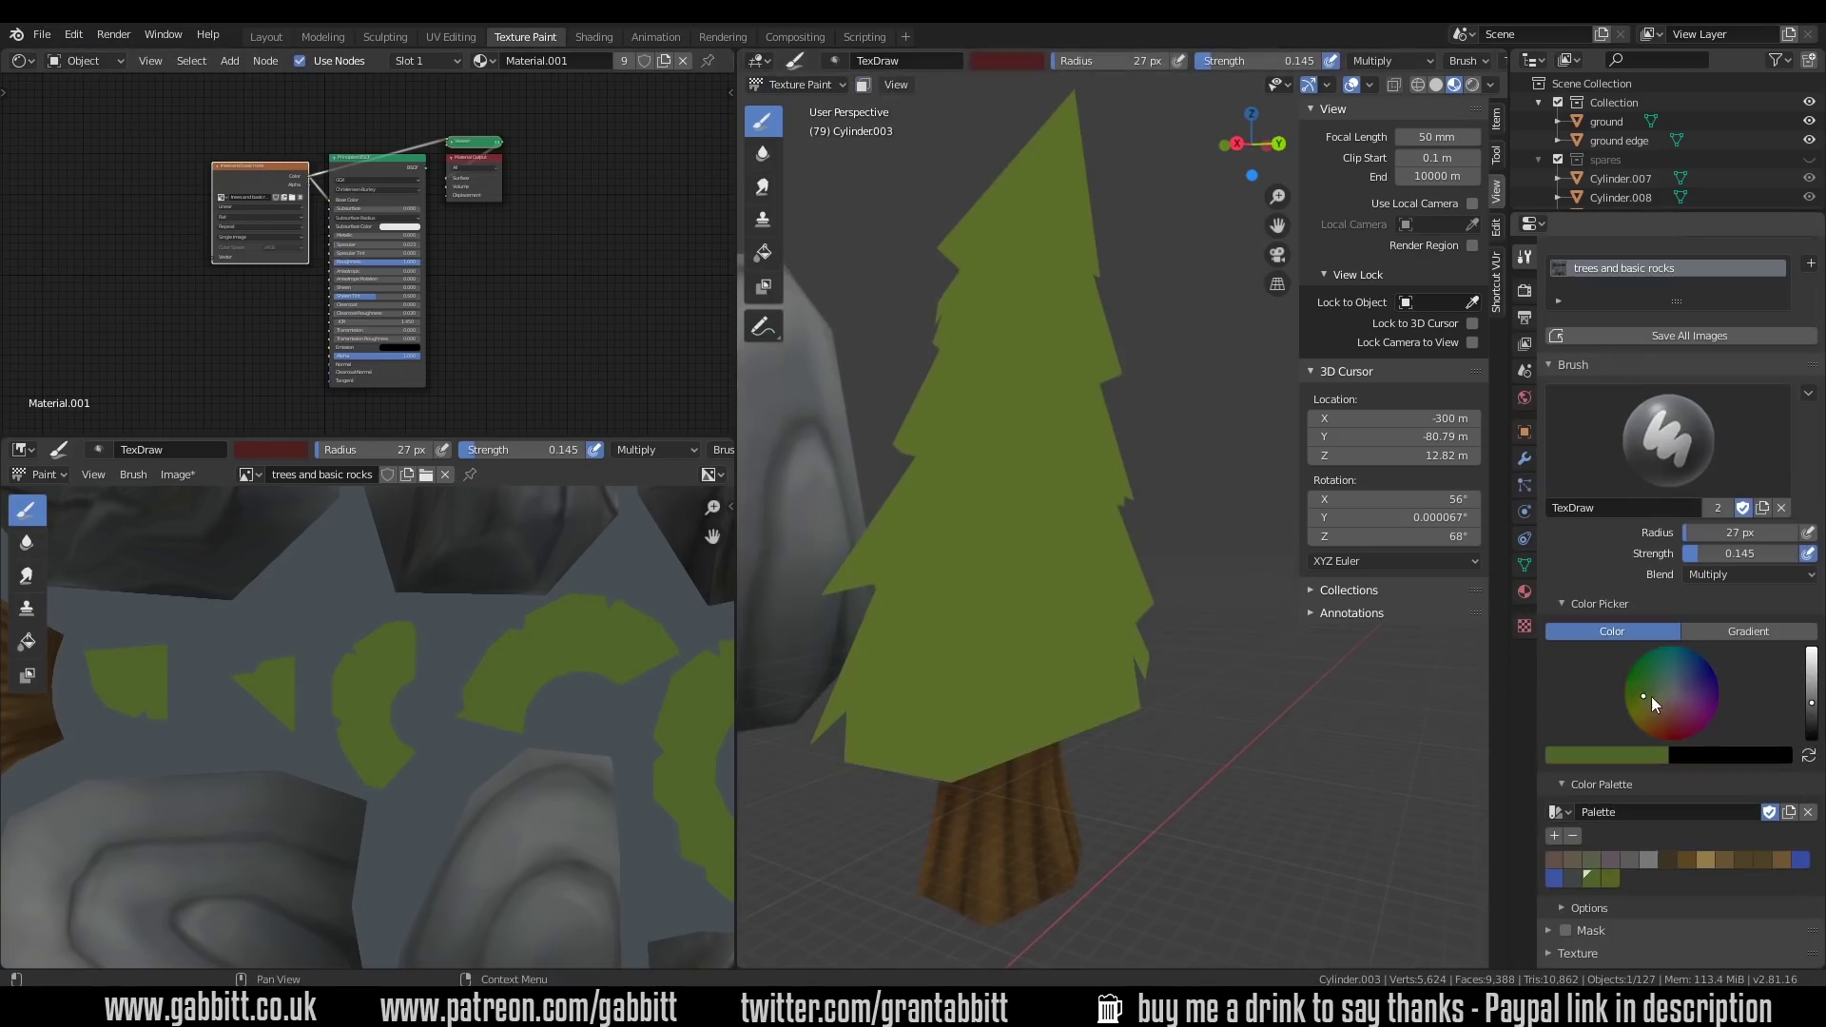
{"action": "scroll", "coordinate": [1072, 498], "scroll_direction": "up", "scroll_amount": 3}
{"action": "mouse_move", "coordinate": [970, 718]}
{"action": "middle_mouse_down"}
{"action": "mouse_move", "coordinate": [1180, 751]}
{"action": "mouse_move", "coordinate": [1052, 637]}
{"action": "mouse_move", "coordinate": [1138, 717]}
{"action": "mouse_move", "coordinate": [1076, 740]}
{"action": "middle_mouse_up"}
{"action": "mouse_move", "coordinate": [1192, 813]}
{"action": "middle_mouse_down"}
{"action": "mouse_move", "coordinate": [1206, 827]}
{"action": "mouse_move", "coordinate": [1118, 707]}
{"action": "mouse_move", "coordinate": [973, 934]}
{"action": "mouse_move", "coordinate": [1214, 791]}
{"action": "mouse_move", "coordinate": [1126, 842]}
{"action": "mouse_move", "coordinate": [1036, 778]}
{"action": "mouse_move", "coordinate": [1177, 700]}
{"action": "mouse_move", "coordinate": [1190, 935]}
{"action": "middle_mouse_up"}
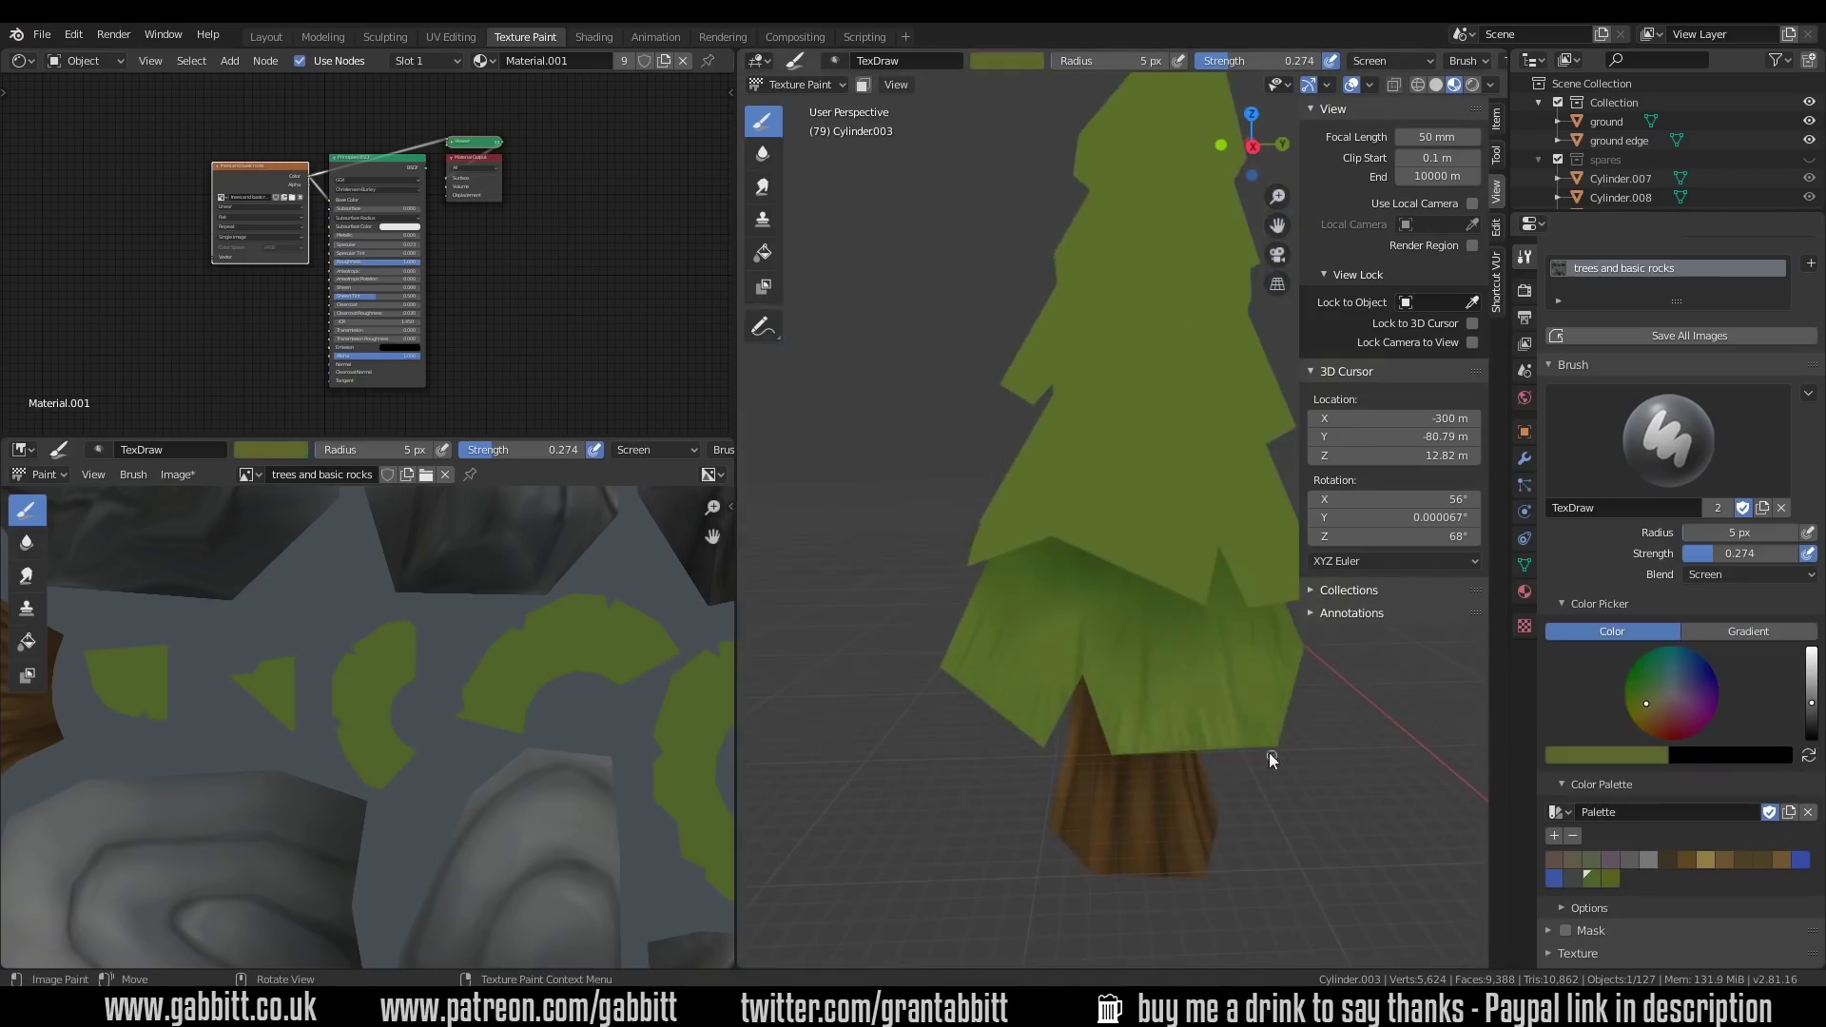
{"action": "mouse_move", "coordinate": [1268, 751]}
{"action": "middle_mouse_down"}
{"action": "mouse_move", "coordinate": [1116, 677]}
{"action": "mouse_move", "coordinate": [1139, 639]}
{"action": "mouse_move", "coordinate": [1059, 747]}
{"action": "mouse_move", "coordinate": [1013, 670]}
{"action": "mouse_move", "coordinate": [1111, 717]}
{"action": "mouse_move", "coordinate": [1196, 716]}
{"action": "middle_mouse_up"}
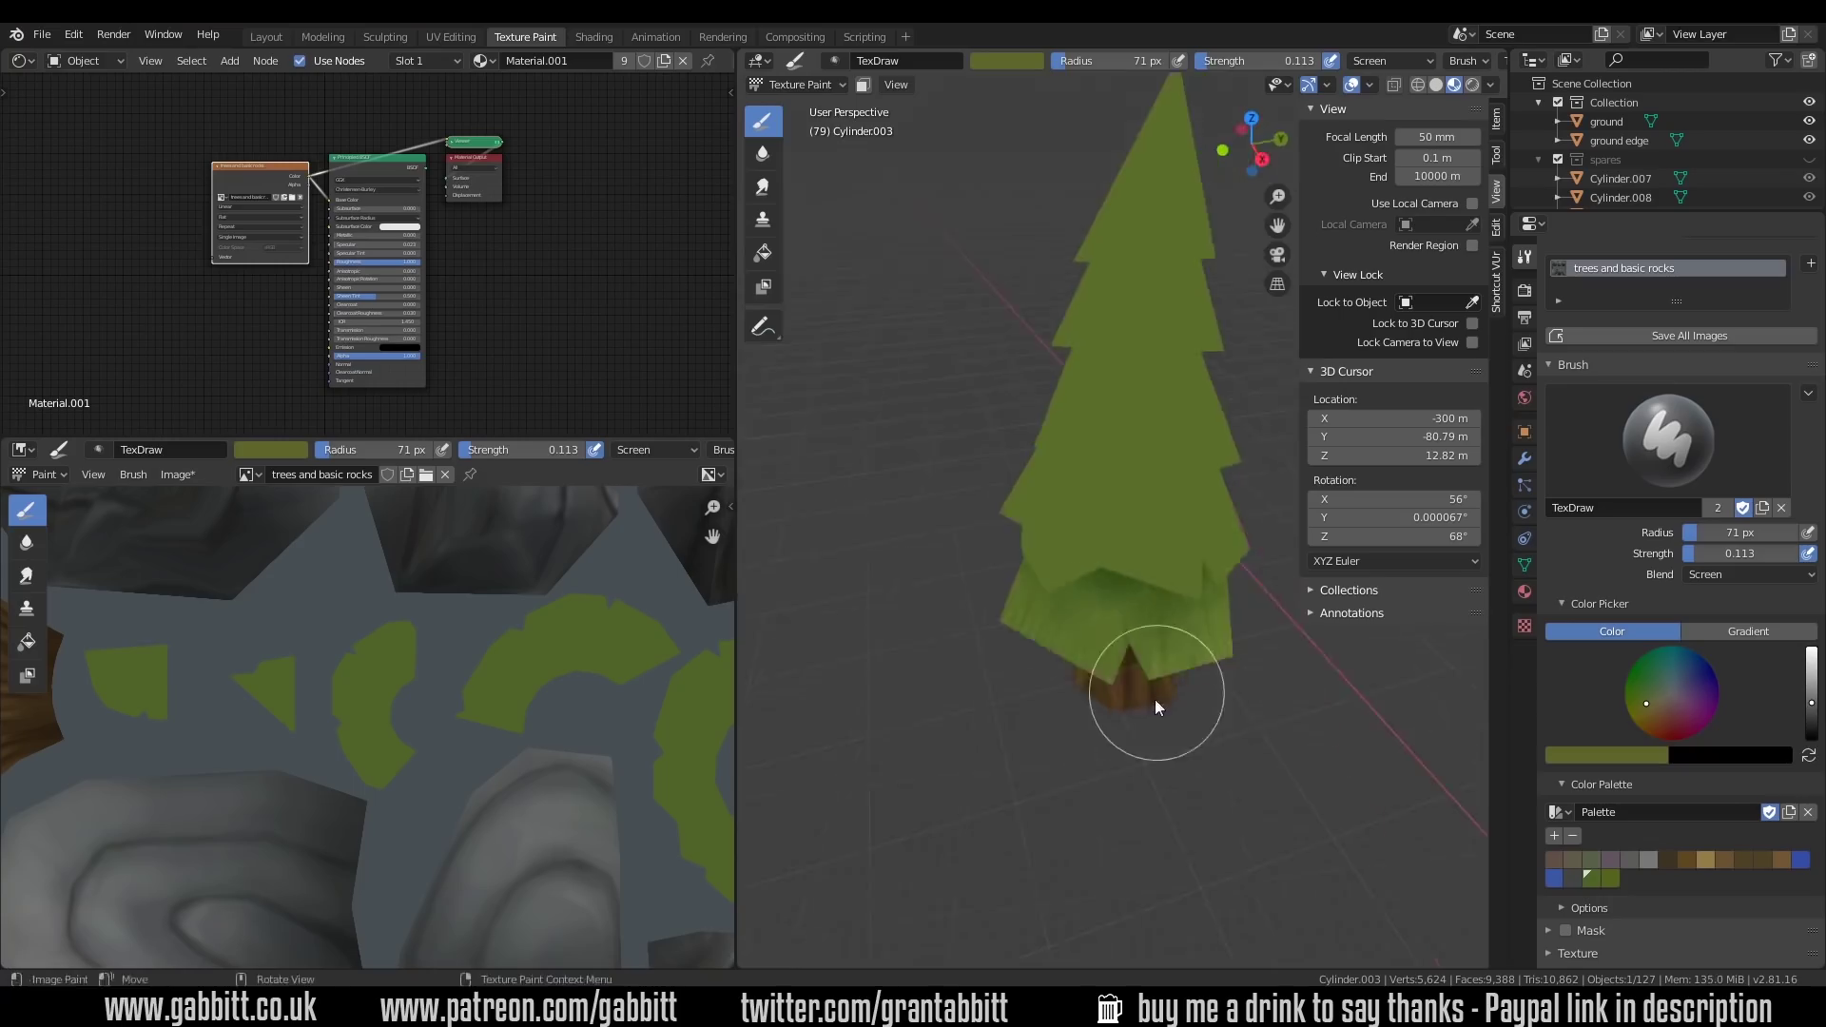
{"action": "mouse_move", "coordinate": [1154, 698]}
{"action": "middle_mouse_down"}
{"action": "mouse_move", "coordinate": [1123, 817]}
{"action": "mouse_move", "coordinate": [1131, 709]}
{"action": "mouse_move", "coordinate": [1184, 745]}
{"action": "mouse_move", "coordinate": [1426, 736]}
{"action": "middle_mouse_up"}
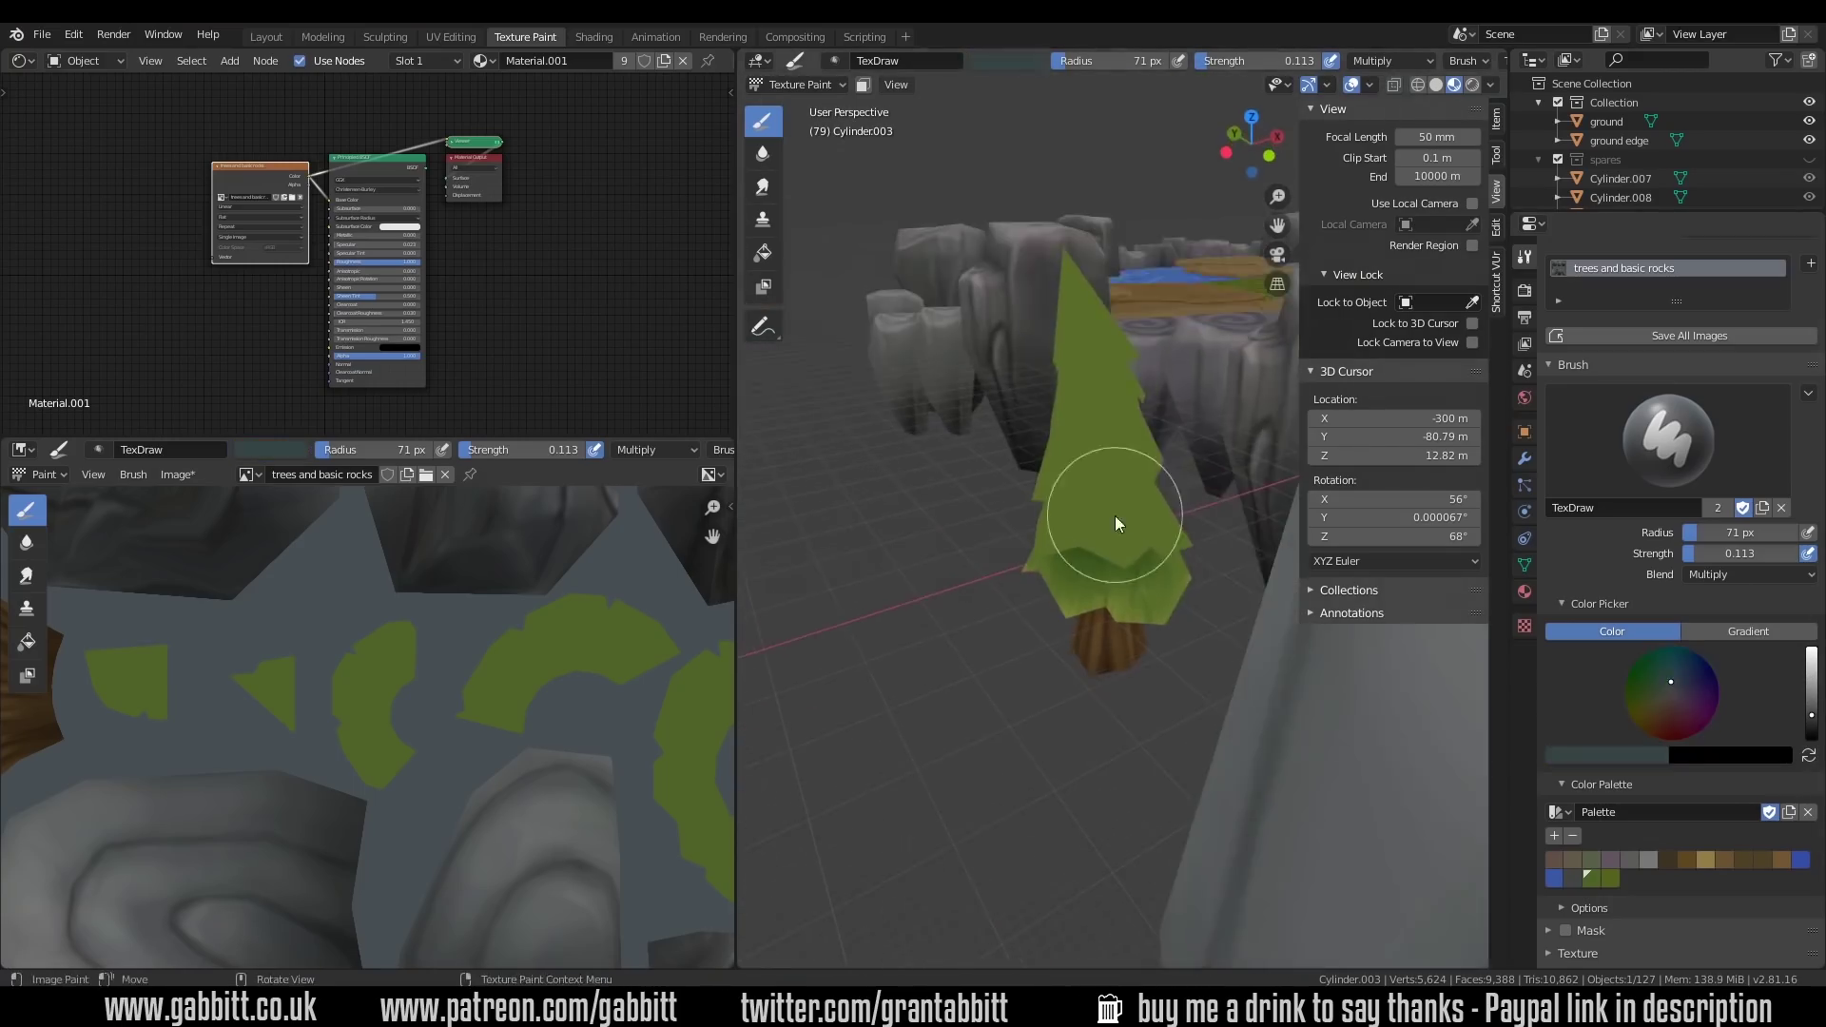
{"action": "mouse_move", "coordinate": [1115, 515]}
{"action": "middle_mouse_down"}
{"action": "mouse_move", "coordinate": [1160, 799]}
{"action": "mouse_move", "coordinate": [1061, 792]}
{"action": "middle_mouse_up"}
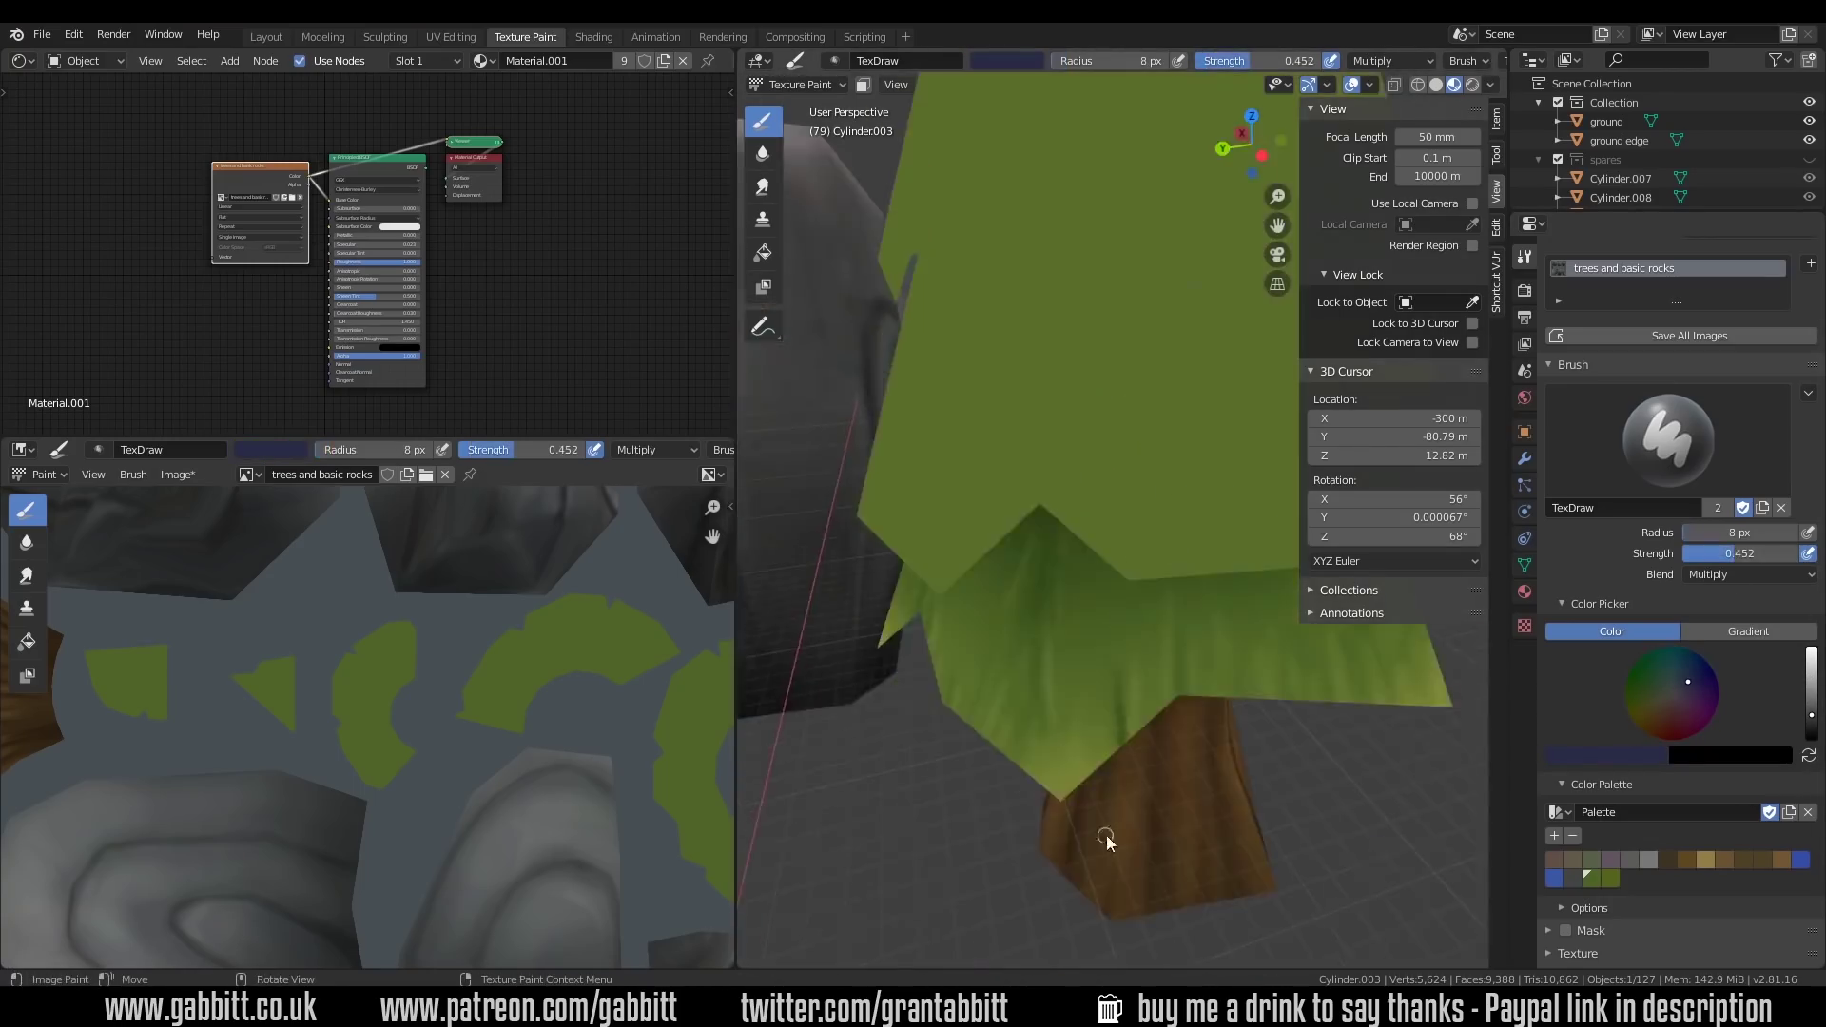
{"action": "mouse_move", "coordinate": [1105, 838]}
{"action": "middle_mouse_down"}
{"action": "mouse_move", "coordinate": [1154, 766]}
{"action": "mouse_move", "coordinate": [1111, 767]}
{"action": "mouse_move", "coordinate": [1131, 791]}
{"action": "mouse_move", "coordinate": [1160, 775]}
{"action": "mouse_move", "coordinate": [1151, 677]}
{"action": "mouse_move", "coordinate": [1173, 815]}
{"action": "mouse_move", "coordinate": [1086, 619]}
{"action": "mouse_move", "coordinate": [1114, 509]}
{"action": "middle_mouse_up"}
Smear and repaint the canopy edges at a new brush size, briefly toggling face masking
{"action": "key", "text": "shift+space"}
{"action": "key", "text": "f"}
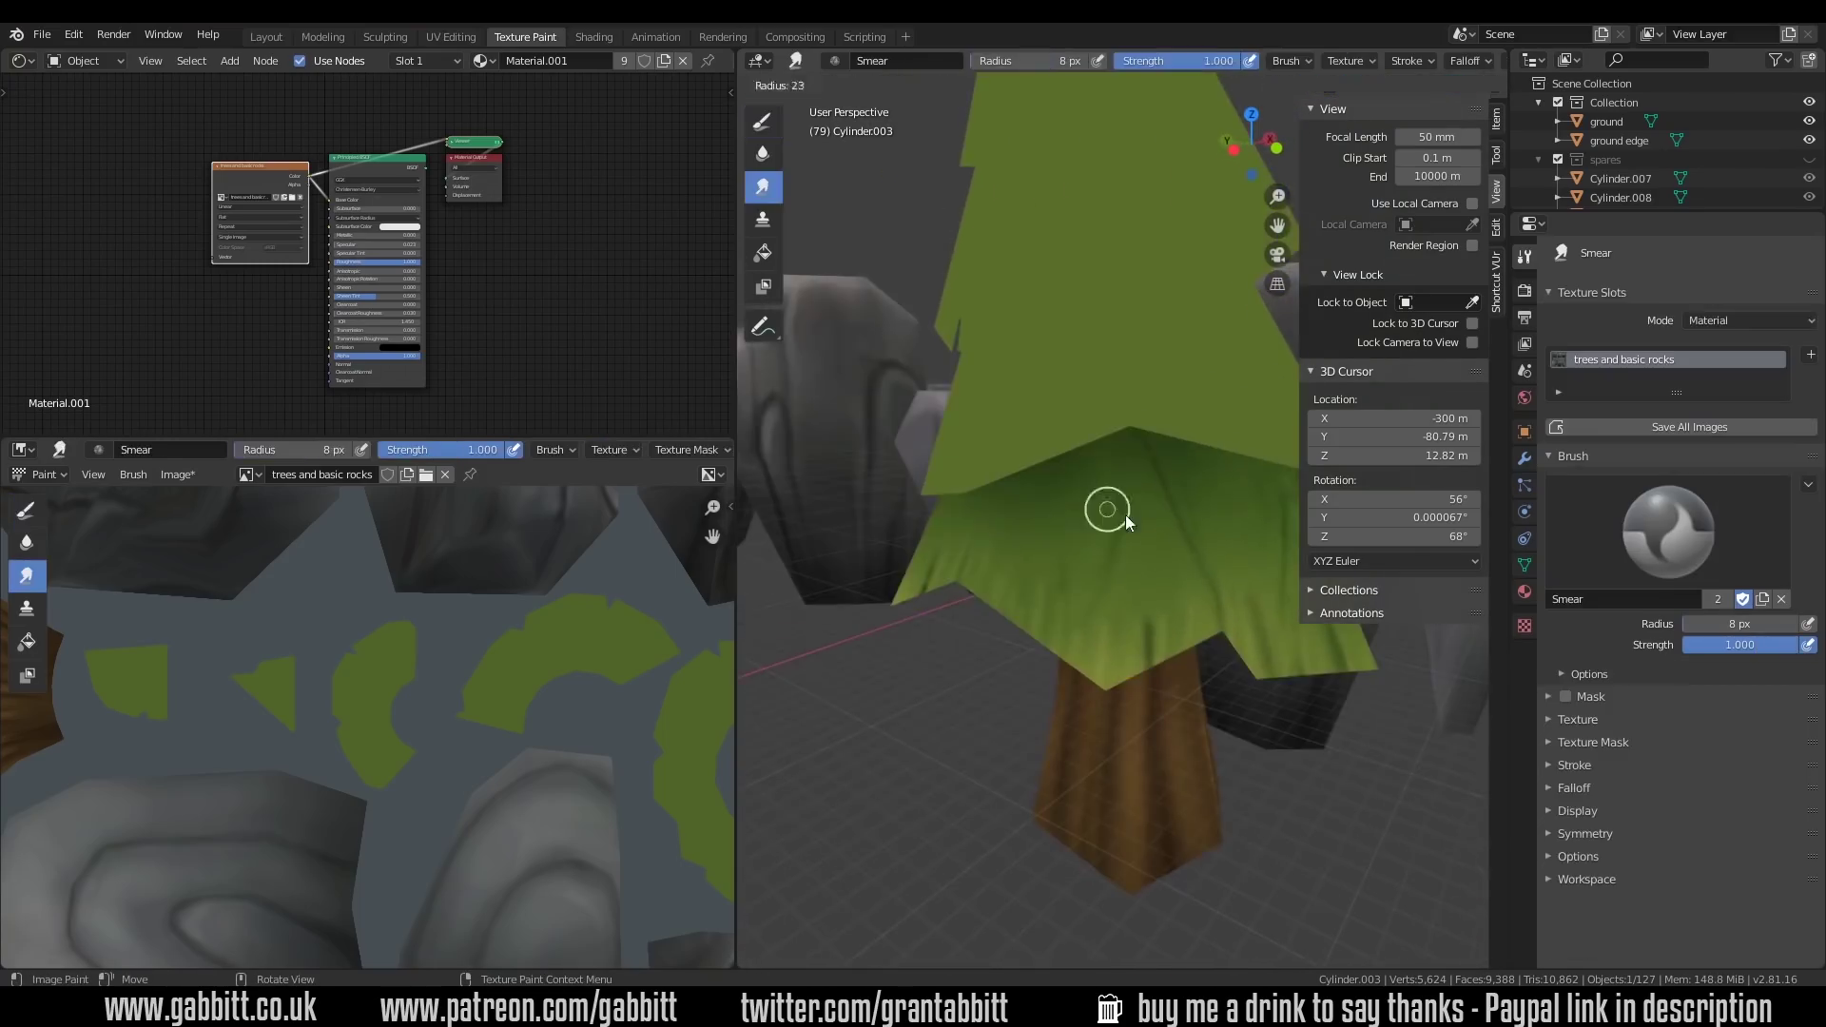
{"action": "left_click", "coordinate": [1126, 516]}
{"action": "left_click", "coordinate": [761, 122]}
{"action": "scroll", "coordinate": [1093, 571], "scroll_direction": "down", "scroll_amount": 4}
{"action": "scroll", "coordinate": [1078, 772], "scroll_direction": "up", "scroll_amount": 6}
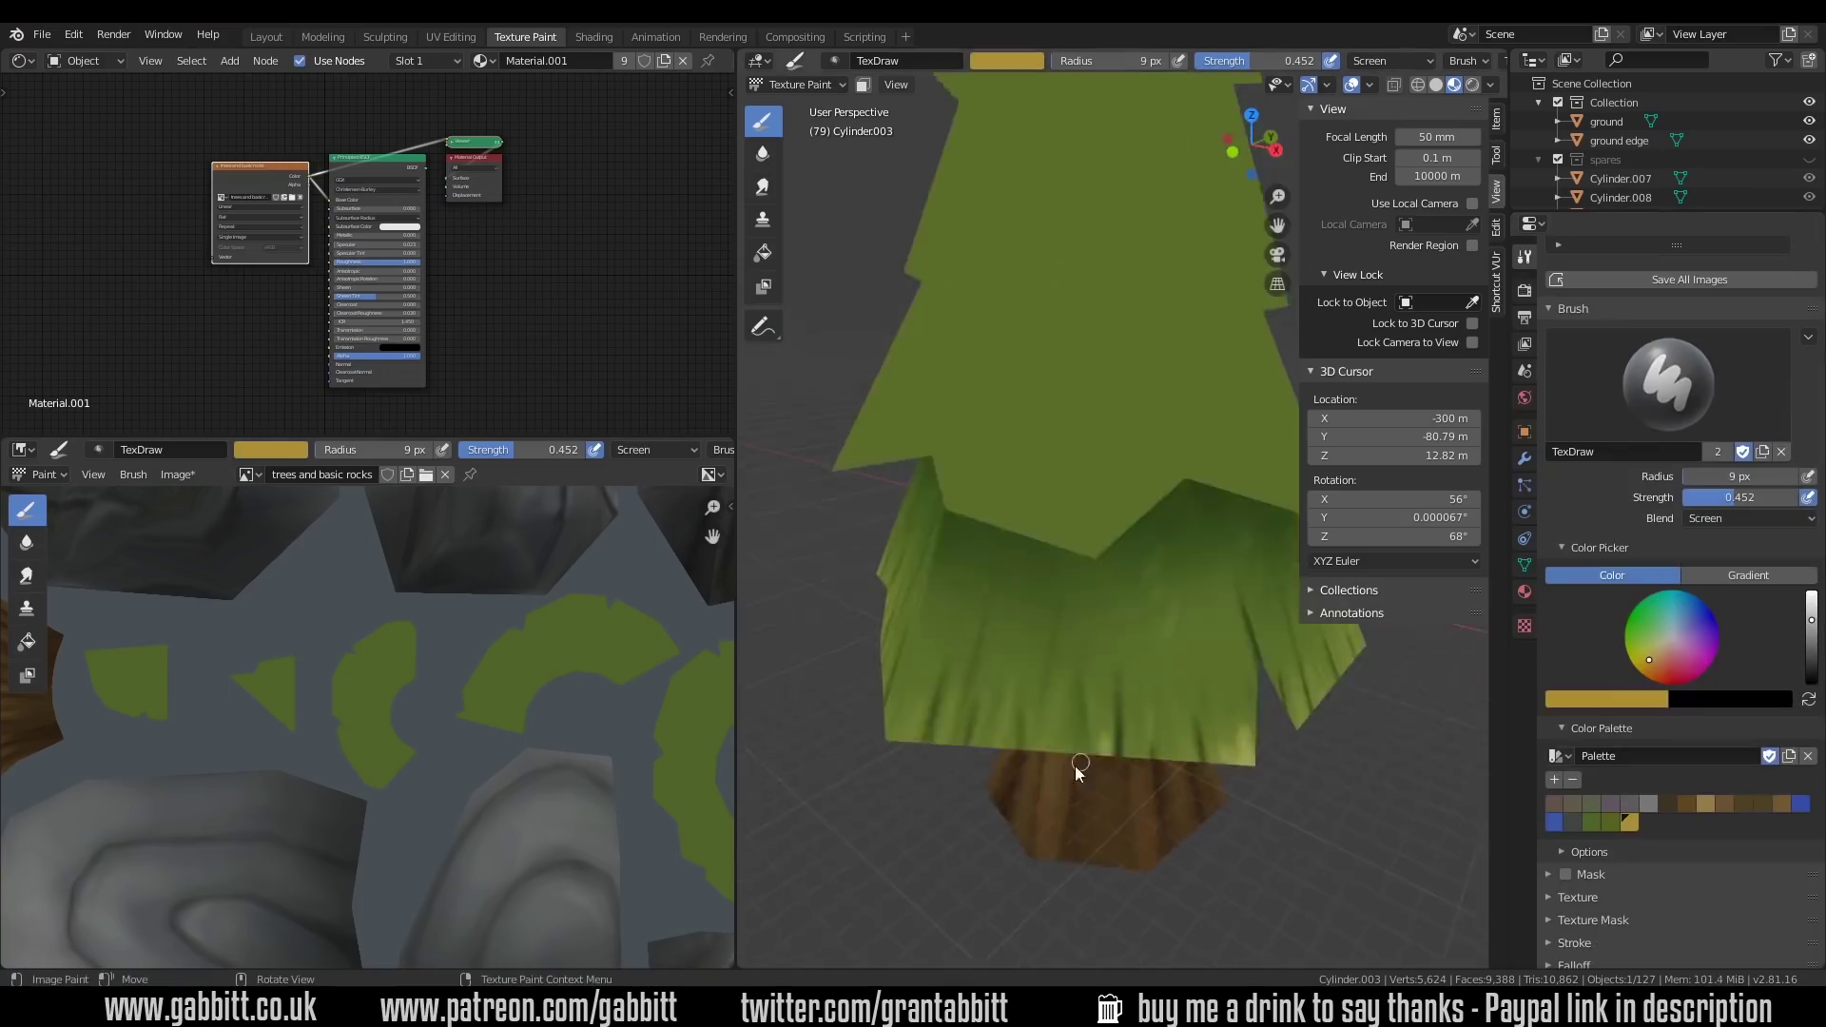
{"action": "scroll", "coordinate": [1084, 741], "scroll_direction": "down", "scroll_amount": 6}
{"action": "scroll", "coordinate": [1312, 717], "scroll_direction": "up", "scroll_amount": 6}
{"action": "left_click", "coordinate": [862, 84]}
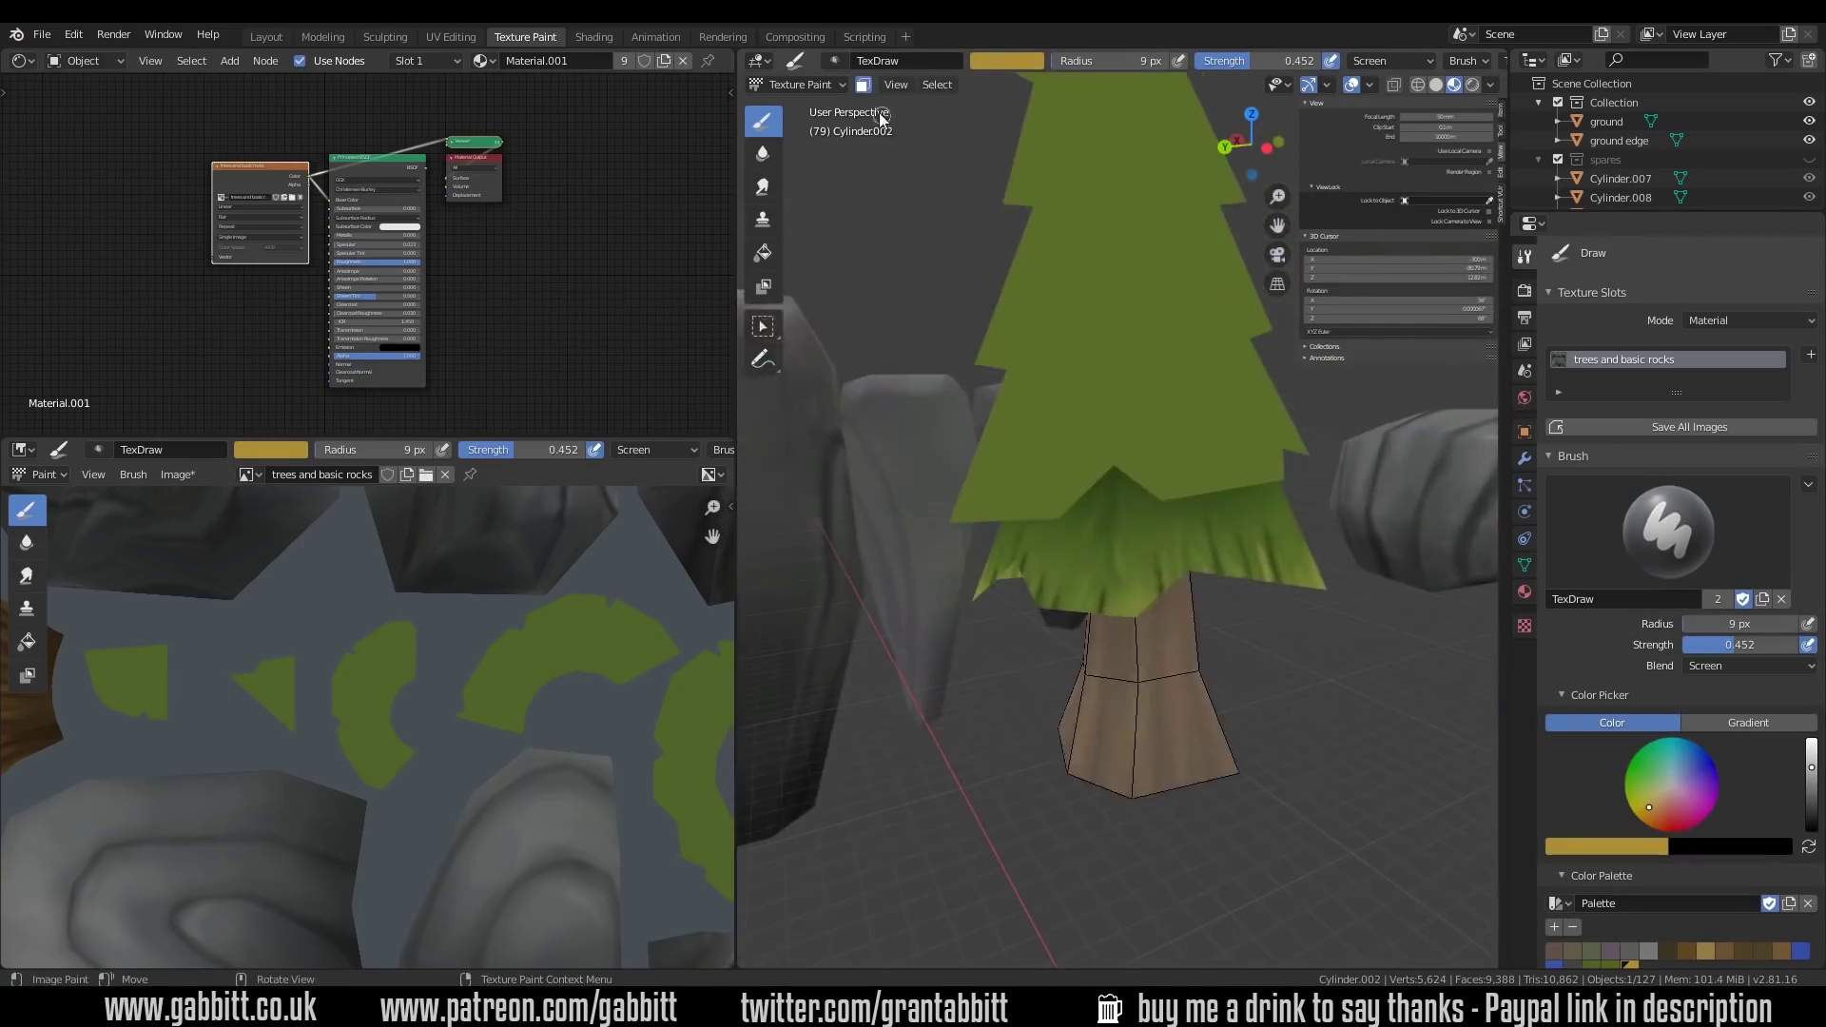
{"action": "left_click", "coordinate": [862, 85]}
{"action": "scroll", "coordinate": [1163, 787], "scroll_direction": "down", "scroll_amount": 3}
{"action": "scroll", "coordinate": [1138, 797], "scroll_direction": "up", "scroll_amount": 6}
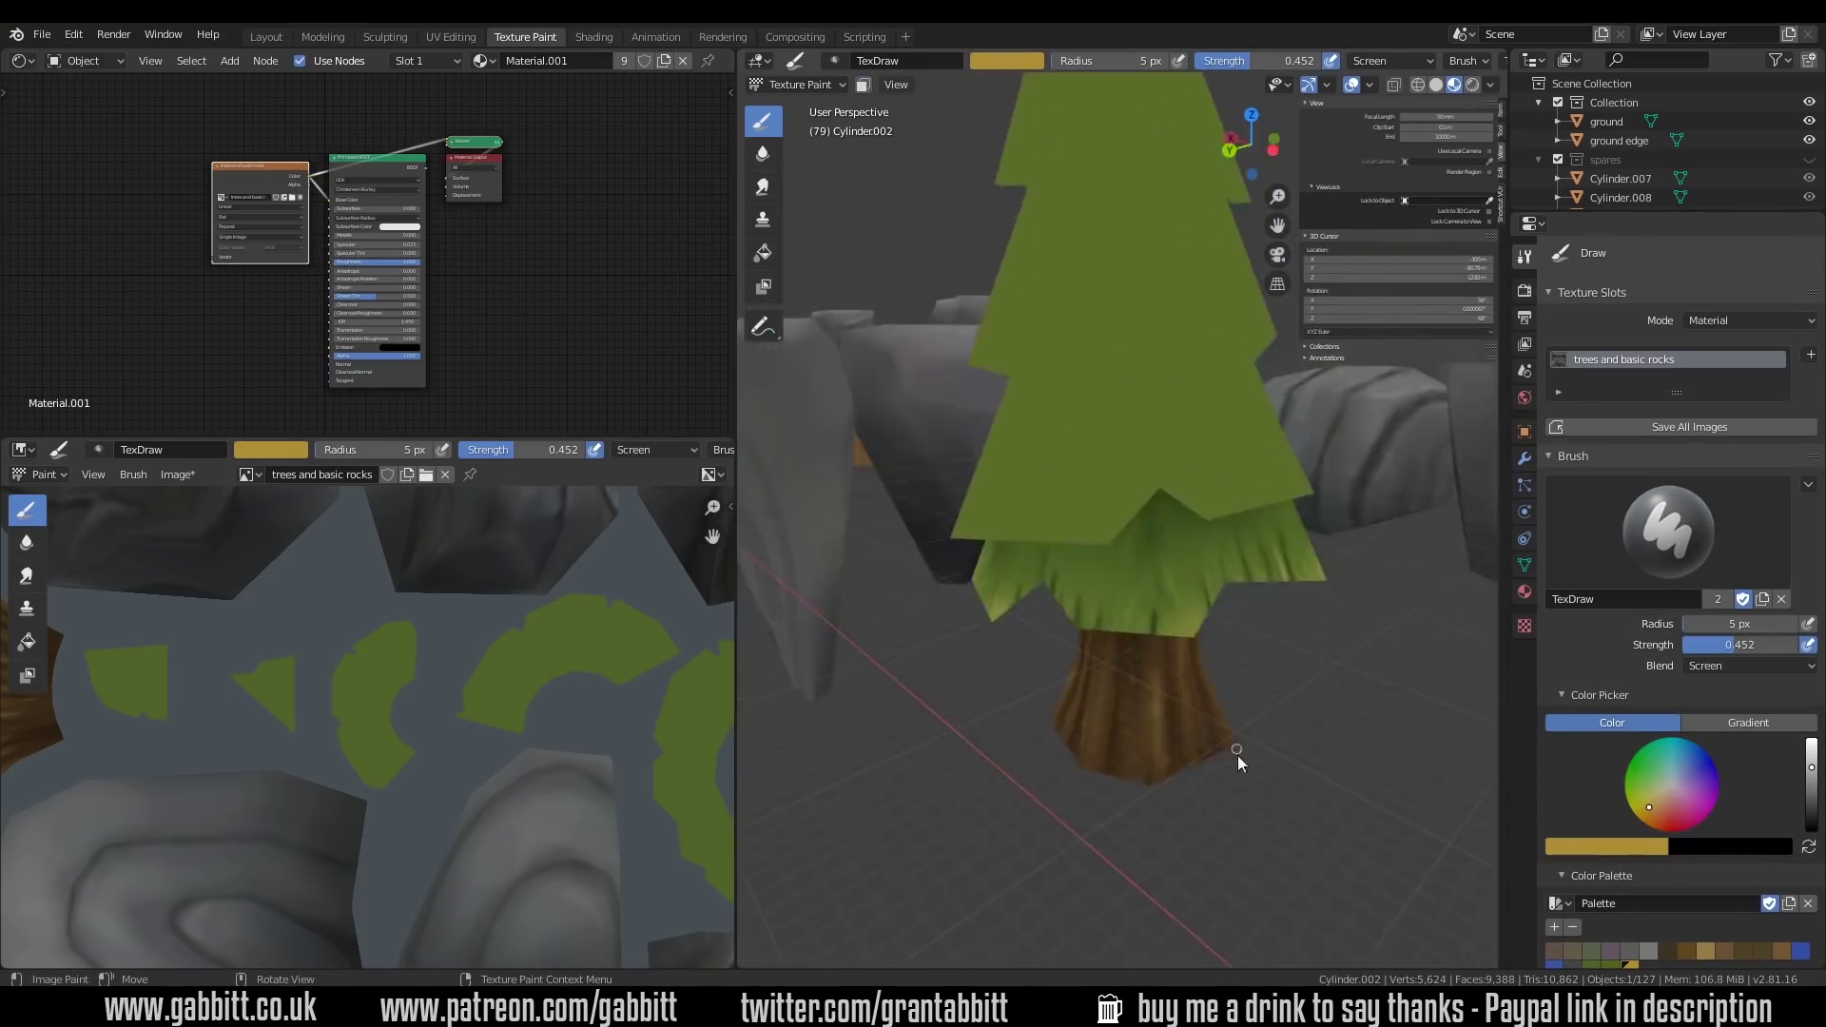
Shade the canopy in Multiply with dark blue, then isolate the tree and pick palette yellow
{"action": "left_click", "coordinate": [1749, 665]}
{"action": "left_click", "coordinate": [1616, 409]}
{"action": "left_click", "coordinate": [1224, 585]}
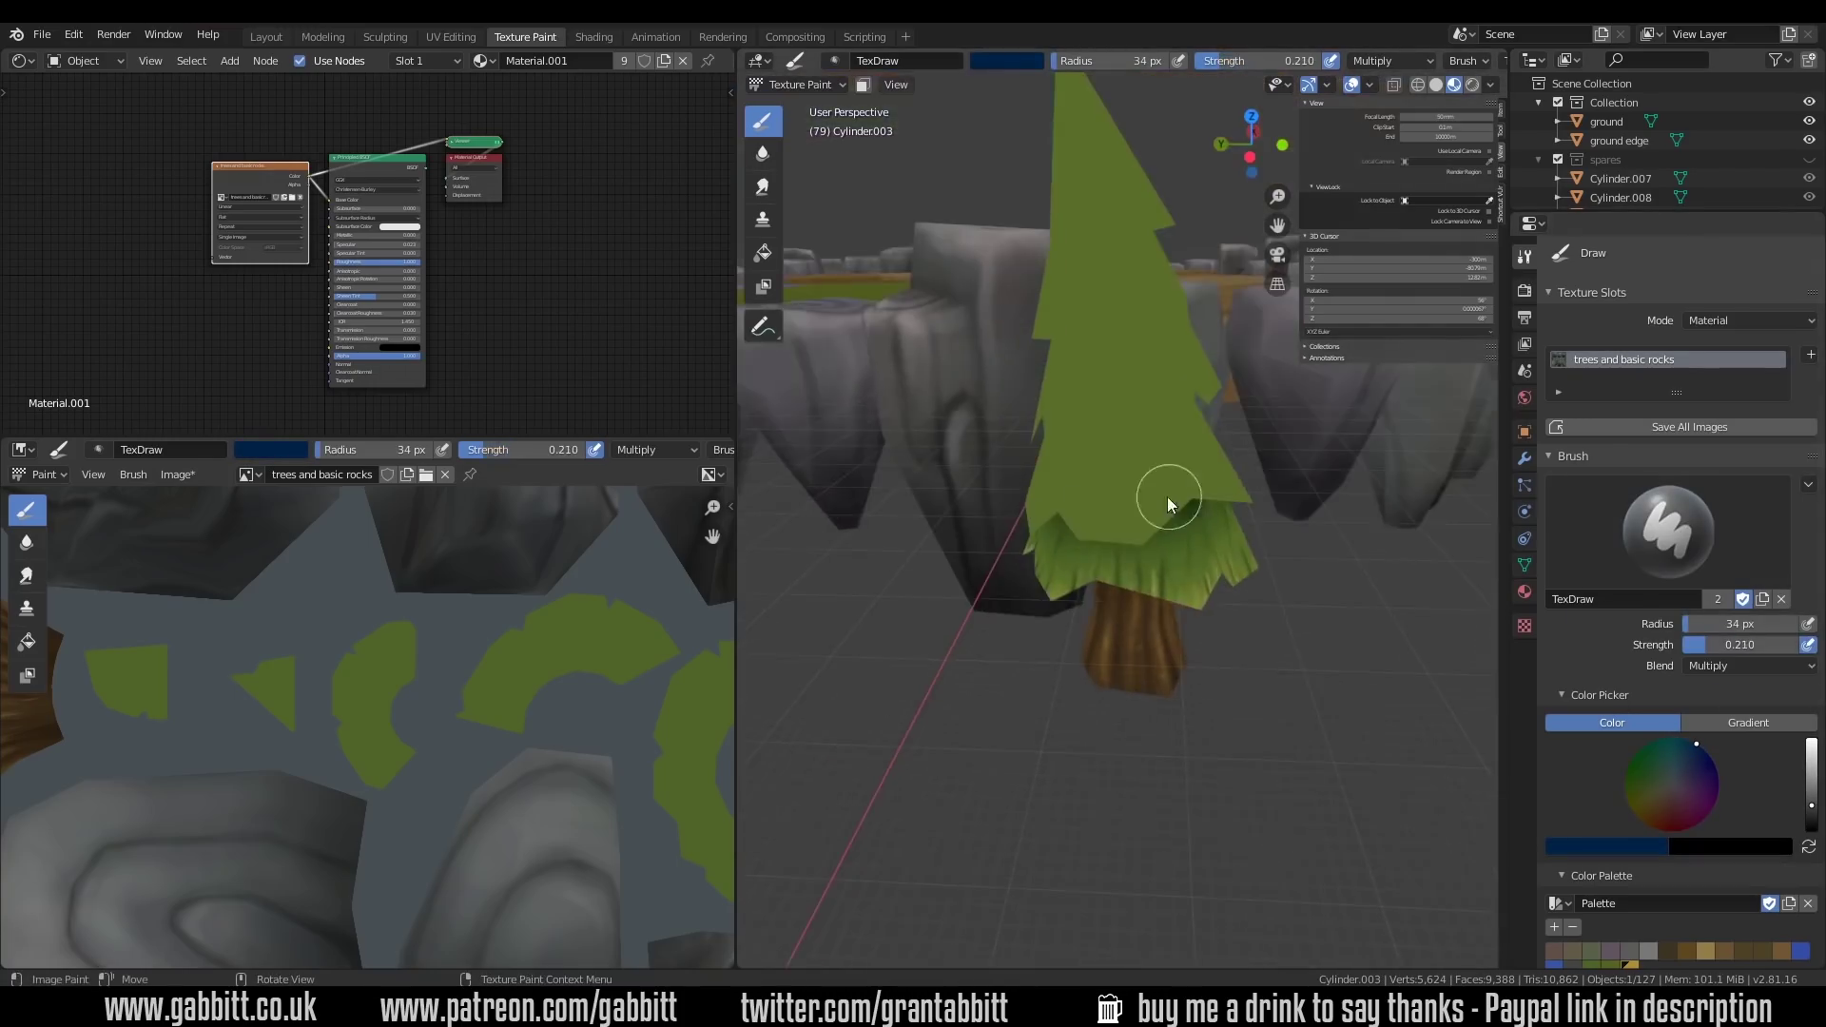
{"action": "middle_click_drag", "start_coordinate": [1167, 496], "coordinate": [1105, 529]}
{"action": "key", "text": "KP_Divide"}
{"action": "scroll", "coordinate": [1630, 800], "scroll_direction": "down", "scroll_amount": 5}
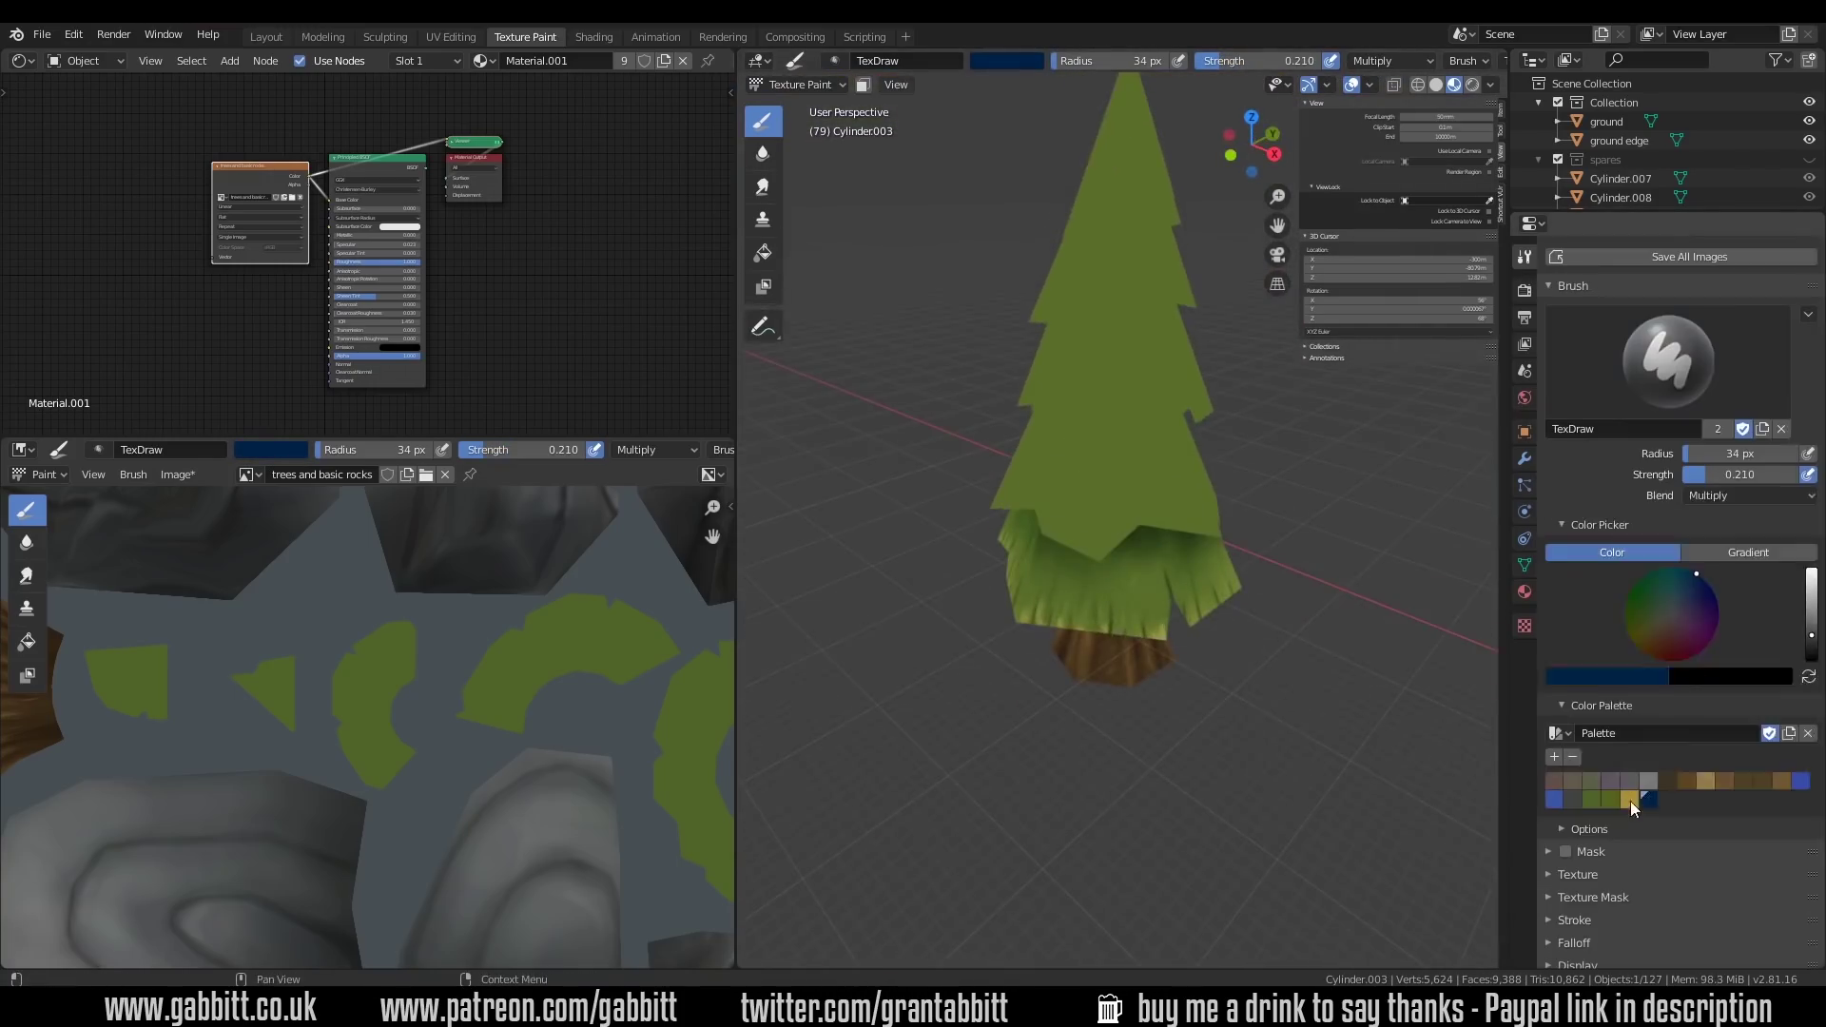
{"action": "left_click", "coordinate": [1629, 801]}
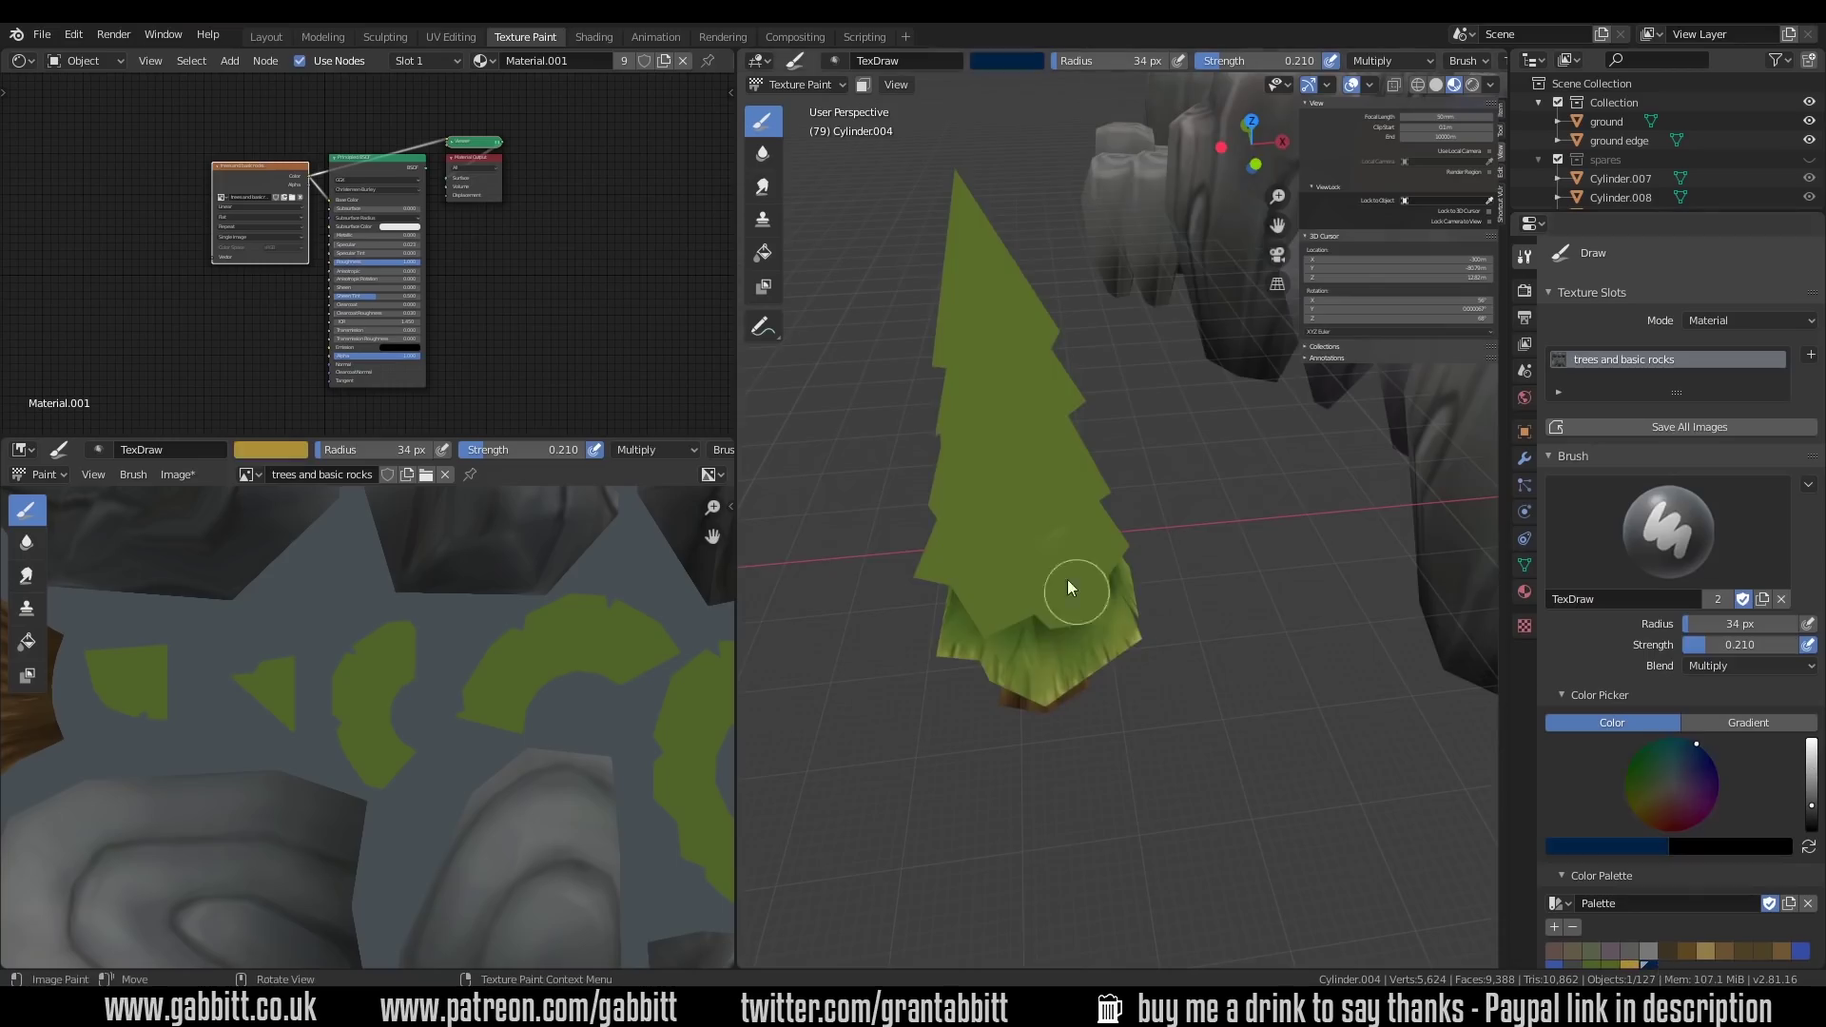
Paint darker Multiply shading under the pine tree's foliage tiers
{"action": "middle_click_drag", "start_coordinate": [1066, 587], "coordinate": [1141, 532]}
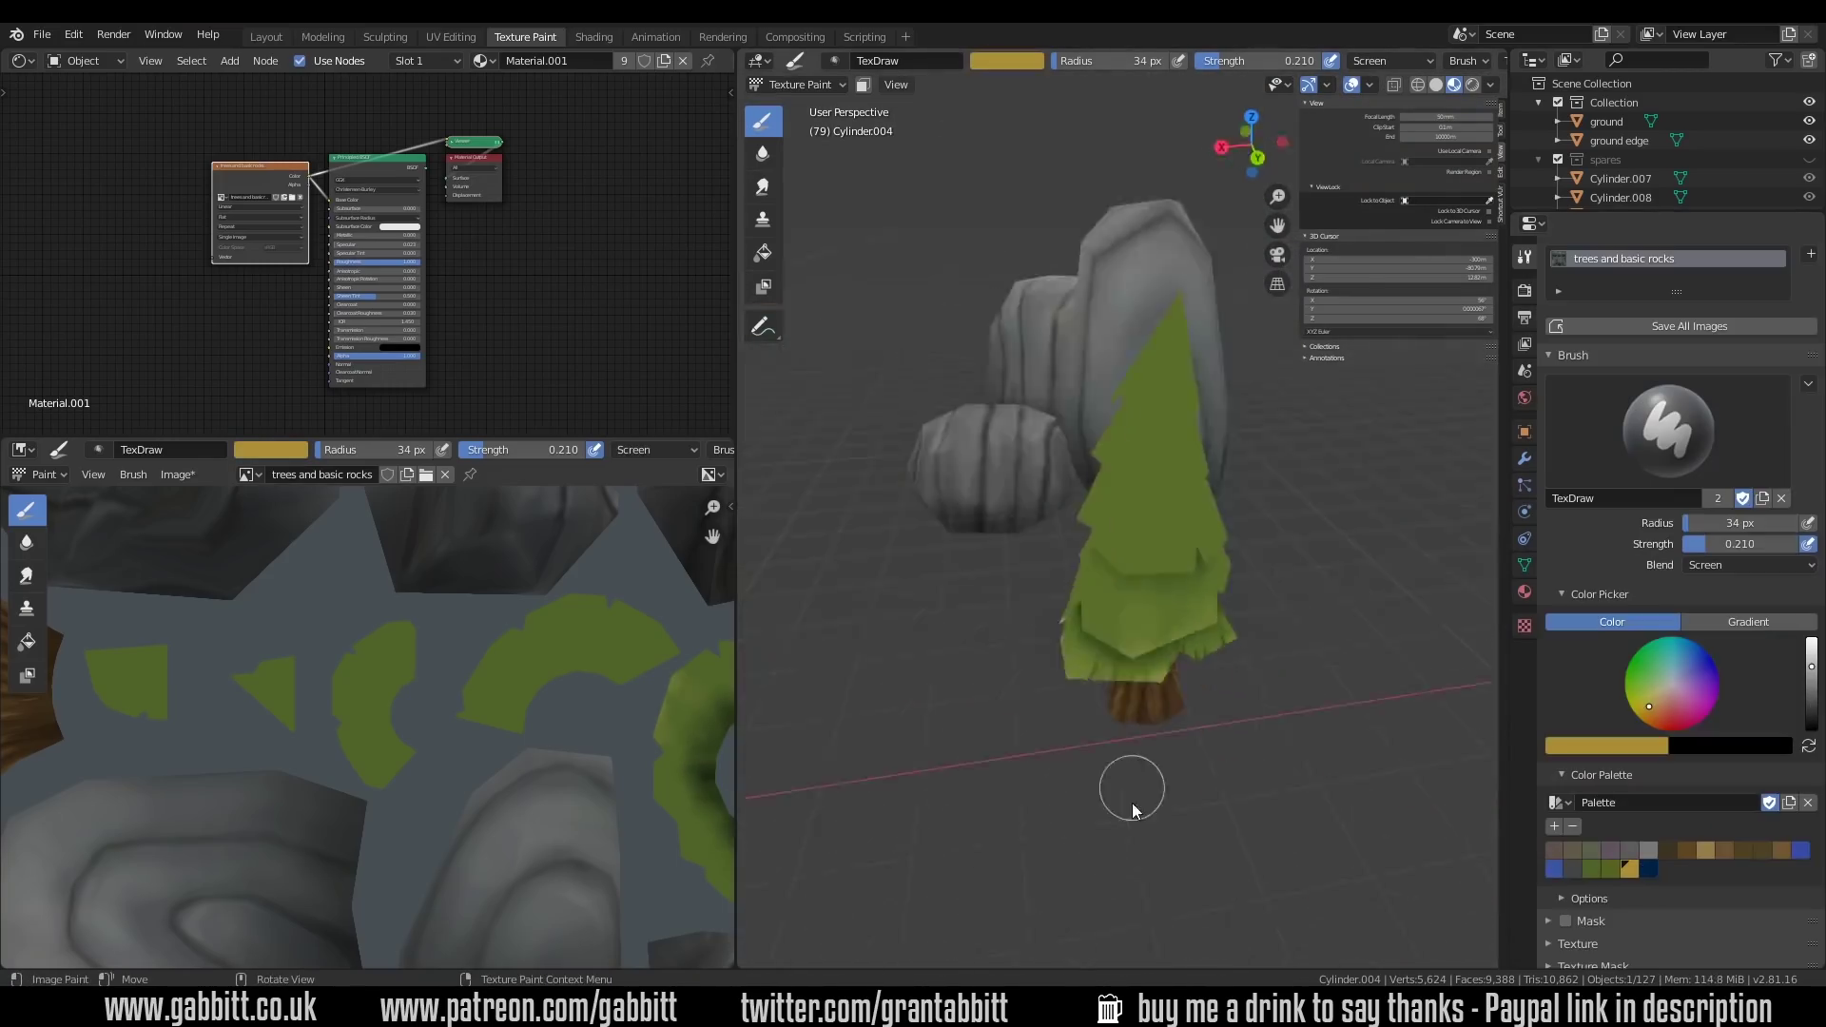
{"action": "middle_click_drag", "start_coordinate": [1129, 786], "coordinate": [1217, 838]}
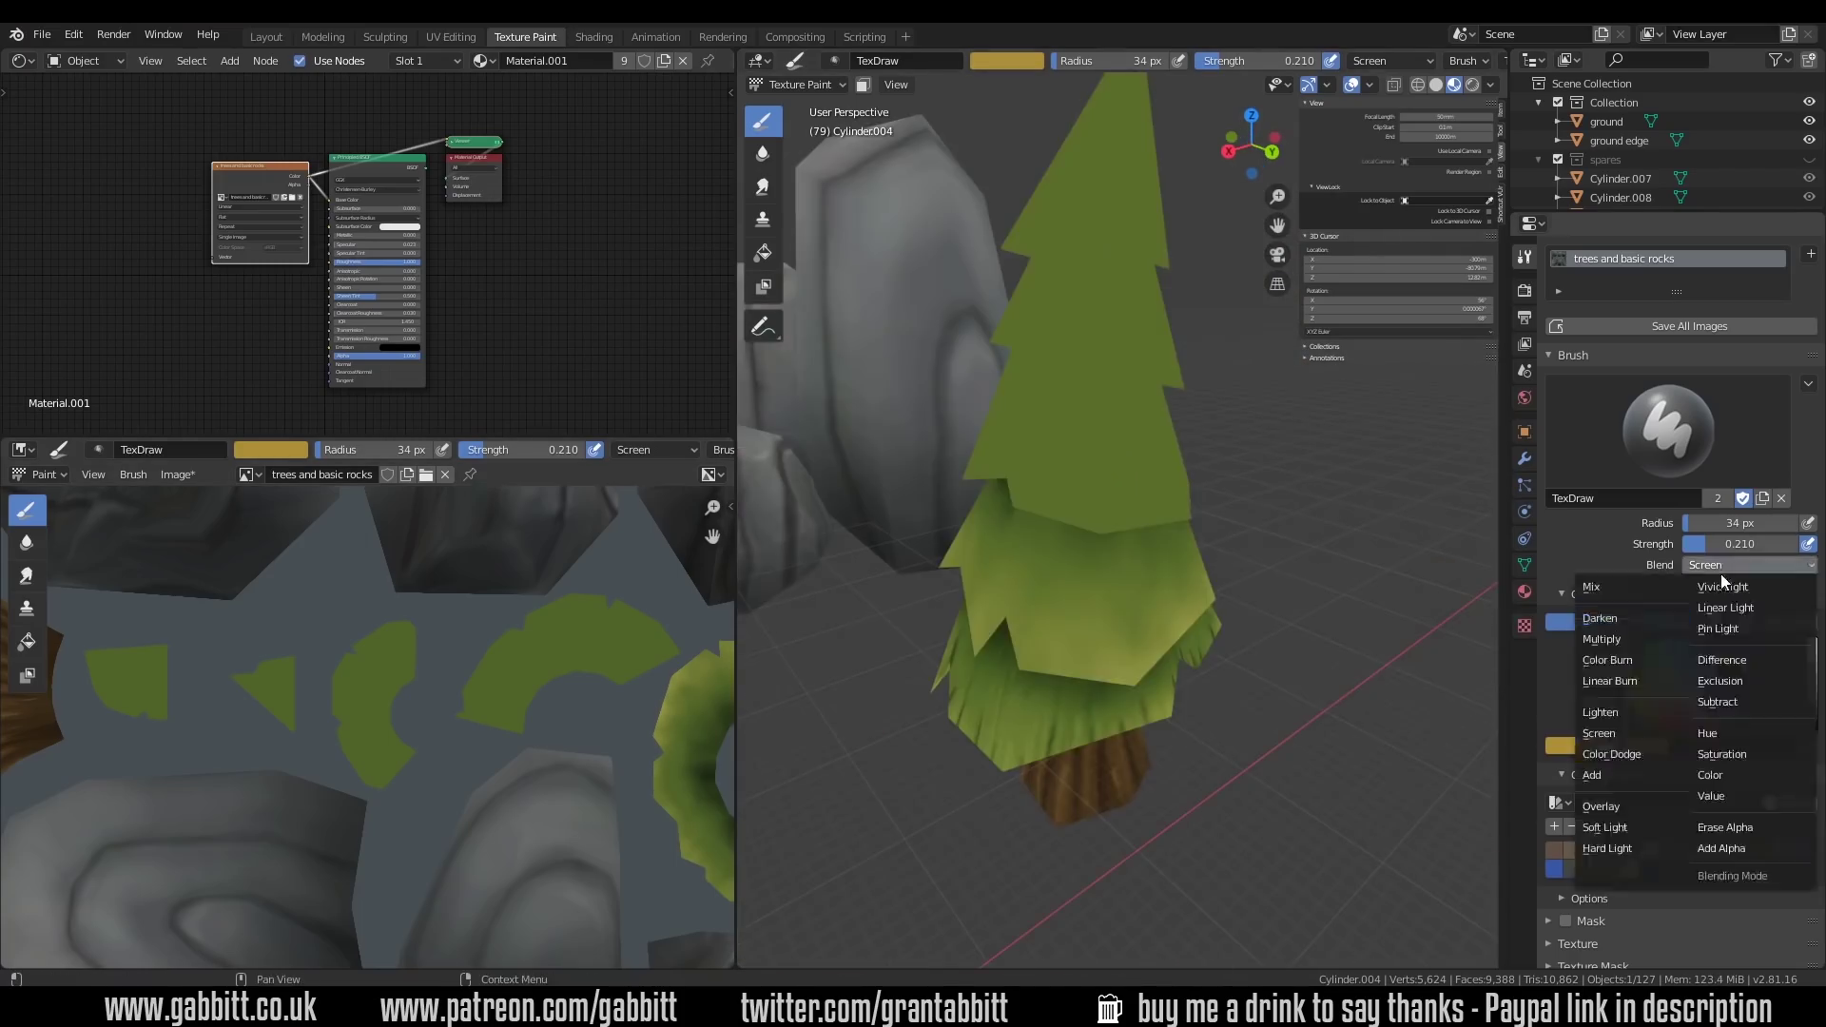
{"action": "left_click", "coordinate": [1578, 618]}
{"action": "mouse_move", "coordinate": [1071, 631]}
{"action": "middle_mouse_down"}
{"action": "mouse_move", "coordinate": [1012, 791]}
{"action": "mouse_move", "coordinate": [966, 723]}
{"action": "mouse_move", "coordinate": [1245, 611]}
{"action": "mouse_move", "coordinate": [911, 793]}
{"action": "middle_mouse_up"}
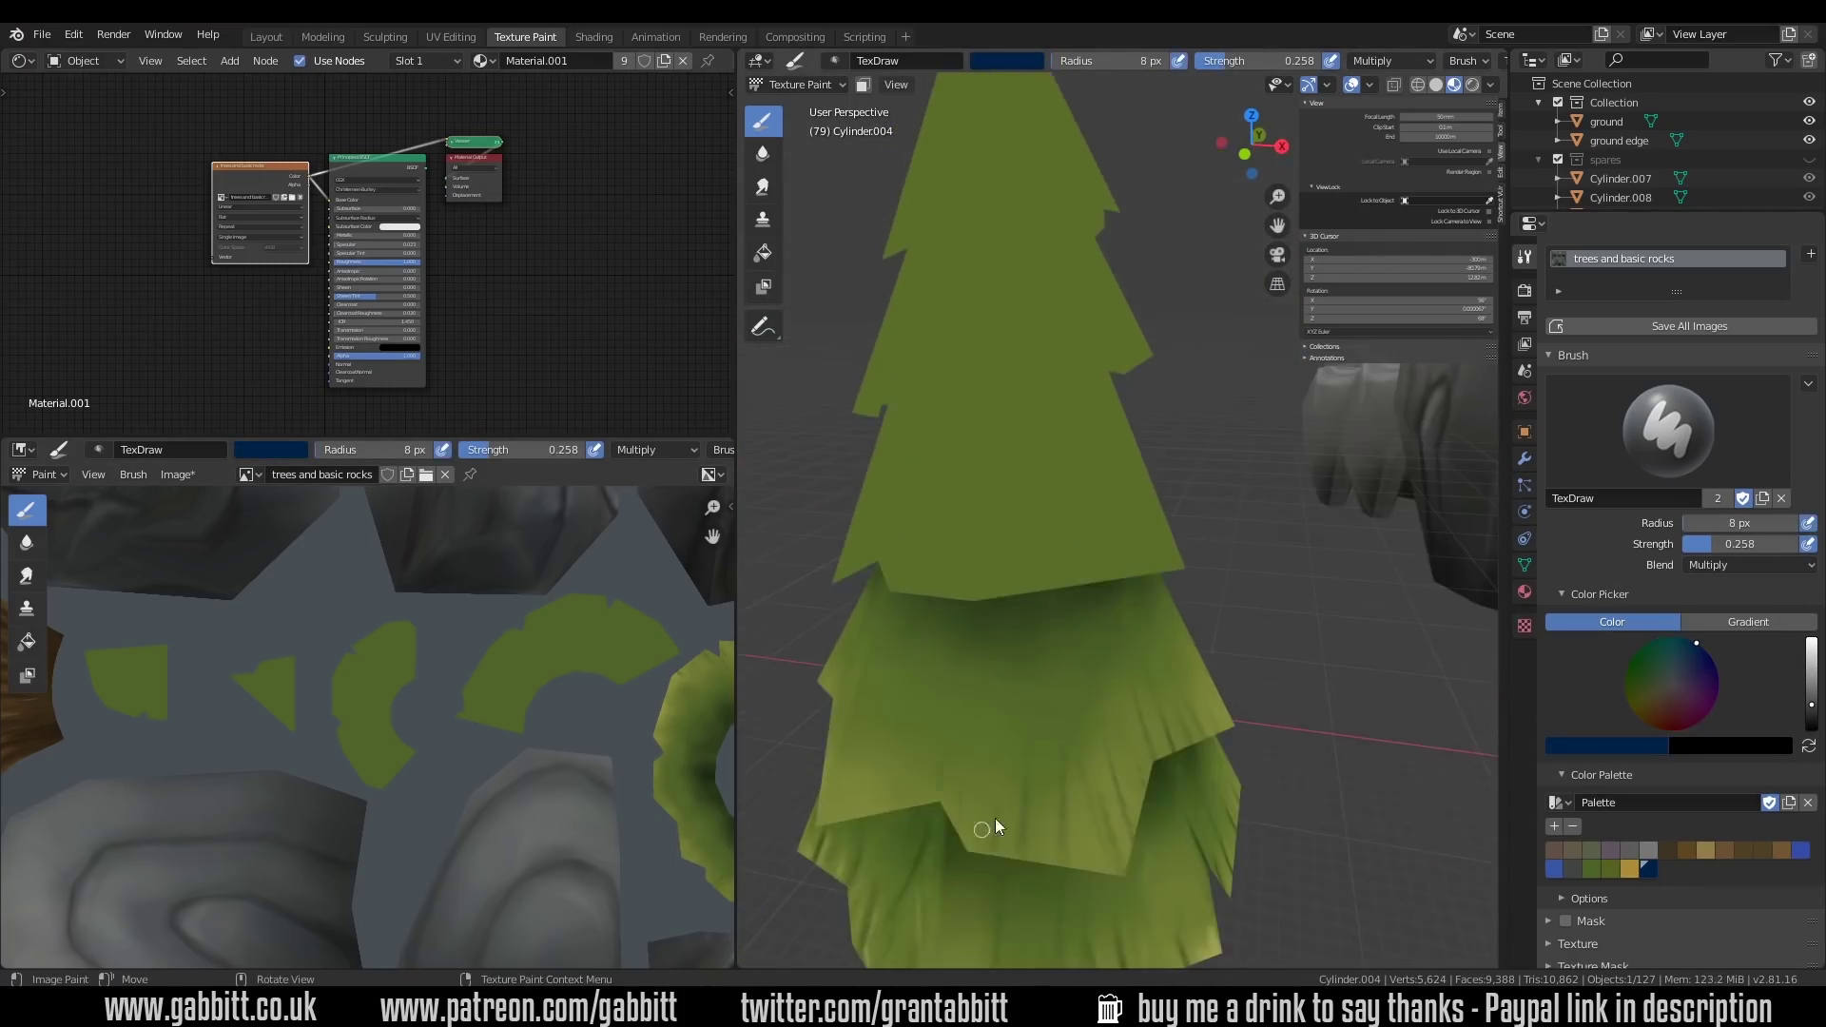
Pick a light yellow brush colour for the foliage highlights
{"action": "mouse_move", "coordinate": [994, 817]}
{"action": "middle_mouse_down"}
{"action": "mouse_move", "coordinate": [1076, 857]}
{"action": "mouse_move", "coordinate": [1211, 581]}
{"action": "mouse_move", "coordinate": [1116, 640]}
{"action": "mouse_move", "coordinate": [1048, 544]}
{"action": "mouse_move", "coordinate": [1093, 630]}
{"action": "mouse_move", "coordinate": [1279, 544]}
{"action": "mouse_move", "coordinate": [1153, 529]}
{"action": "mouse_move", "coordinate": [1080, 774]}
{"action": "middle_mouse_up"}
{"action": "scroll", "coordinate": [1076, 858], "scroll_direction": "down", "scroll_amount": 4}
{"action": "scroll", "coordinate": [1036, 585], "scroll_direction": "up", "scroll_amount": 2}
{"action": "left_click", "coordinate": [1629, 868]}
{"action": "scroll", "coordinate": [962, 614], "scroll_direction": "up", "scroll_amount": 4}
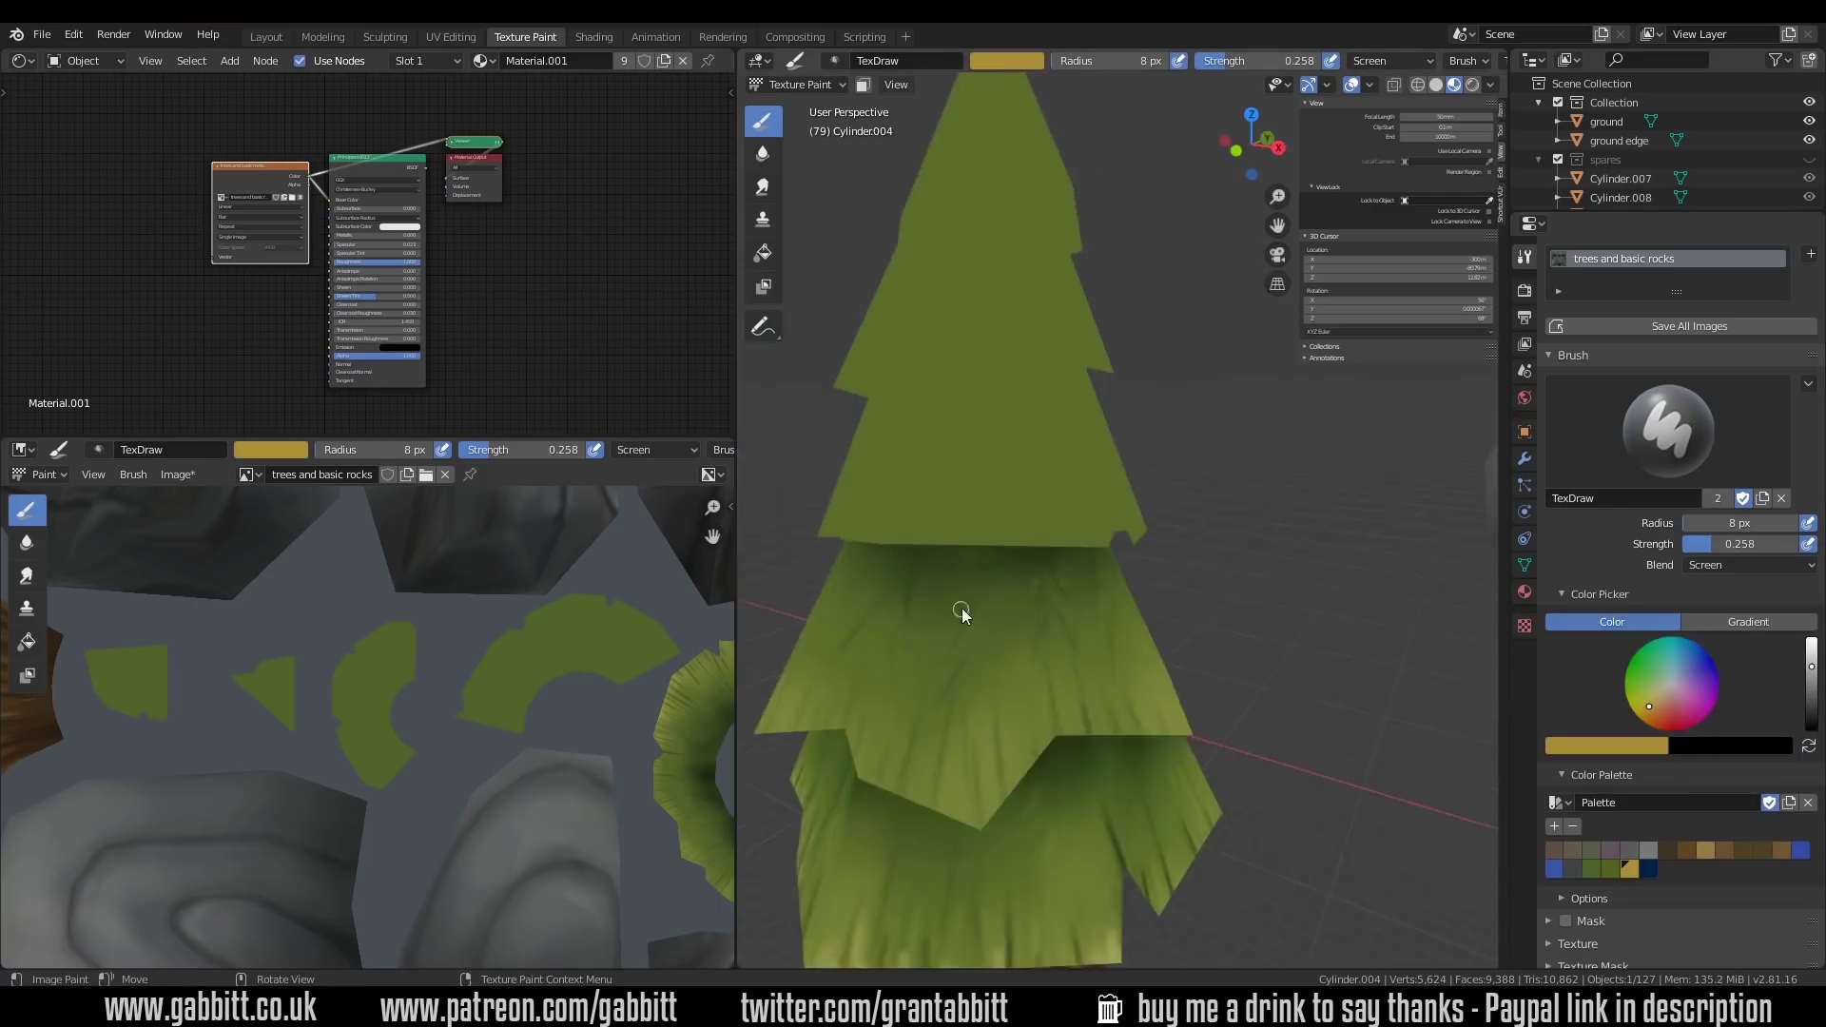
{"action": "scroll", "coordinate": [1279, 653], "scroll_direction": "down", "scroll_amount": 6}
Set the brush to Multiply at about 0.12 strength and view the tree tiers from below
{"action": "middle_click_drag", "start_coordinate": [1280, 704], "coordinate": [1241, 786]}
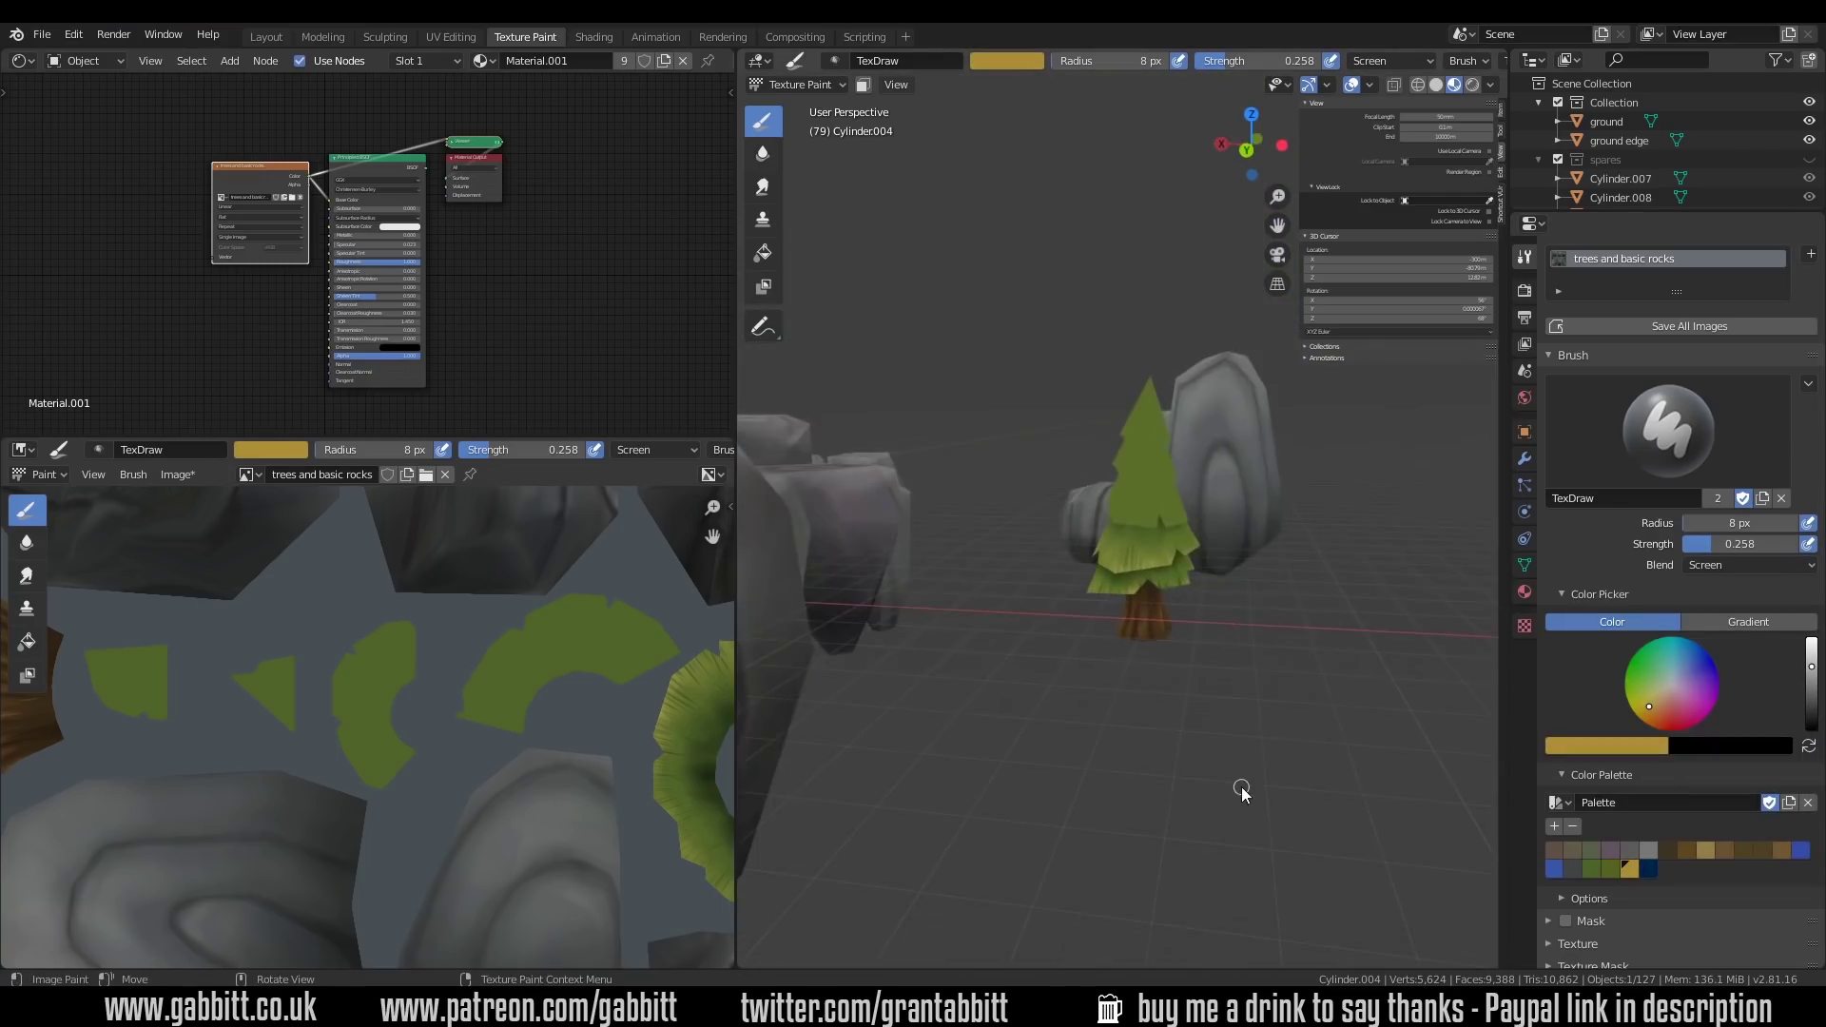
{"action": "scroll", "coordinate": [1245, 713], "scroll_direction": "up", "scroll_amount": 2}
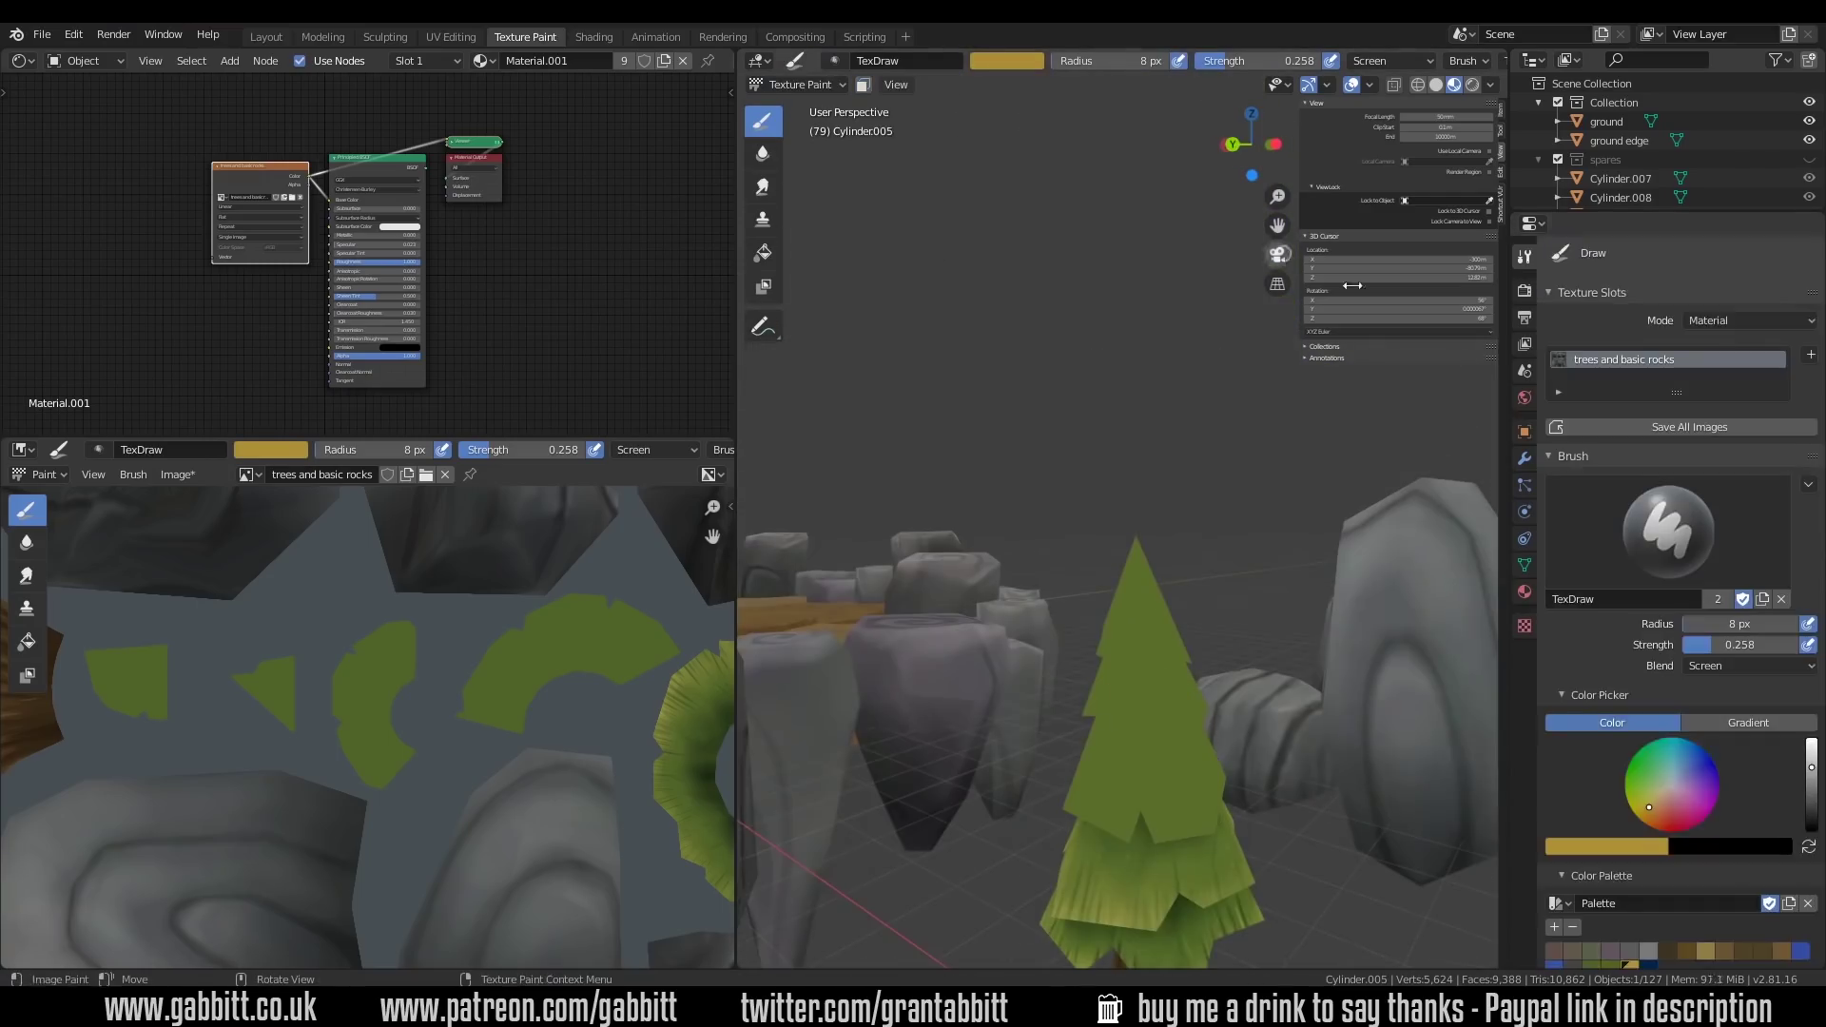
{"action": "left_click", "coordinate": [1750, 567]}
{"action": "left_click", "coordinate": [1736, 579]}
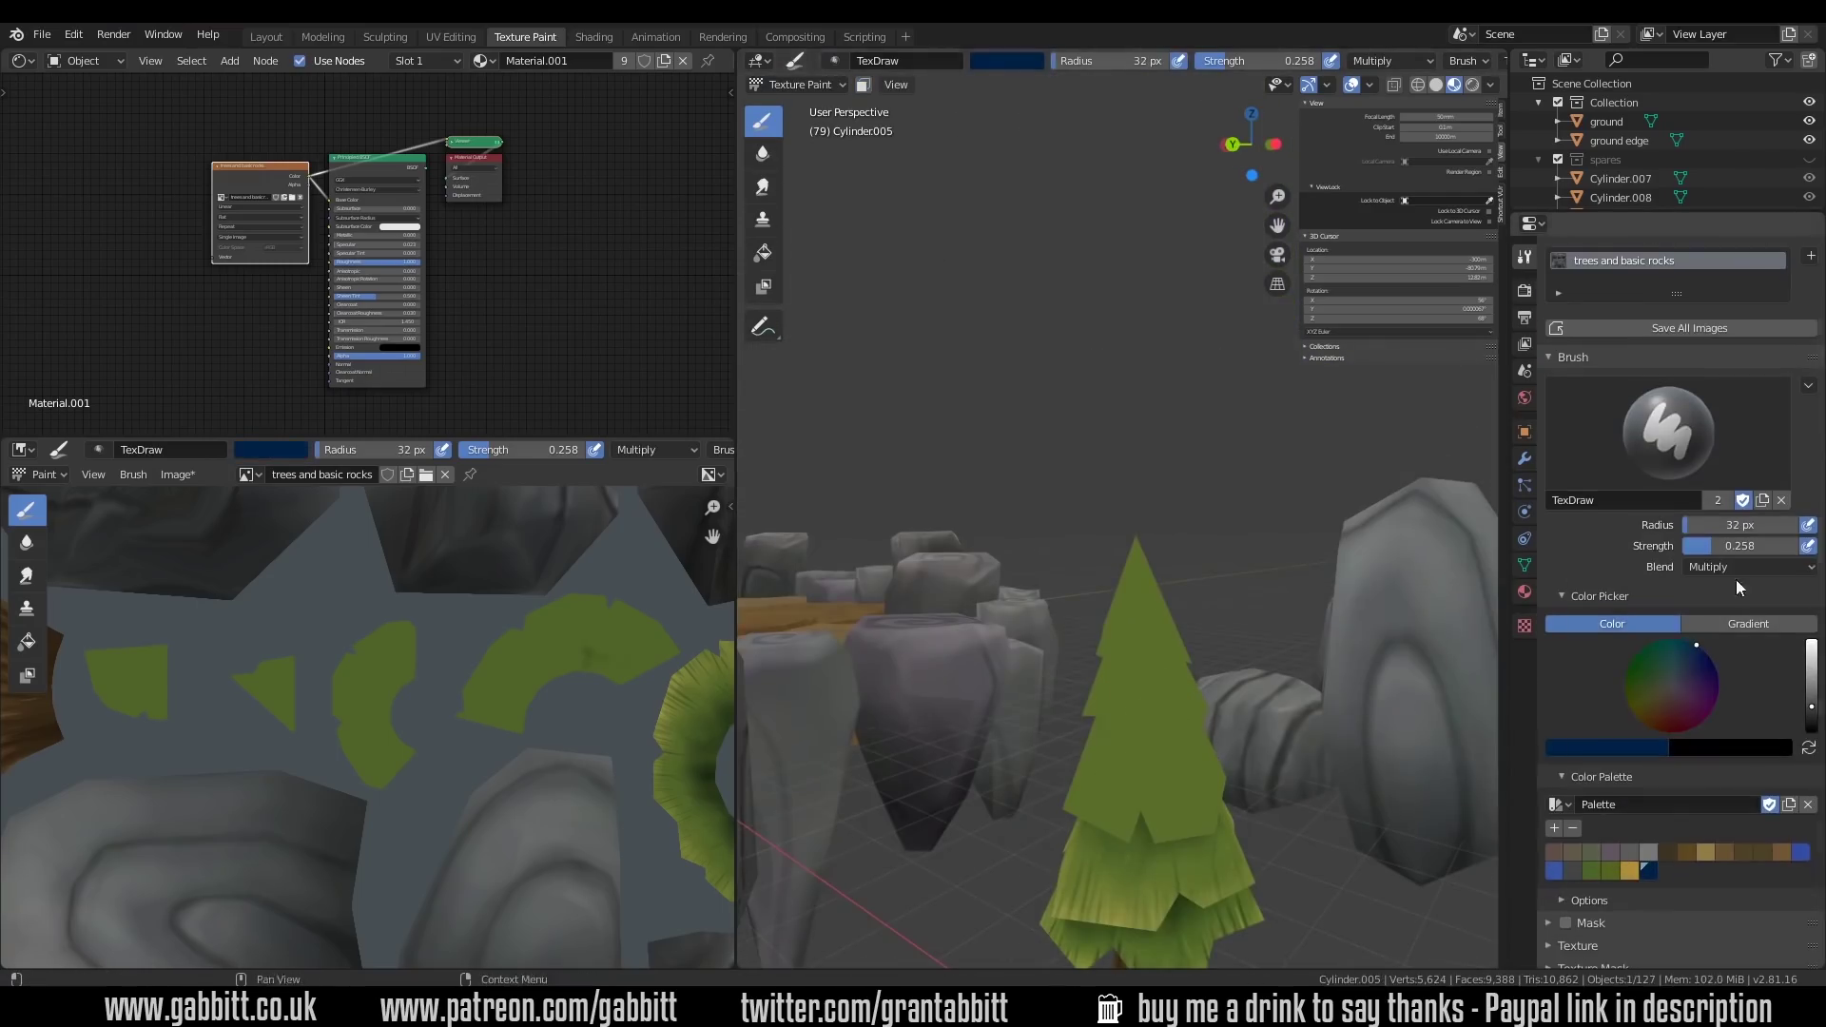
{"action": "left_click_drag", "start_coordinate": [1739, 544], "coordinate": [1698, 545]}
{"action": "mouse_move", "coordinate": [1217, 656]}
{"action": "middle_mouse_down"}
{"action": "mouse_move", "coordinate": [1113, 704]}
{"action": "mouse_move", "coordinate": [1143, 707]}
{"action": "mouse_move", "coordinate": [1092, 673]}
{"action": "mouse_move", "coordinate": [1103, 703]}
{"action": "middle_mouse_up"}
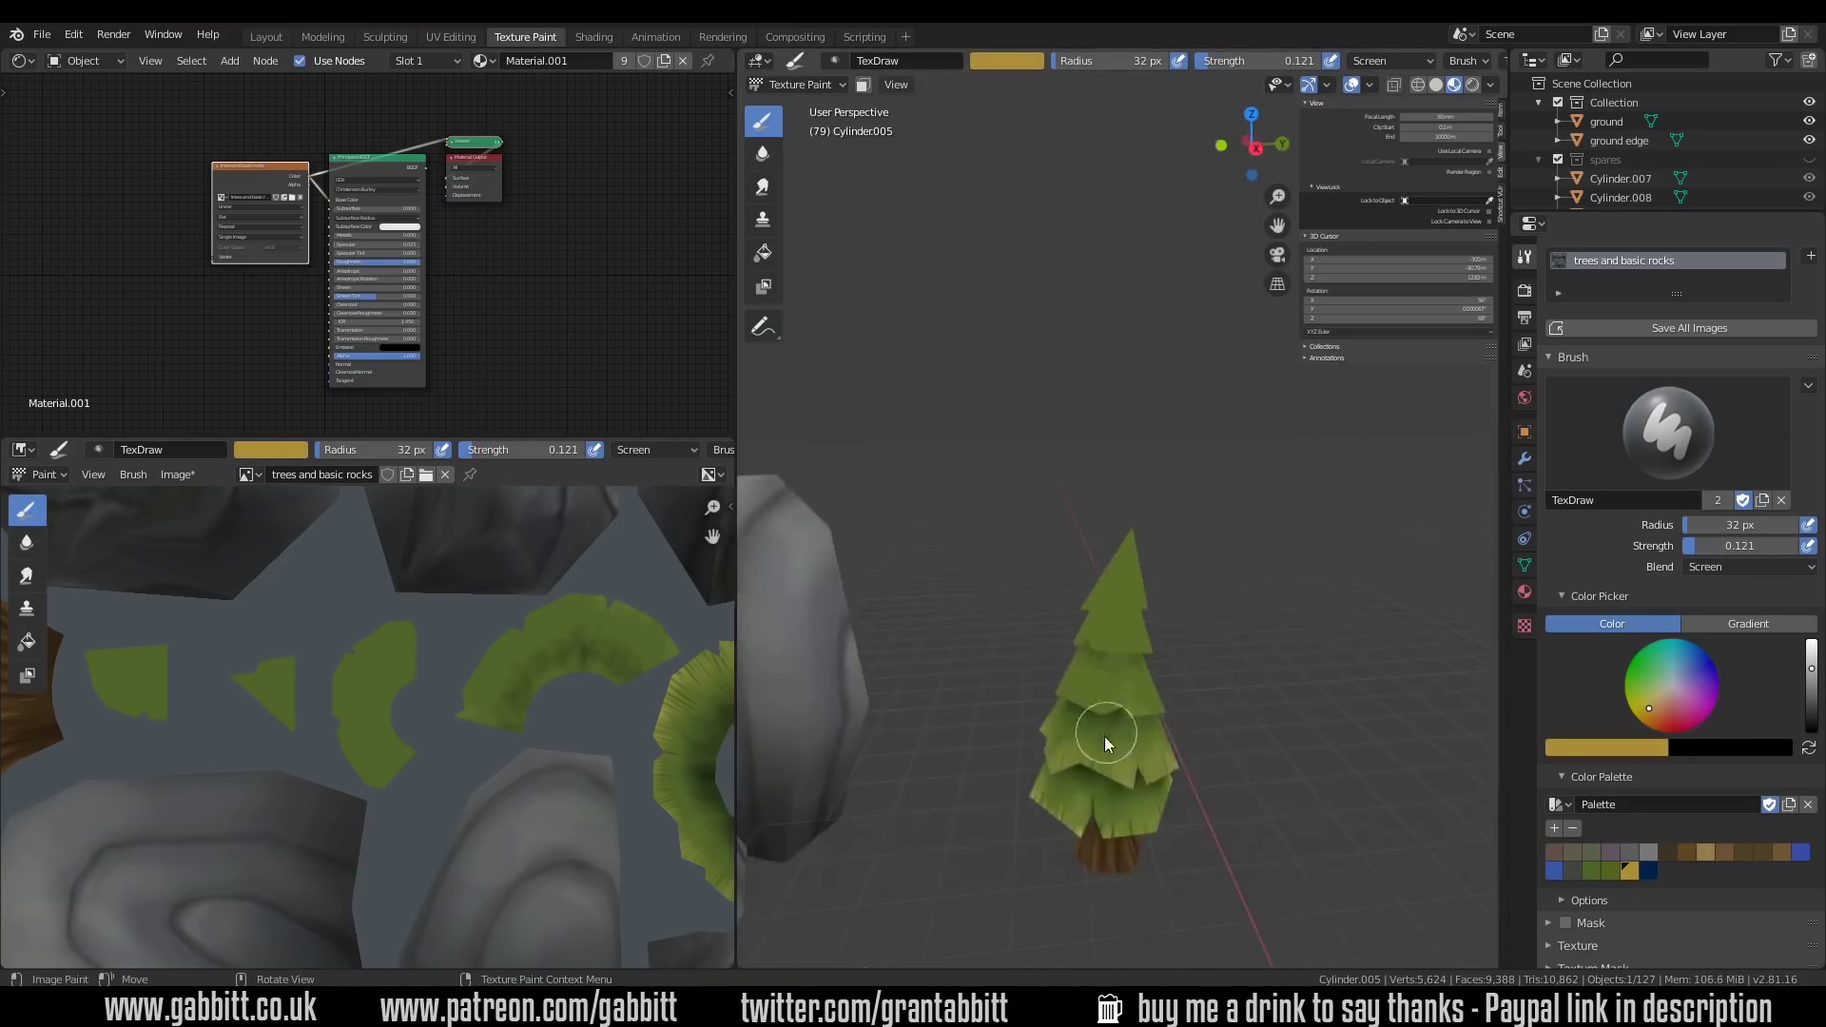
{"action": "middle_click_drag", "start_coordinate": [1104, 735], "coordinate": [1219, 596]}
{"action": "scroll", "coordinate": [1219, 596], "scroll_direction": "up", "scroll_amount": 4}
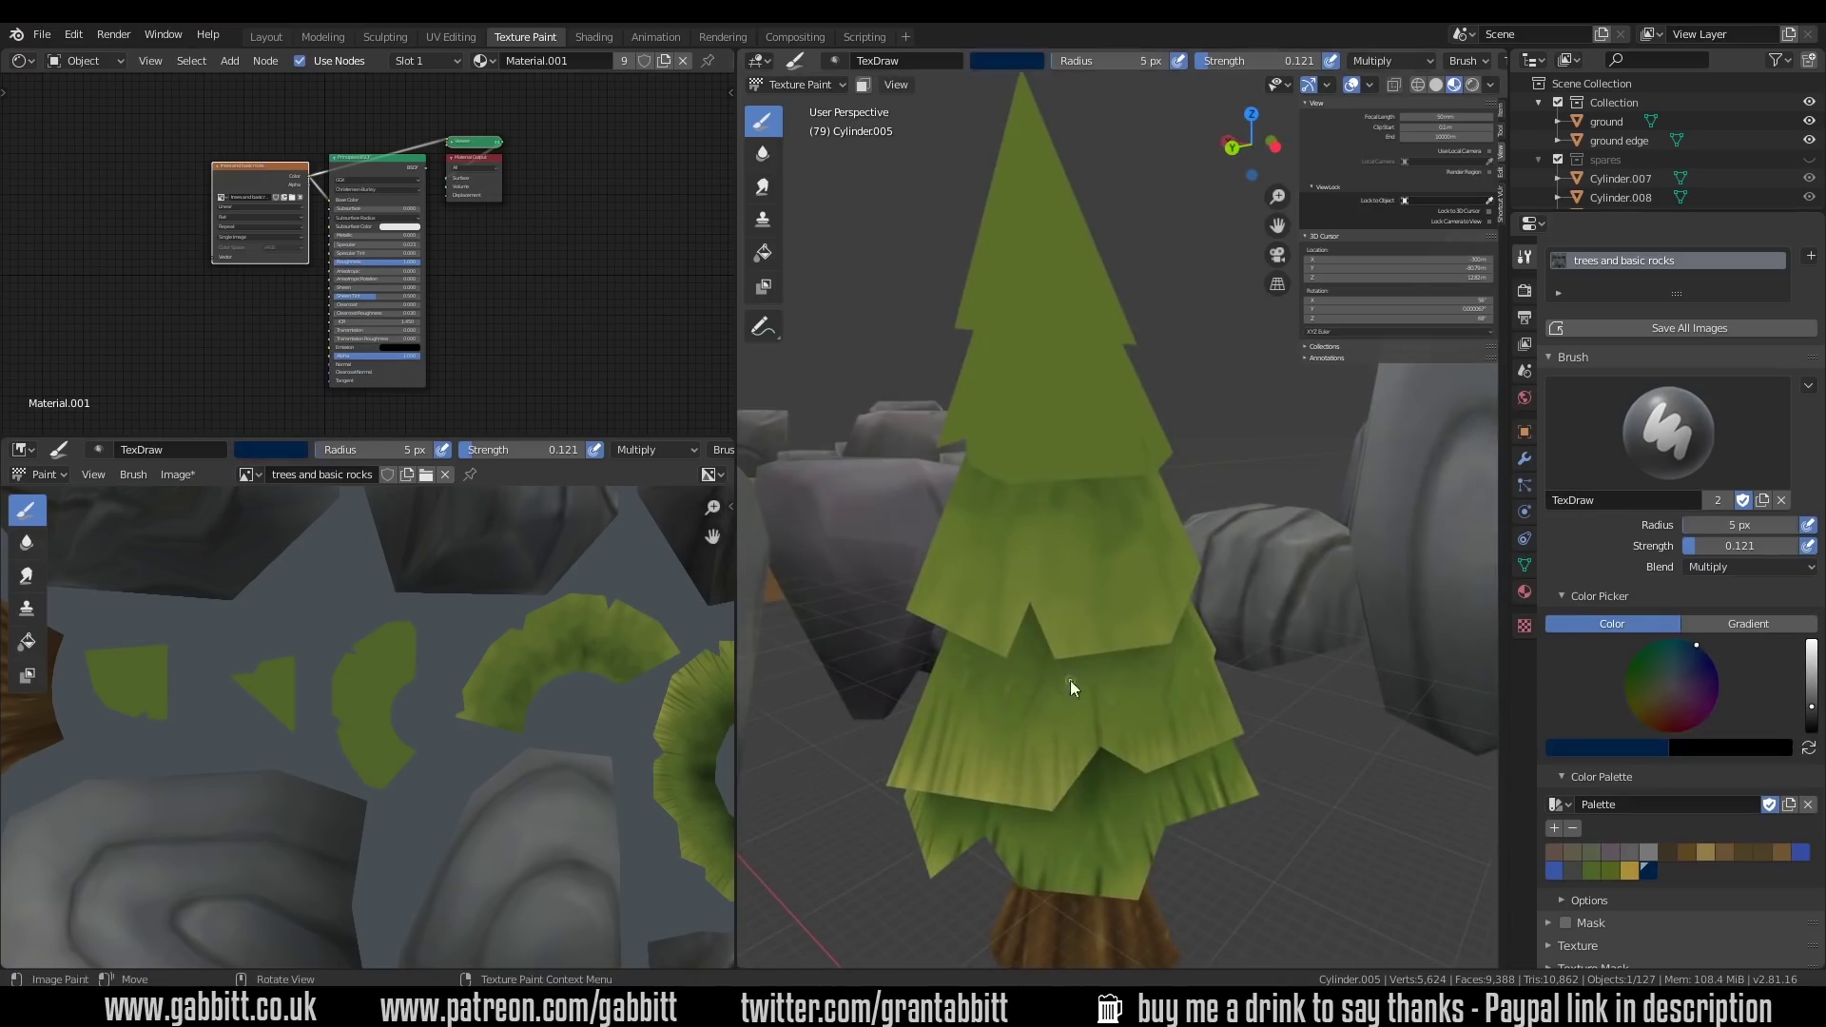
{"action": "mouse_move", "coordinate": [1076, 681]}
{"action": "middle_mouse_down"}
{"action": "mouse_move", "coordinate": [995, 693]}
{"action": "mouse_move", "coordinate": [1024, 761]}
{"action": "mouse_move", "coordinate": [1119, 798]}
{"action": "mouse_move", "coordinate": [1178, 623]}
{"action": "mouse_move", "coordinate": [1284, 643]}
{"action": "mouse_move", "coordinate": [1238, 624]}
{"action": "mouse_move", "coordinate": [1125, 463]}
{"action": "mouse_move", "coordinate": [1312, 733]}
{"action": "mouse_move", "coordinate": [1014, 766]}
{"action": "mouse_move", "coordinate": [1259, 640]}
{"action": "mouse_move", "coordinate": [1156, 695]}
{"action": "middle_mouse_up"}
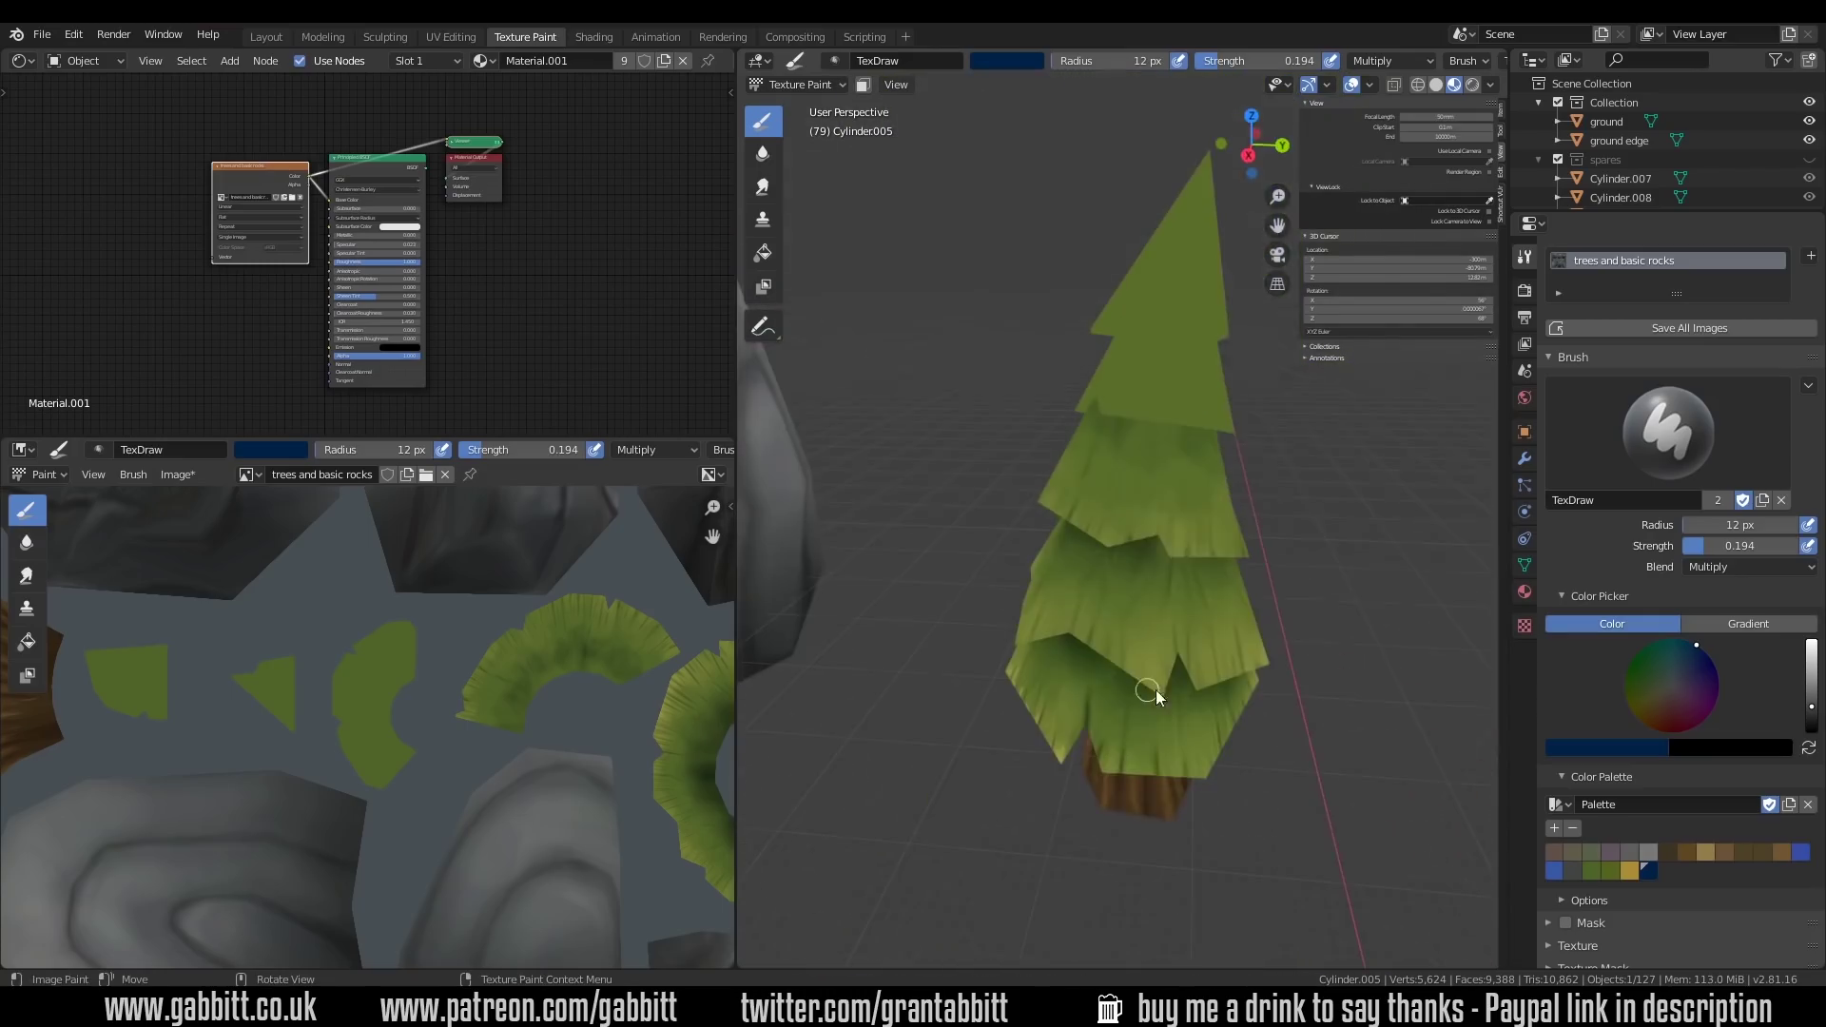
Pick a gold highlight colour, then bring the island toward a top-down view
{"action": "left_click", "coordinate": [1630, 869]}
{"action": "mouse_move", "coordinate": [1284, 618]}
{"action": "middle_mouse_down"}
{"action": "mouse_move", "coordinate": [1109, 512]}
{"action": "mouse_move", "coordinate": [986, 529]}
{"action": "mouse_move", "coordinate": [1307, 772]}
{"action": "middle_mouse_up"}
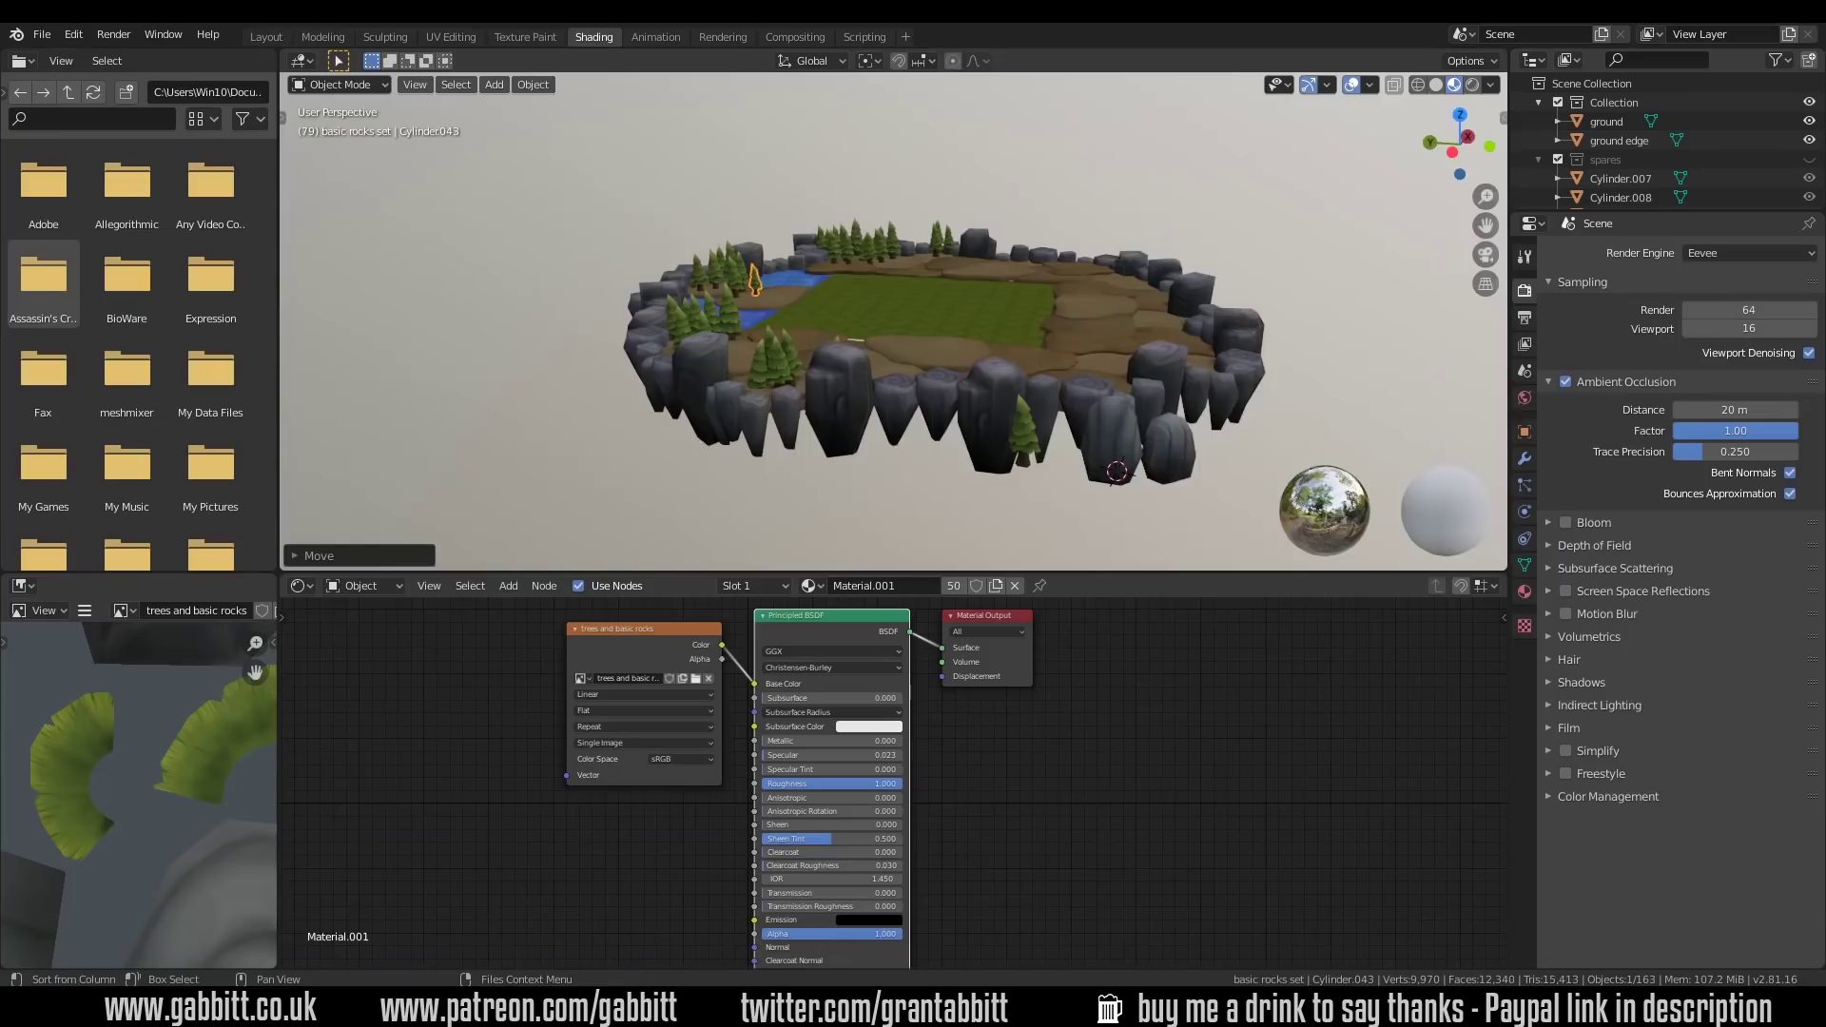
{"action": "mouse_move", "coordinate": [665, 380]}
{"action": "middle_mouse_down"}
{"action": "mouse_move", "coordinate": [722, 348]}
{"action": "mouse_move", "coordinate": [936, 327]}
{"action": "mouse_move", "coordinate": [586, 138]}
{"action": "middle_mouse_up"}
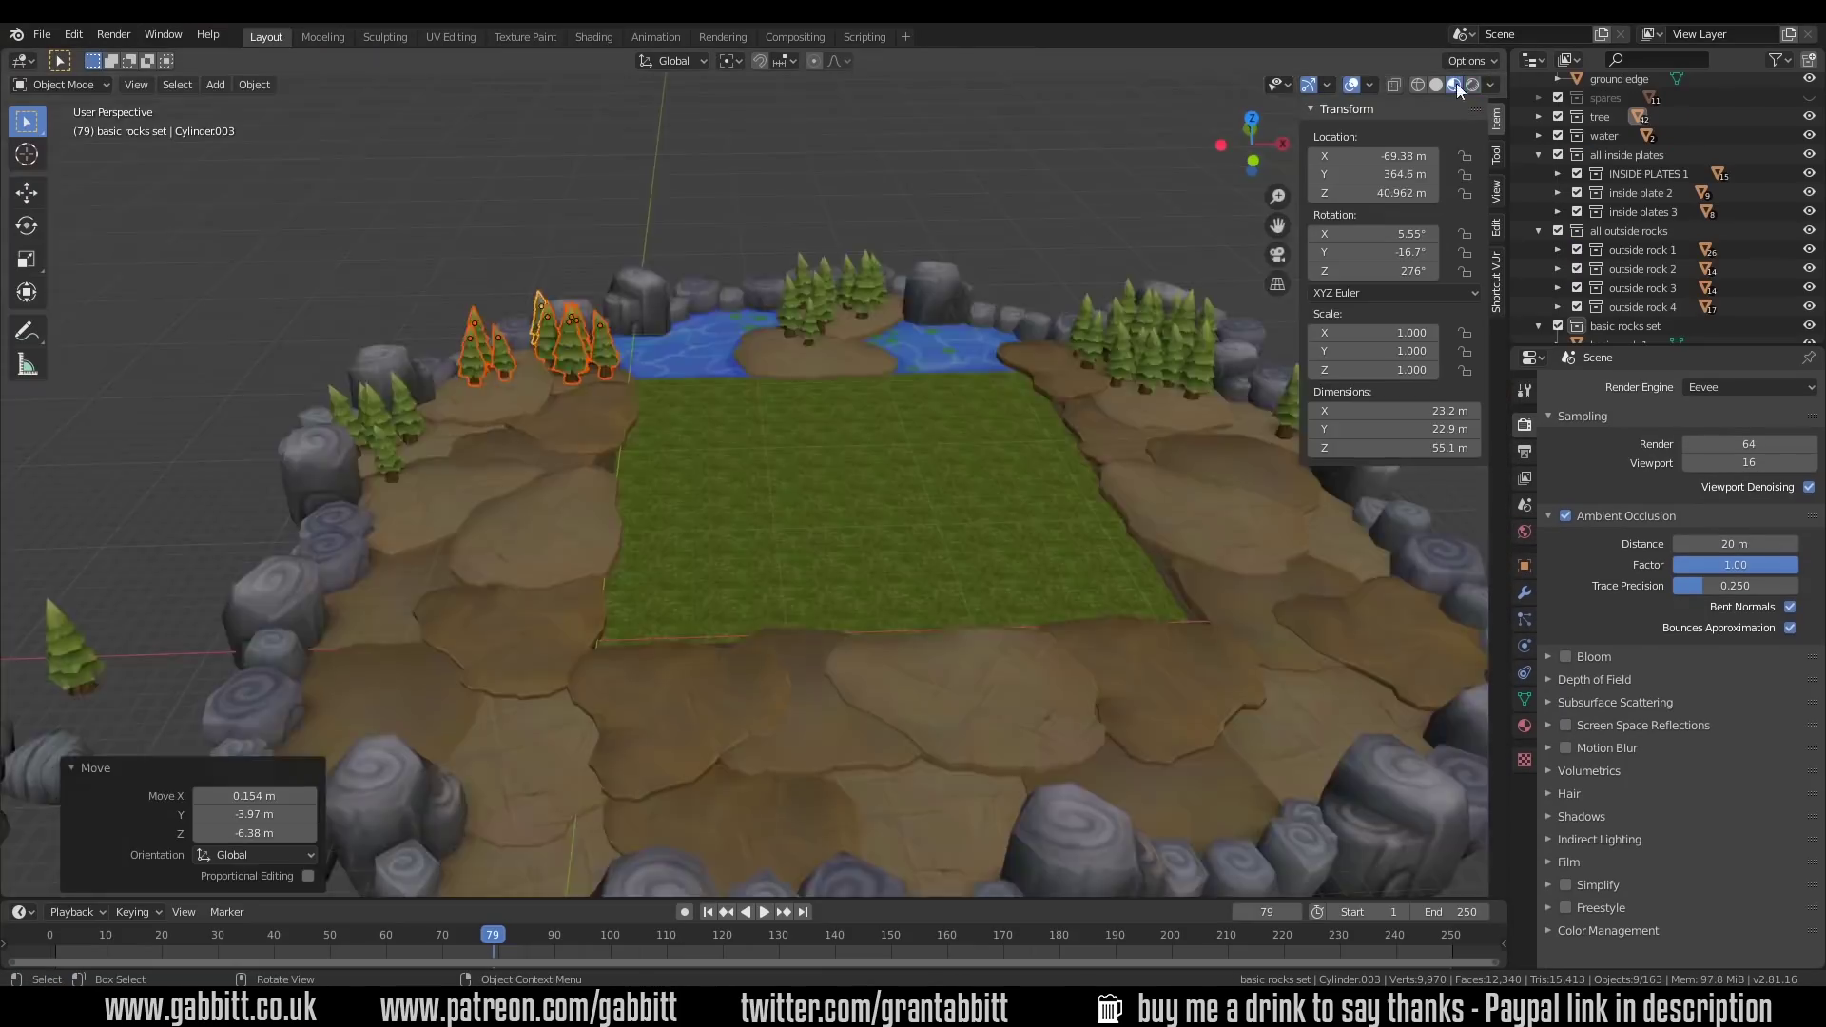
In top view, move the selected pine trees onto the island's ledge among the others
{"action": "key", "text": "KP_7"}
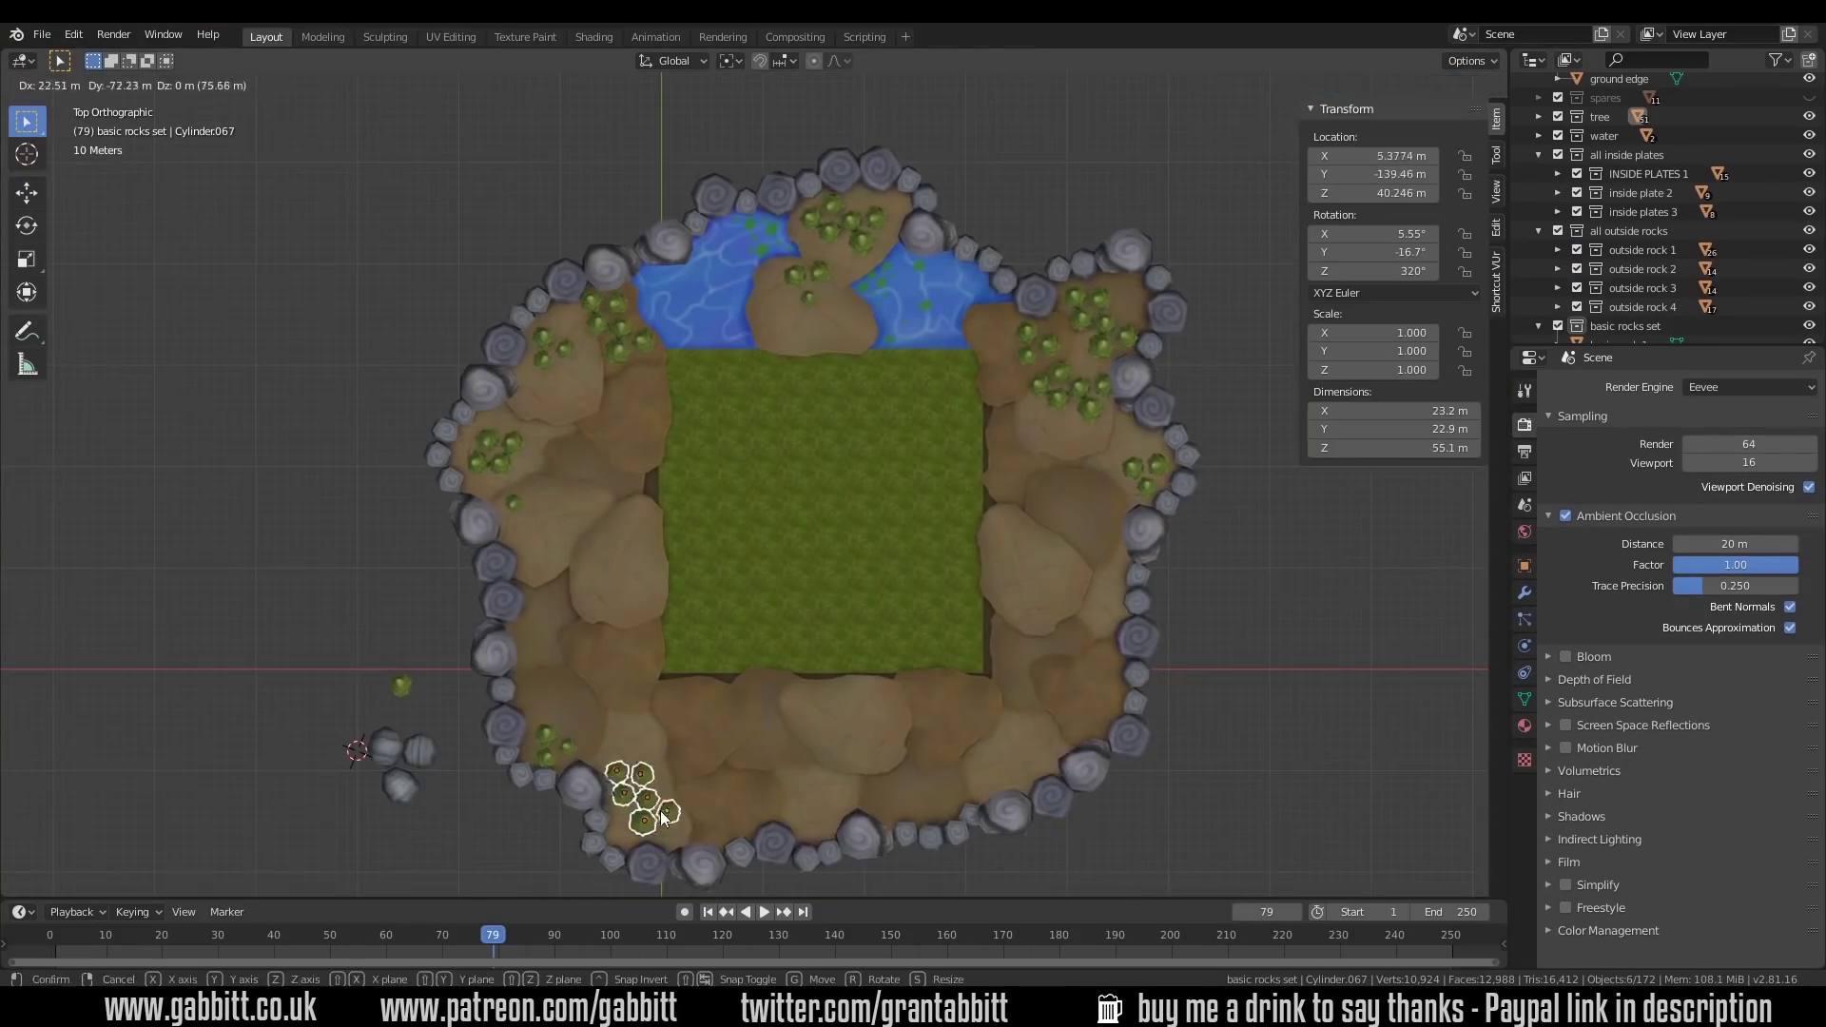
{"action": "middle_click_drag", "start_coordinate": [608, 532], "coordinate": [698, 488]}
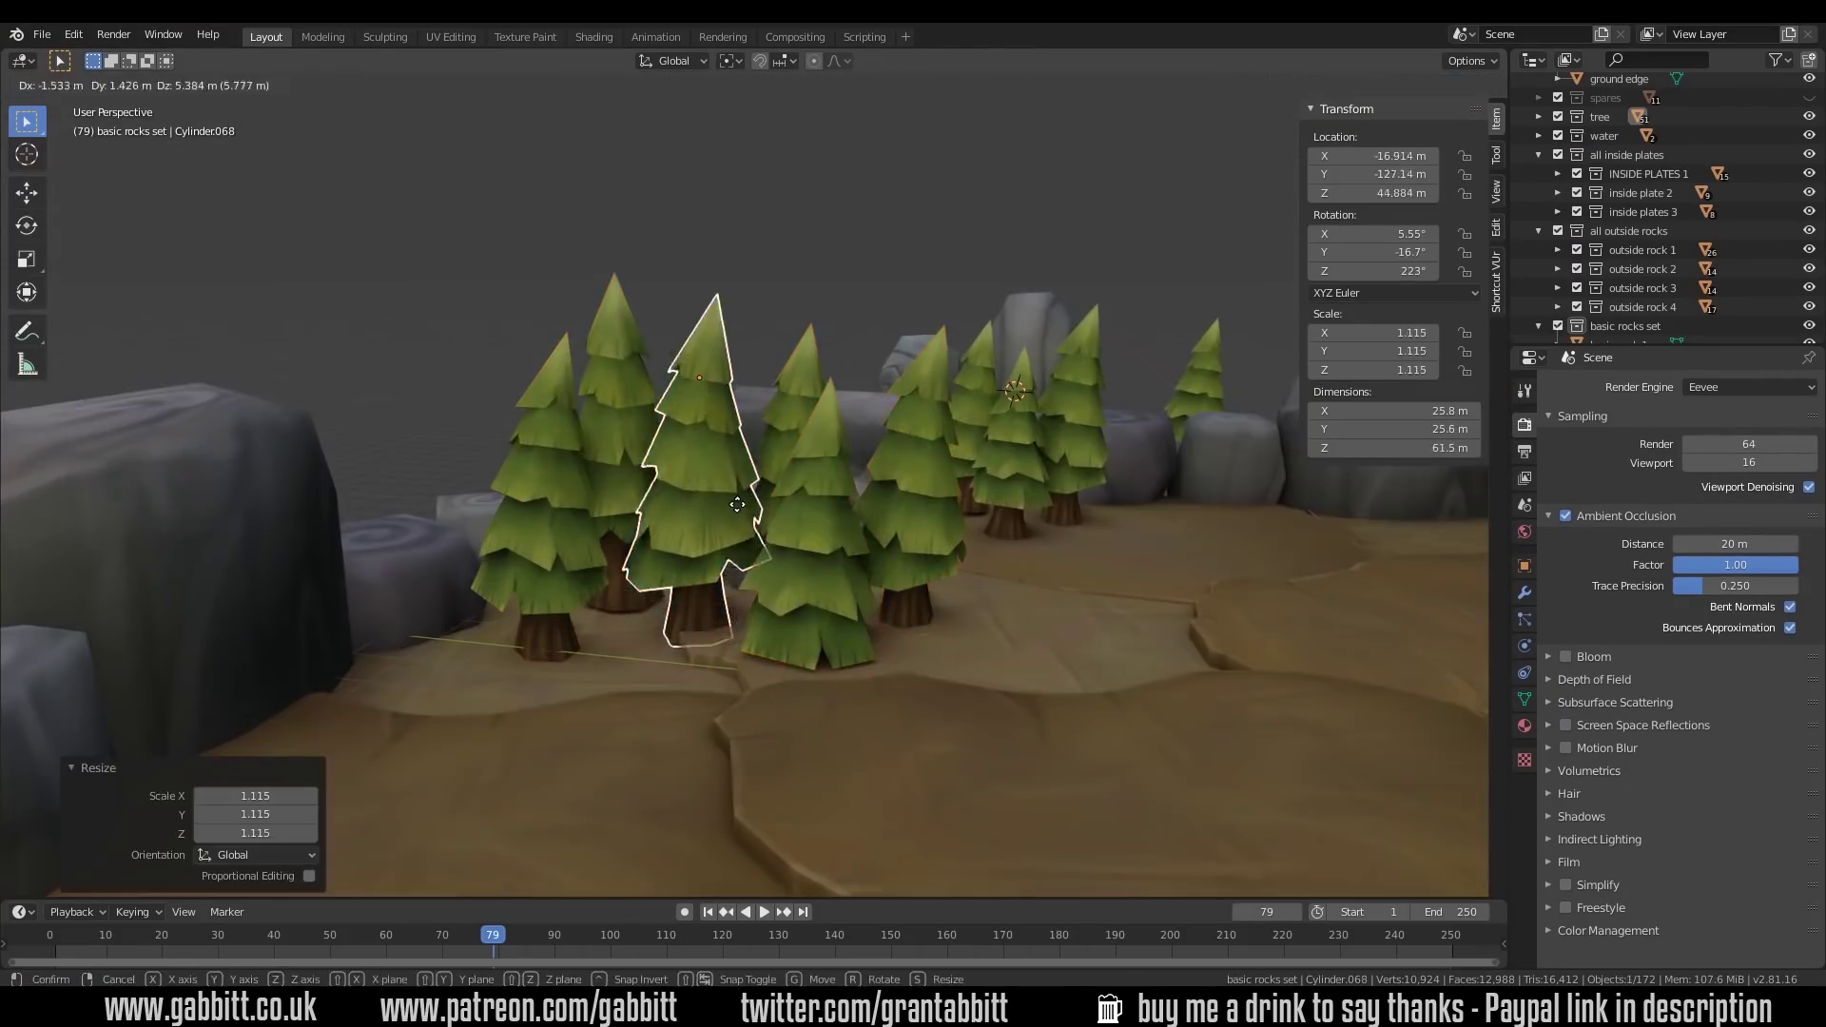
{"action": "key", "text": "g"}
{"action": "middle_click_drag", "start_coordinate": [855, 476], "coordinate": [999, 570]}
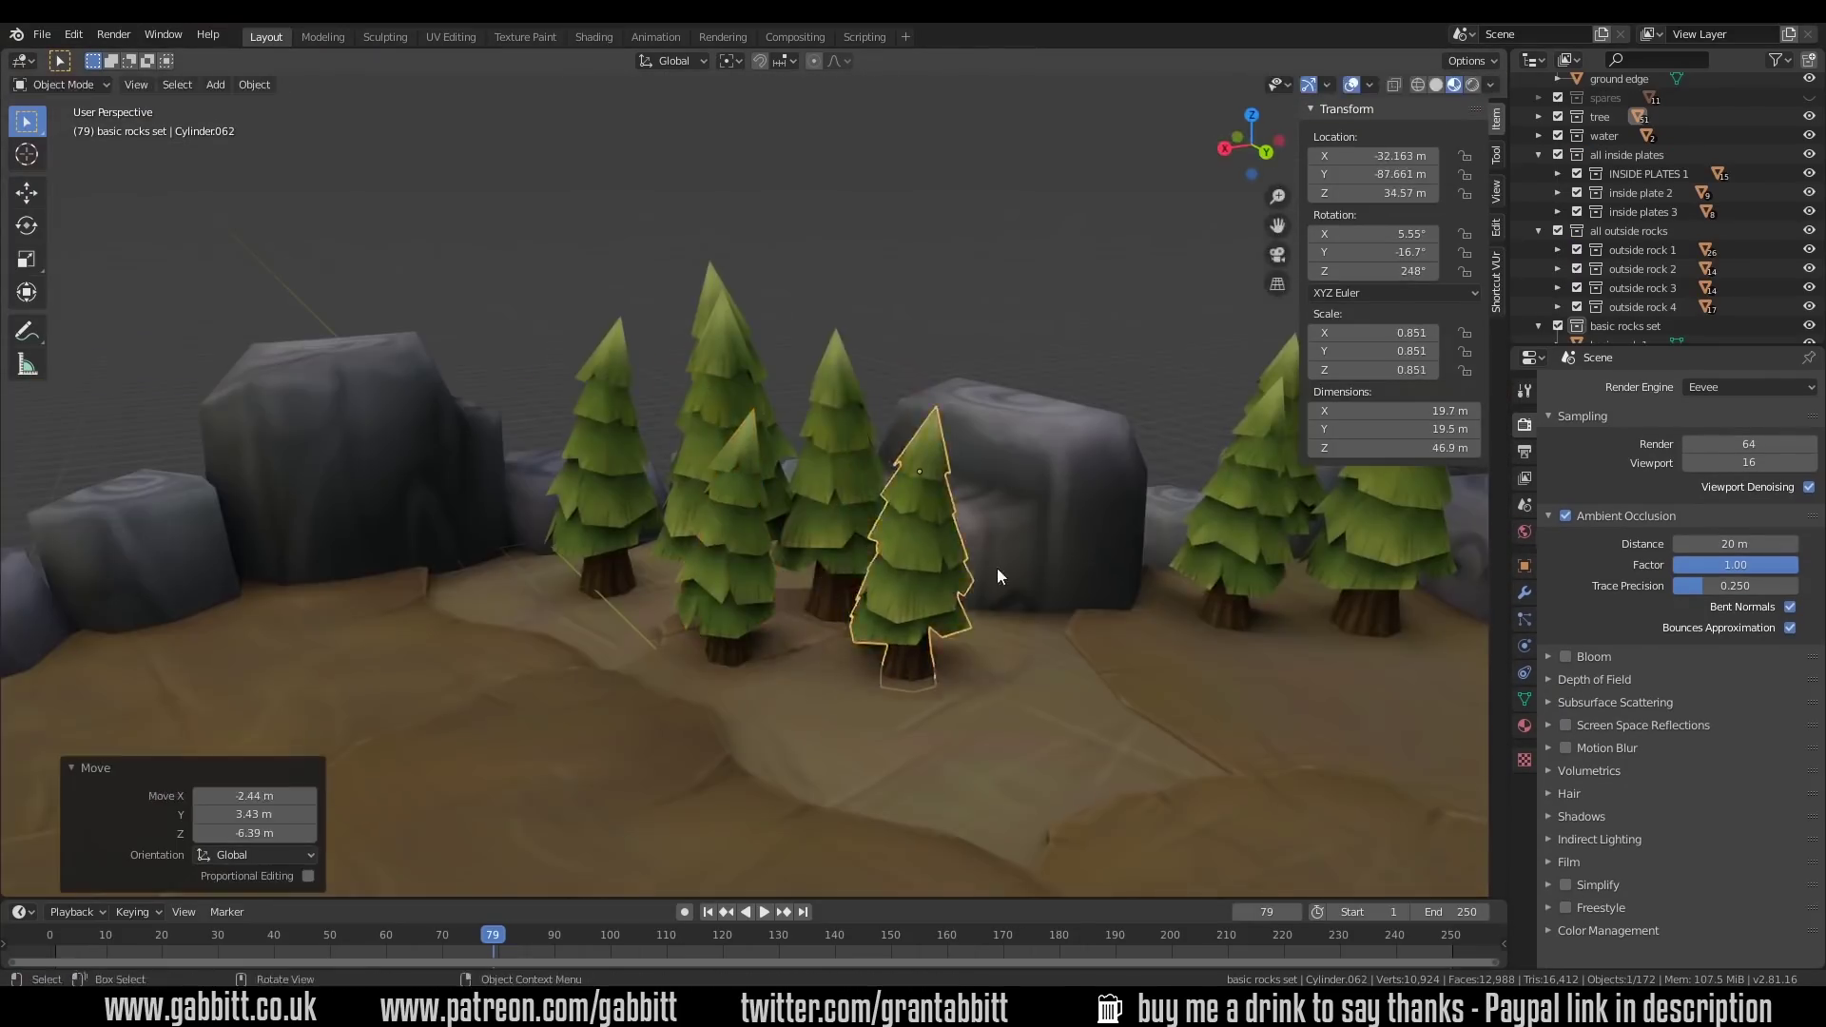
Duplicate a bush cluster over the grass field and place the copy nearby
{"action": "scroll", "coordinate": [1000, 570], "scroll_direction": "down", "scroll_amount": 5}
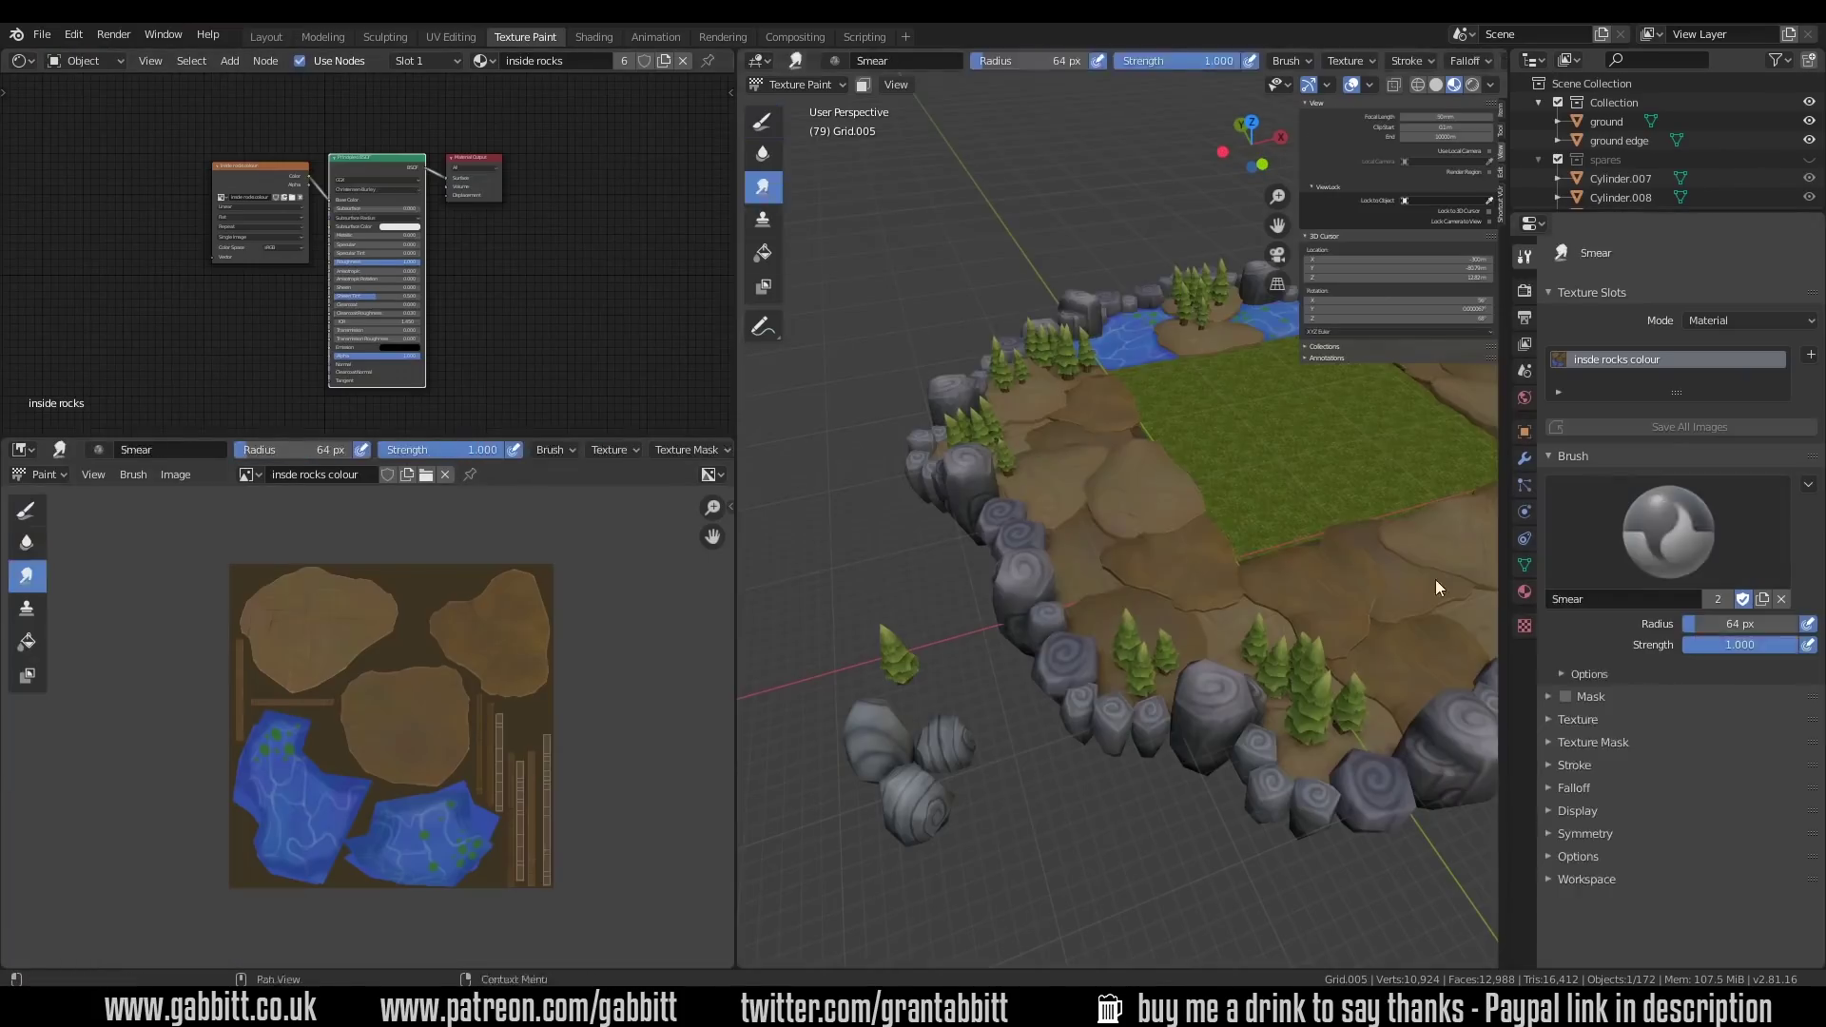
{"action": "middle_click_drag", "start_coordinate": [1236, 570], "coordinate": [1364, 583]}
{"action": "scroll", "coordinate": [1363, 584], "scroll_direction": "up", "scroll_amount": 4}
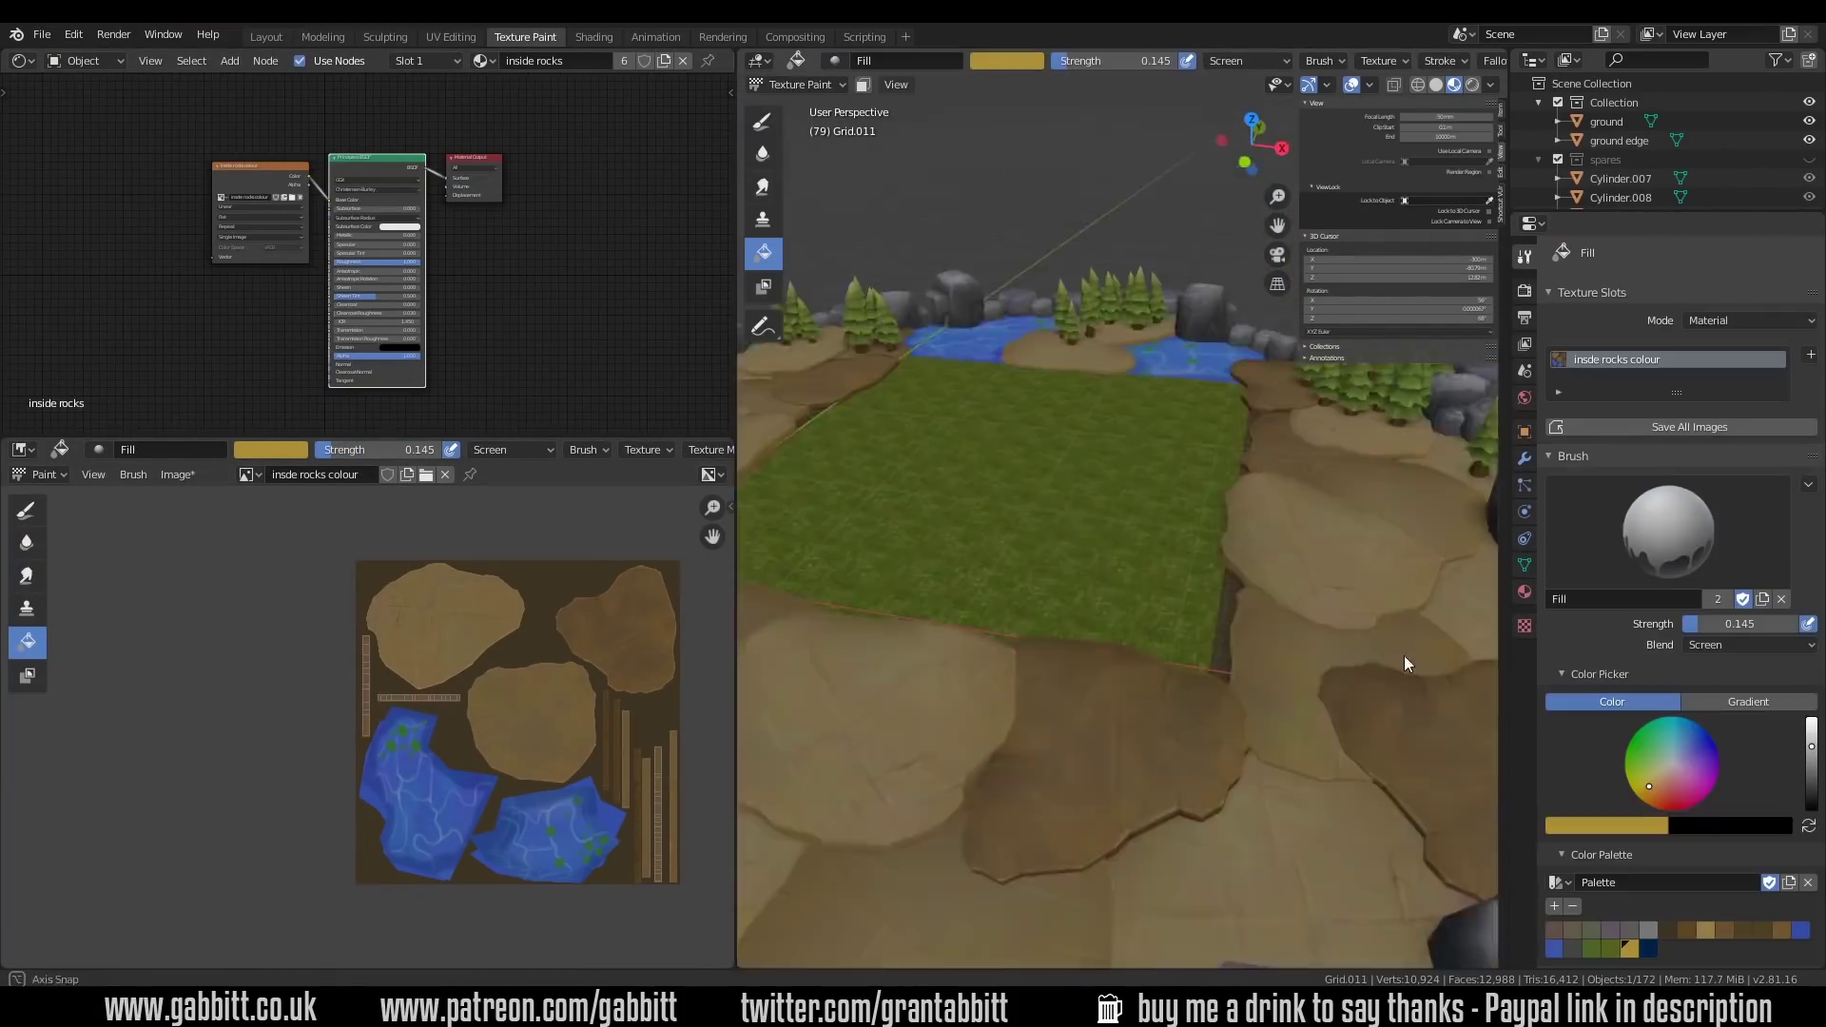
{"action": "middle_click_drag", "start_coordinate": [1403, 654], "coordinate": [1236, 523]}
{"action": "middle_click_drag", "start_coordinate": [1238, 530], "coordinate": [822, 222]}
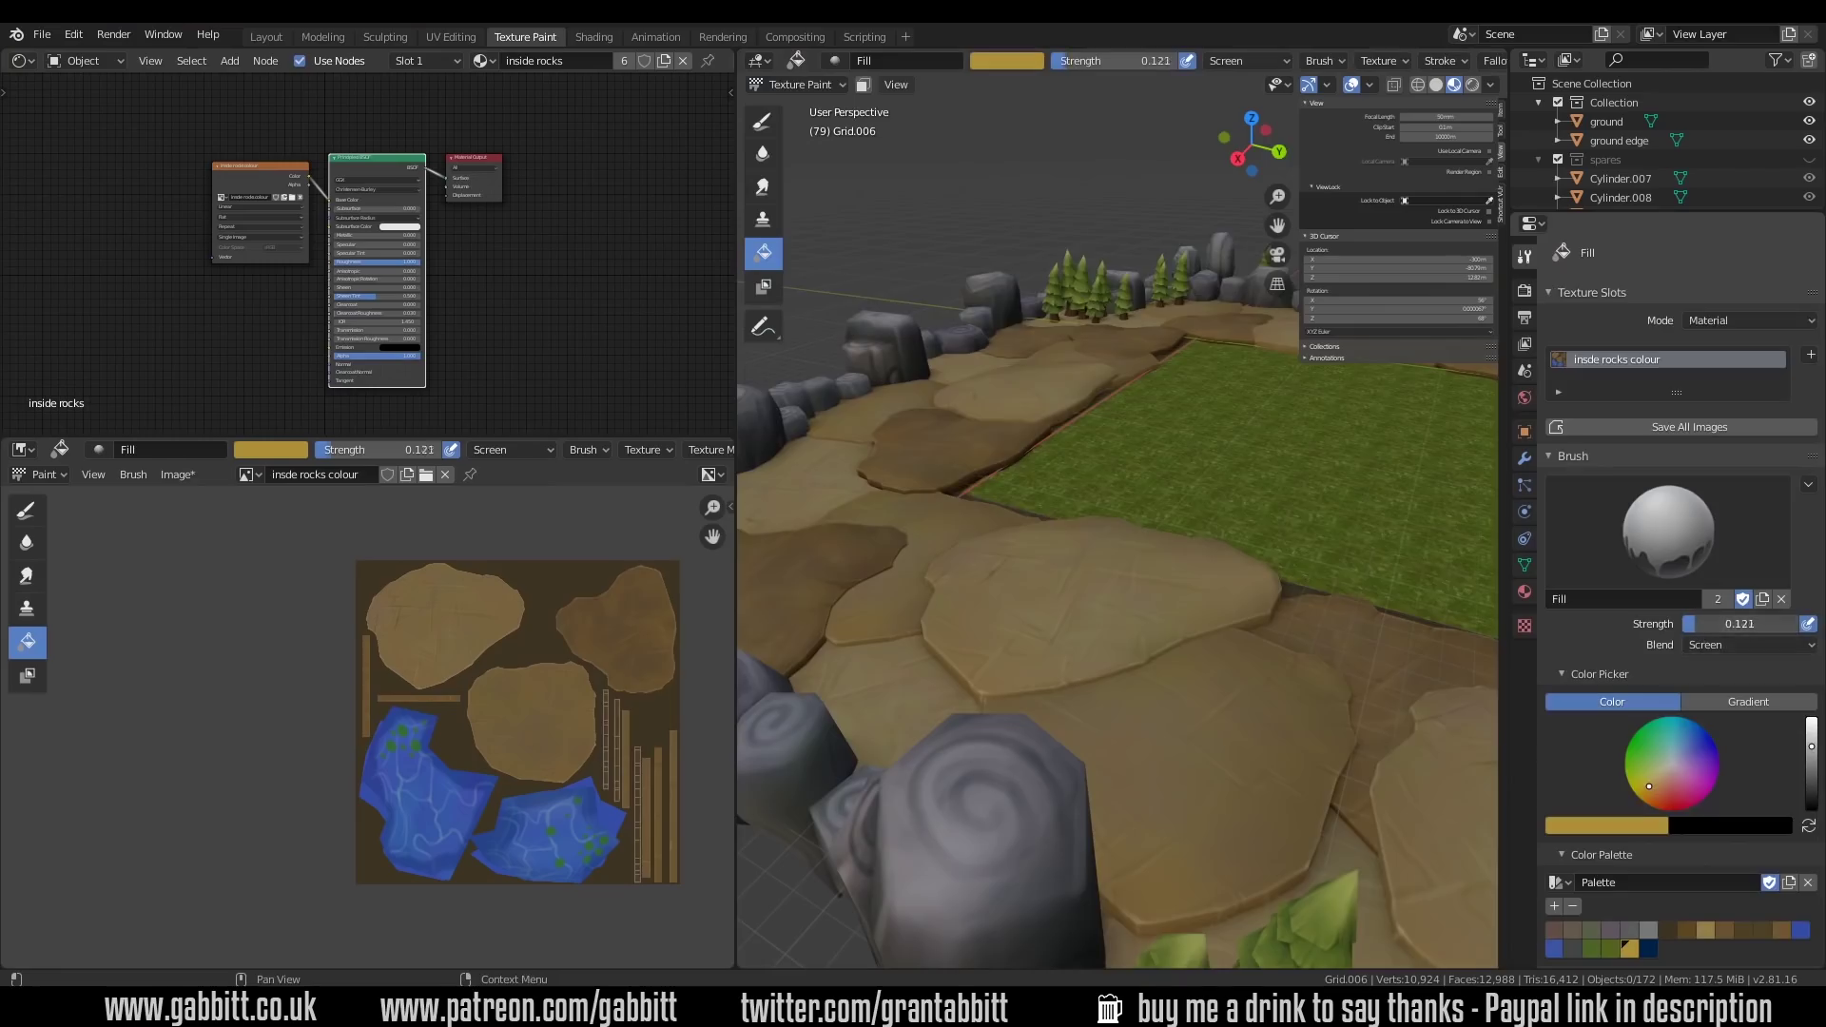
{"action": "scroll", "coordinate": [1248, 572], "scroll_direction": "down", "scroll_amount": 5}
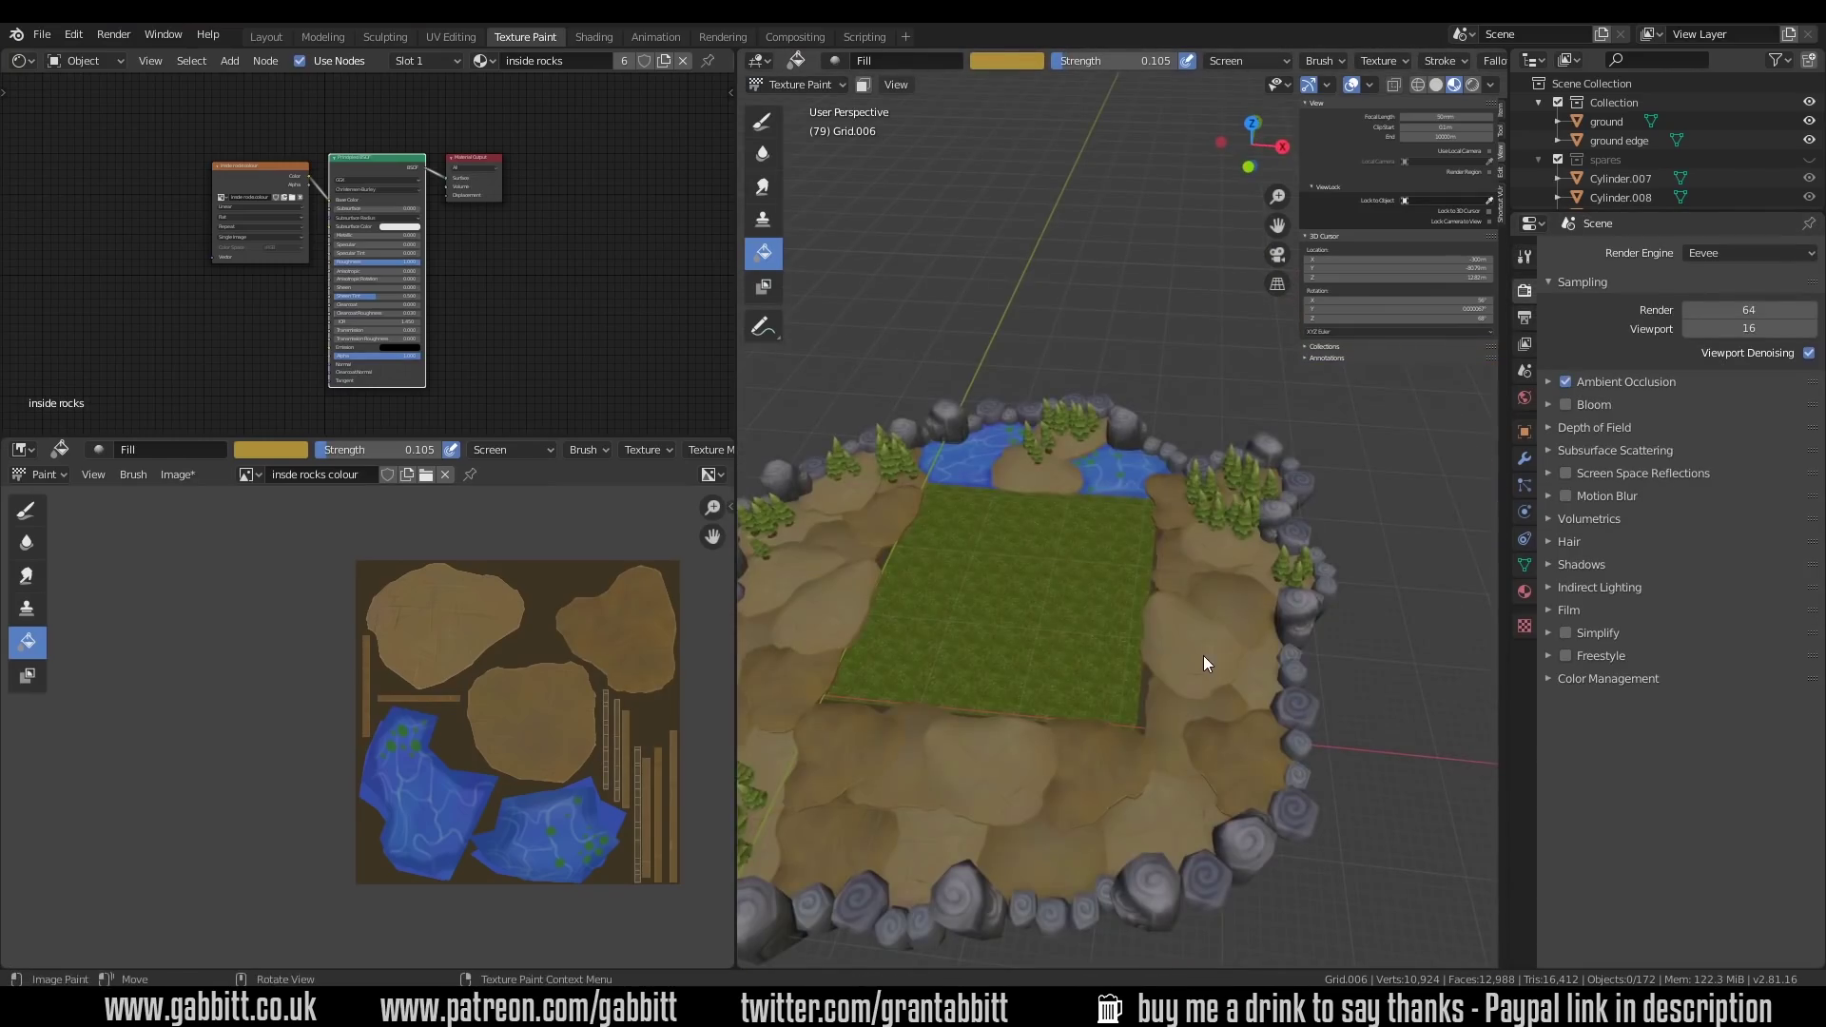
{"action": "middle_click_drag", "start_coordinate": [1202, 654], "coordinate": [1225, 545]}
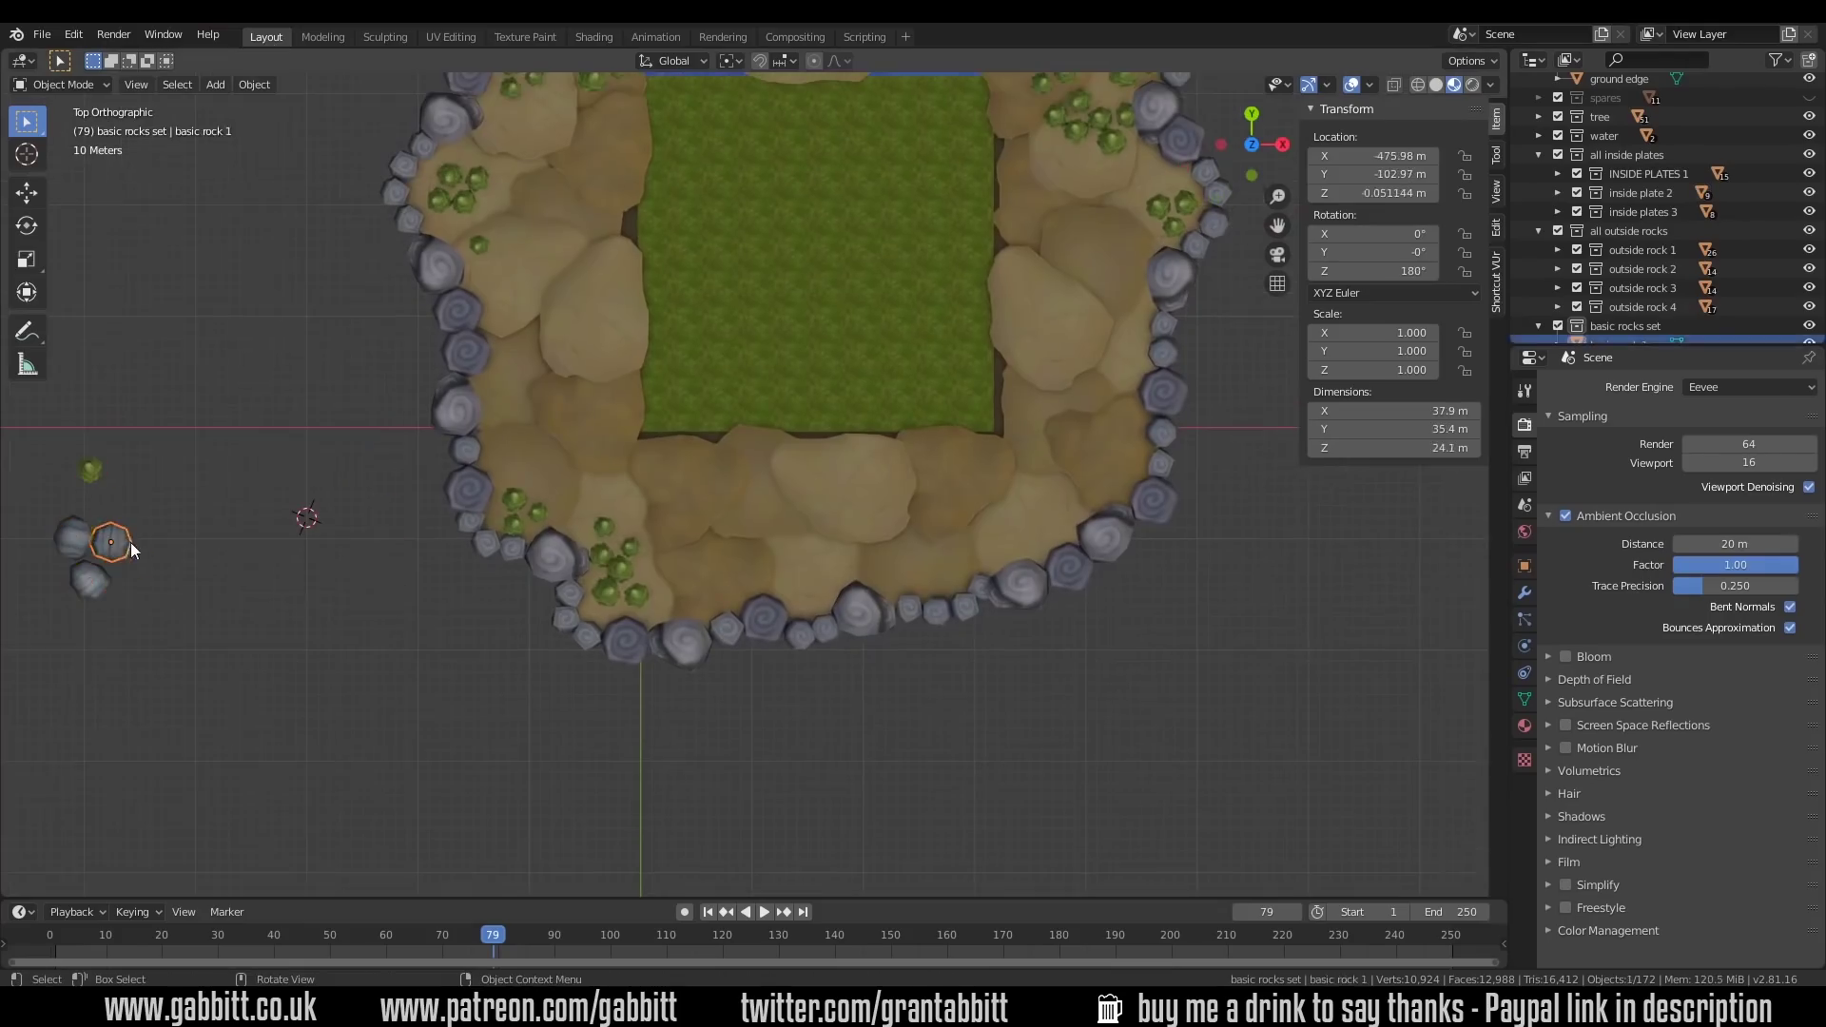
{"action": "left_click", "coordinate": [937, 533]}
{"action": "key", "text": "shift+d"}
{"action": "left_click", "coordinate": [1103, 438]}
Select two more bushes and move them to a new spot on the island
{"action": "left_click", "coordinate": [1157, 205]}
{"action": "left_click", "coordinate": [1183, 203], "text": "shift"}
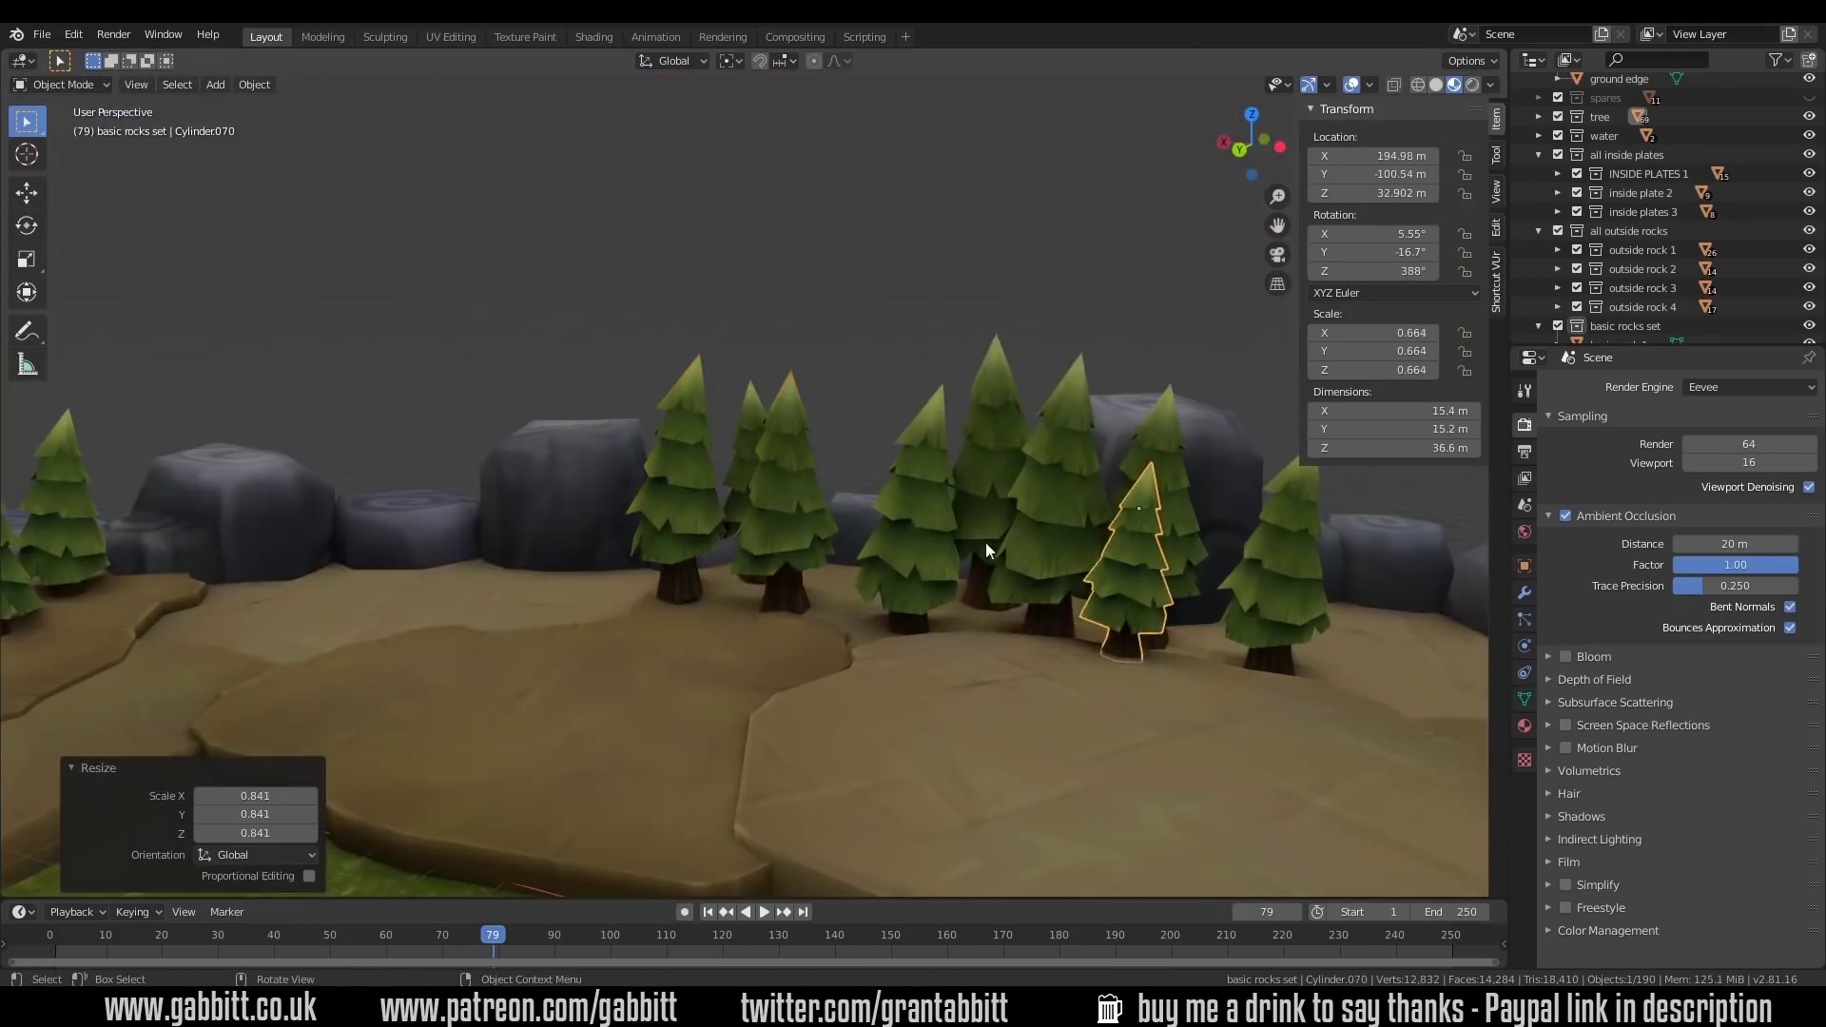
{"action": "key", "text": "g"}
{"action": "left_click", "coordinate": [710, 432]}
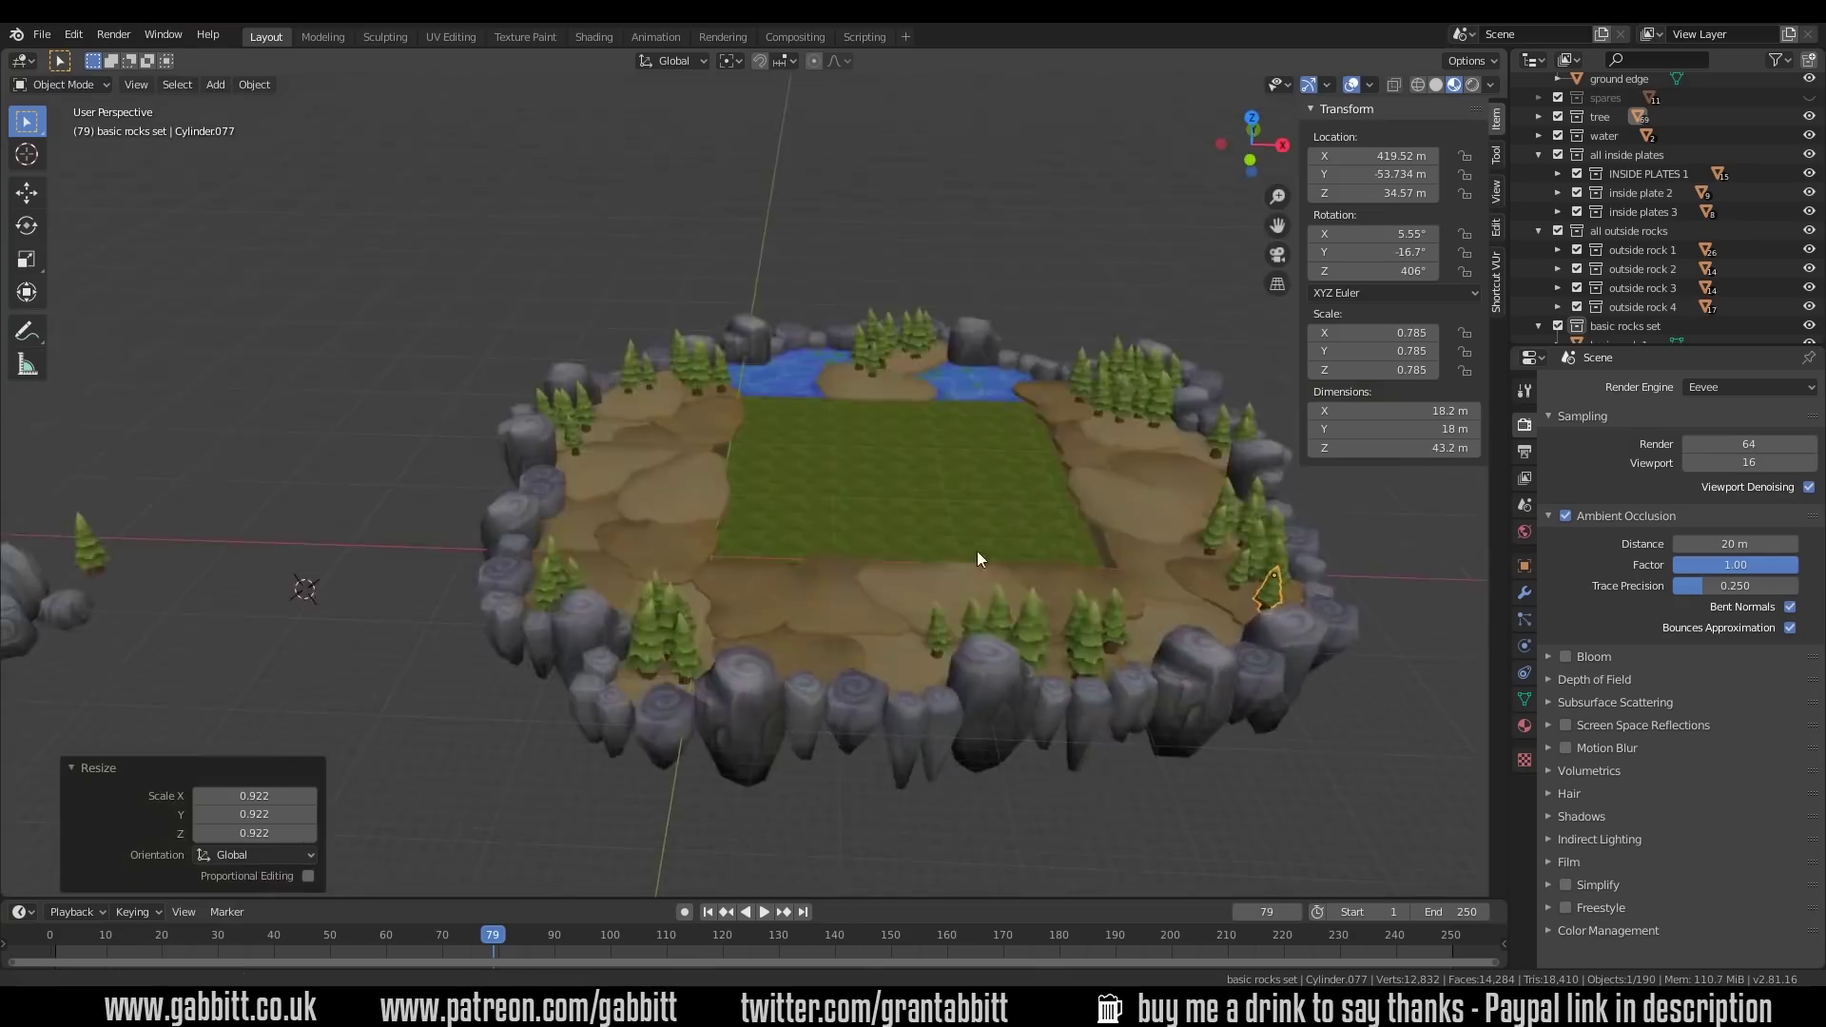
{"action": "middle_click_drag", "start_coordinate": [977, 551], "coordinate": [413, 527]}
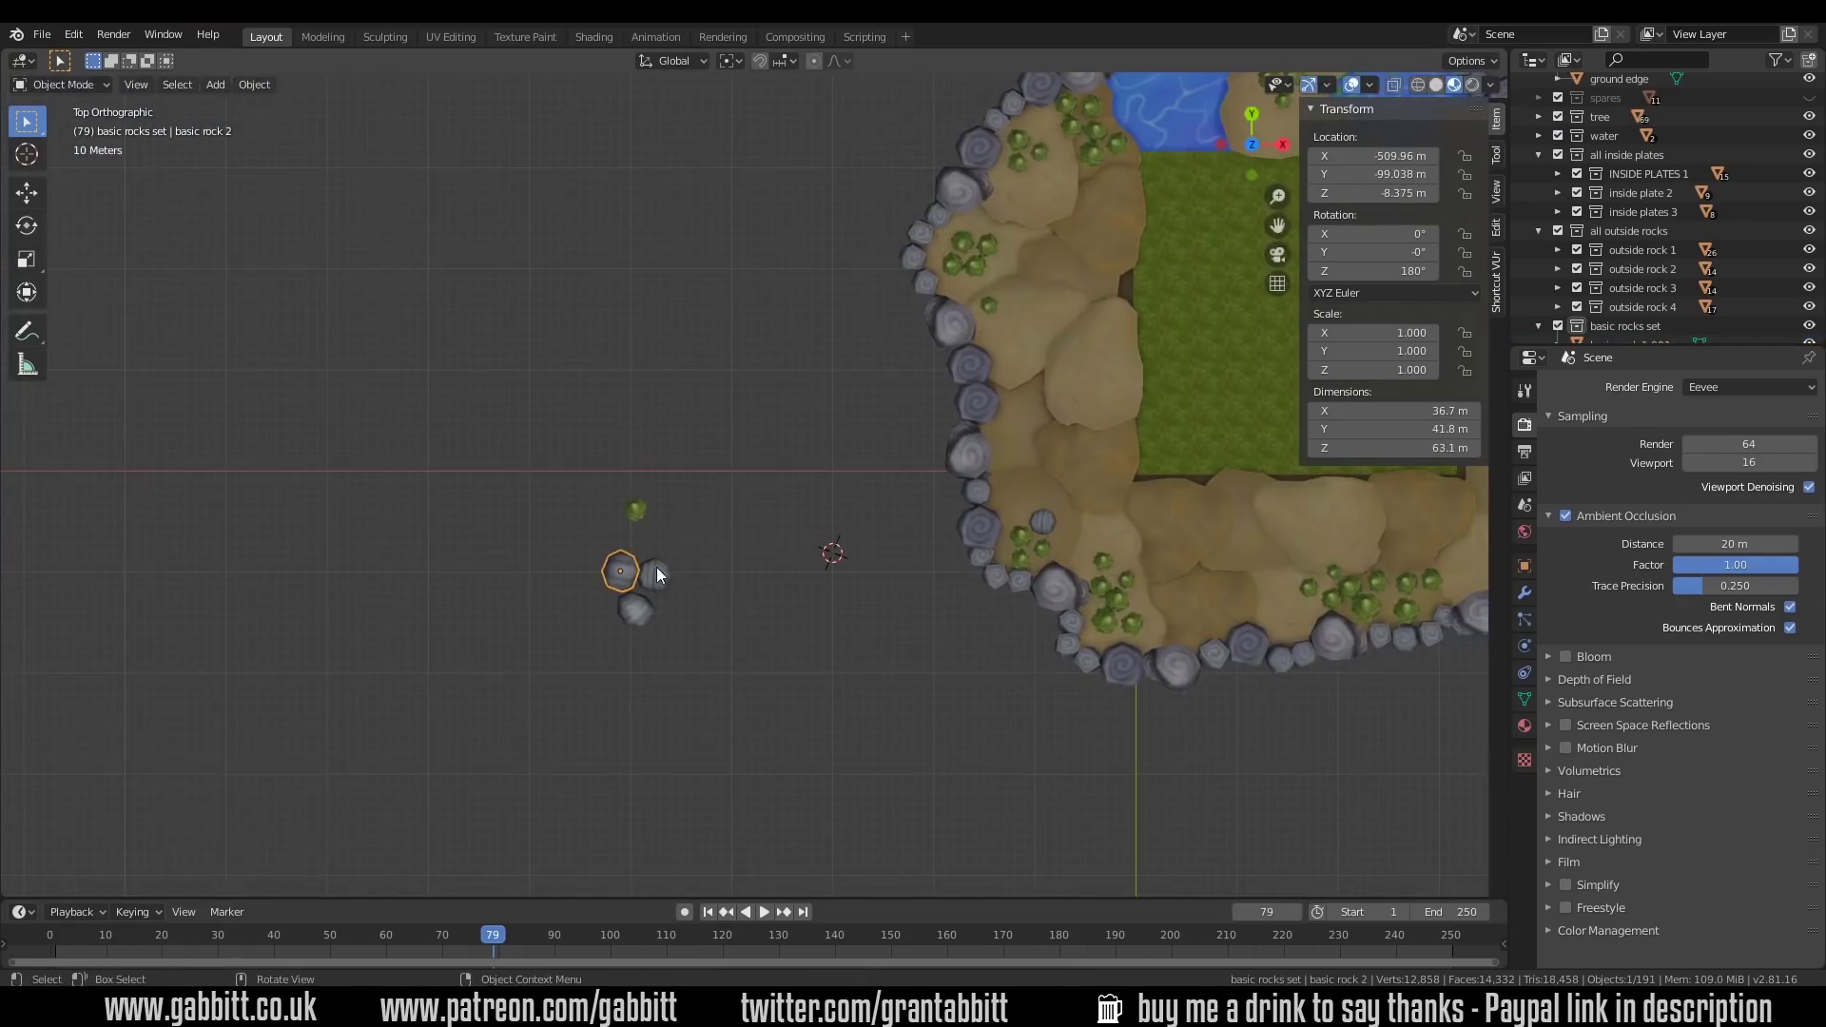
Scatter small rock groups using duplicates and Alt+D linked copies
{"action": "key", "text": "shift+d"}
{"action": "left_click", "coordinate": [1019, 510]}
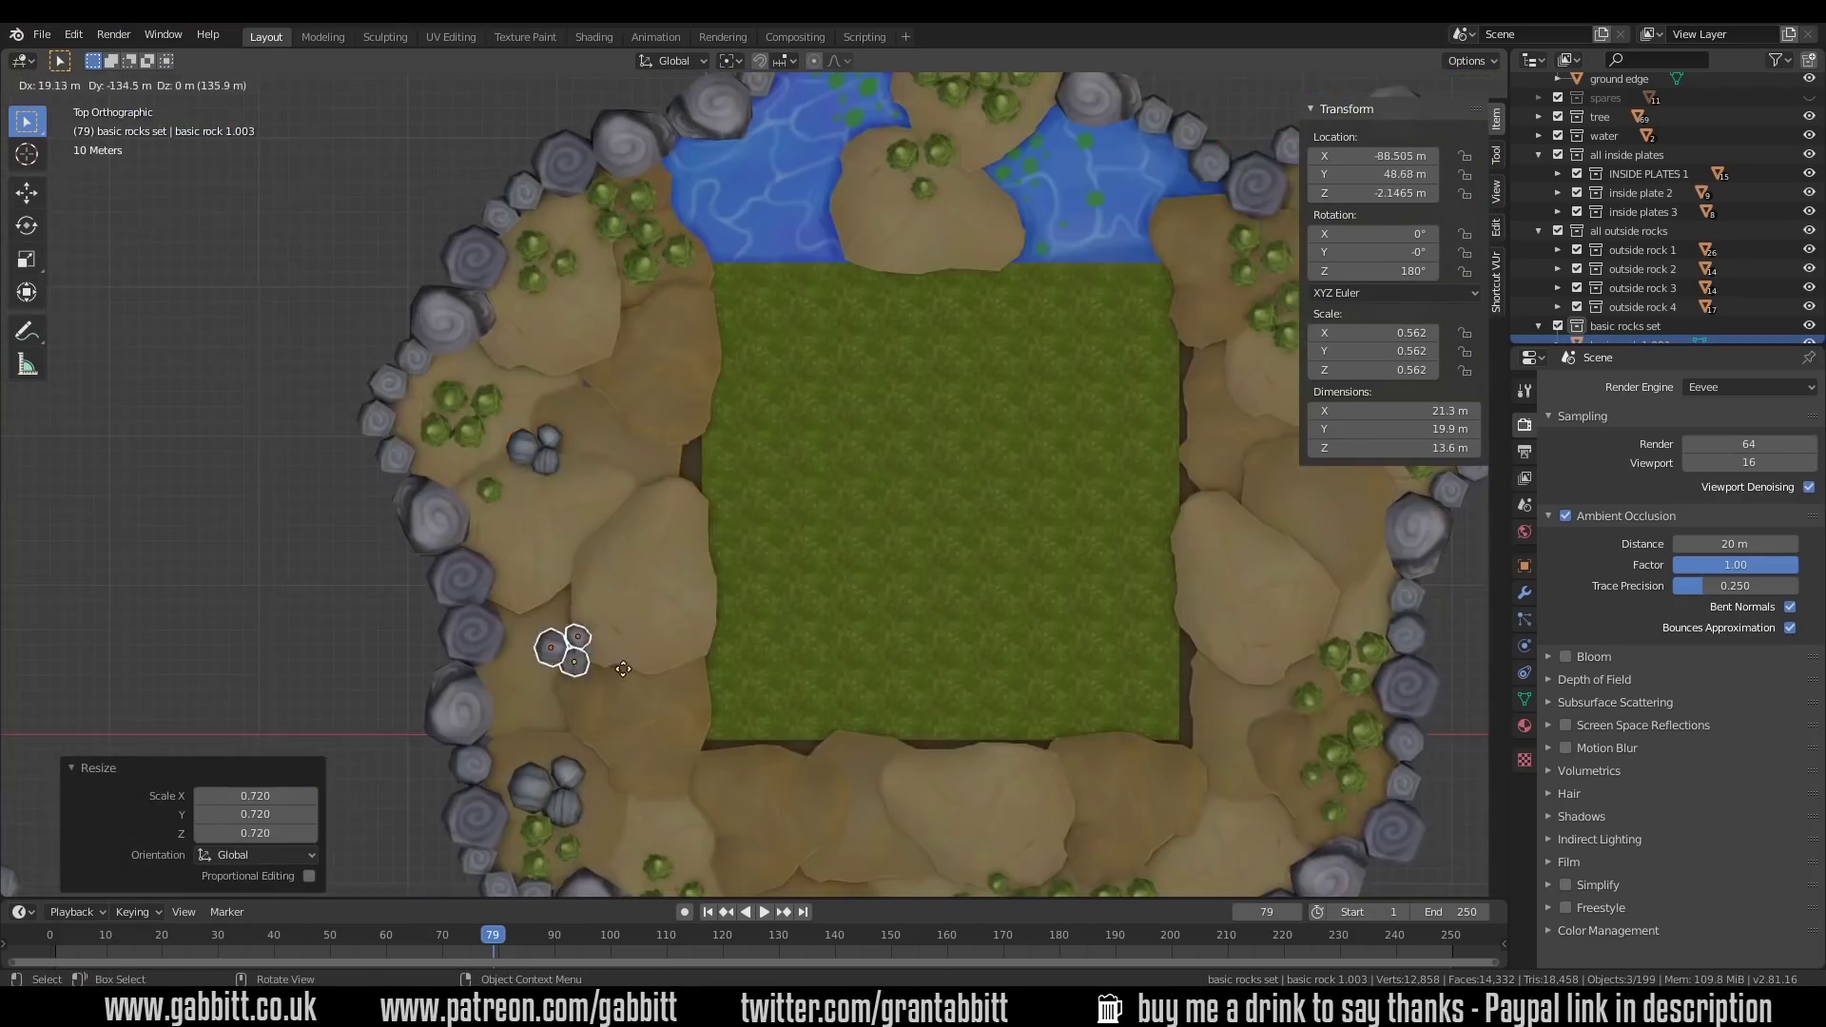
{"action": "key", "text": "alt+d"}
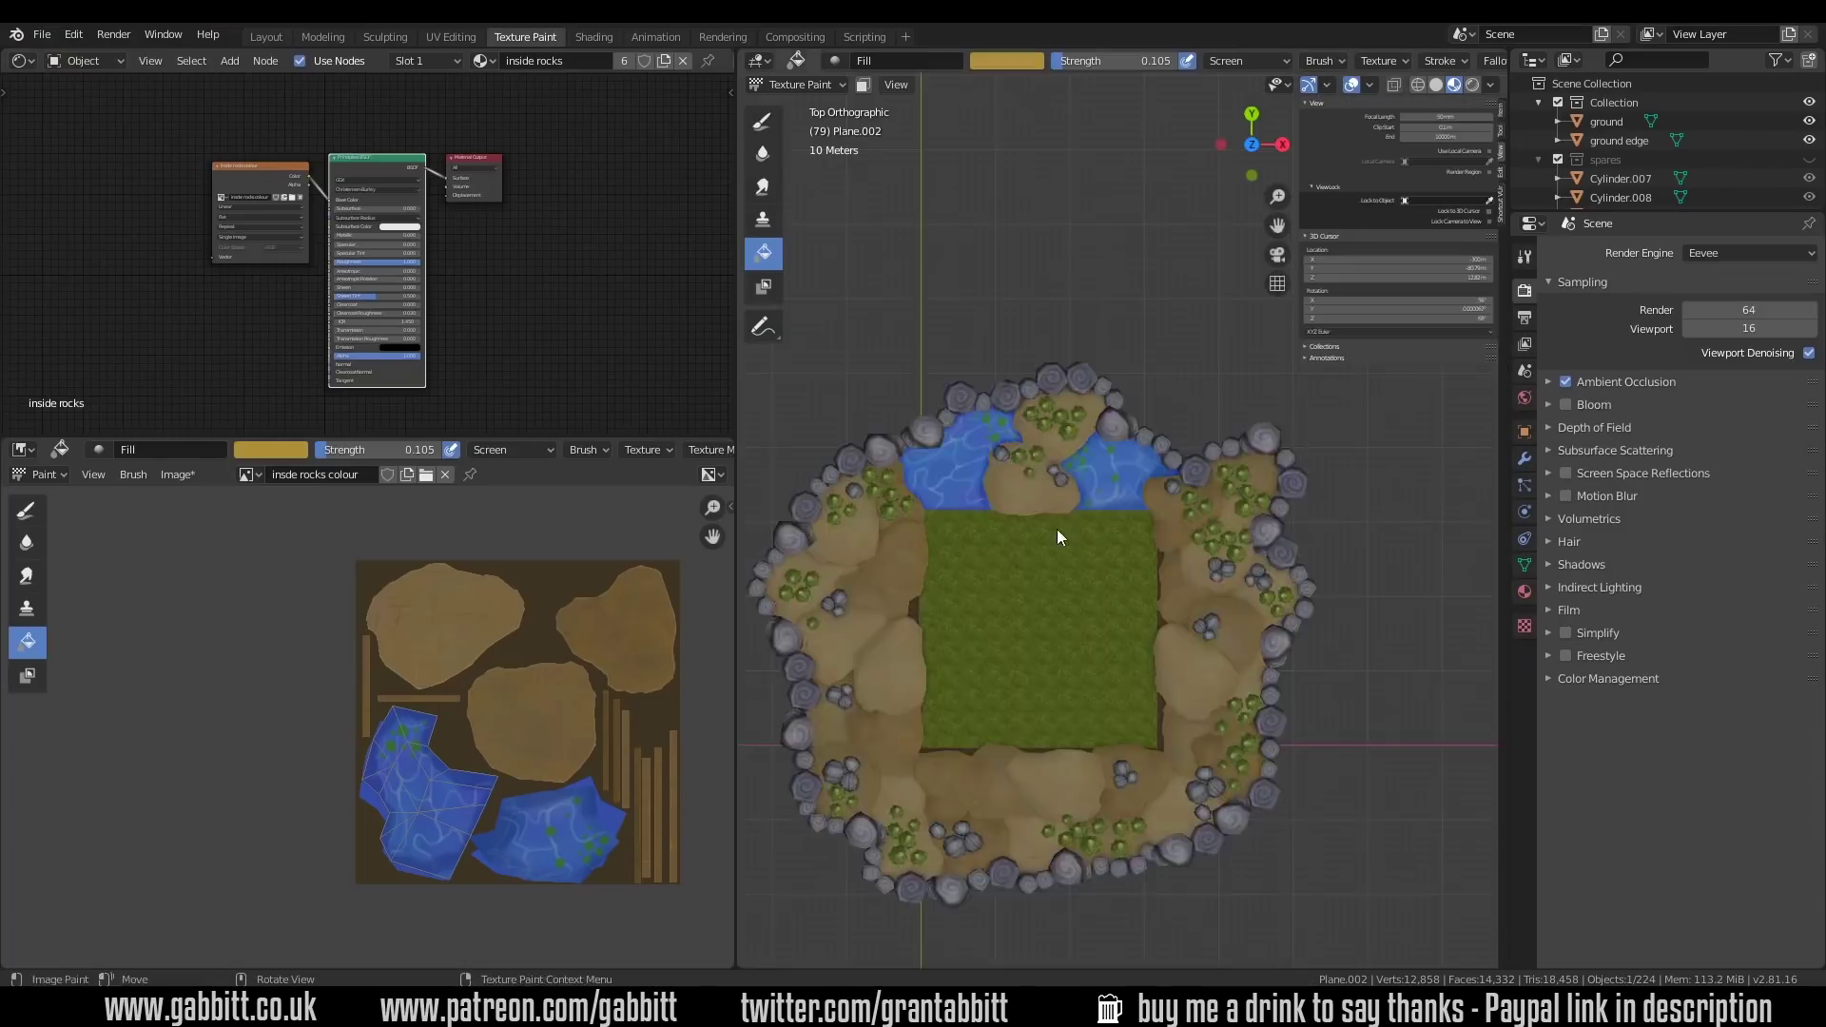
{"action": "scroll", "coordinate": [1057, 529], "scroll_direction": "up", "scroll_amount": 5}
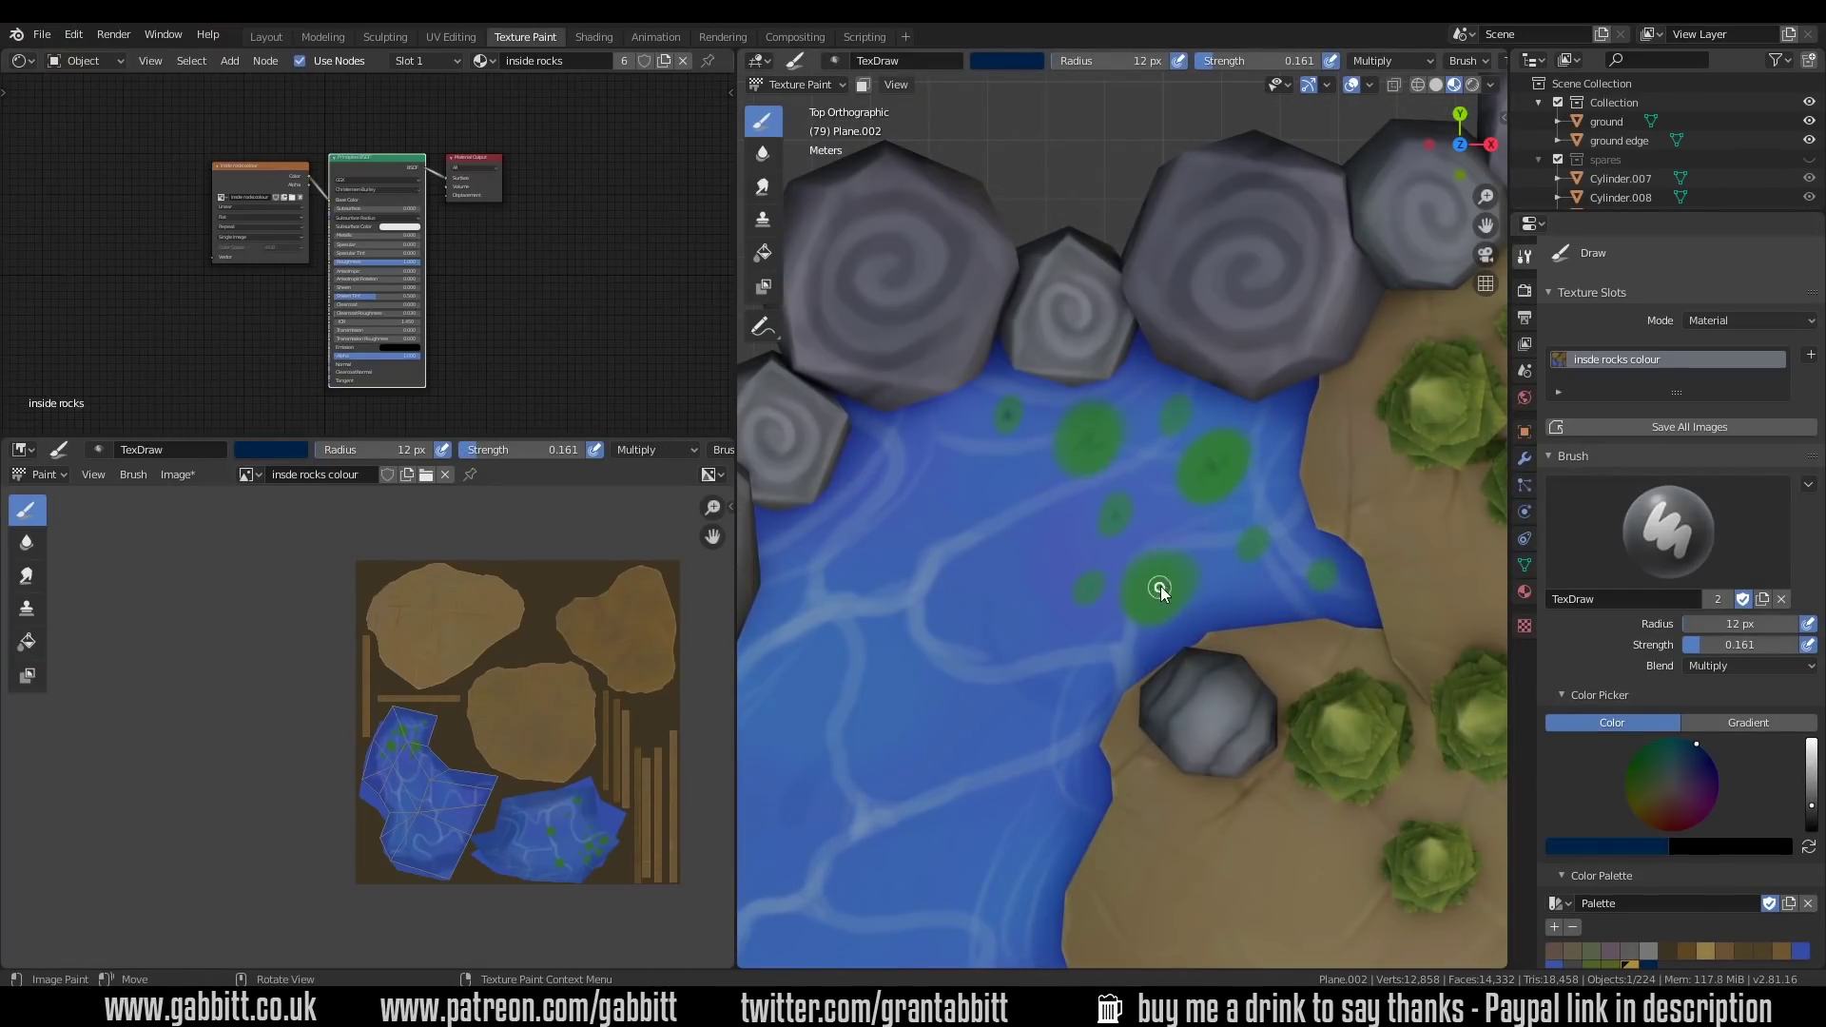
Switch to a pale tan highlight colour and work across the pond's lily pads
{"action": "scroll", "coordinate": [1203, 499], "scroll_direction": "up", "scroll_amount": 2}
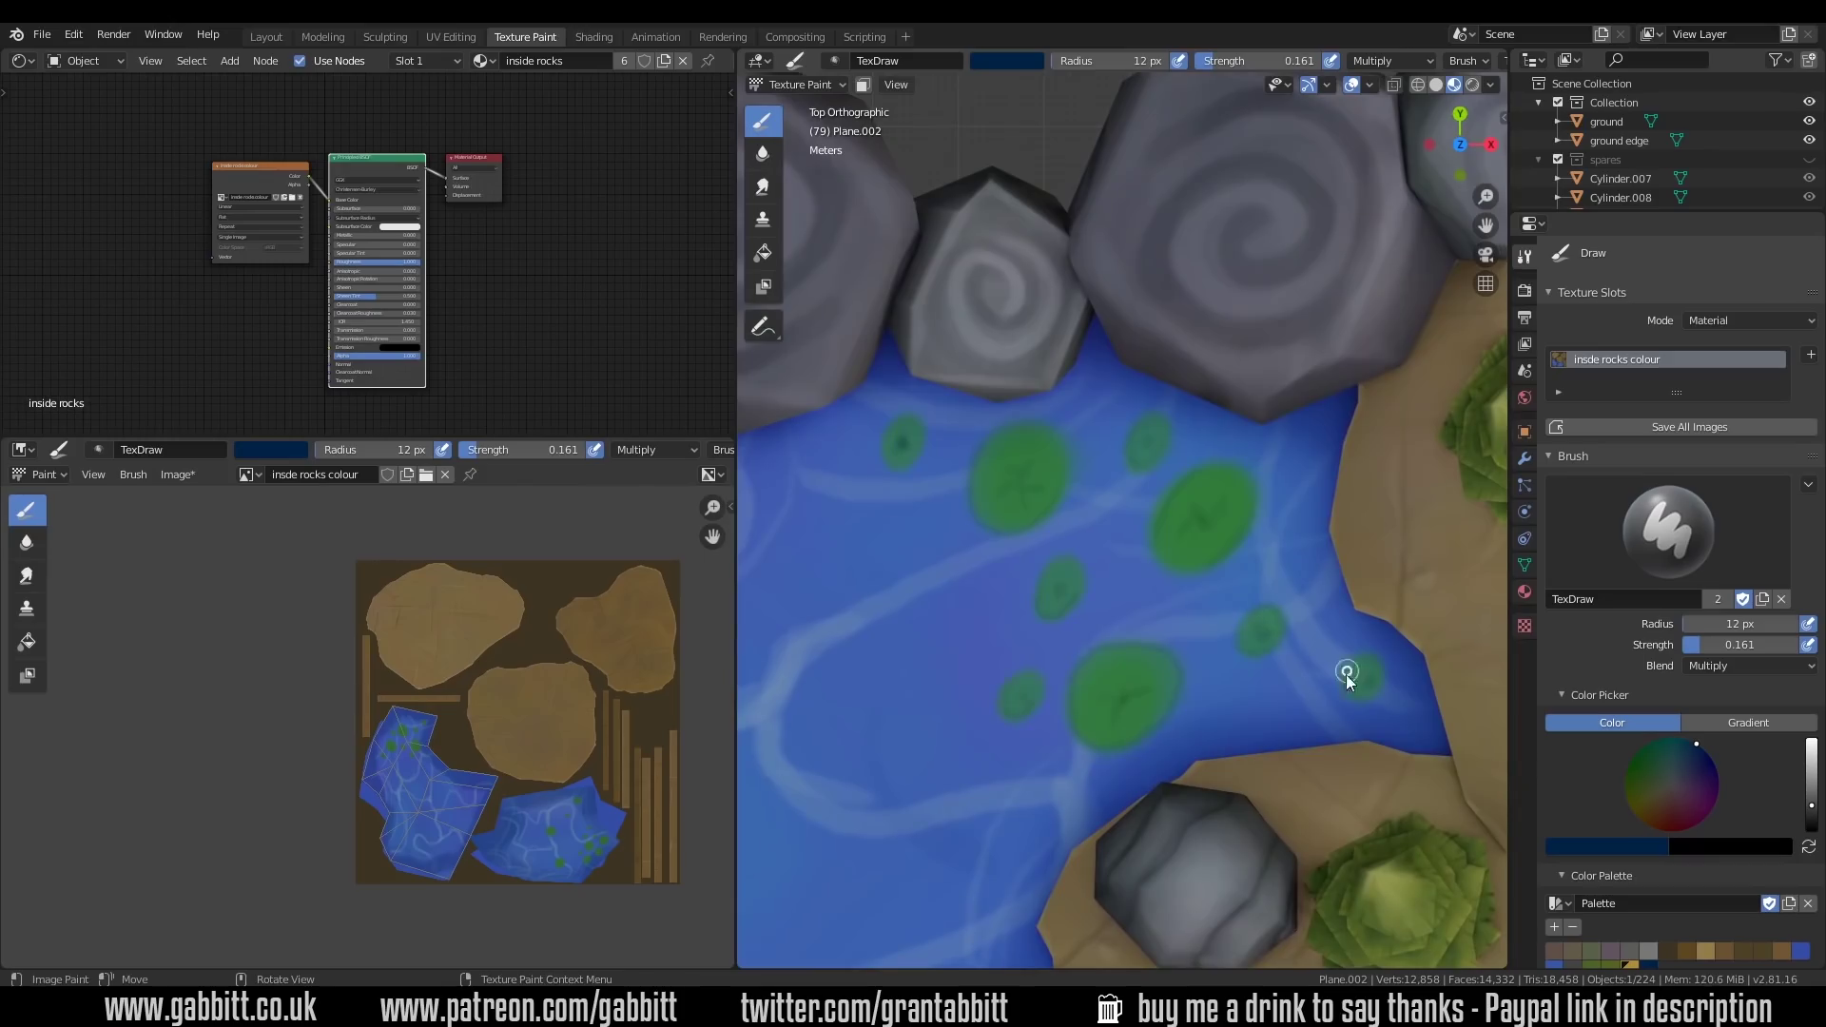
{"action": "scroll", "coordinate": [1316, 700], "scroll_direction": "down", "scroll_amount": 3}
{"action": "scroll", "coordinate": [1251, 523], "scroll_direction": "up", "scroll_amount": 3}
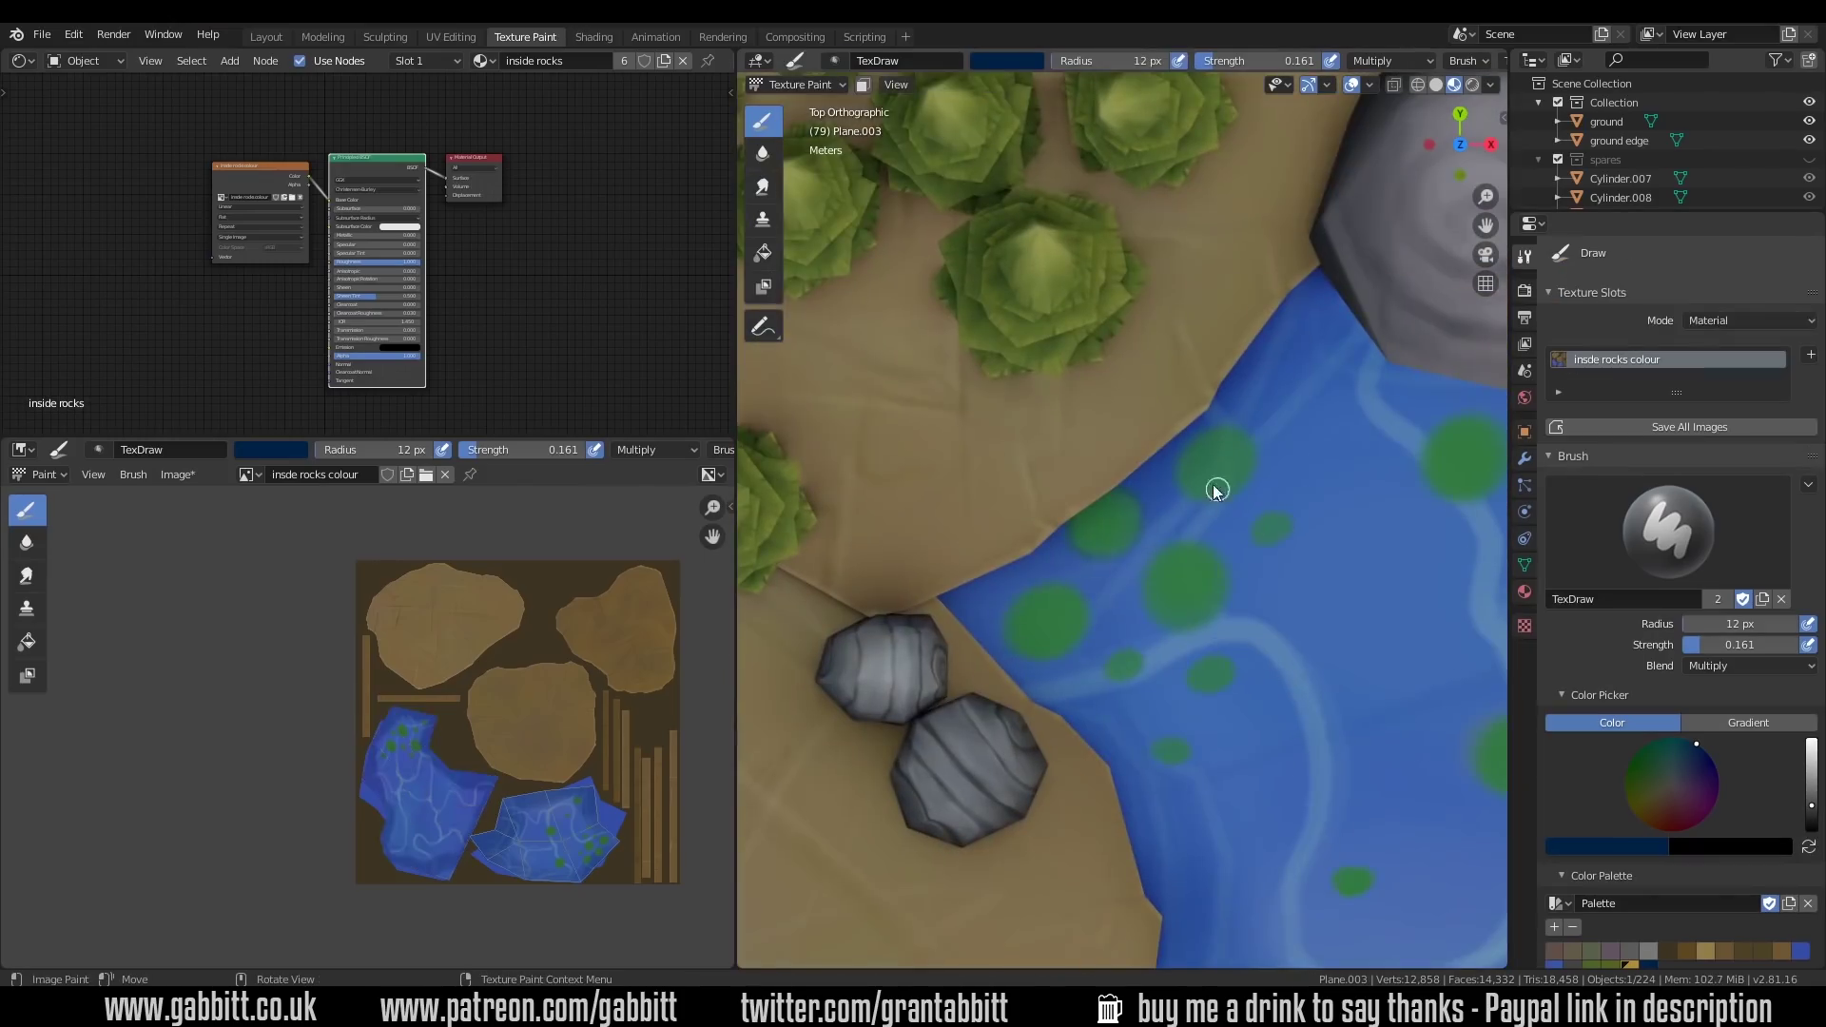
{"action": "scroll", "coordinate": [1234, 676], "scroll_direction": "down", "scroll_amount": 3}
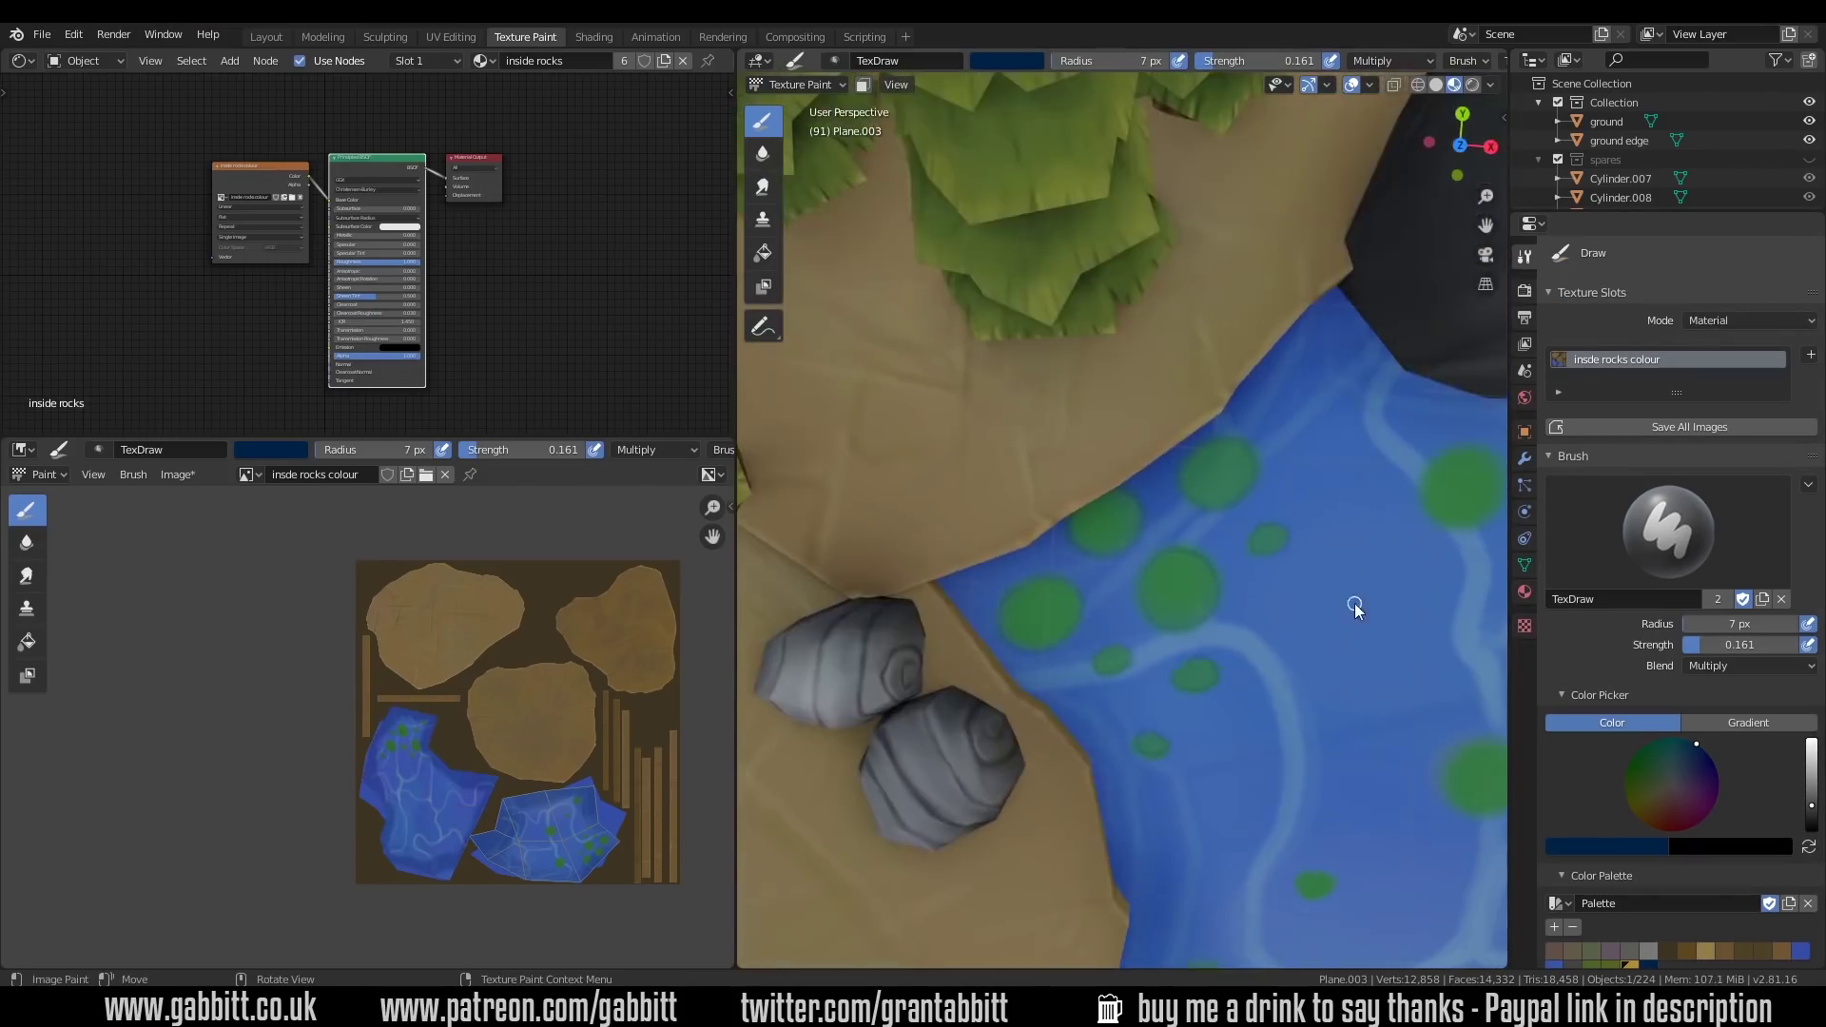
{"action": "scroll", "coordinate": [1181, 478], "scroll_direction": "up", "scroll_amount": 4}
{"action": "scroll", "coordinate": [1103, 706], "scroll_direction": "down", "scroll_amount": 2}
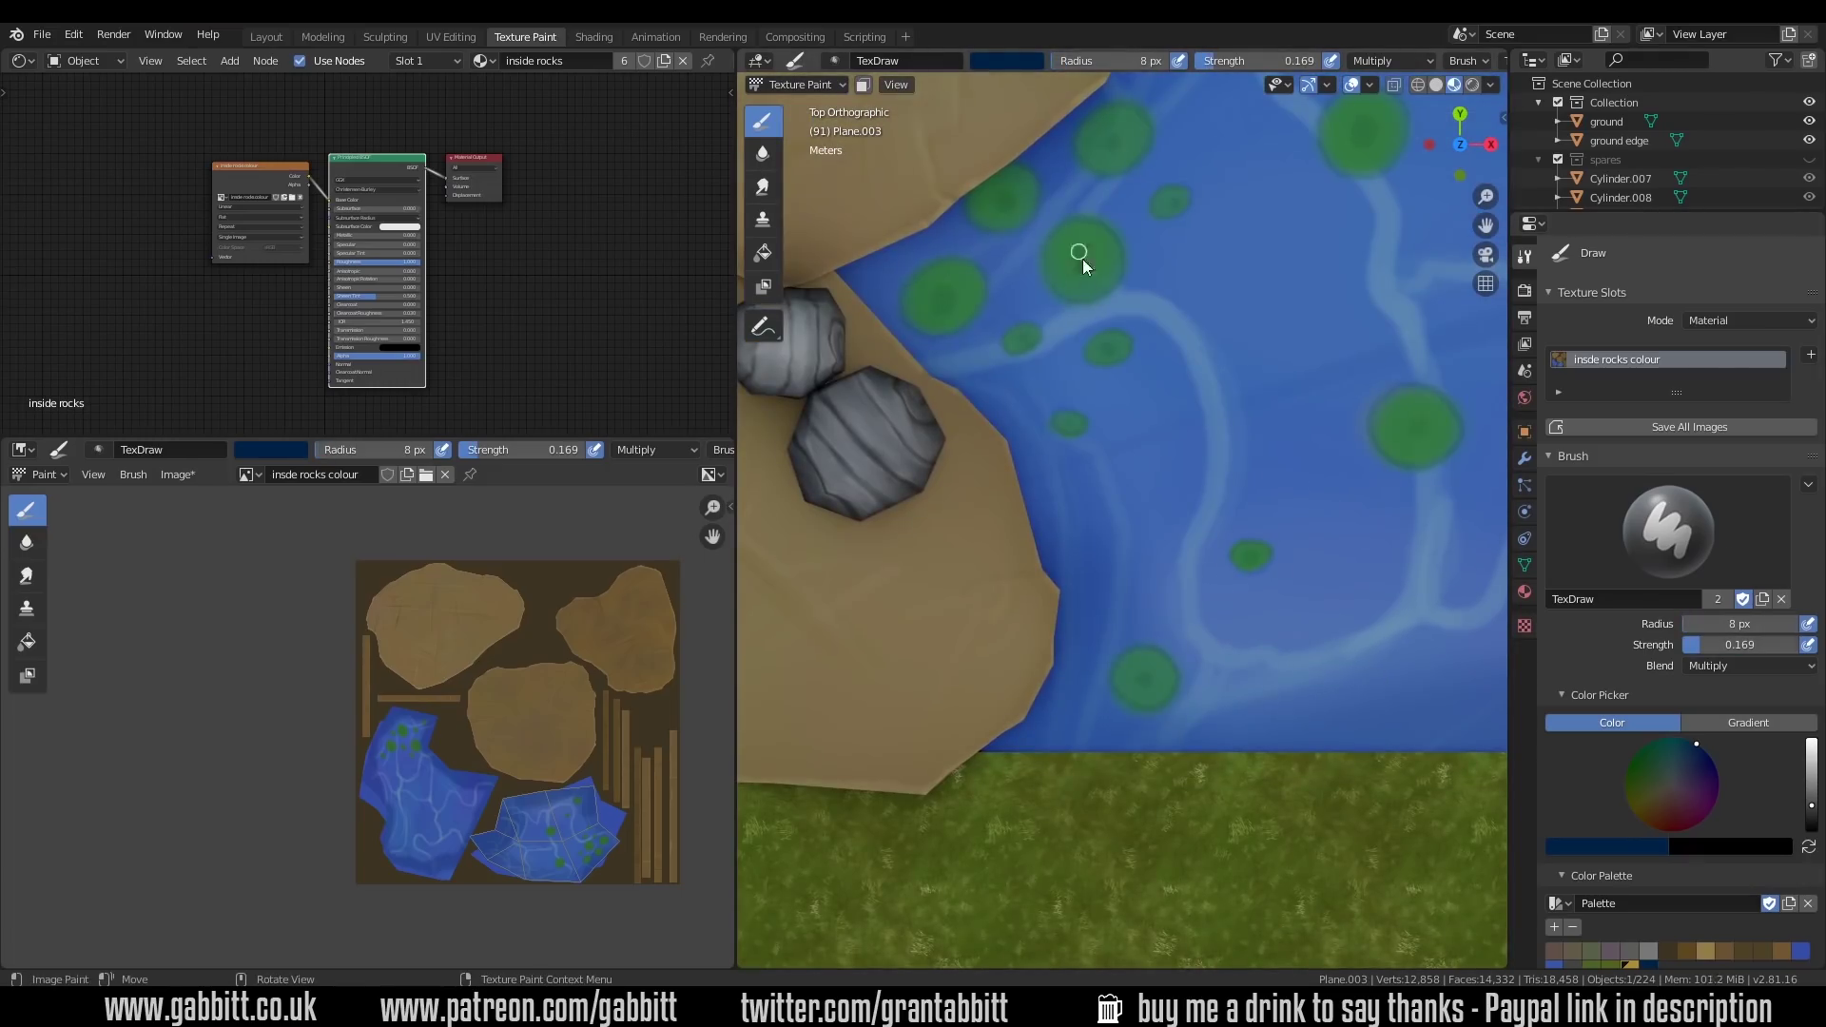
{"action": "left_click", "coordinate": [1652, 800]}
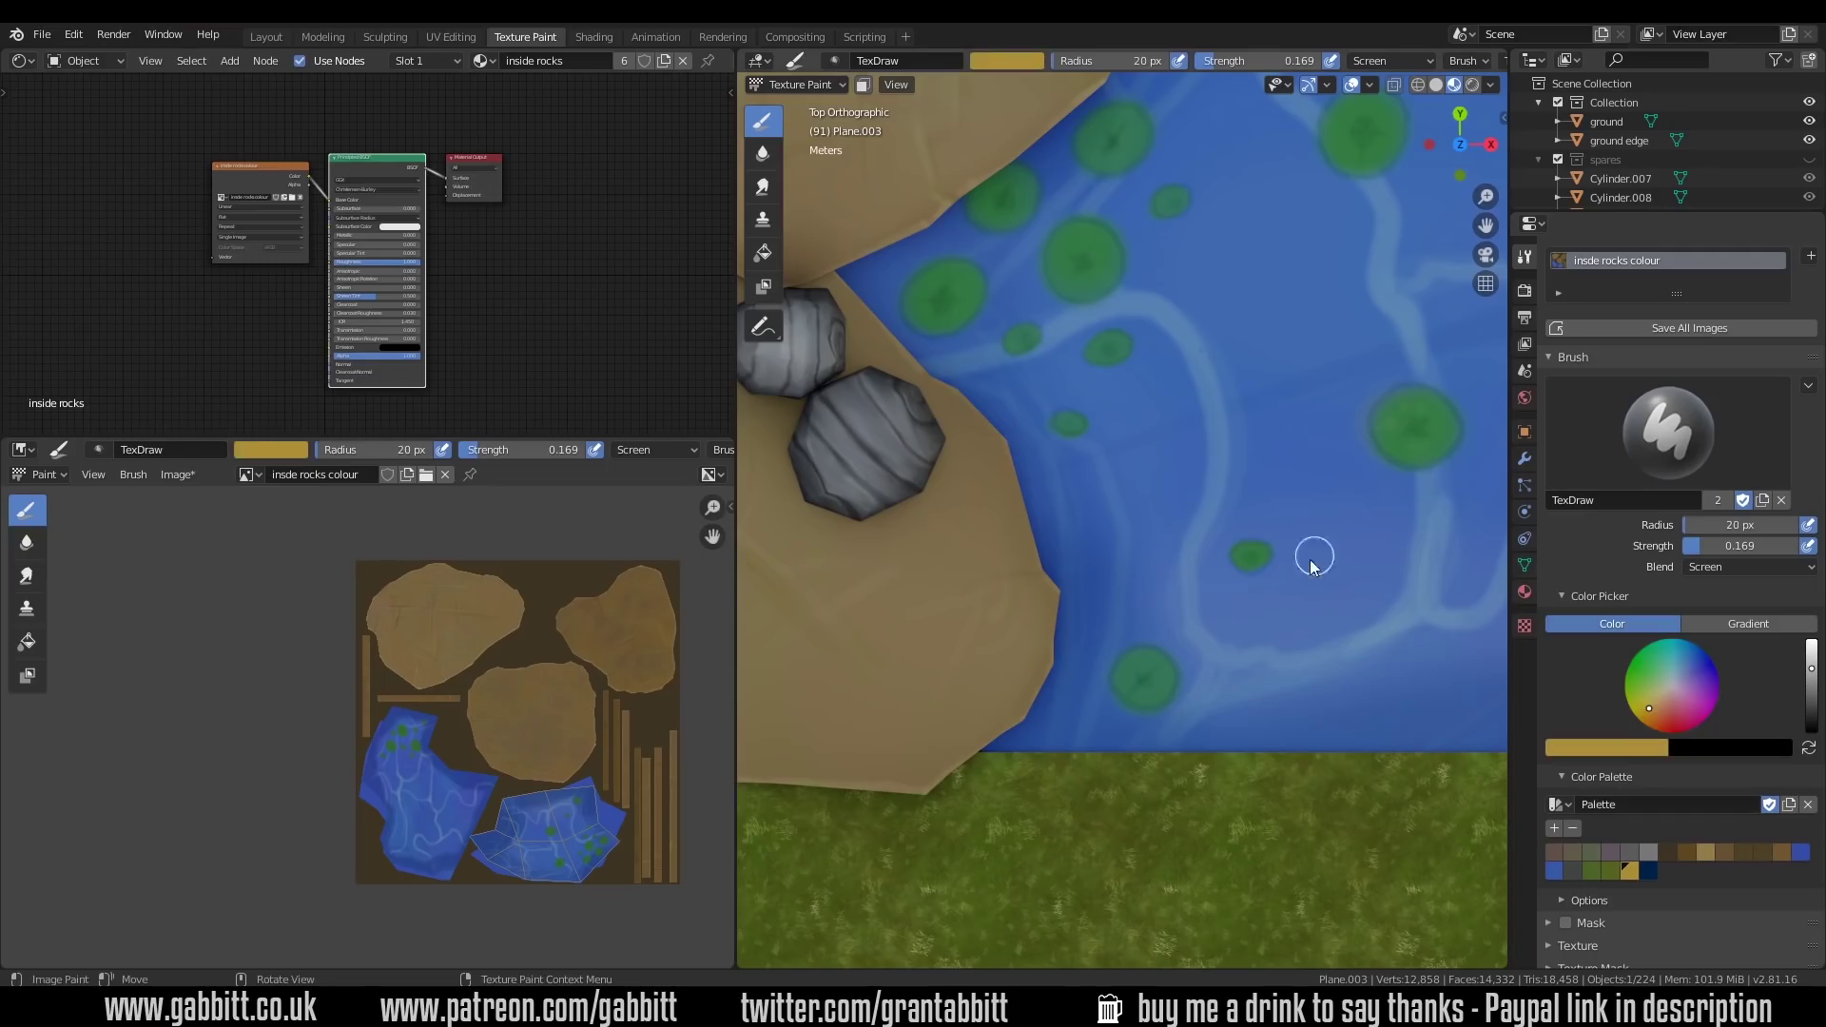
{"action": "middle_click_drag", "start_coordinate": [1132, 152], "coordinate": [1314, 309], "text": "shift"}
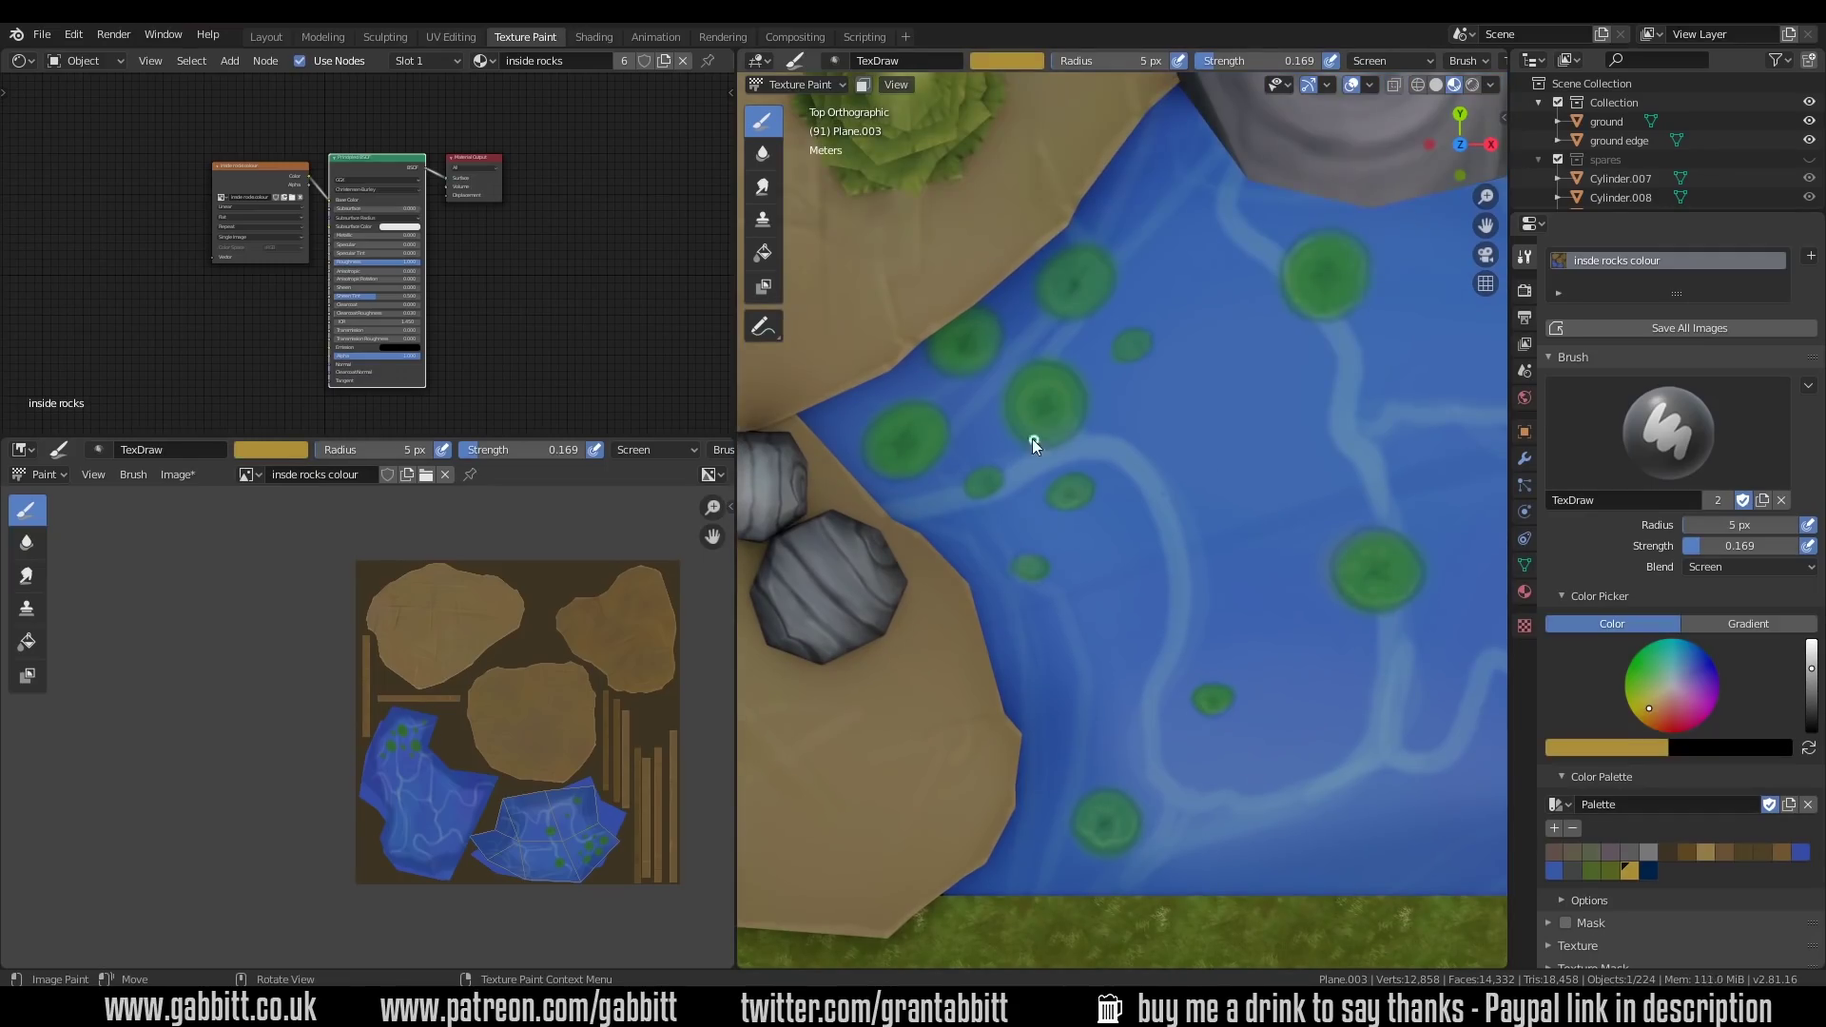
{"action": "middle_click", "coordinate": [978, 498], "text": "alt"}
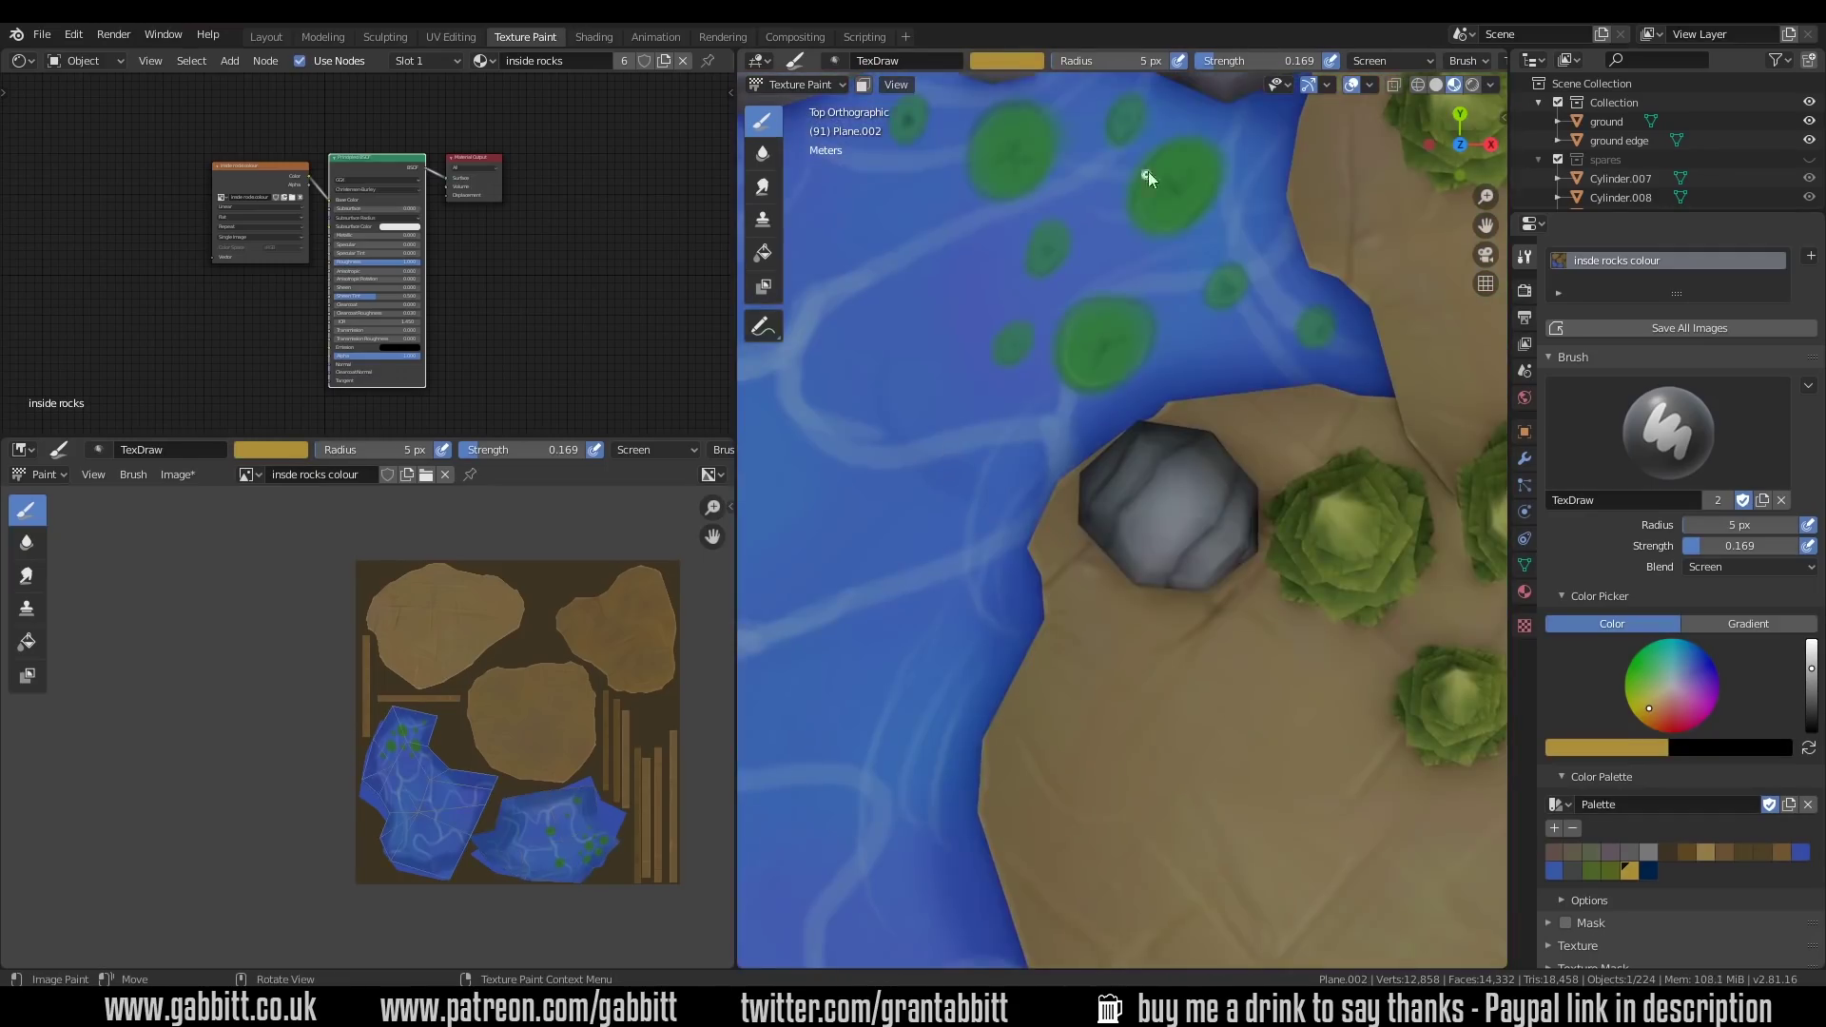
{"action": "middle_click_drag", "start_coordinate": [1274, 459], "coordinate": [1245, 675]}
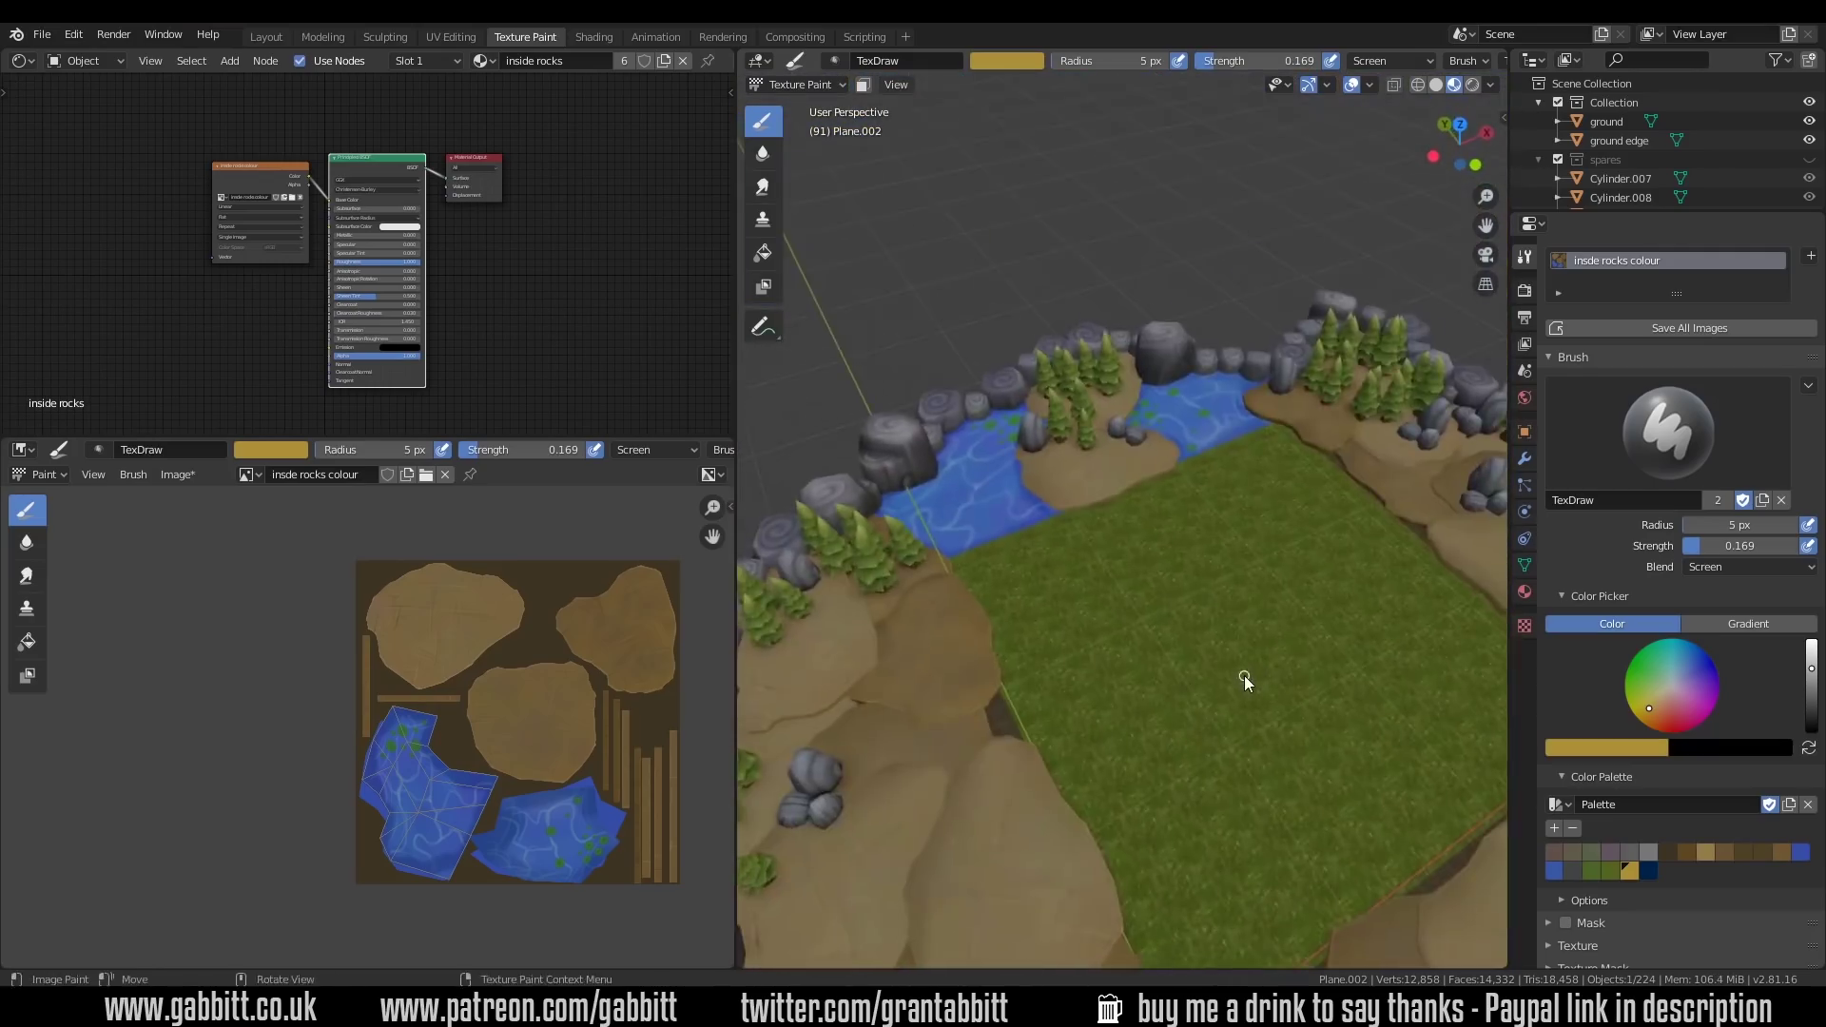
{"action": "scroll", "coordinate": [1344, 720], "scroll_direction": "down", "scroll_amount": 3}
{"action": "scroll", "coordinate": [985, 595], "scroll_direction": "up", "scroll_amount": 5}
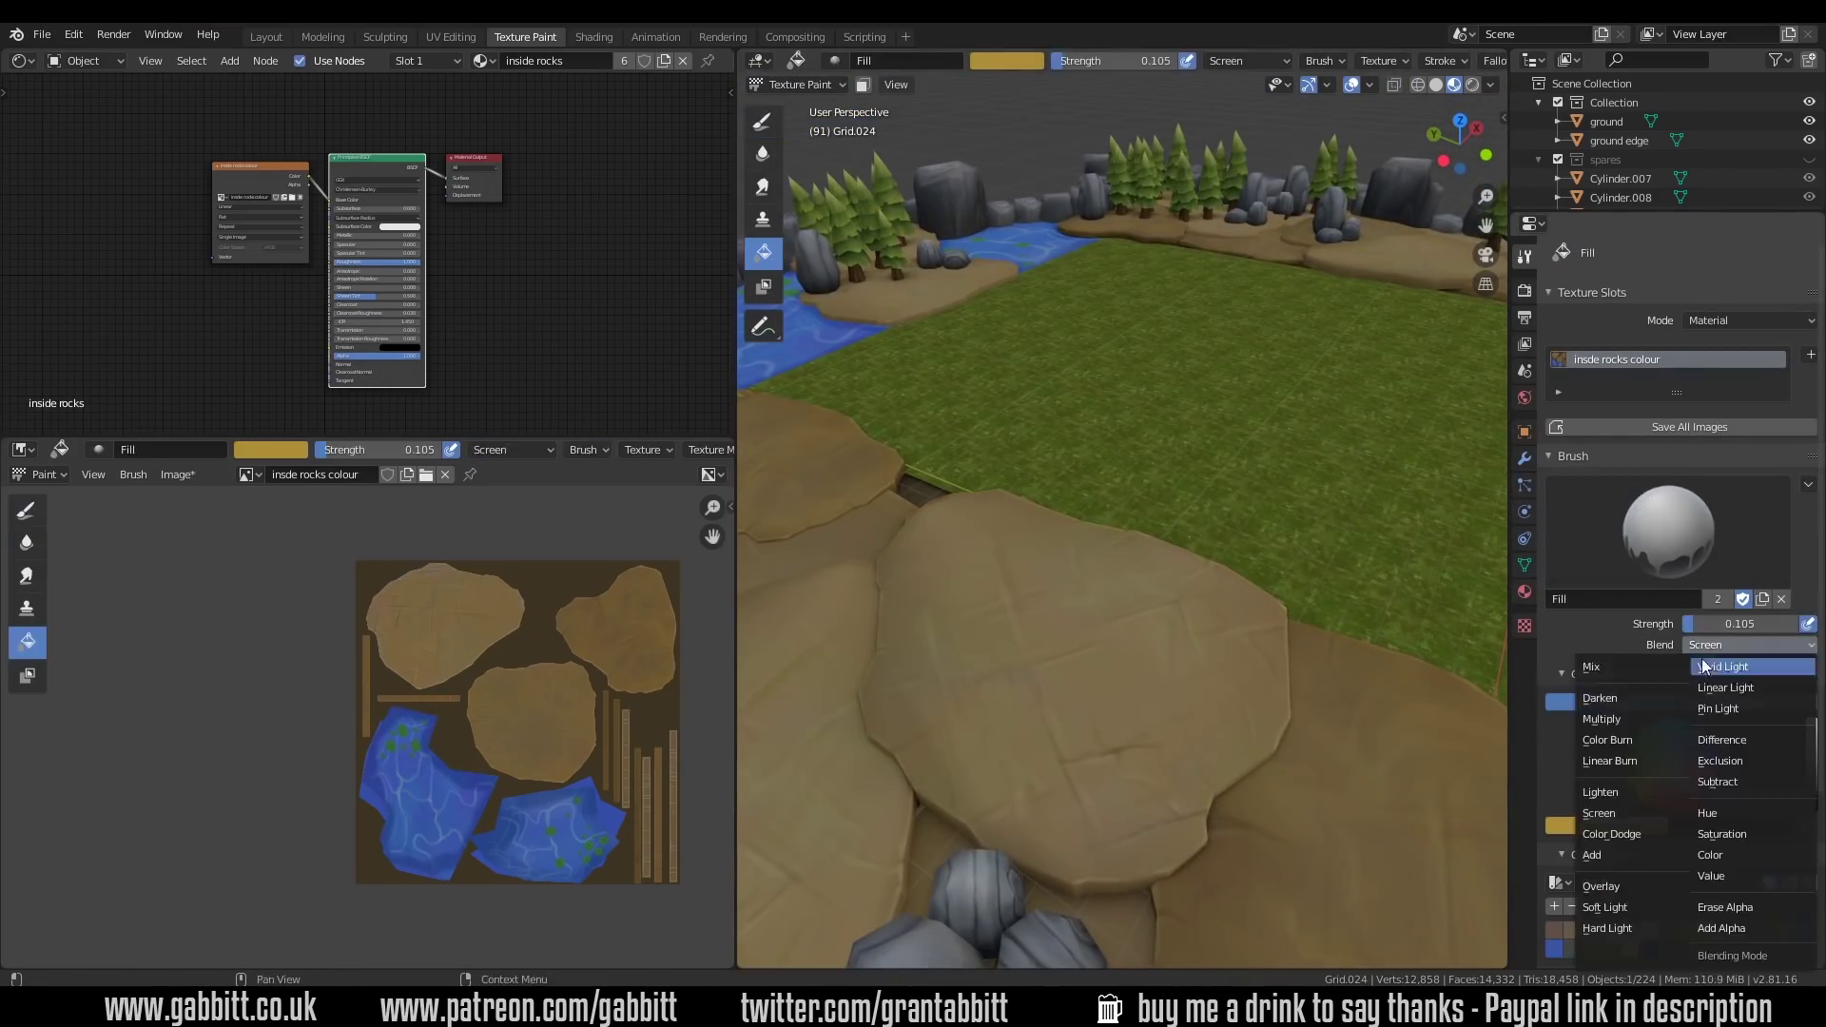
{"action": "left_click", "coordinate": [1210, 757]}
{"action": "key", "text": "ctrl+z"}
{"action": "left_click", "coordinate": [1750, 645]}
{"action": "left_click", "coordinate": [1753, 840]}
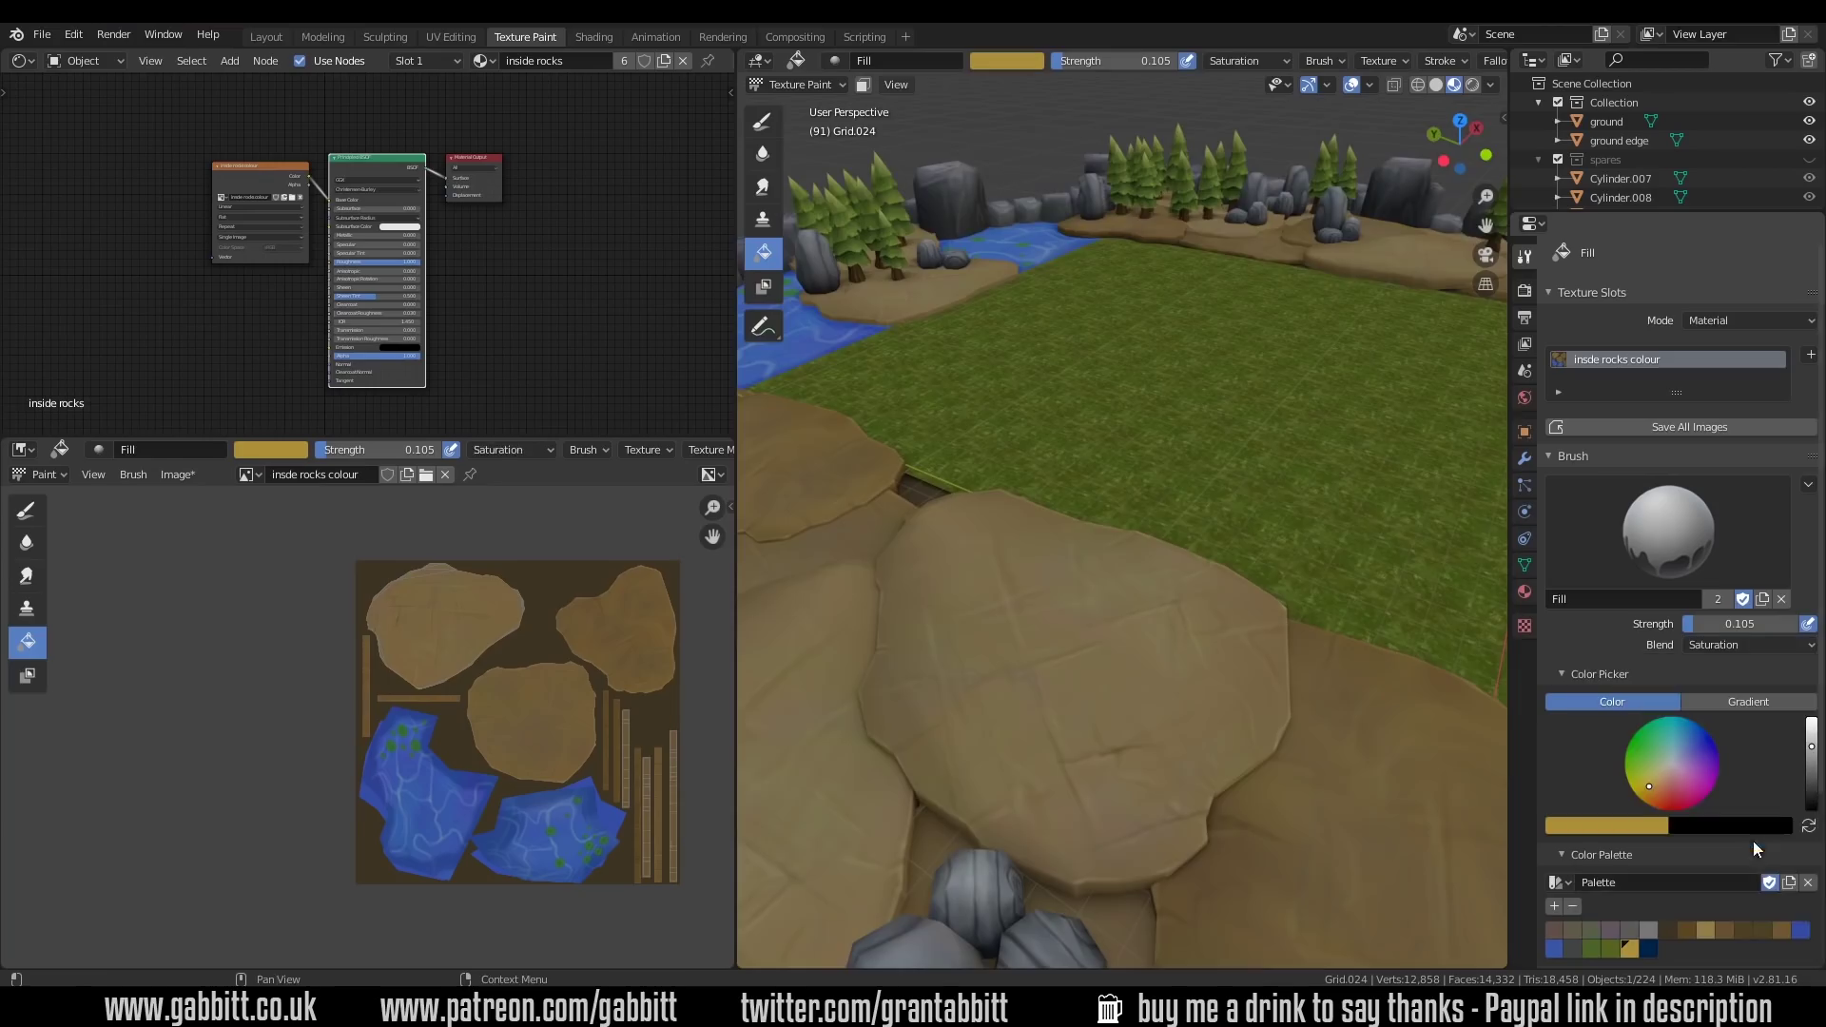
{"action": "scroll", "coordinate": [1241, 762], "scroll_direction": "down", "scroll_amount": 5}
{"action": "middle_click_drag", "start_coordinate": [1241, 761], "coordinate": [1205, 759]}
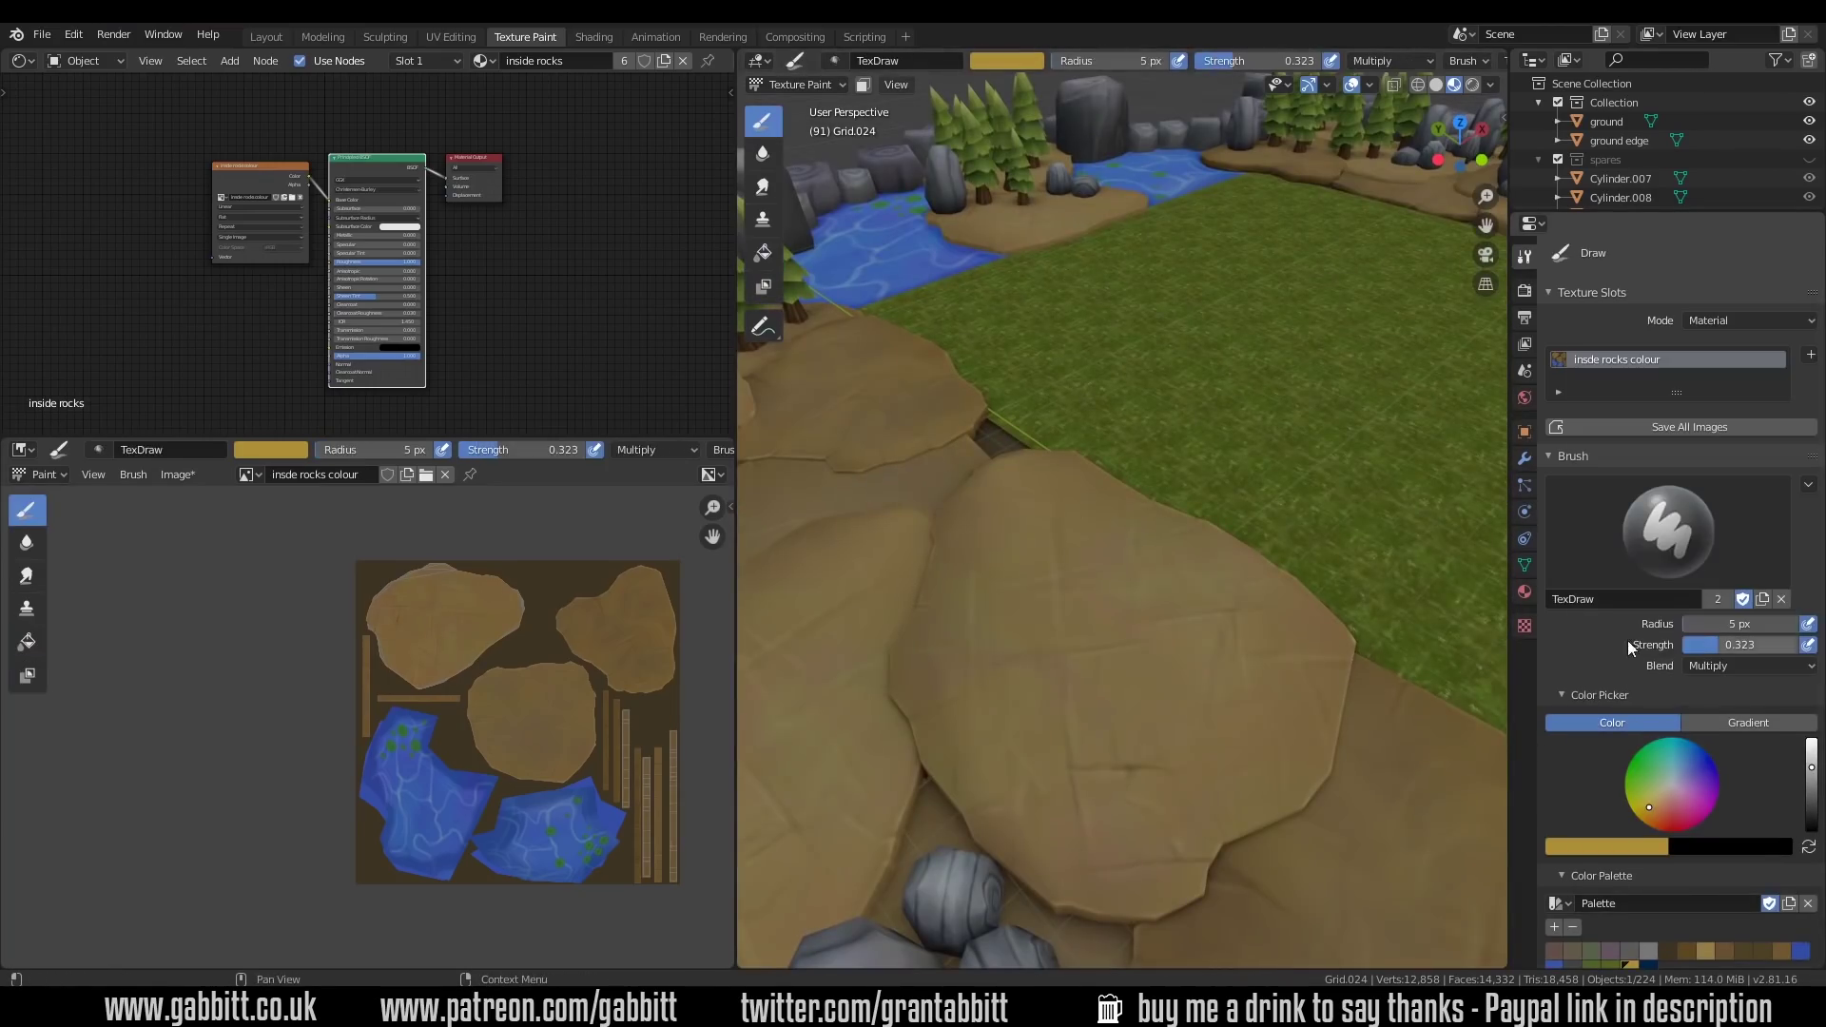
{"action": "middle_click_drag", "start_coordinate": [1002, 756], "coordinate": [1287, 682]}
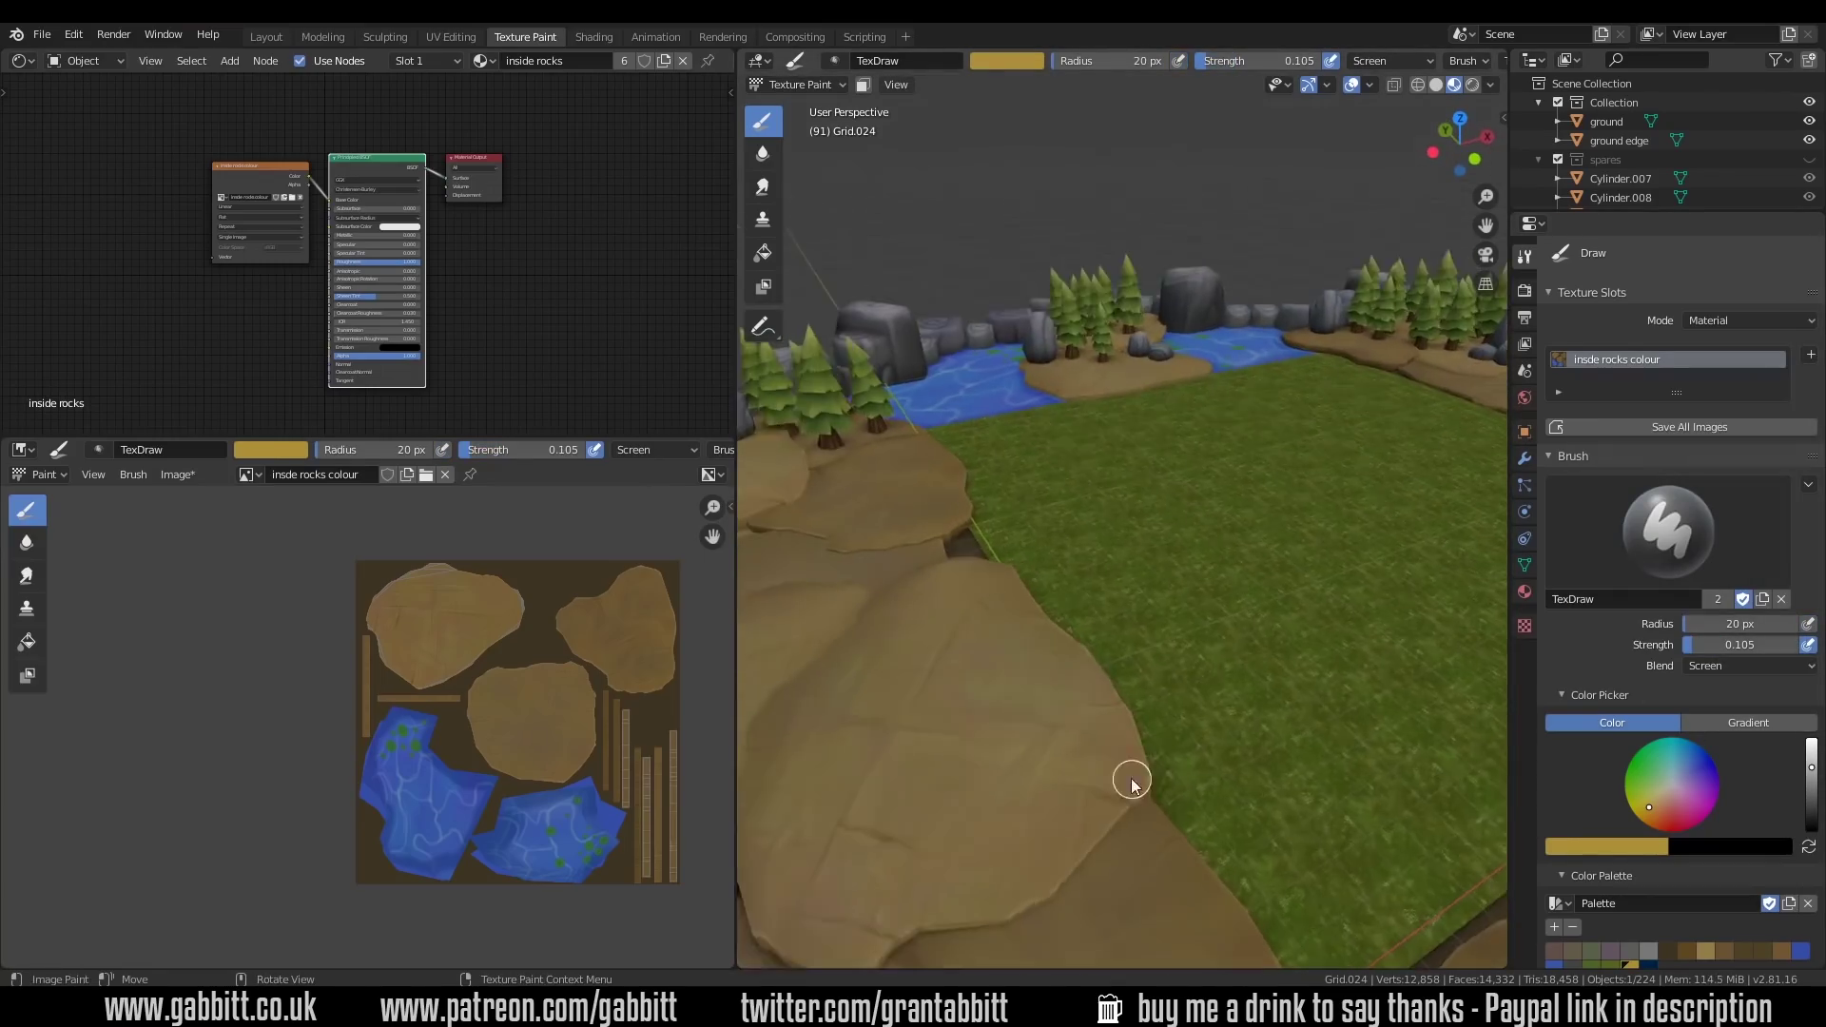
{"action": "middle_click_drag", "start_coordinate": [1132, 774], "coordinate": [1275, 758]}
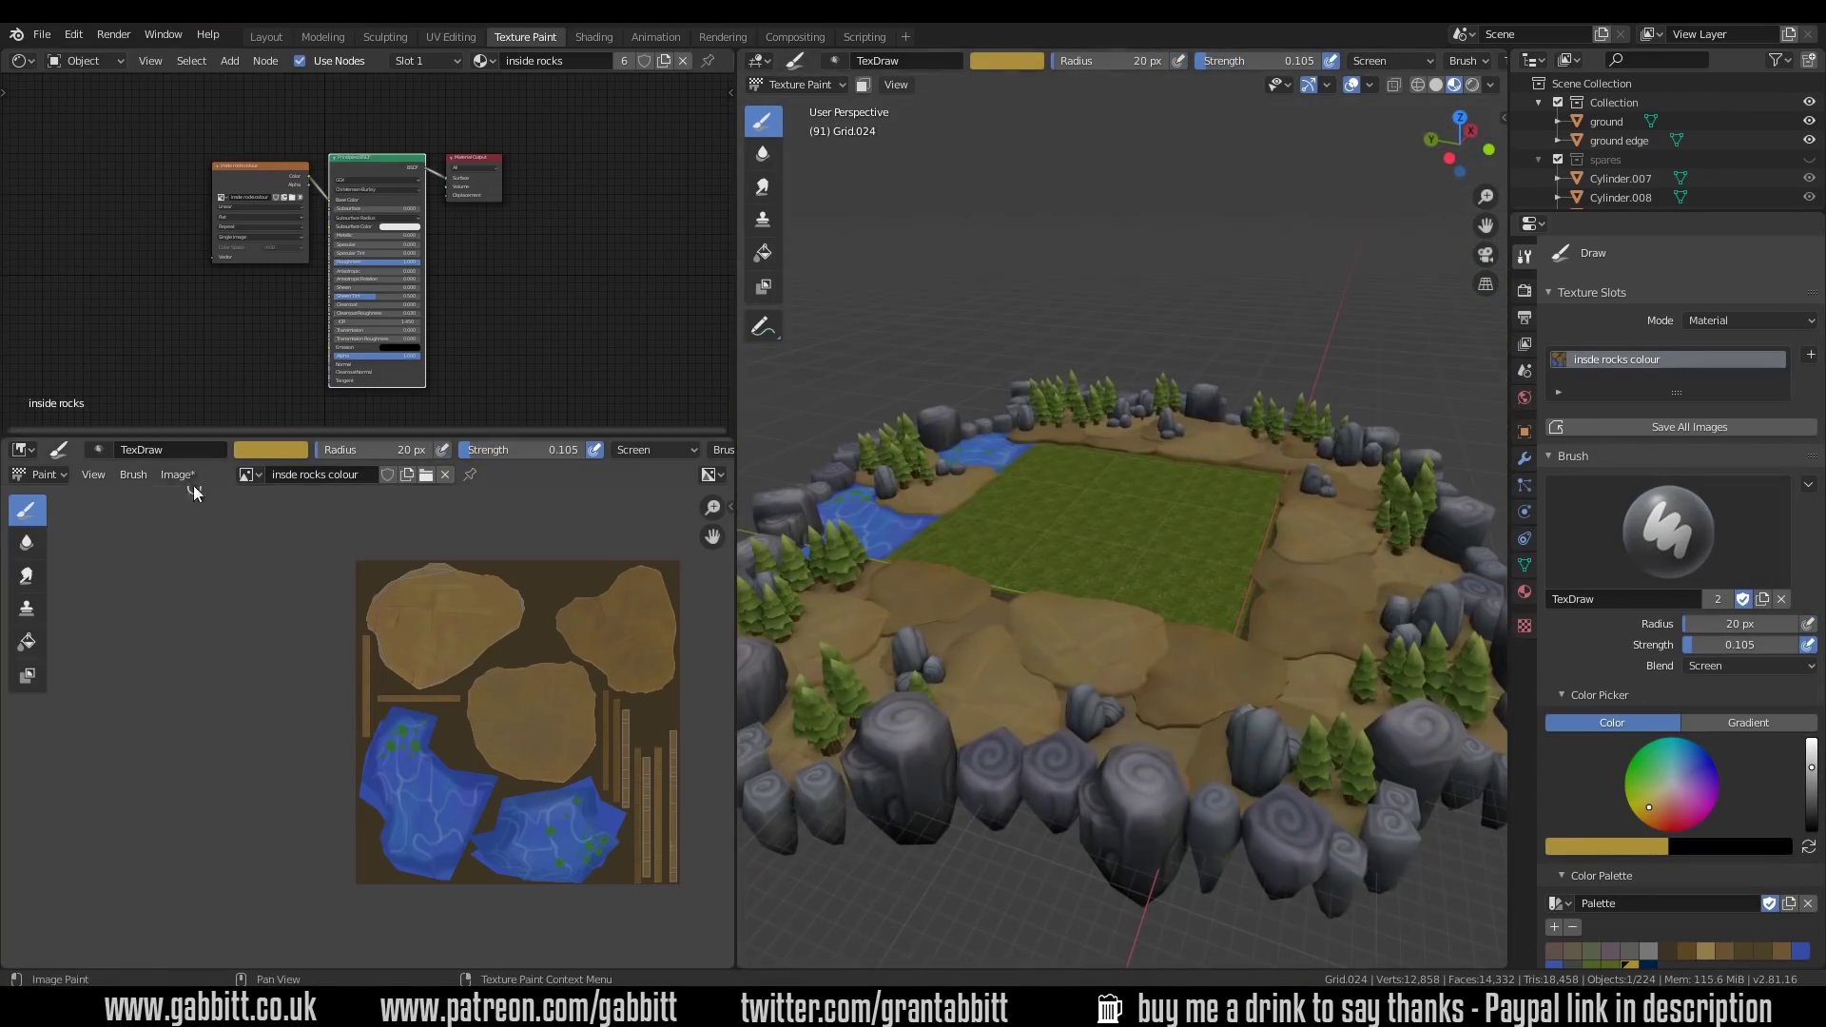